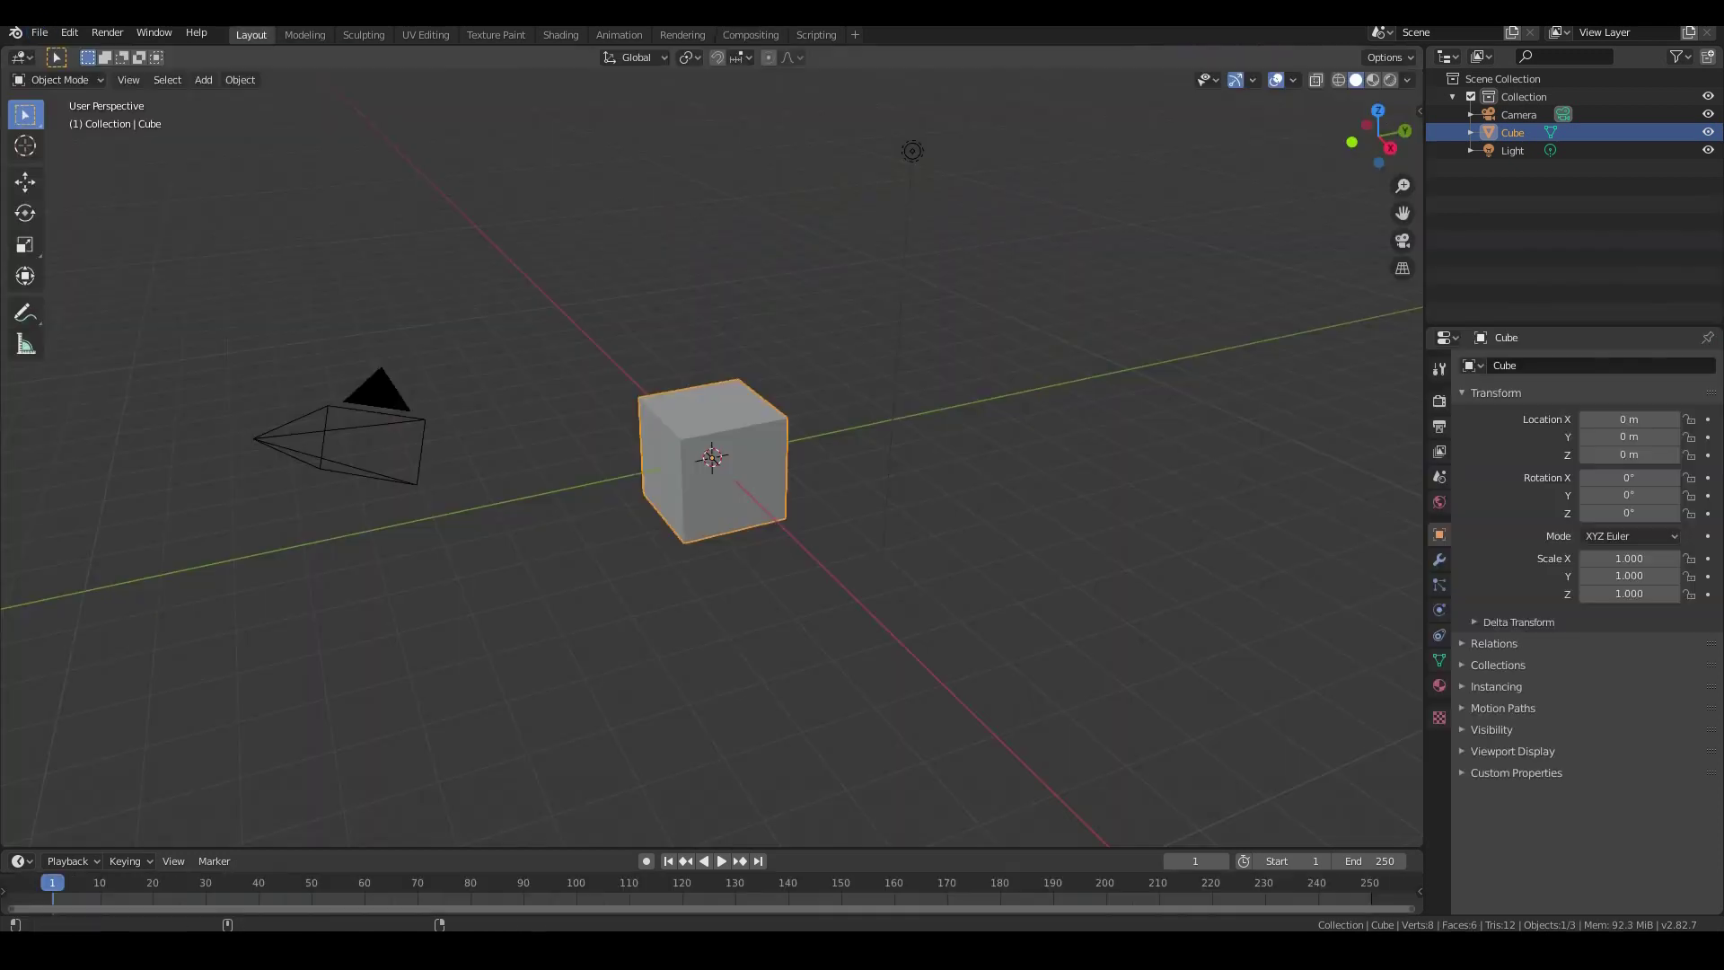
- Delete the default cube from the scene
middle_click_drag(711, 458, 846, 422)
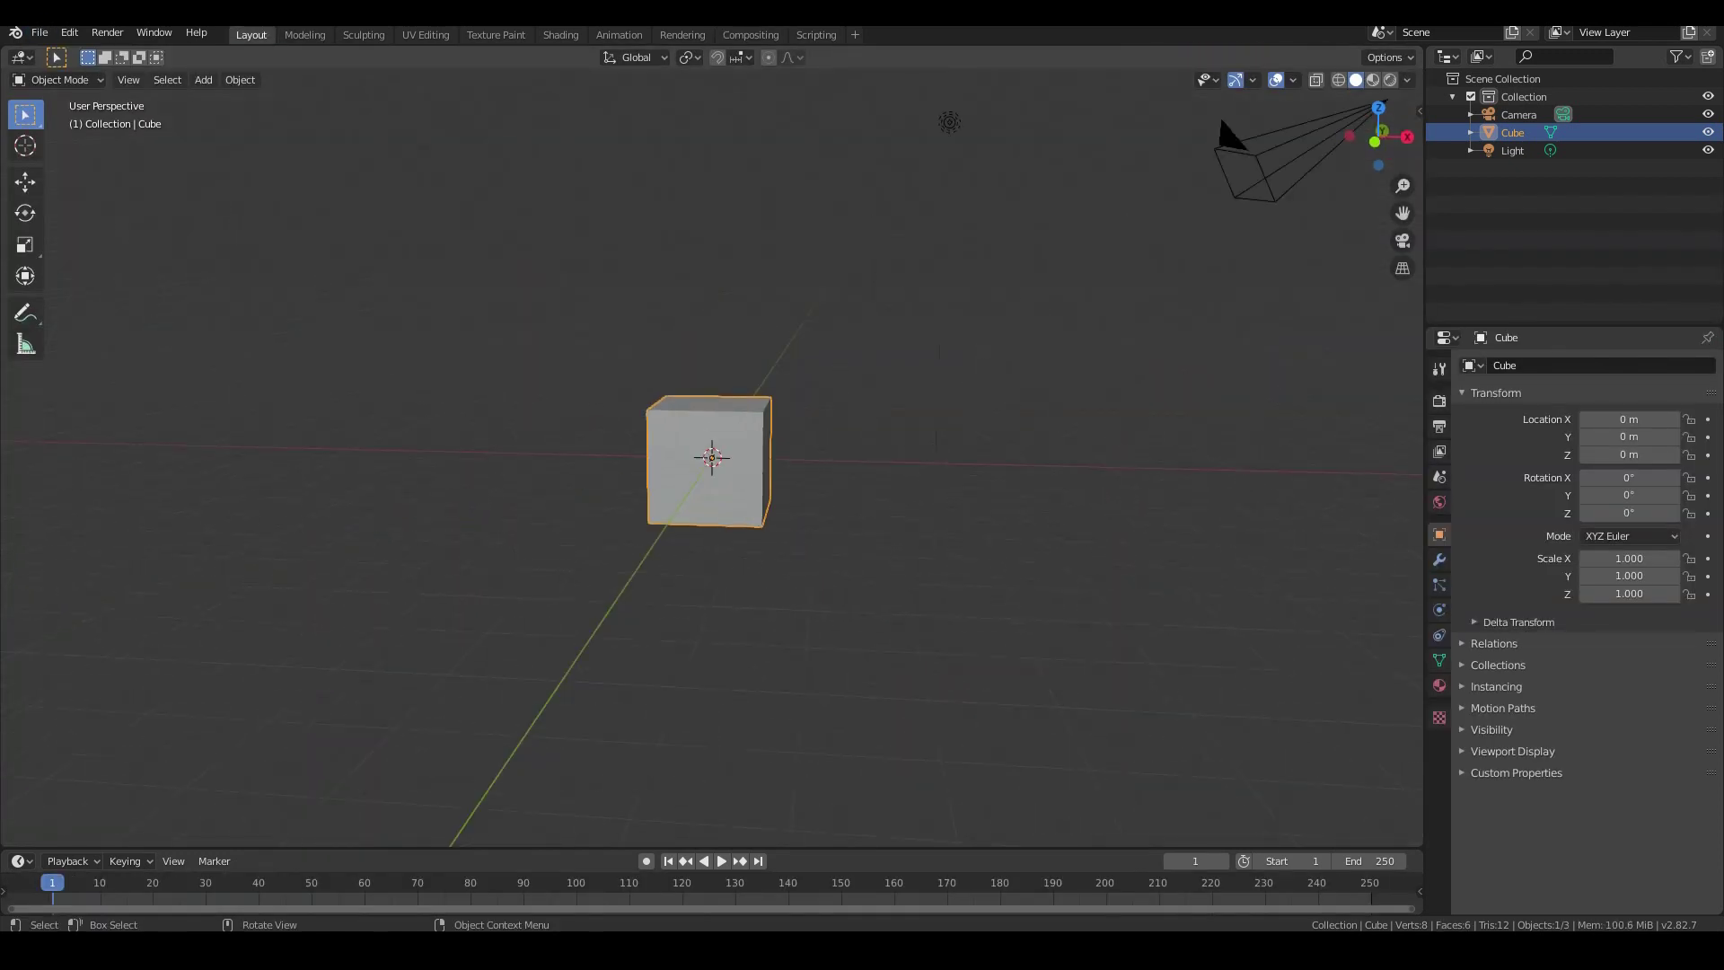
key("x")
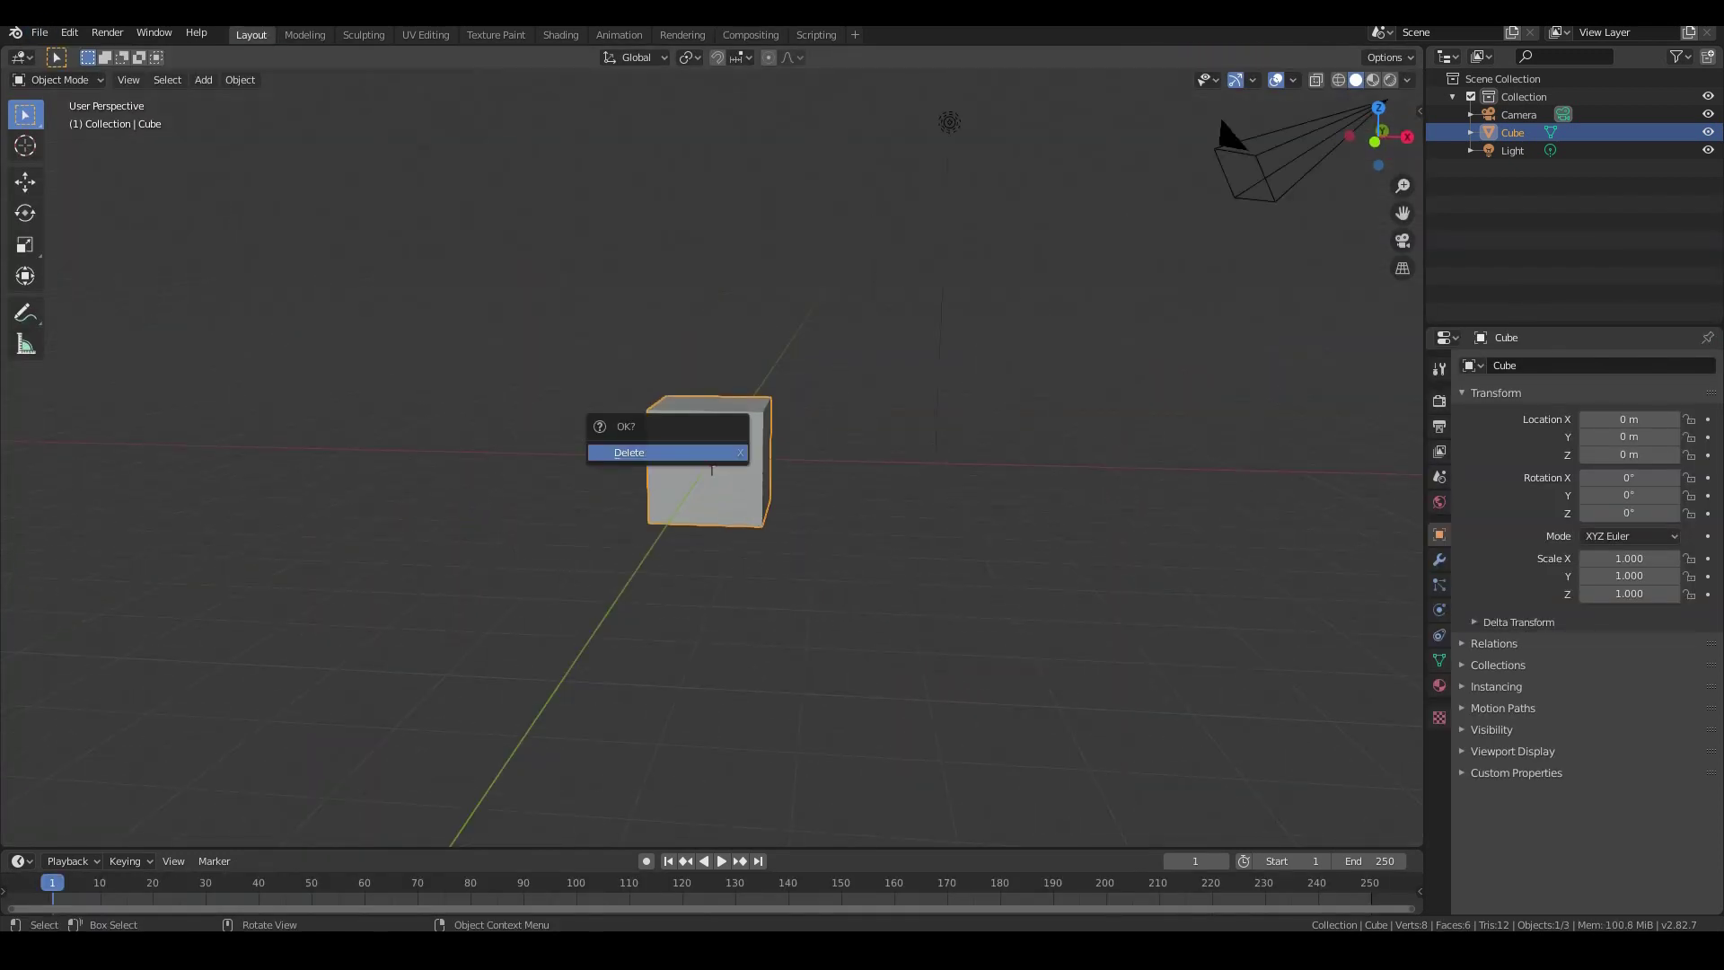
key("Escape")
middle_click_drag(711, 458, 731, 458)
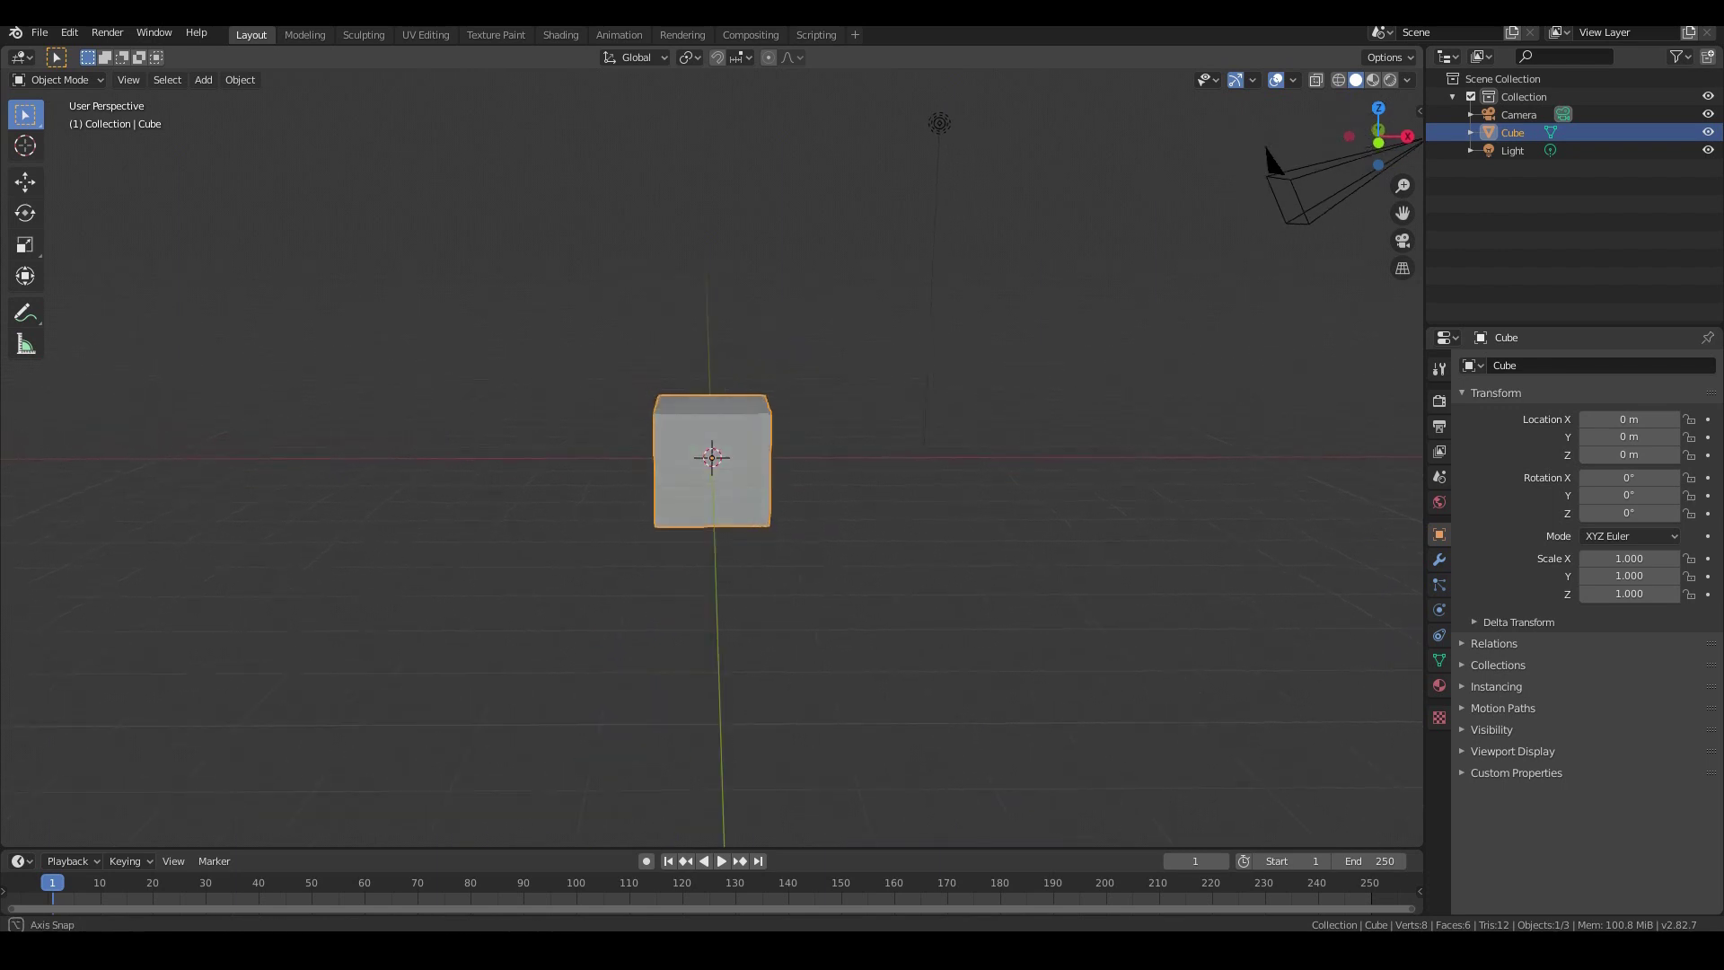
key("x")
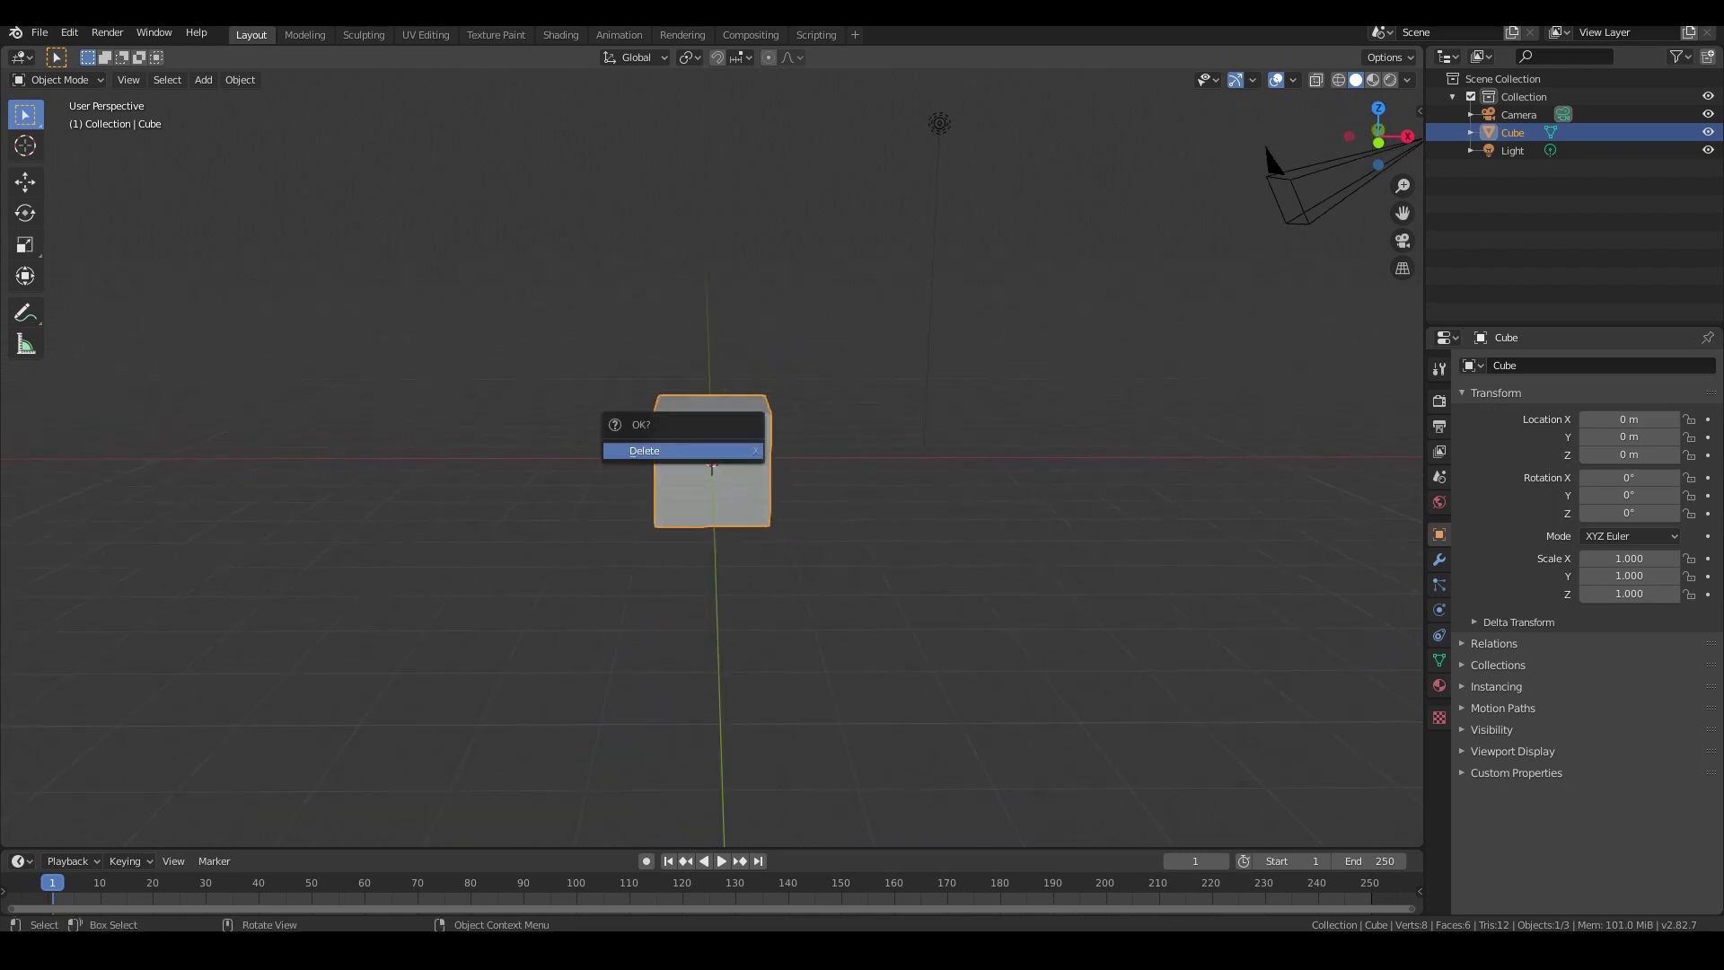
left_click(682, 446)
- Select the camera and align it to the front orthographic view so it faces the origin straight on
scroll(682, 454, "down", 2)
left_click(1051, 305)
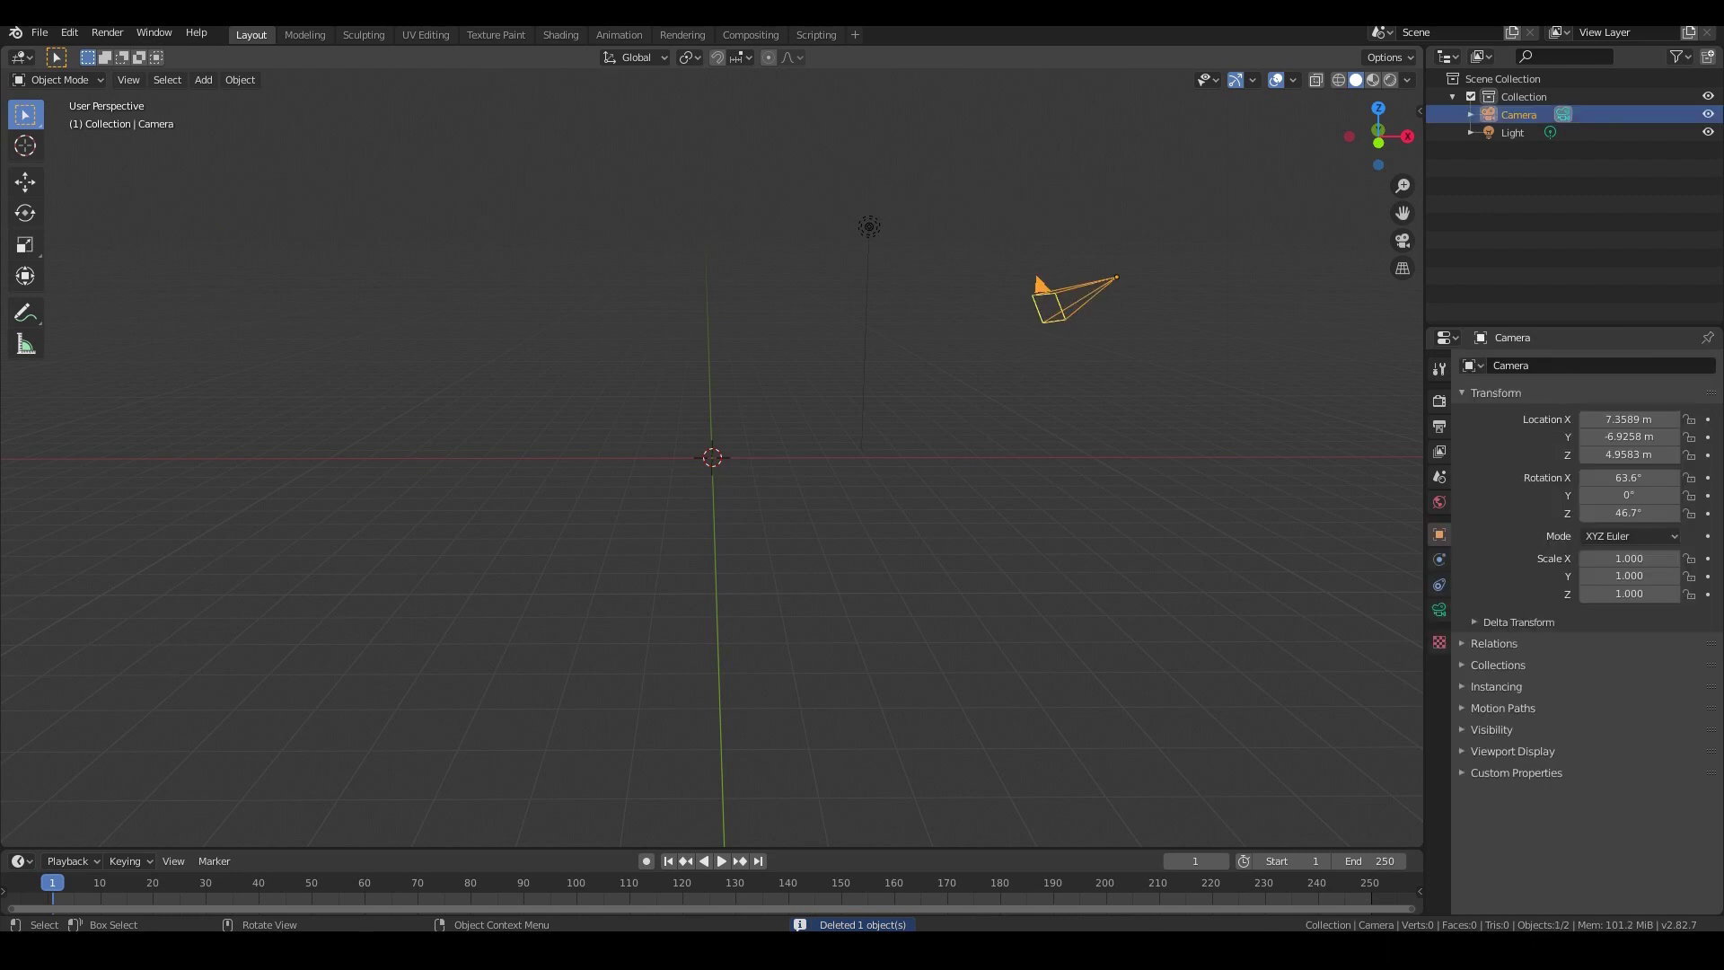
middle_click_drag(711, 458, 725, 458)
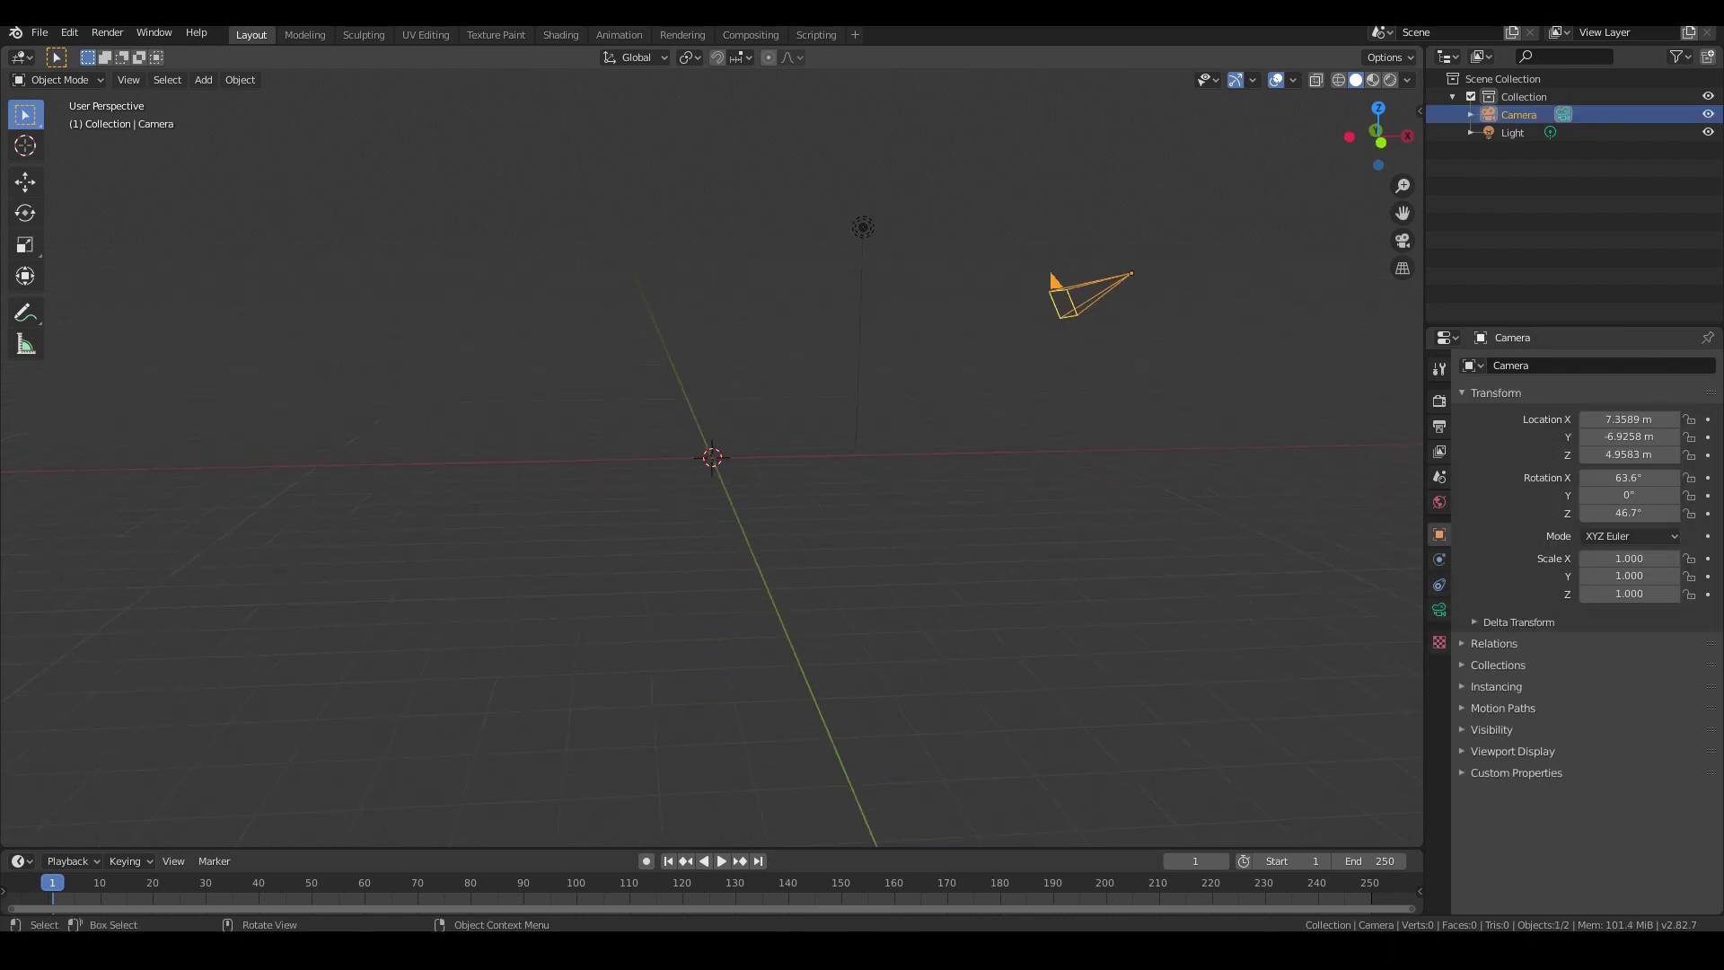
key("KP_1")
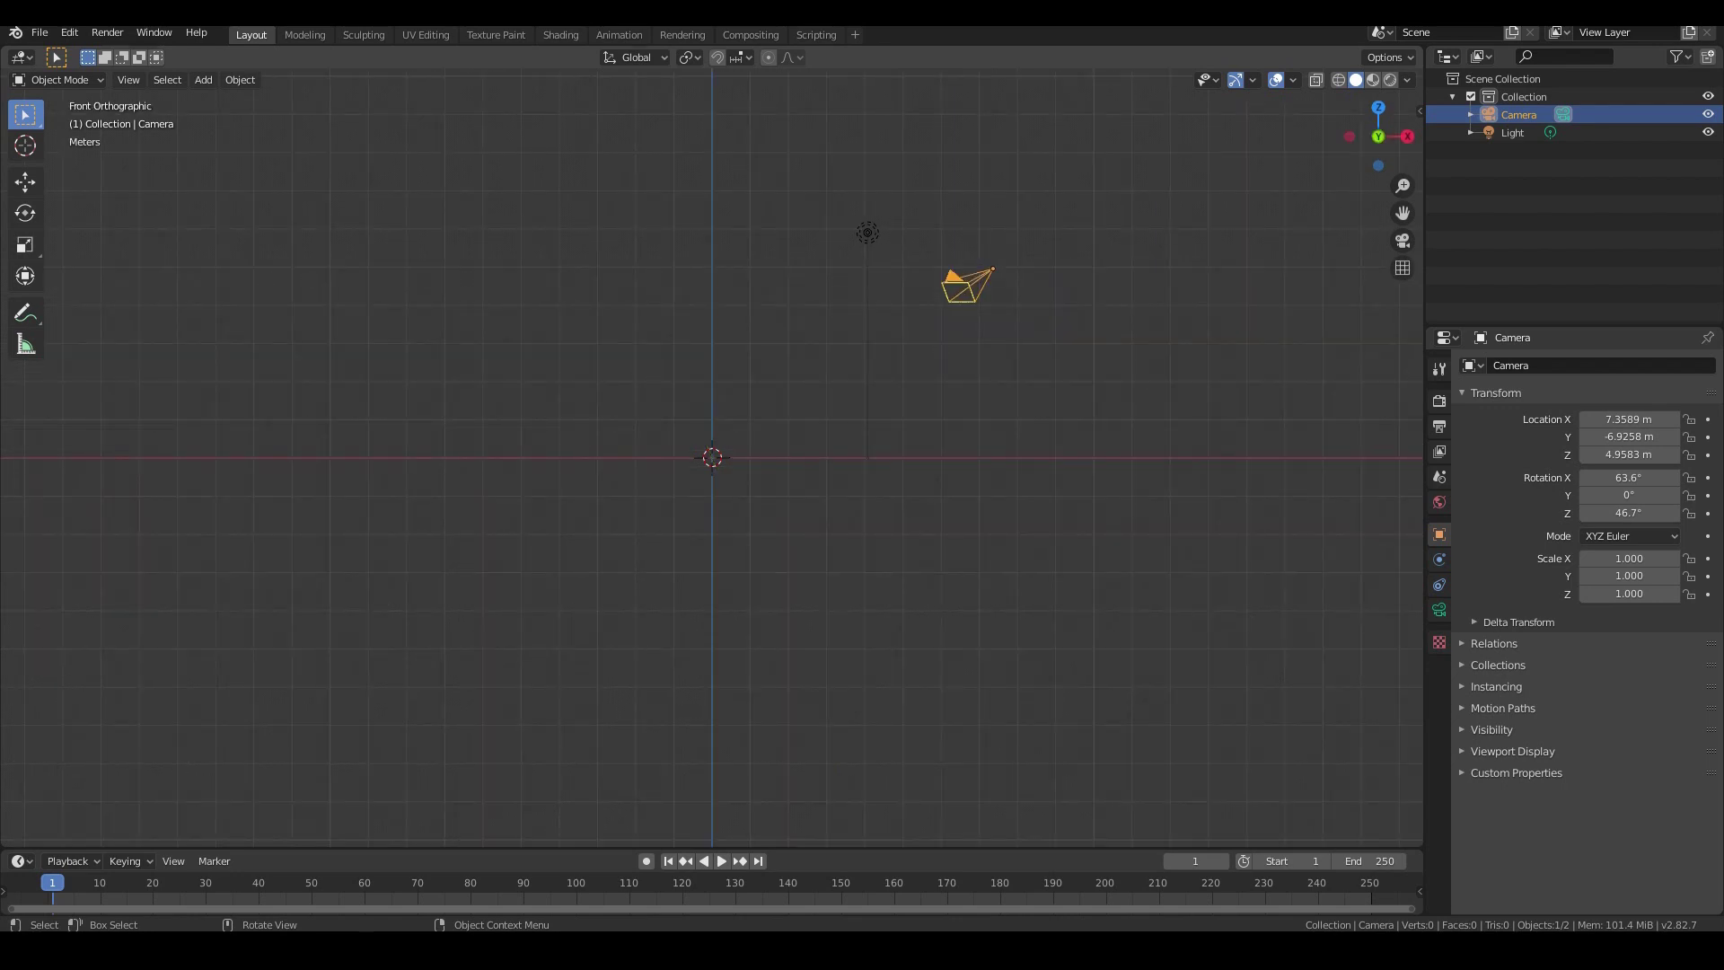
key("ctrl+alt+KP_0")
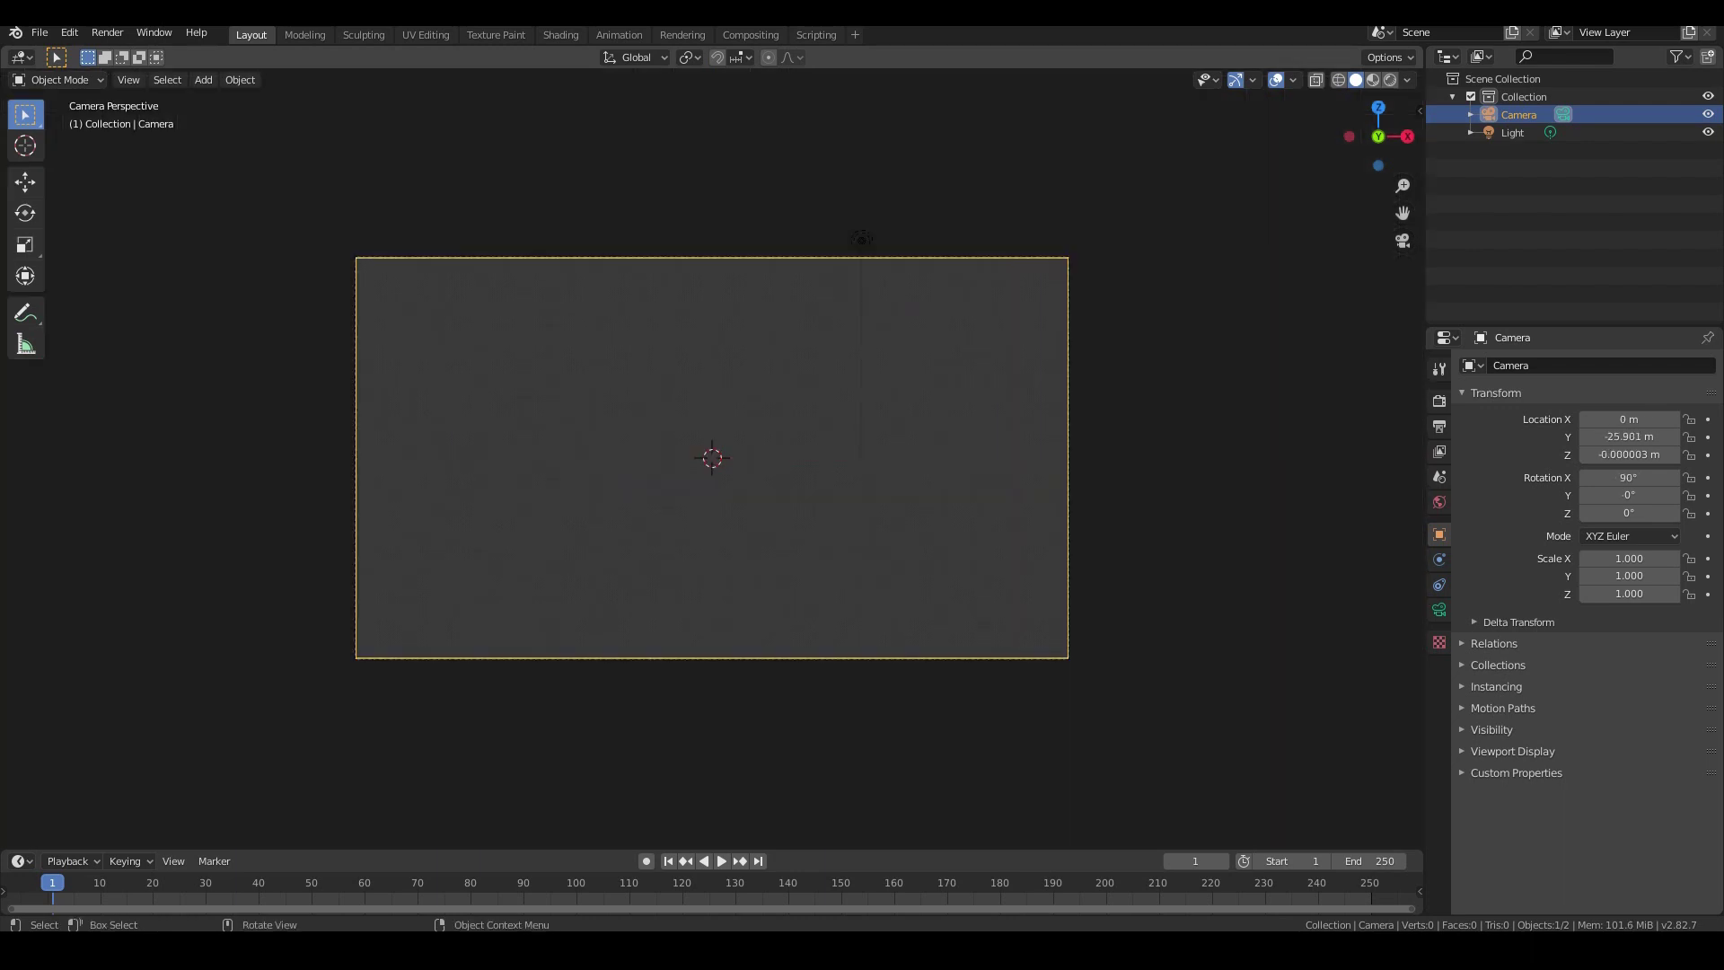
middle_click_drag(712, 458, 802, 485)
scroll(712, 458, "down", 6)
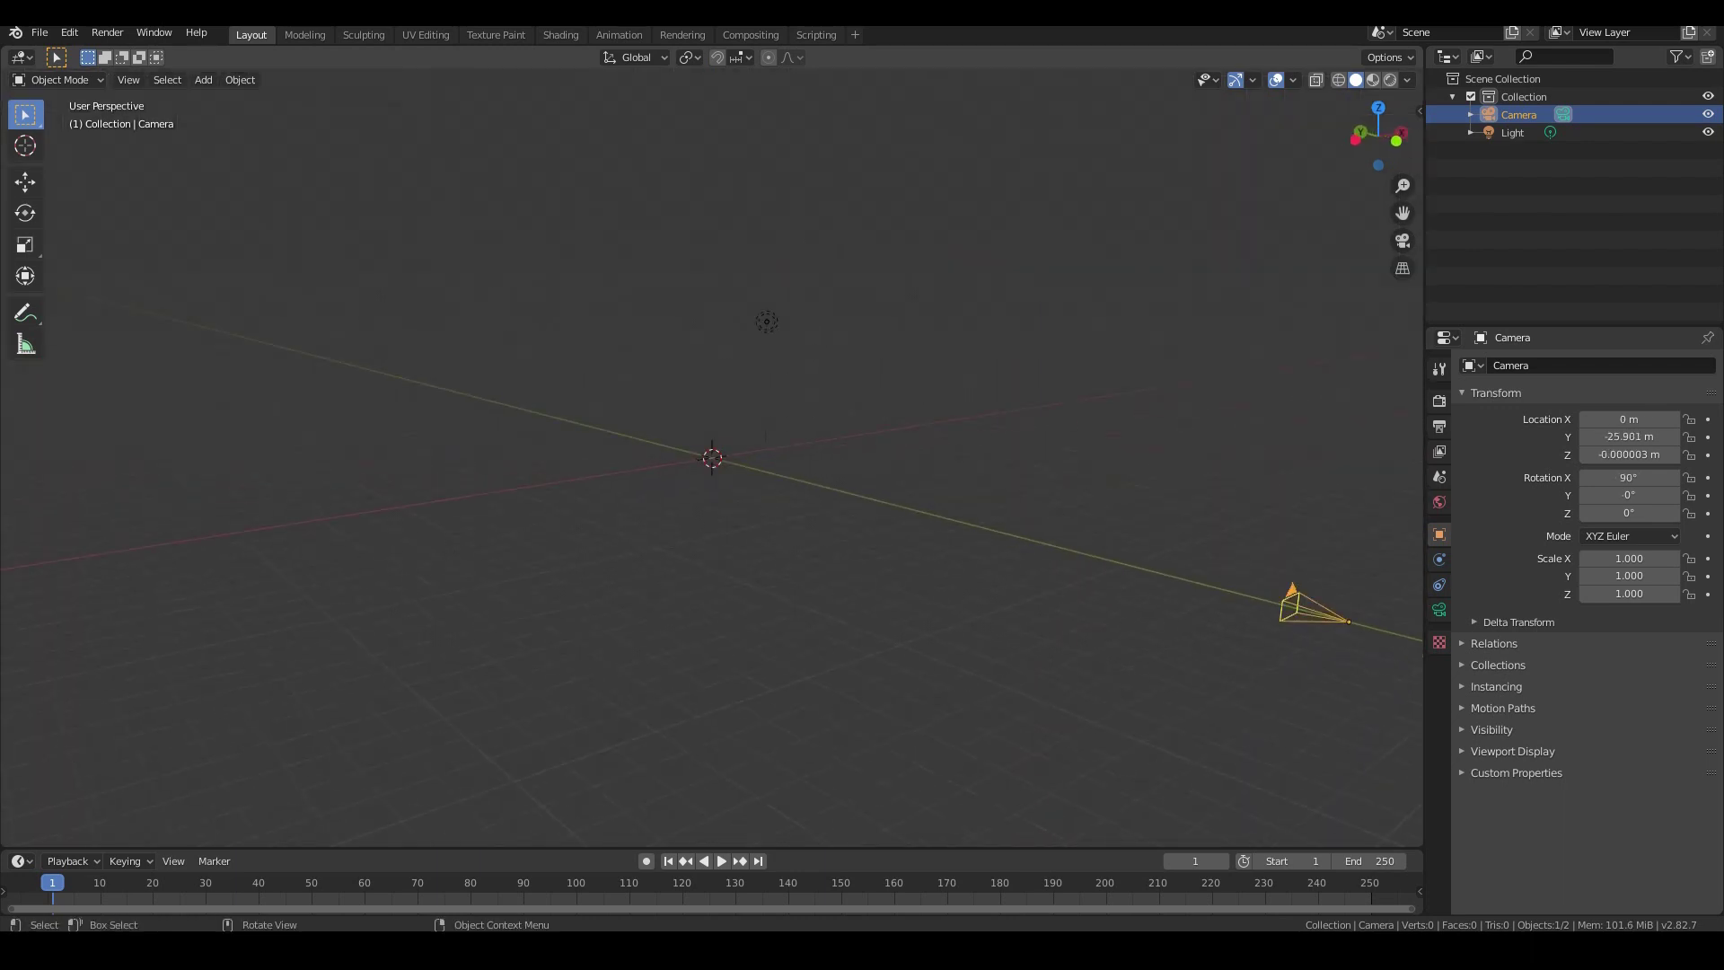
scroll(712, 458, "up", 3)
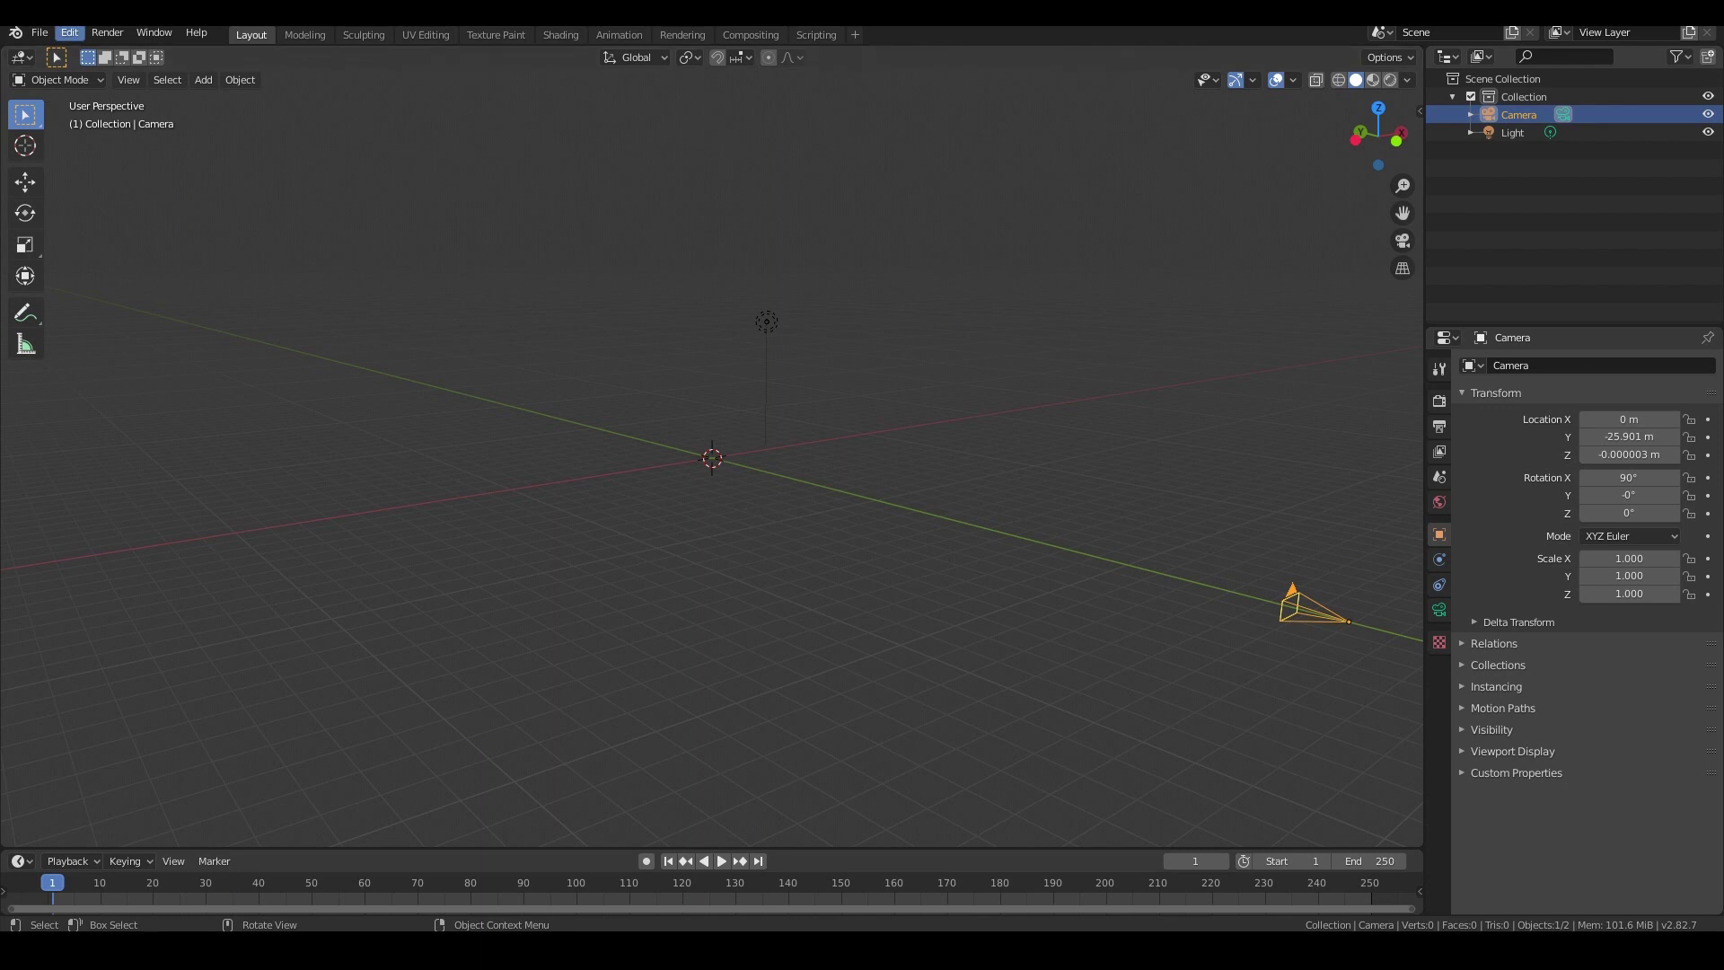
- Search the add-on preferences for "images" to check the Import Images as Planes add-on, and close the preferences
left_click(69, 32)
left_click(99, 290)
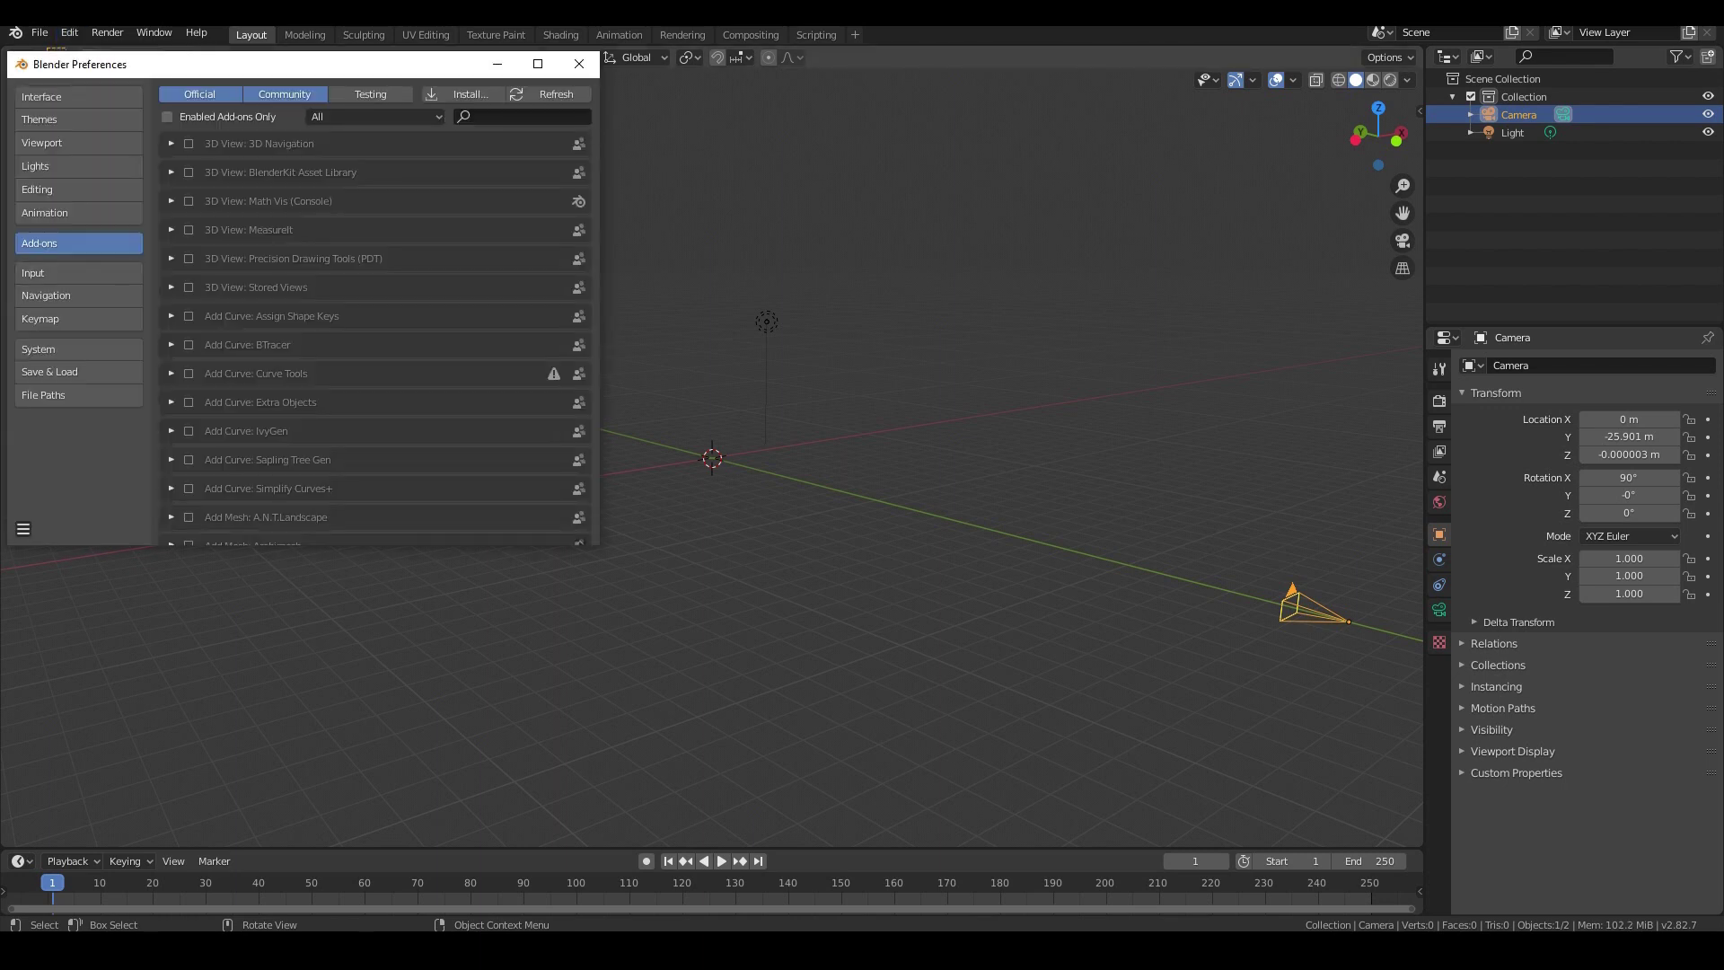
left_click(476, 117)
type("images")
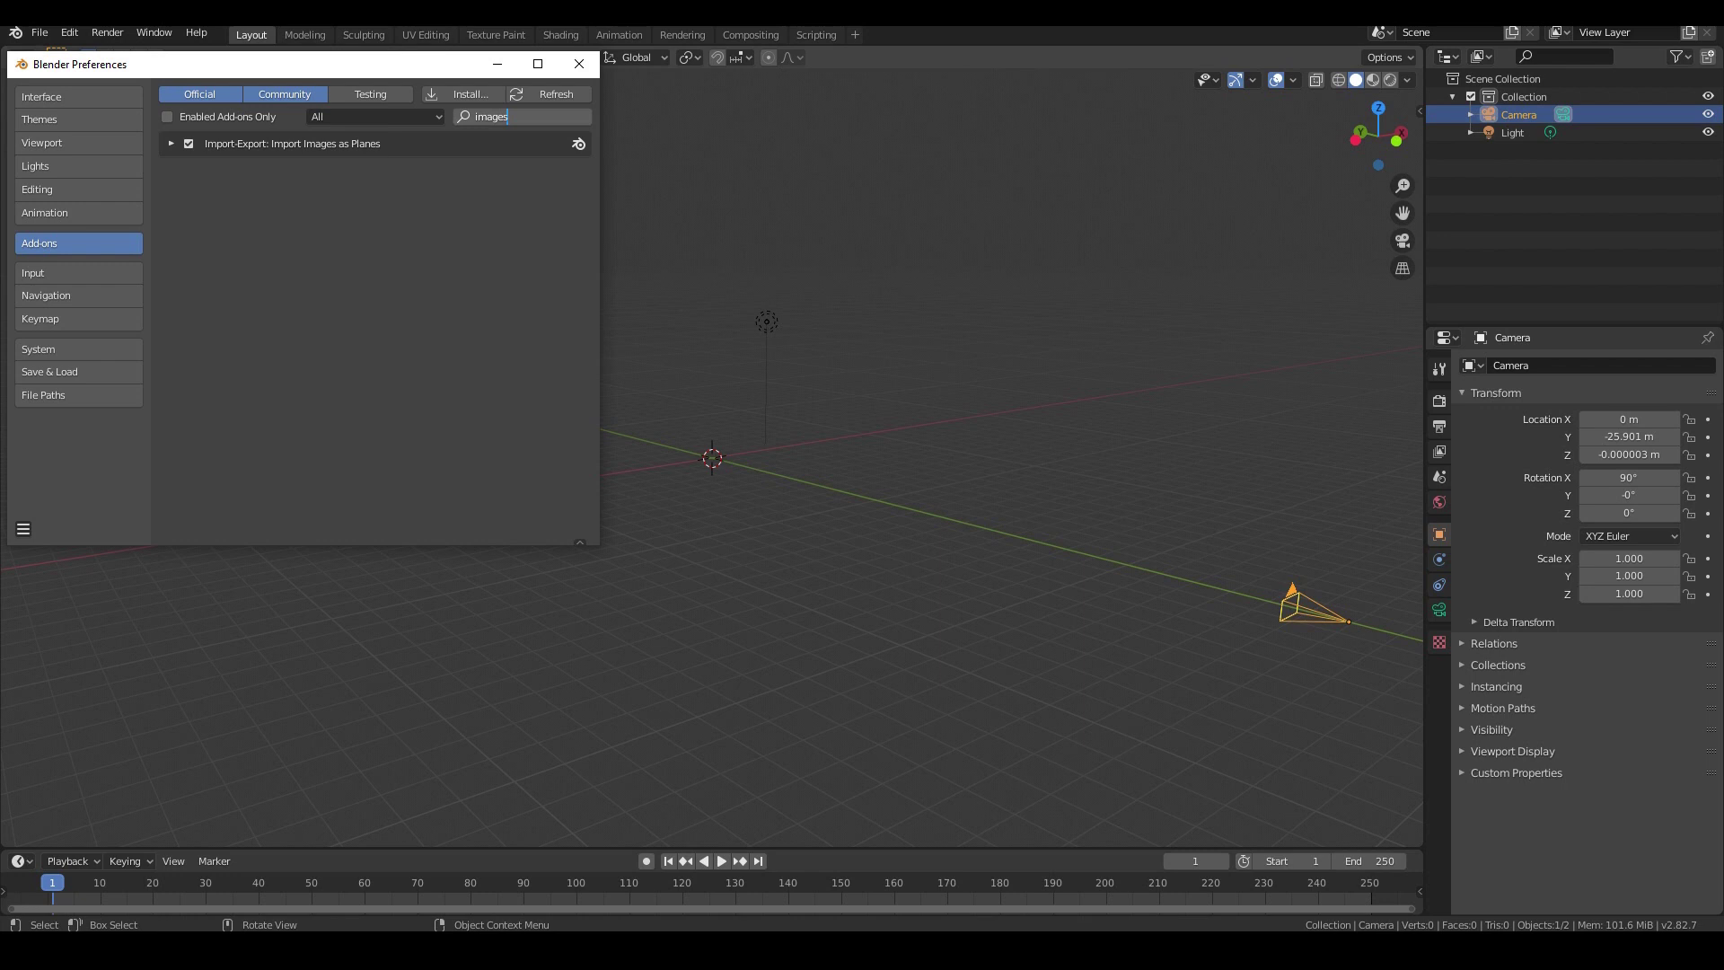
left_click(580, 64)
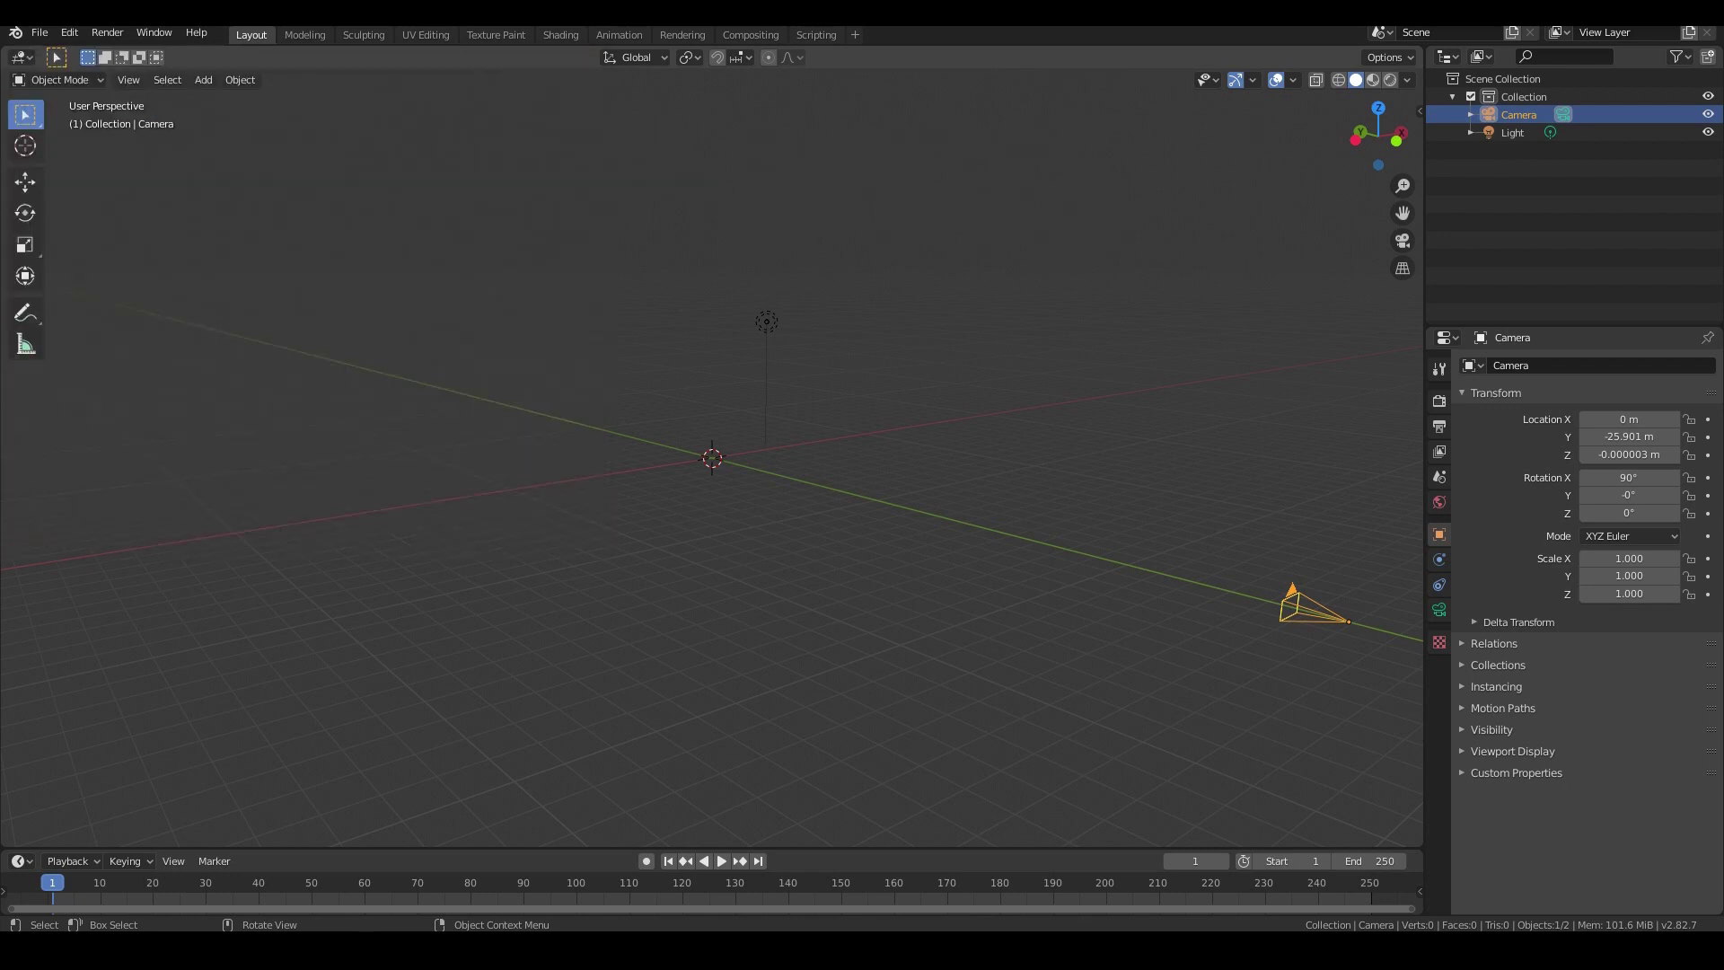
- Import the black-and-white portrait of the bearded man from the Photos folder using Images as Planes
middle_click_drag(711, 458, 697, 458)
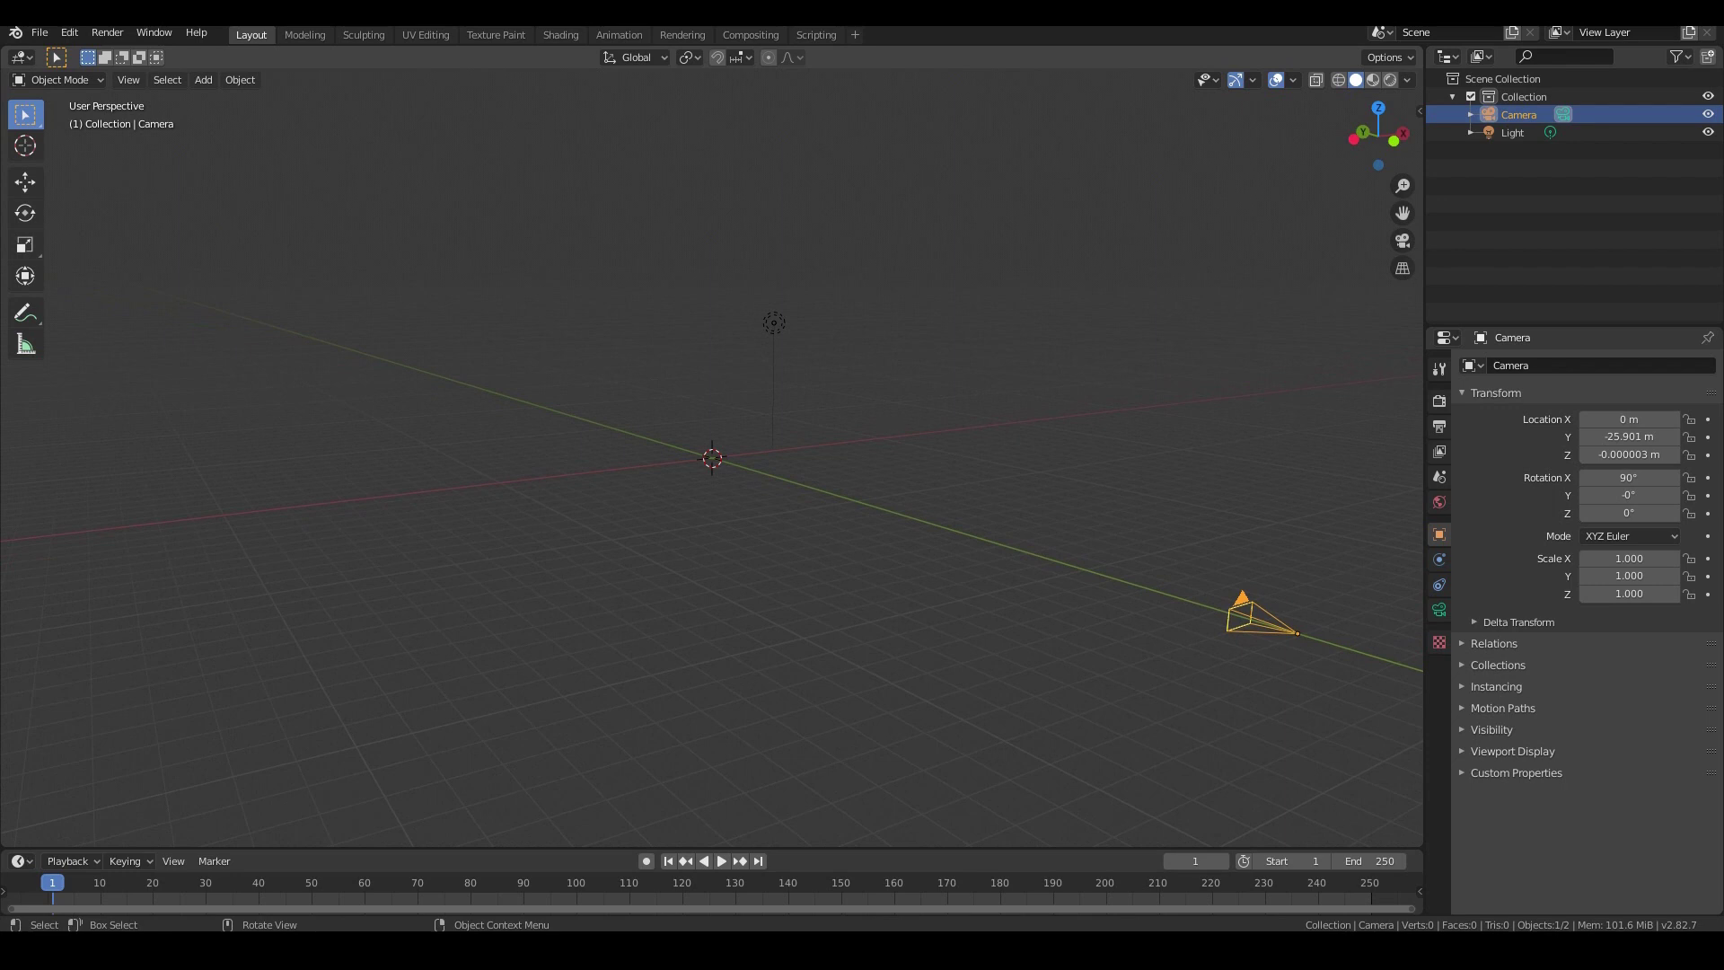
key("shift+a")
mouse_move(696, 380)
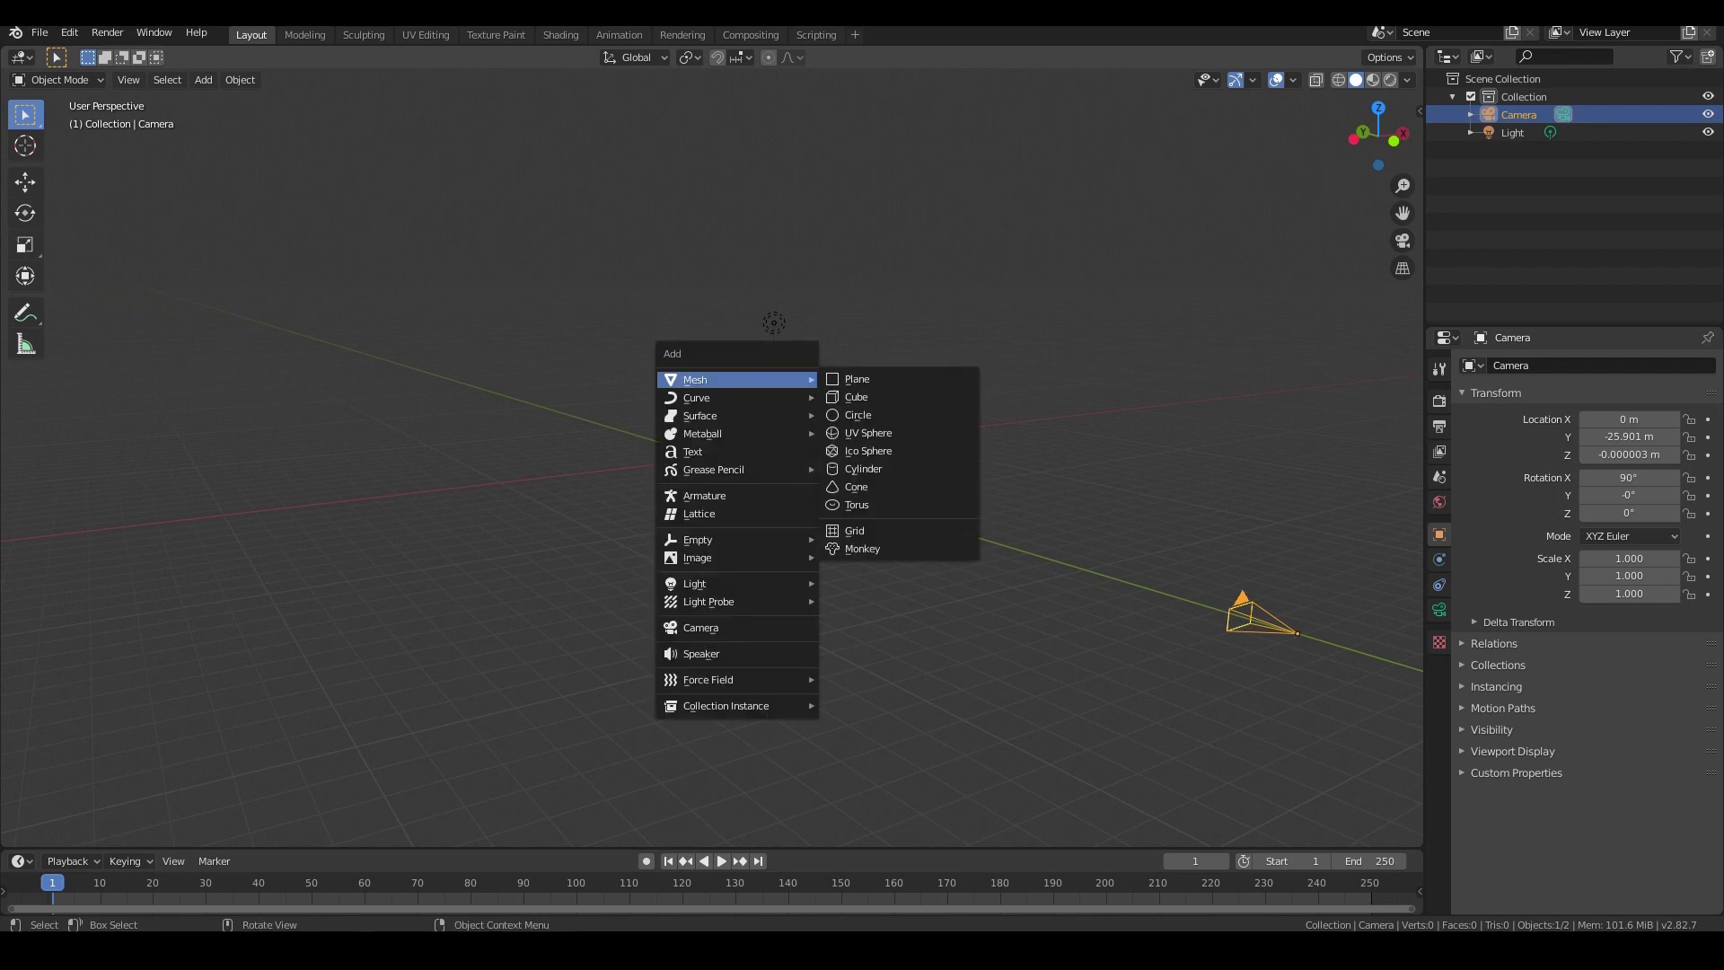
mouse_move(709, 558)
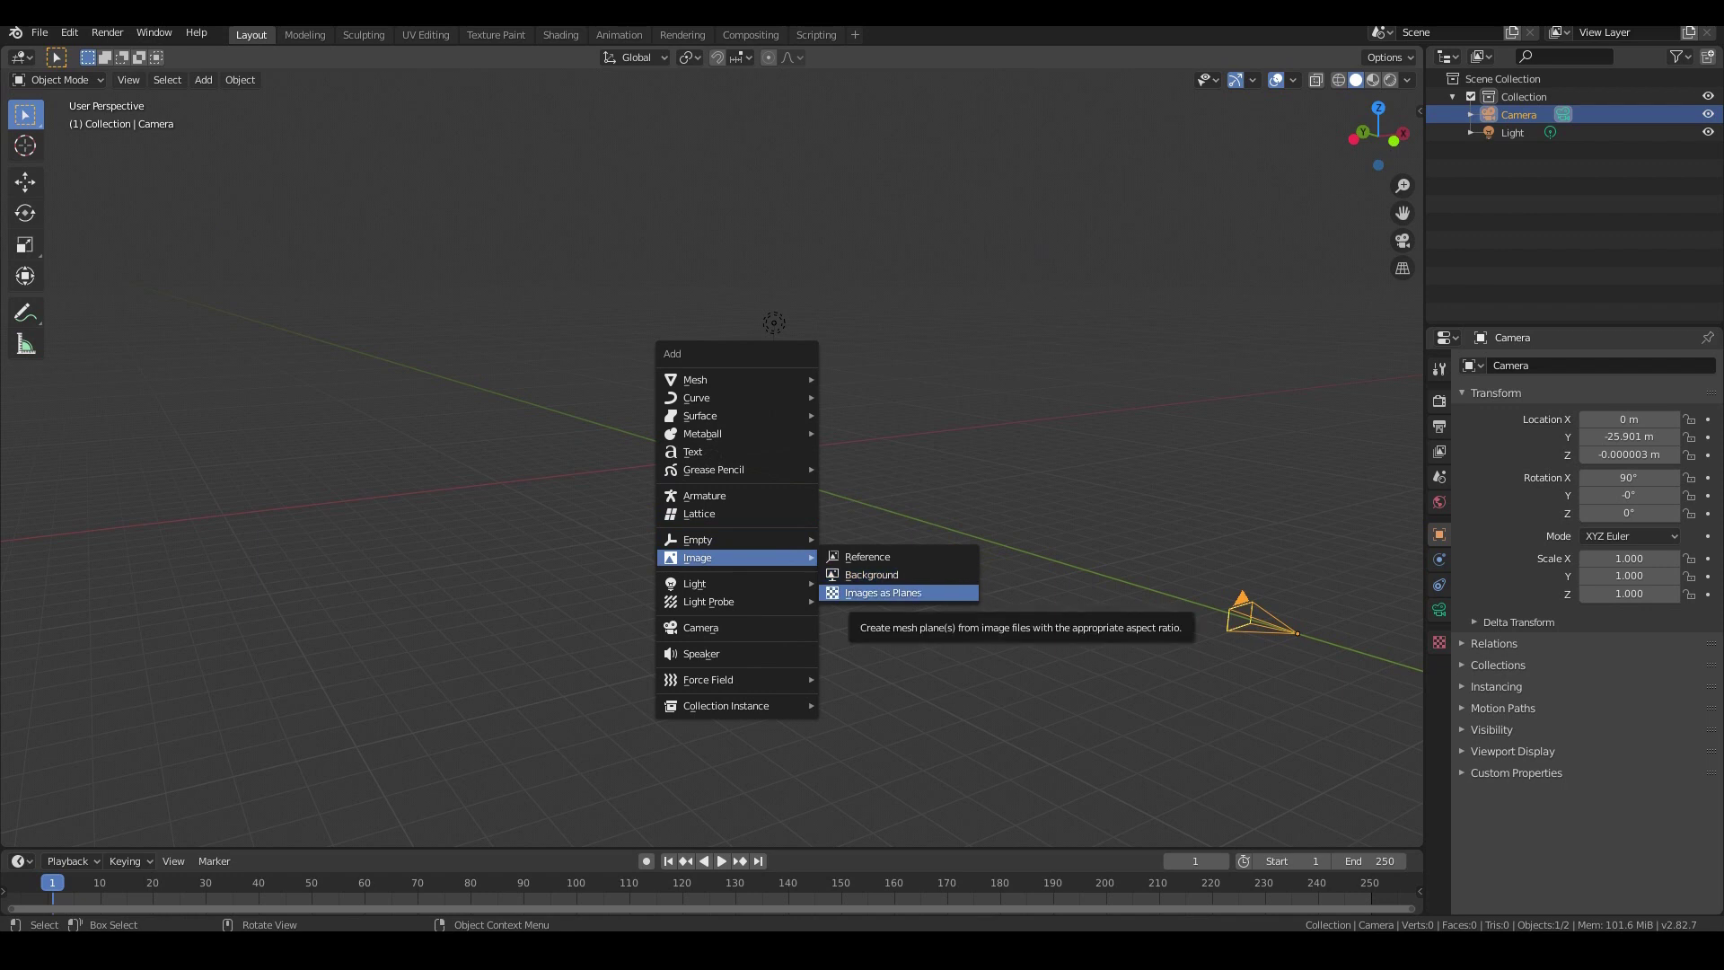
left_click(884, 592)
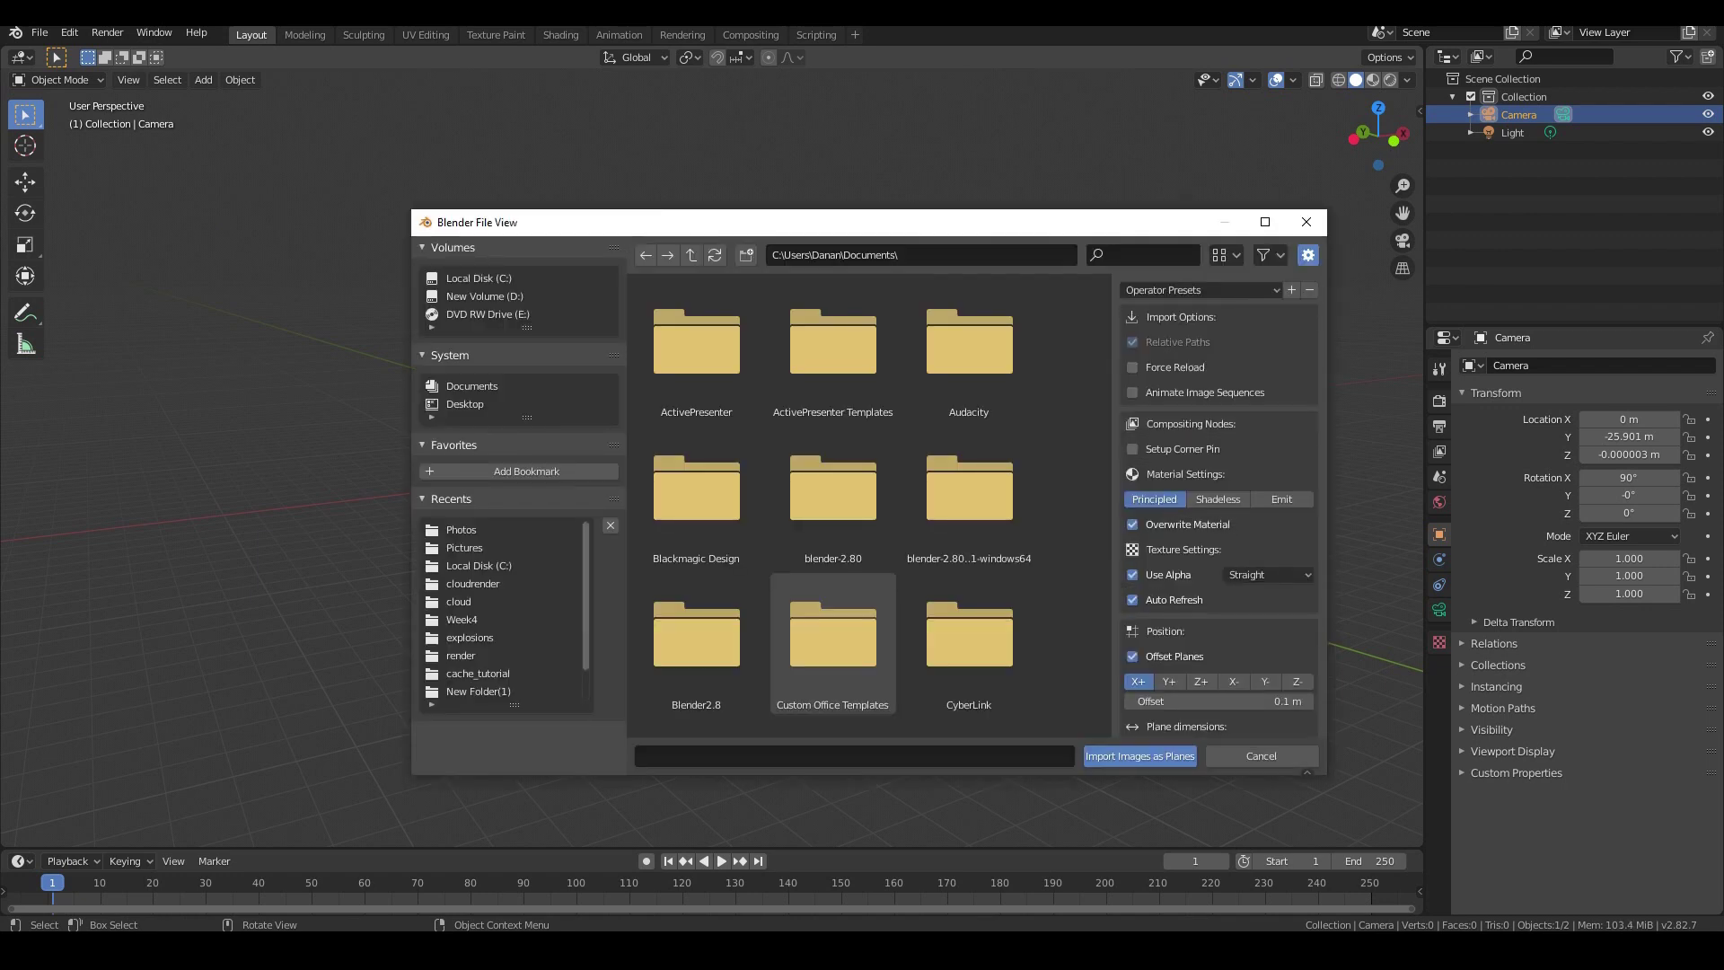
left_click(499, 530)
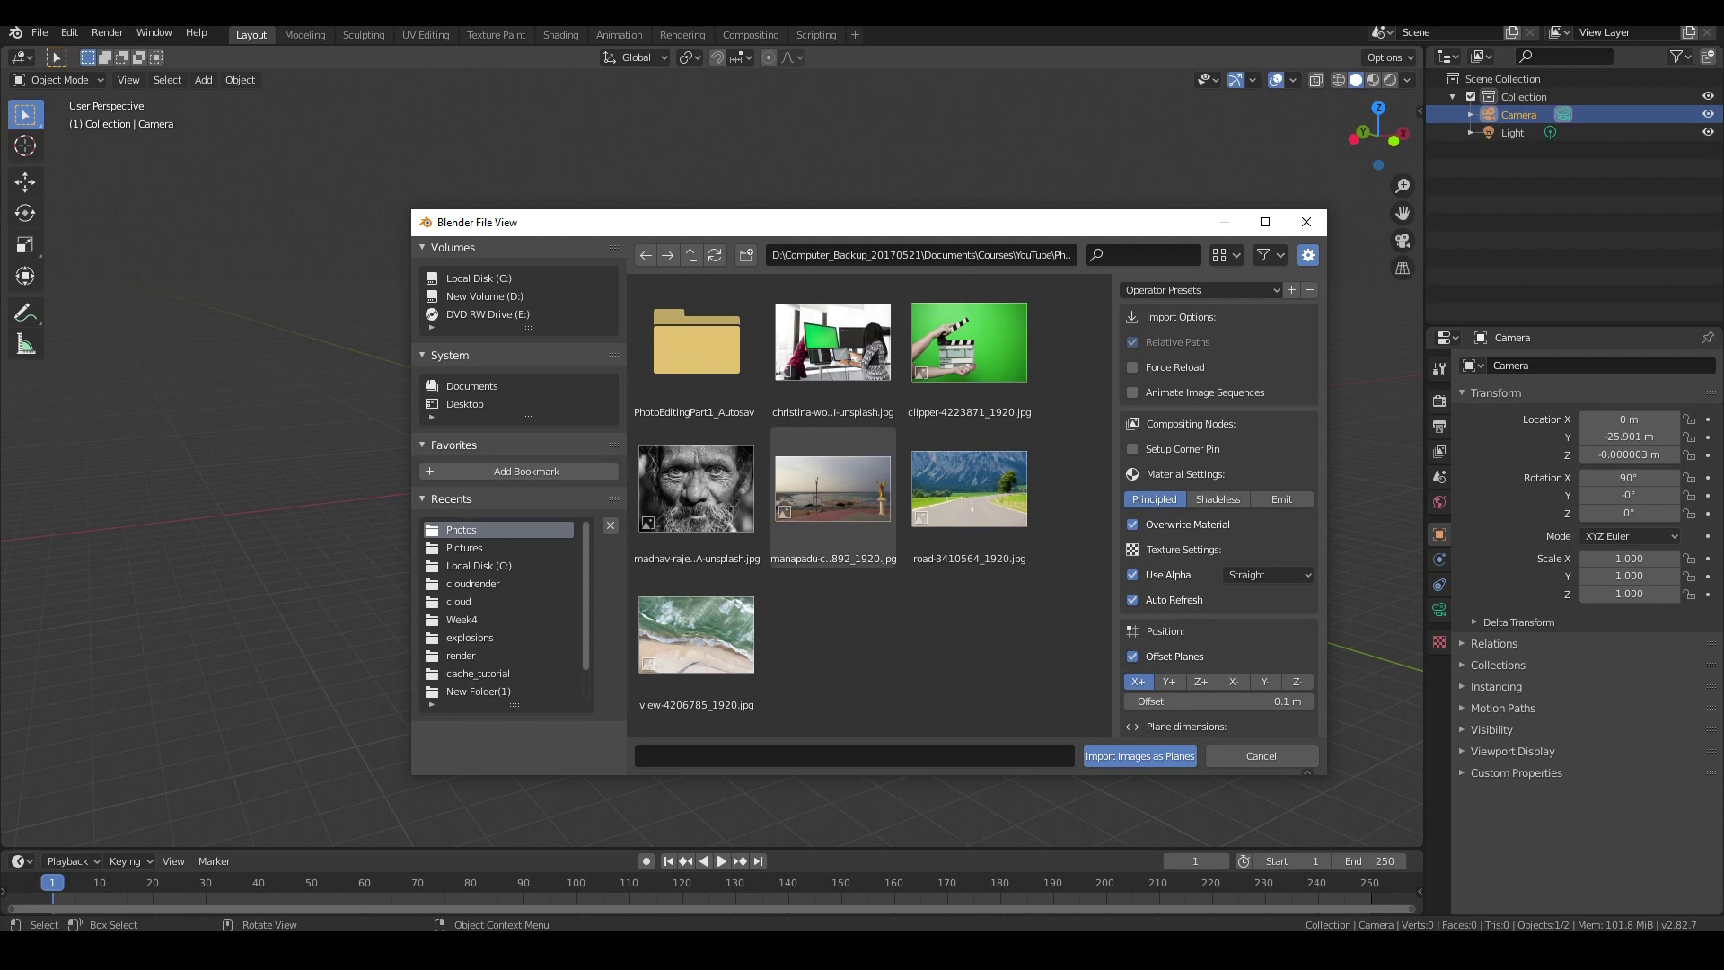
double_click(696, 490)
middle_click_drag(696, 489, 808, 512)
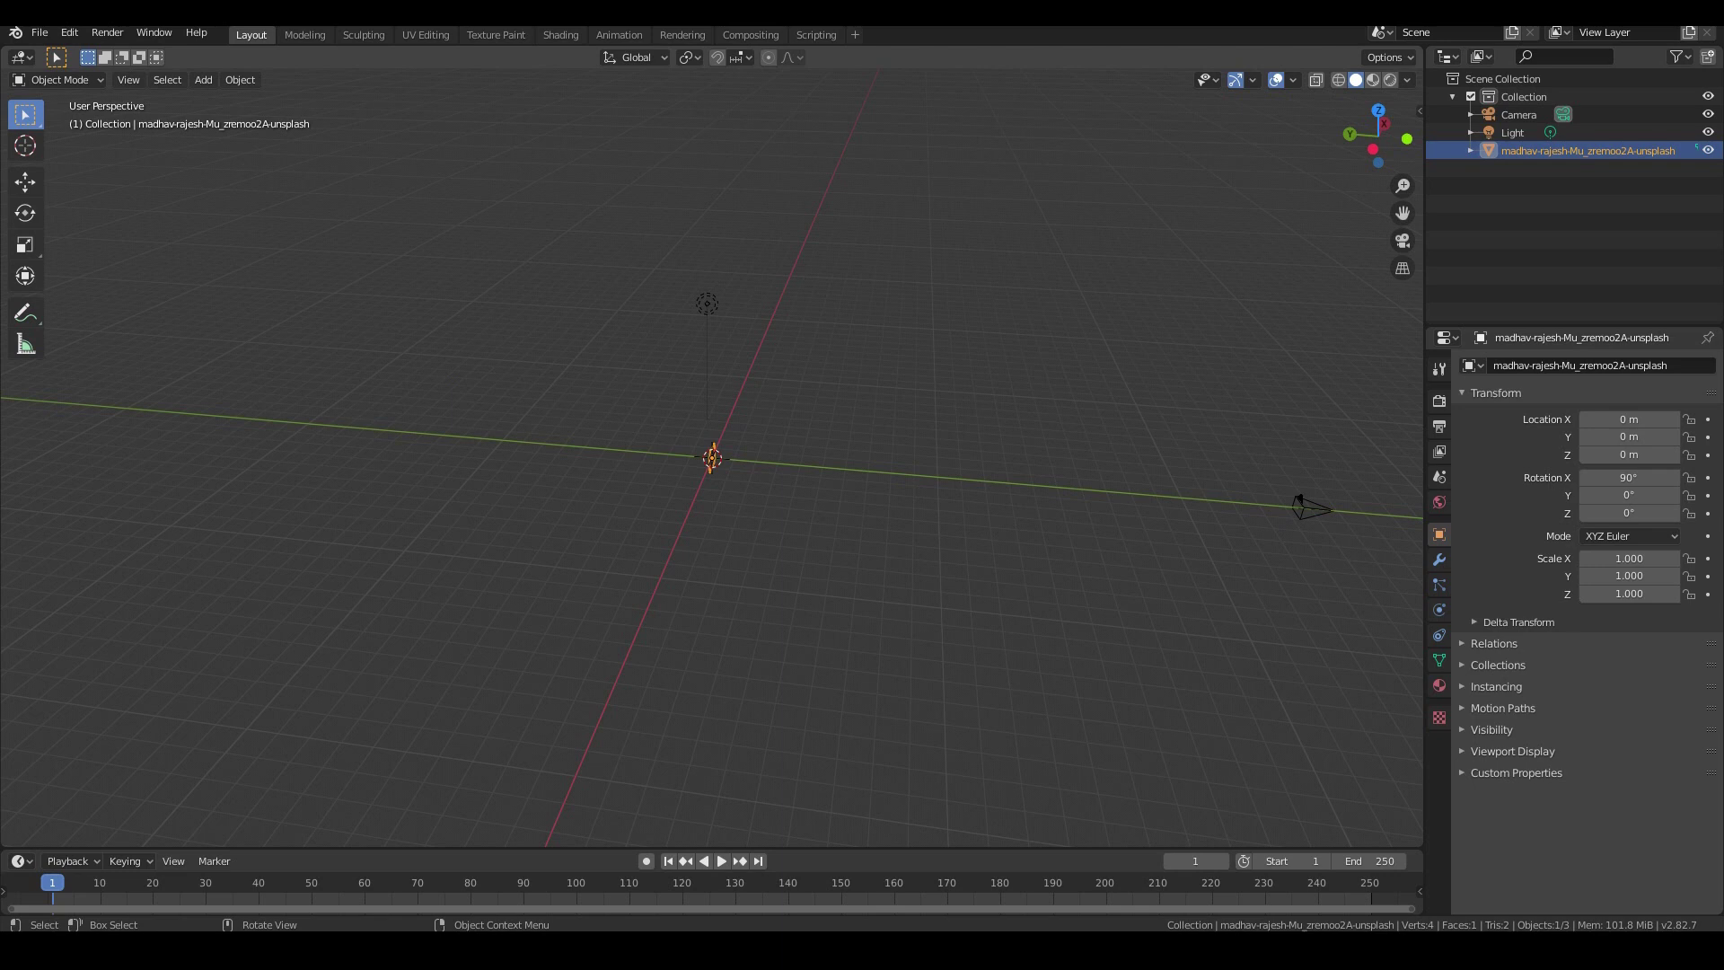
- Look through the camera and switch the viewport shading to Material Preview to show the portrait's texture
key("KP_0")
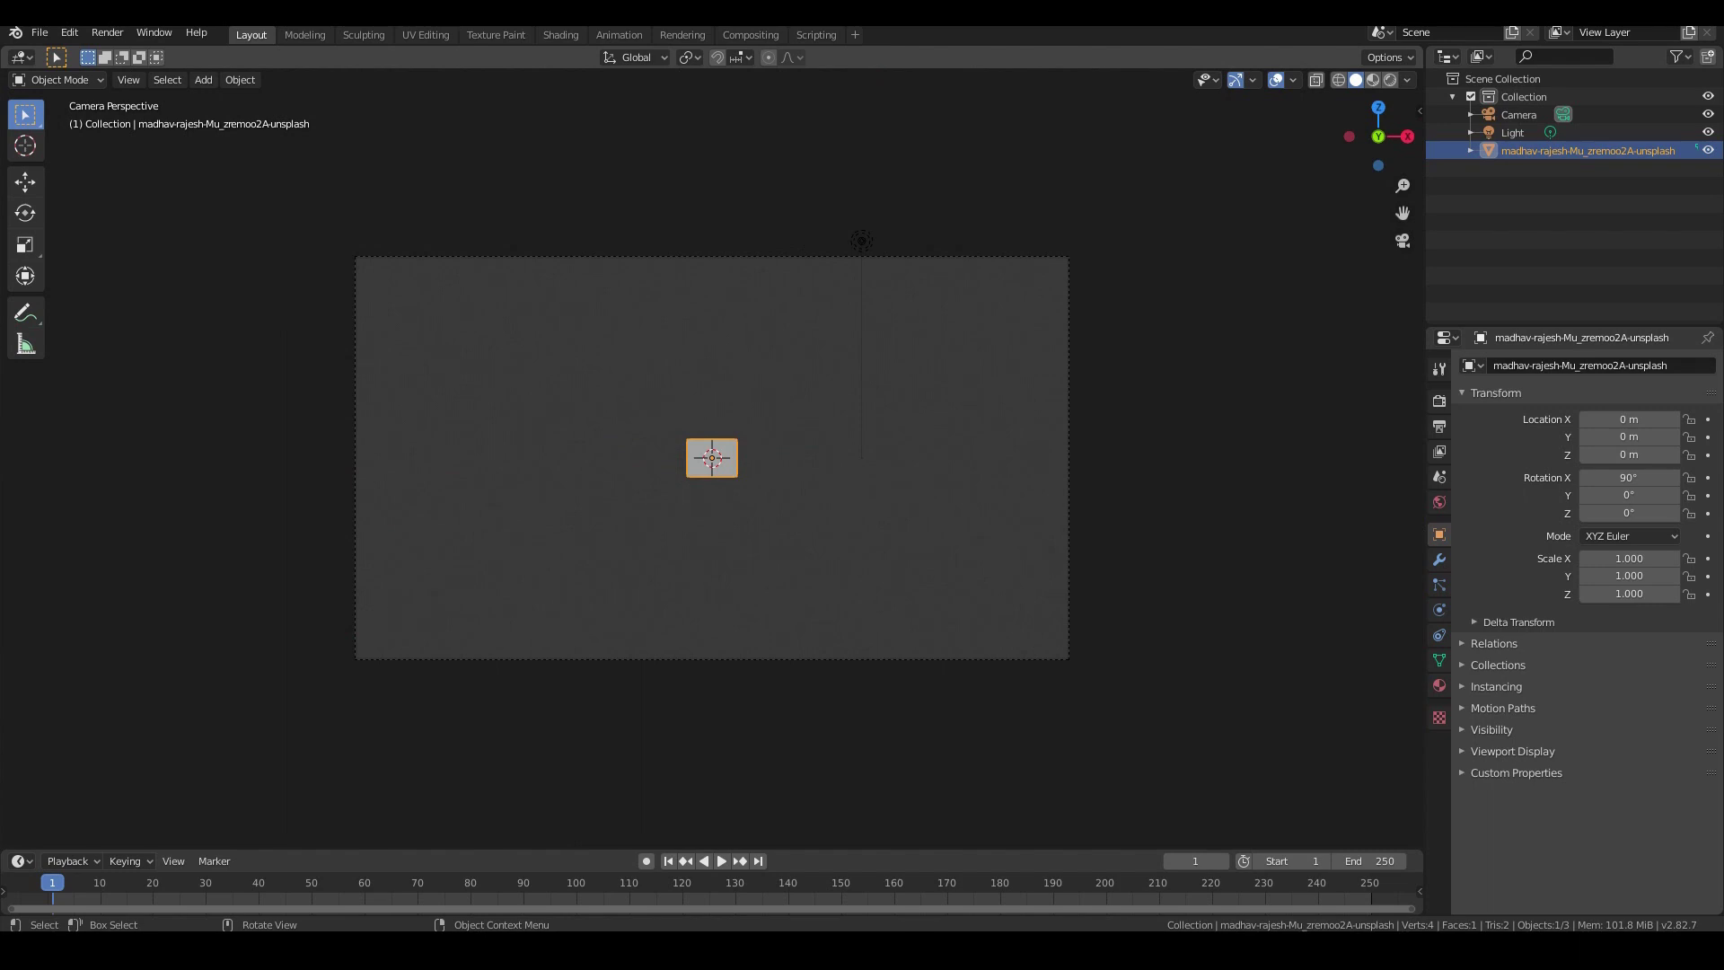
scroll(712, 458, "up", 2)
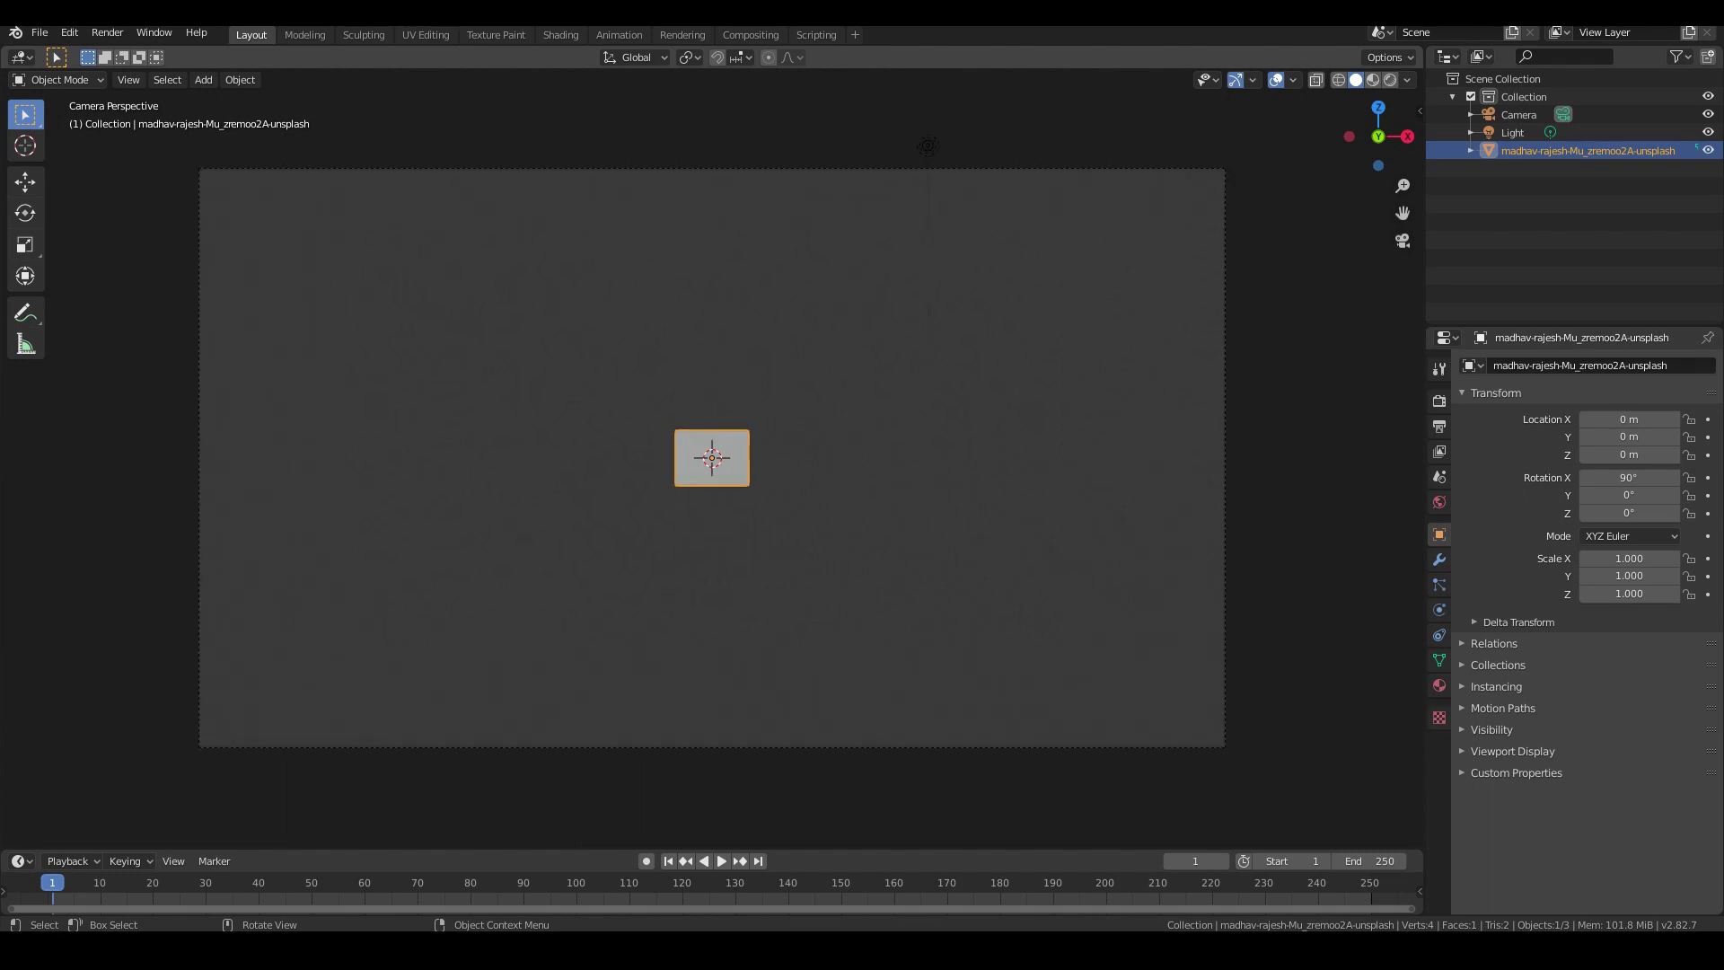
scroll(712, 459, "down", 1)
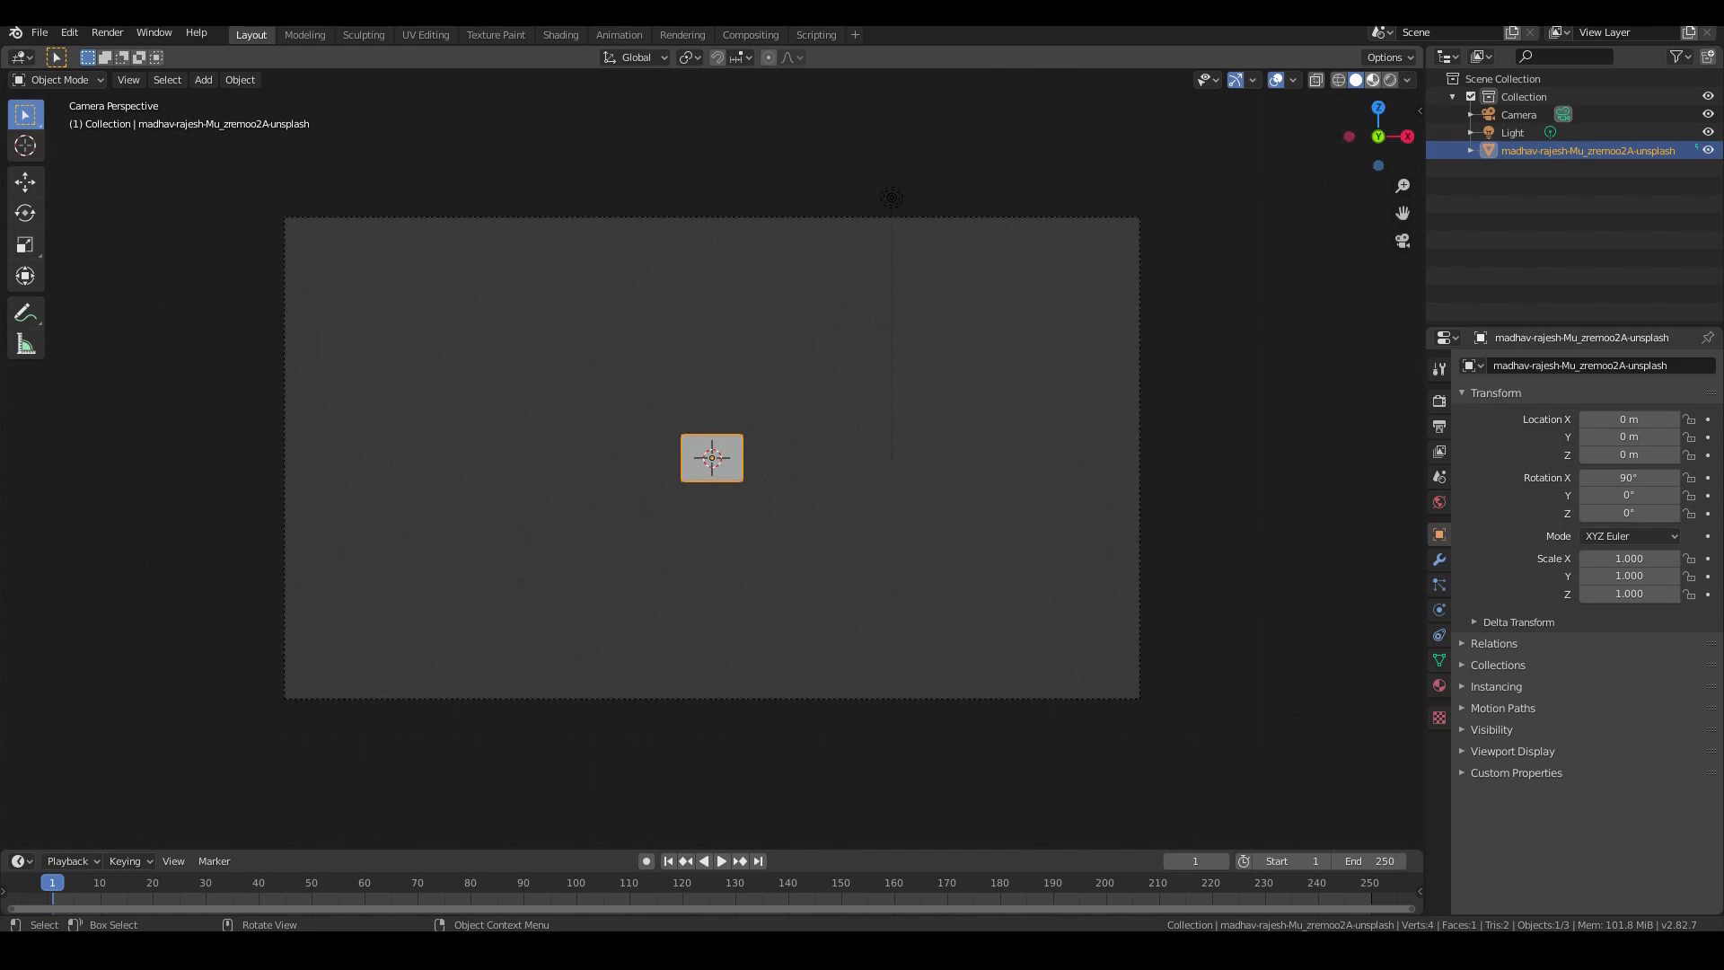
key("z")
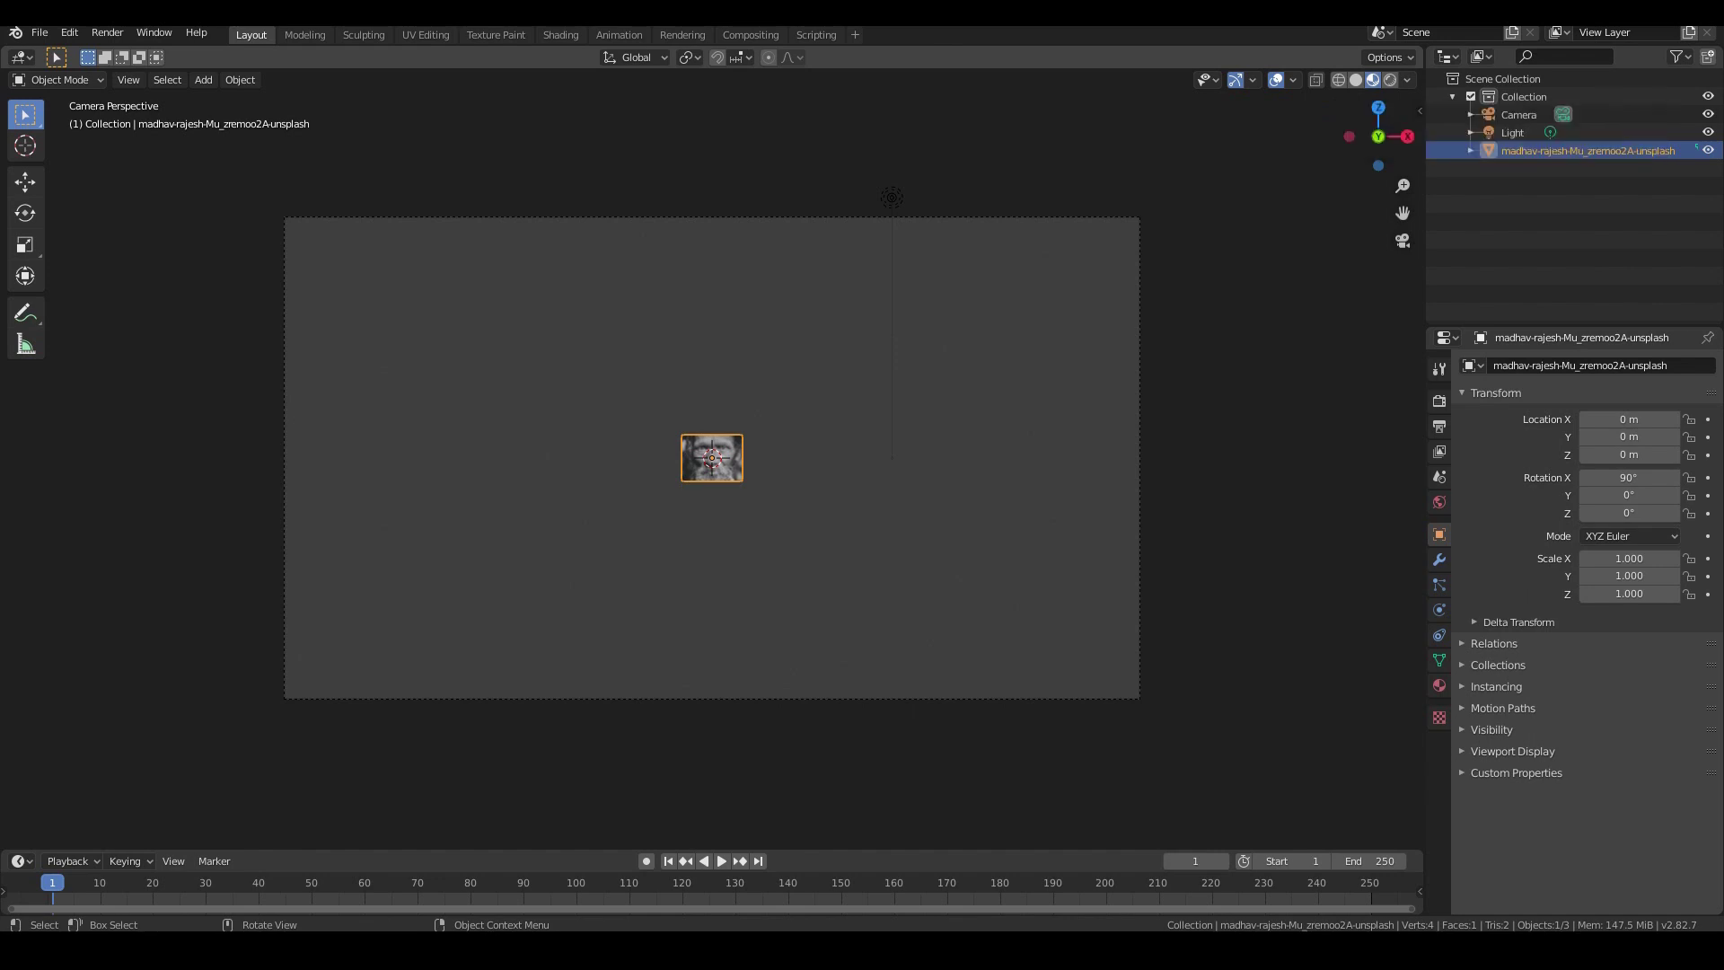
- Scale the portrait plane uniformly to about 14.856 so that it fills the whole camera frame
key("s")
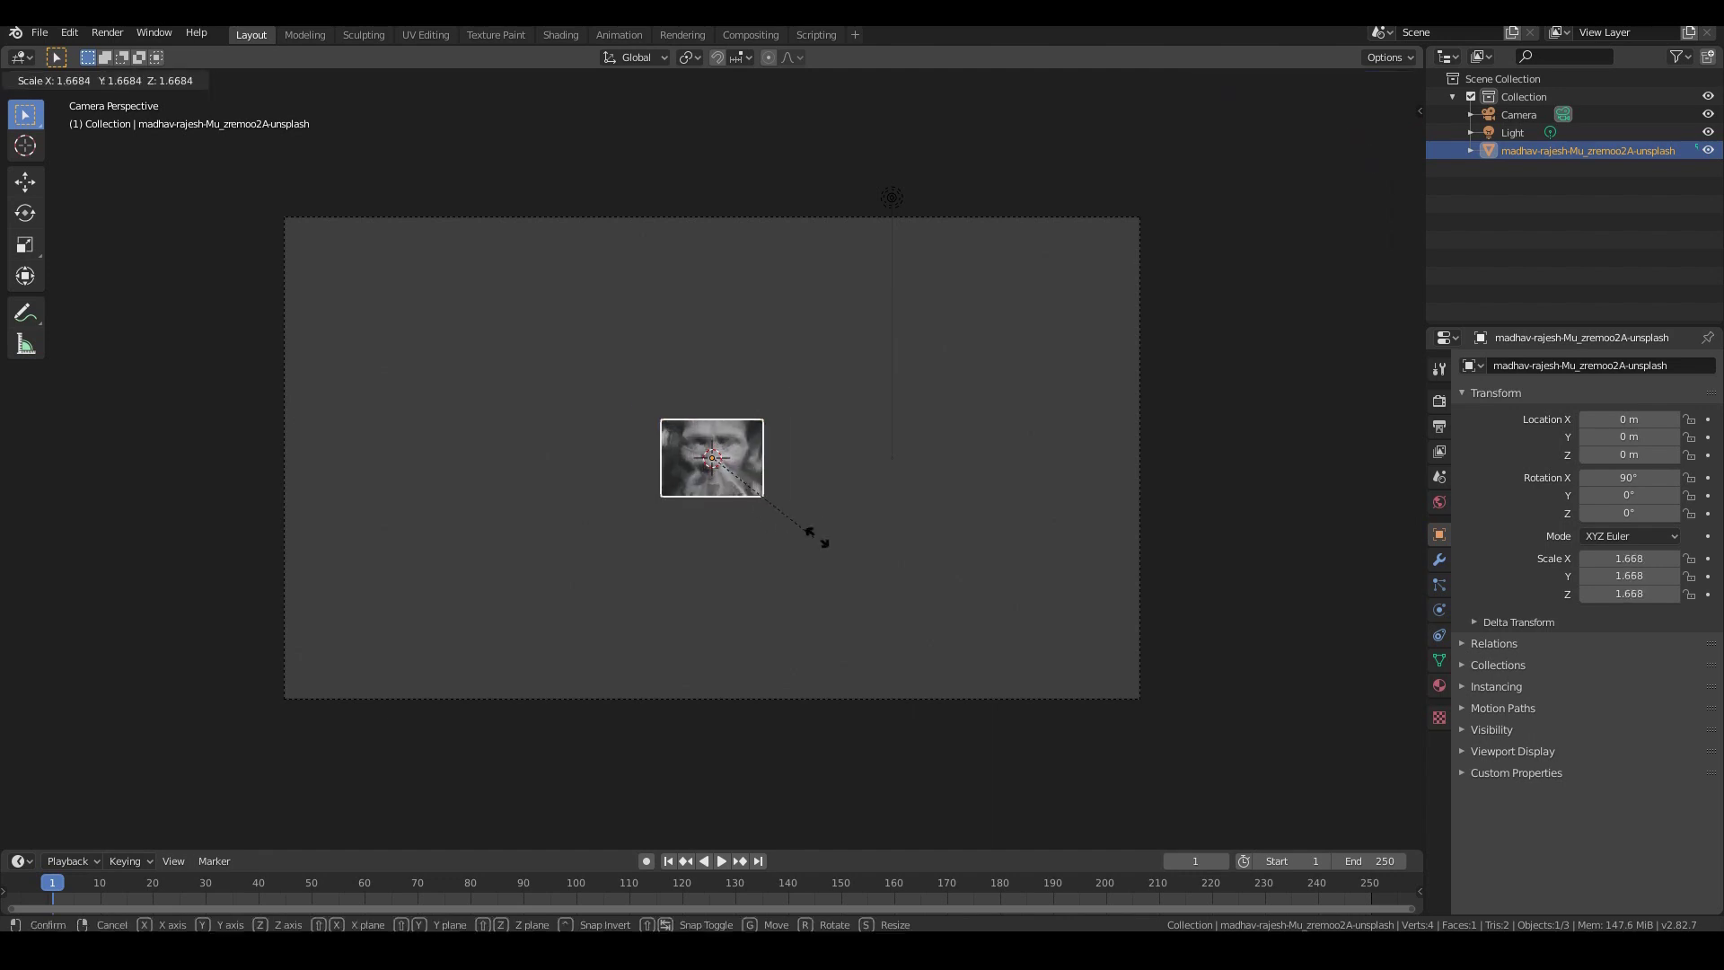
key("Escape")
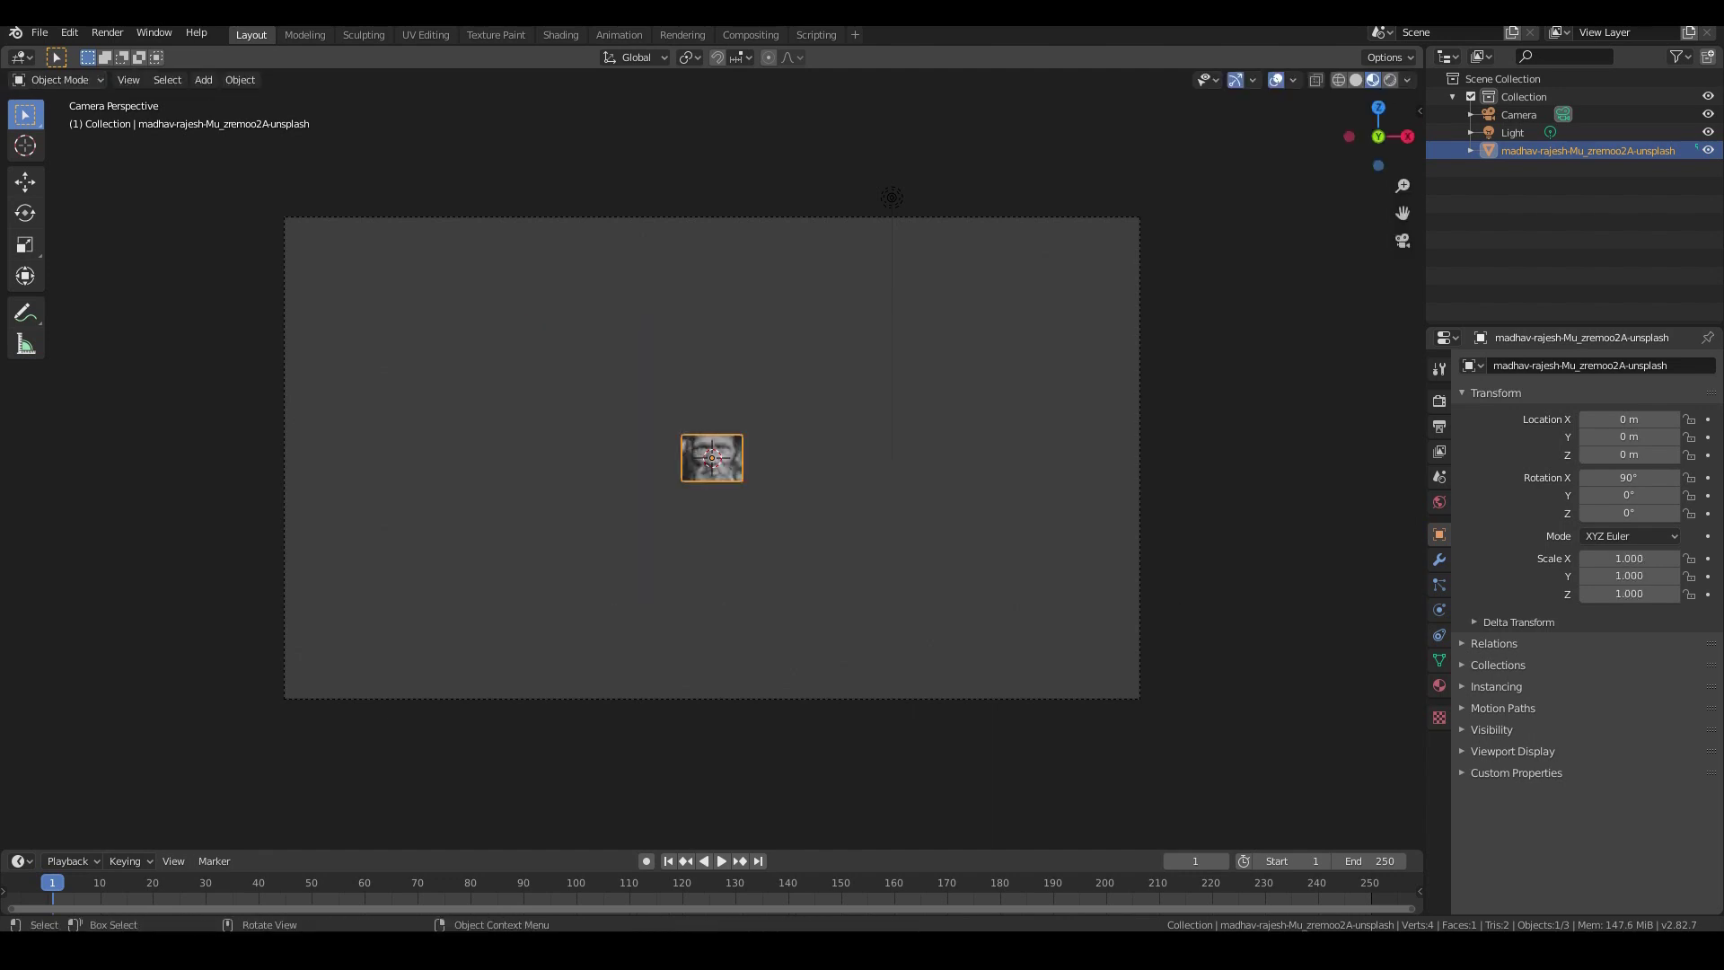
left_click(25, 244)
left_click_drag(769, 512, 893, 597)
key("s")
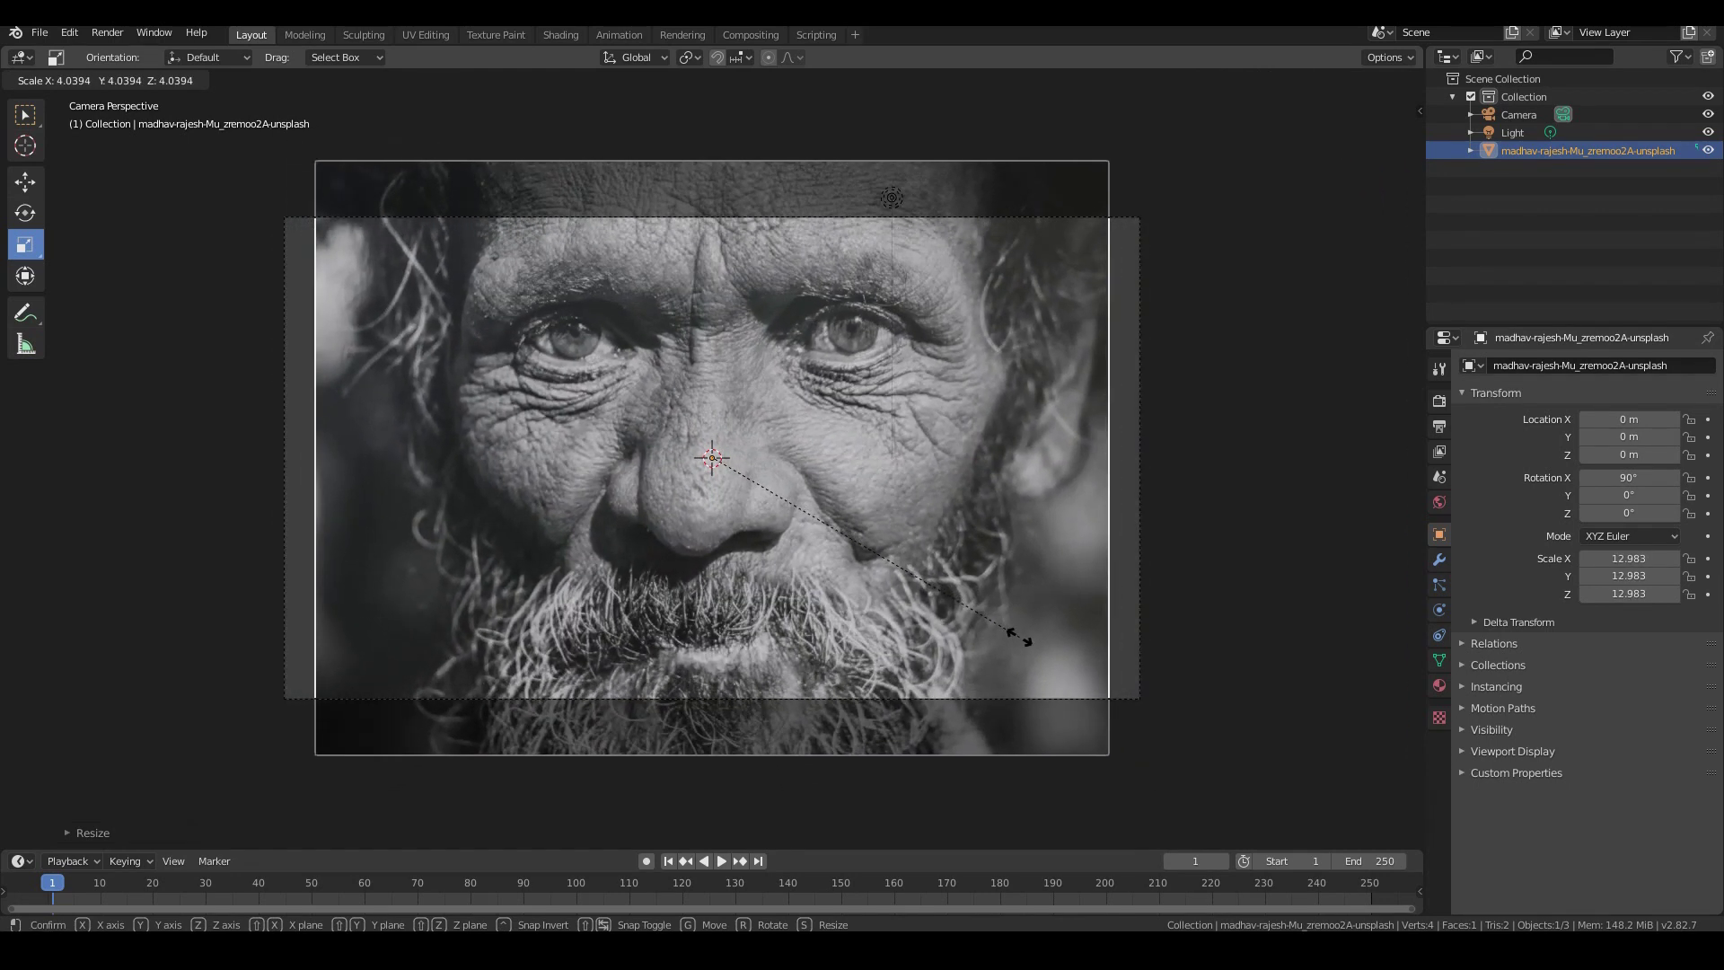
left_click(1068, 640)
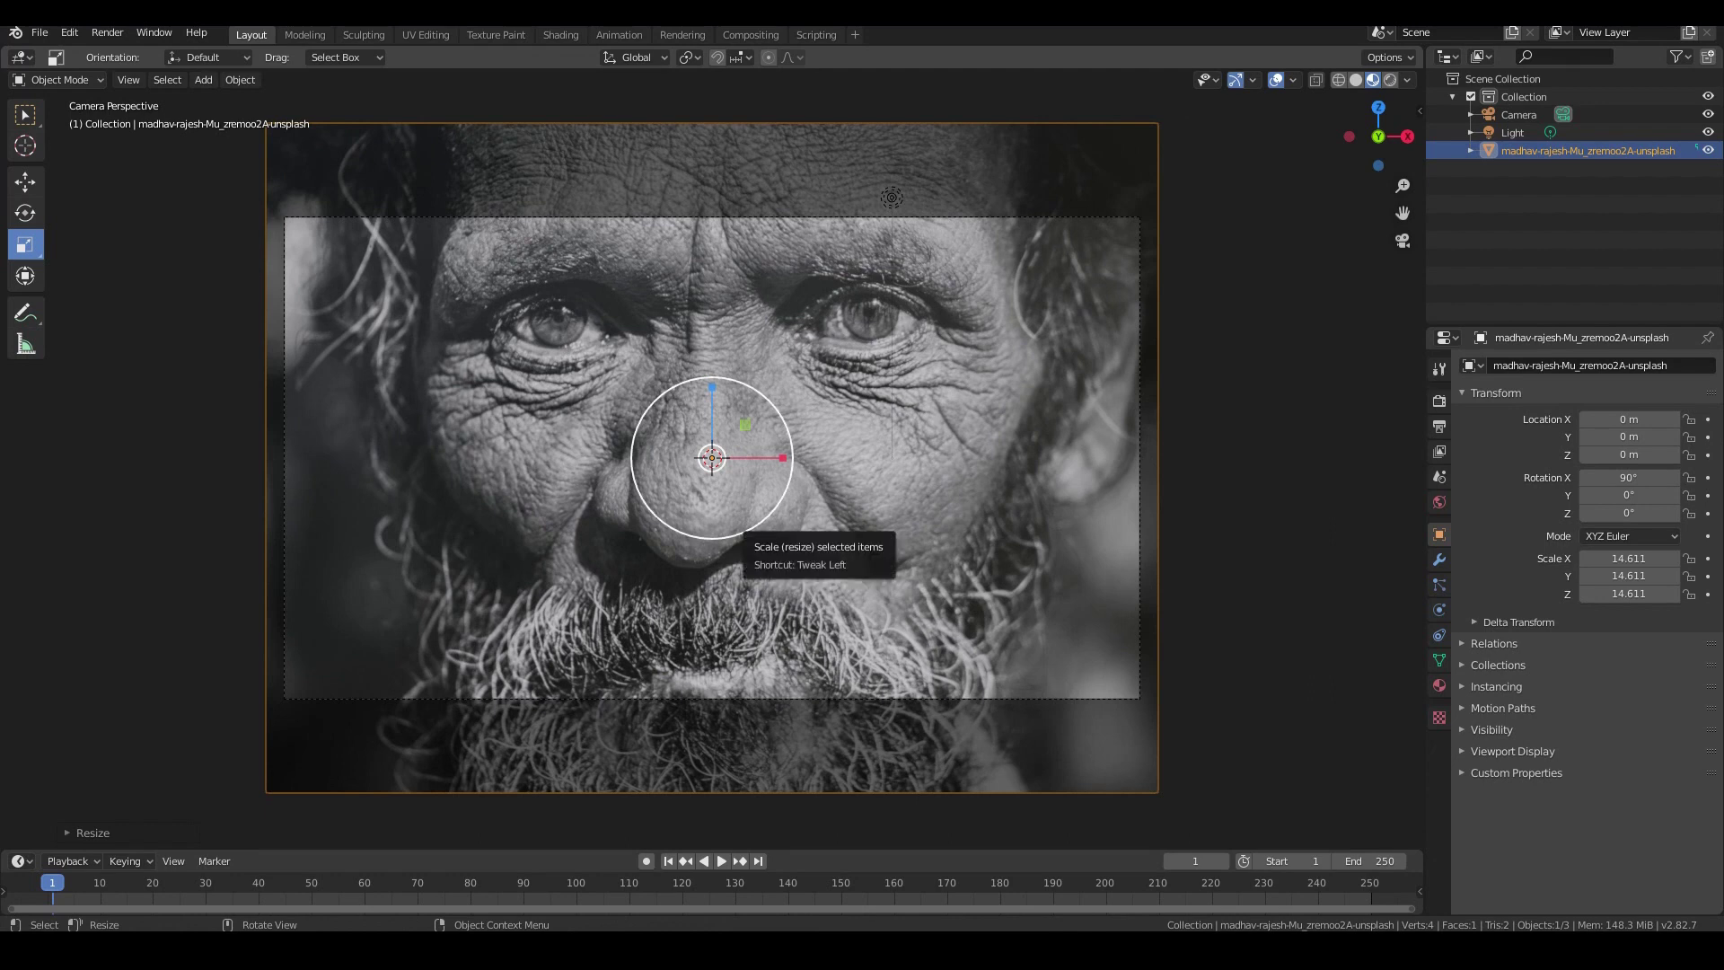
left_click_drag(759, 522, 761, 524)
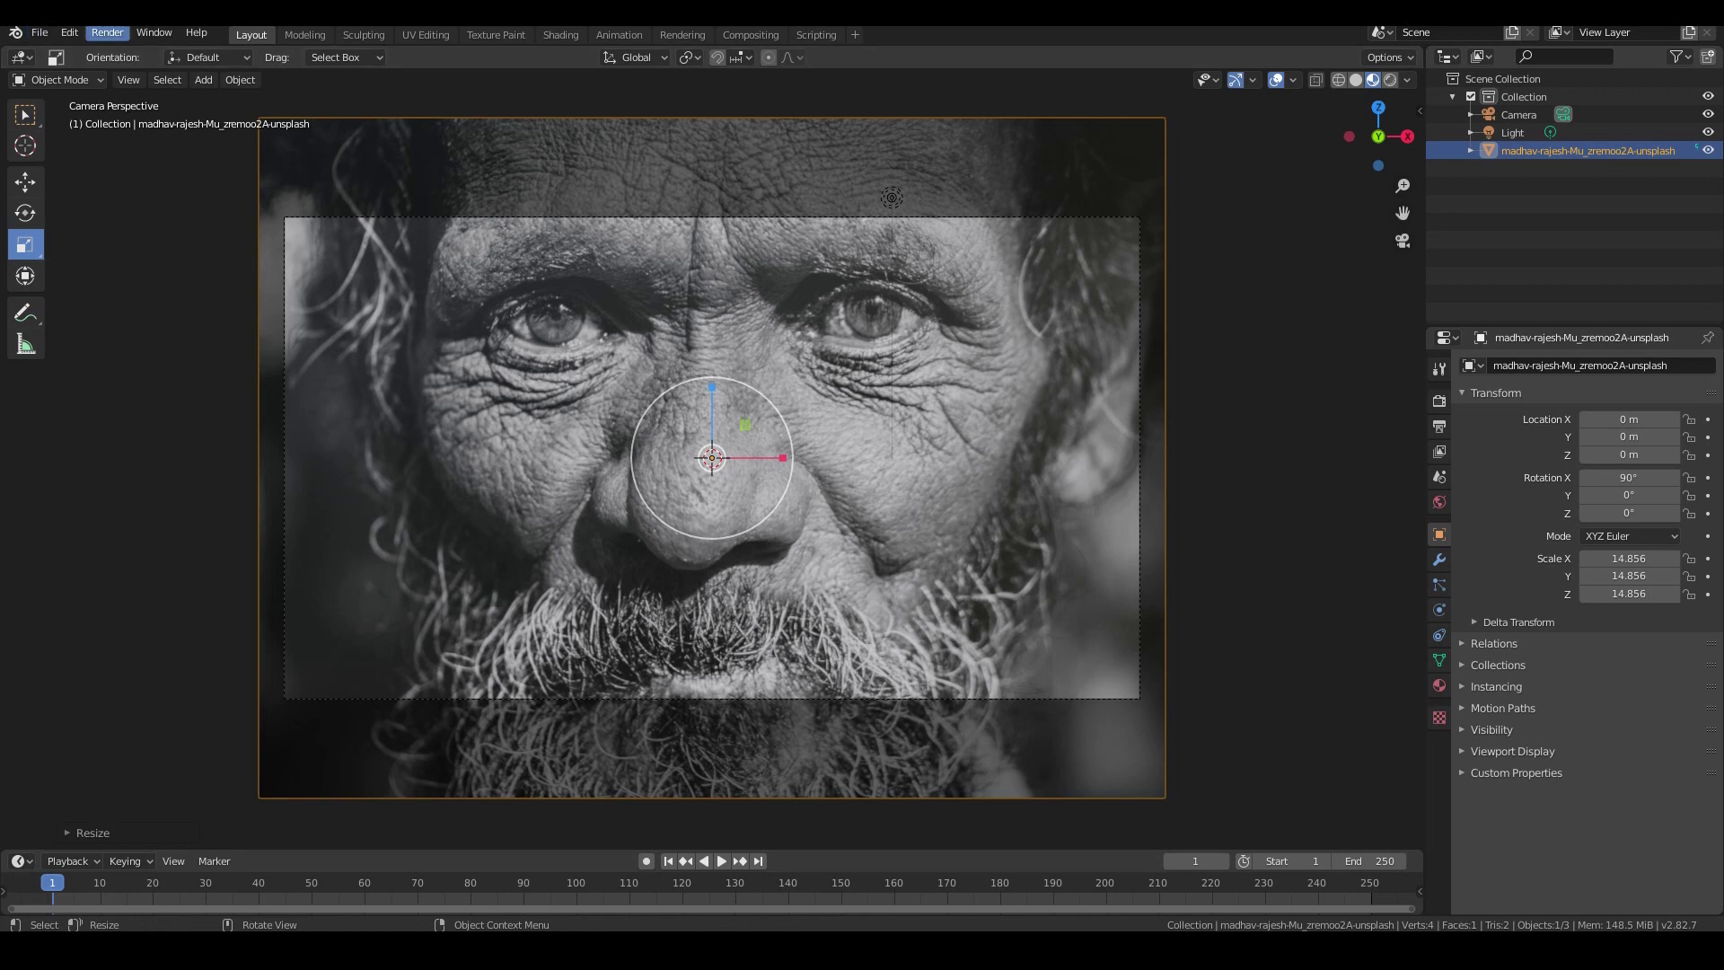
- Render a still of the portrait plane, examine its brightness in the render result, and close the render window
left_click(108, 33)
left_click(112, 57)
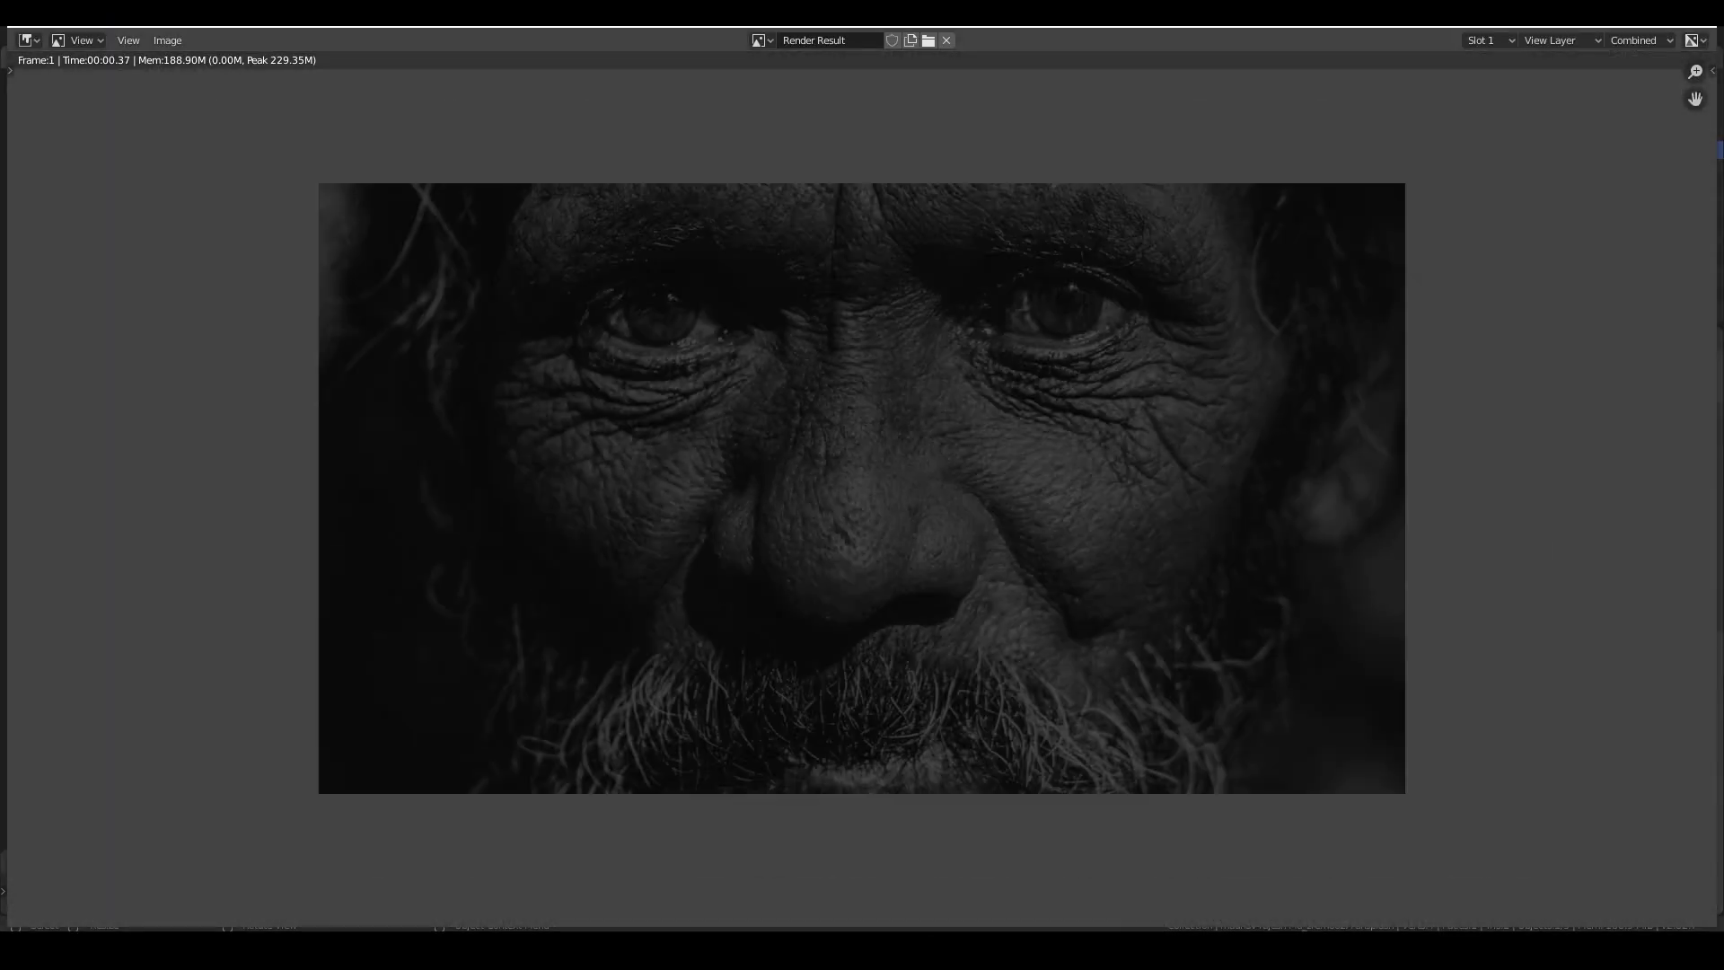
scroll(862, 488, "up", 1)
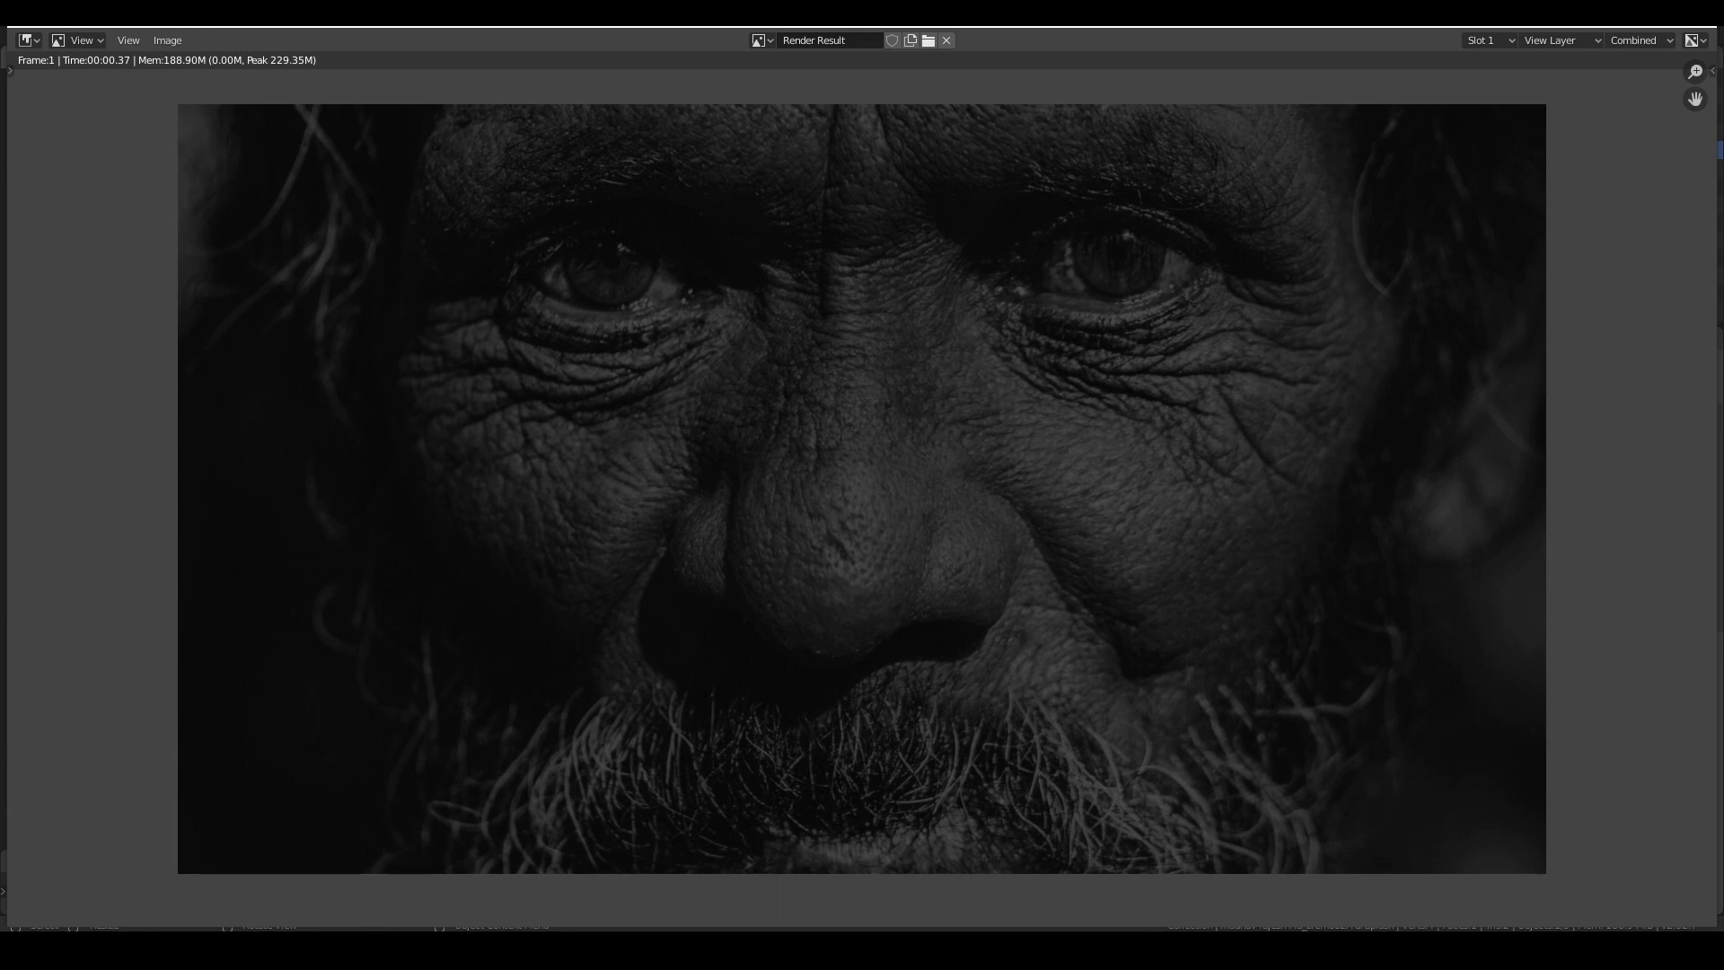
key("Escape")
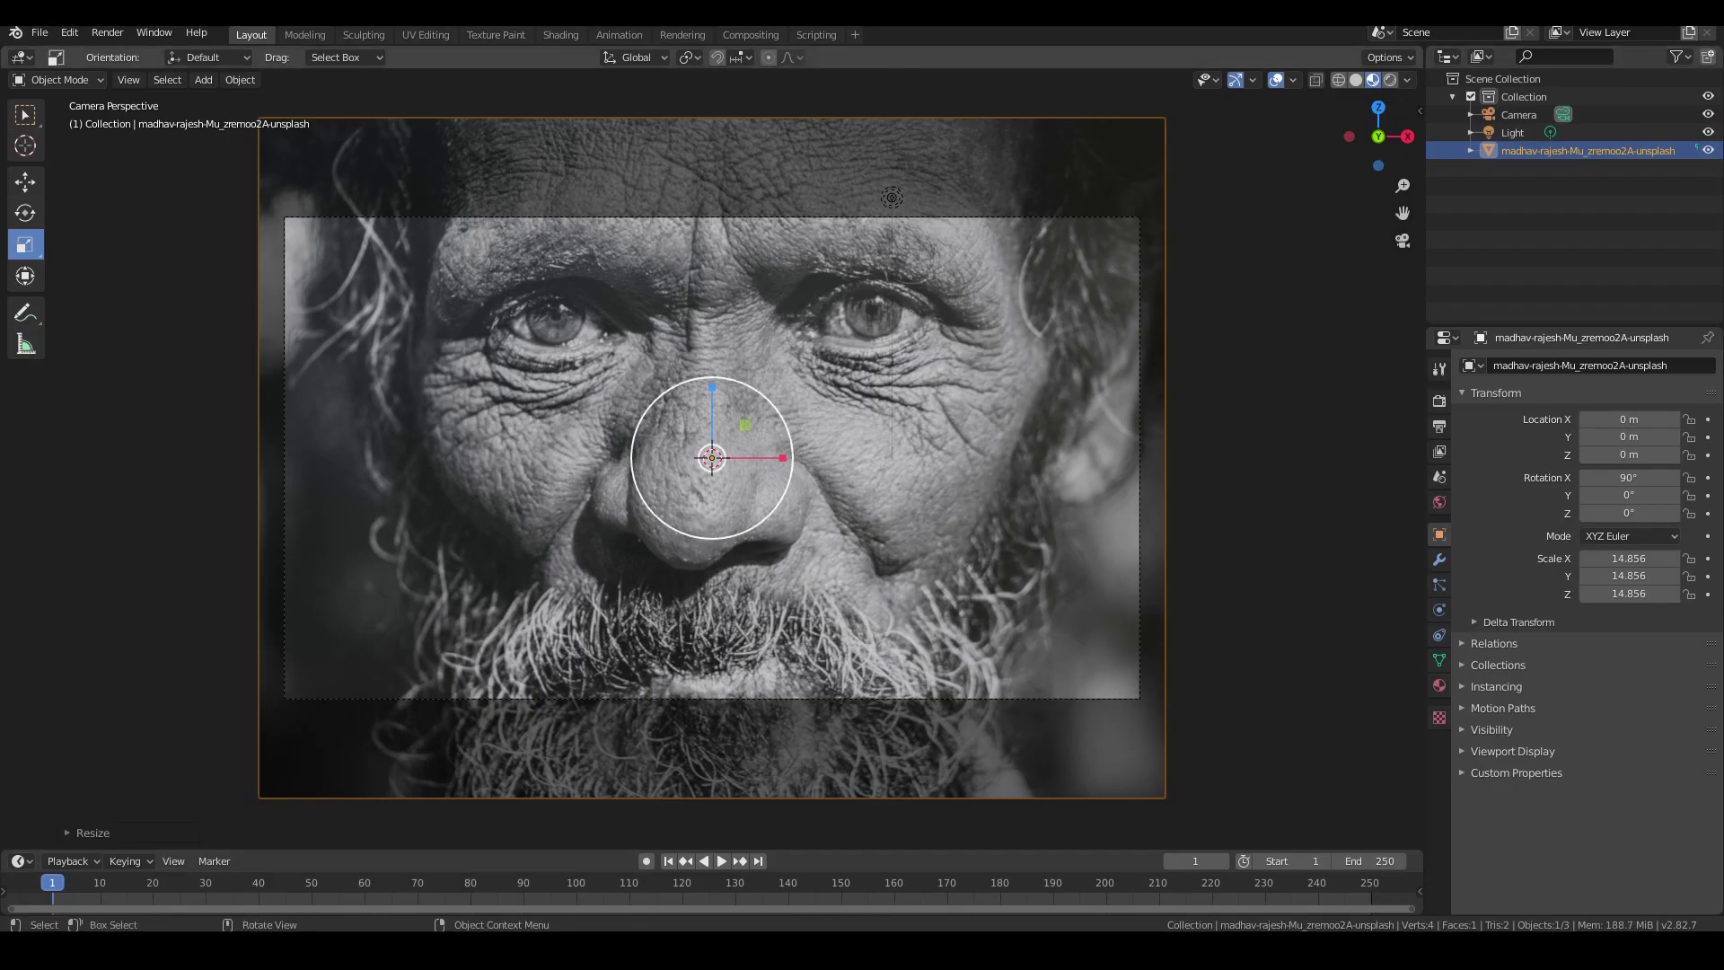
- Select the light above the portrait plane, make it a Sun light and rotate its direction toward the plane
middle_click_drag(712, 458, 889, 494)
scroll(712, 458, "down", 4)
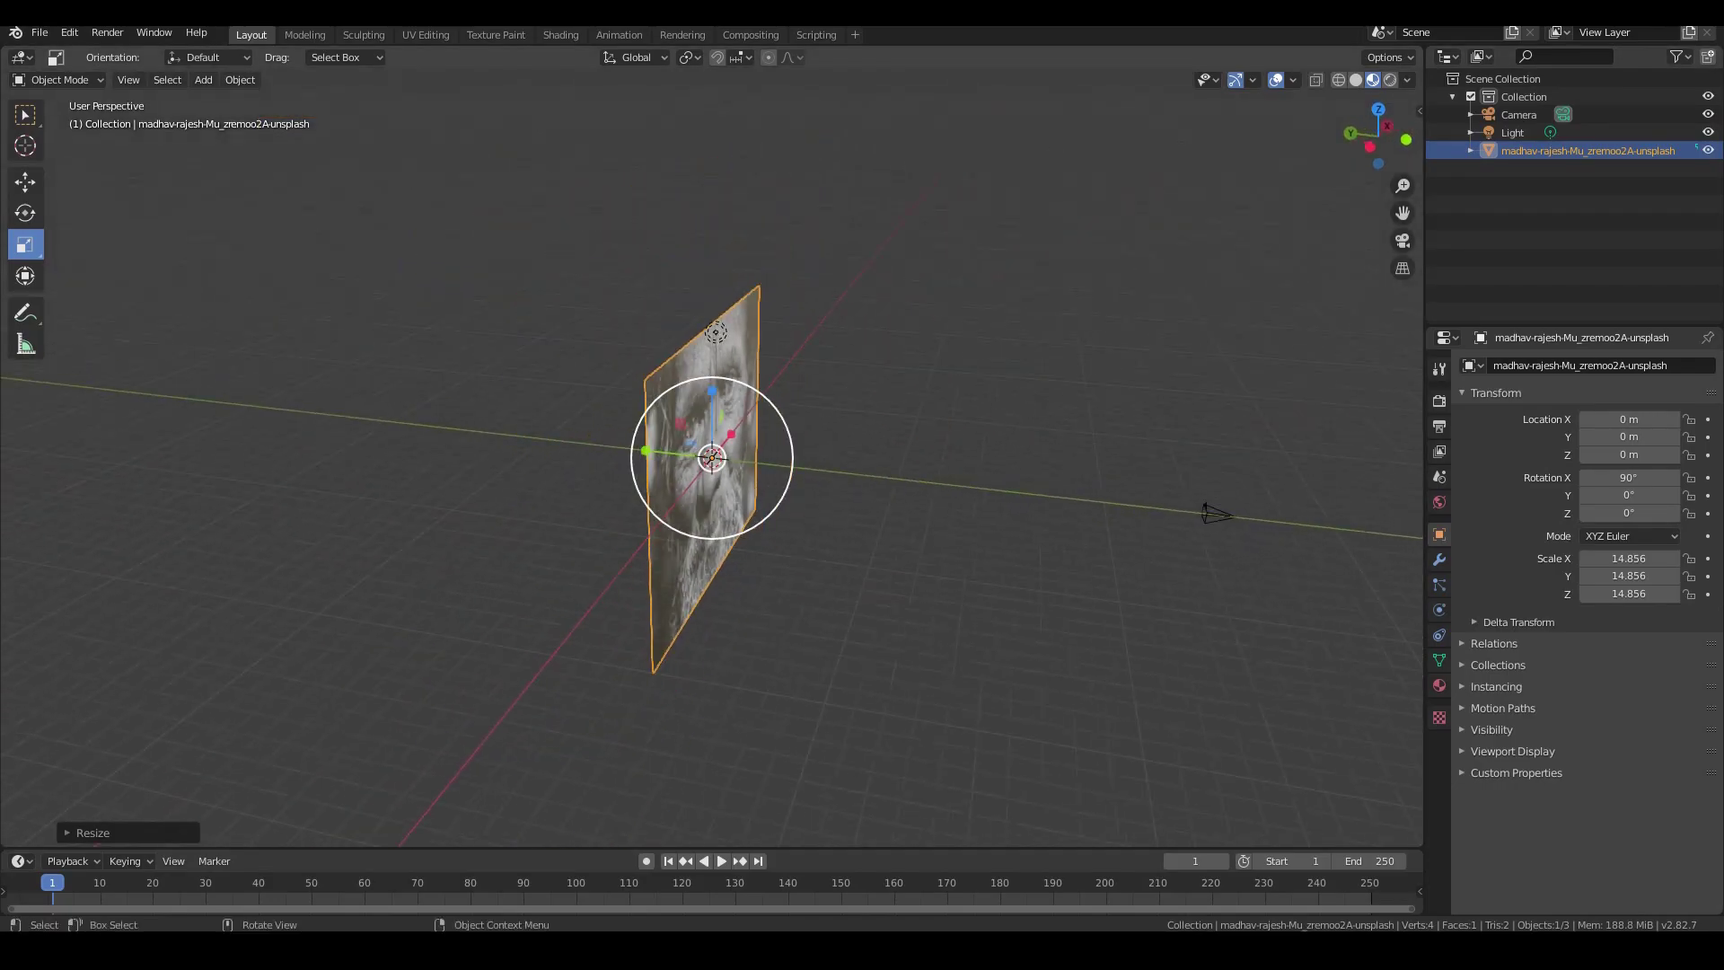
middle_click_drag(754, 467, 802, 476)
left_click(692, 330)
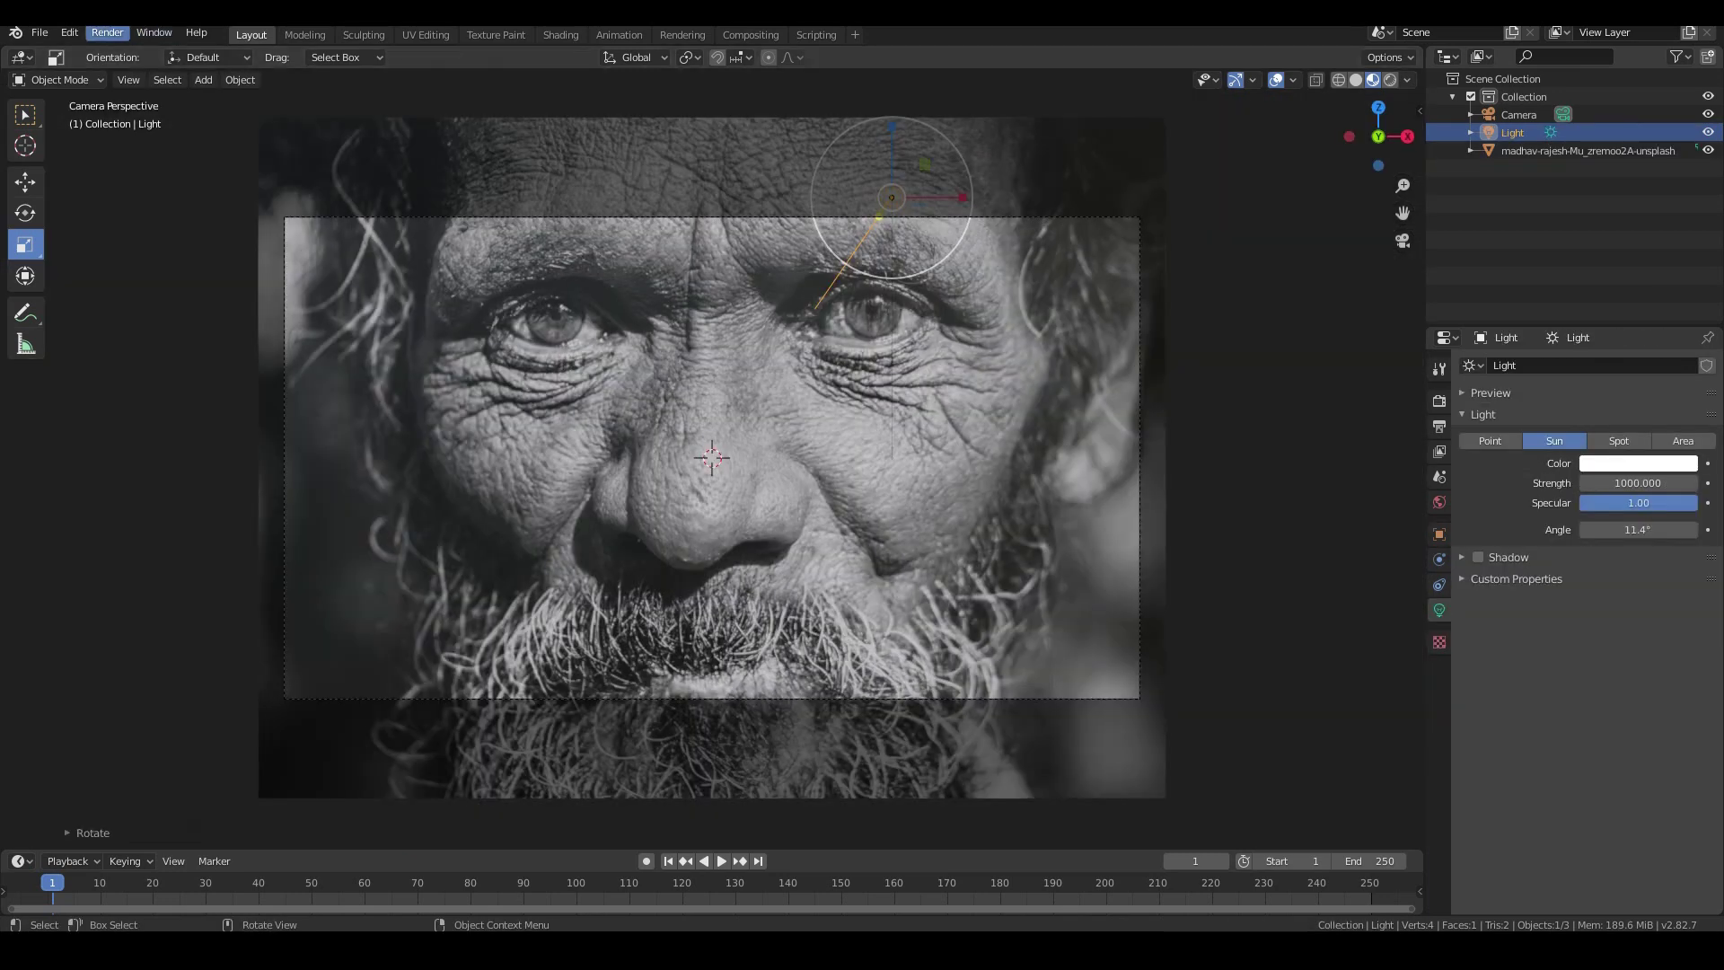
- Switch the camera view to Rendered shading to preview the portrait under the Sun light
left_click(107, 32)
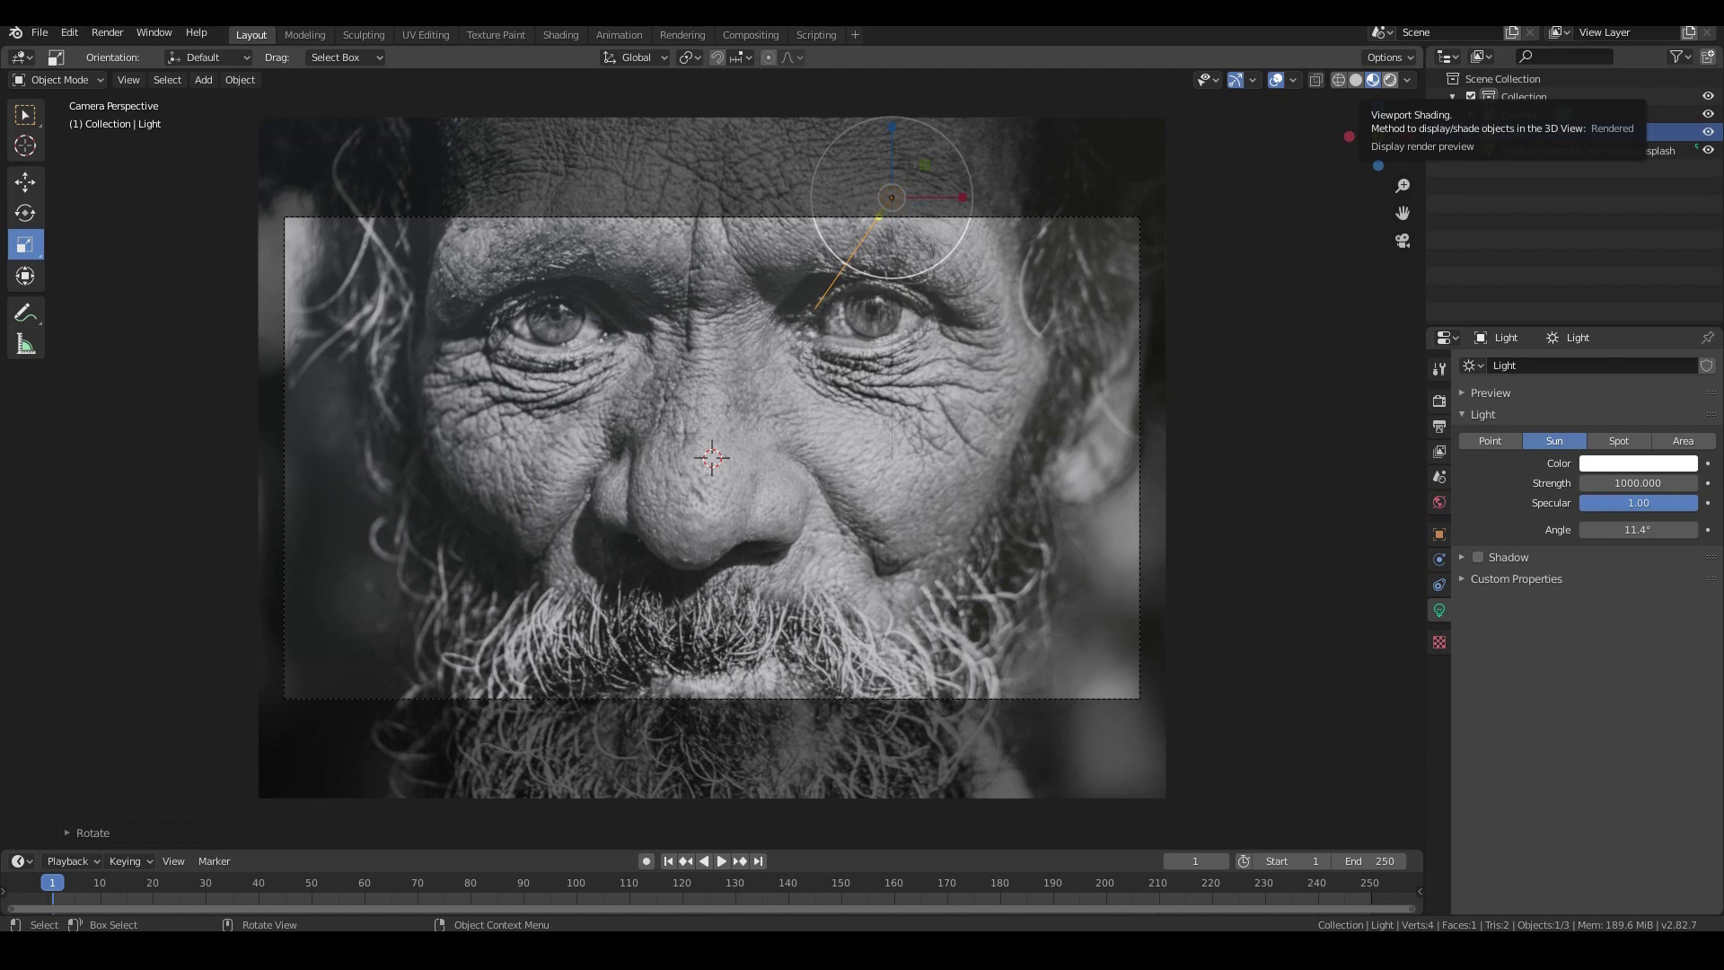
left_click(1390, 80)
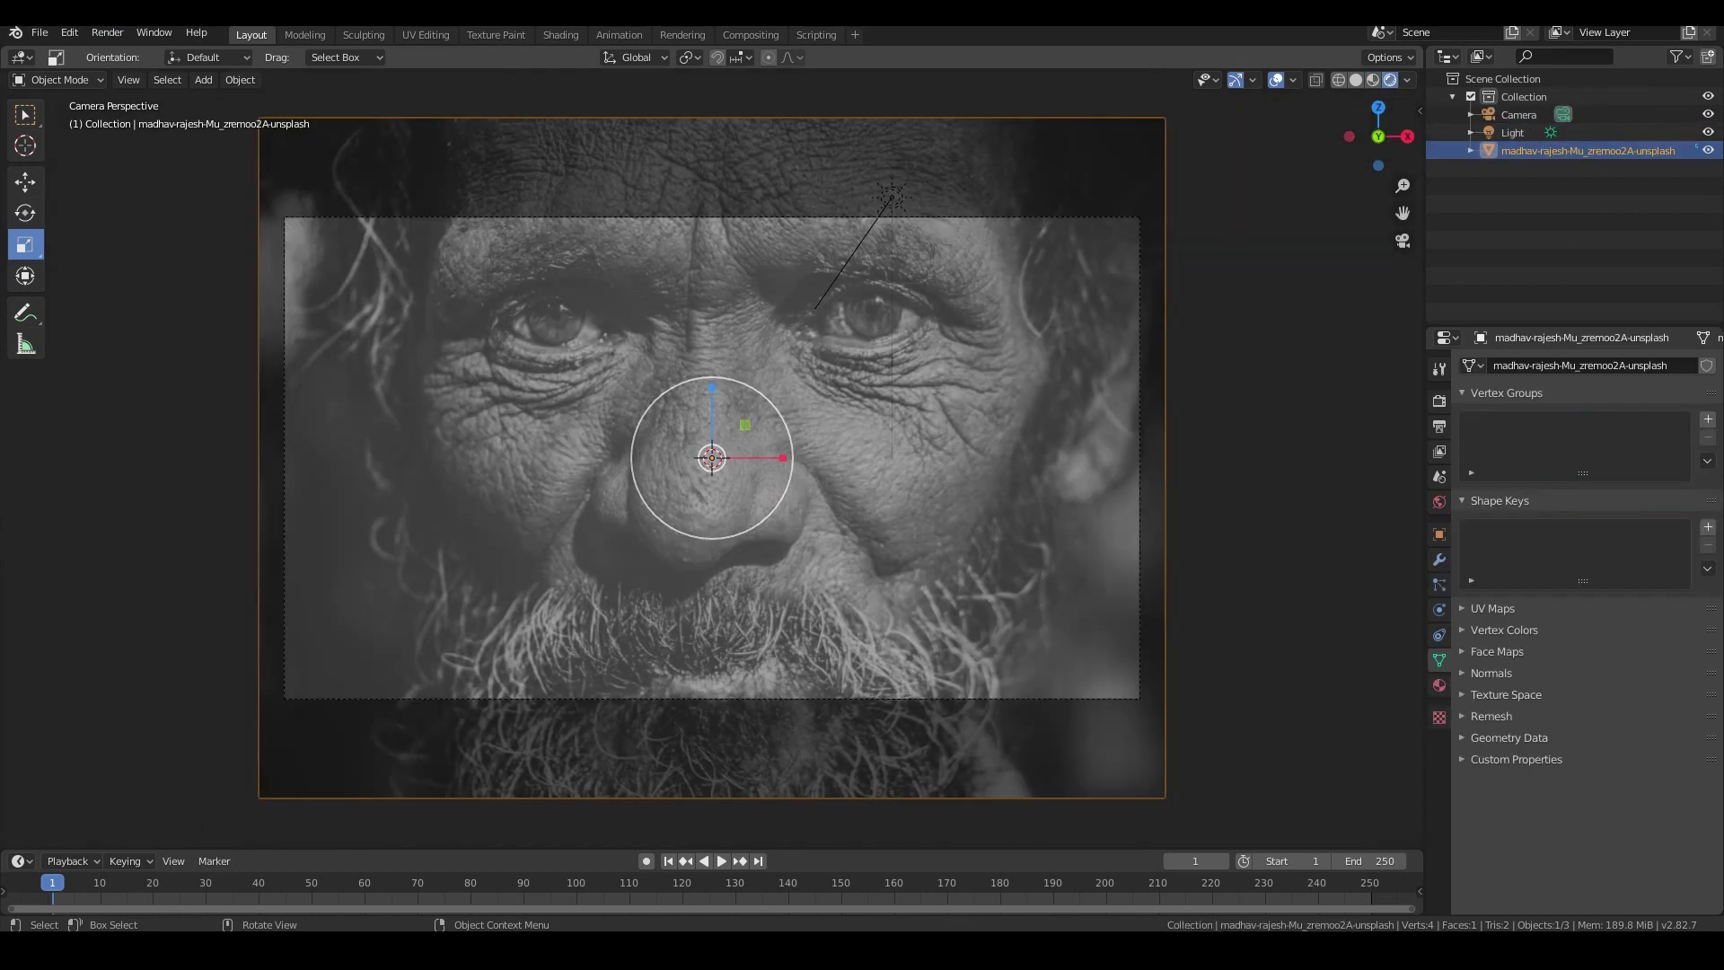
- Open the Shading workspace and show the portrait plane through the camera with its material nodes
scroll(712, 458, "up", 1)
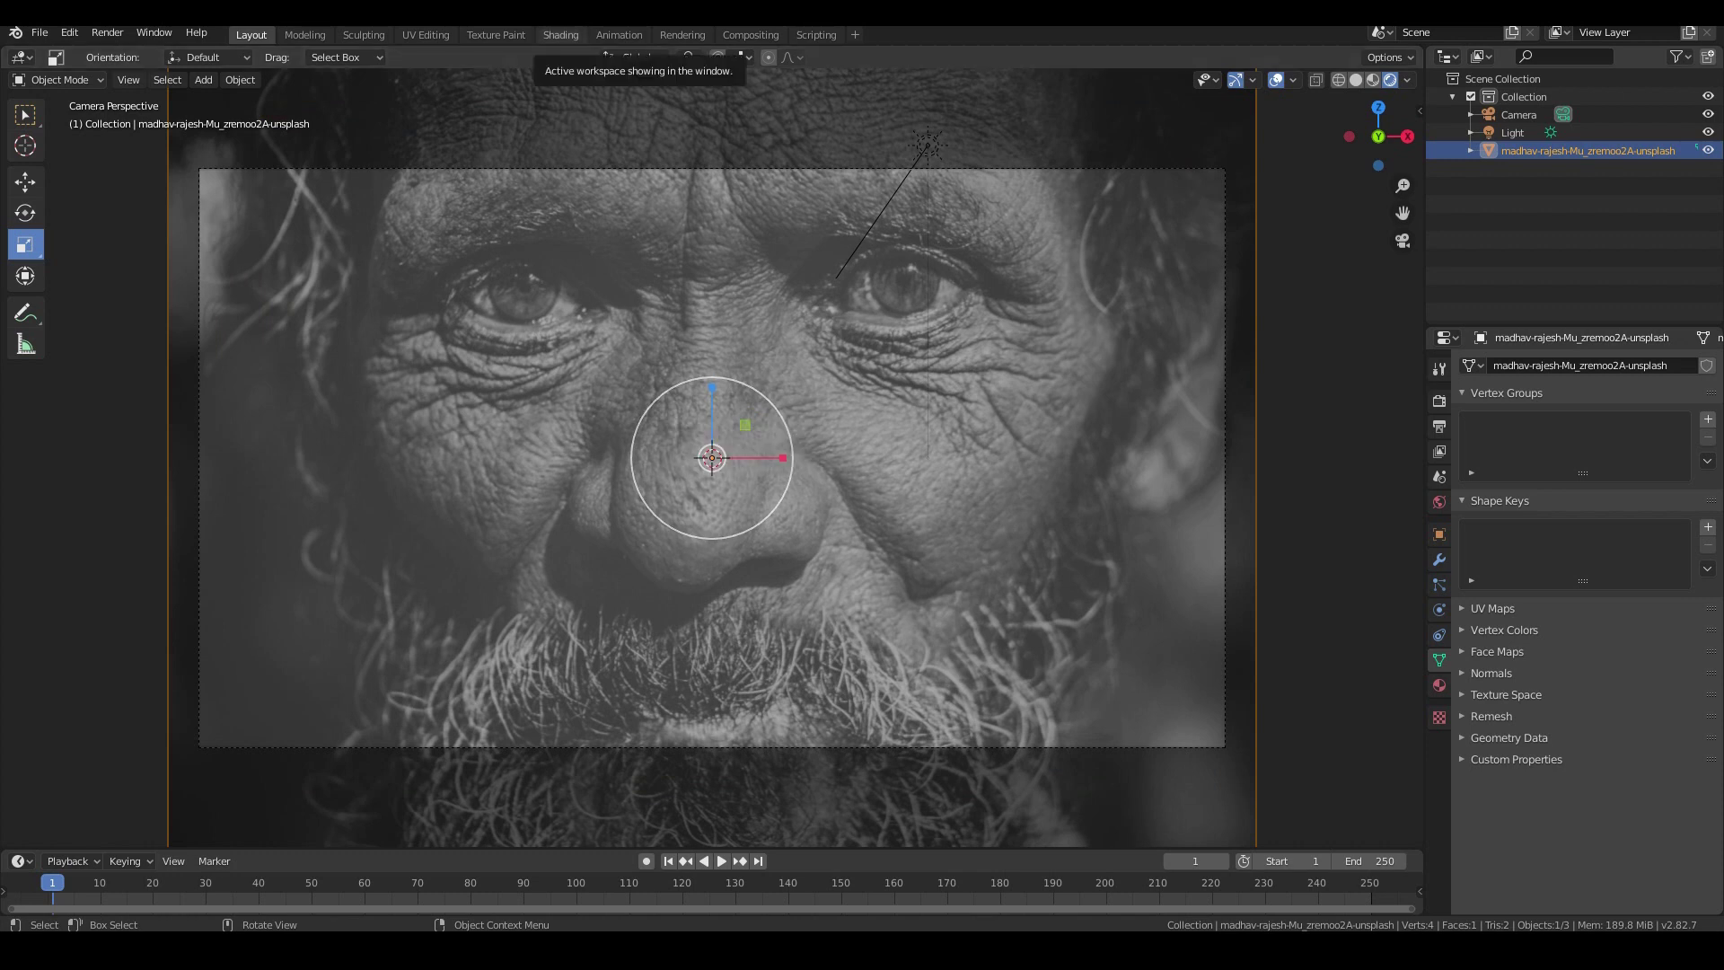
left_click(561, 34)
key("KP_0")
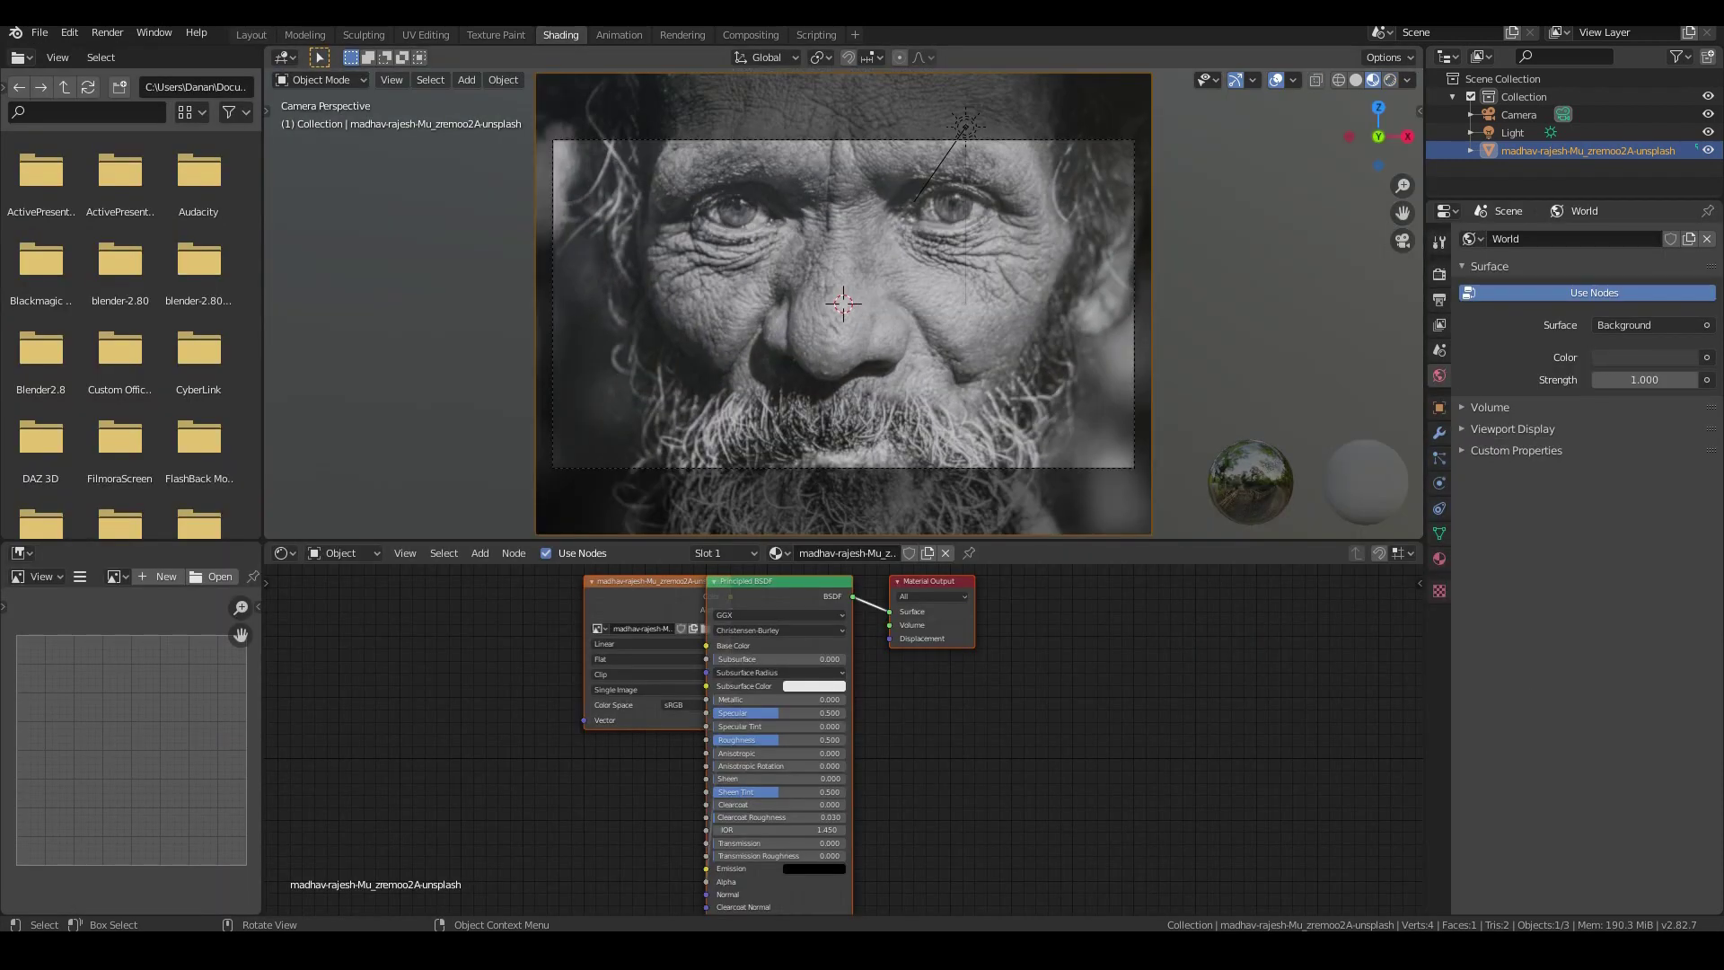
- Add an Emission shader node to the portrait plane's material
key("shift+a")
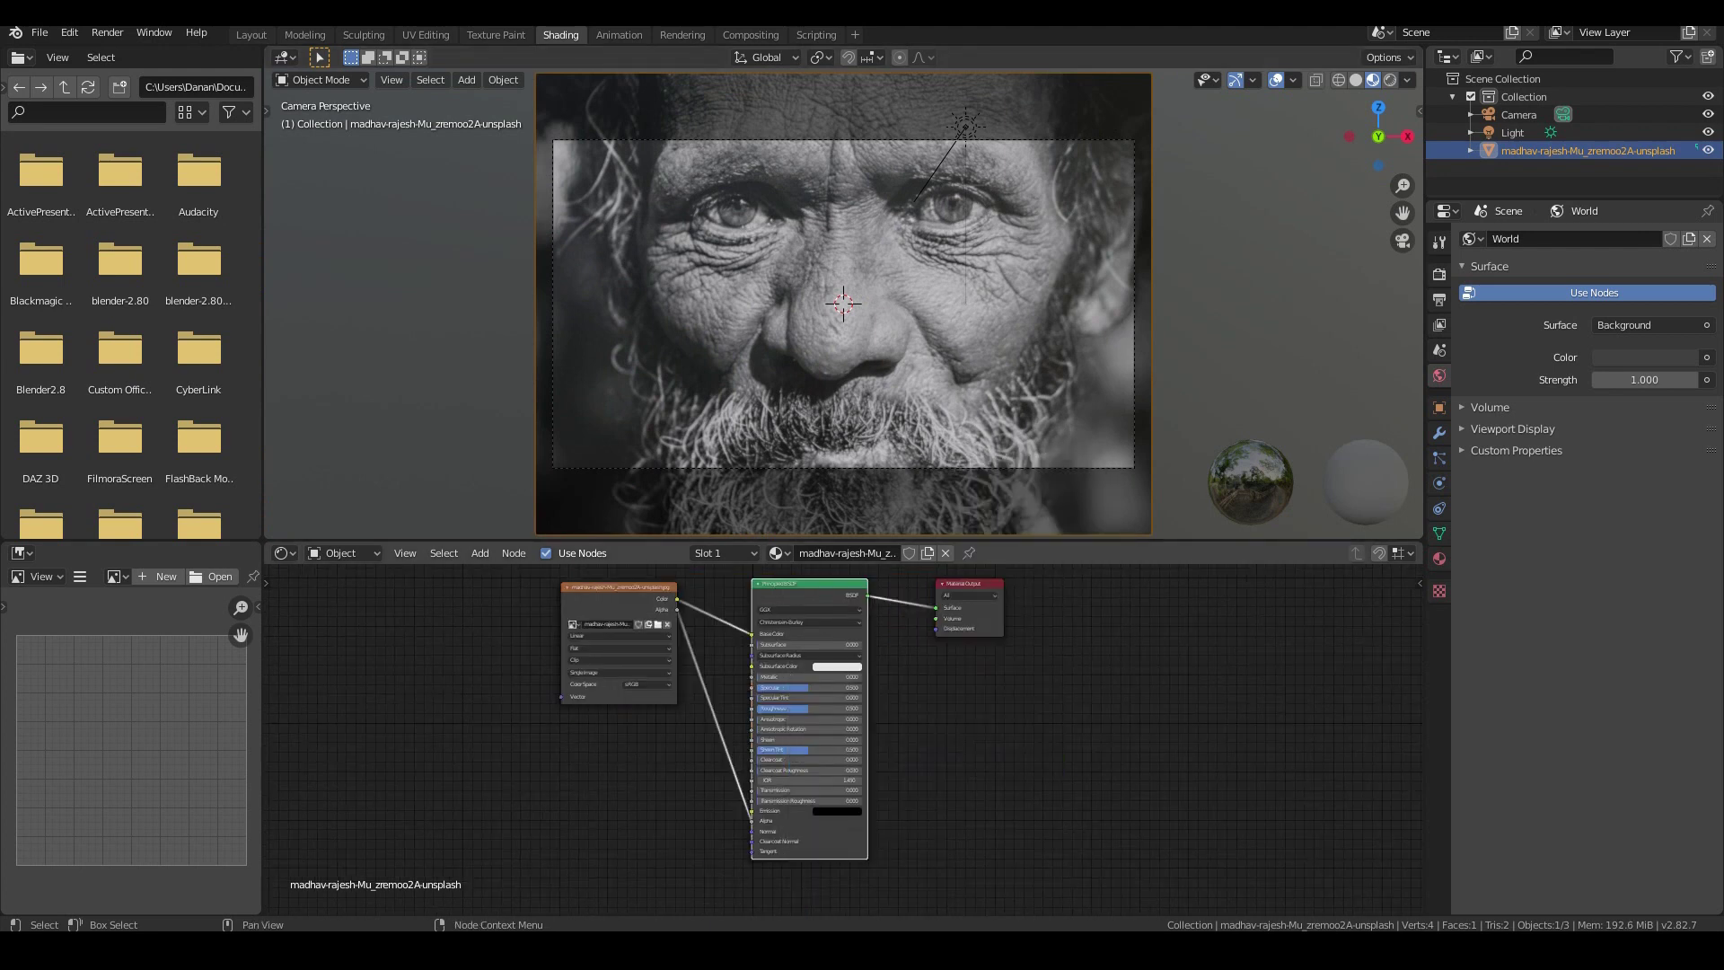
key("shift+a")
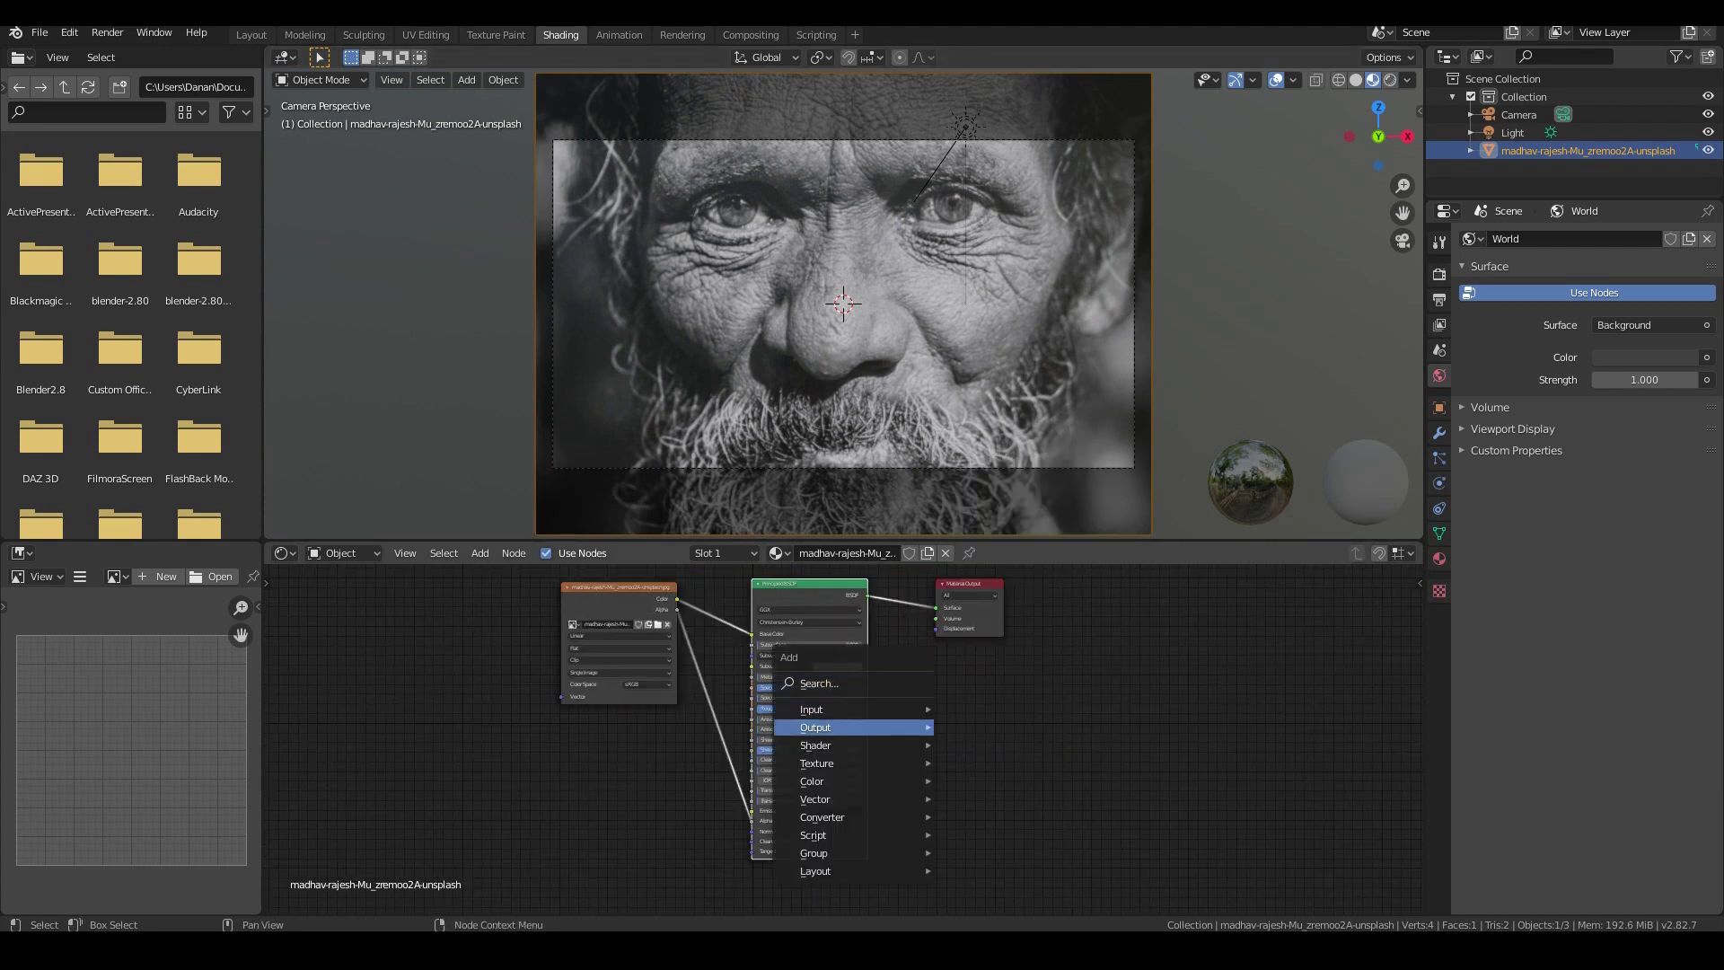
mouse_move(854, 745)
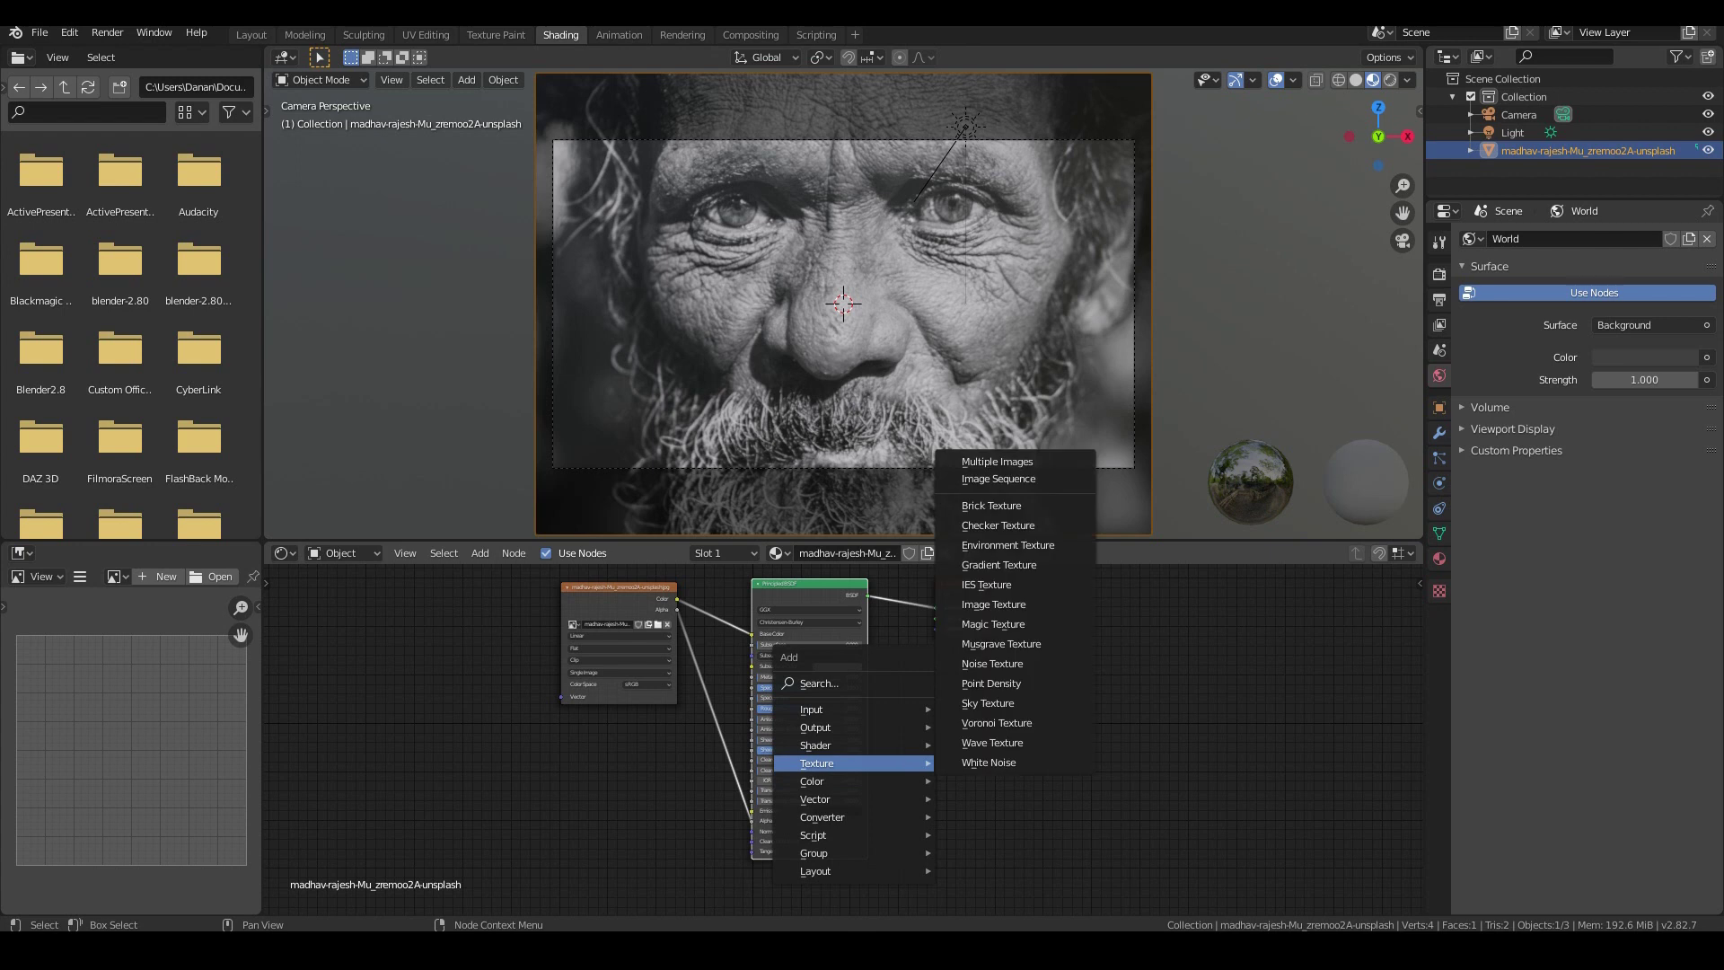
left_click(982, 488)
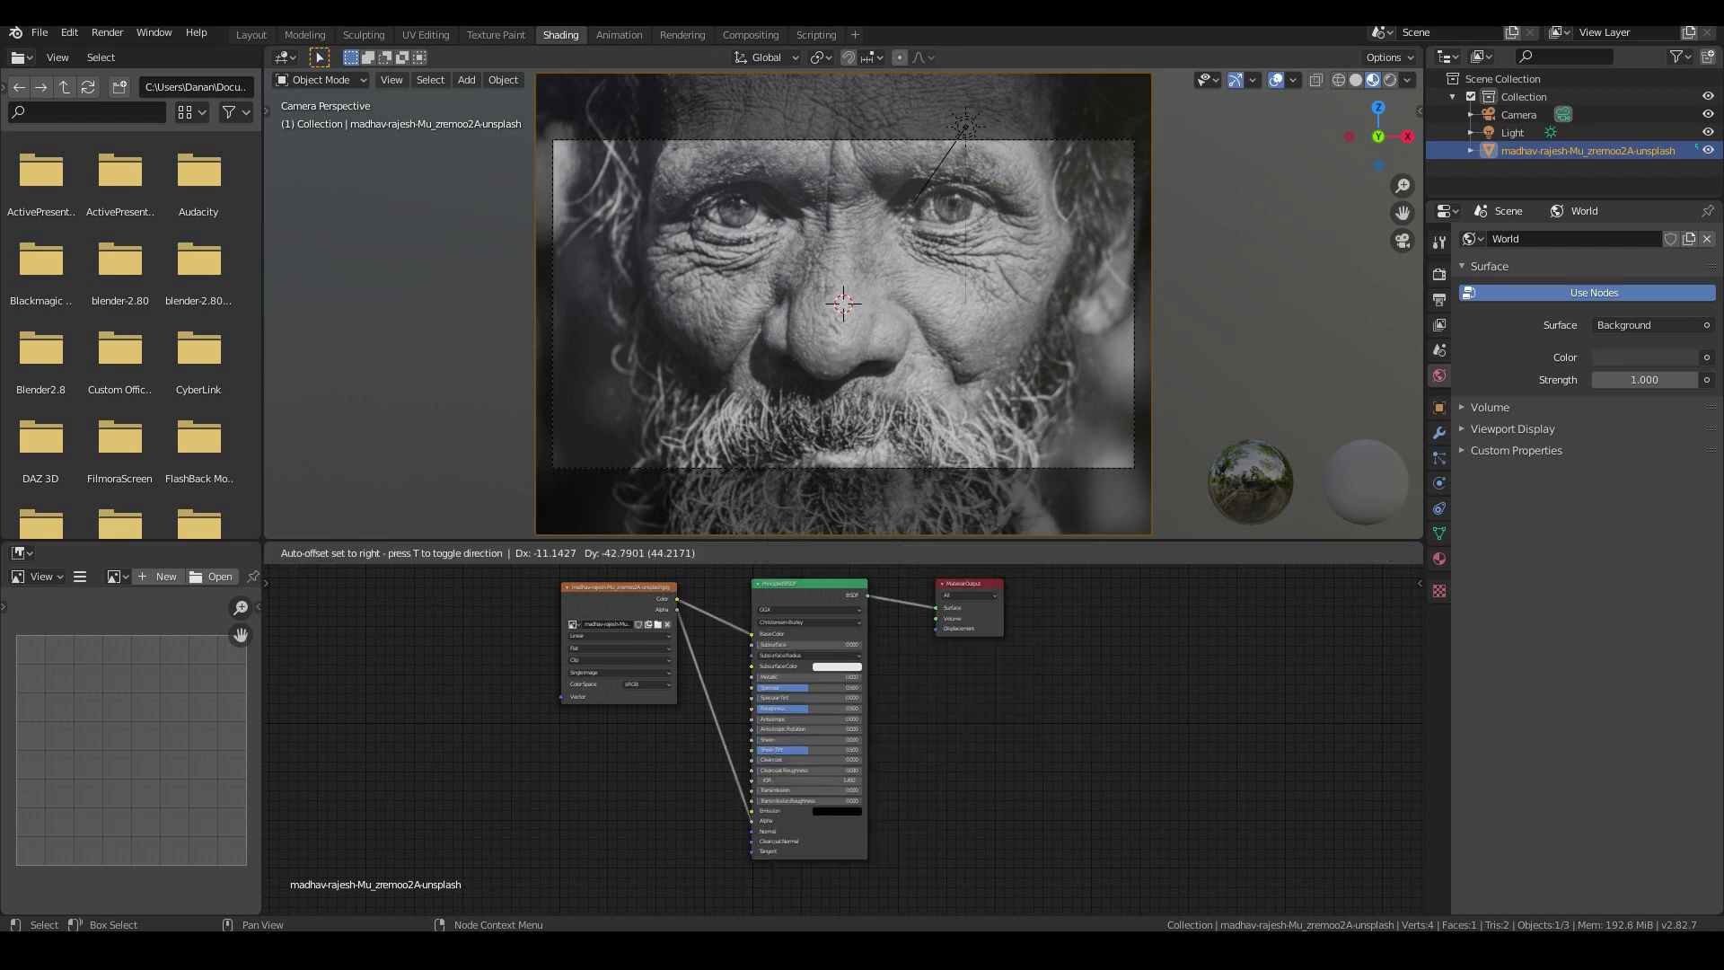
- Connect the portrait image's color through the Emission node to the Material Output surface and delete the Principled BSDF node
left_click_drag(677, 599, 1113, 628)
left_click(809, 584)
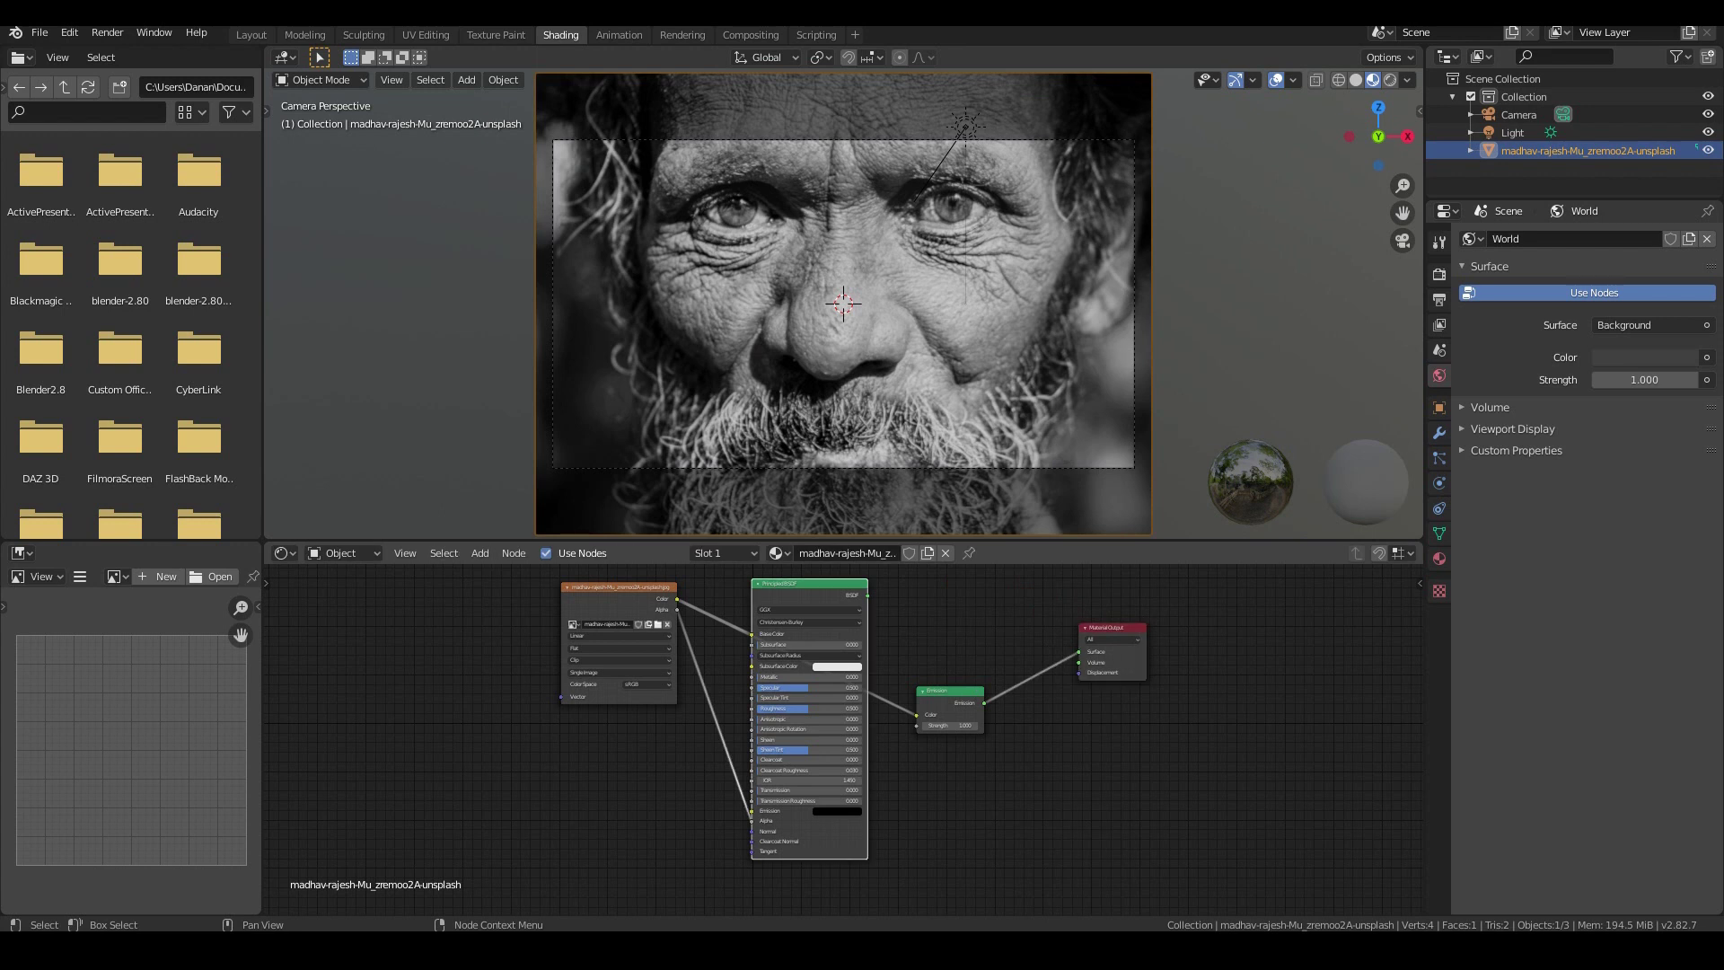
key("x")
- Move the Emission and Material Output nodes closer to the image node to tidy the material graph
left_click_drag(943, 691, 819, 637)
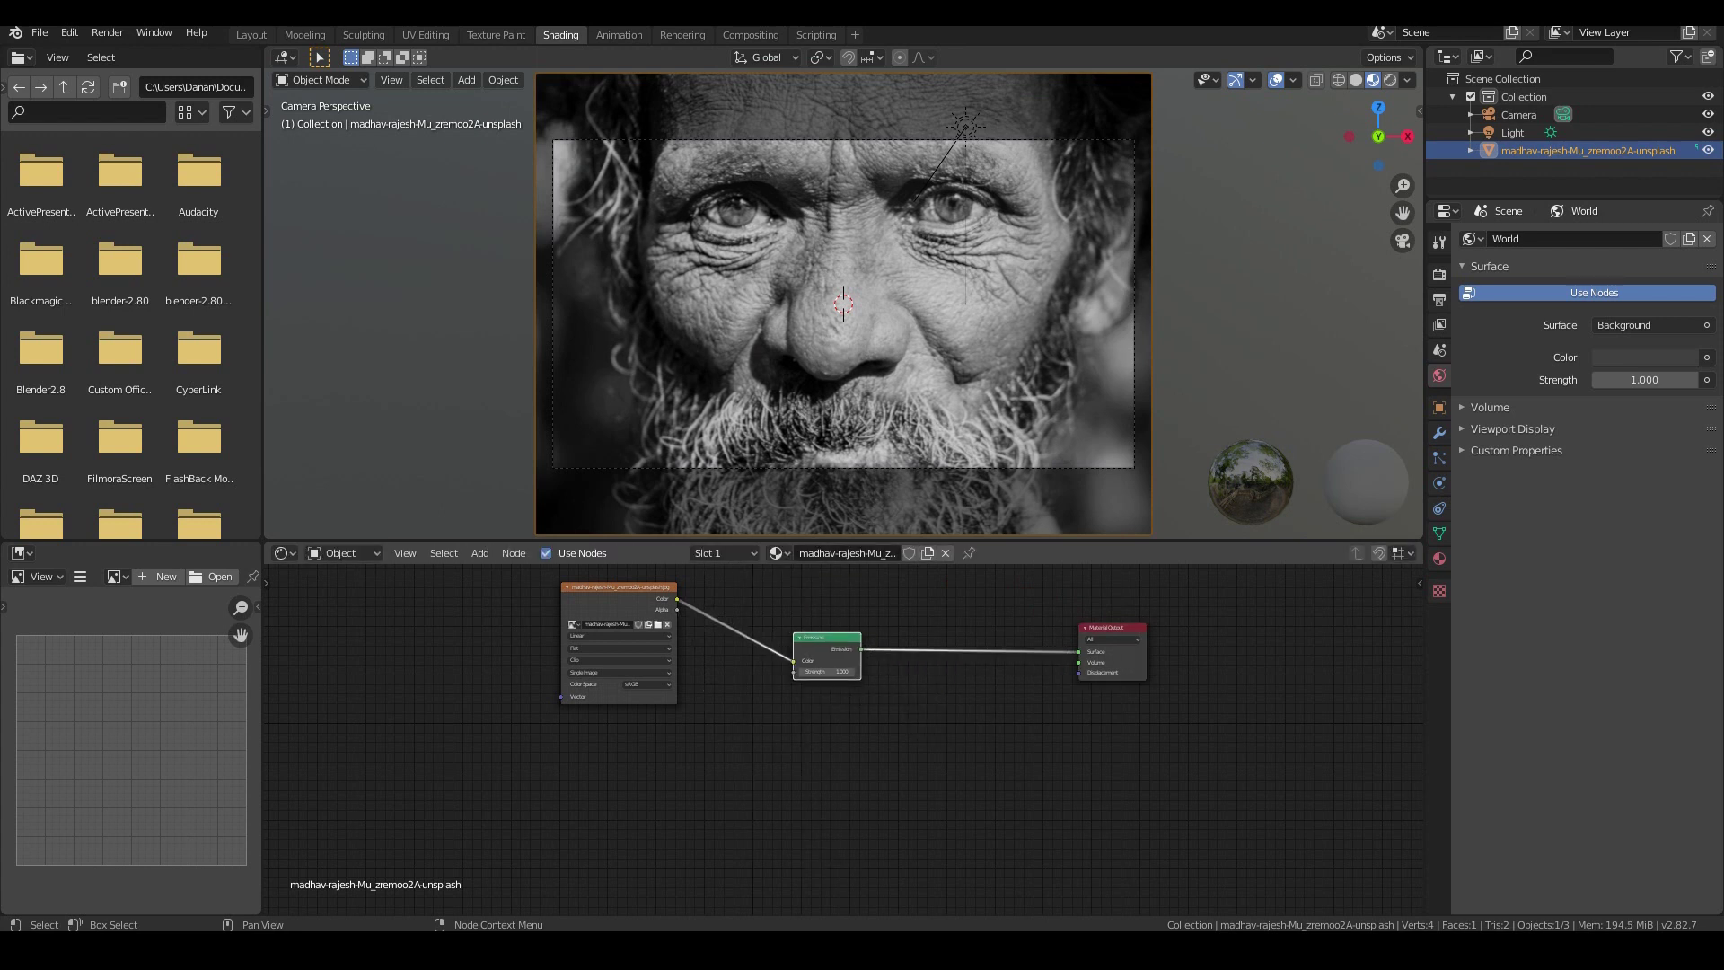
left_click_drag(1110, 627, 1003, 607)
scroll(847, 738, "up", 5)
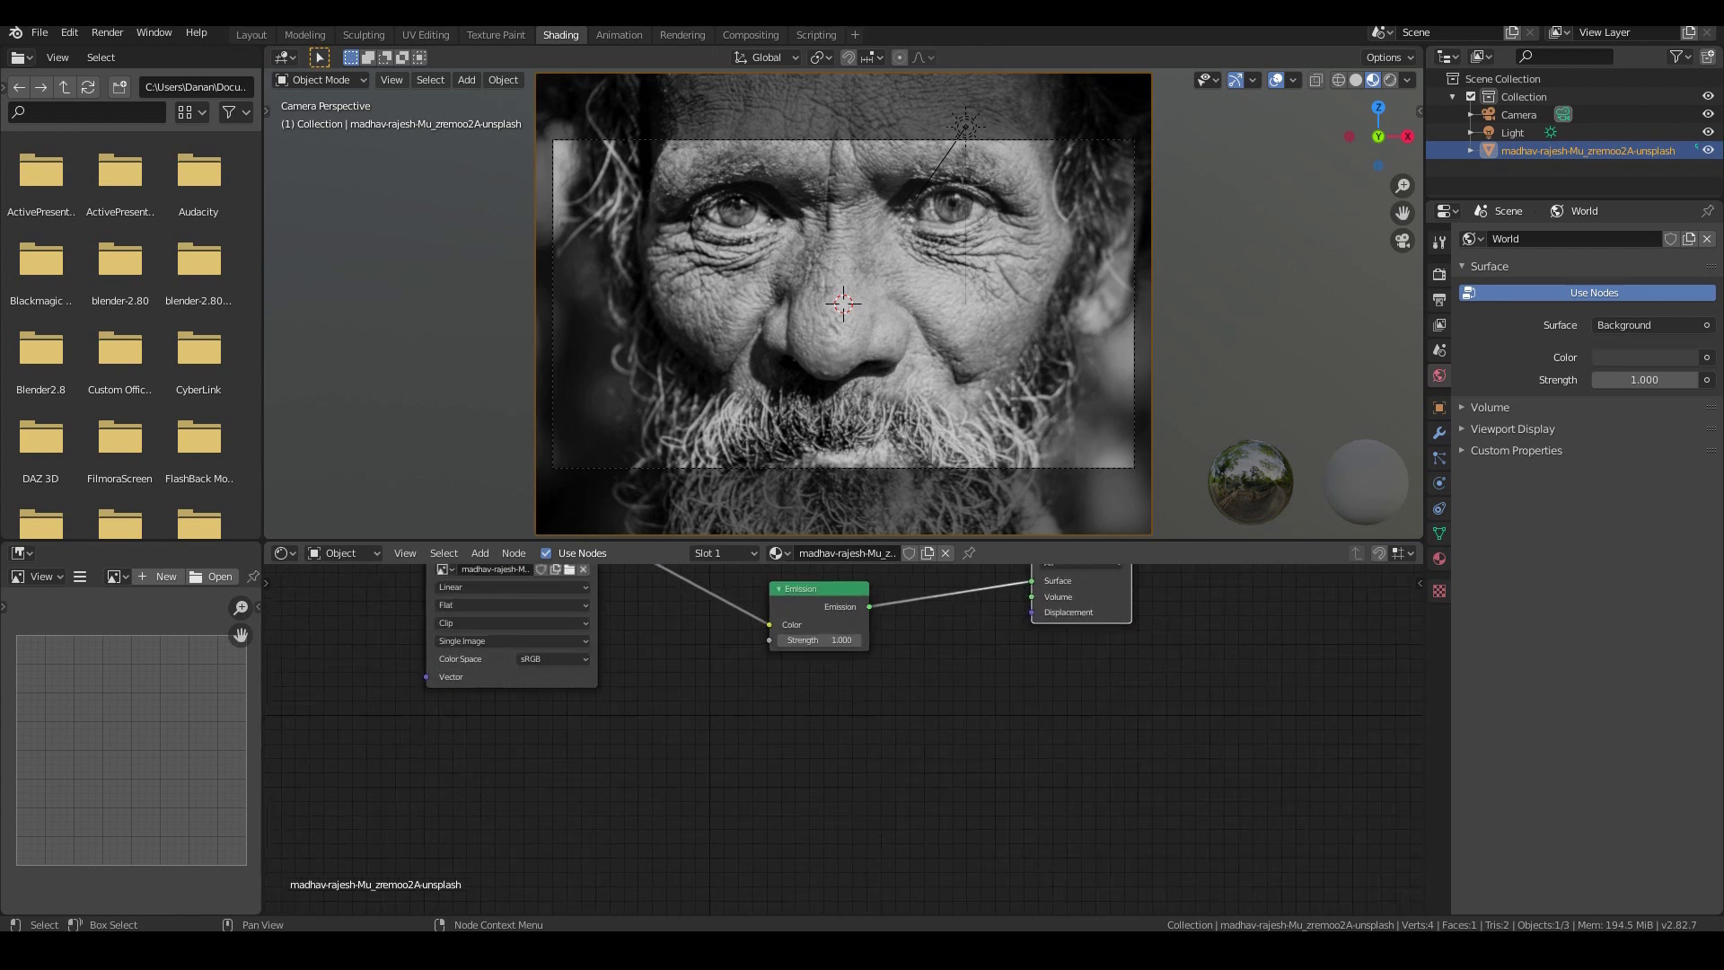
- Try an Emission strength of 2.8 on the portrait and reset it to 1
mouse_move(819, 640)
left_mouse_down()
mouse_move(864, 640)
mouse_move(831, 641)
left_mouse_up()
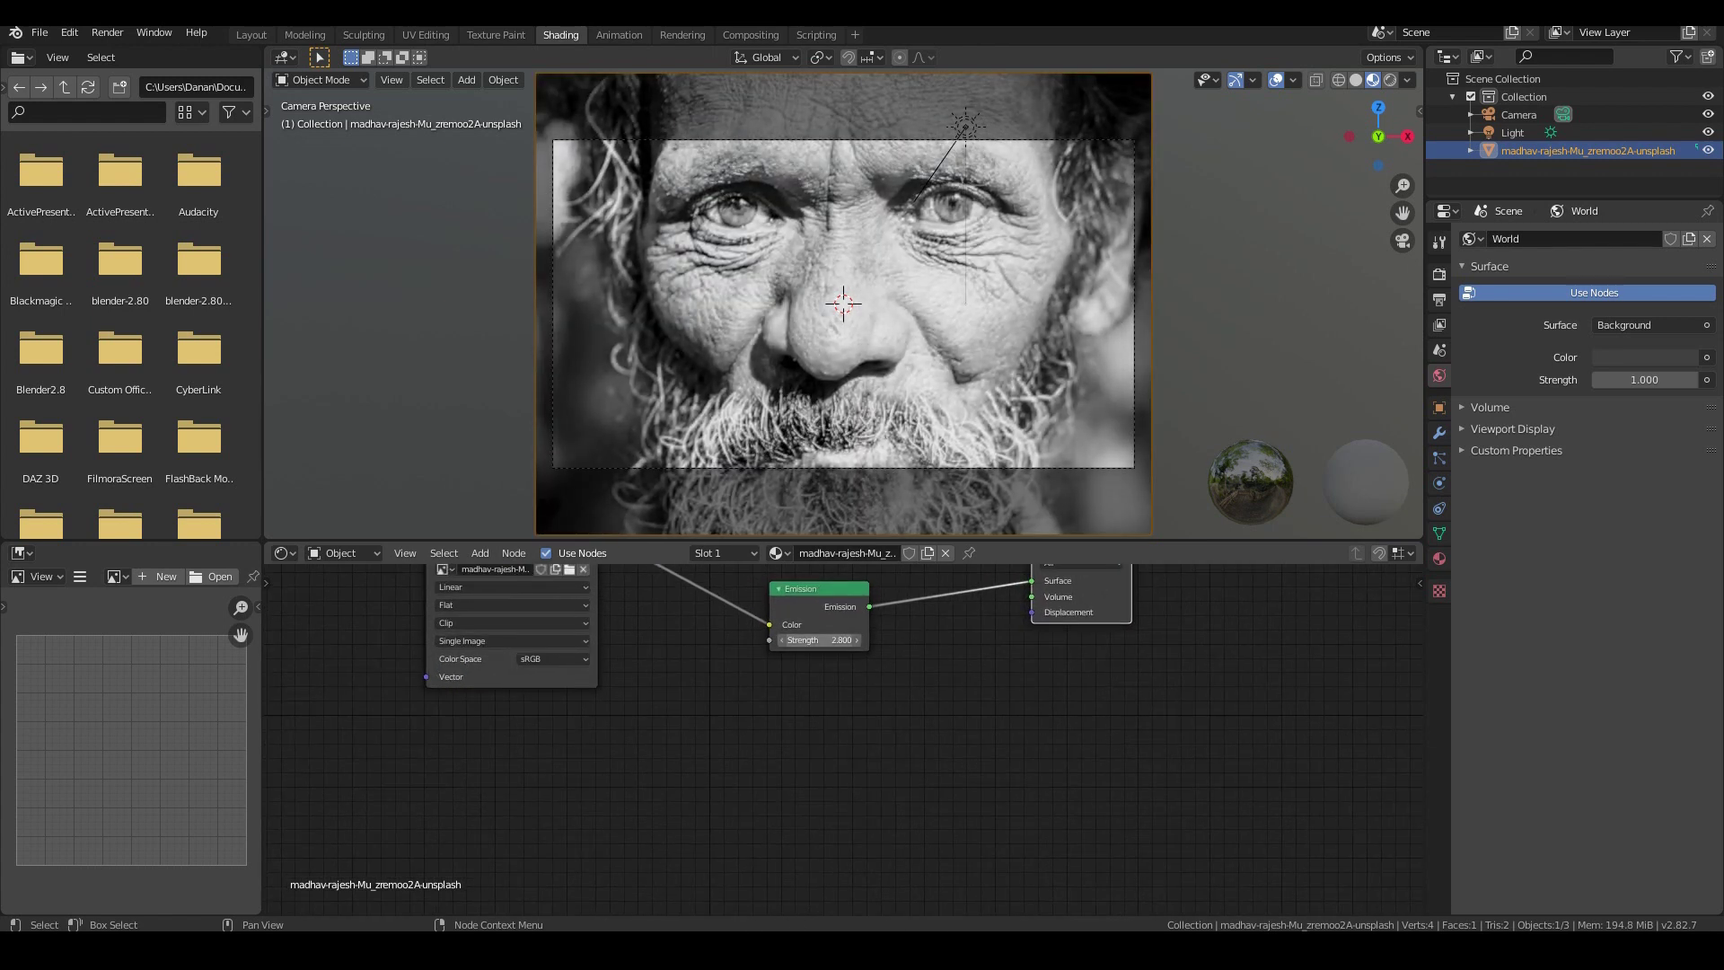
left_click(818, 640)
type("1")
key("Return")
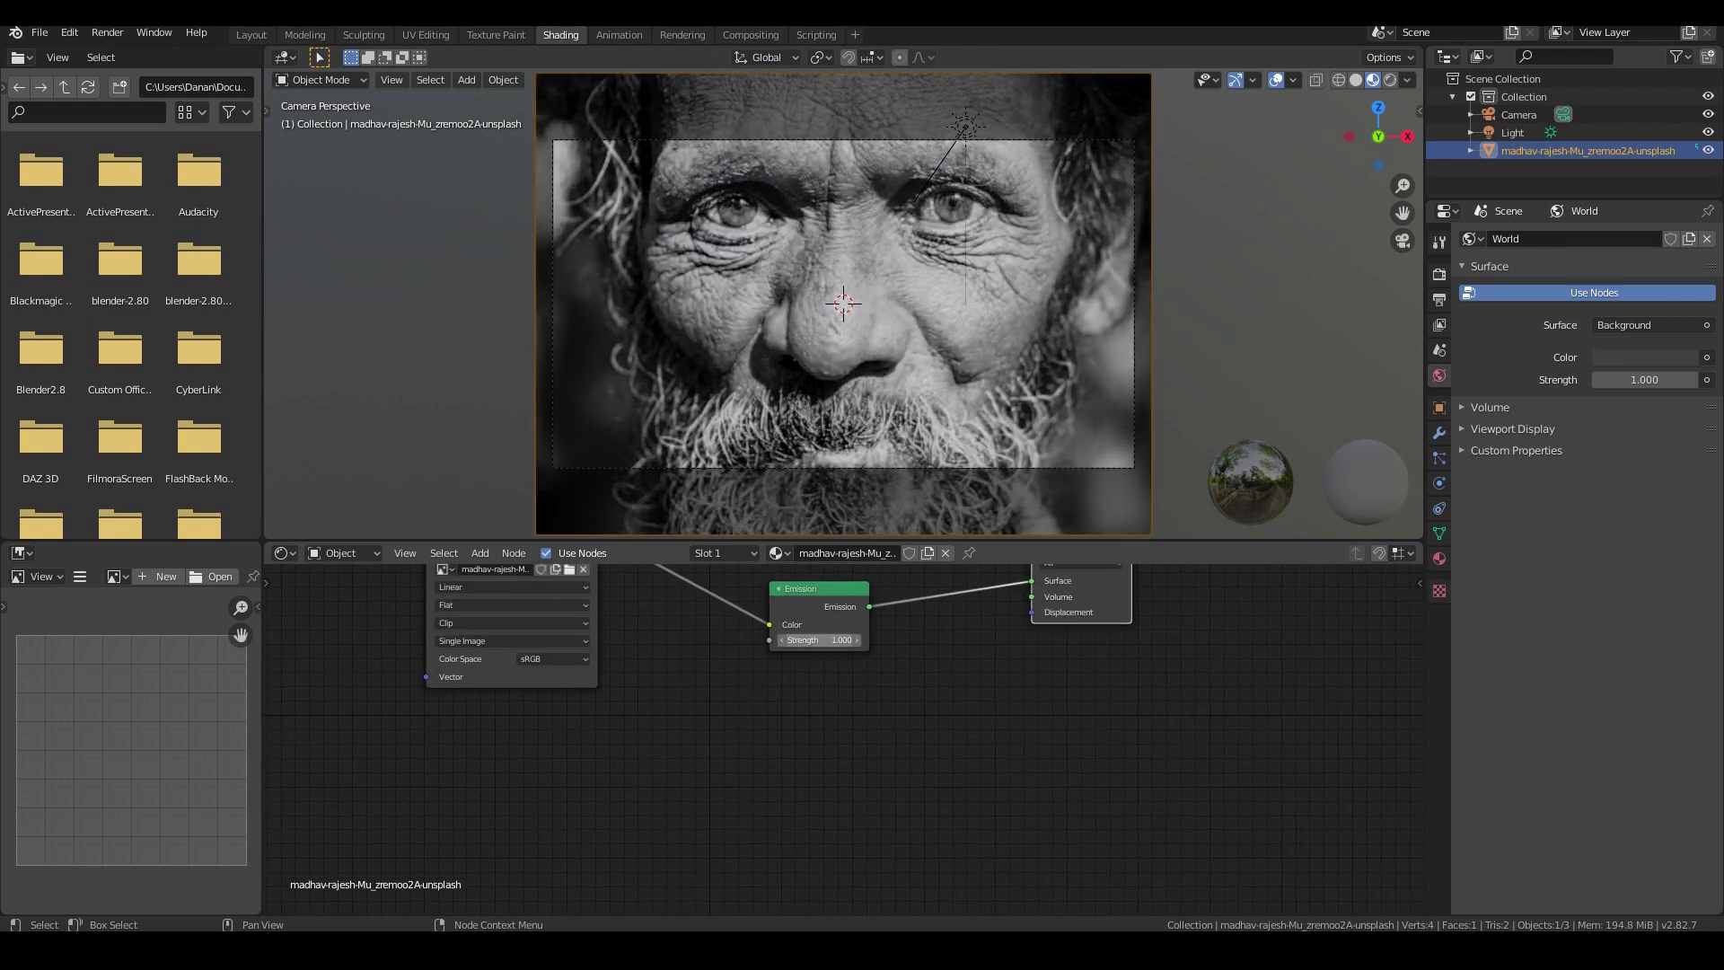
- Try an Emission strength of 3.8 on the portrait and reduce it to 1.2
left_click(819, 640)
type("3.8")
key("Return")
mouse_move(819, 640)
left_mouse_down()
mouse_move(858, 639)
mouse_move(778, 639)
mouse_move(858, 640)
mouse_move(795, 639)
left_mouse_up()
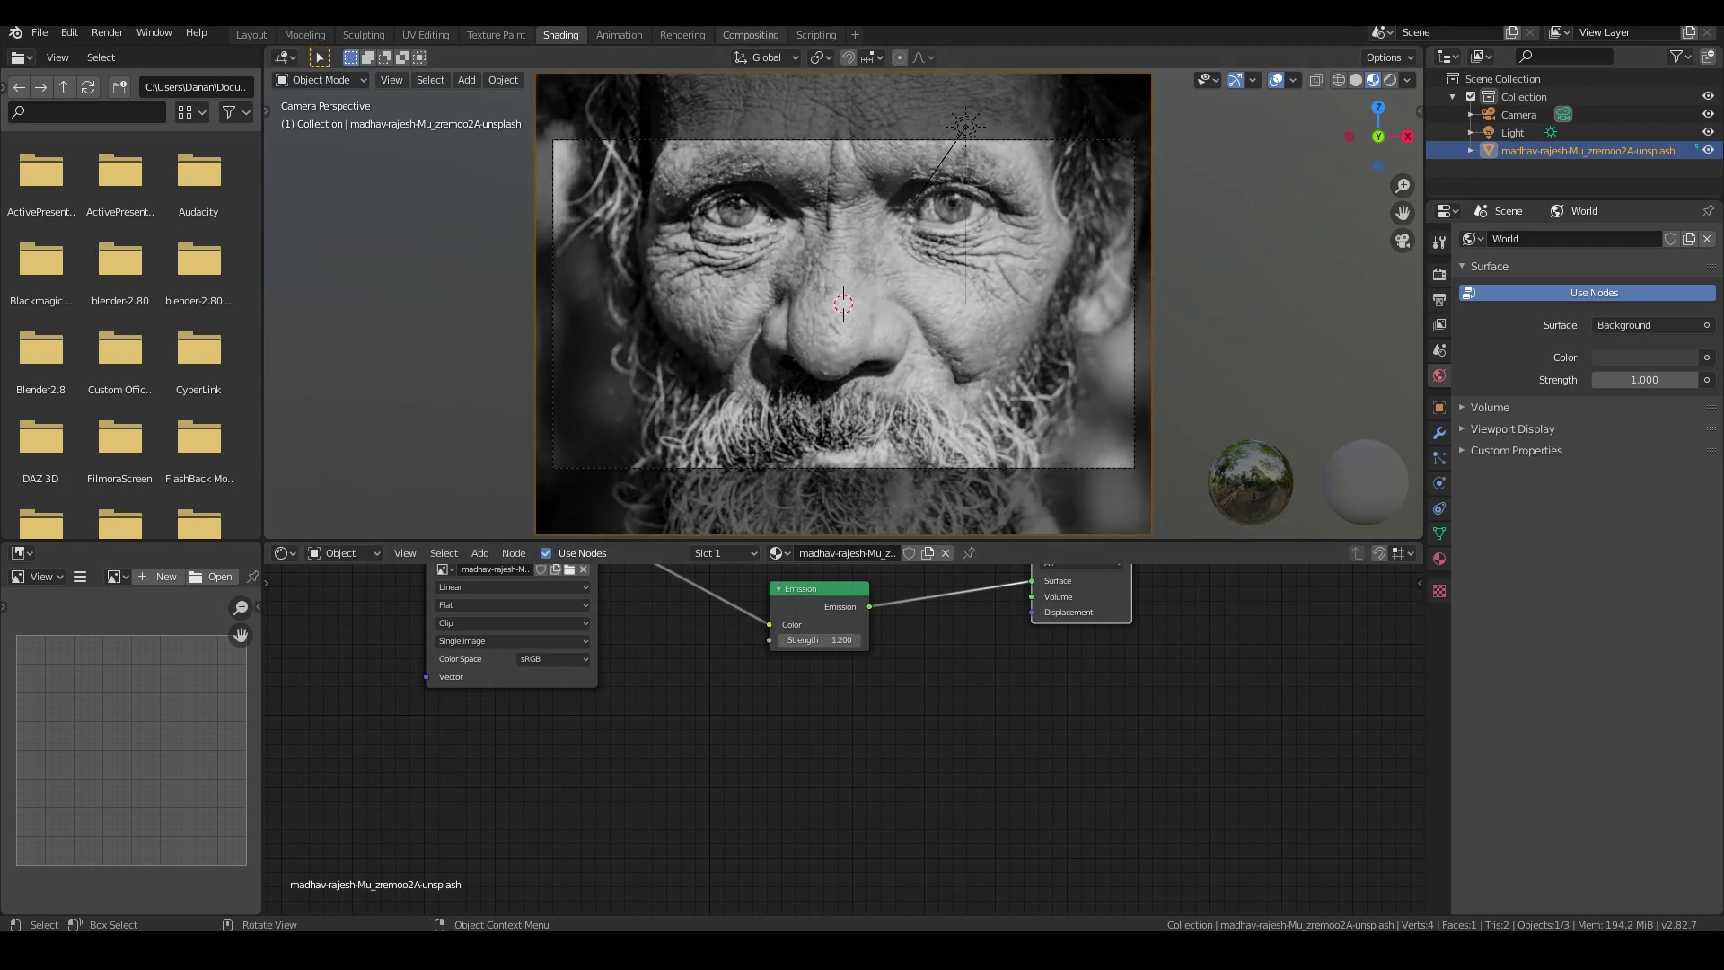
- Glance at the Compositing workspace, return to Shading, and raise the Emission strength to 2.4
left_click(750, 34)
left_click(559, 34)
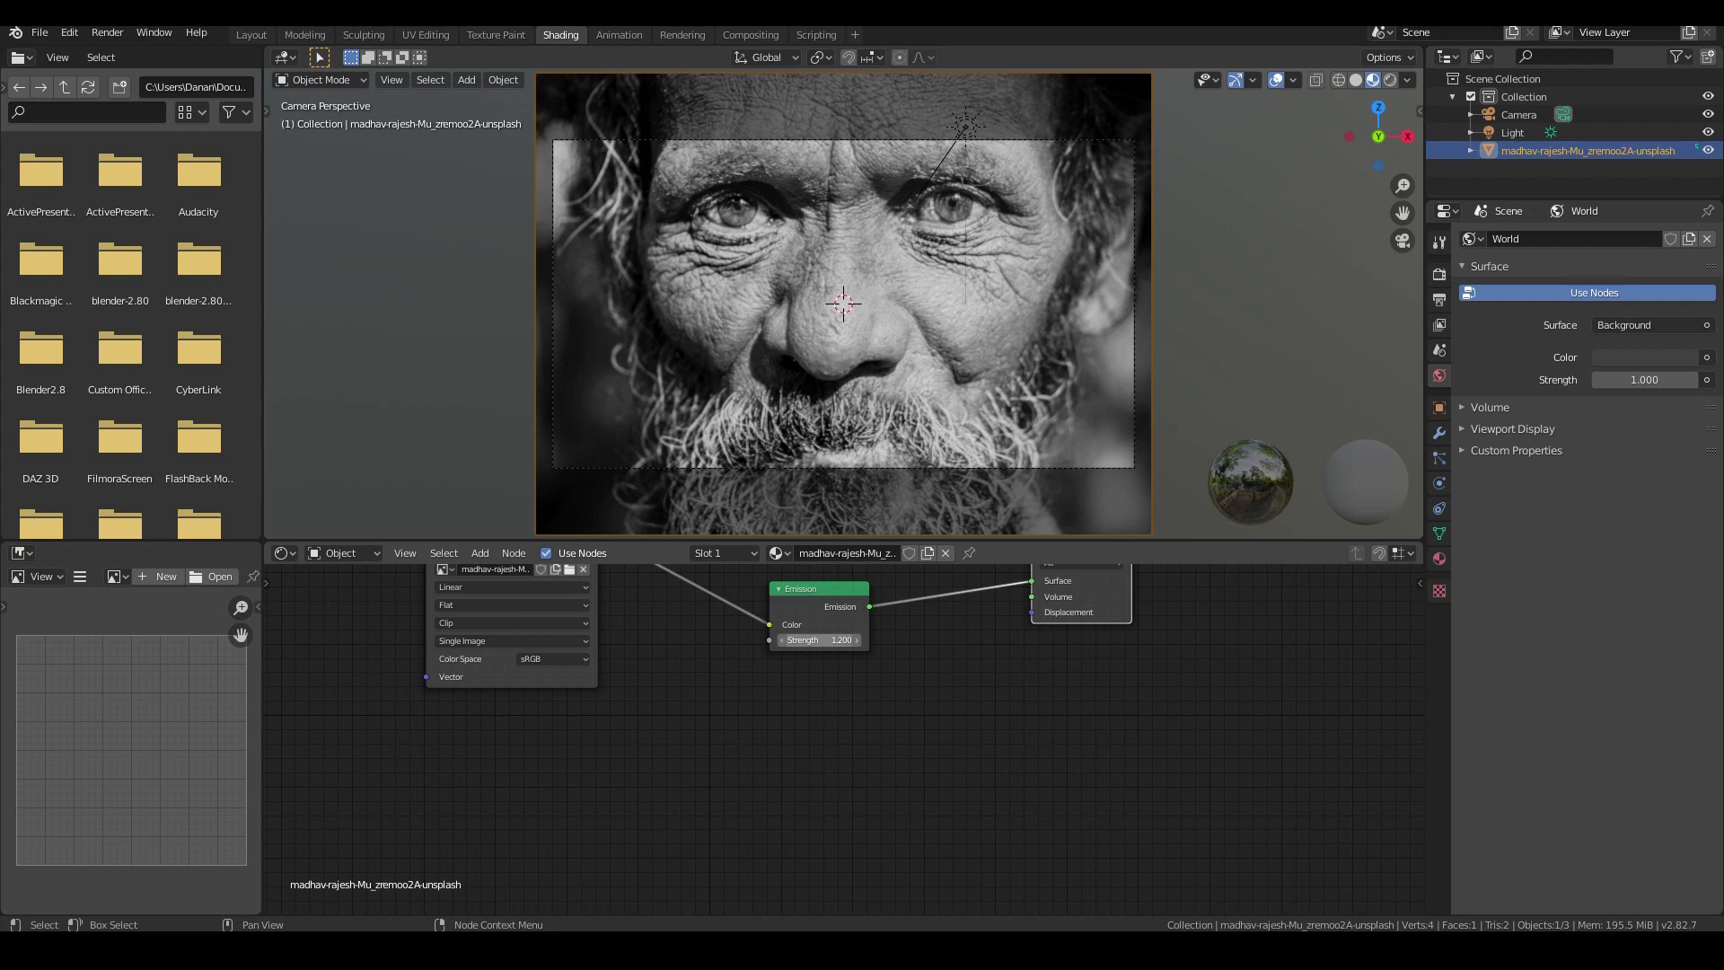
mouse_move(808, 639)
left_mouse_down()
mouse_move(851, 639)
mouse_move(808, 640)
left_mouse_up()
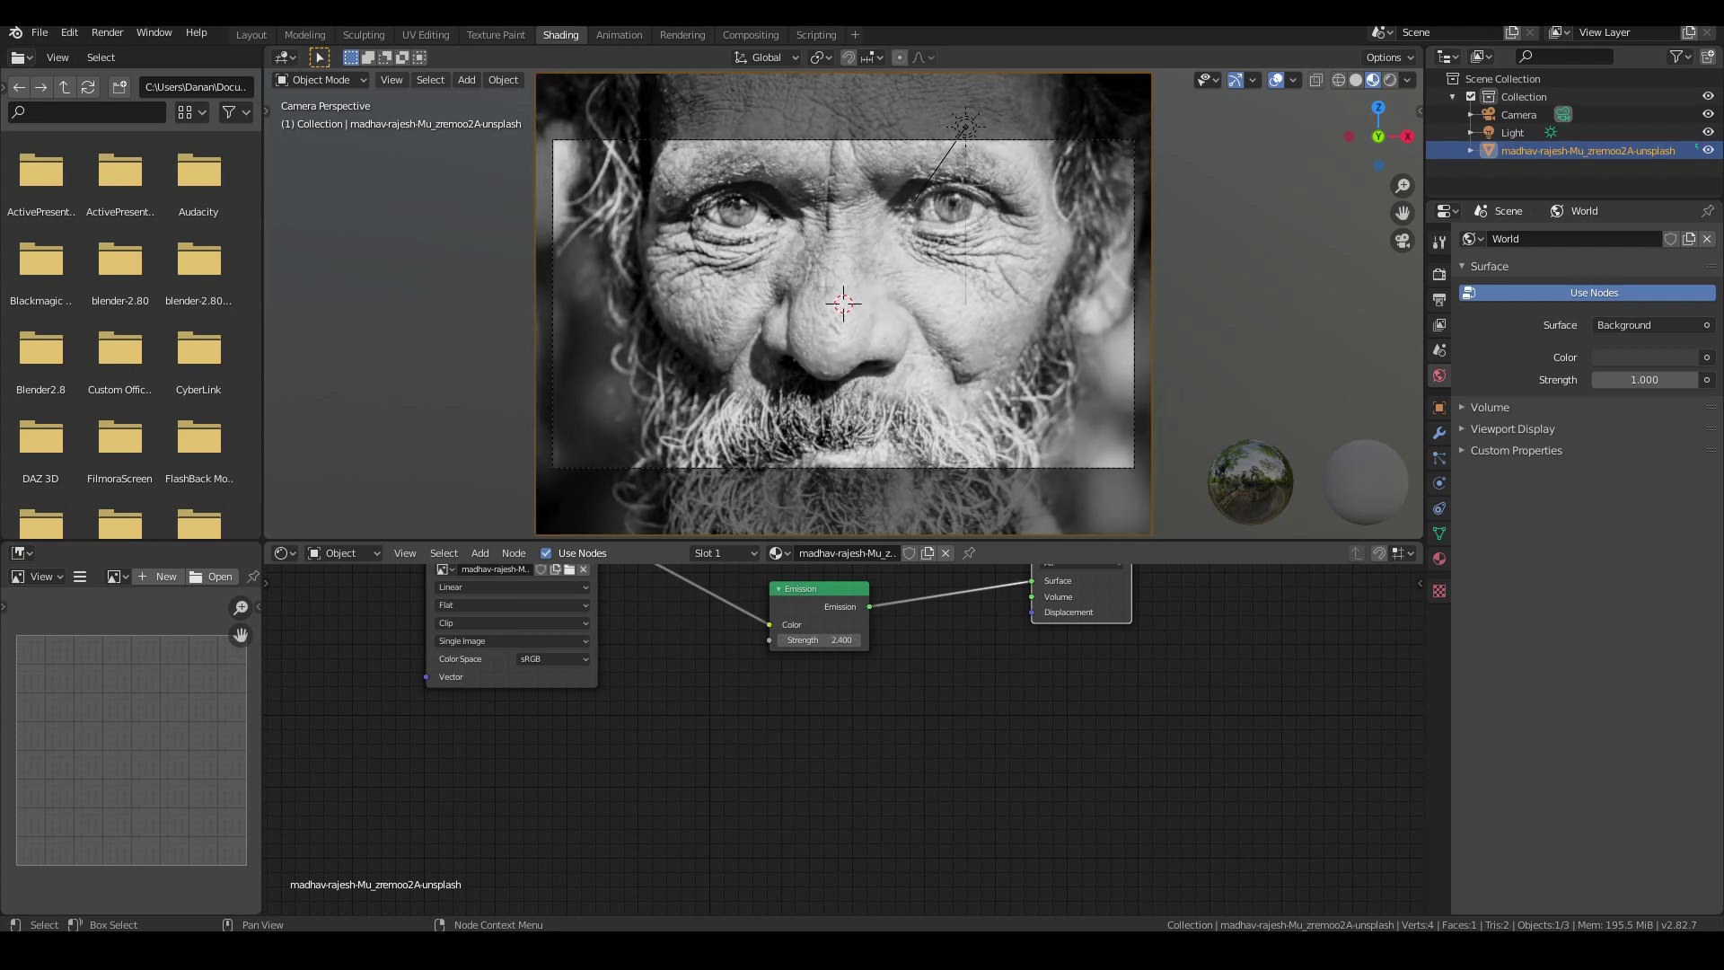
- Bring the whole node chain into view and lower the Emission strength to 1.9
middle_click_drag(819, 673, 822, 801)
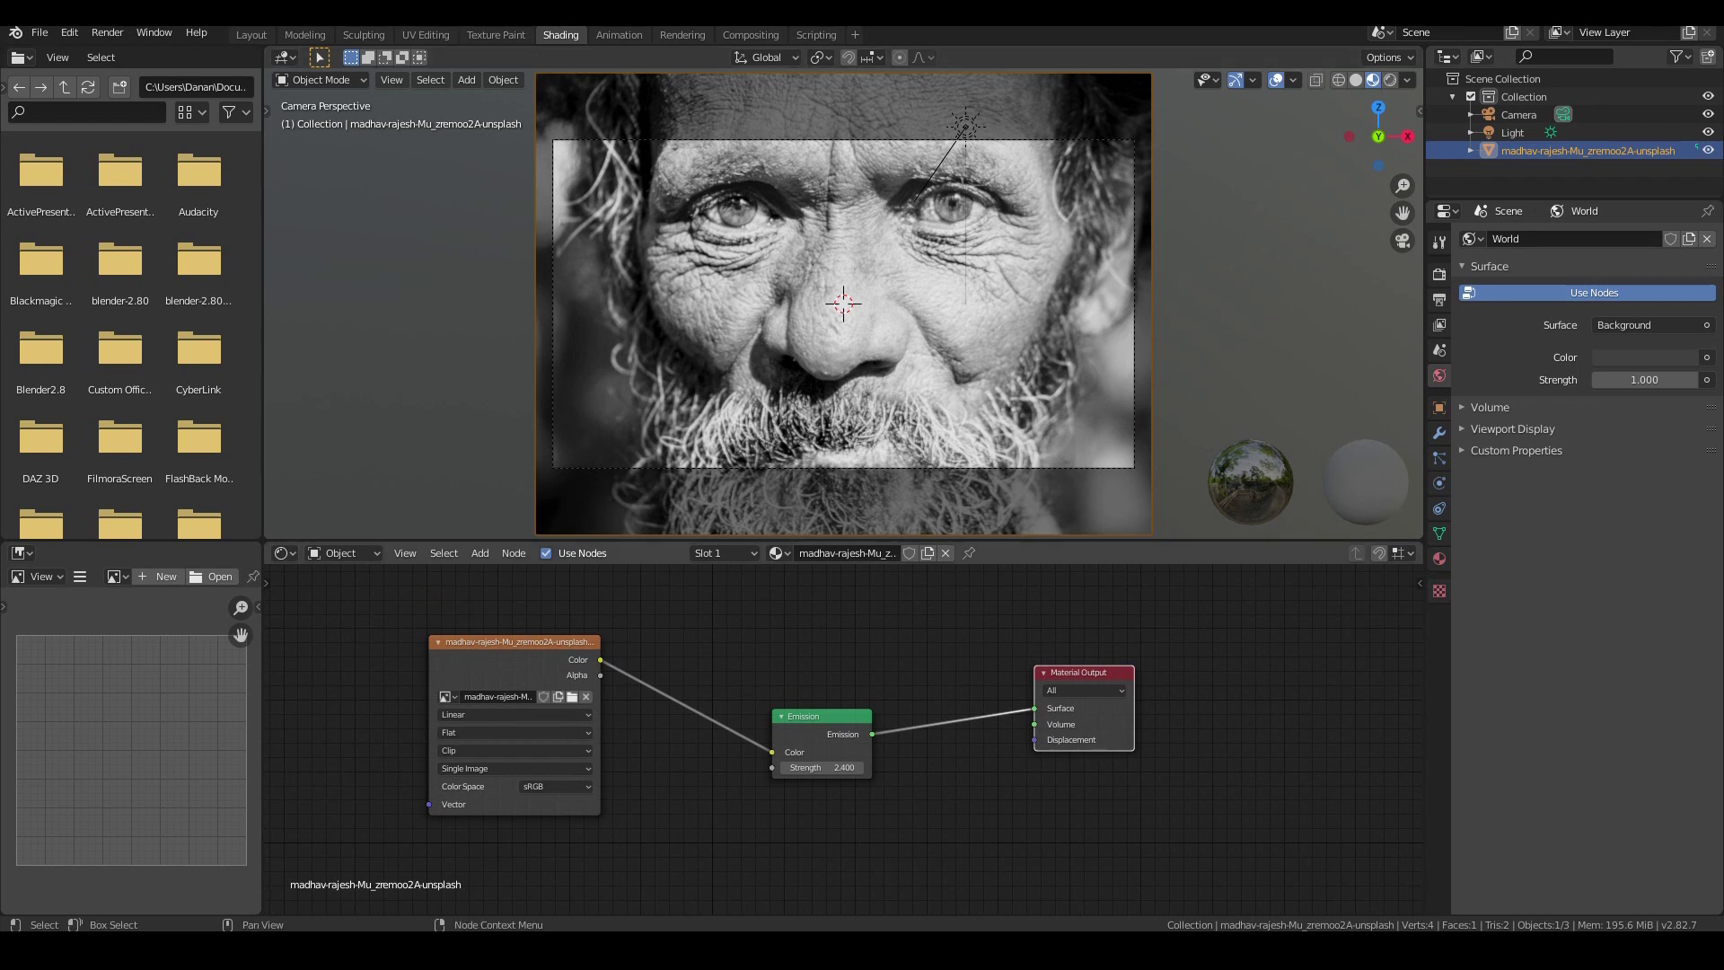
key("shift+a")
mouse_move(755, 685)
mouse_move(822, 767)
left_mouse_down()
mouse_move(750, 767)
mouse_move(796, 767)
left_mouse_up()
left_click(822, 767)
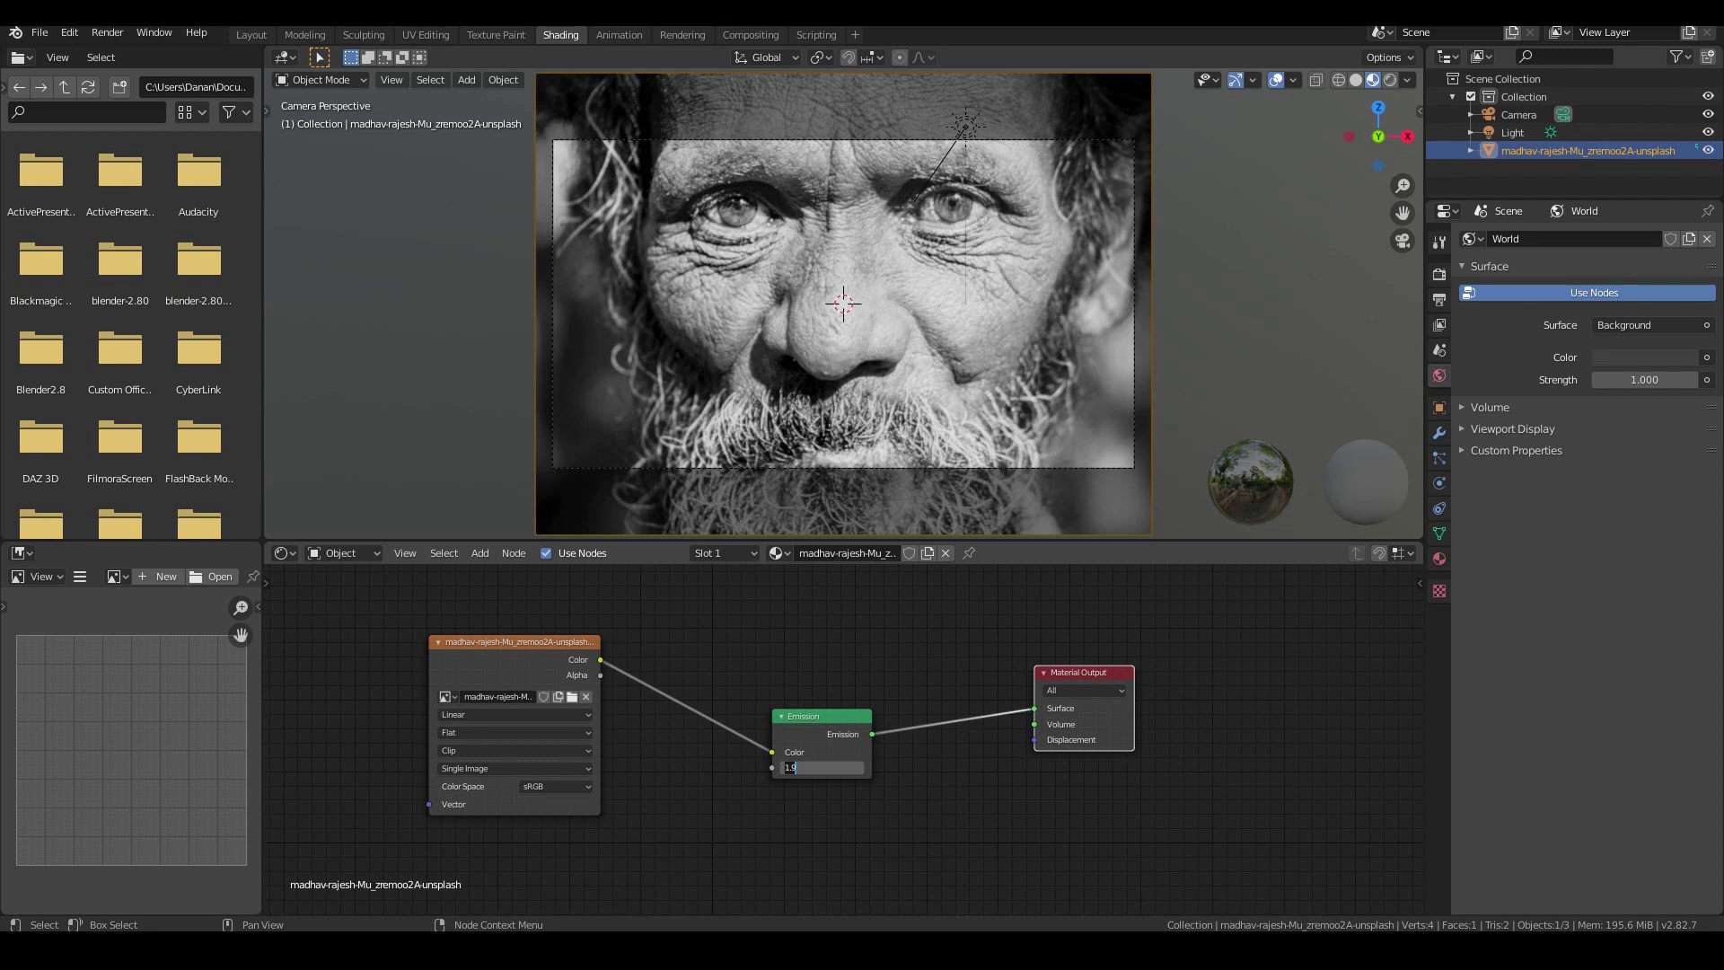
key("Return")
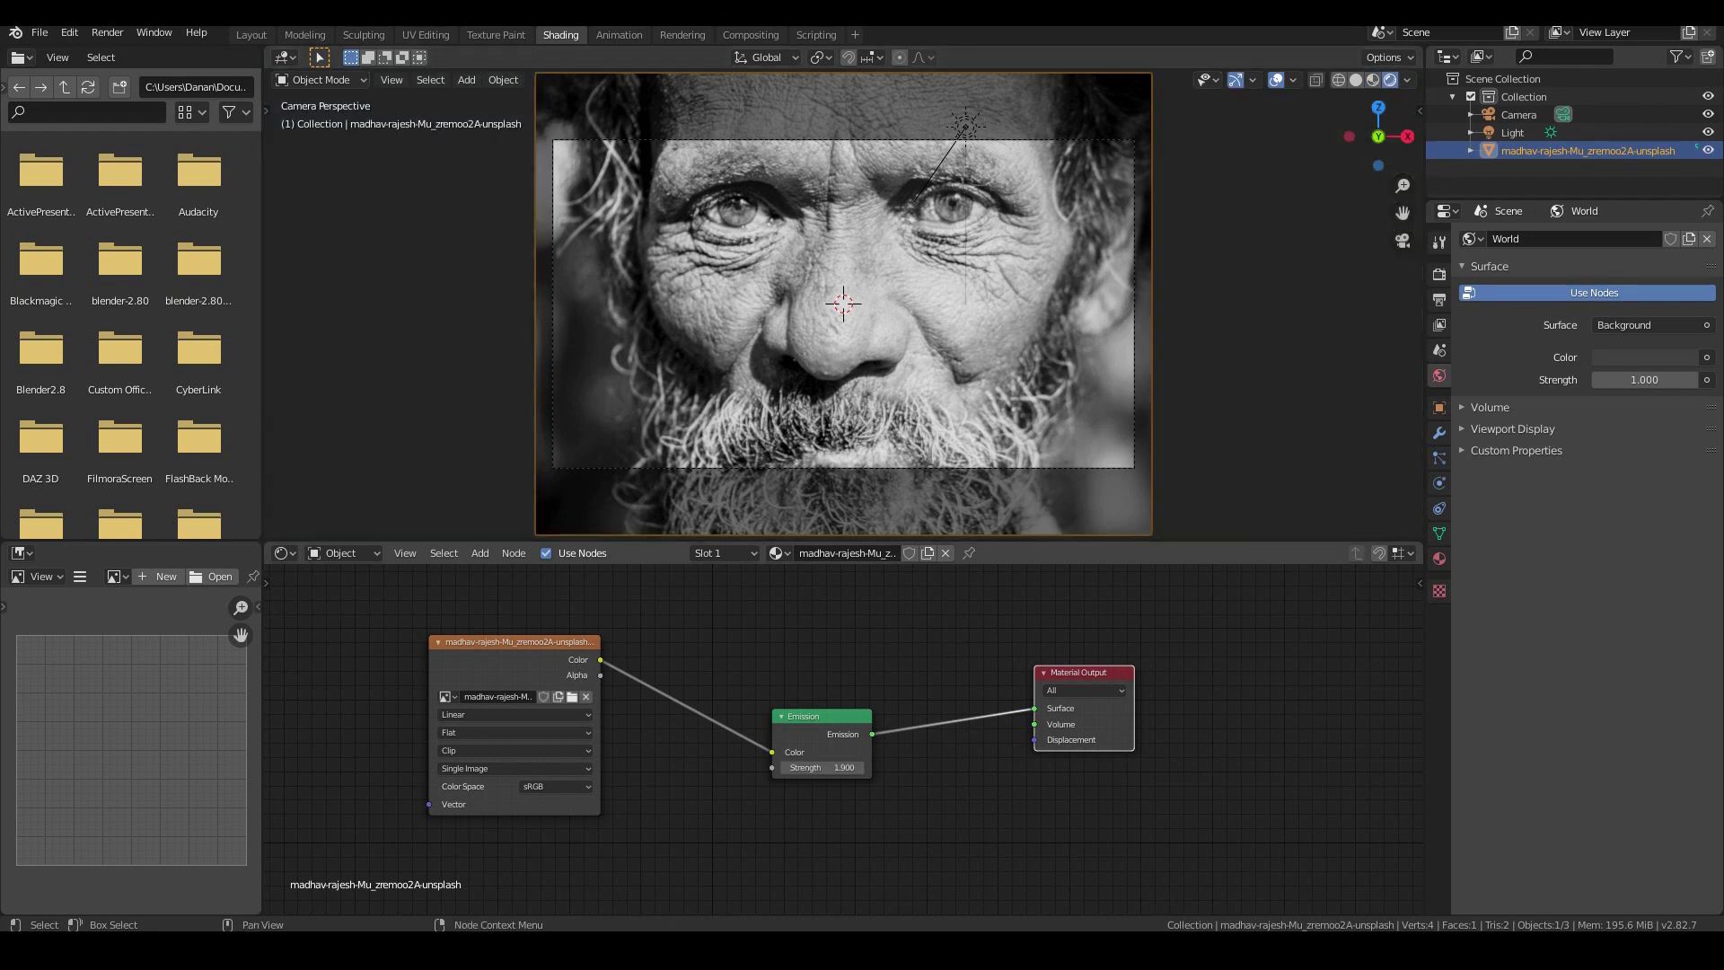
- Try an Emission strength of 1.5 and settle on 1 for the portrait material
left_click_drag(822, 767, 790, 767)
left_click(822, 767)
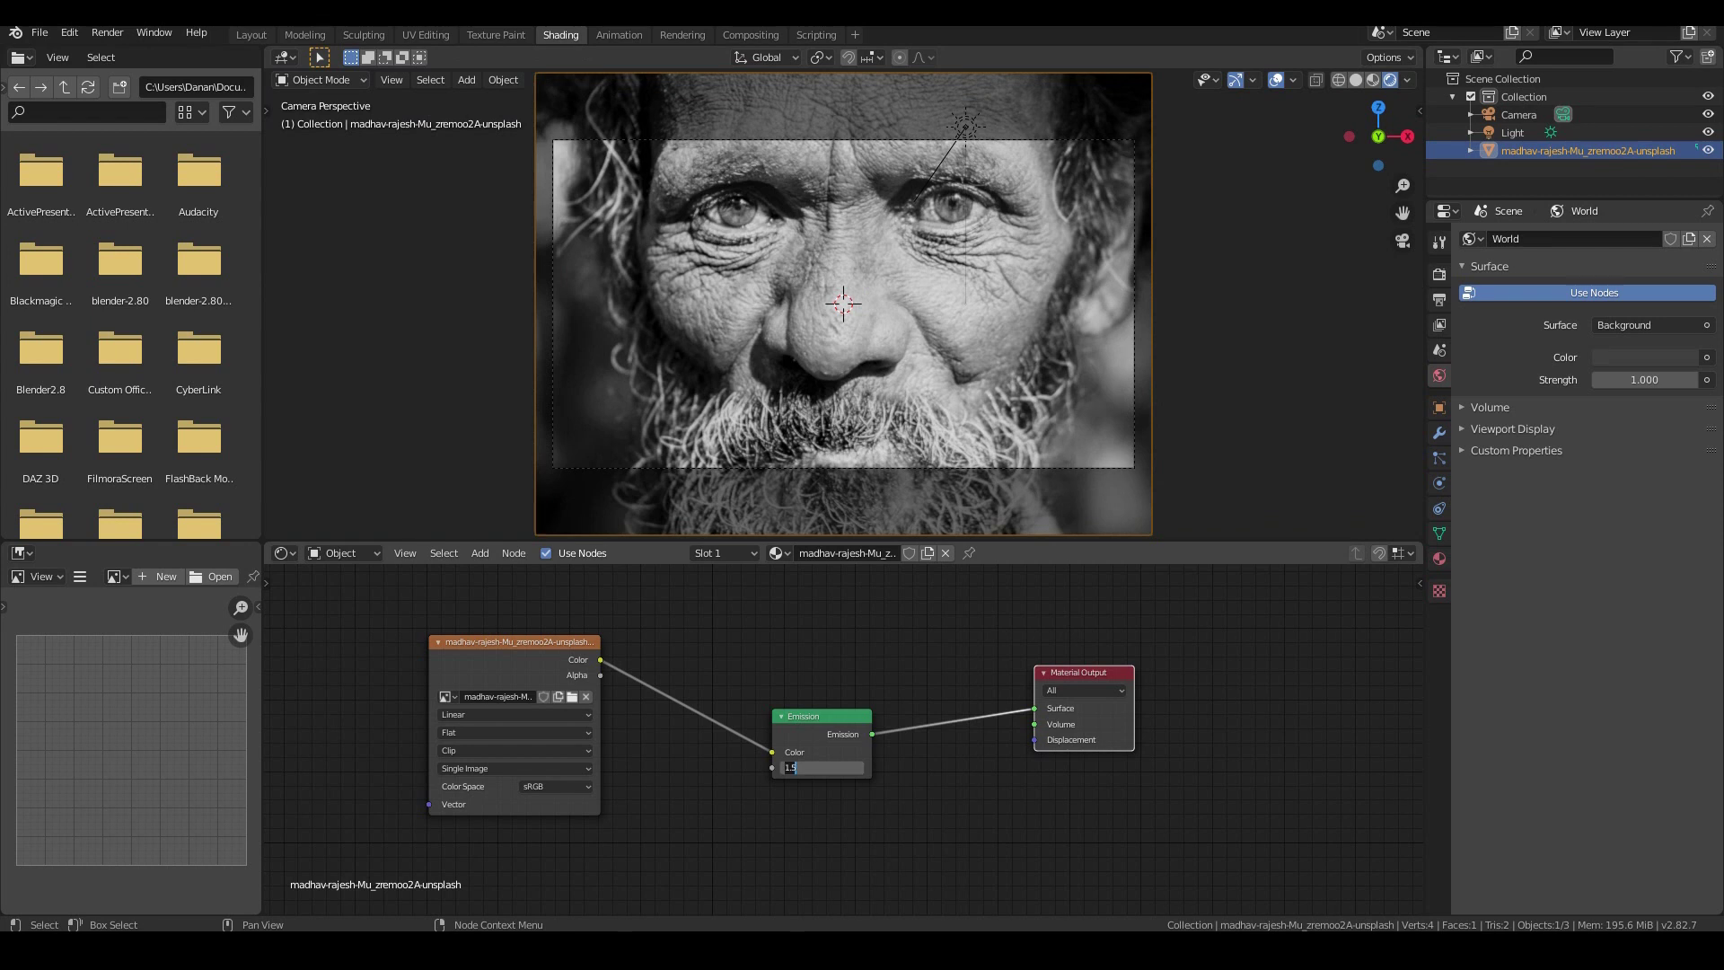
type("1")
key("Return")
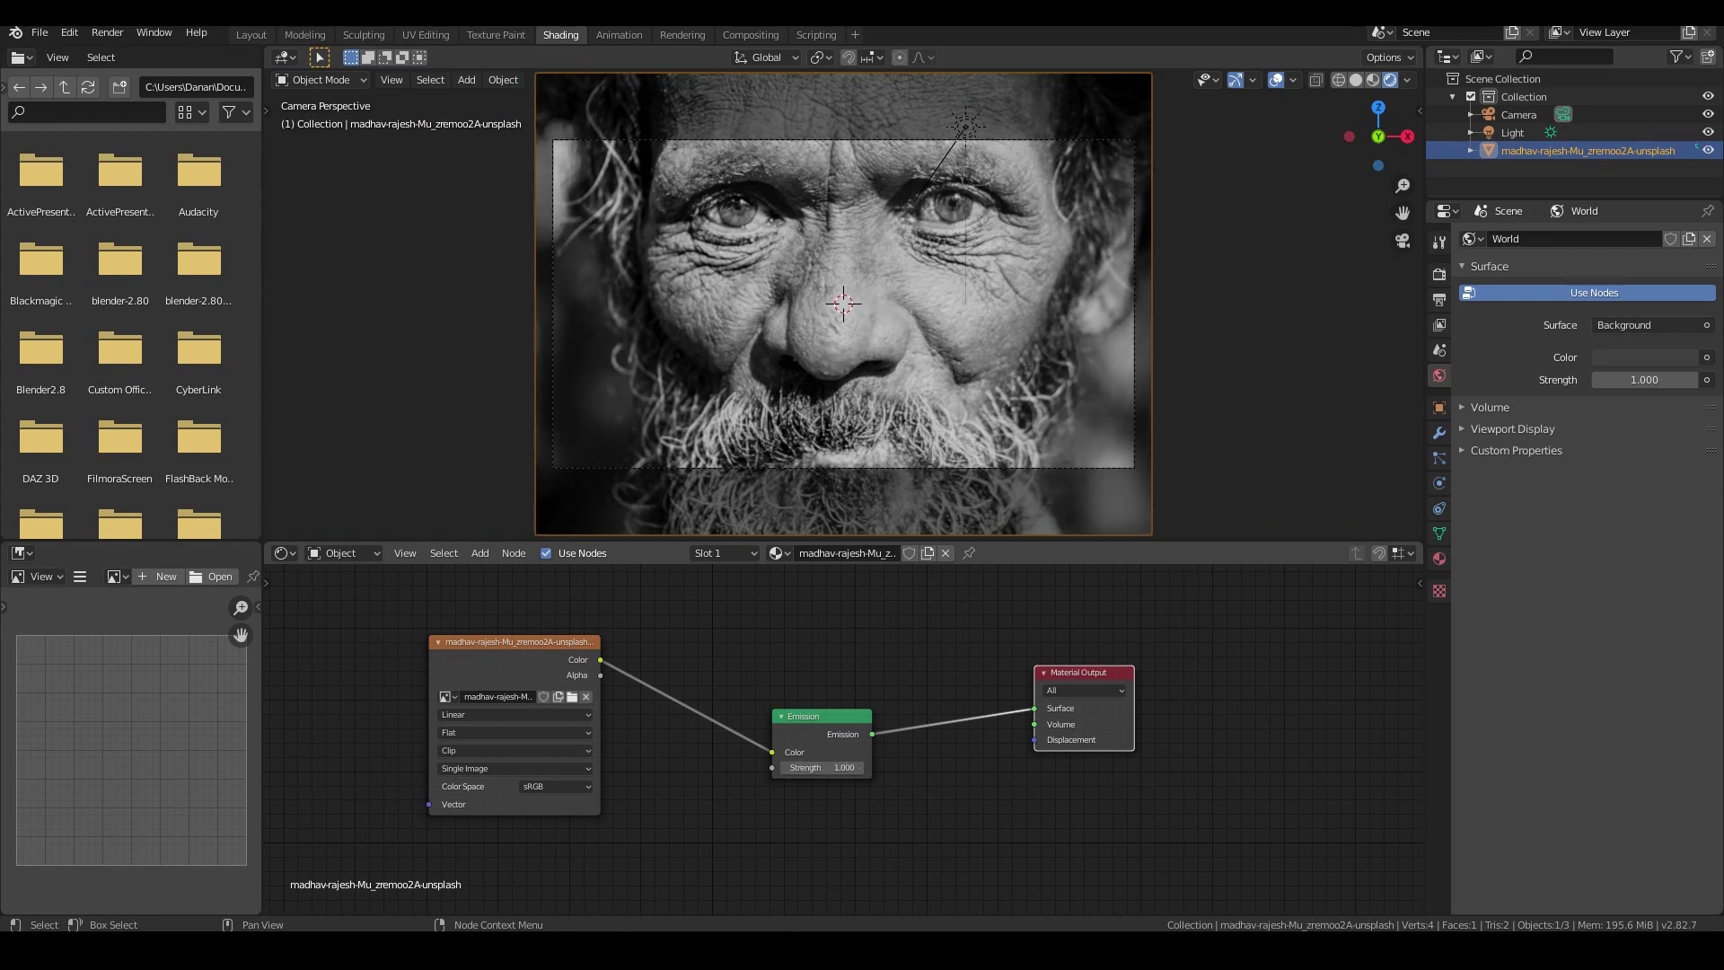
- Examine the emissive portrait's detail and brightness in the viewport and in a rendered still, and close the render window
scroll(844, 306, "up", 3)
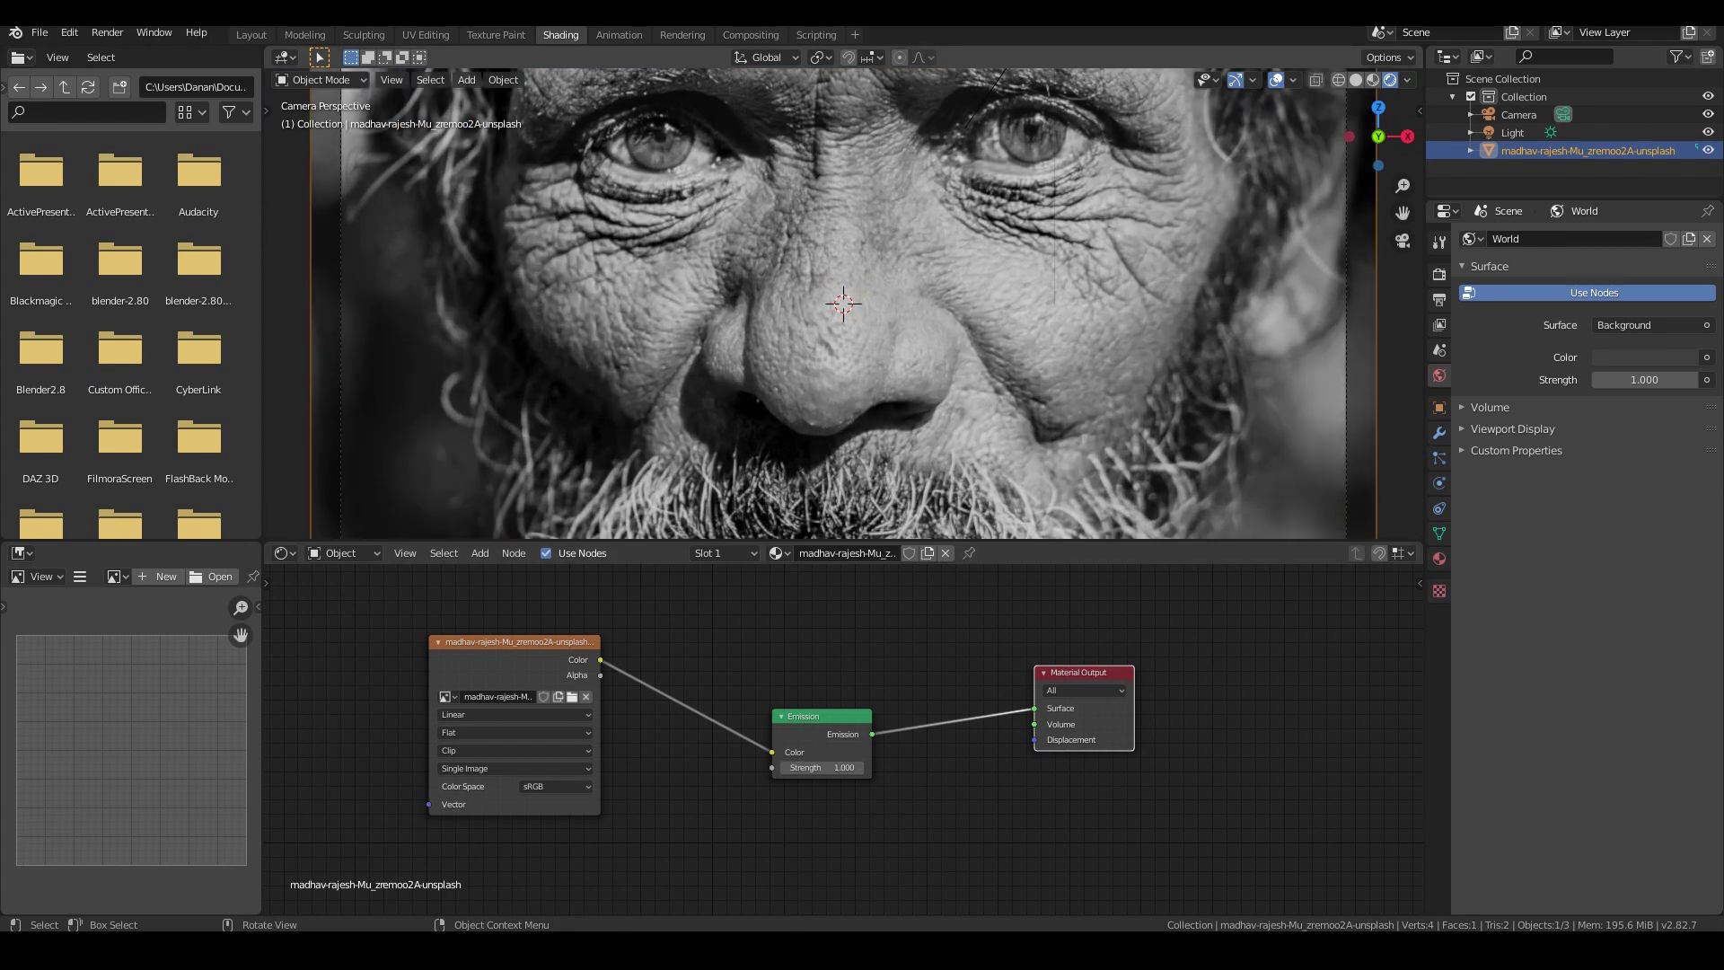
scroll(844, 306, "down", 3)
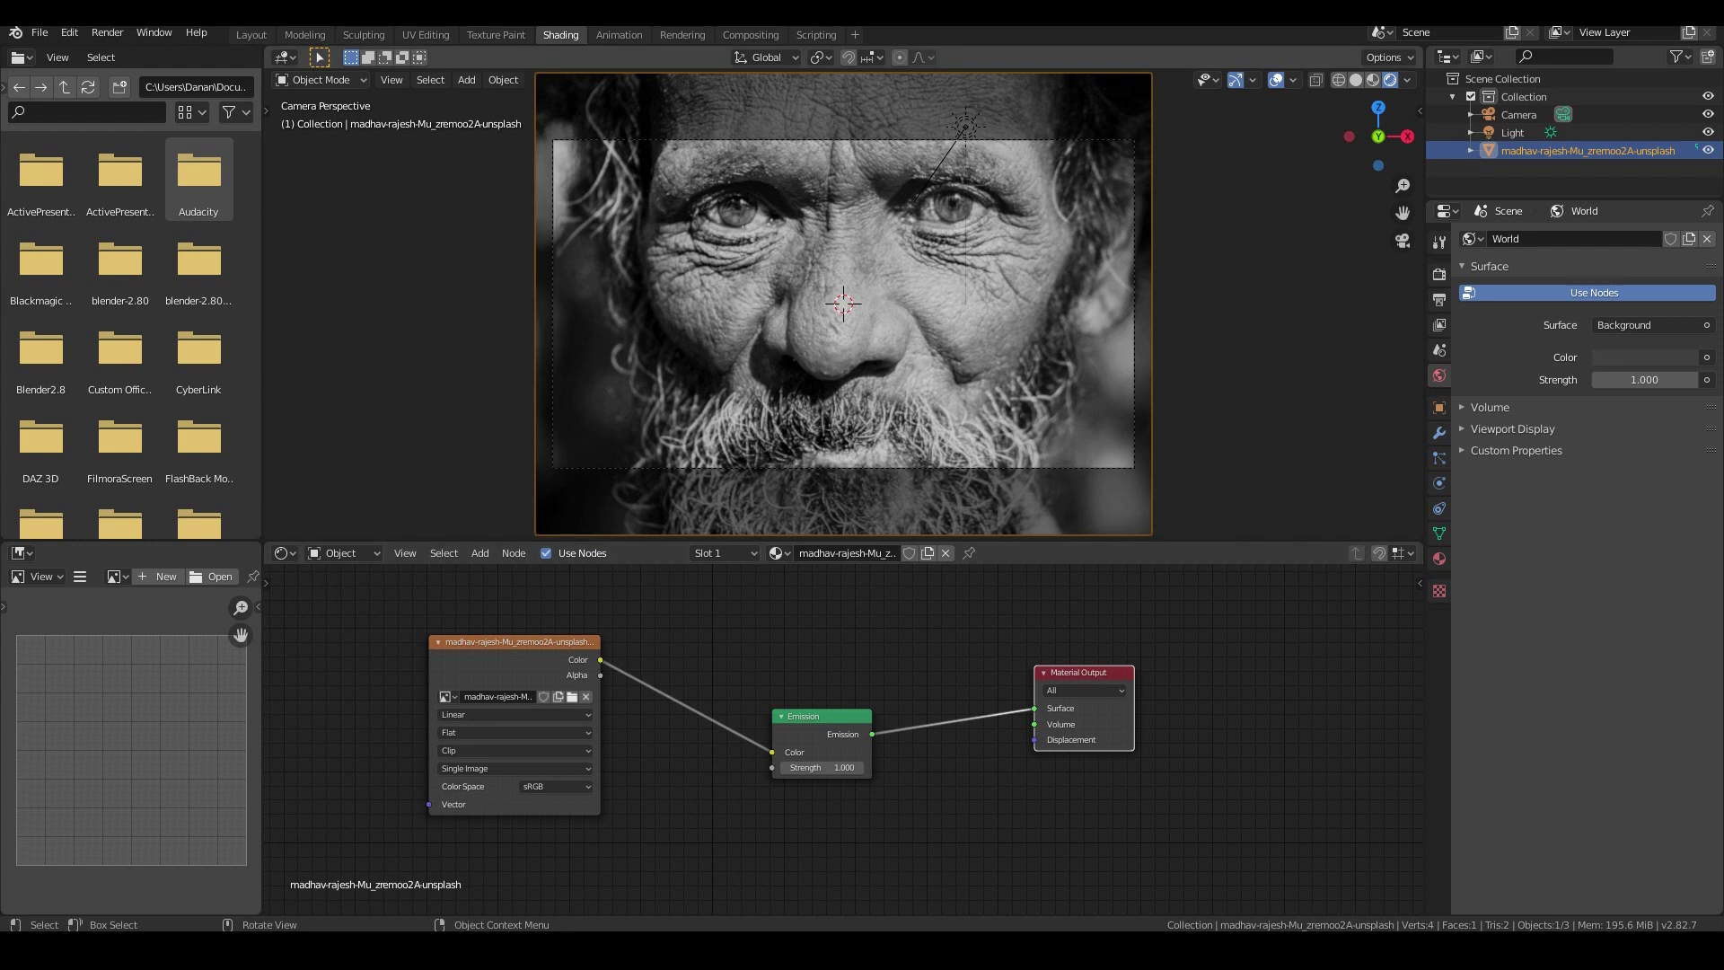
scroll(843, 304, "up", 3)
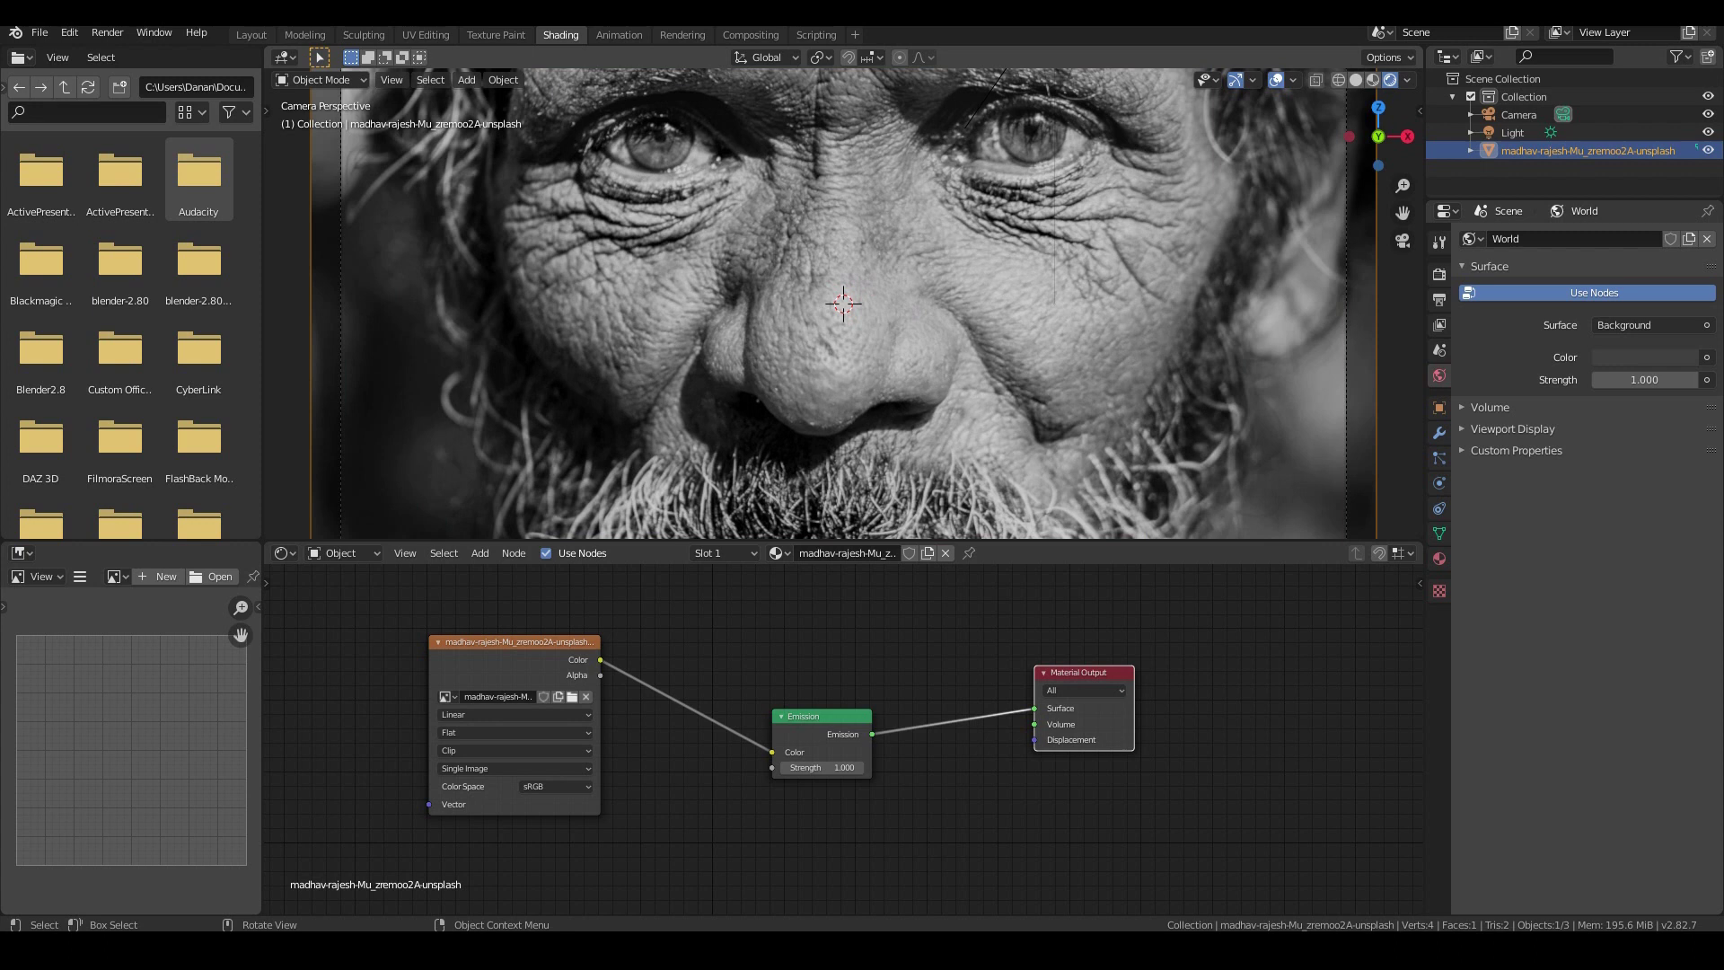
scroll(844, 303, "up", 2)
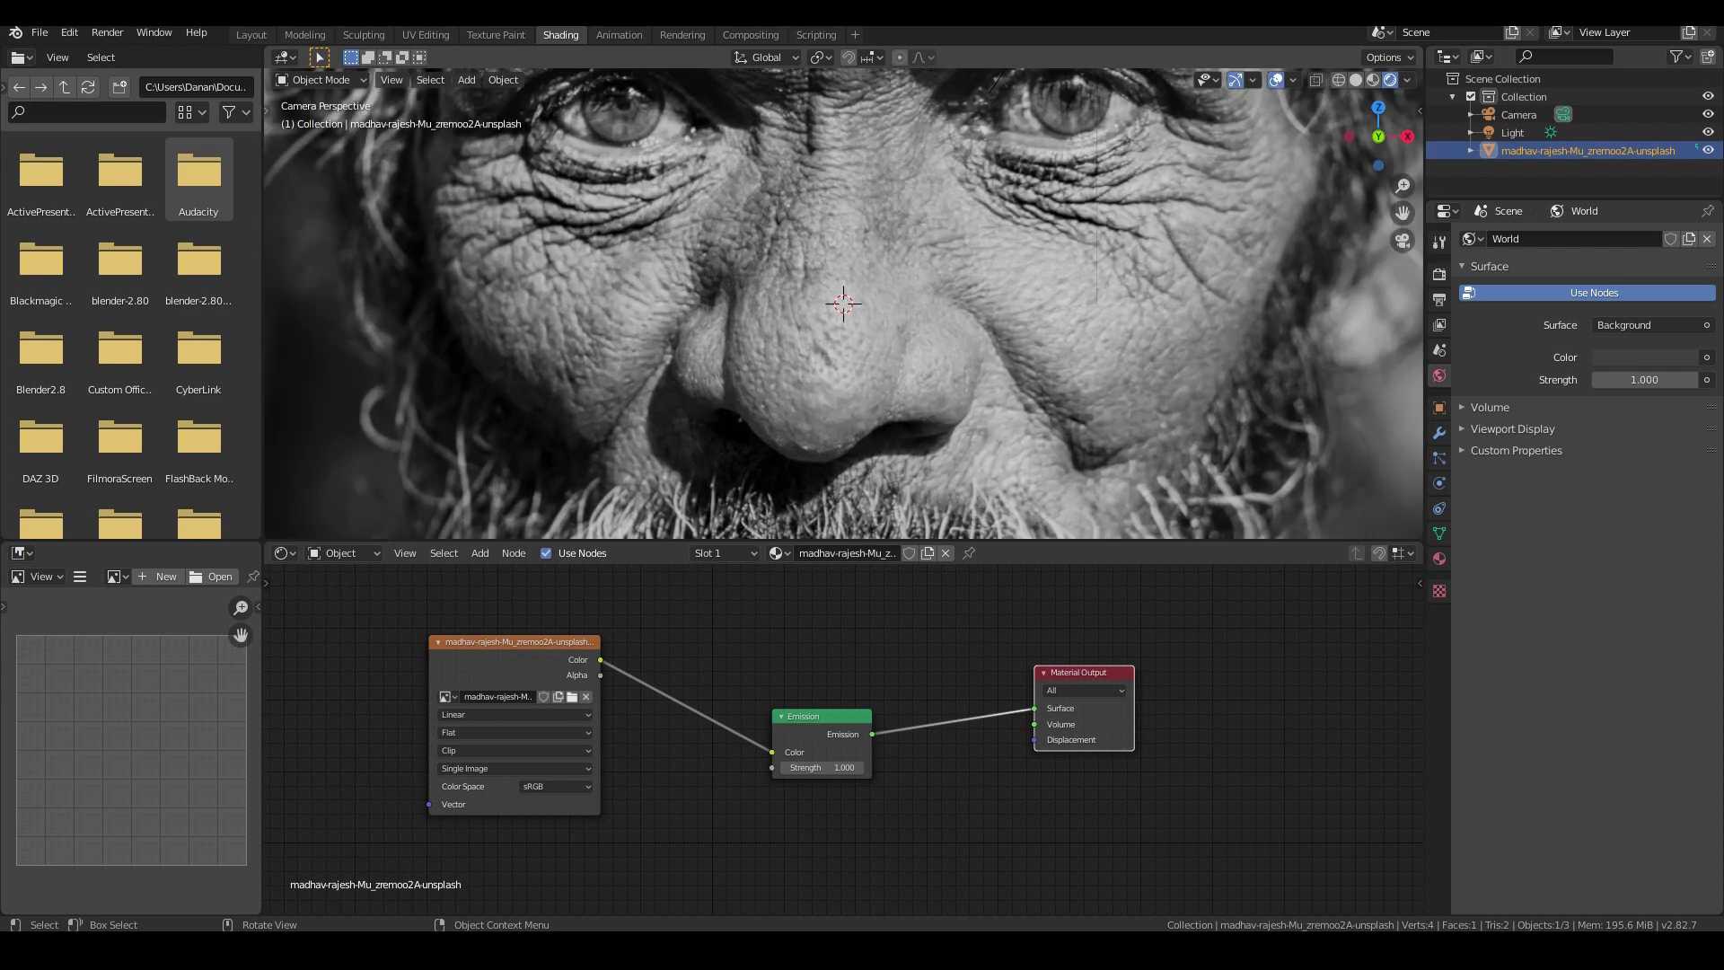
scroll(844, 303, "down", 3)
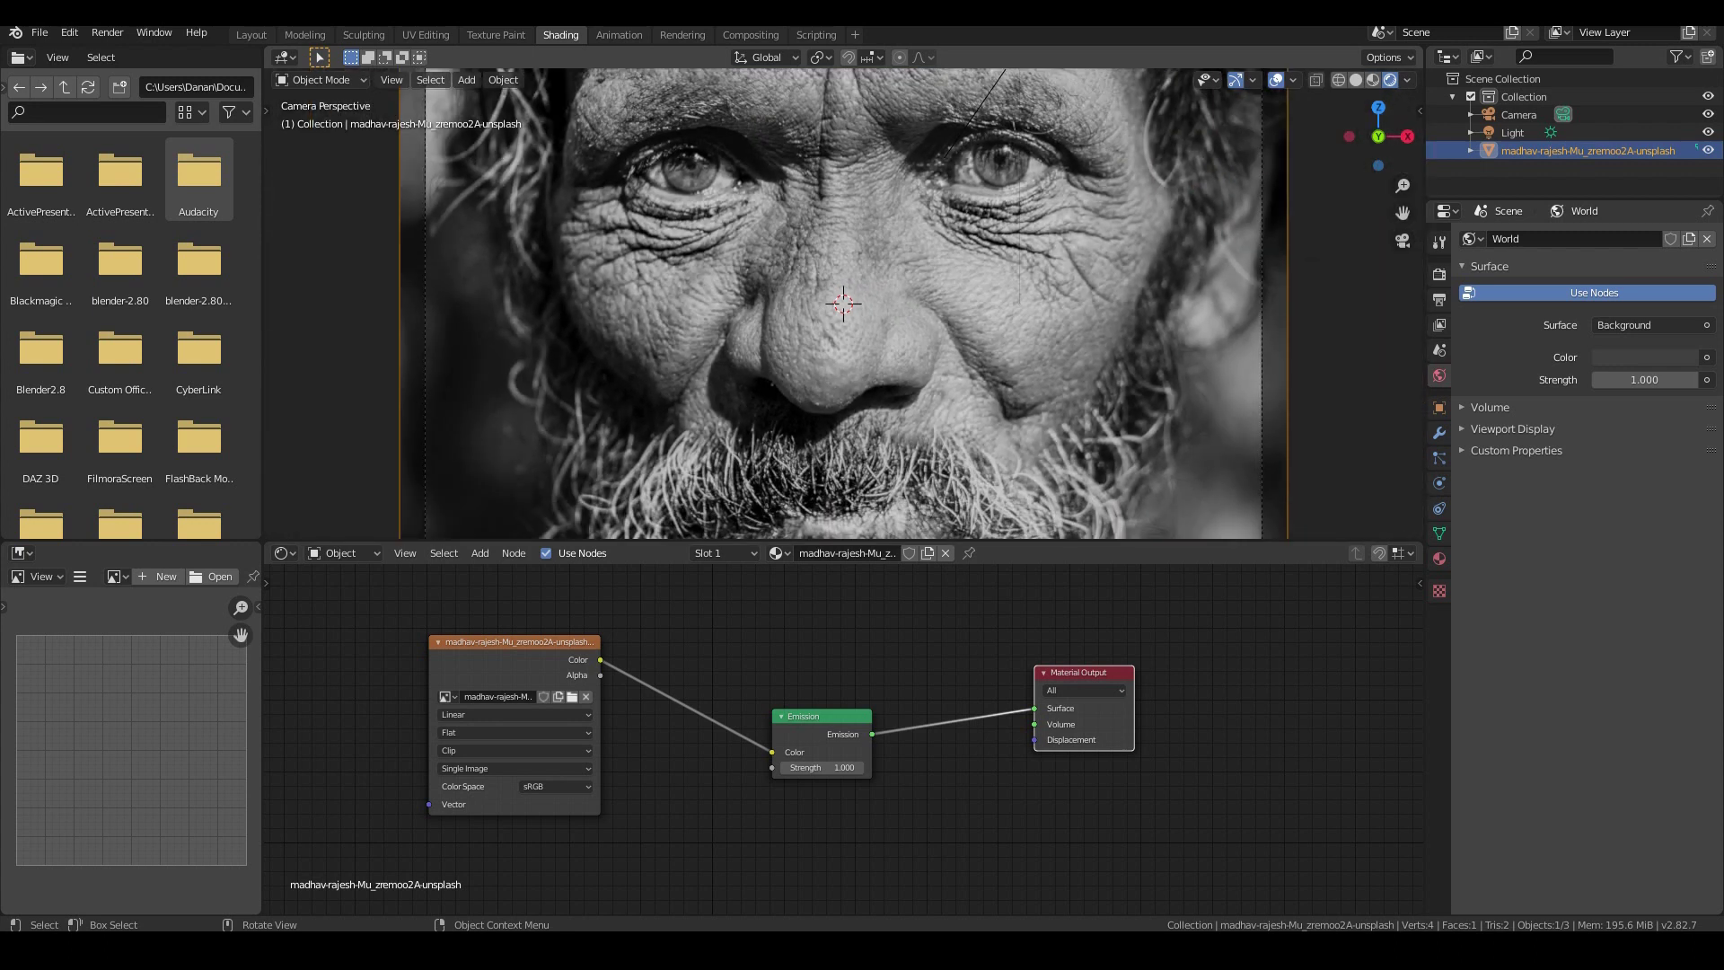
scroll(844, 303, "down", 2)
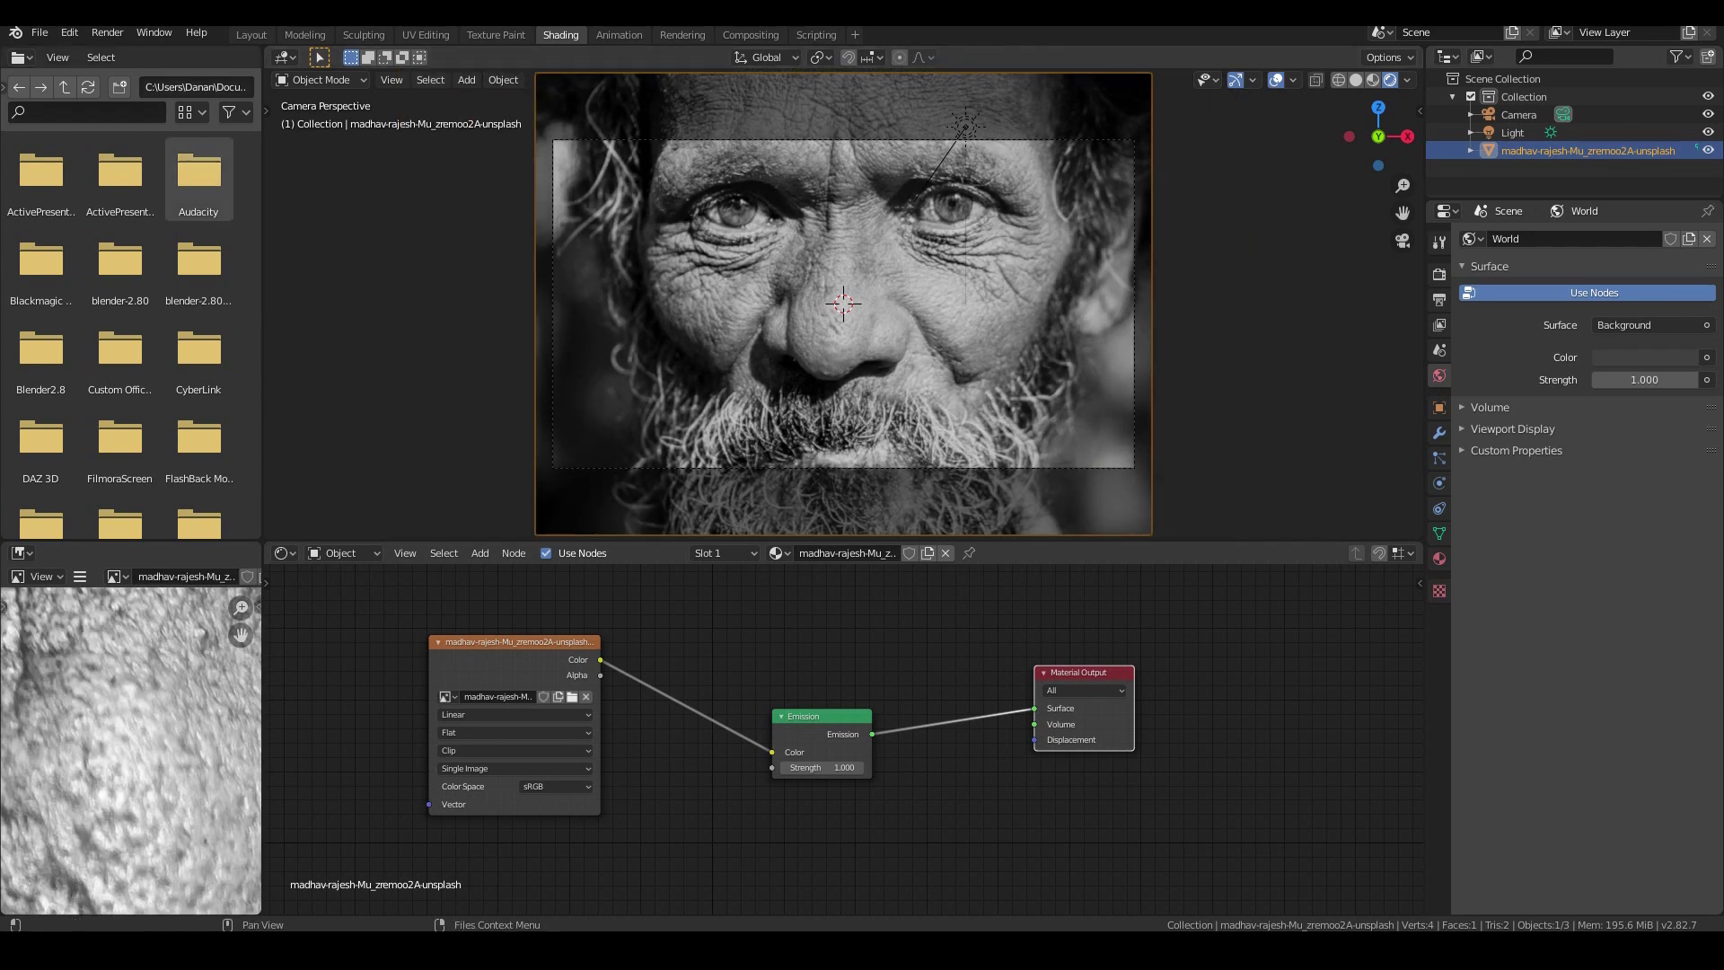
left_click(107, 32)
left_click(144, 53)
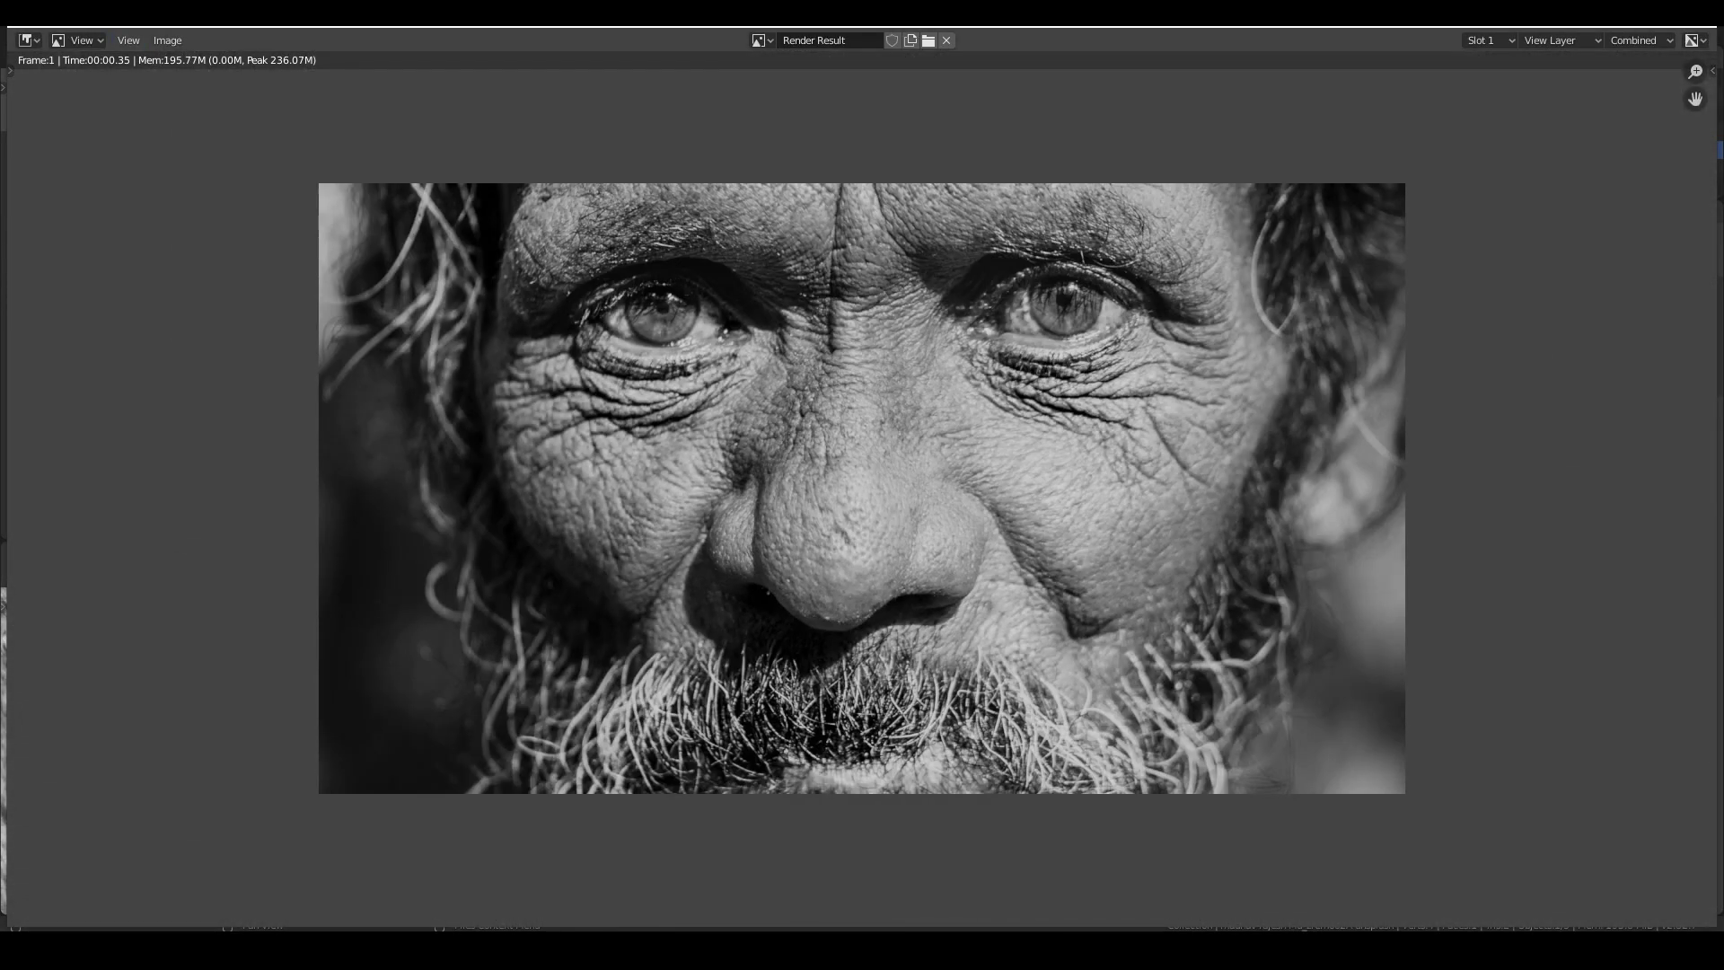
key("Escape")
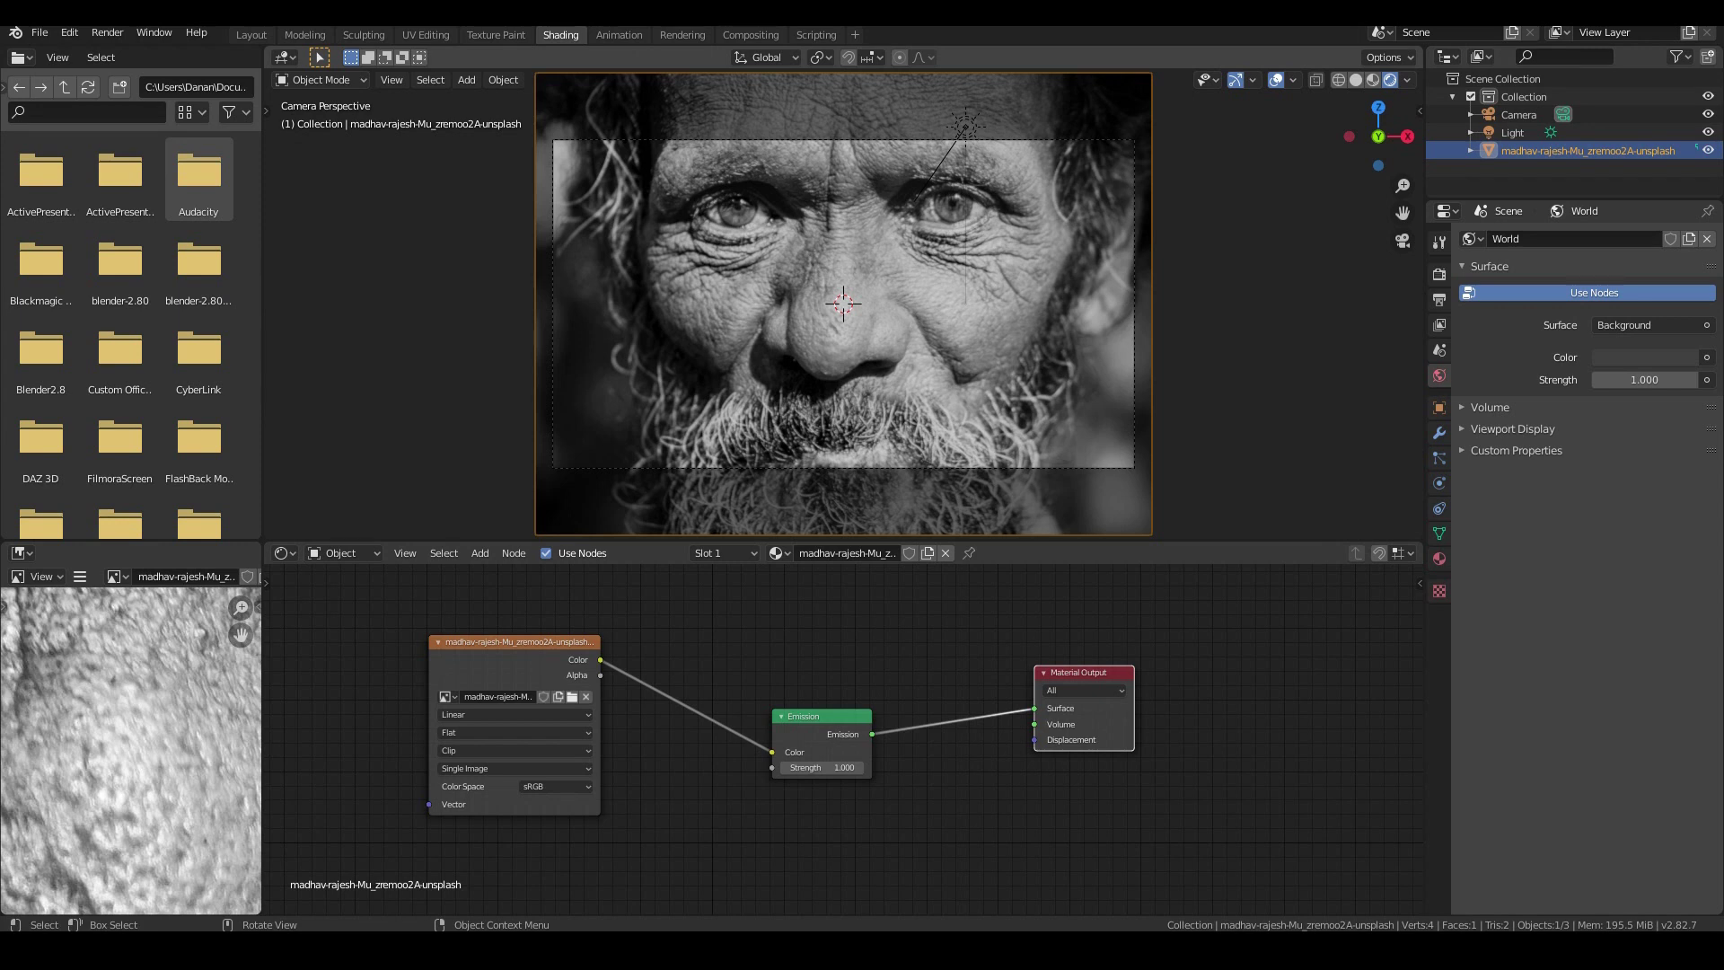
- Open the Texture Paint workspace and show the portrait through the camera, enlarged and in Material Preview shading
middle_click_drag(242, 676, 260, 679)
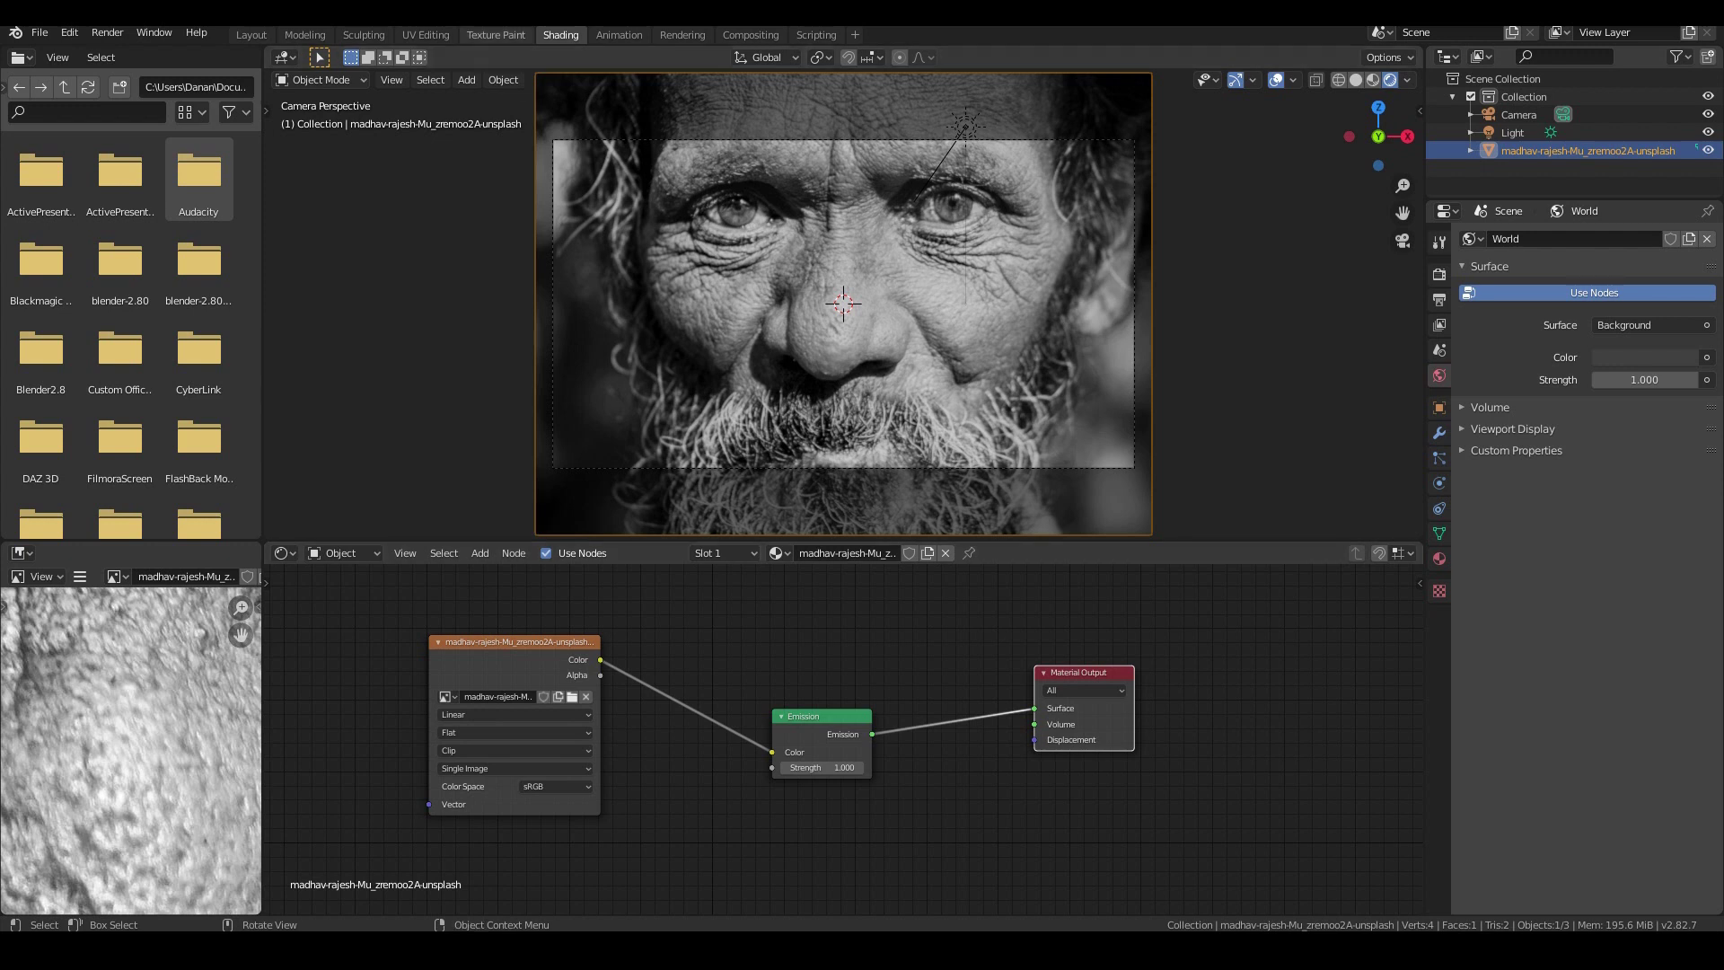
left_click(495, 34)
scroll(449, 423, "down", 3)
scroll(449, 424, "down", 1)
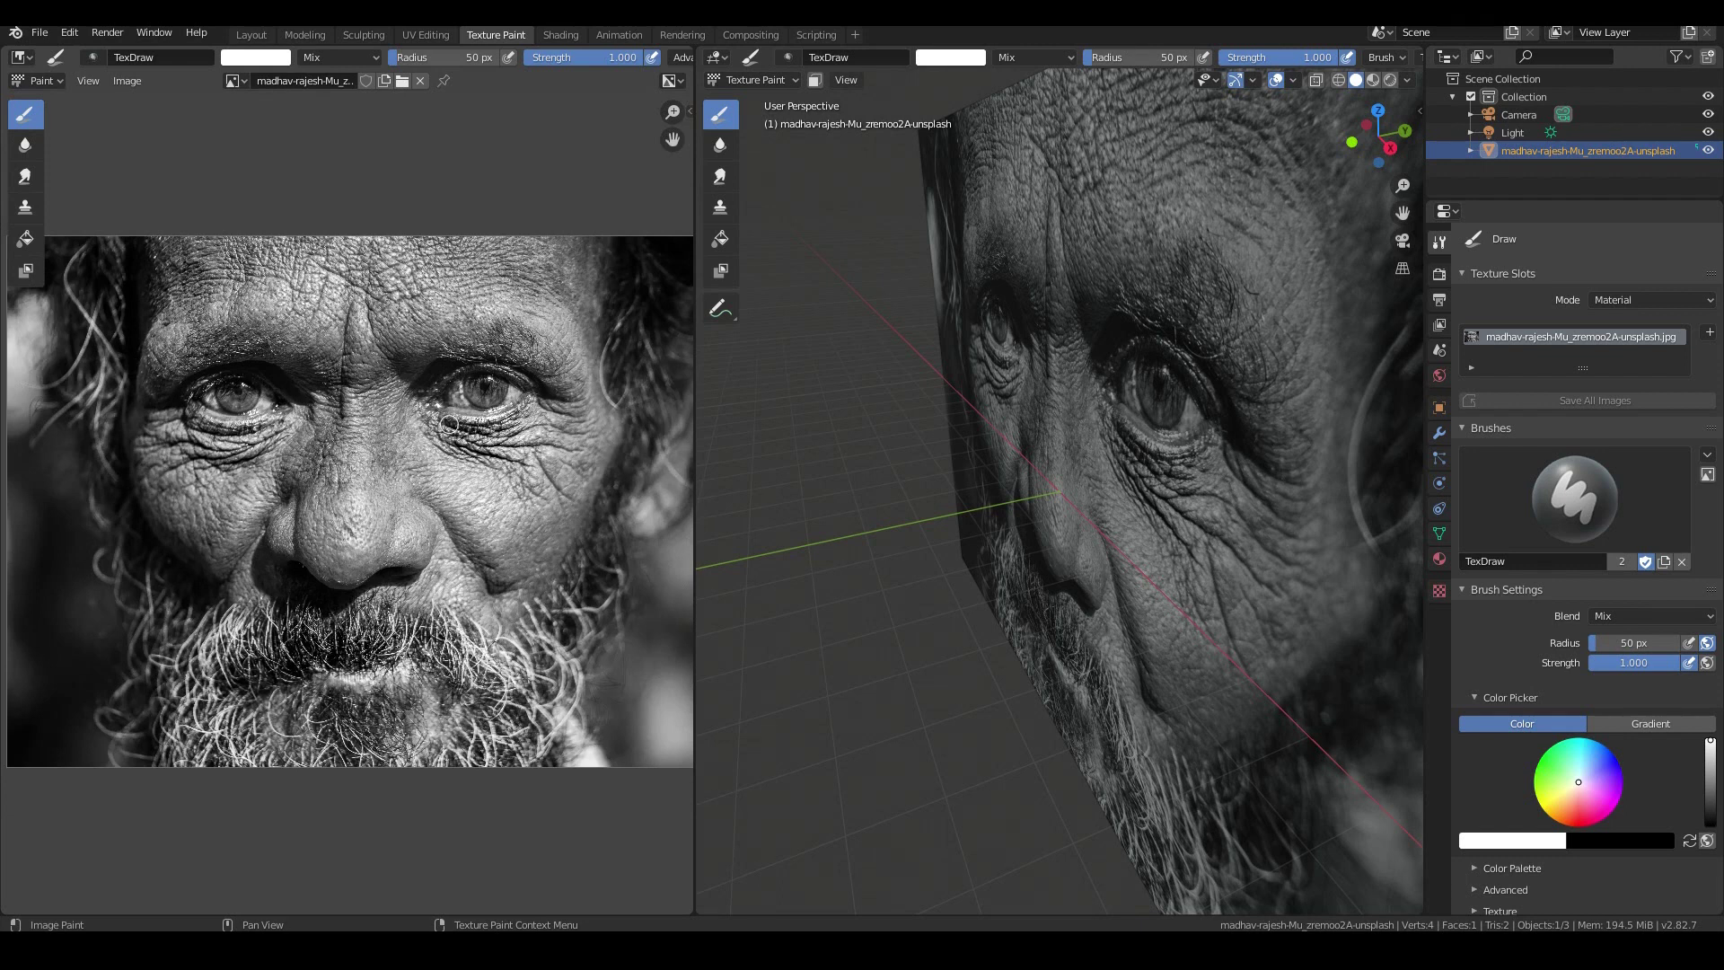
key("KP_0")
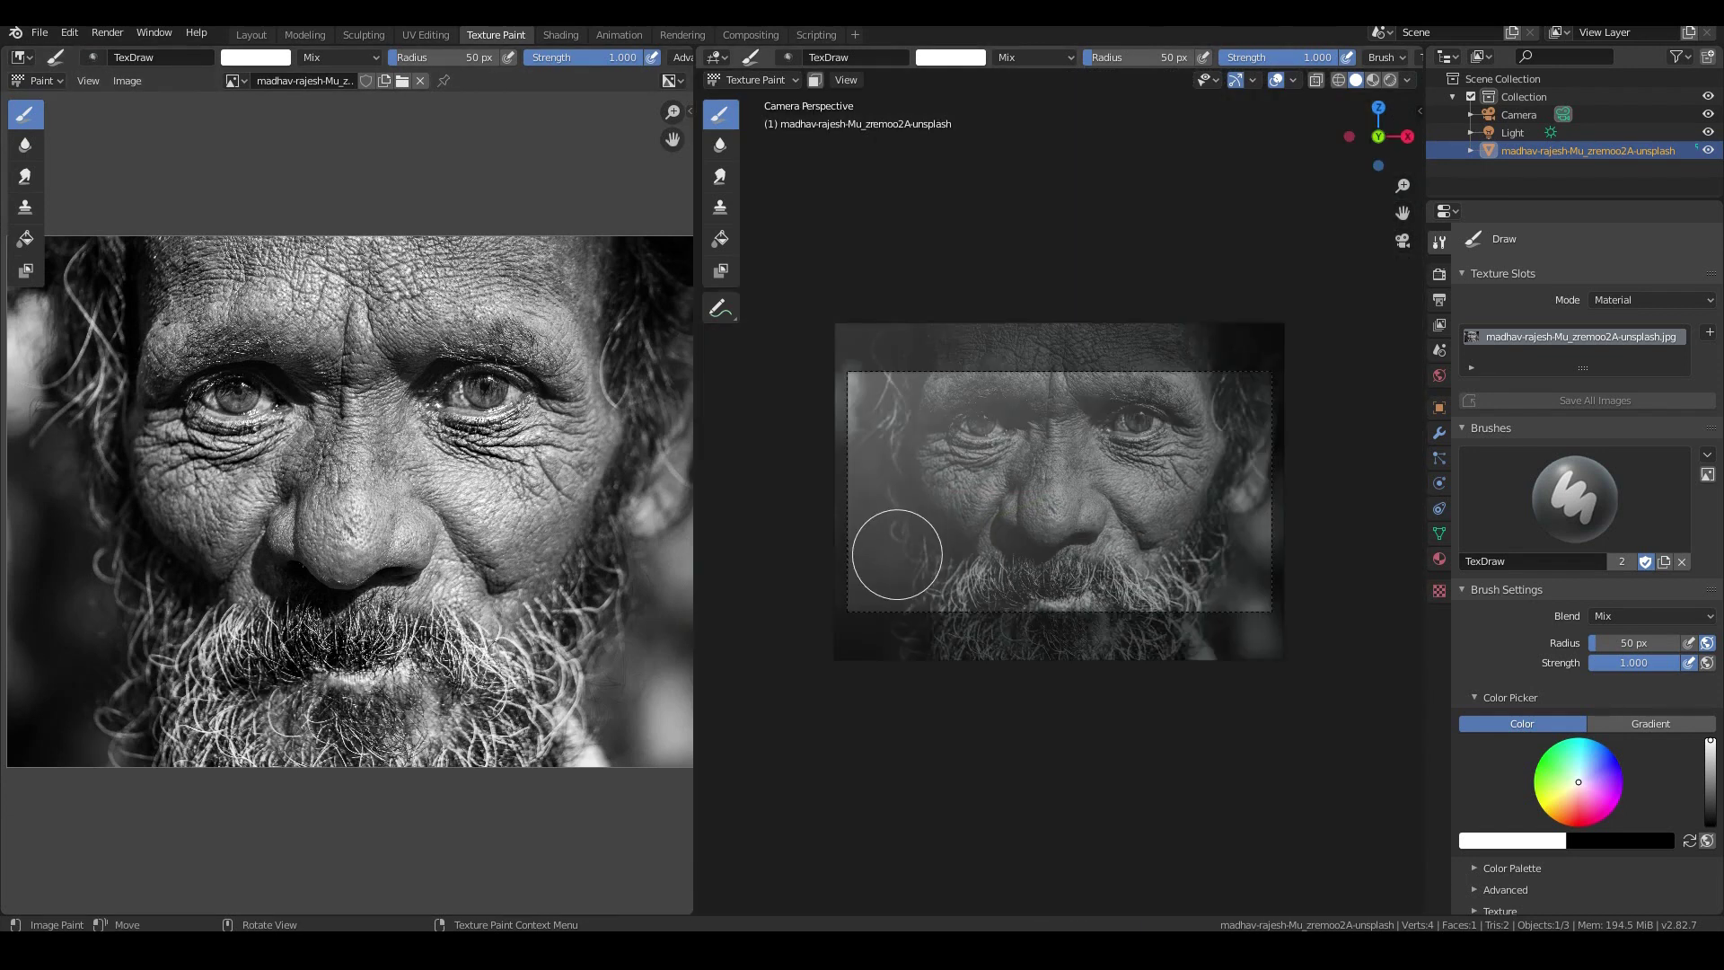
scroll(897, 554, "up", 2)
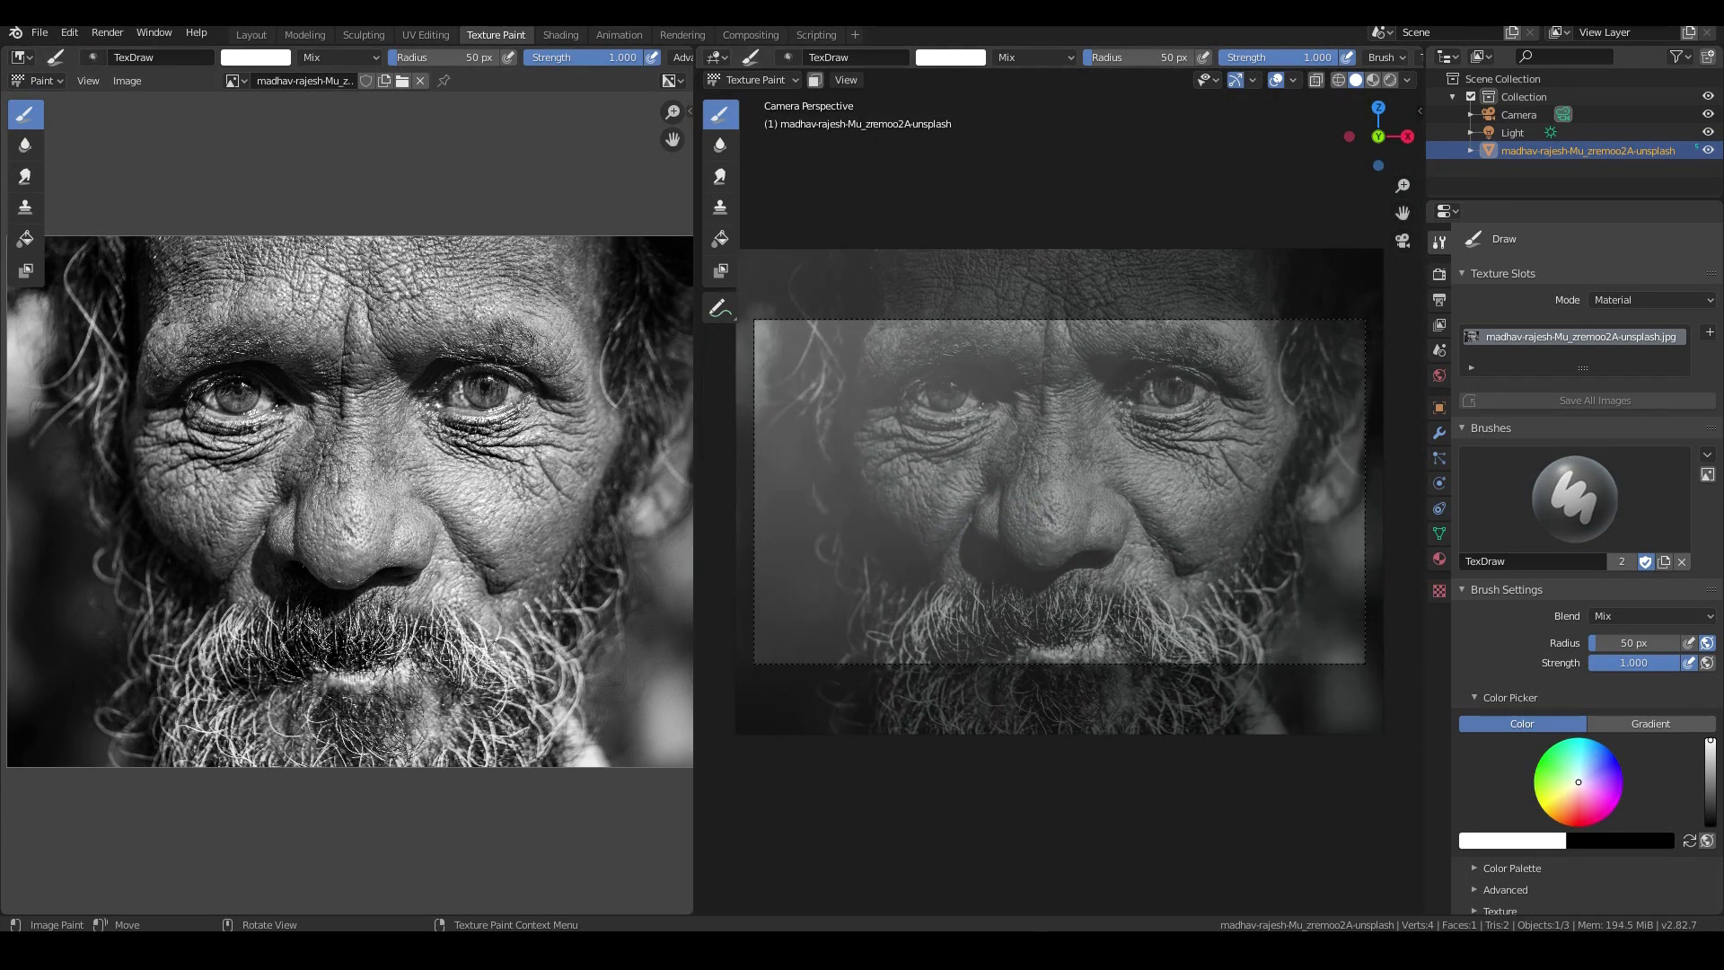
left_click(1373, 79)
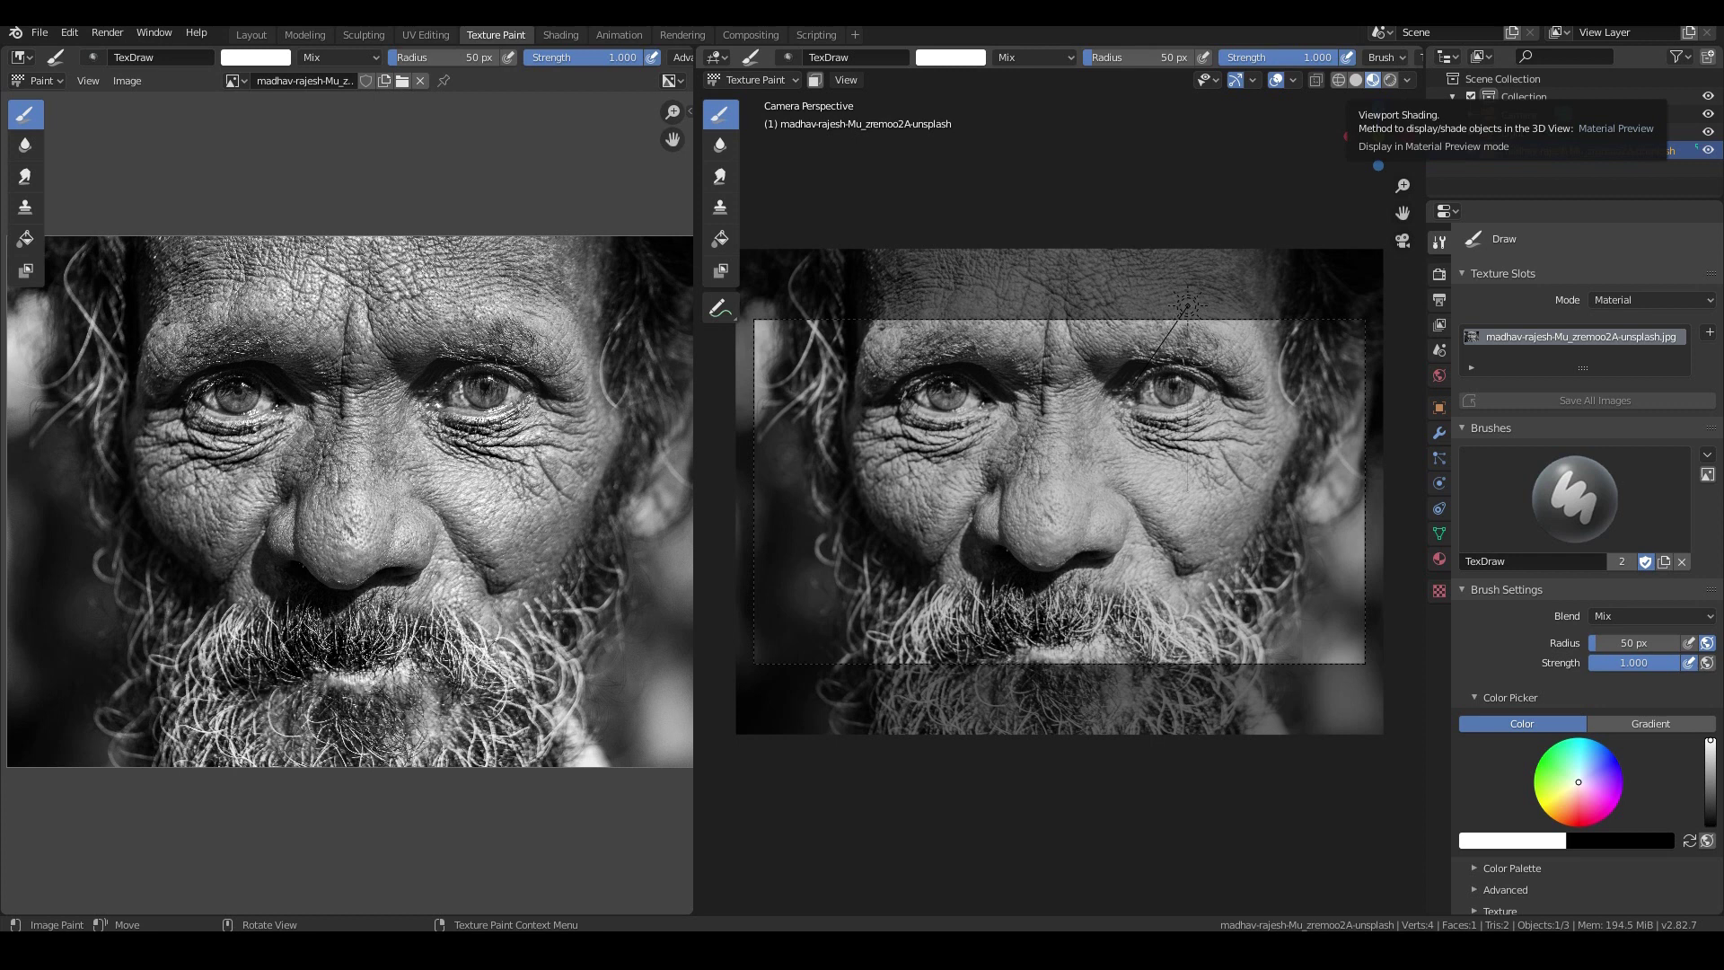
scroll(1233, 503, "up", 2)
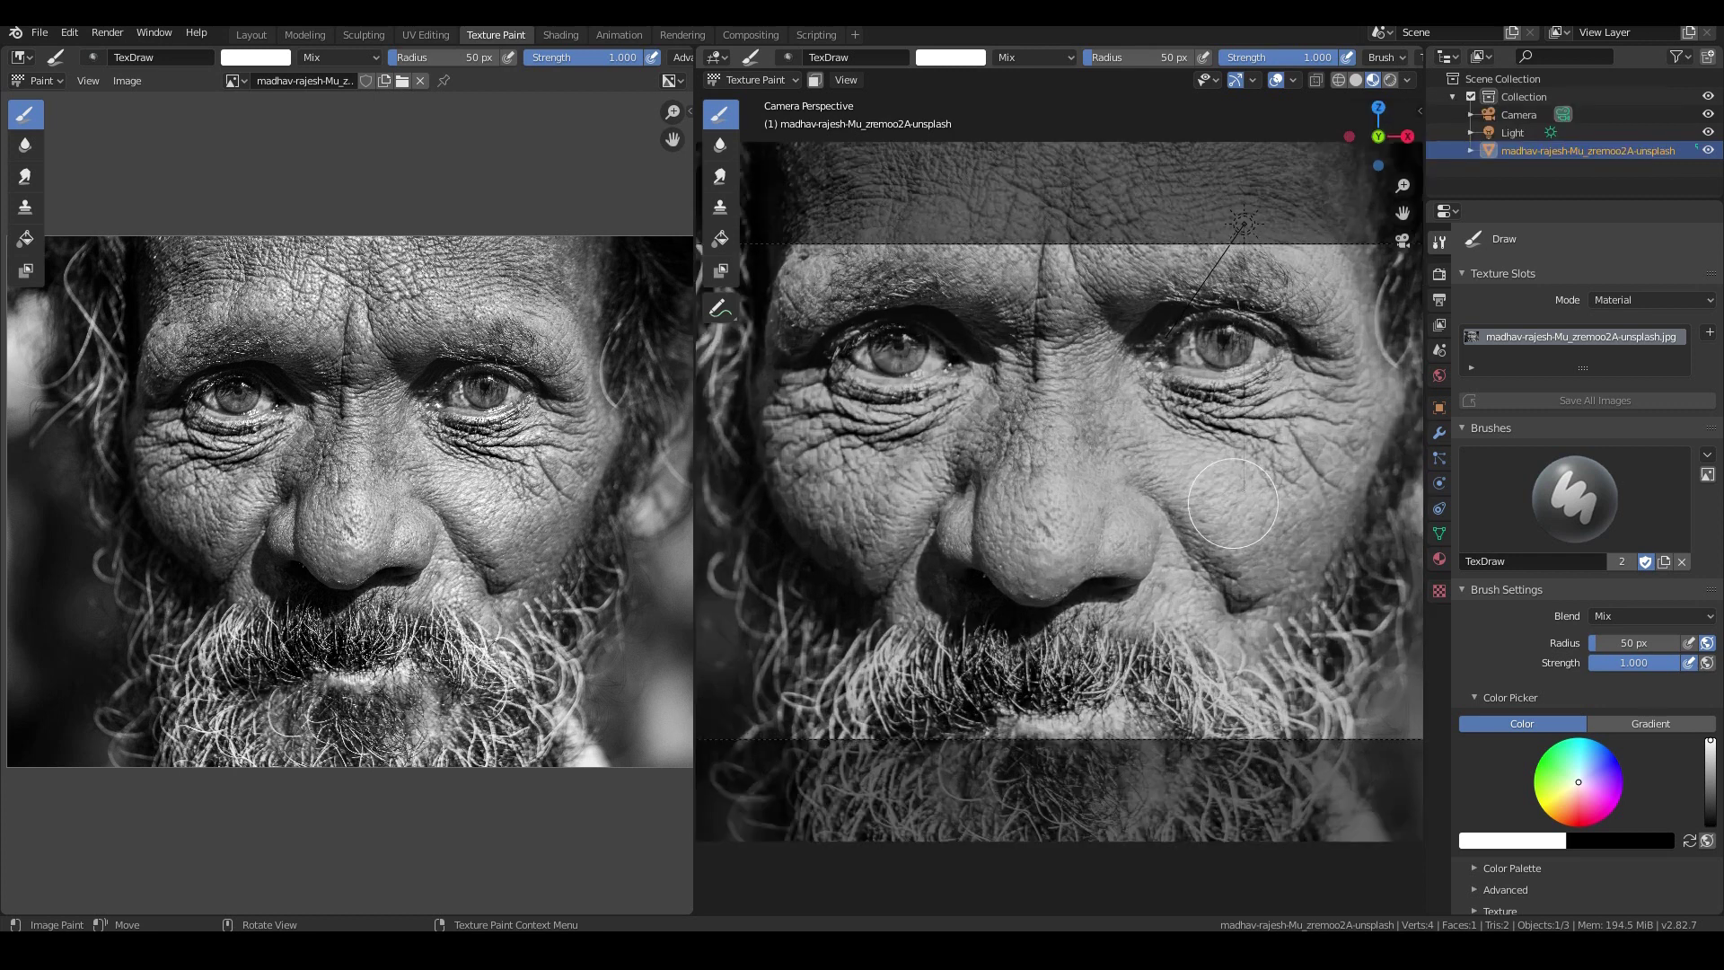
scroll(1233, 503, "up", 1)
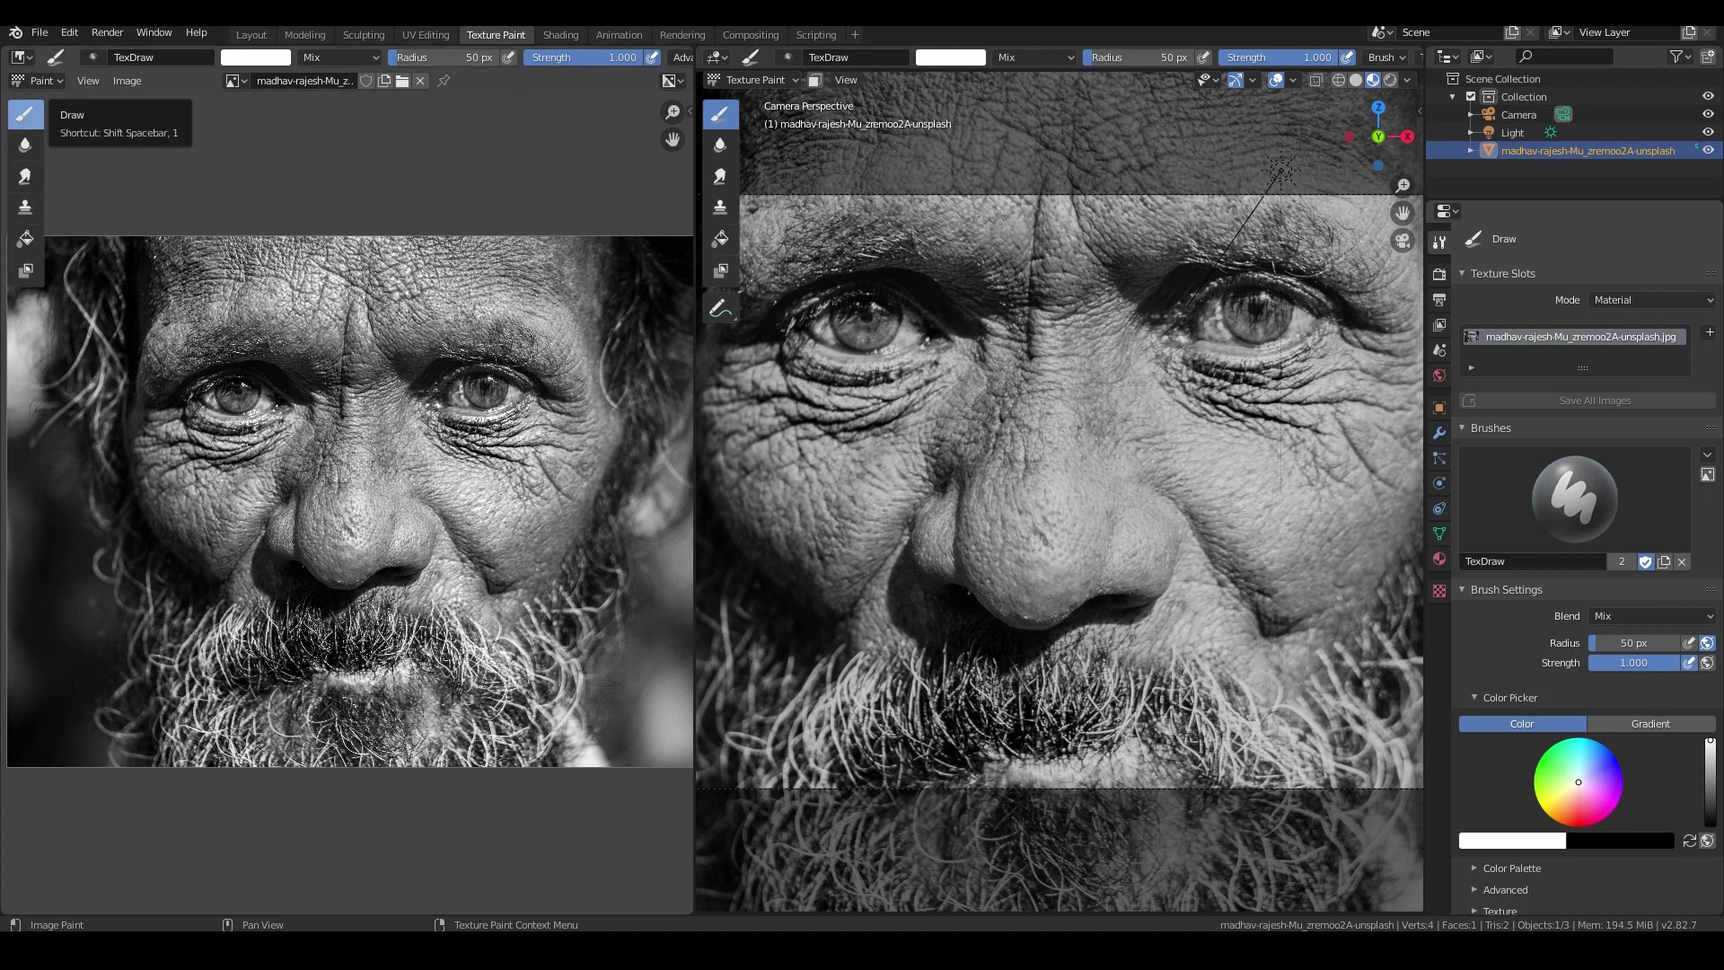
- Paint a white zigzag stroke with the 50 px TexDraw brush on the portrait image, from the forehead to the cheek
mouse_move(323, 279)
left_mouse_down()
mouse_move(386, 276)
mouse_move(364, 377)
mouse_move(485, 512)
left_mouse_up()
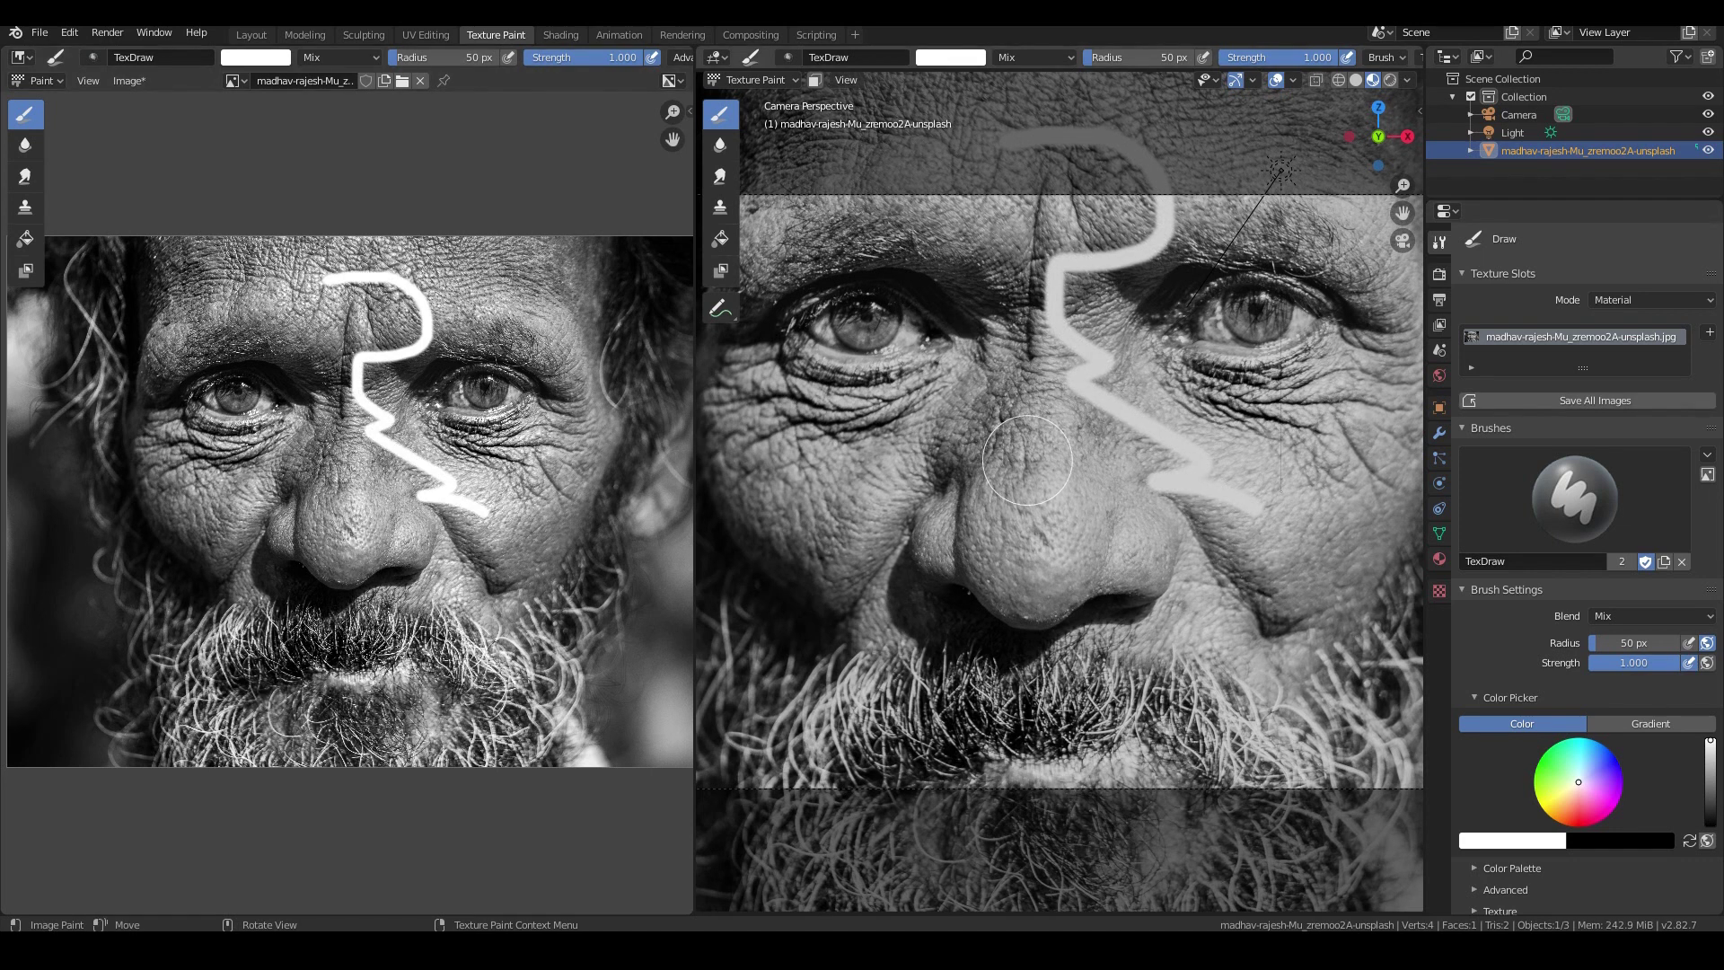
- Undo the zigzag stroke, then try white 50 px strokes over the face and both eyes and undo them
key("ctrl+z")
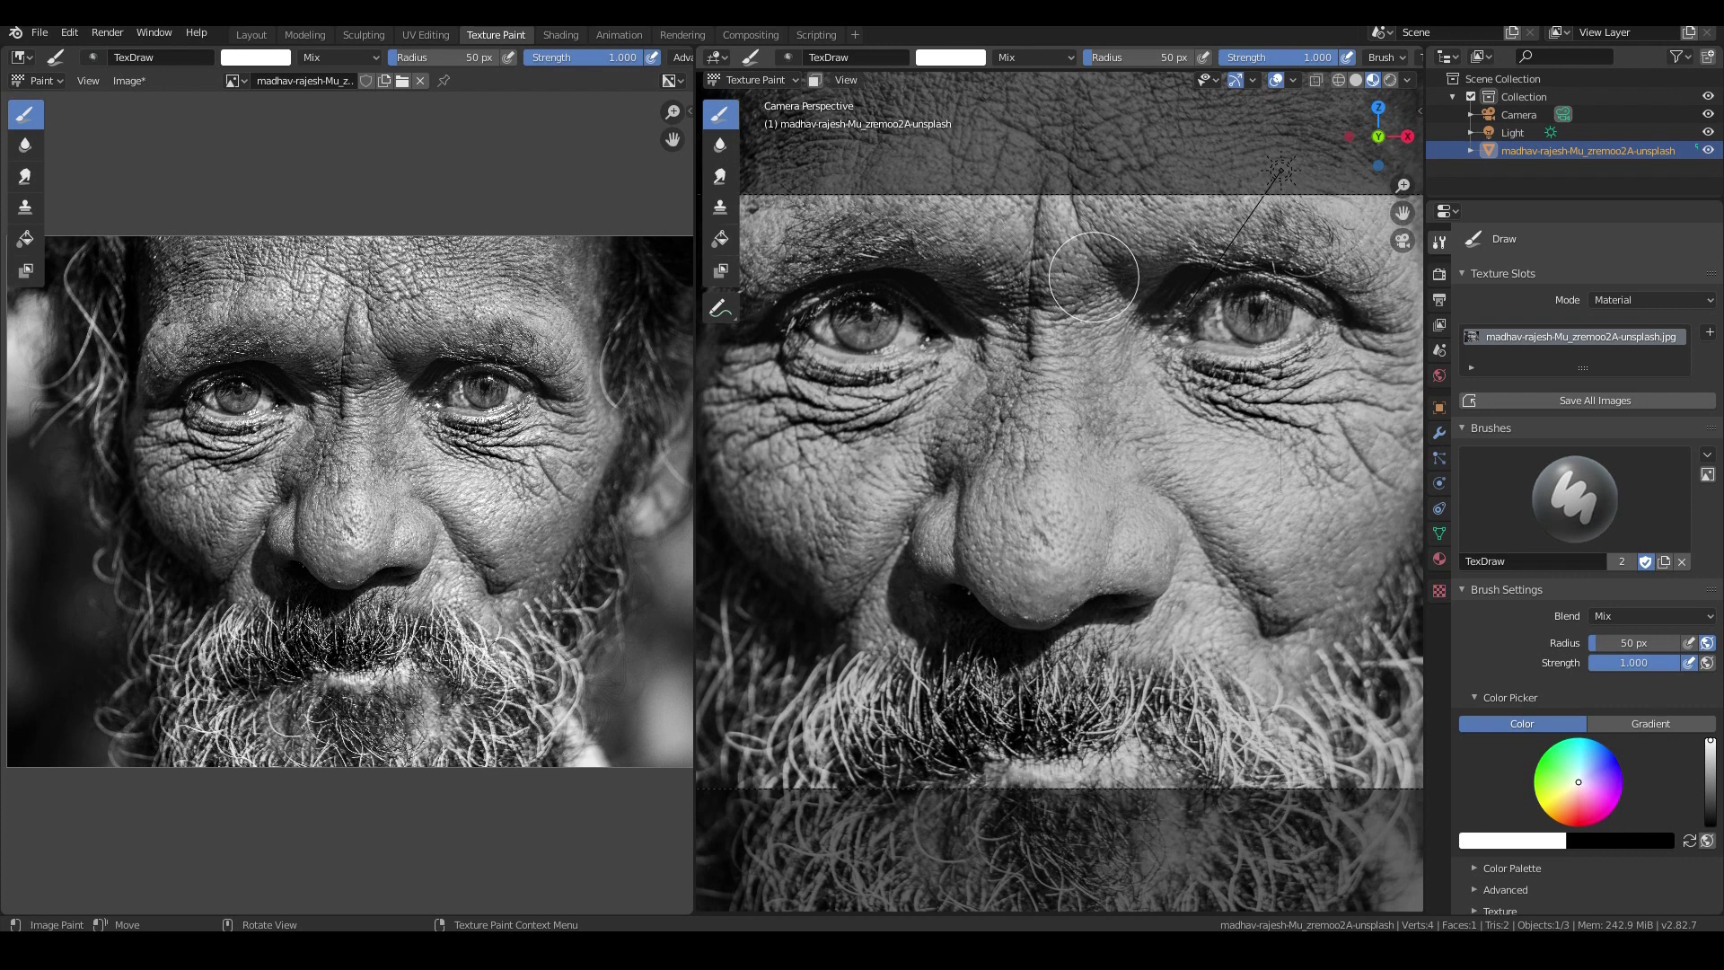
mouse_move(1091, 232)
left_mouse_down()
mouse_move(1103, 309)
mouse_move(1194, 431)
mouse_move(1252, 447)
left_mouse_up()
key("ctrl+z")
left_click_drag(1250, 315, 1257, 313)
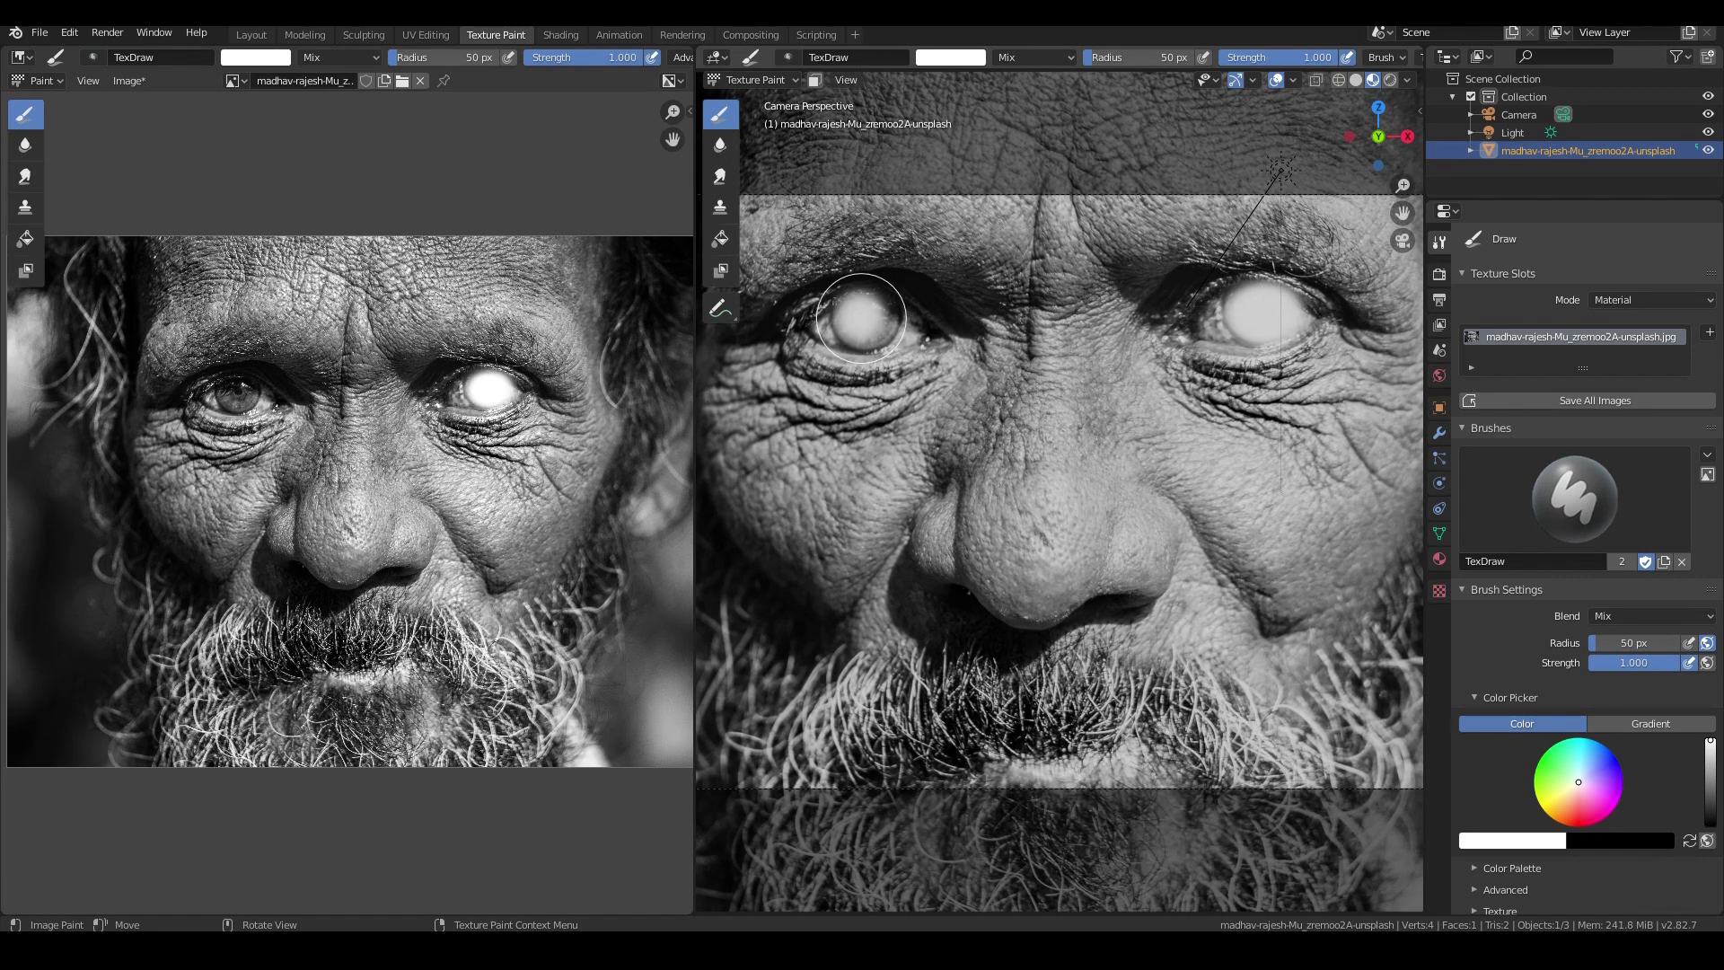
key("ctrl+z")
- Try white strokes on the cheek and forehead with brush radii up to 434 px, and undo them all
left_click_drag(1103, 404, 1270, 480)
key("f")
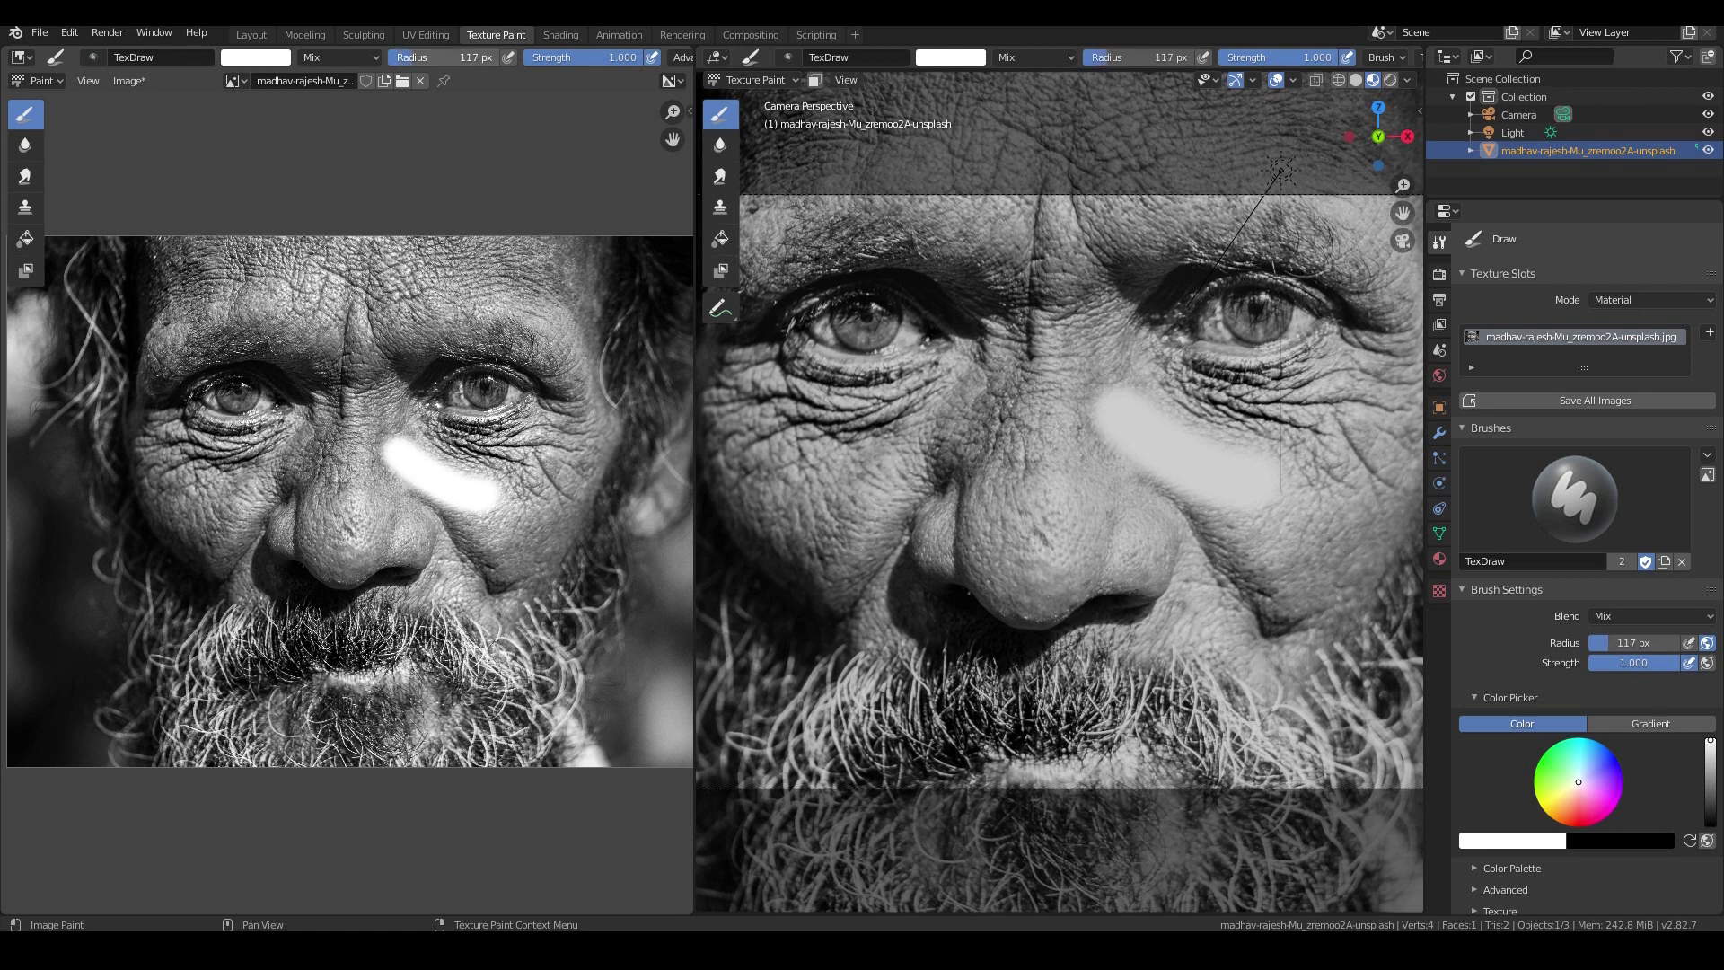
left_click_drag(438, 297, 481, 293)
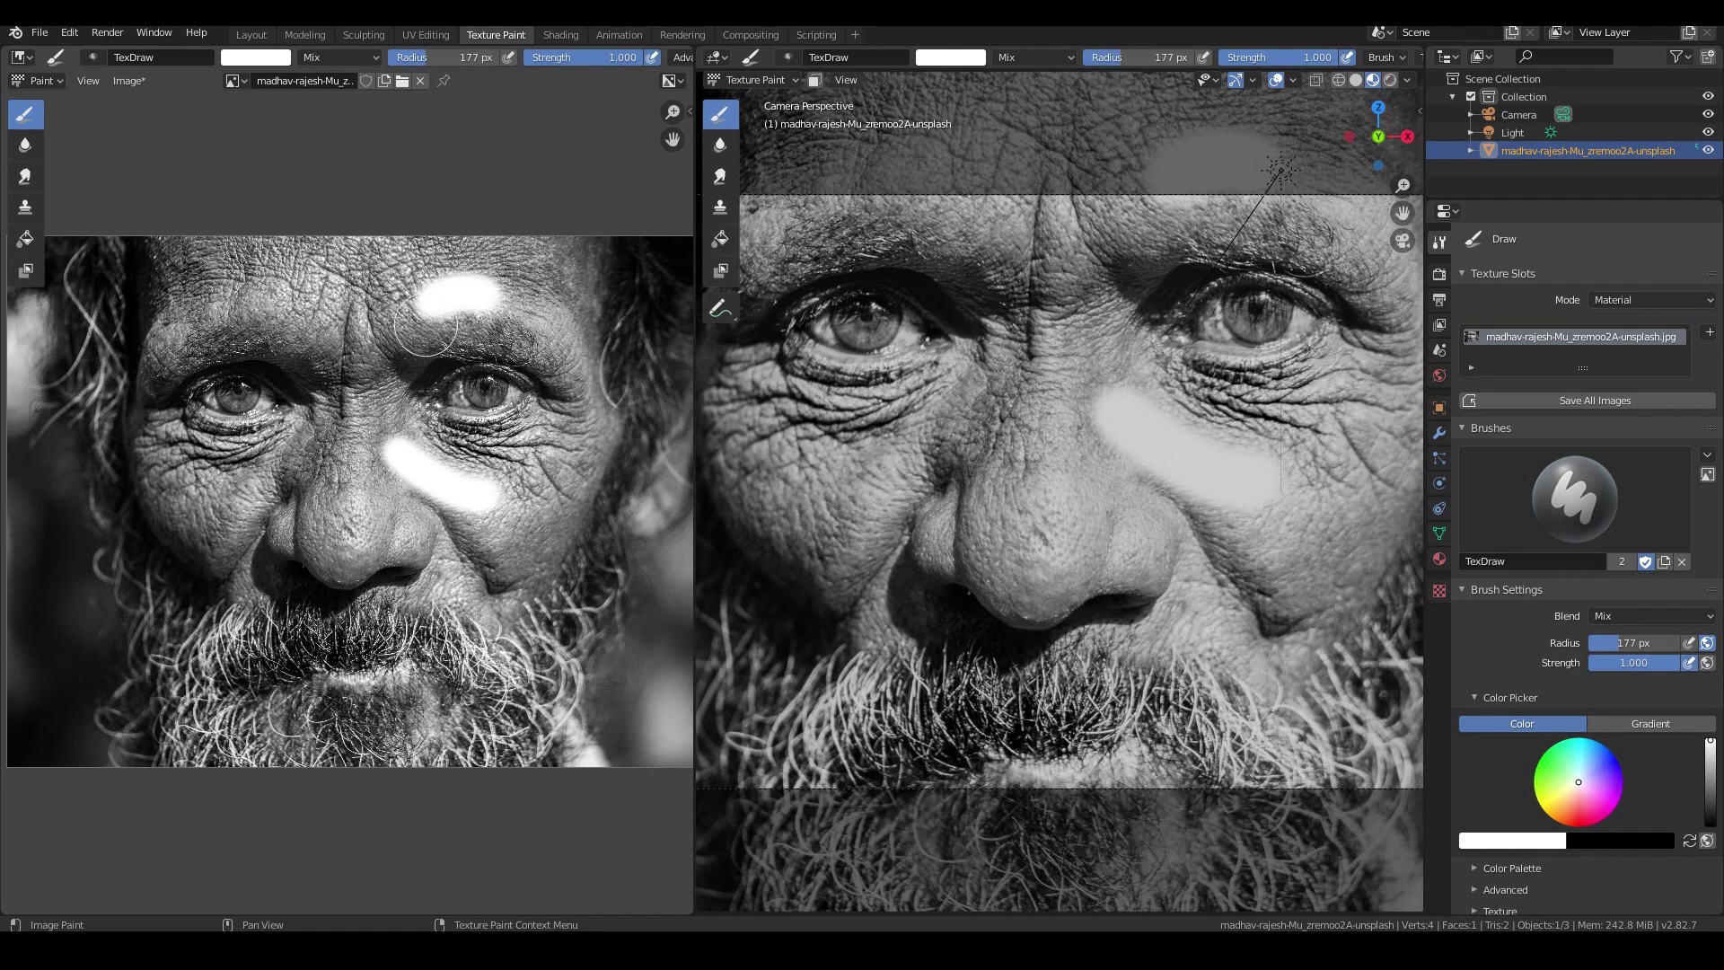
left_click_drag(428, 57, 483, 57)
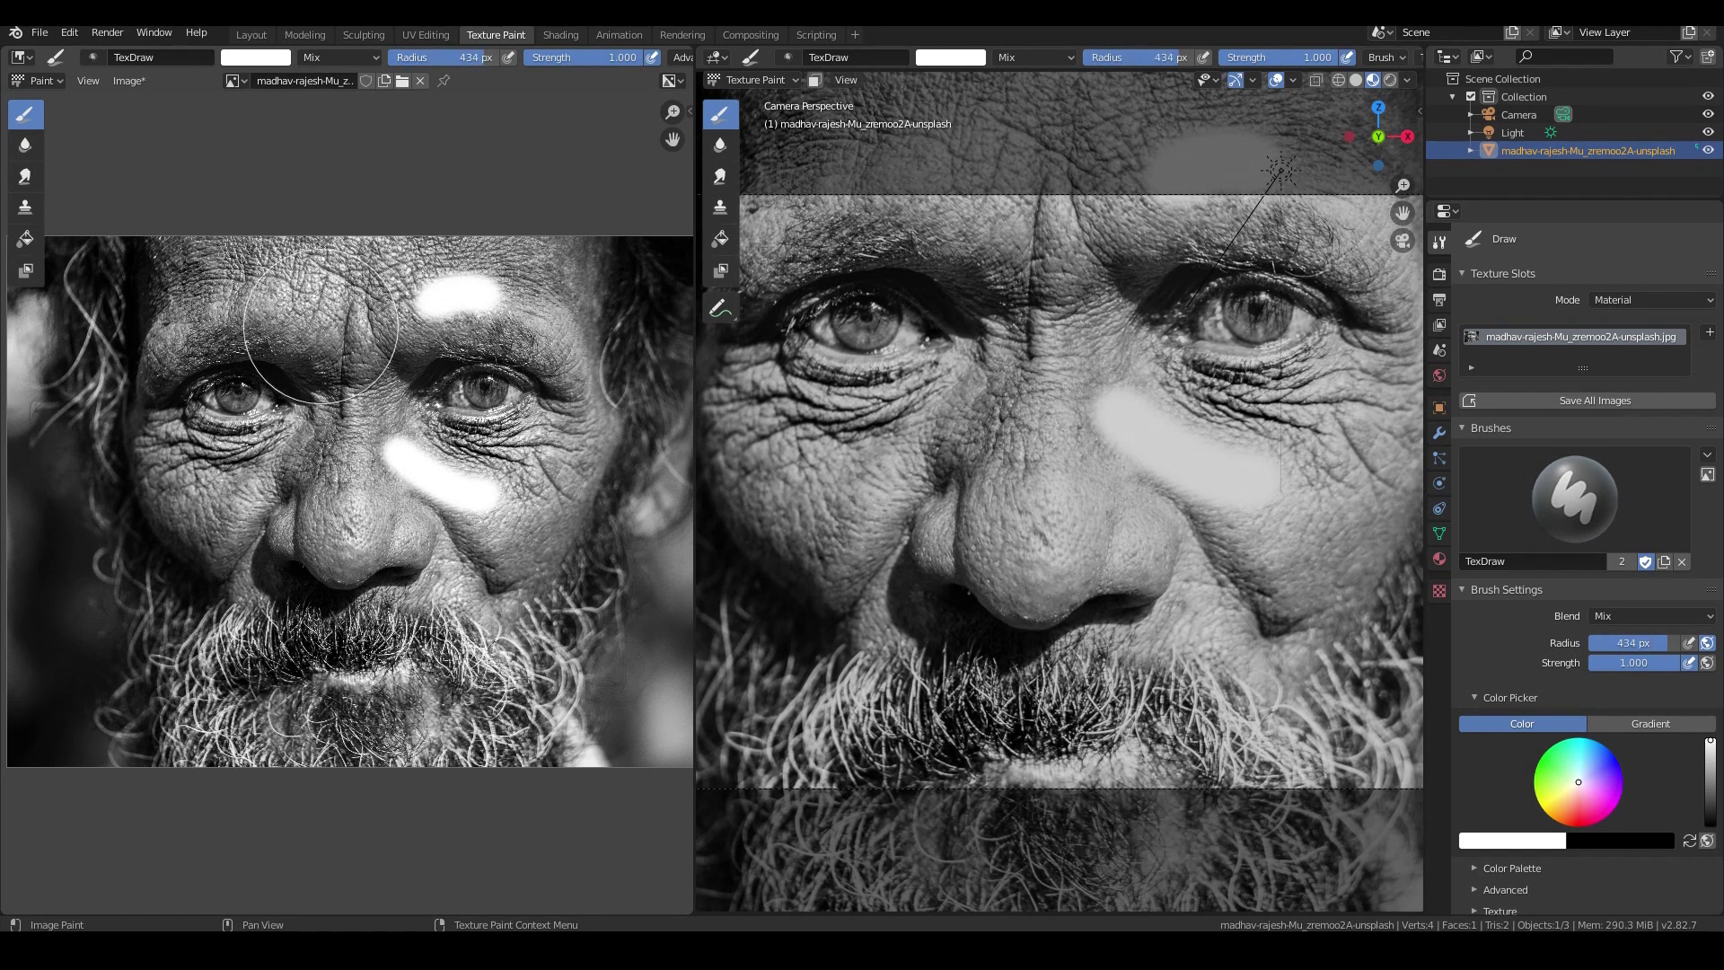
left_click_drag(320, 329, 353, 329)
key("ctrl+z")
key("ctrl+z")
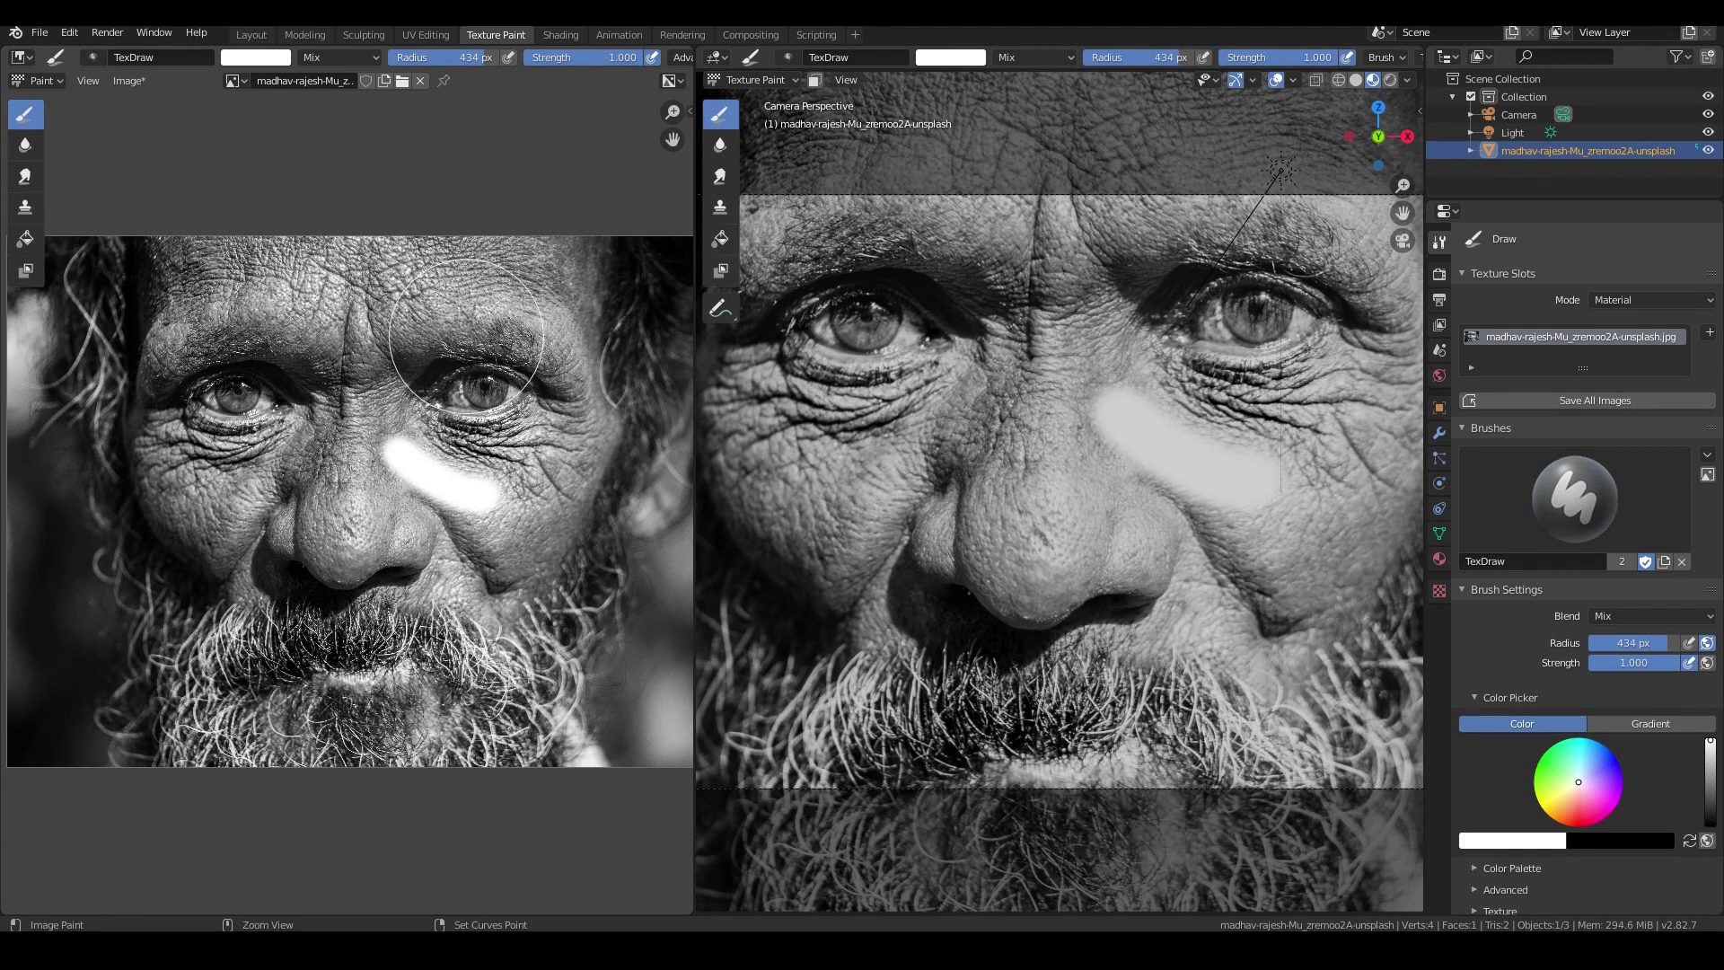
key("ctrl+z")
- Reduce the brush strength to 0.141 and set the brush radius to 91 px
left_click_drag(489, 56, 451, 56)
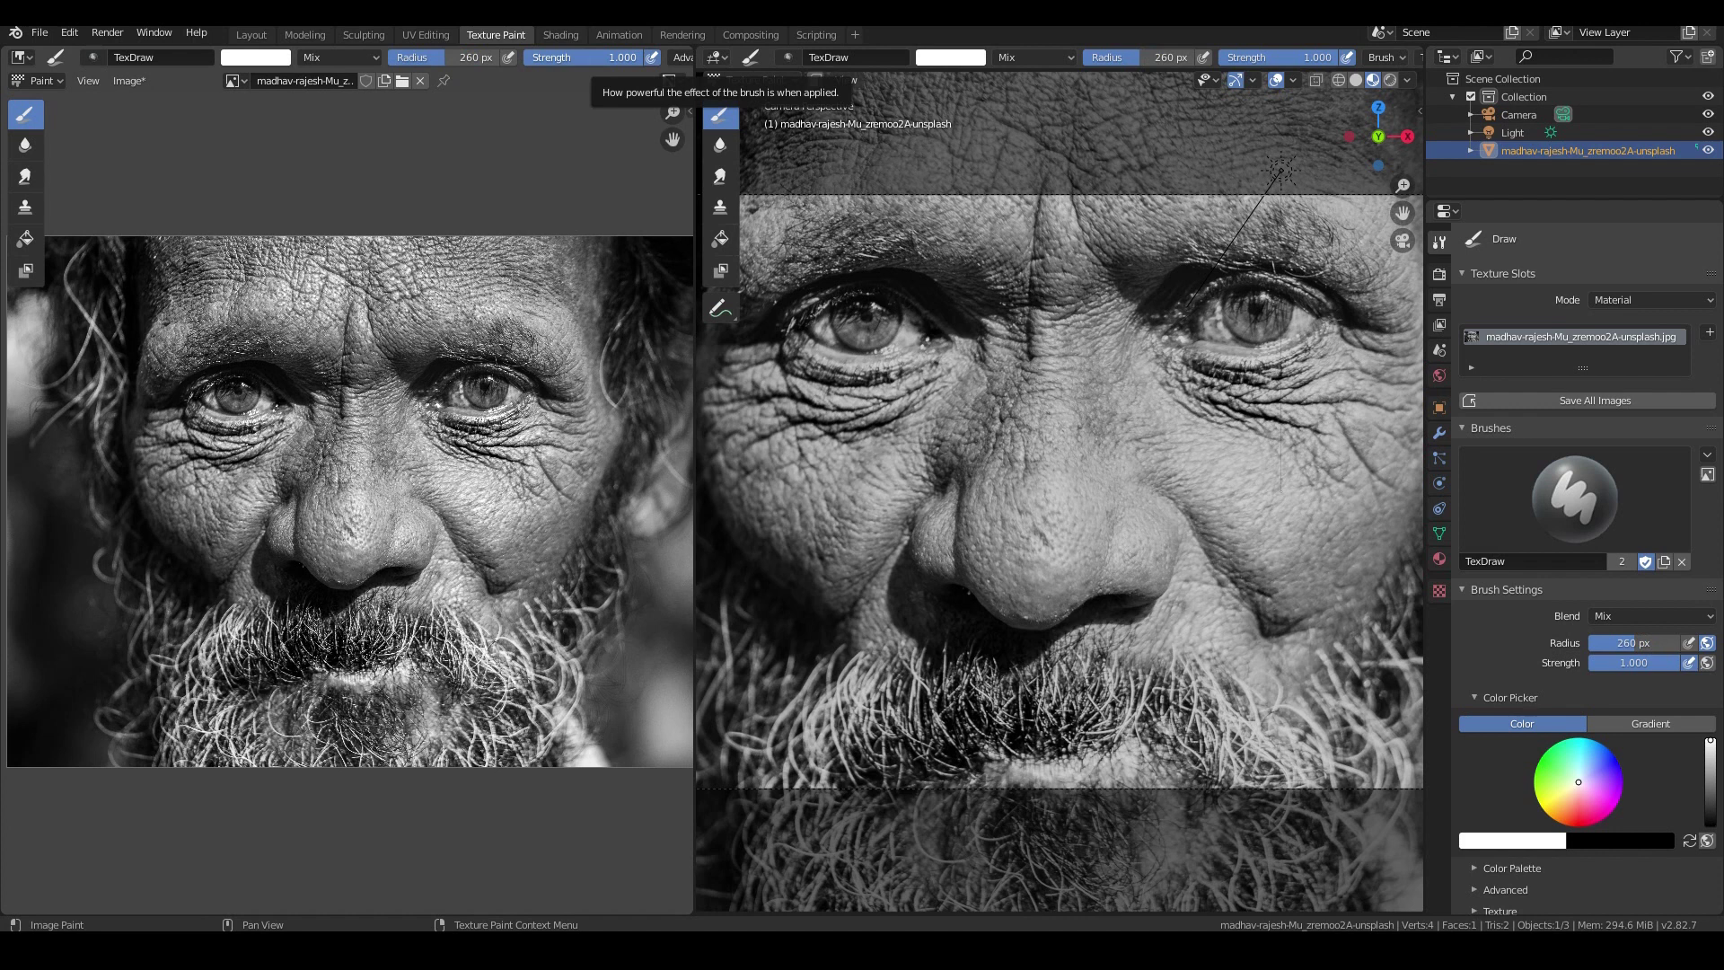
left_click_drag(611, 57, 564, 57)
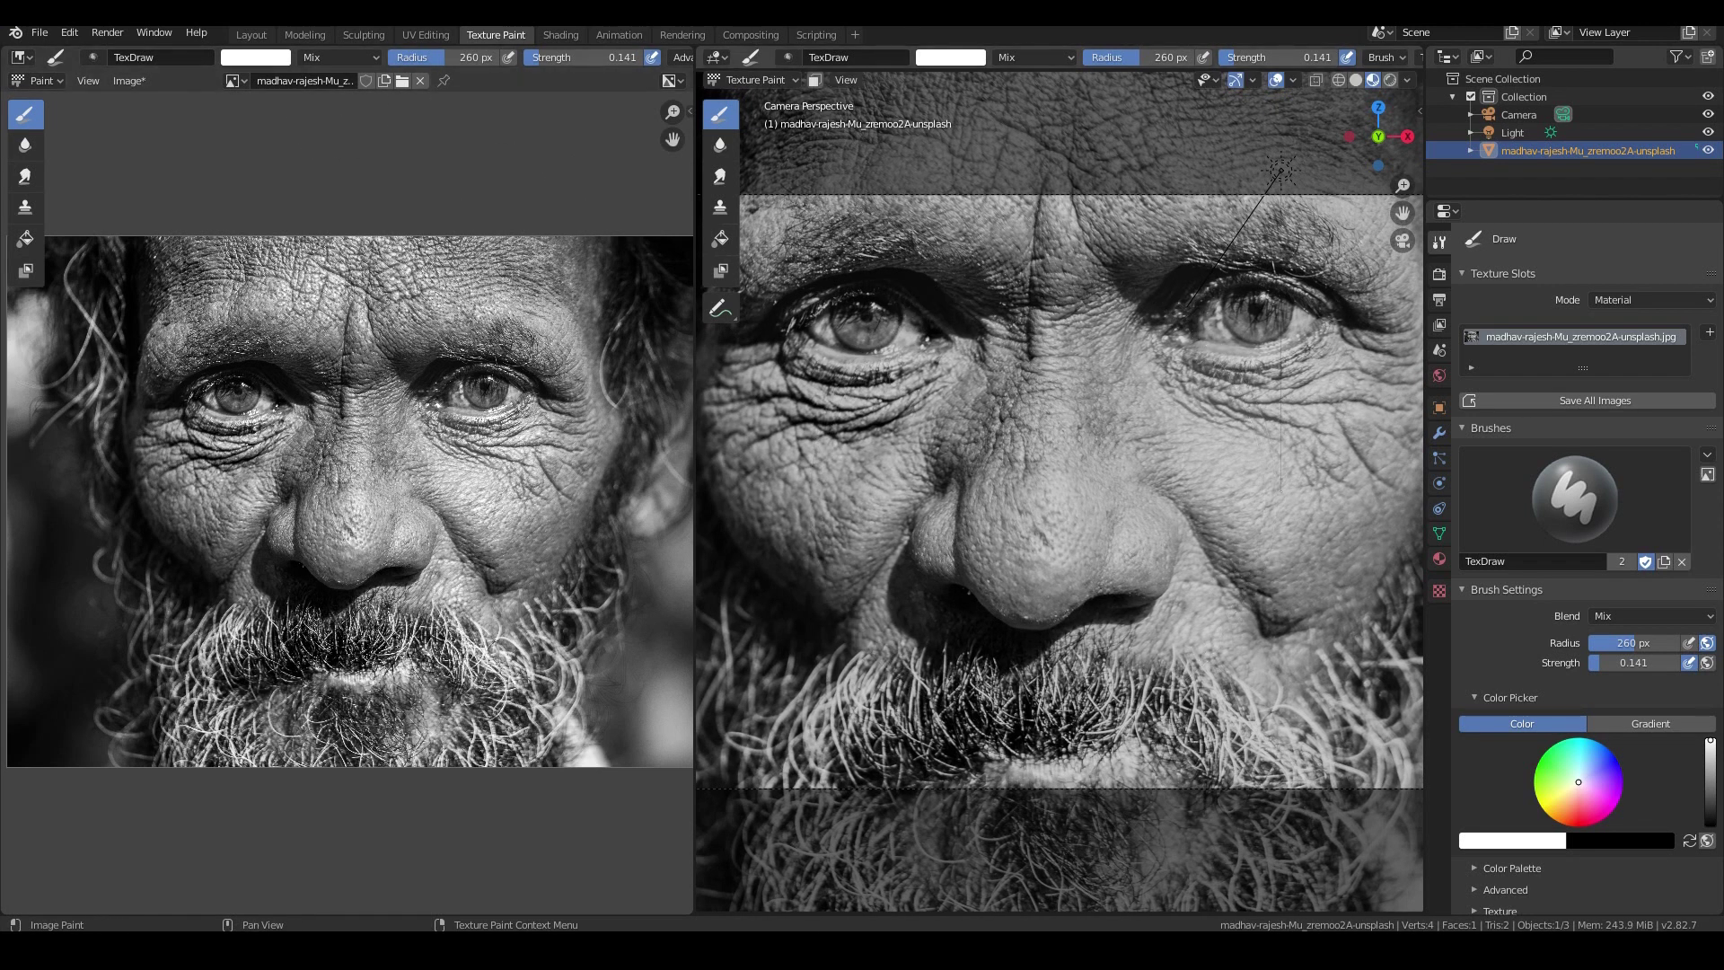
left_click_drag(444, 56, 437, 57)
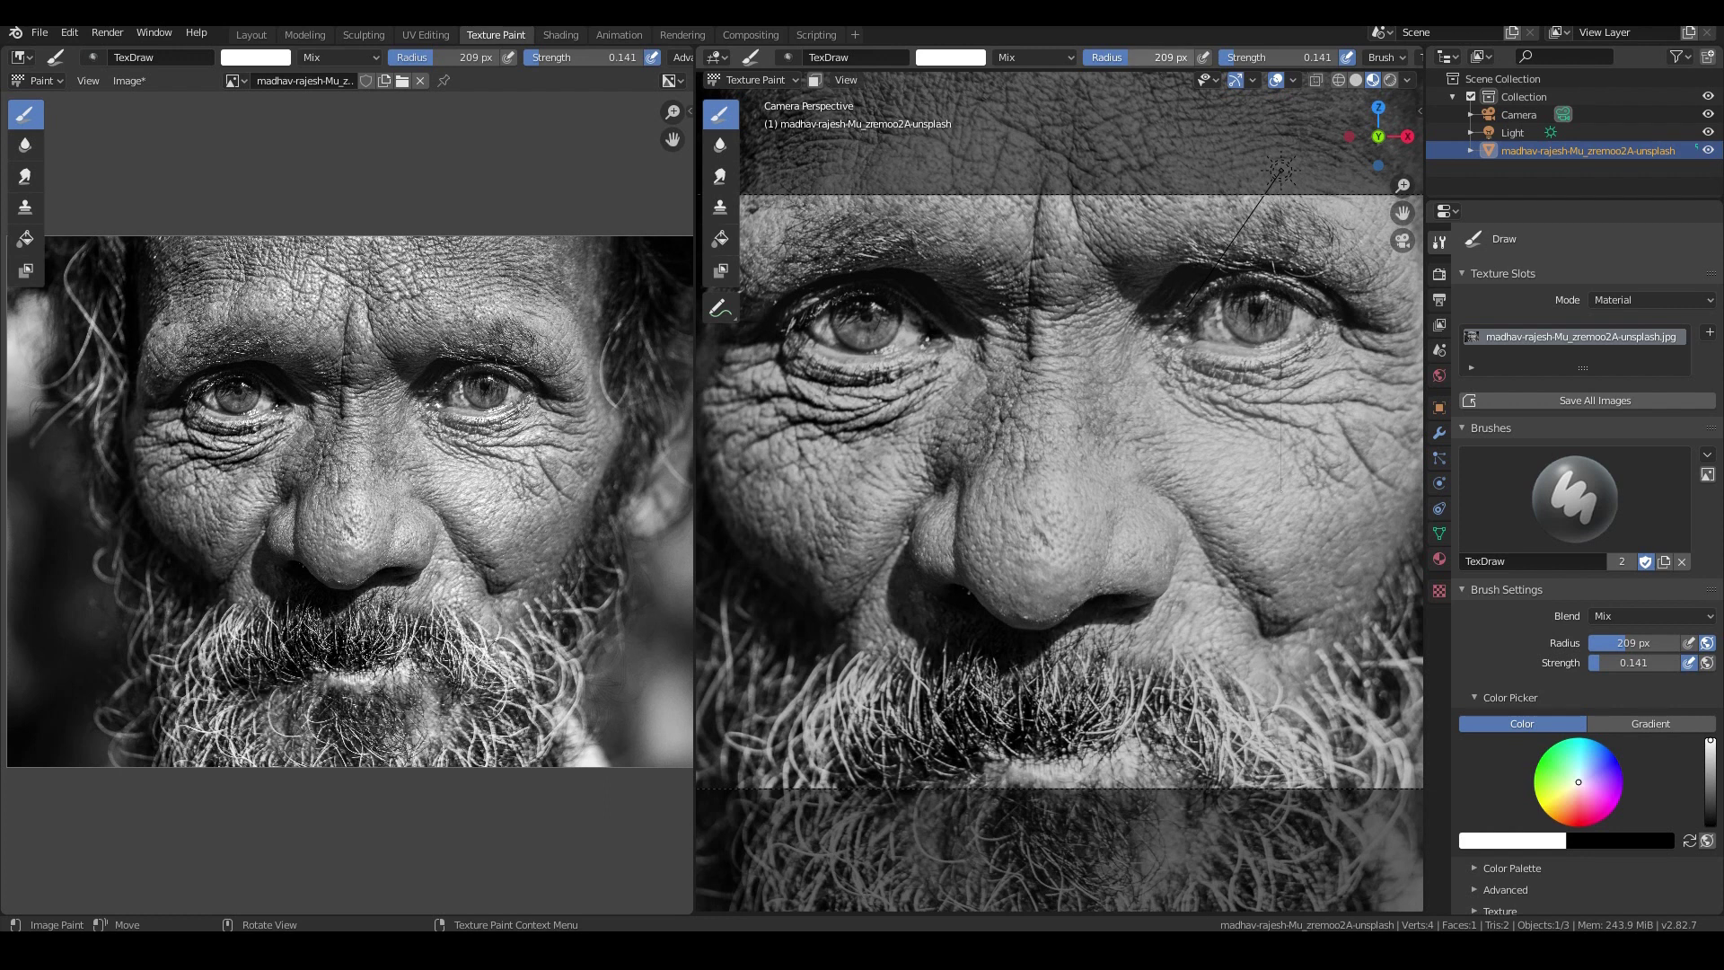
key("f")
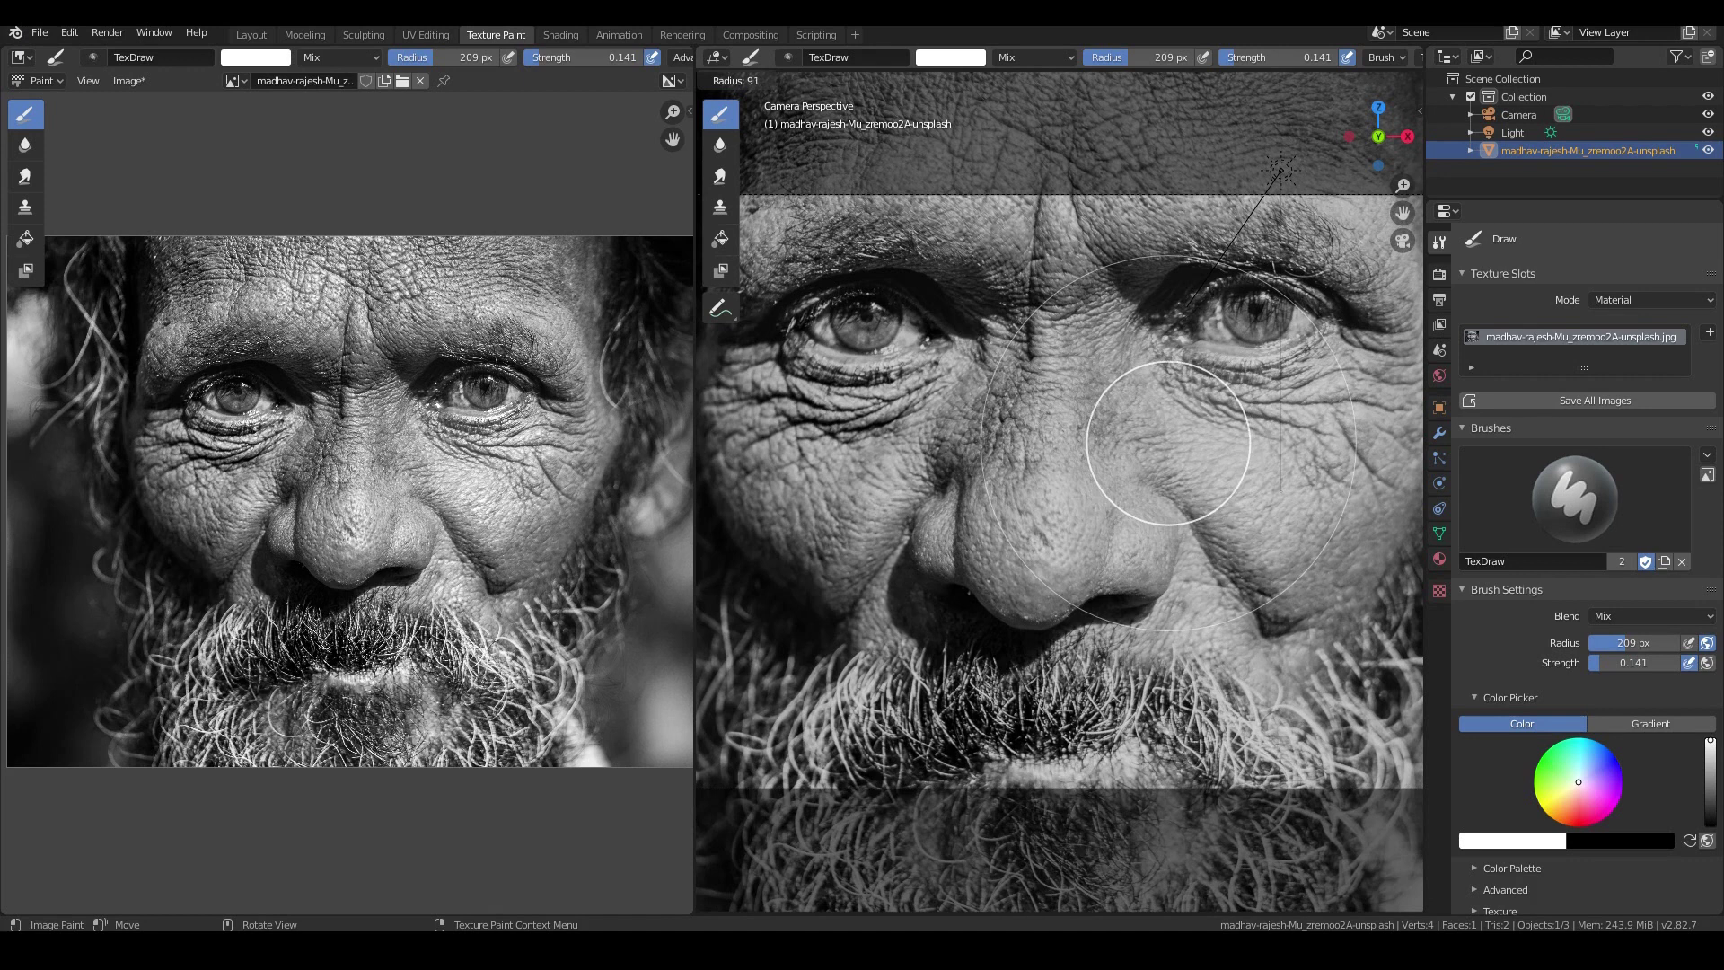
left_click(1249, 443)
- Try lightening the skin under the eye beside the nose with faint white strokes, and undo them
left_click_drag(1173, 397, 1287, 404)
left_click_drag(1235, 387, 1290, 405)
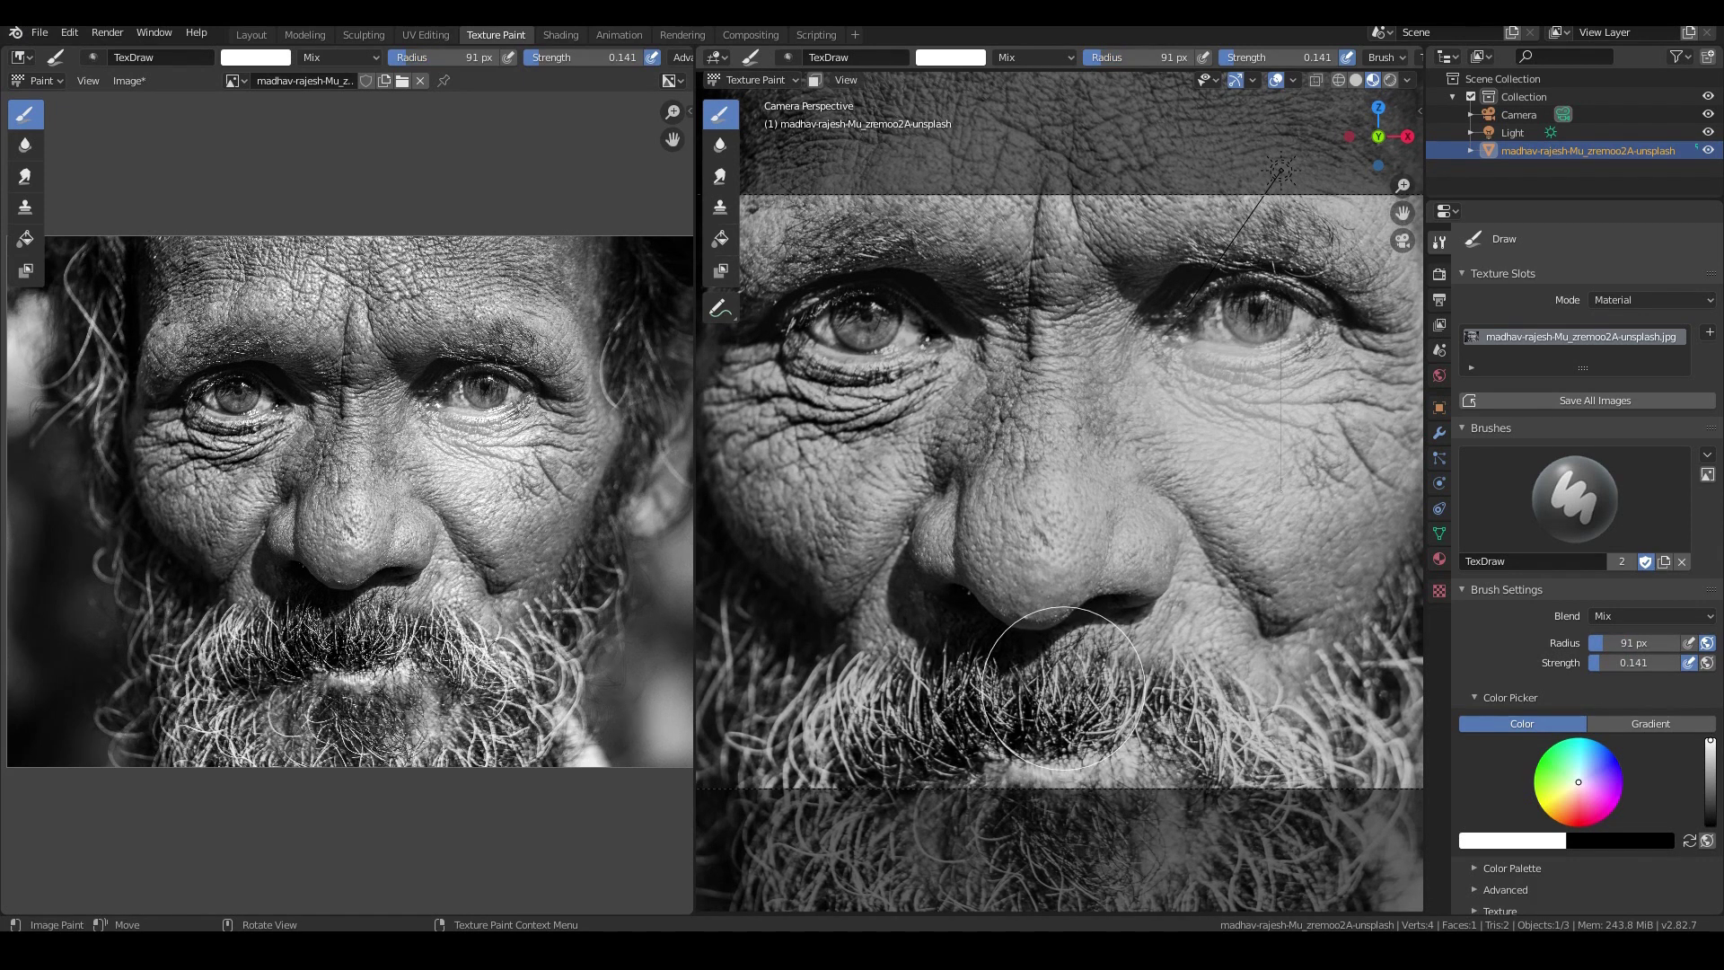
key("ctrl+z")
key("ctrl+z")
key("ctrl+z")
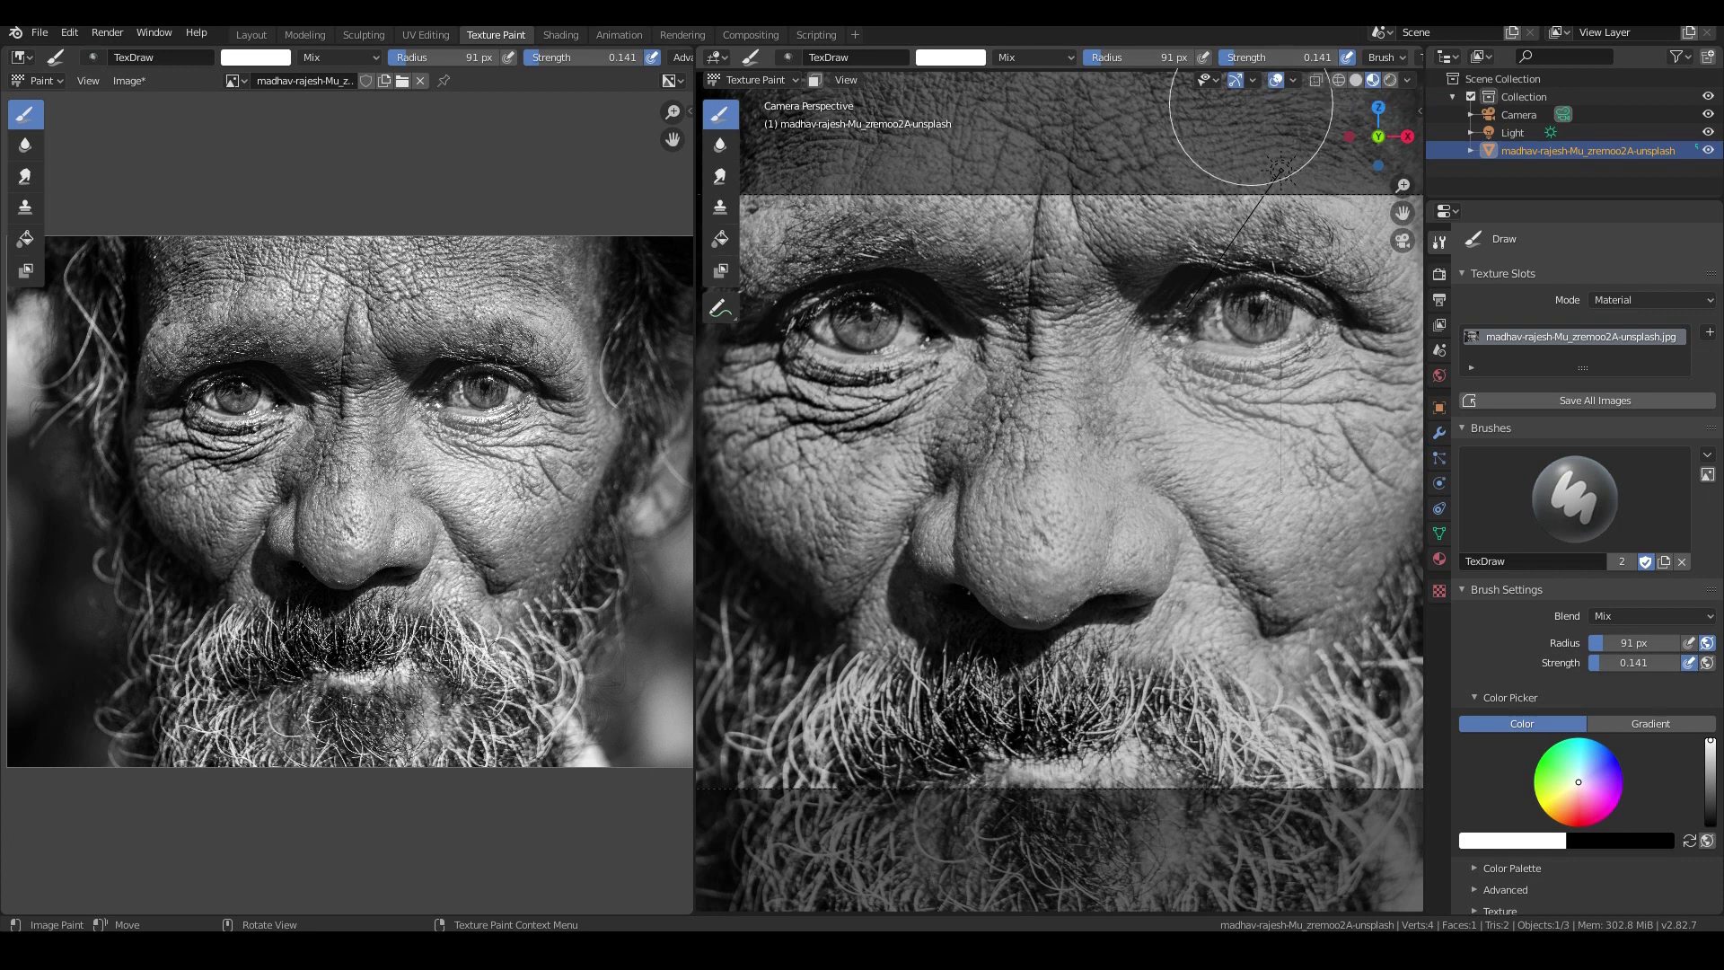
- Raise the brush strength to 0.521, try a white stroke under the same eye, and undo it
key("shift+f")
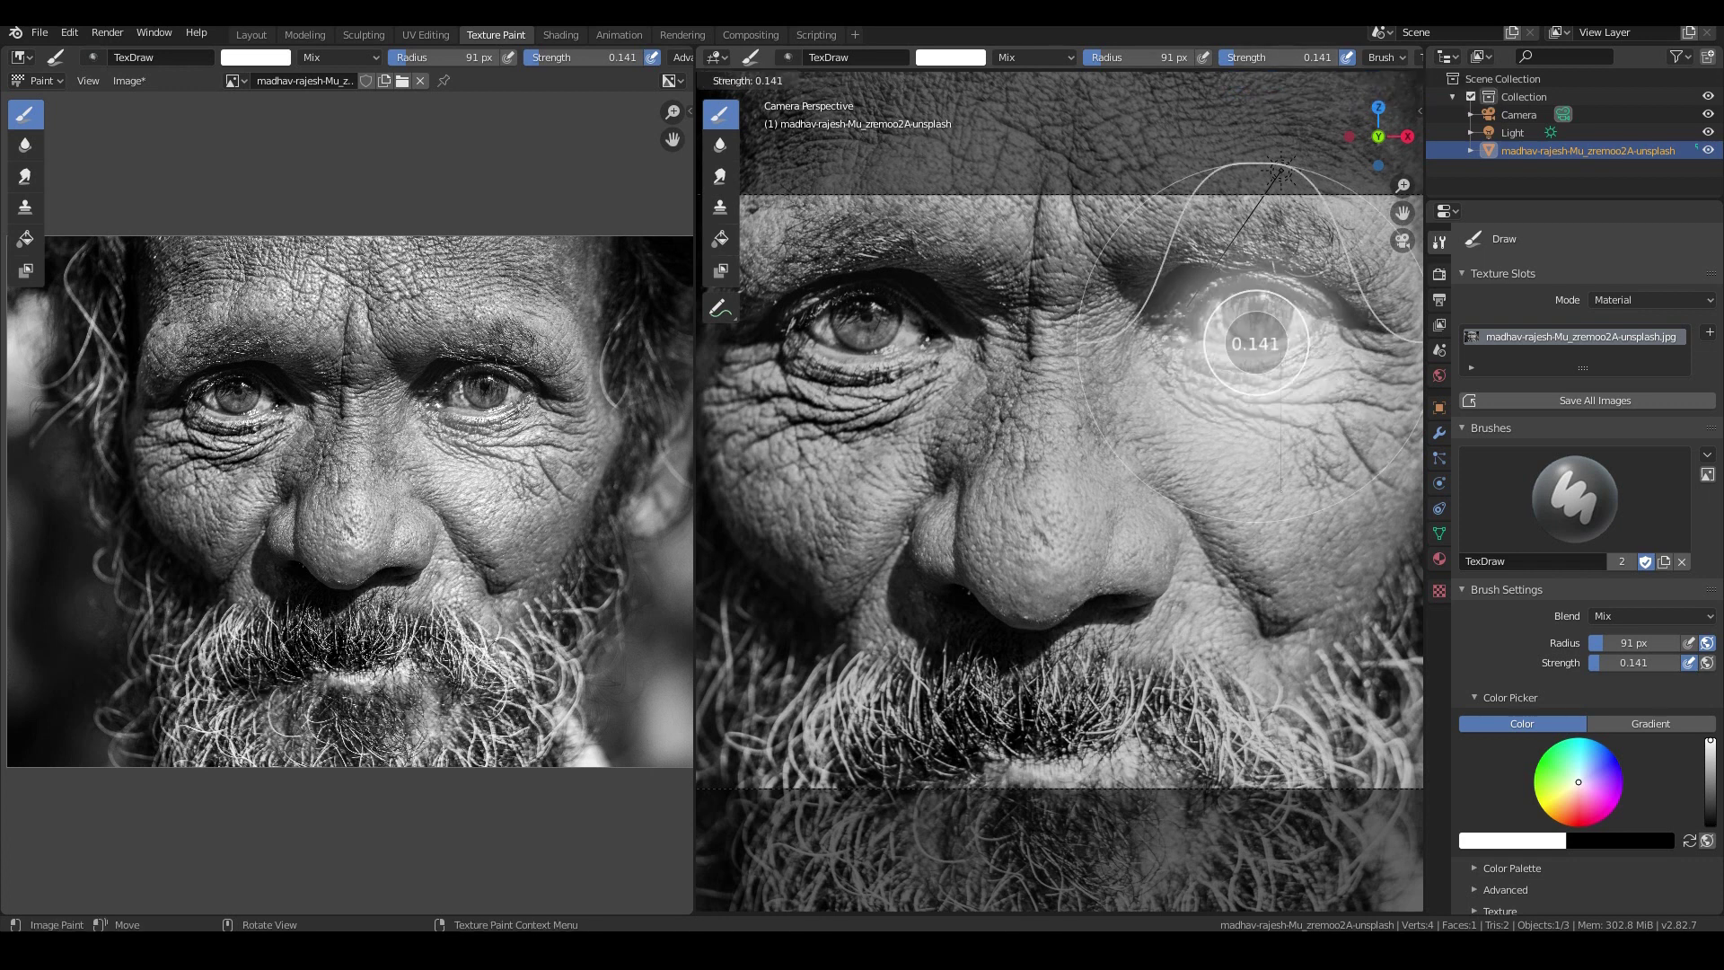
mouse_move(1357, 343)
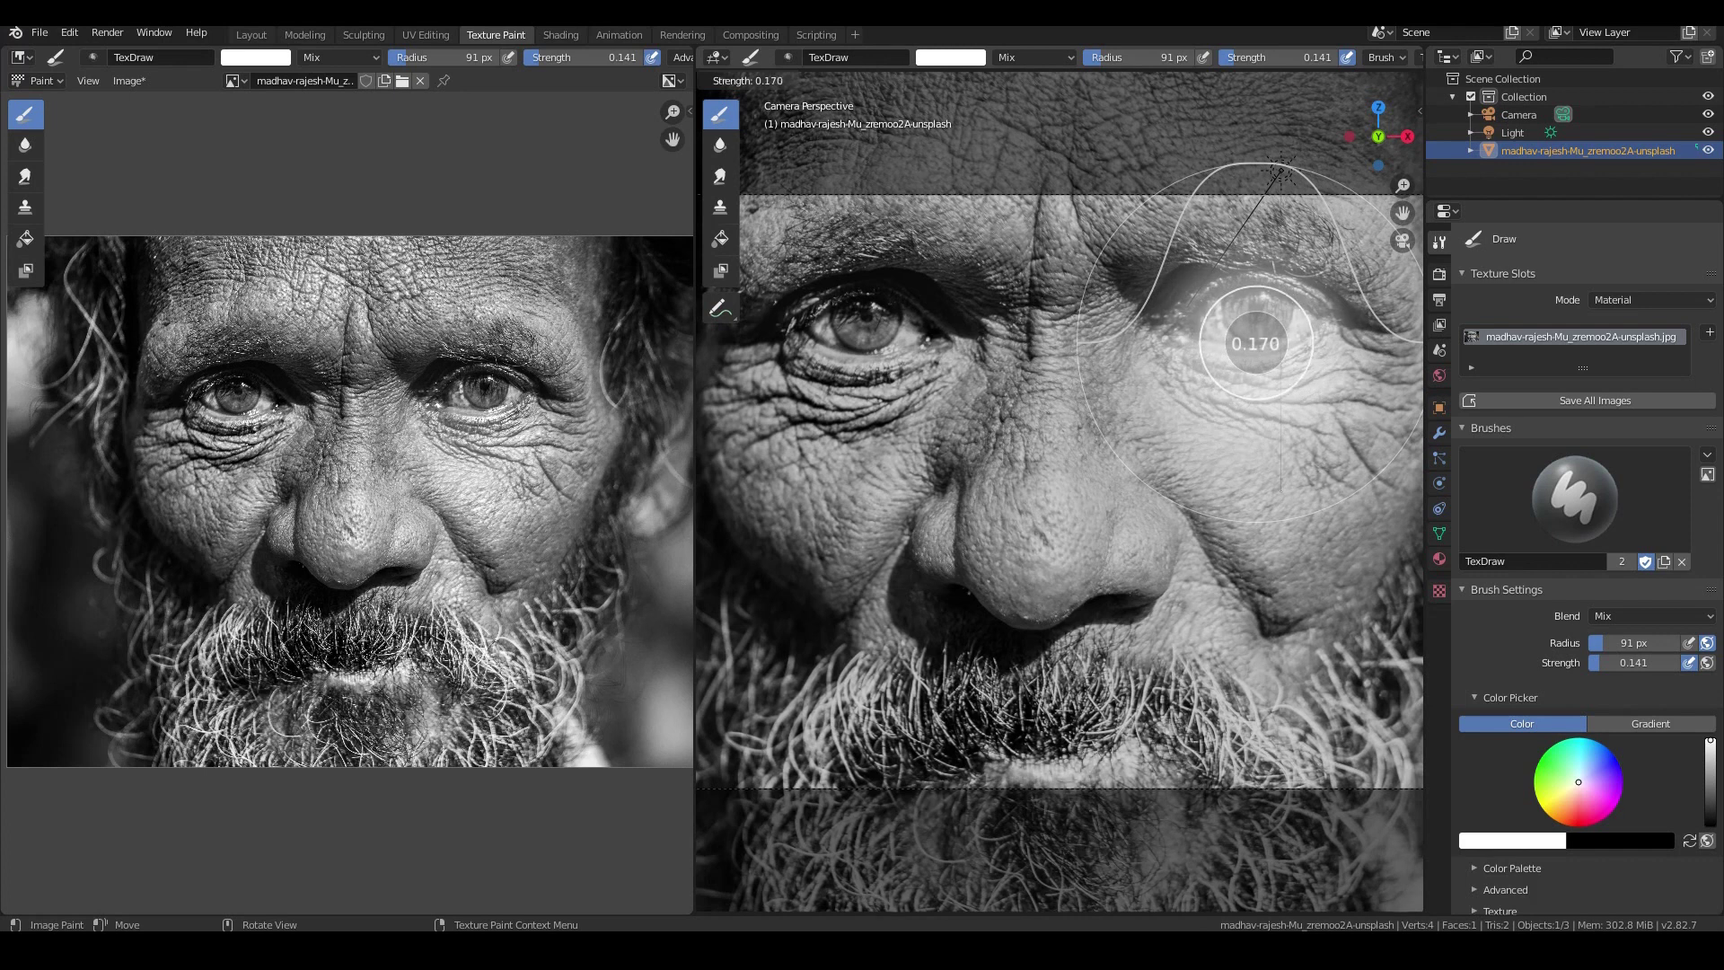
left_click(1364, 343)
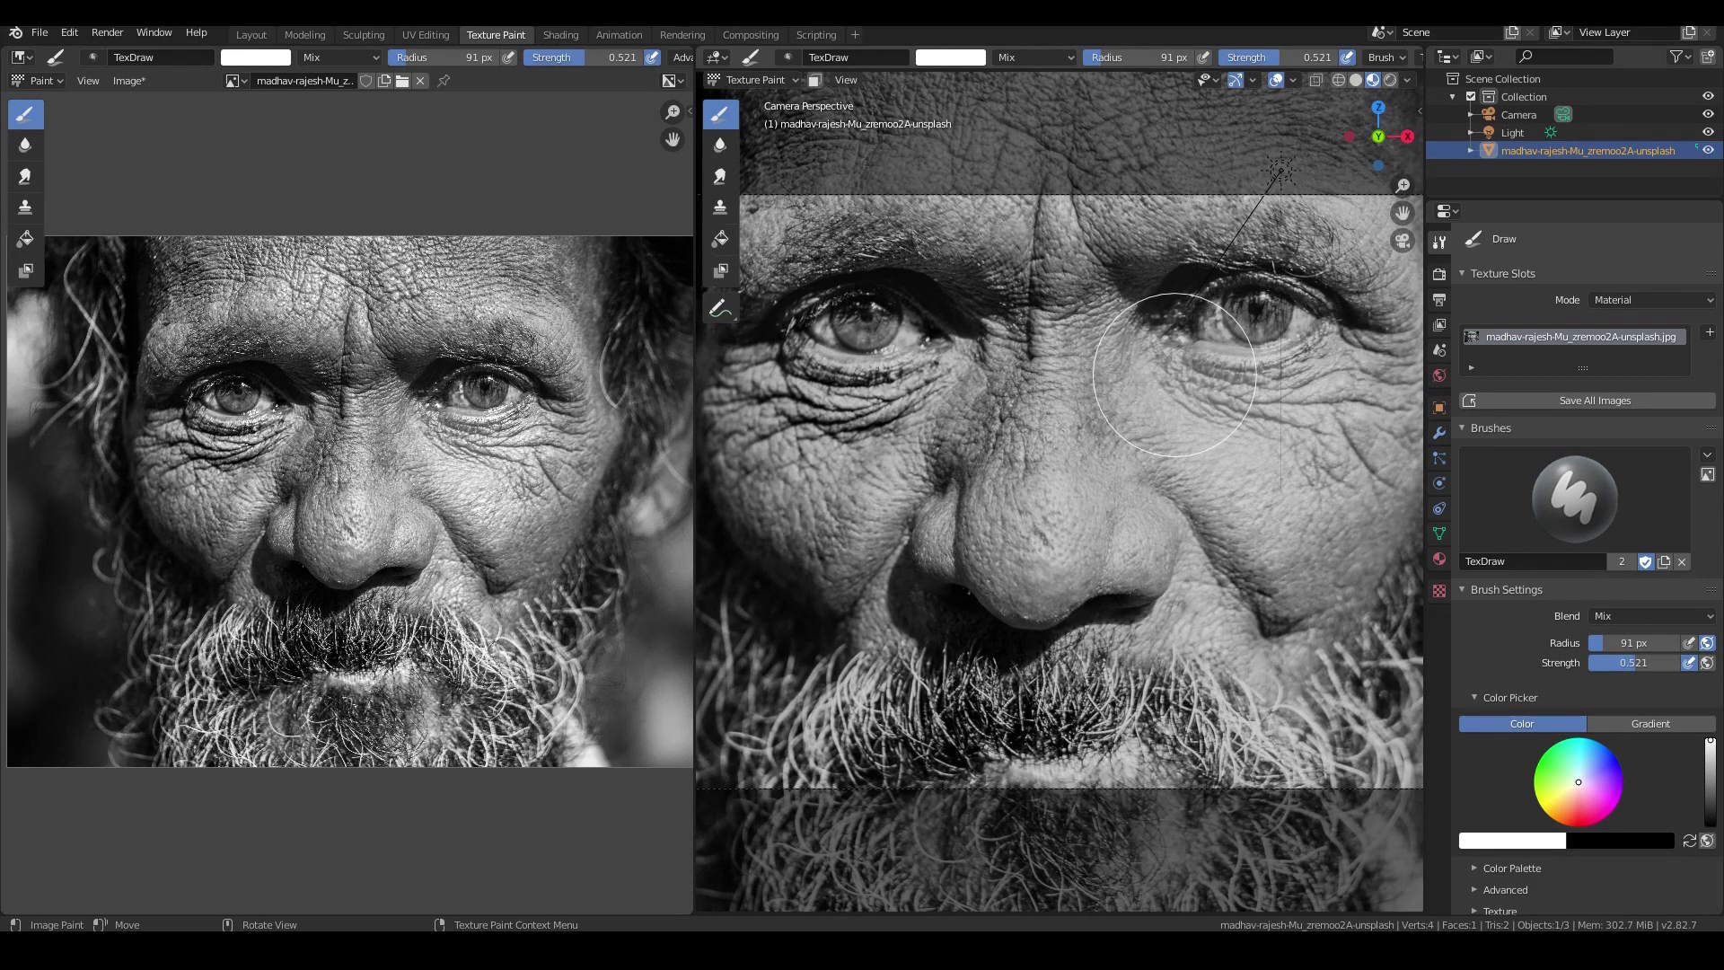
left_click_drag(1174, 373, 1311, 386)
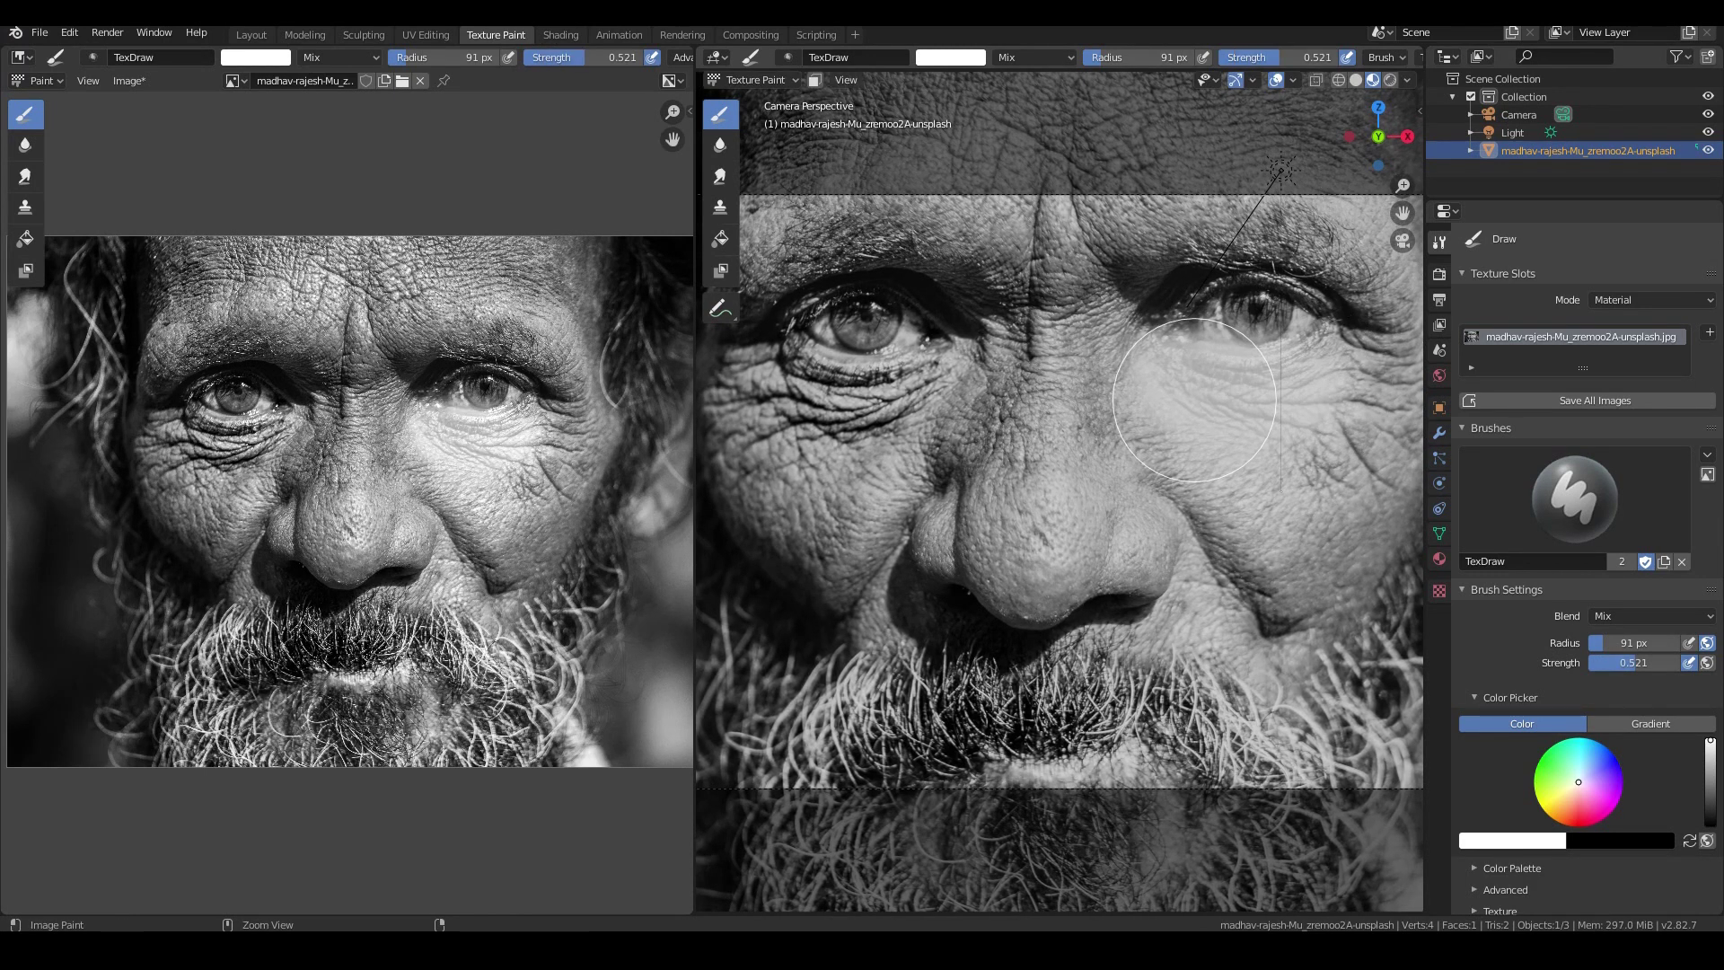
key("ctrl+z")
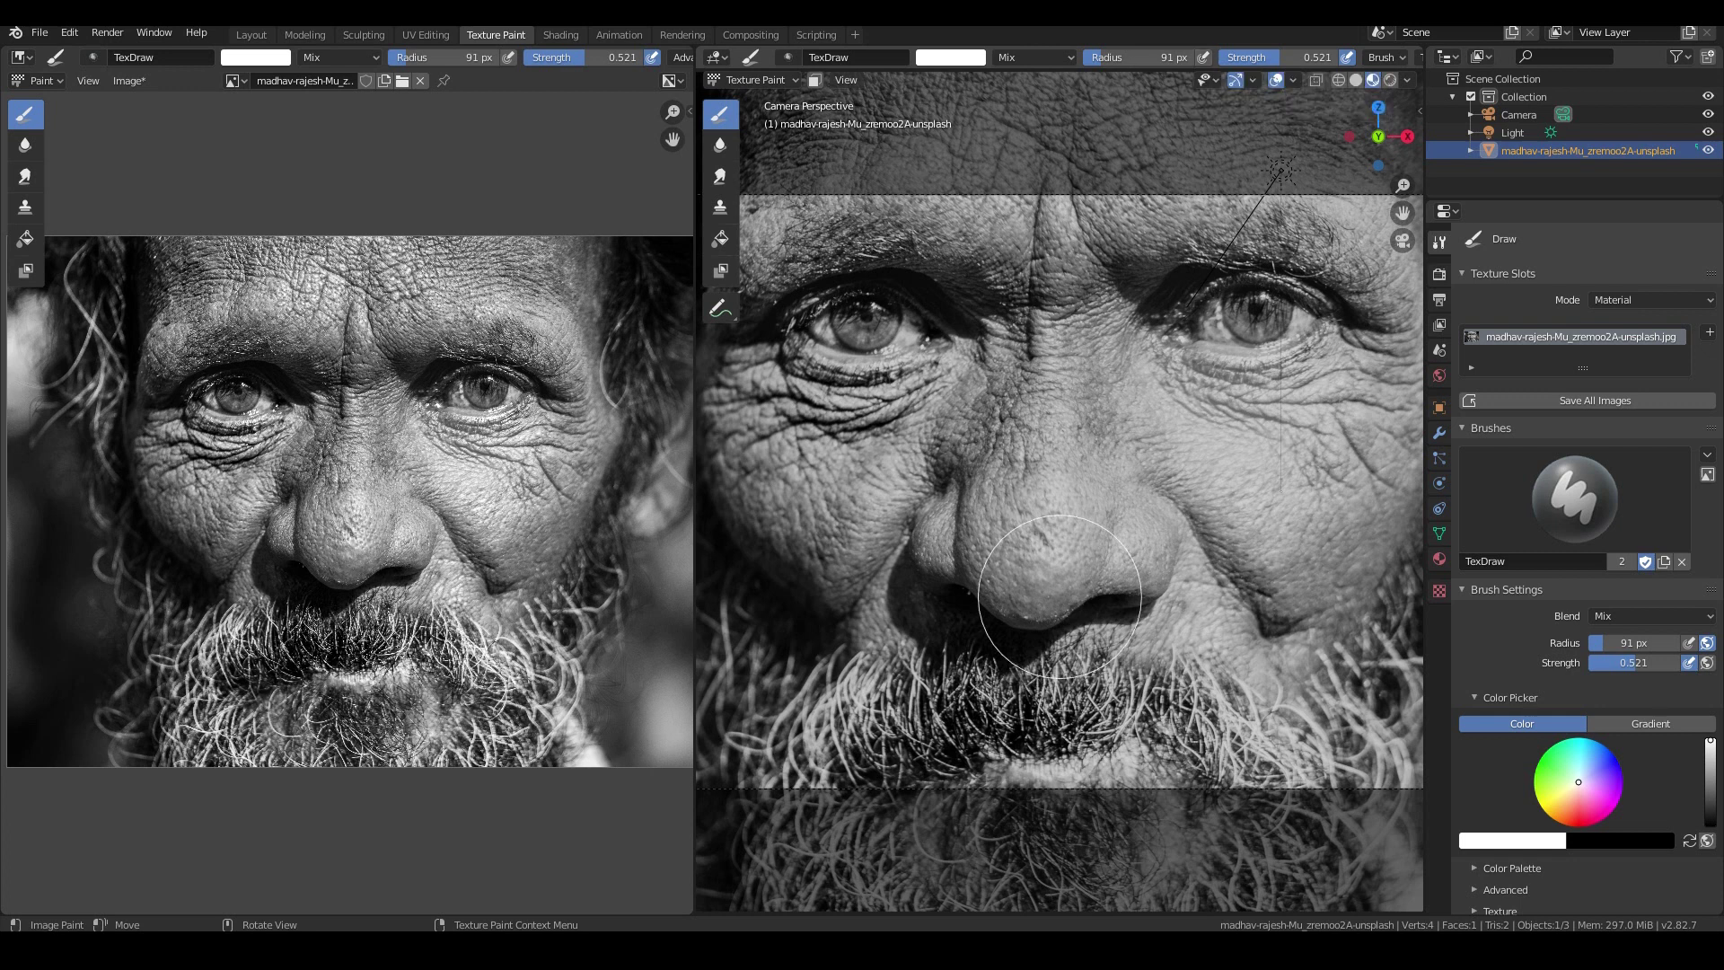
- Try further white strokes under the eye at strengths 0.521 and 0.758, undoing each one
left_click_drag(1244, 387, 1294, 377)
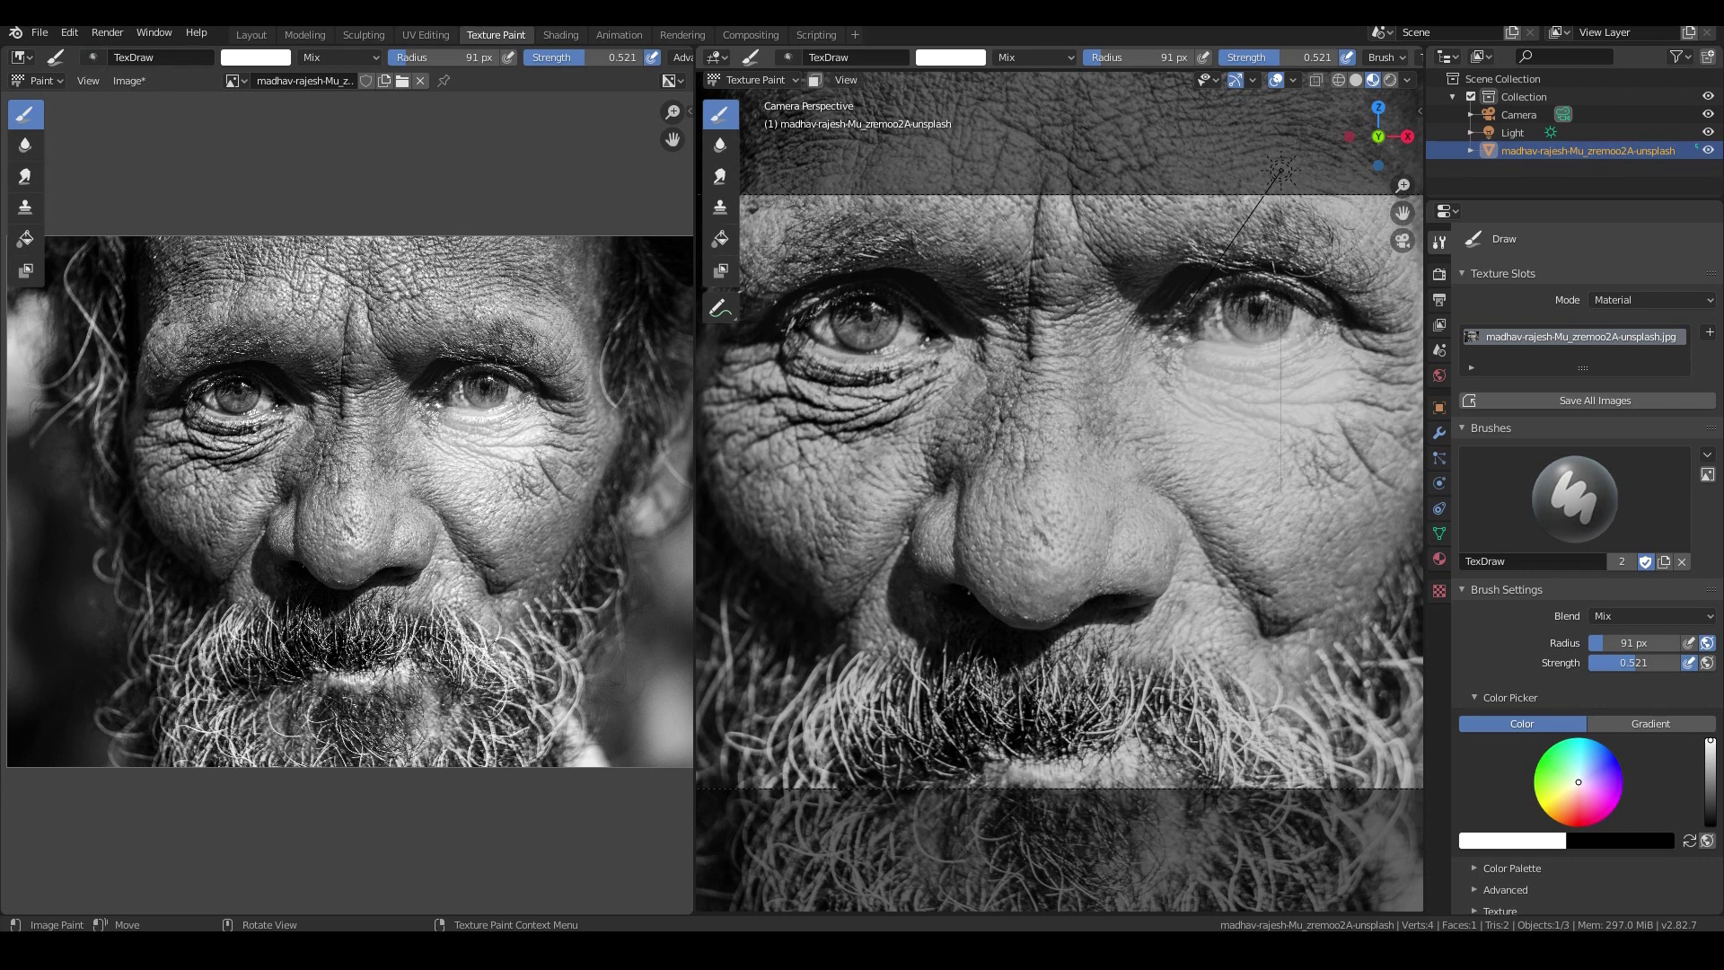
key("ctrl+z")
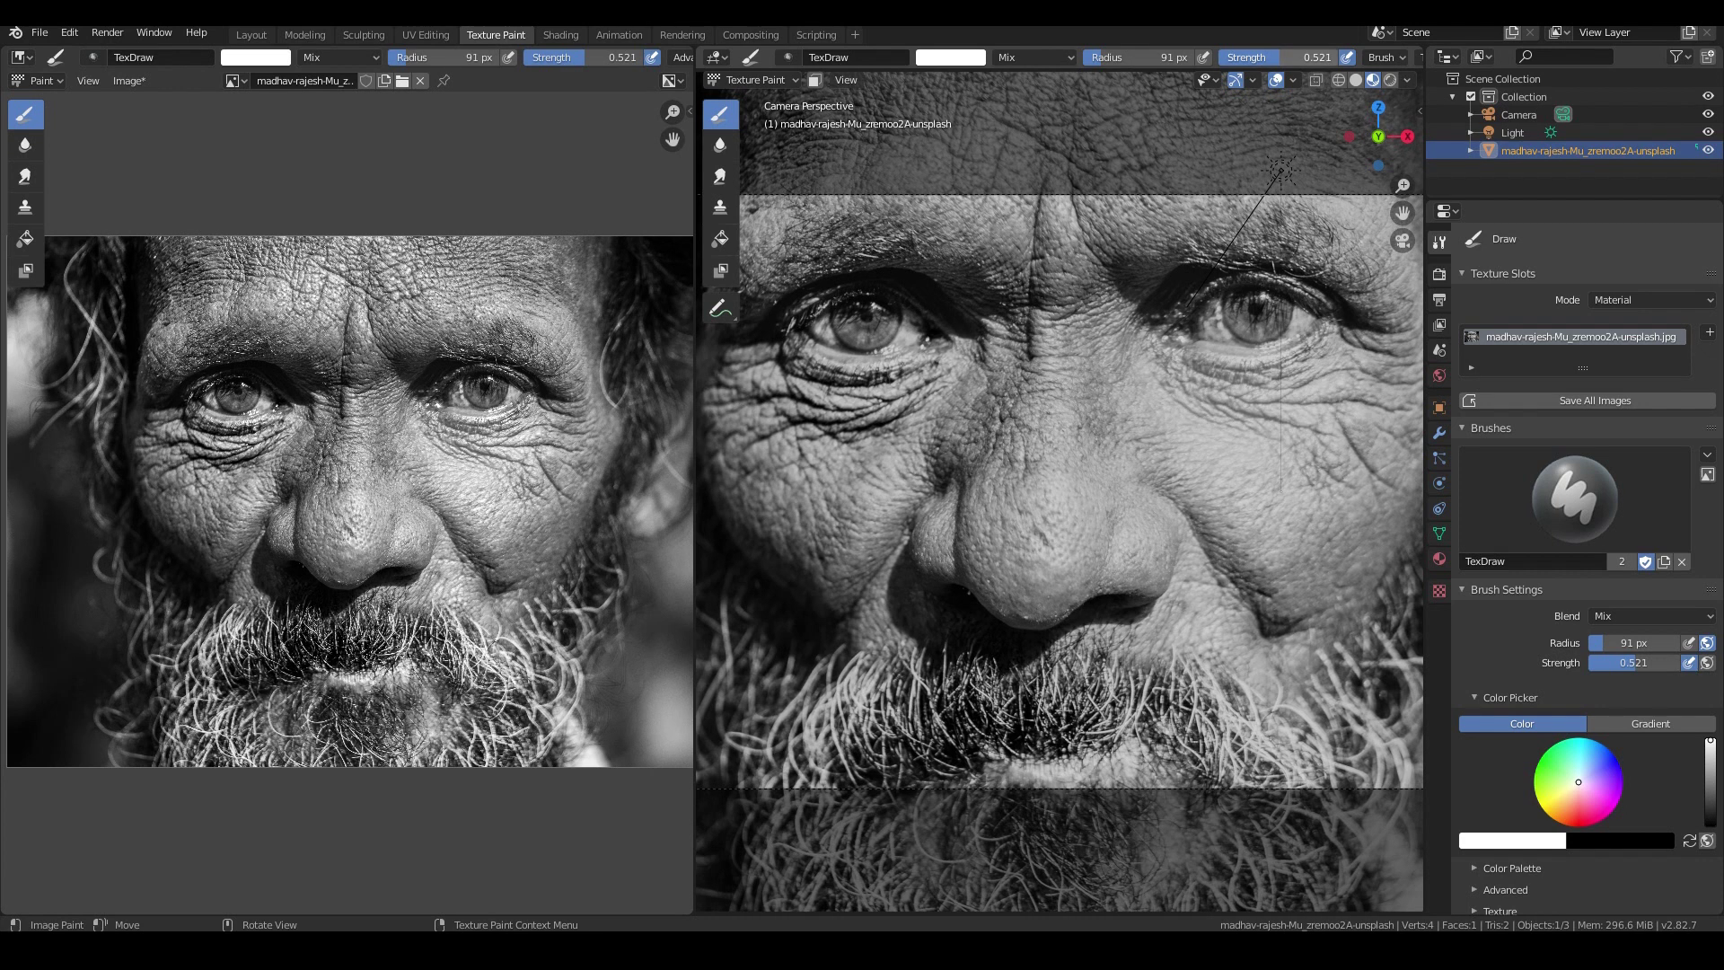
left_click_drag(1223, 374, 1280, 375)
key("ctrl+z")
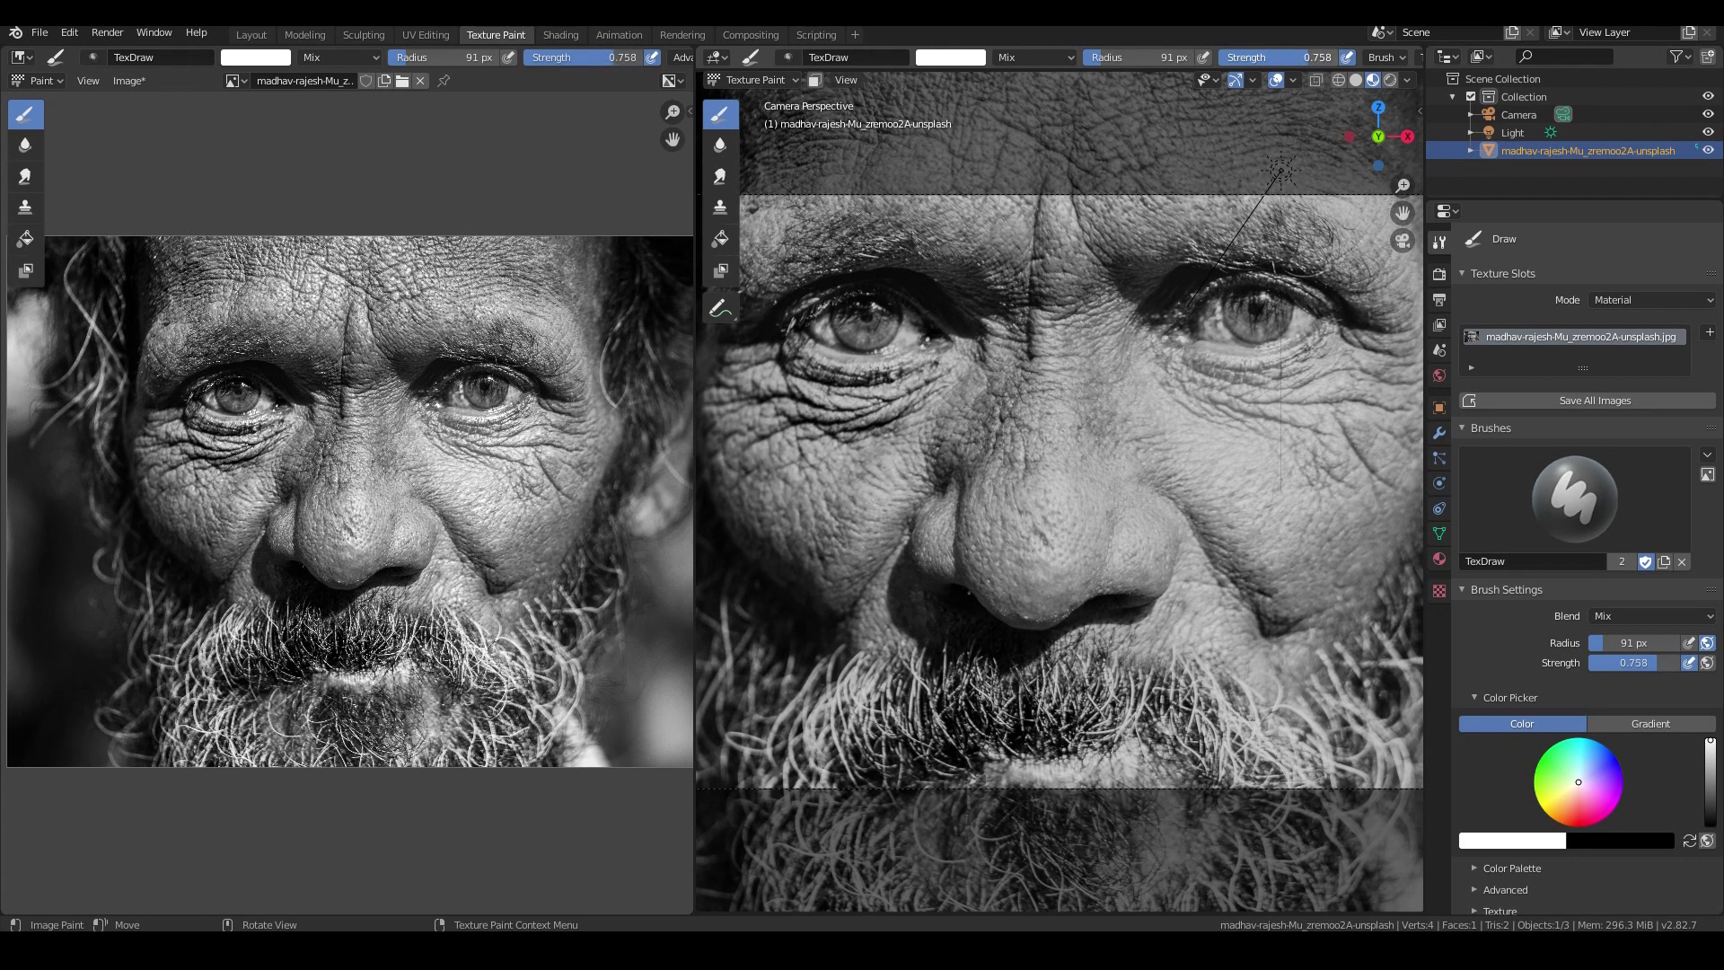
left_click_drag(1134, 398, 1249, 416)
key("ctrl+z")
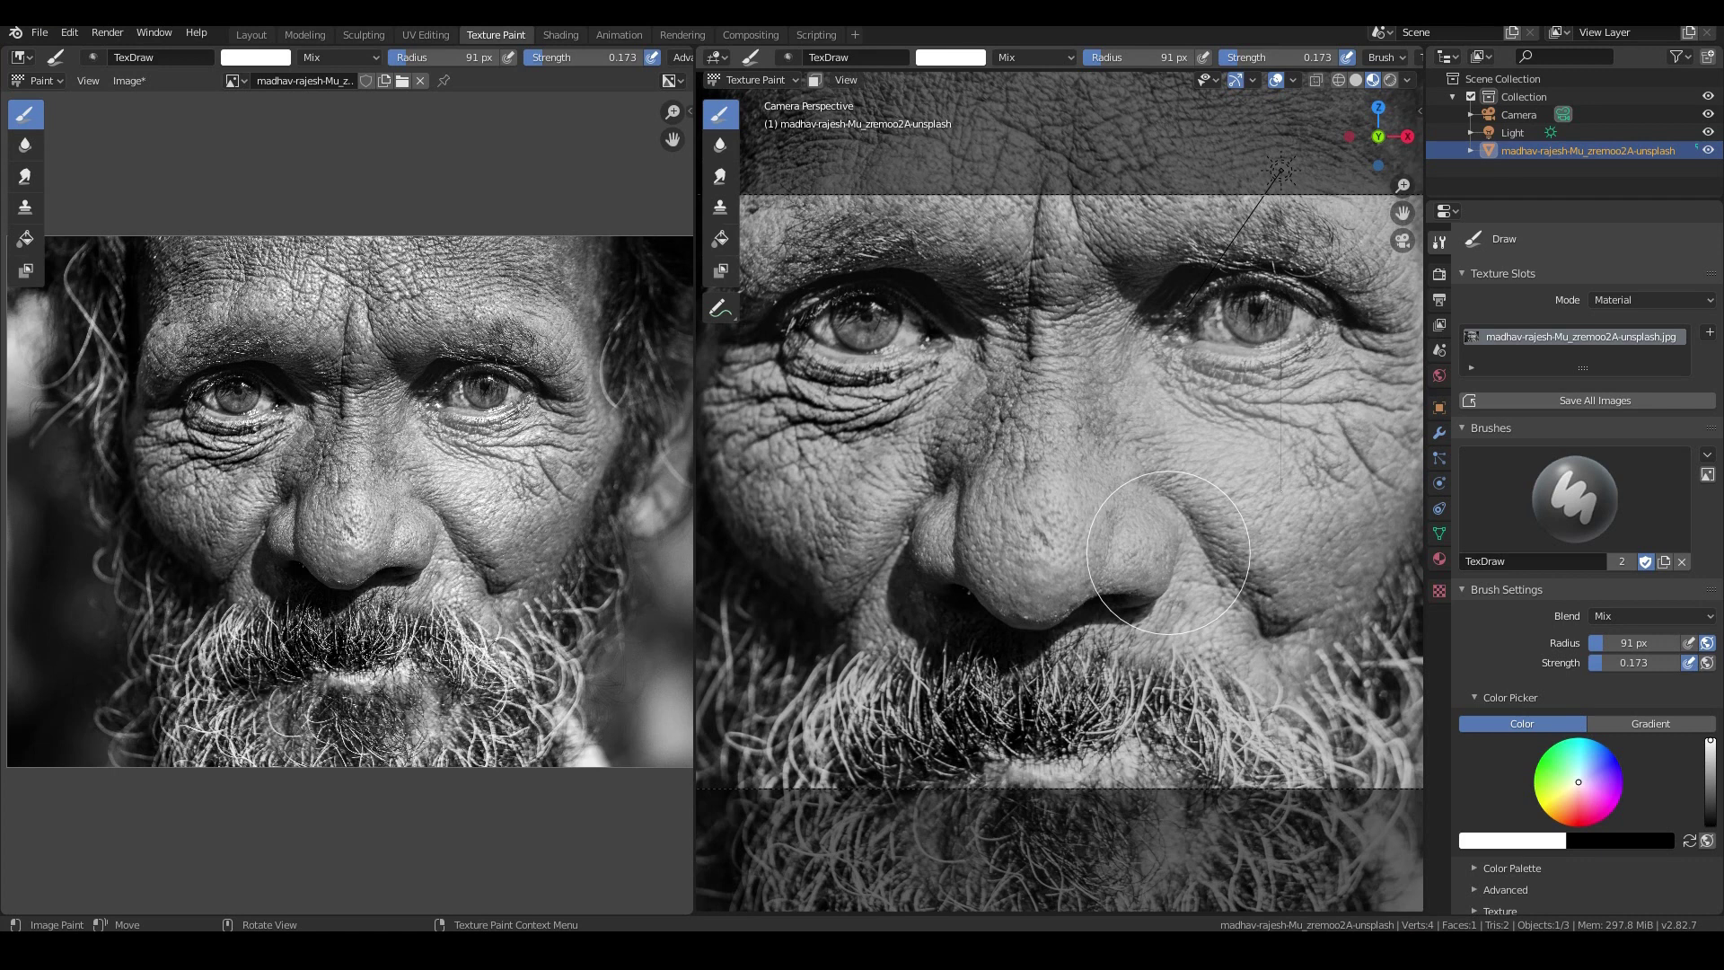
- Set the brush strength to 0.225 and its color to light green, then try a stroke beside the nose and undo it
left_click_drag(1240, 57, 1247, 57)
left_click(950, 56)
left_click(978, 124)
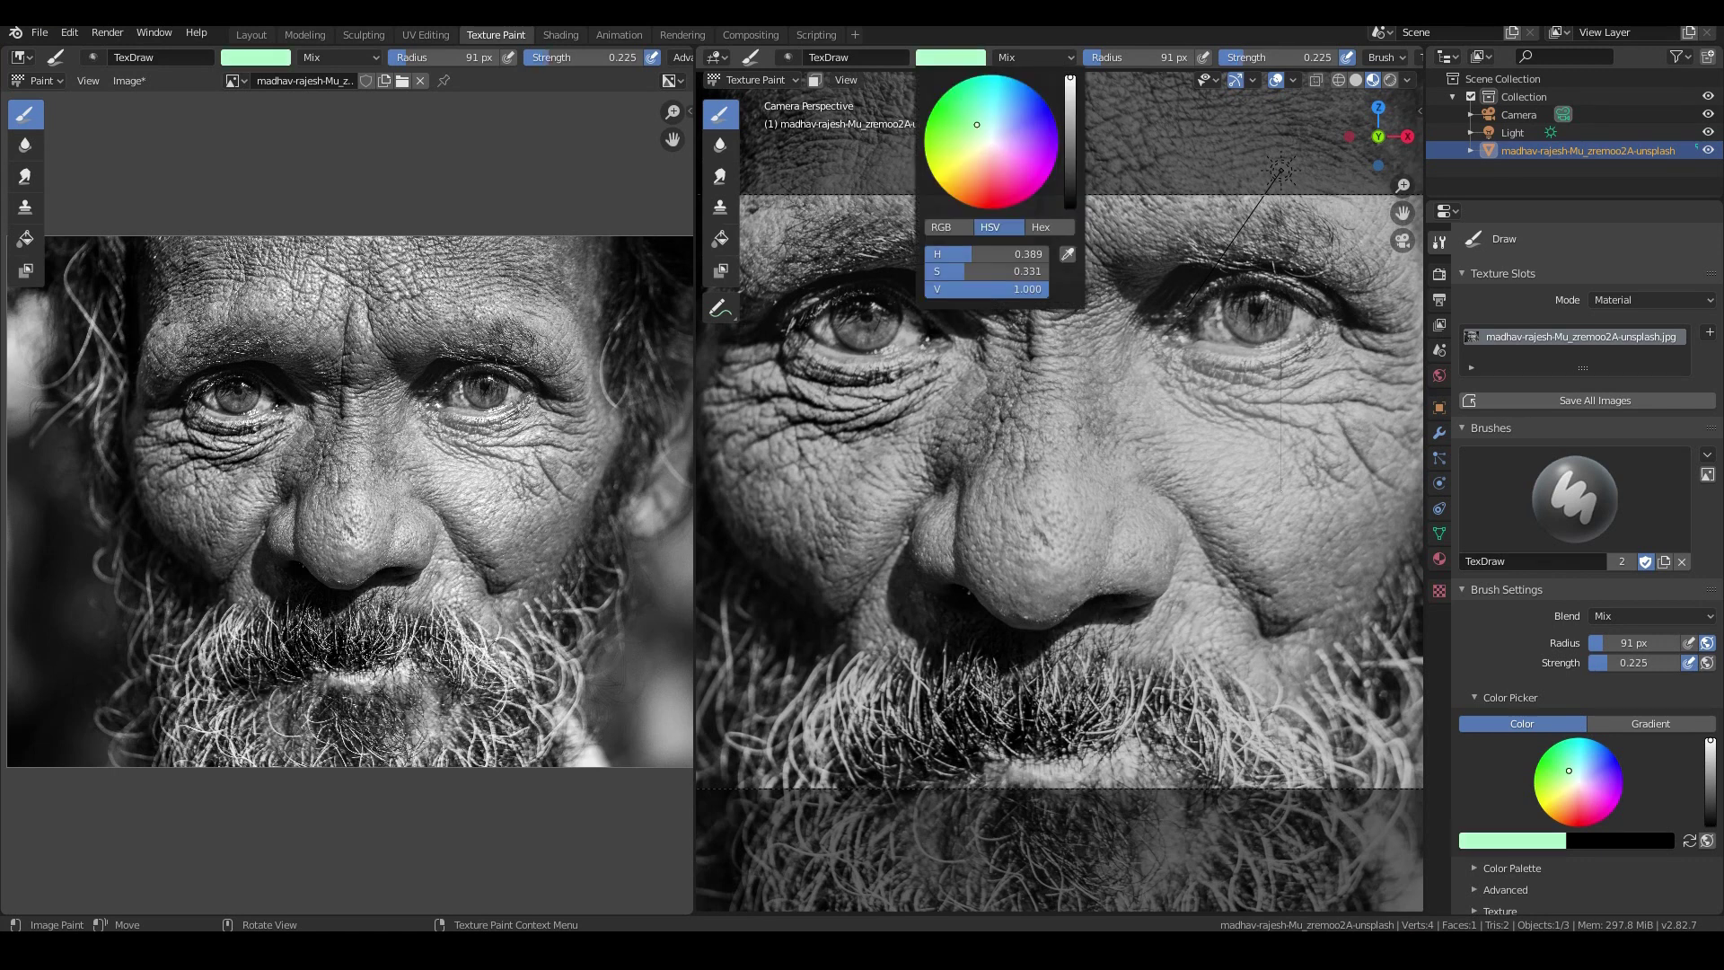
mouse_move(1185, 364)
left_mouse_down()
mouse_move(1330, 404)
mouse_move(1167, 395)
mouse_move(1120, 434)
left_mouse_up()
key("ctrl+z")
key("ctrl+z")
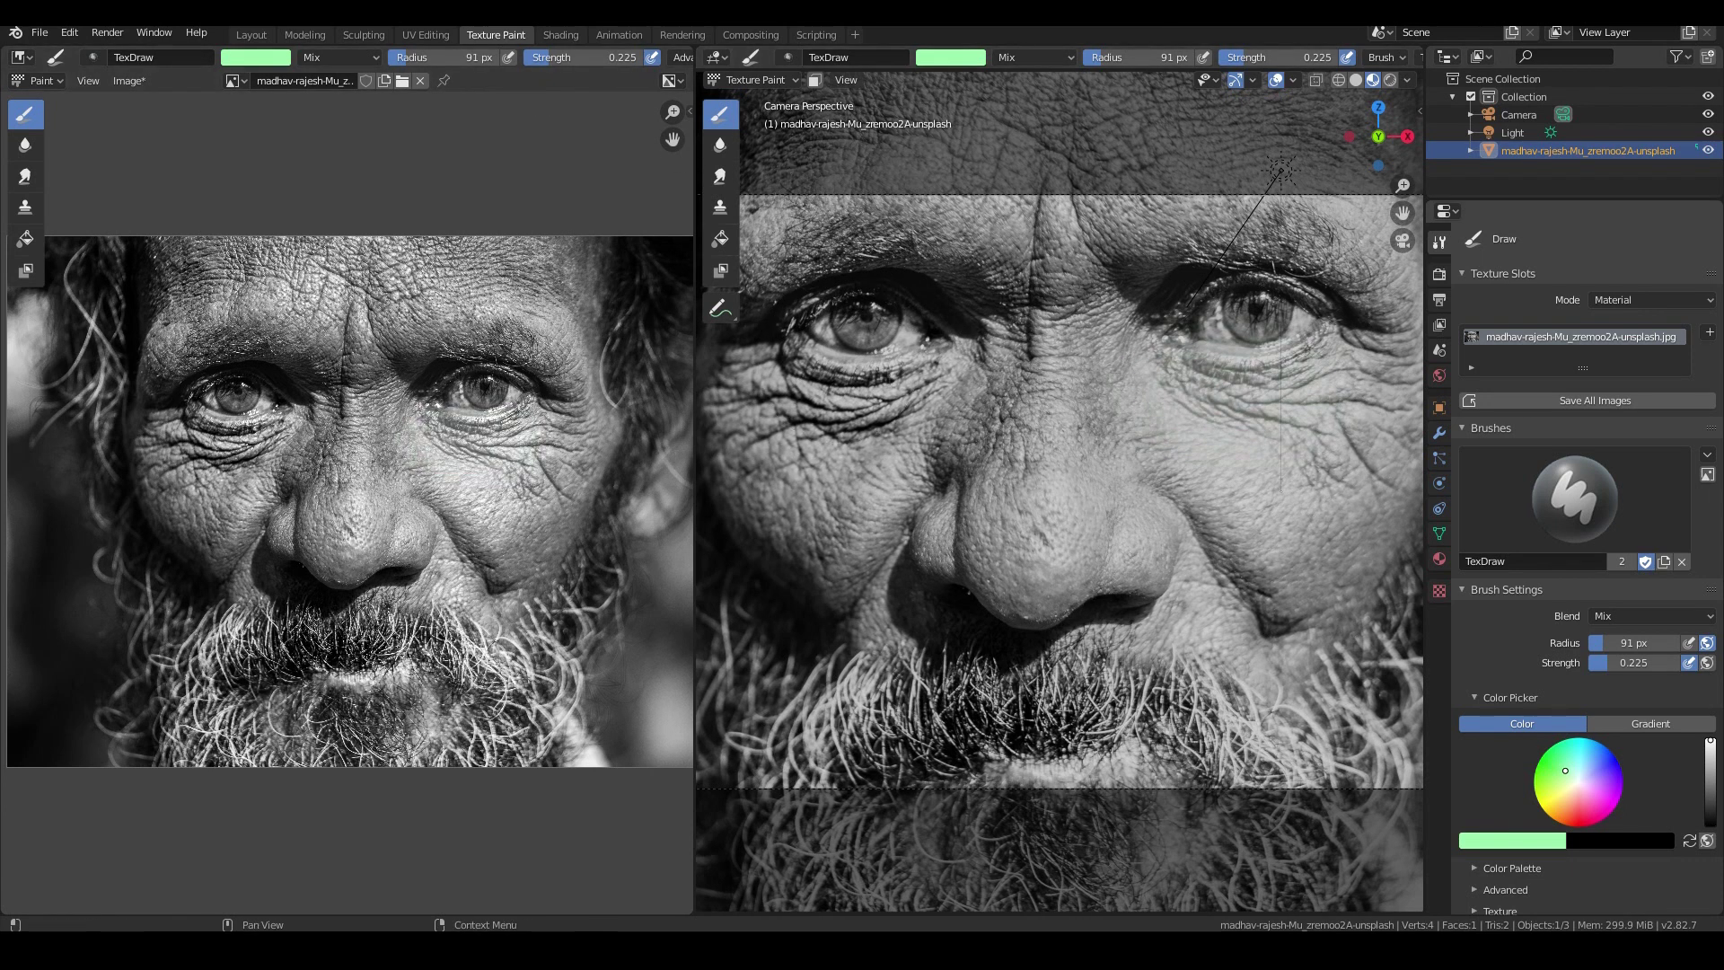
- Try the Smear tool, return to the Draw brush, and show its Falloff curve settings
scroll(1585, 583, "down", 5)
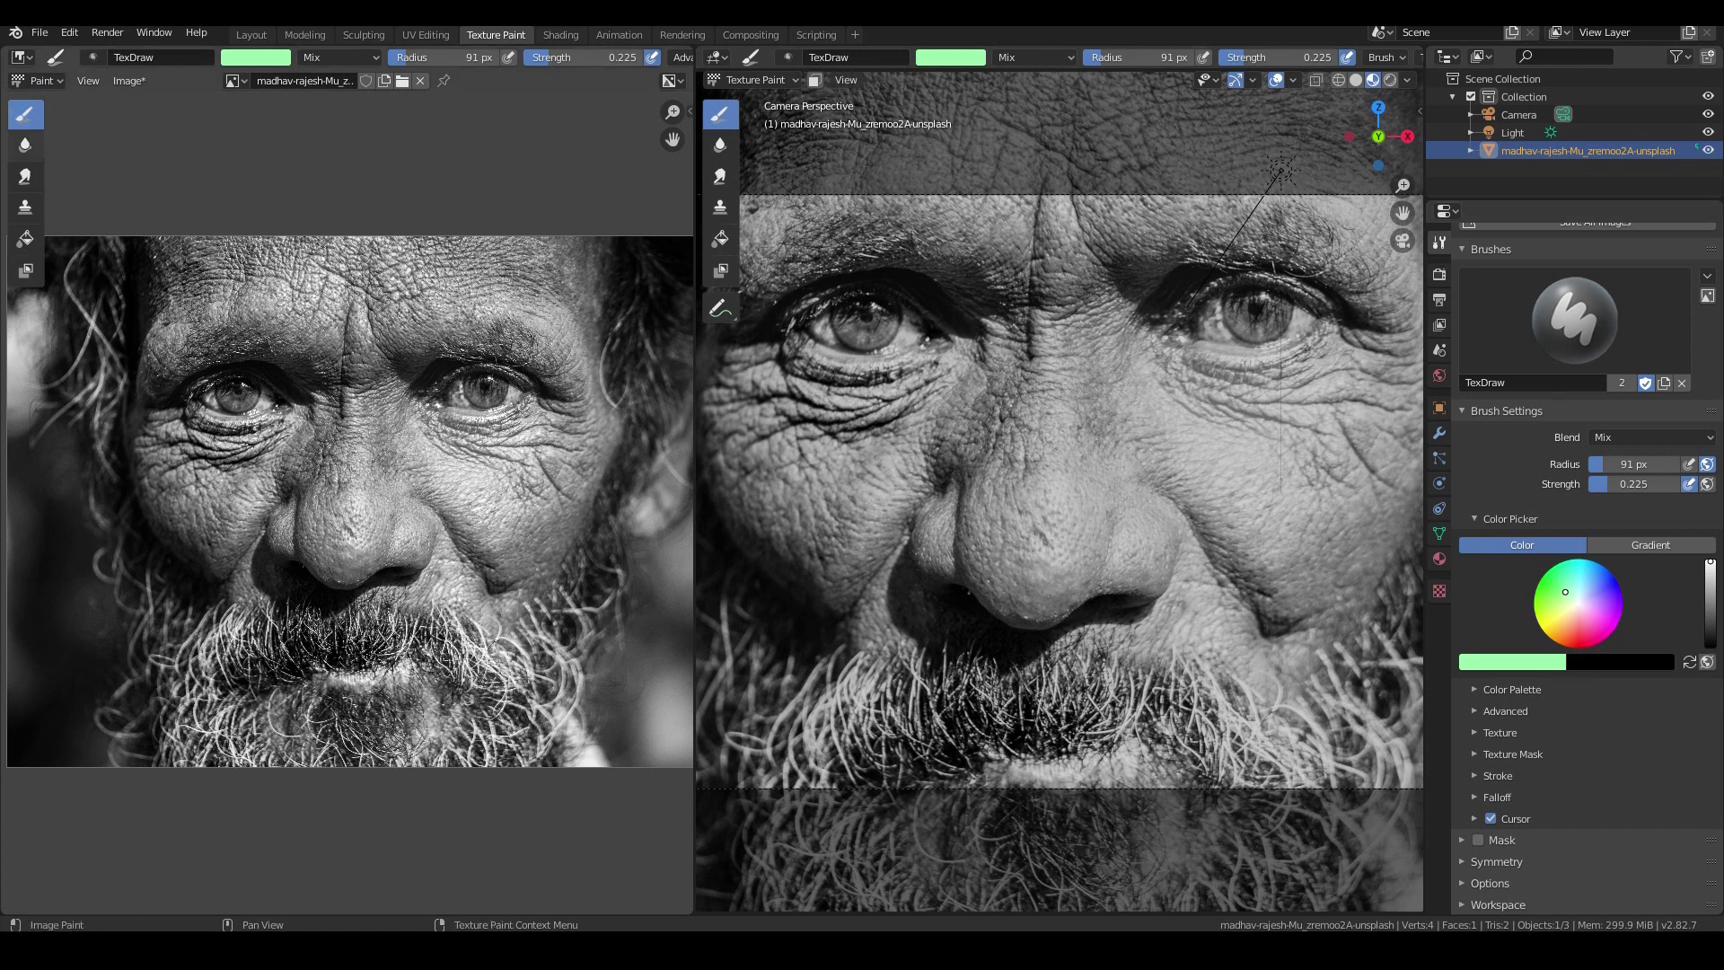
left_click(25, 145)
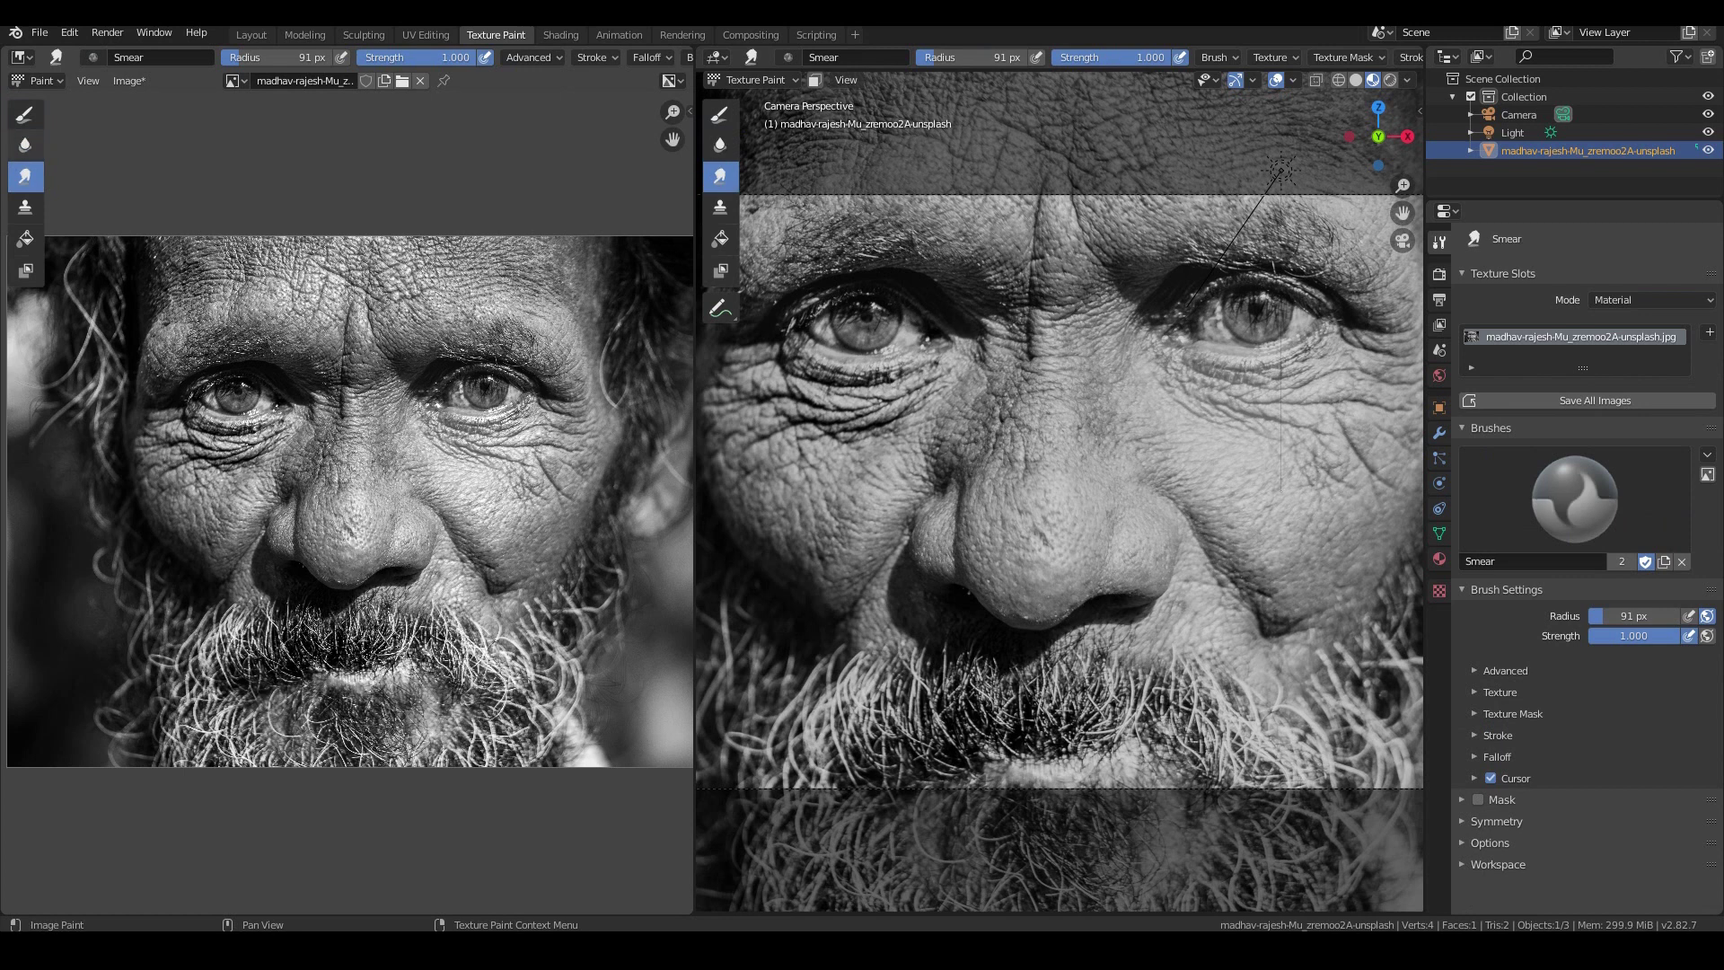
left_click(26, 114)
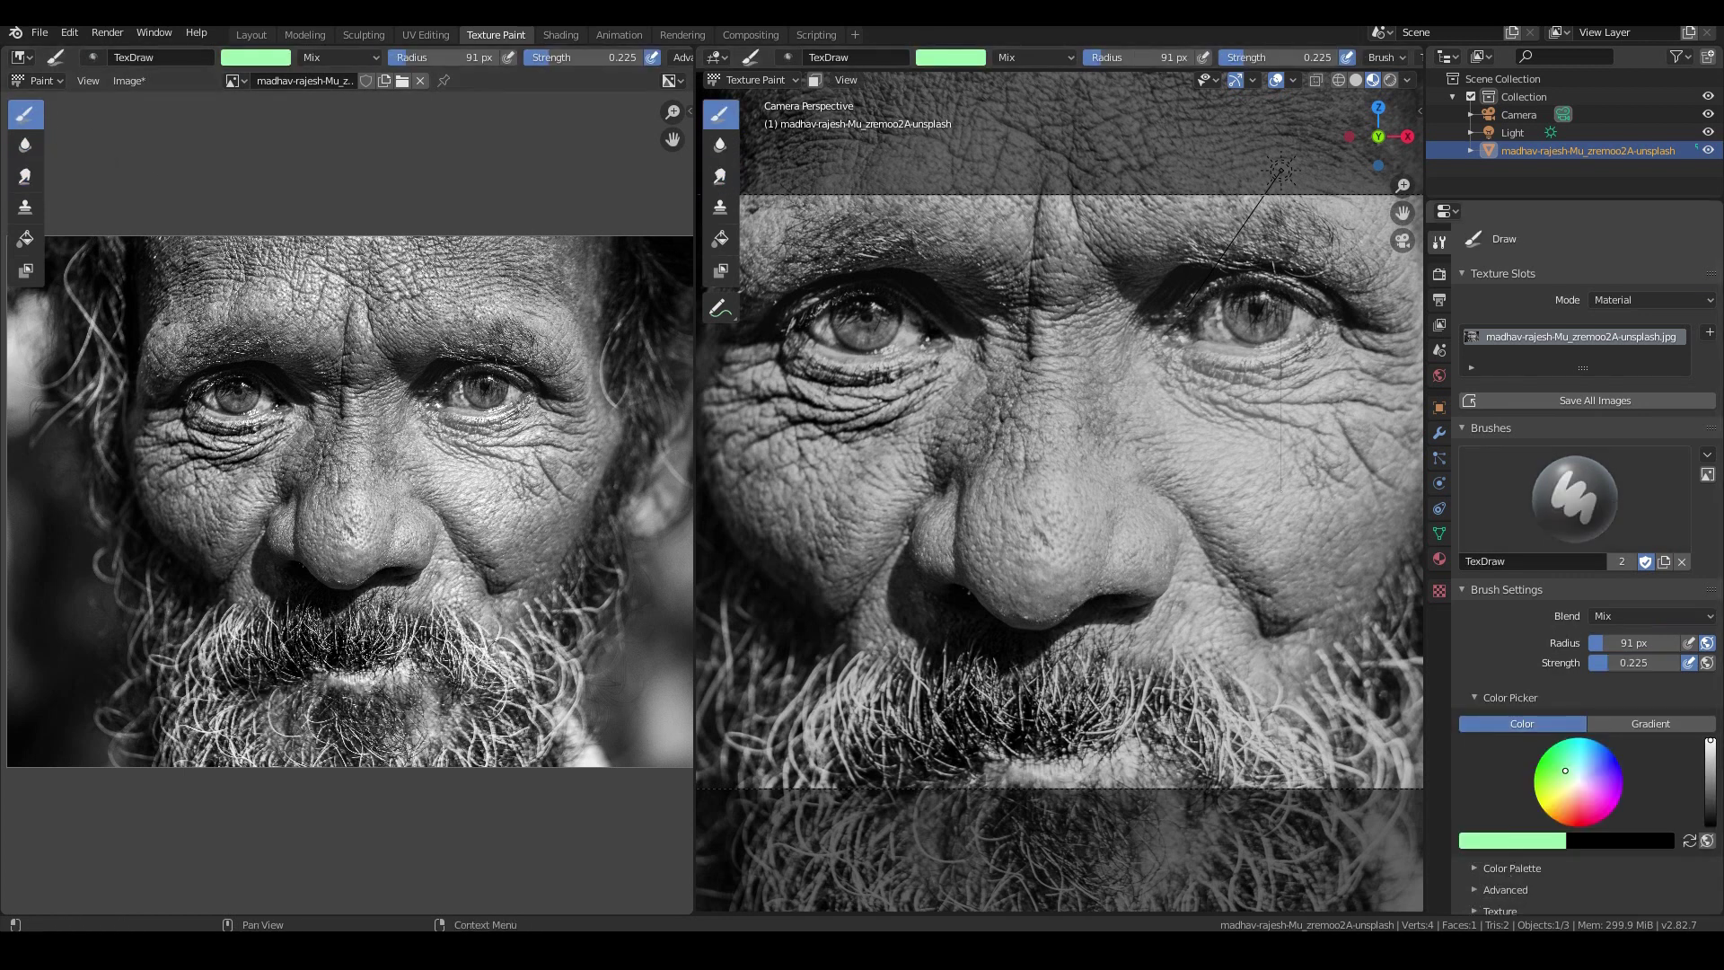
scroll(1580, 539, "down", 4)
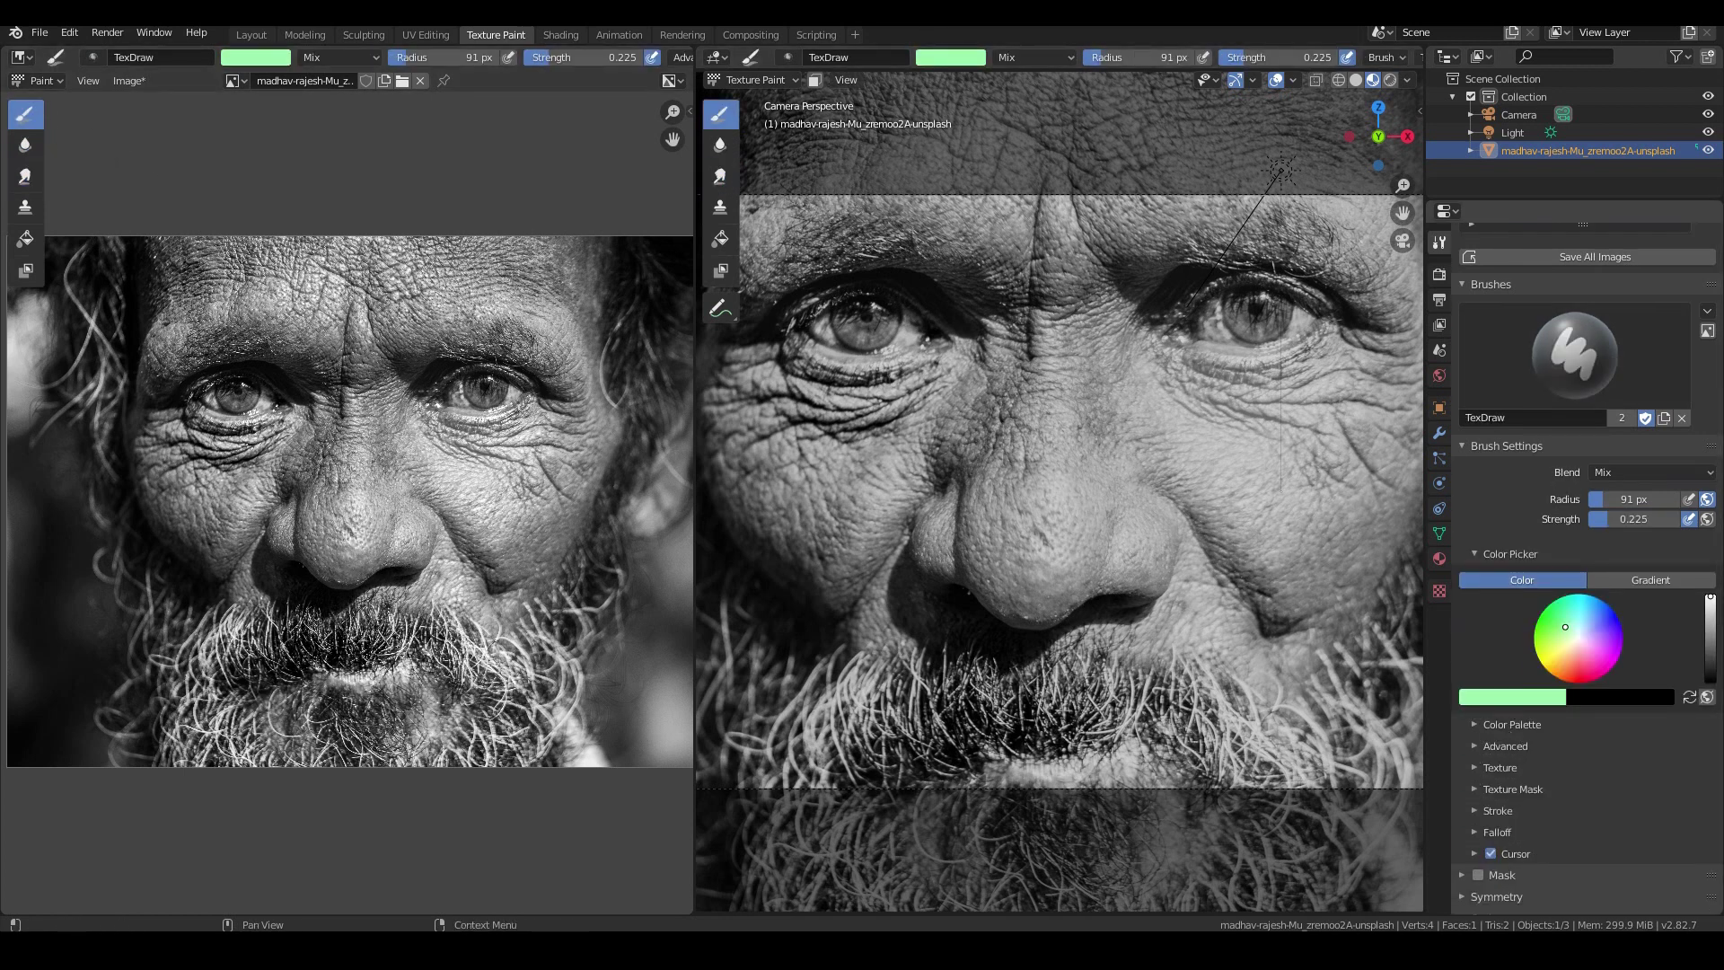
left_click(1497, 831)
scroll(1581, 791, "down", 5)
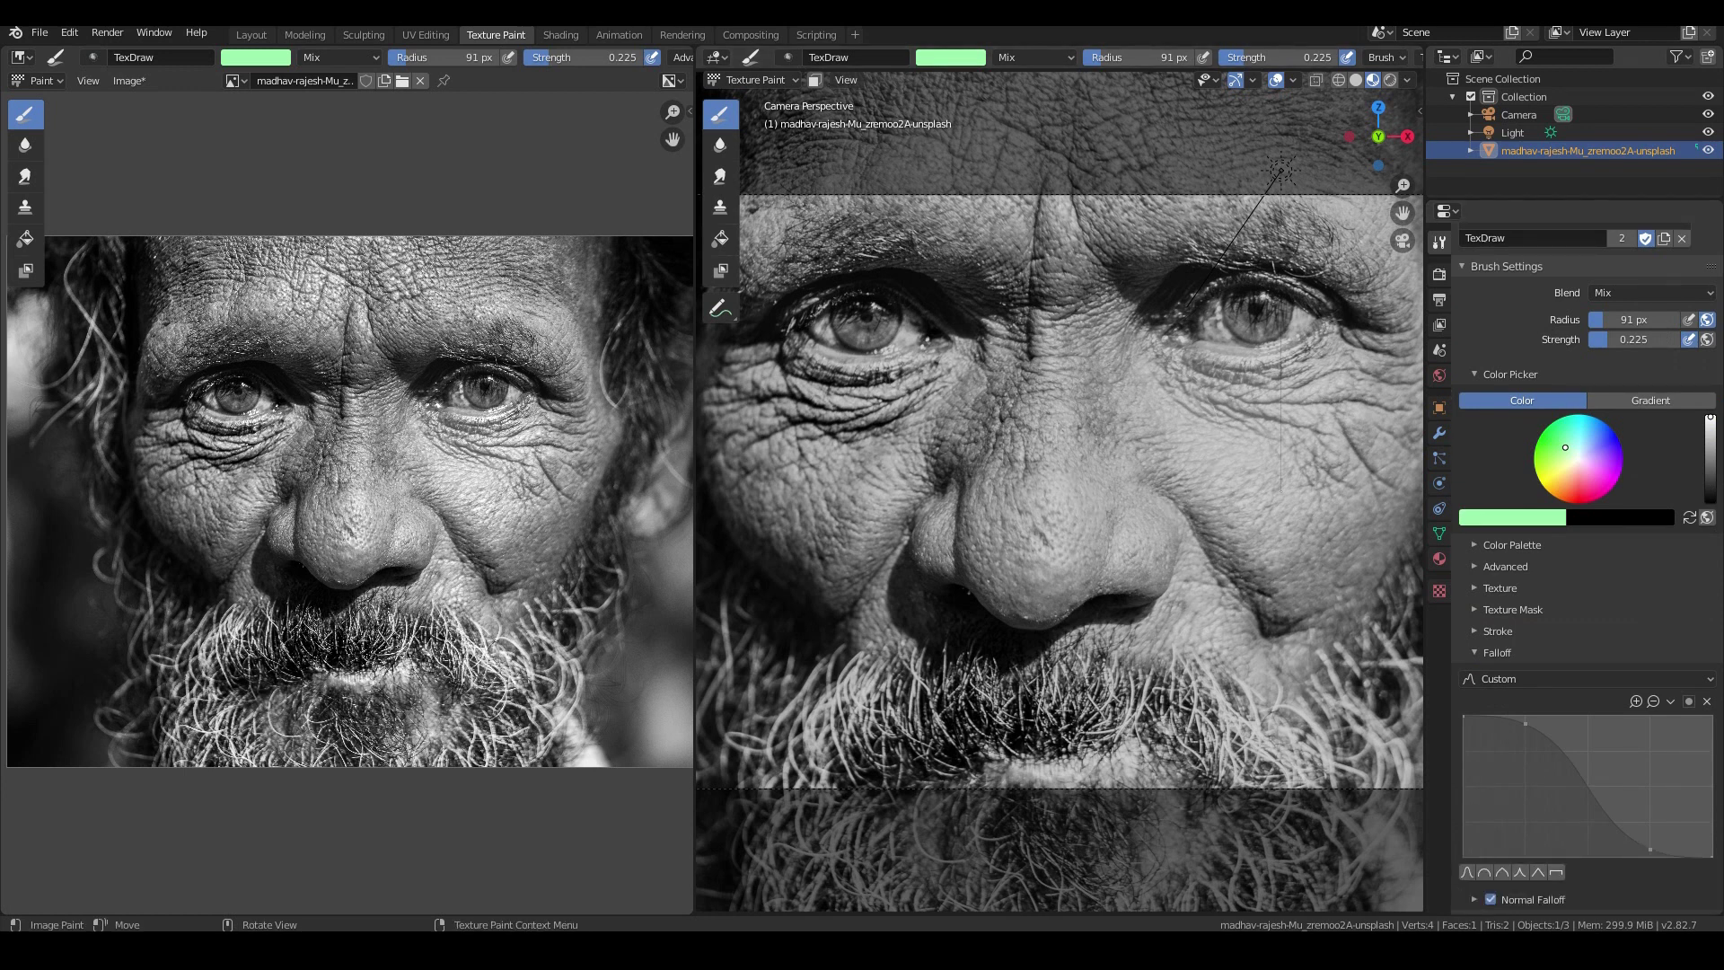
- Set the brush strength to 0.884, try a green stroke across the nose with the smooth falloff, and undo it
left_click_drag(1248, 56, 1322, 57)
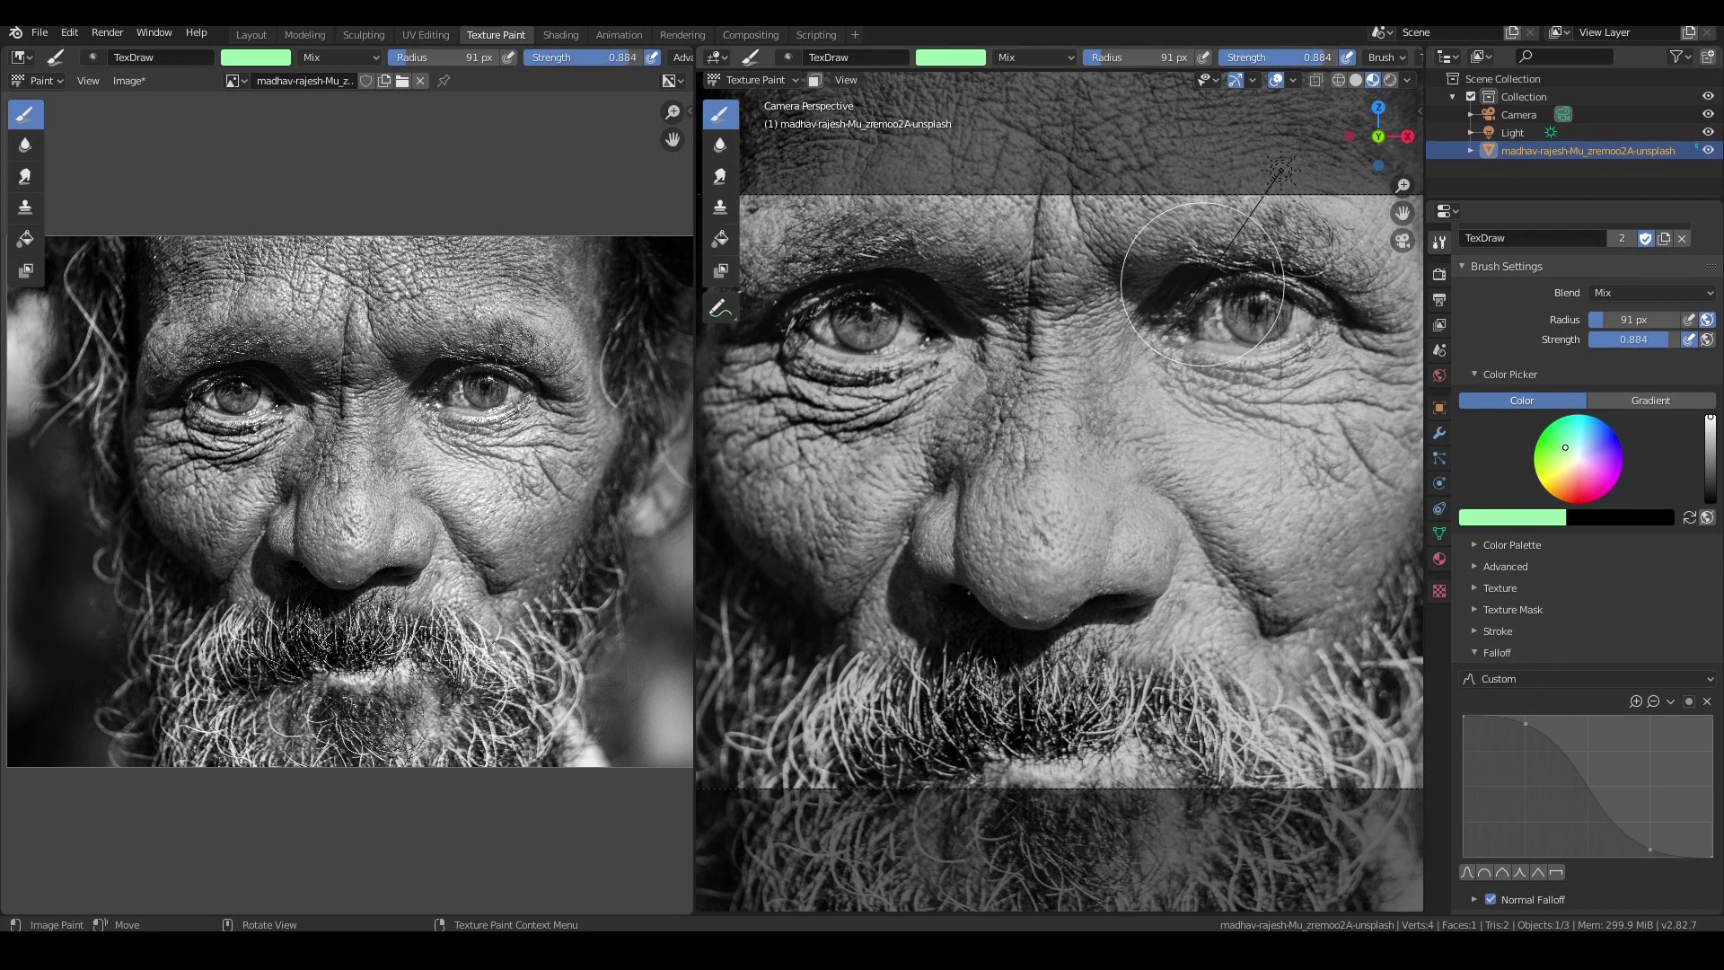
left_click_drag(1032, 420, 1167, 489)
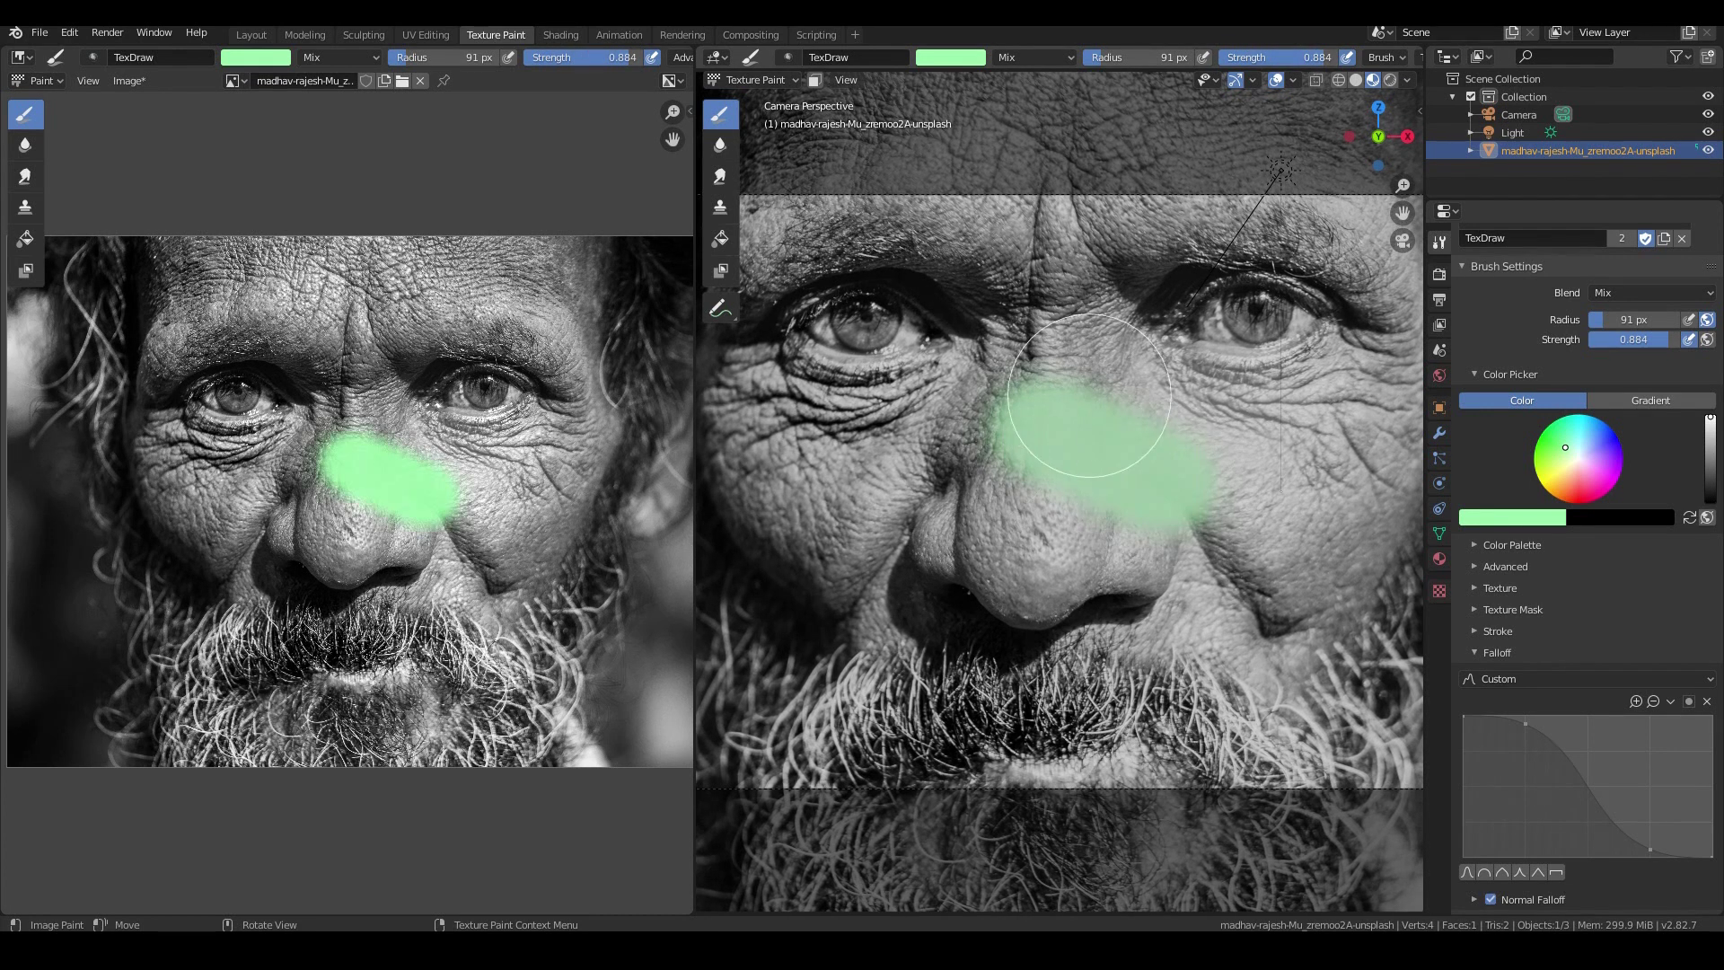
key("ctrl+z")
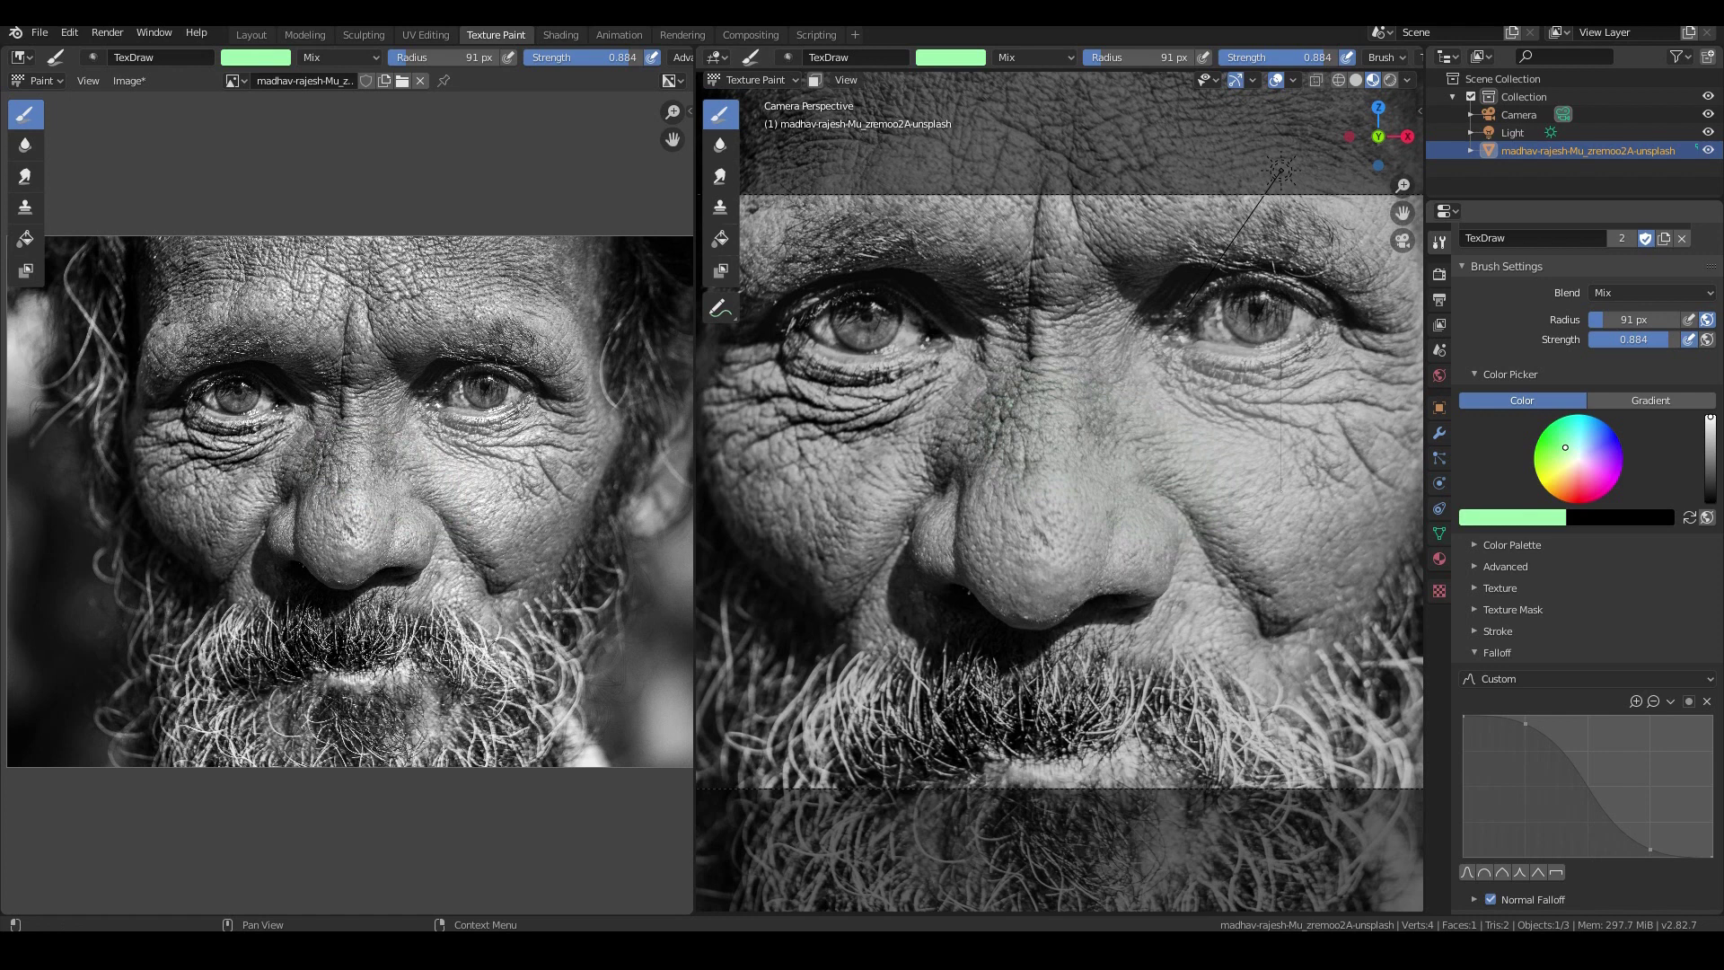
- Try the constant and root falloff presets with green strokes from the nose to the cheek, undoing each stroke
left_click(1557, 872)
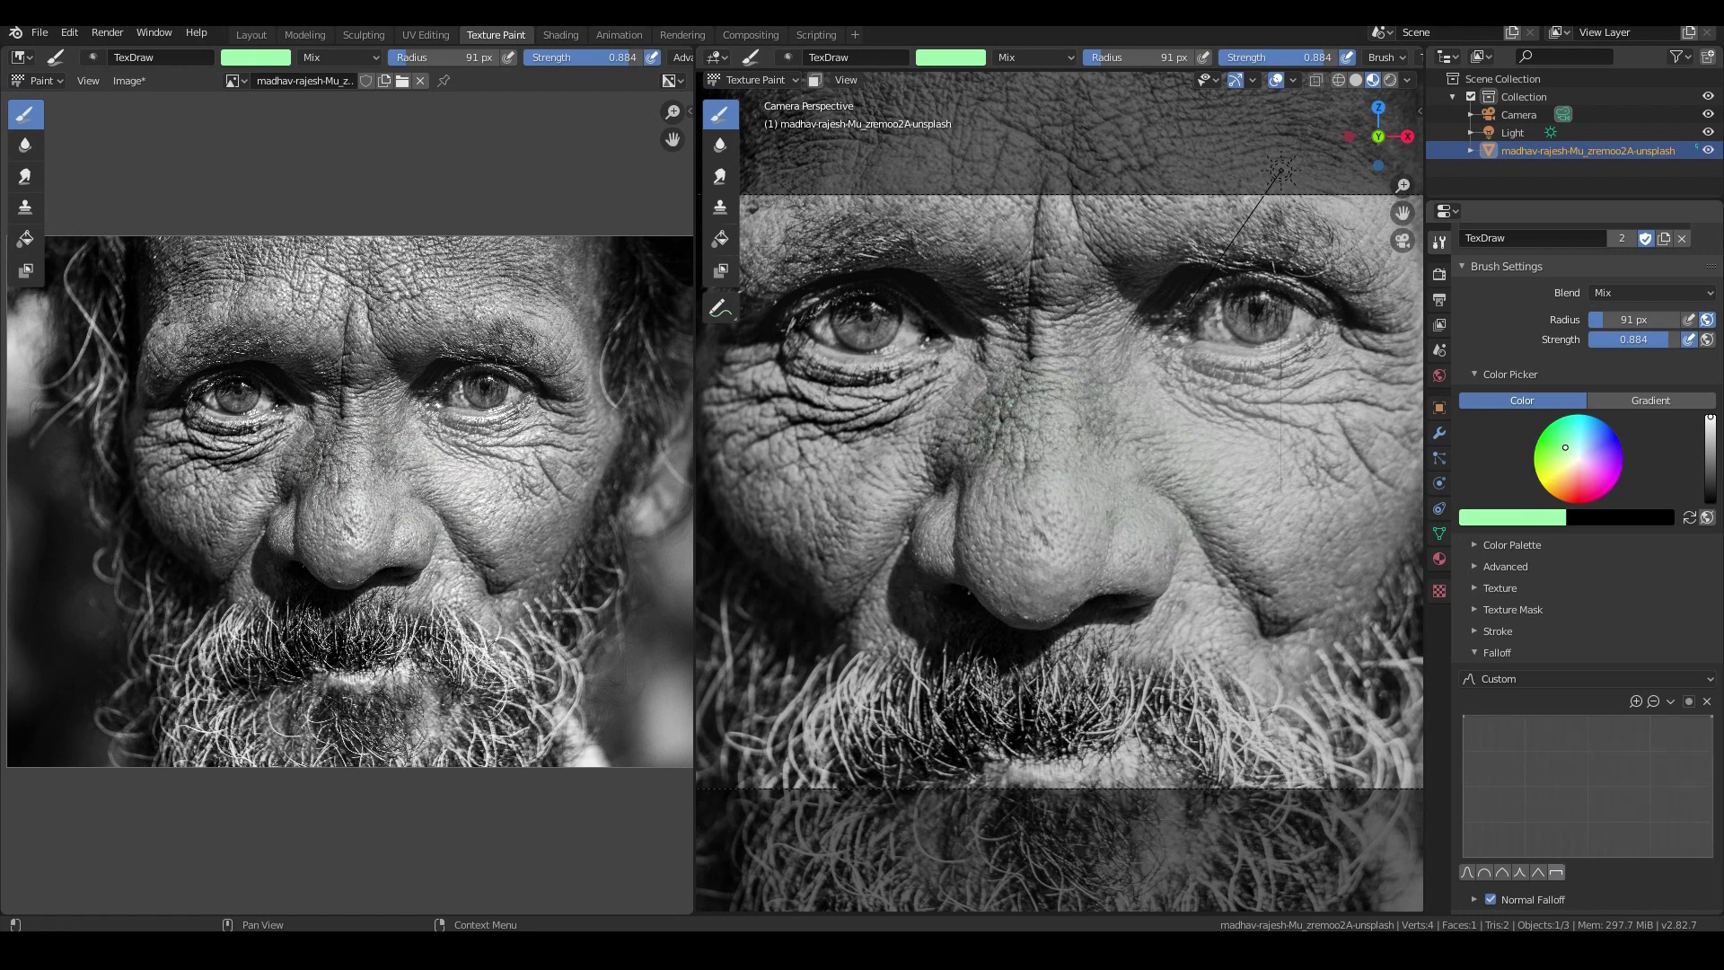
left_click_drag(1100, 440, 1235, 508)
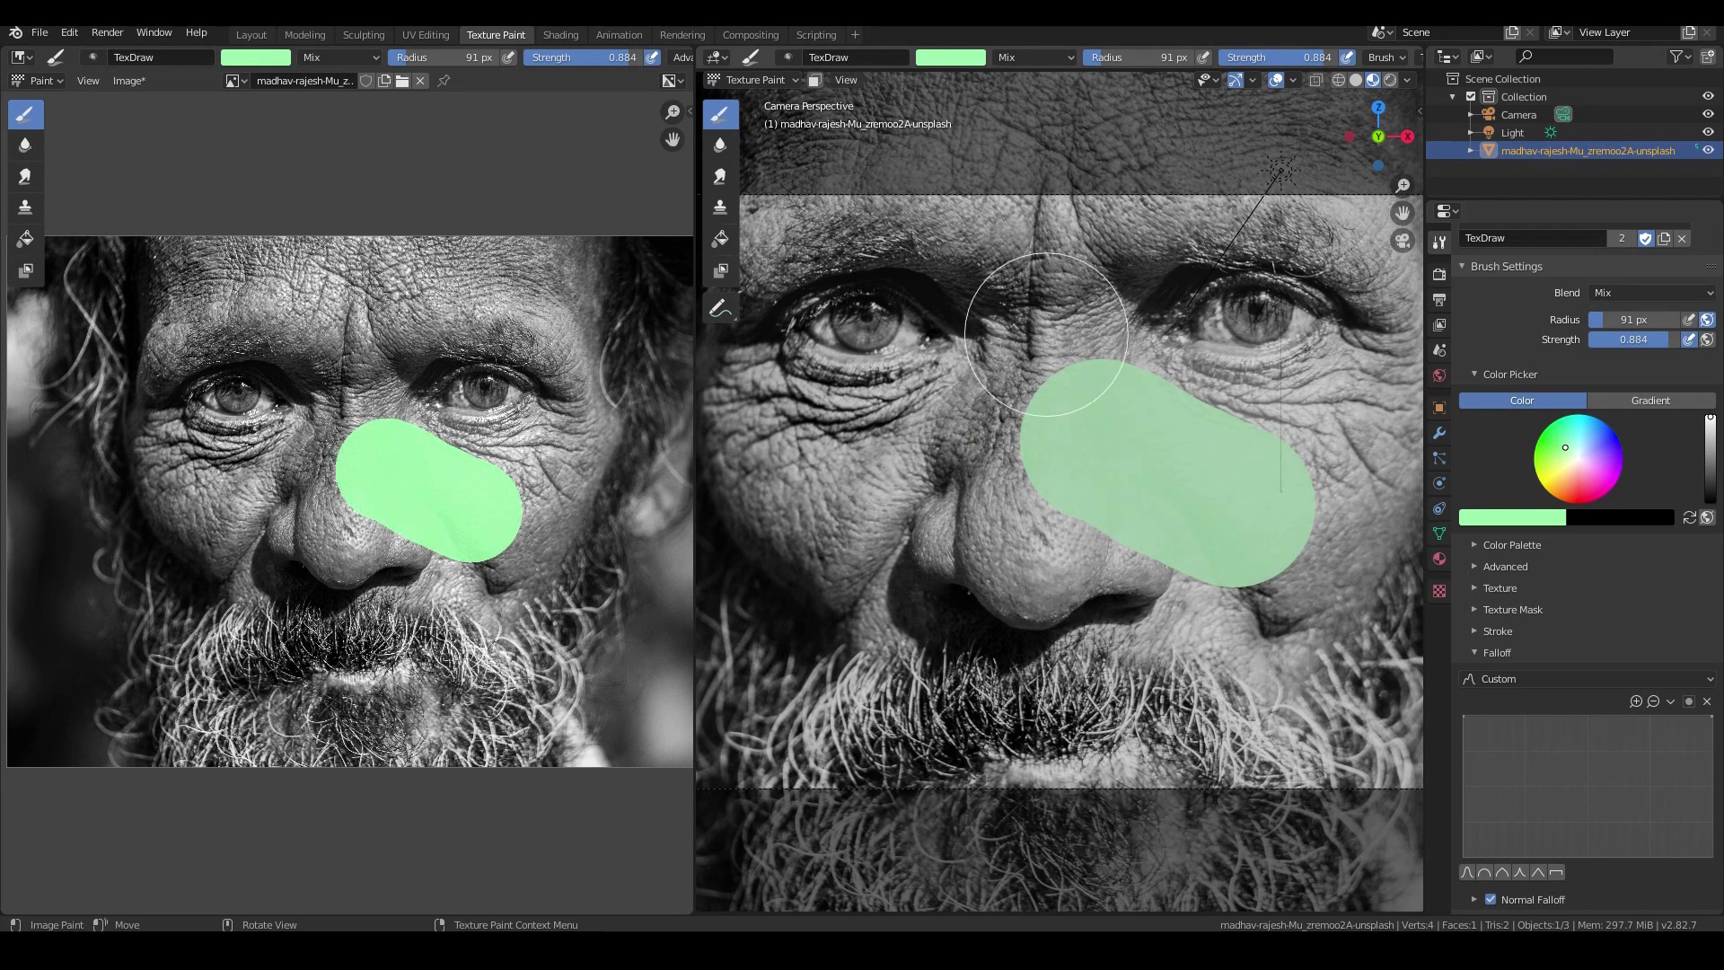
key("ctrl+z")
left_click(1502, 872)
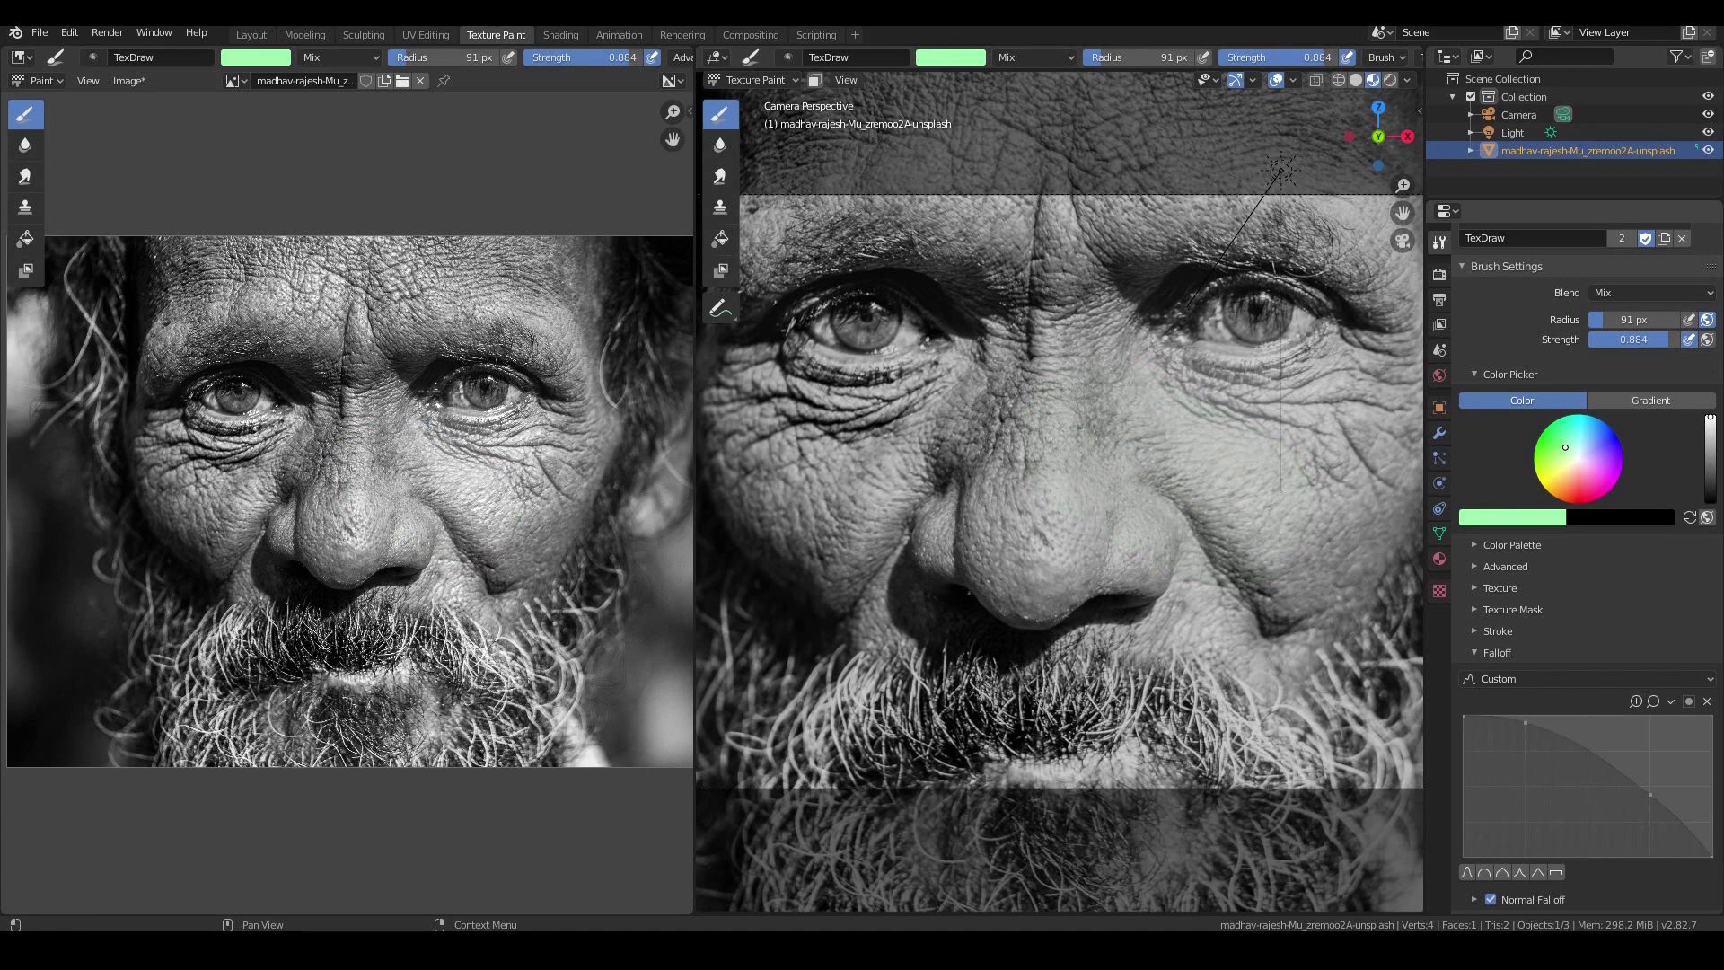
left_click_drag(1114, 453, 1203, 485)
key("ctrl+z")
- Switch the brush to the round falloff preset, test a green stroke beside the nose, and undo it
left_click(1484, 872)
left_click_drag(1119, 419, 1182, 458)
key("ctrl+z")
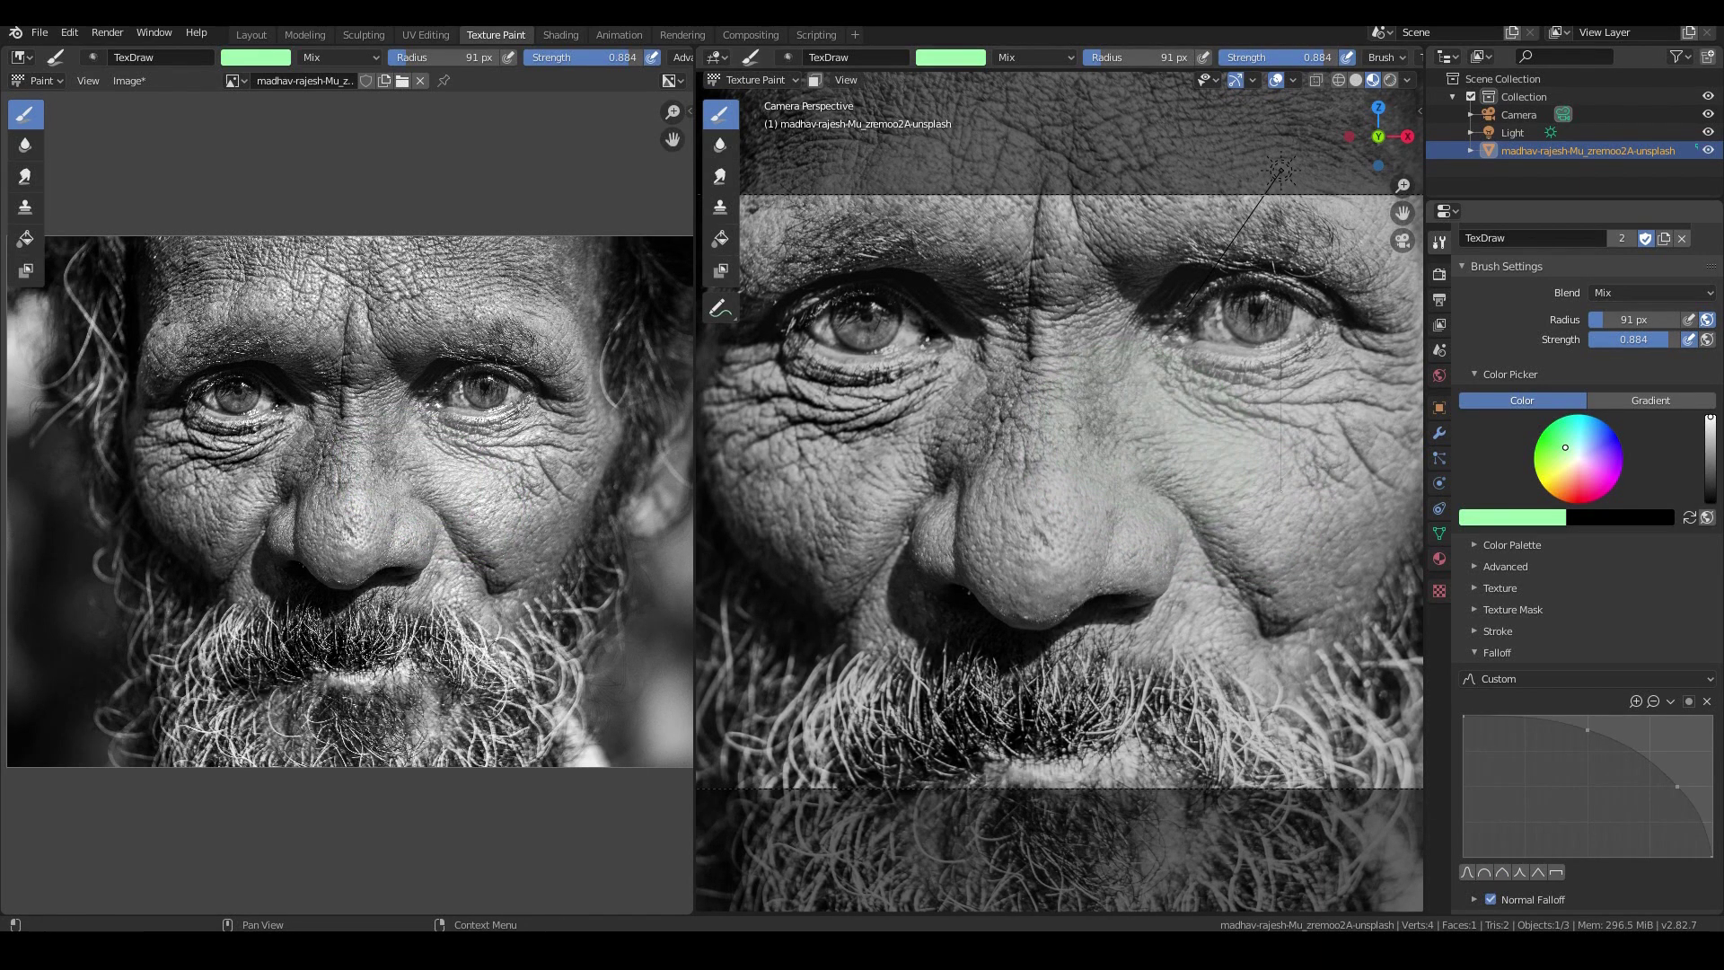
- Reshape the brush's custom falloff curve into a dip at about X 0.42, Y 0.08 and a peak at about X 0.79, Y 0.85
left_click_drag(1588, 729, 1592, 814)
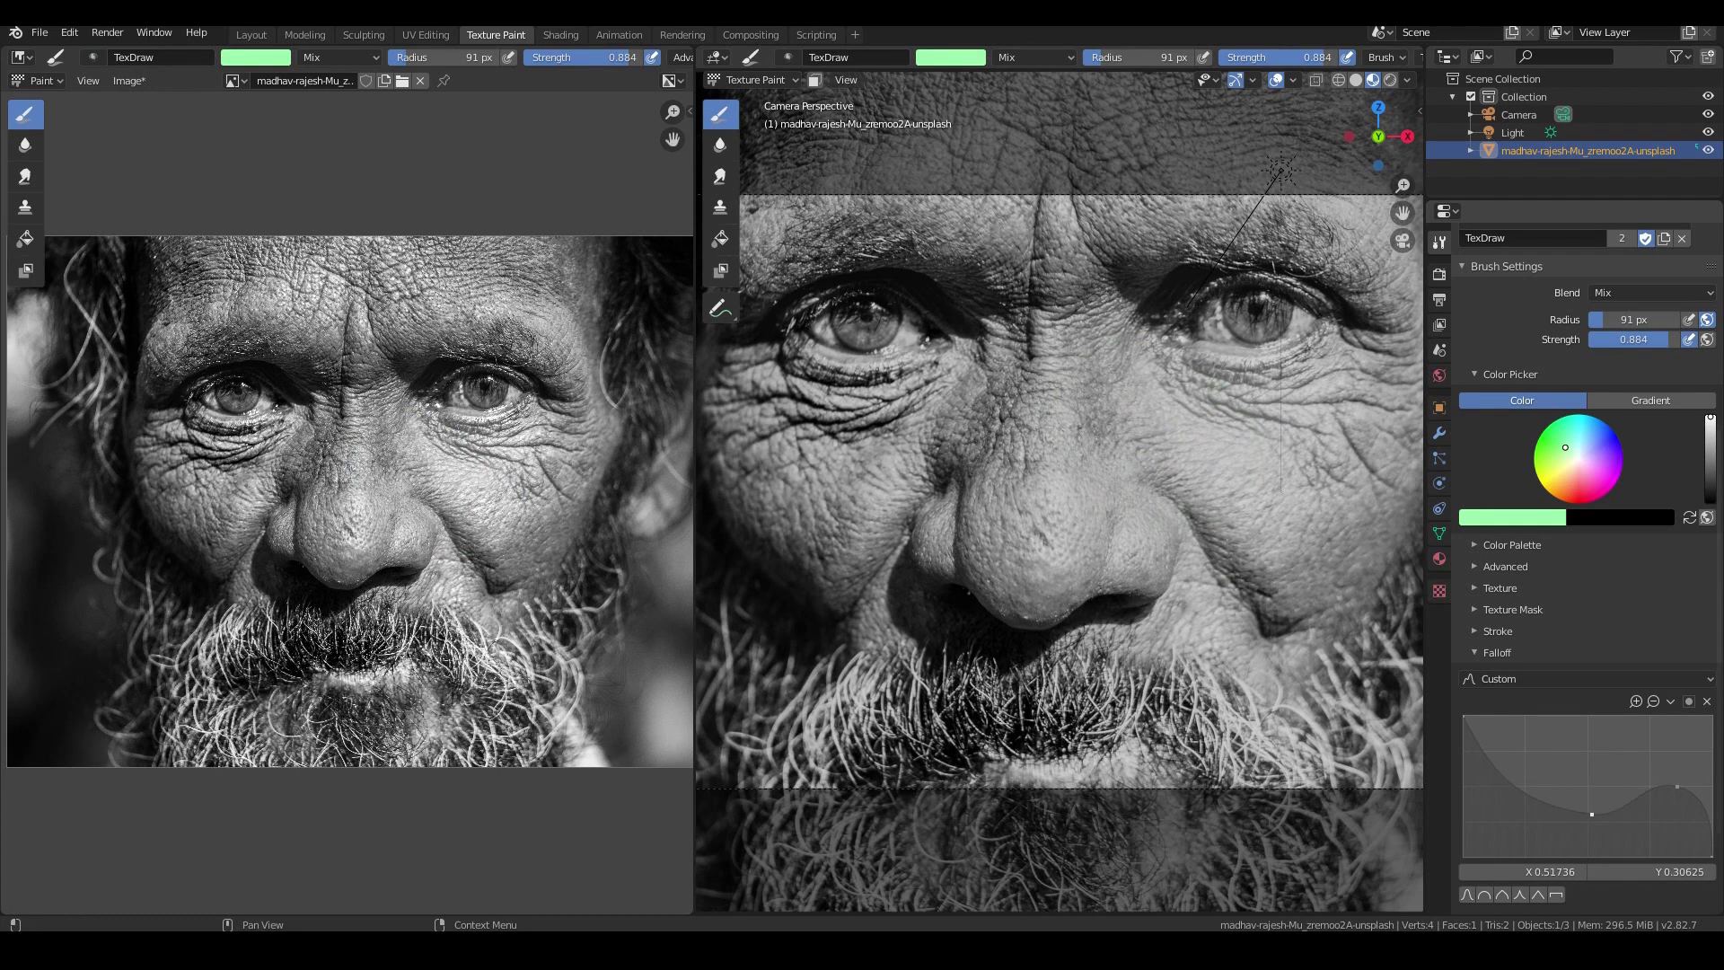
left_click_drag(1671, 763, 1661, 737)
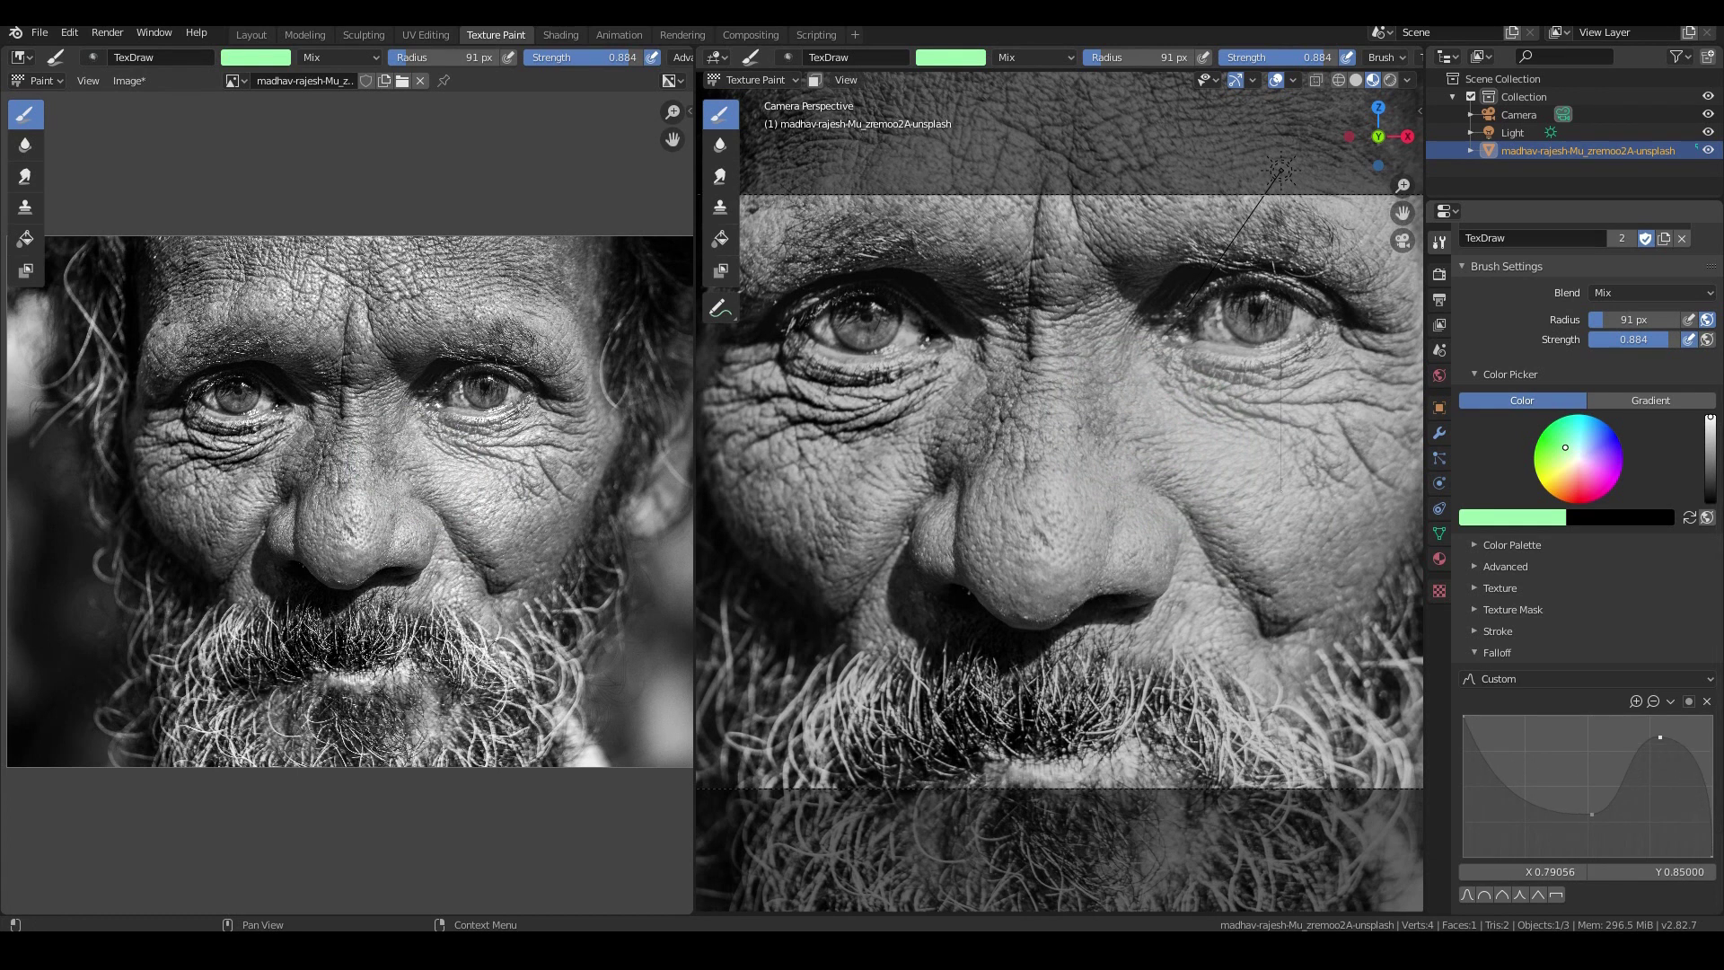
left_click_drag(1593, 814, 1528, 837)
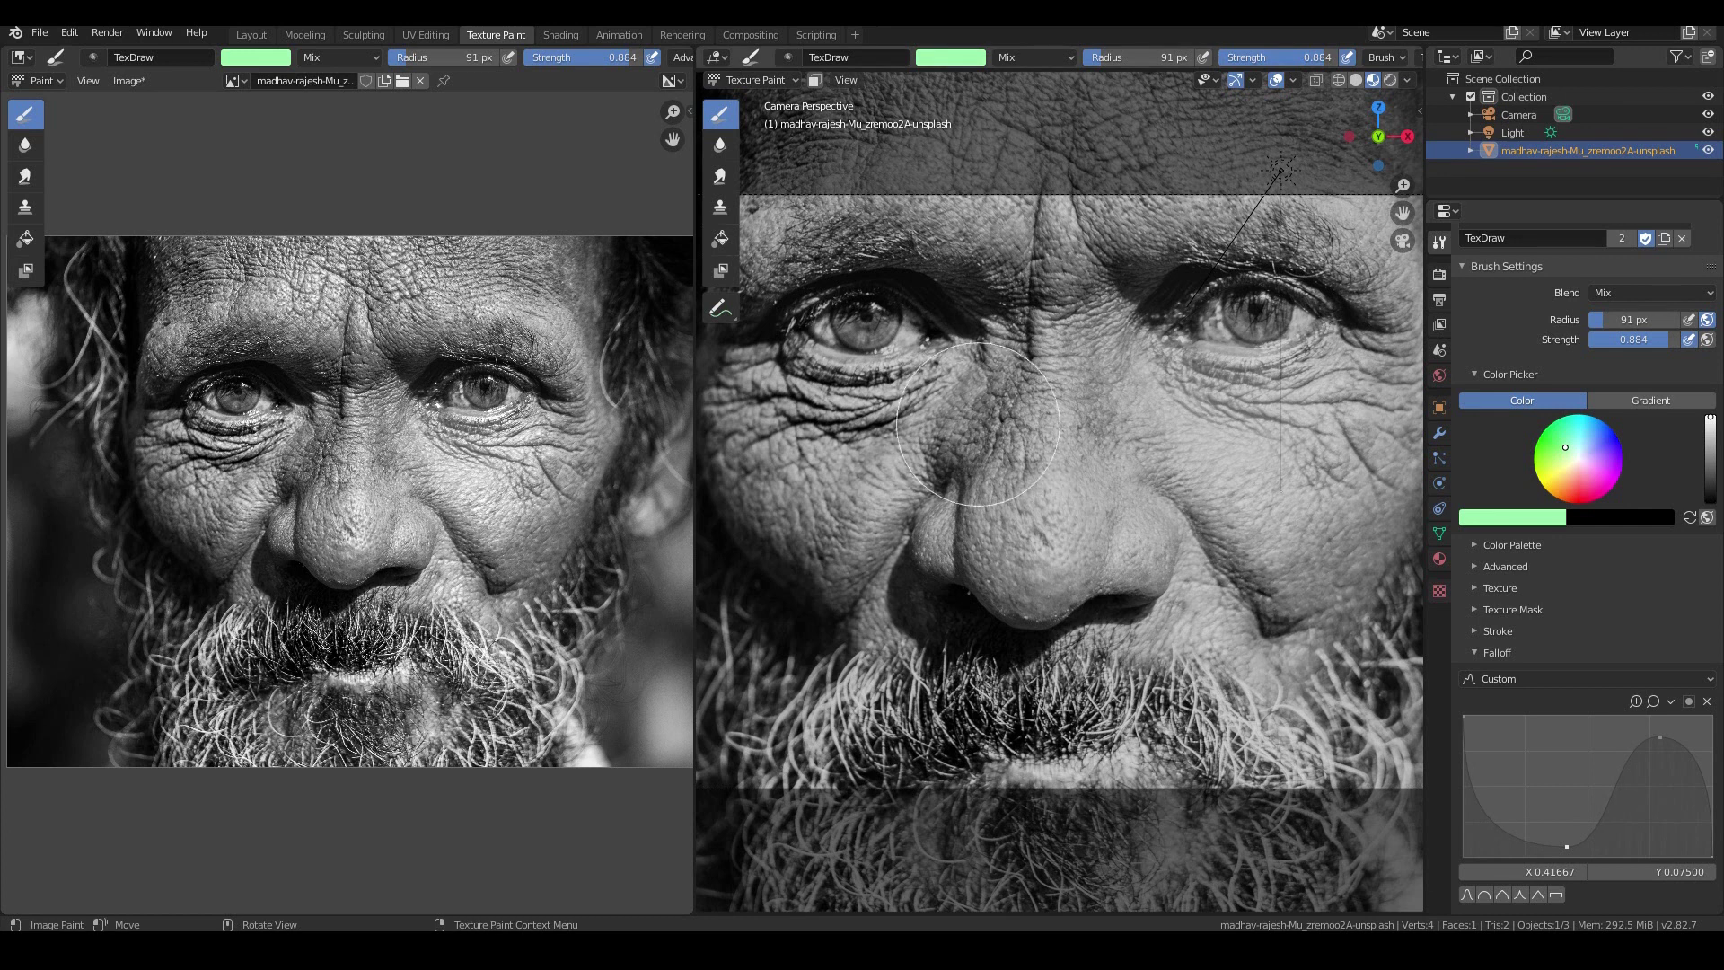
- Test the reshaped falloff with green dabs on the nose and cheek, and undo the painting
mouse_move(1088, 432)
left_mouse_down()
mouse_move(1173, 487)
mouse_move(1162, 477)
left_mouse_up()
key("ctrl+z")
left_click(1064, 444)
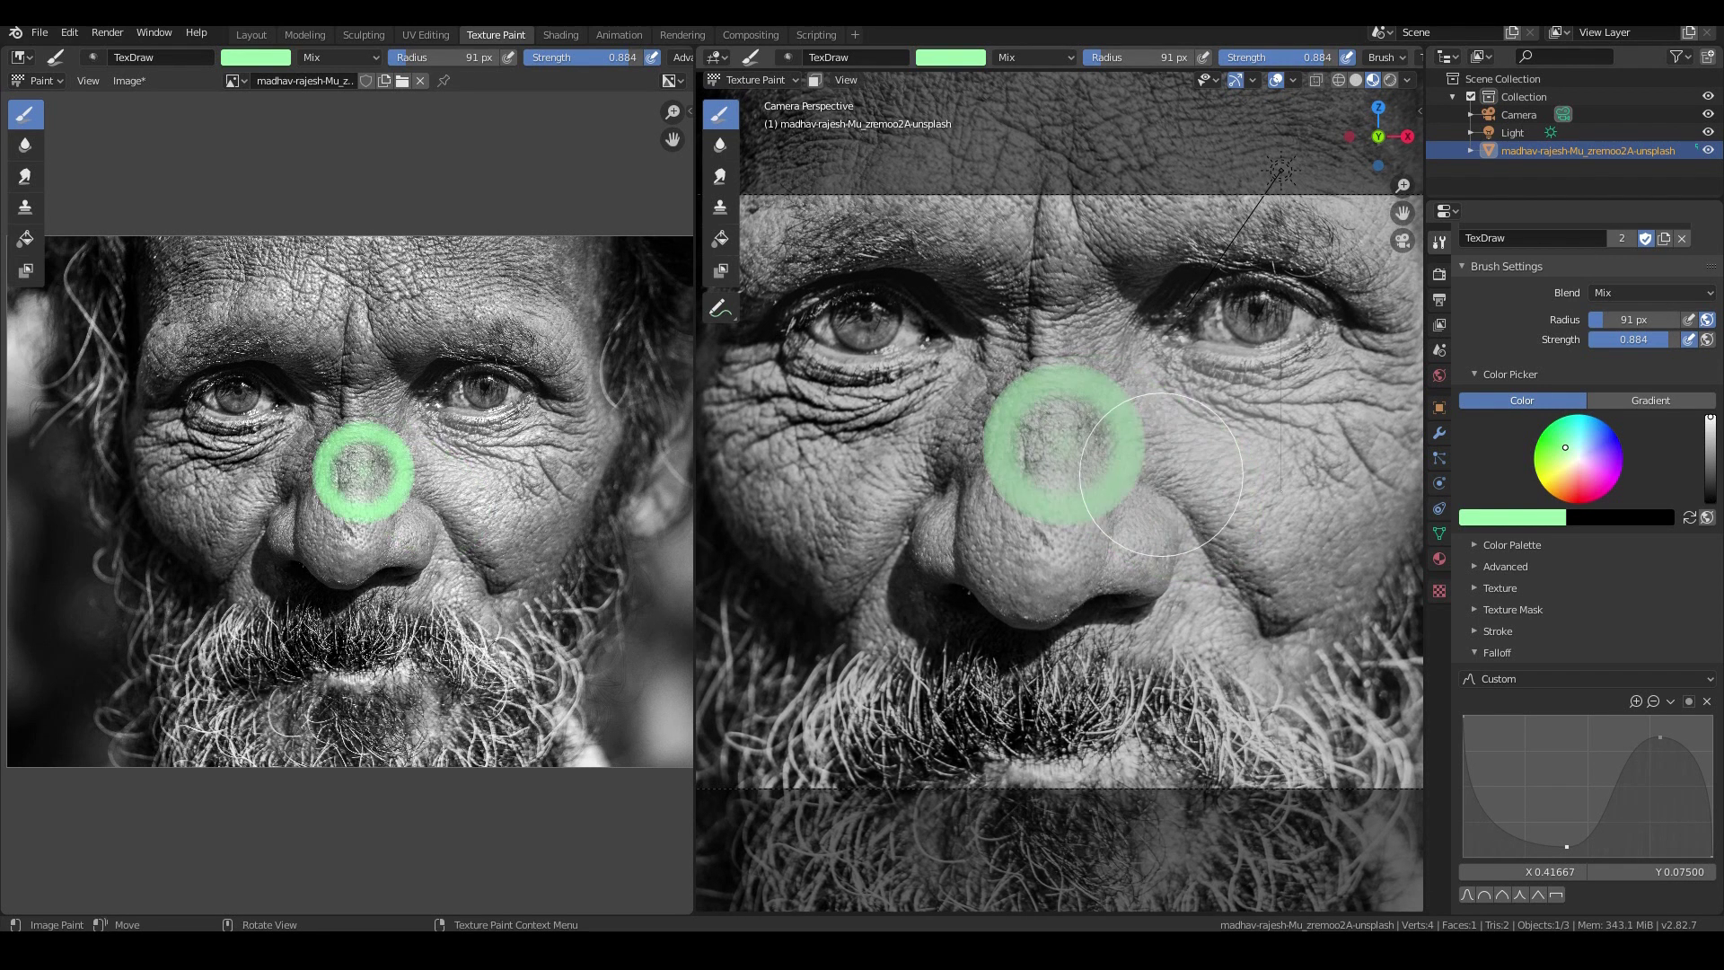
left_click(1226, 489)
left_click(1255, 636)
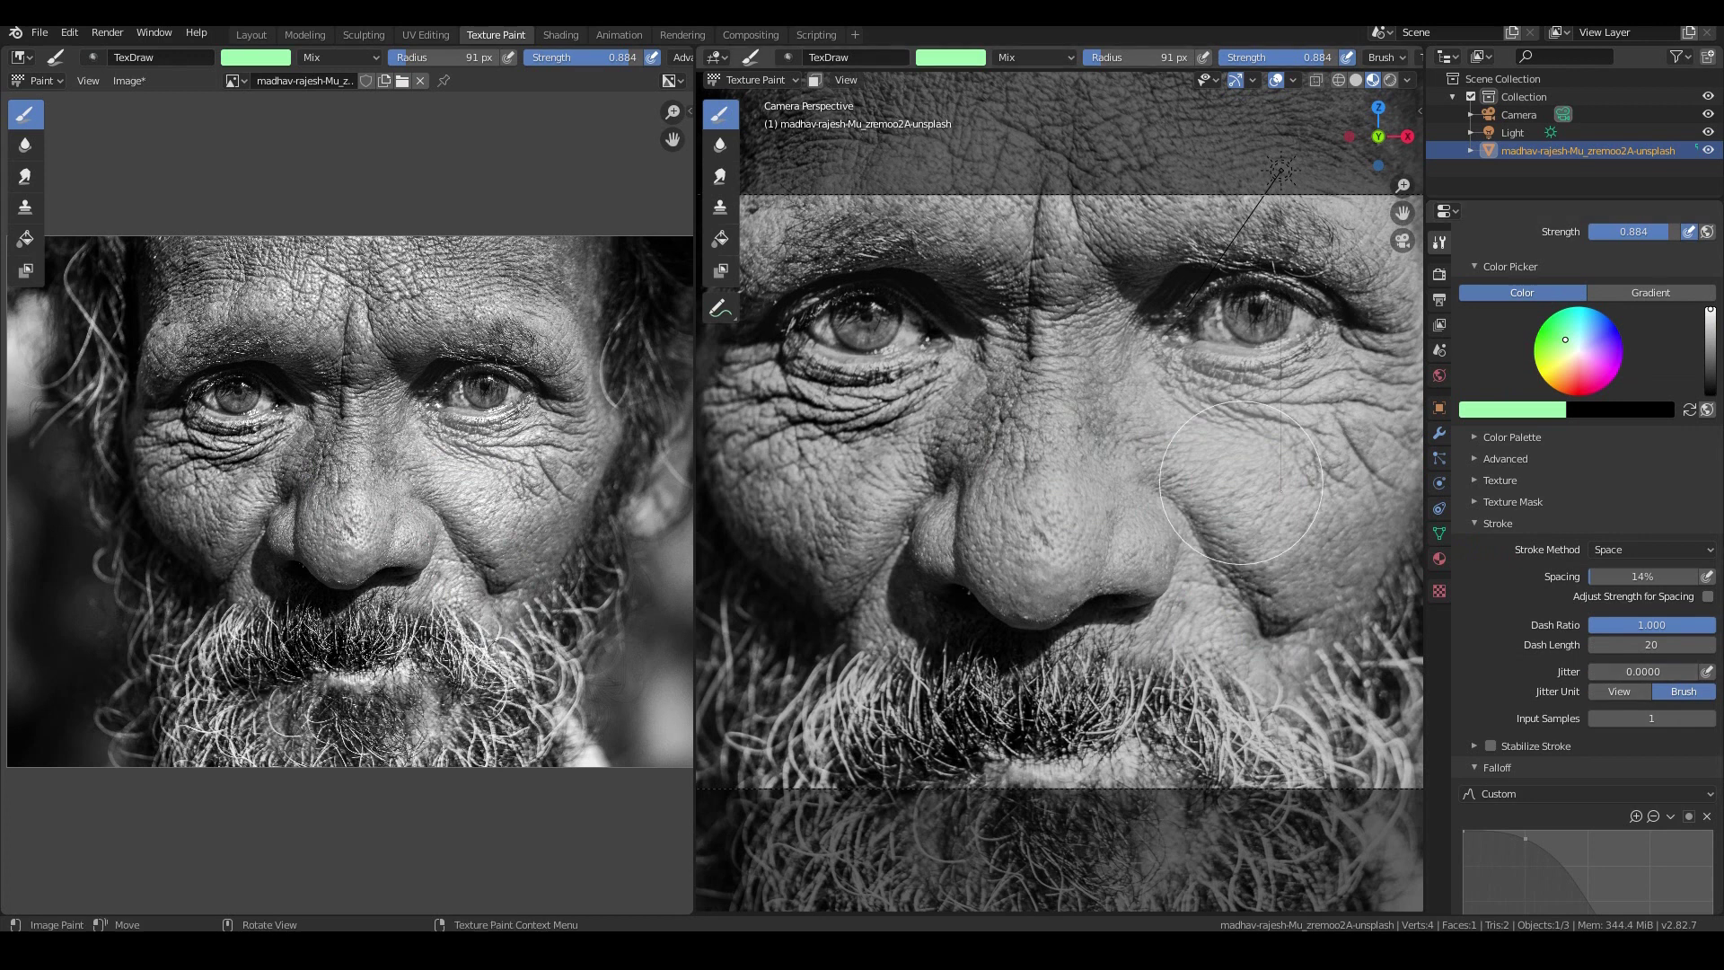
- Try green strokes across the nose and cheek with the Space stroke method, undoing the strokes
left_click_drag(1241, 481, 1332, 592)
key("ctrl+z")
left_click(1650, 549)
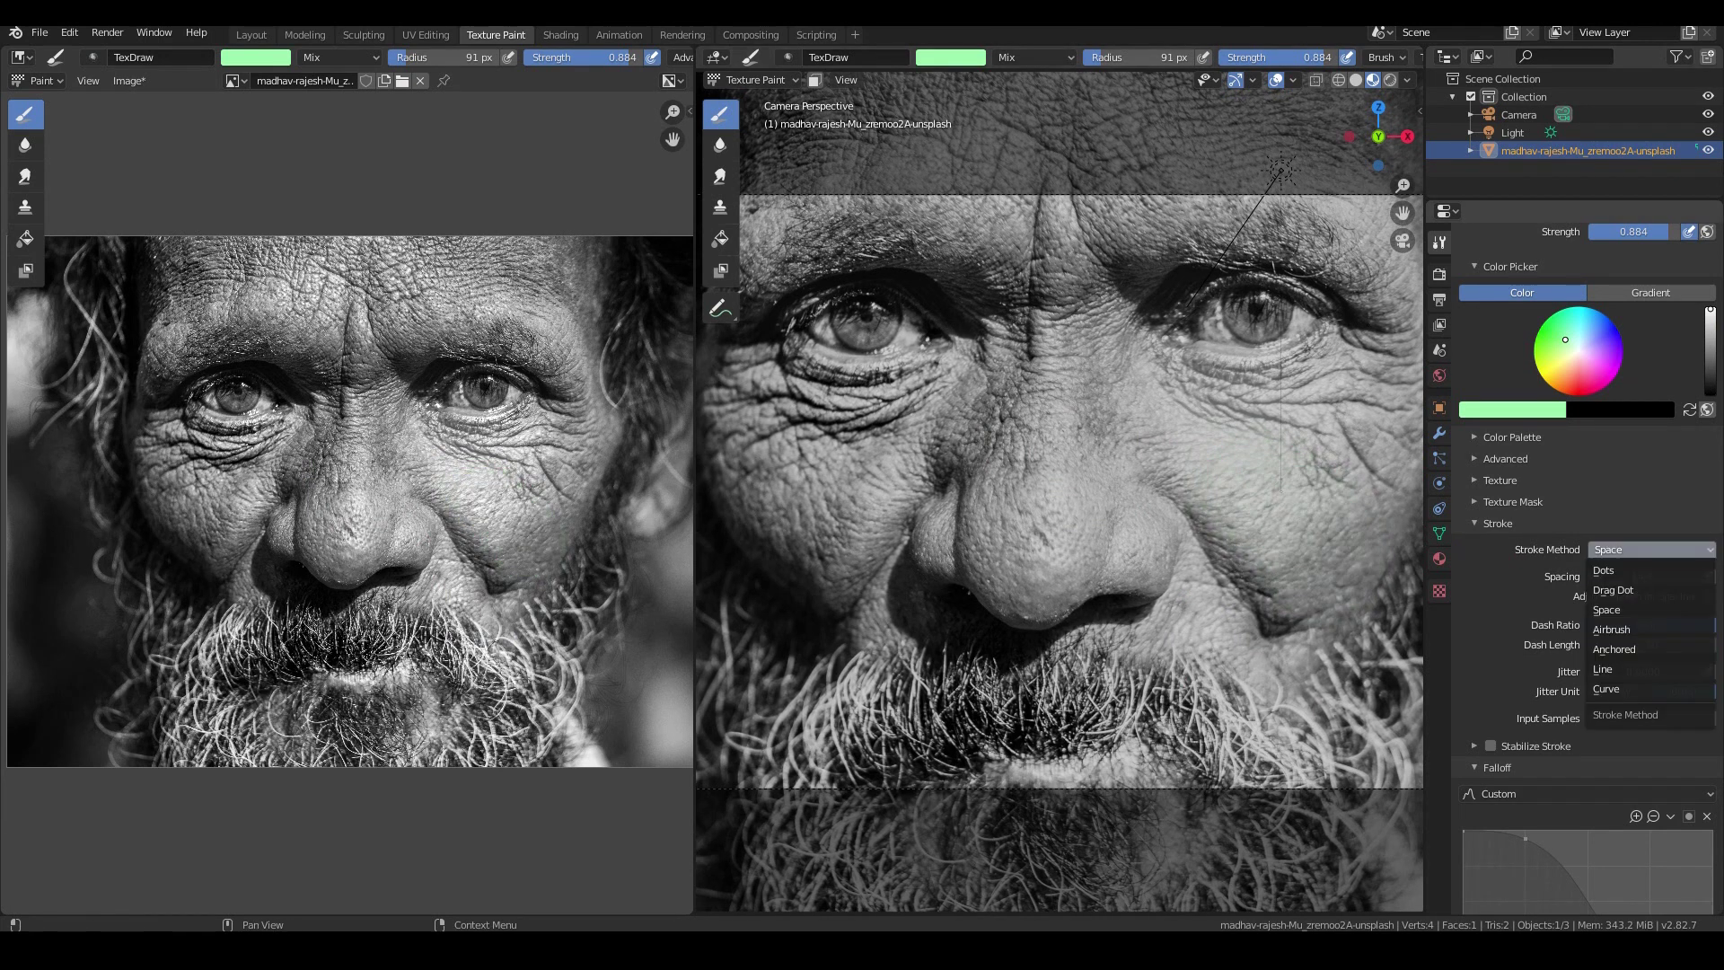
left_click_drag(1063, 395, 1217, 490)
key("ctrl+z")
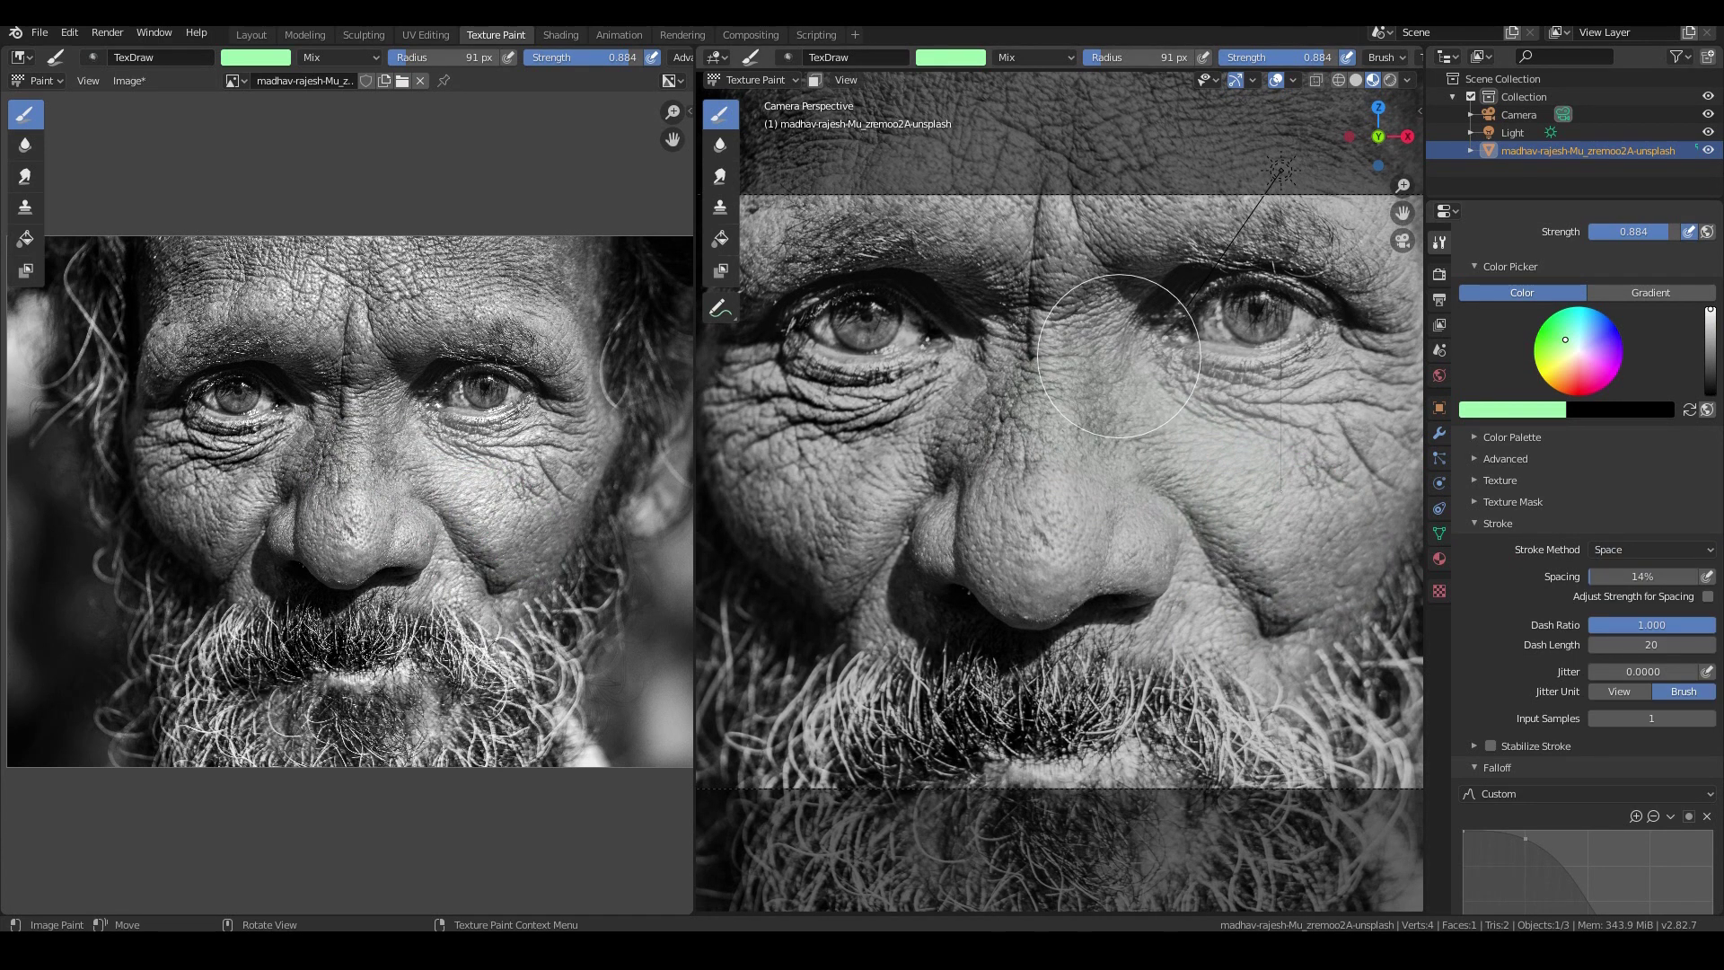
left_click_drag(1122, 359, 1293, 485)
key("ctrl+z")
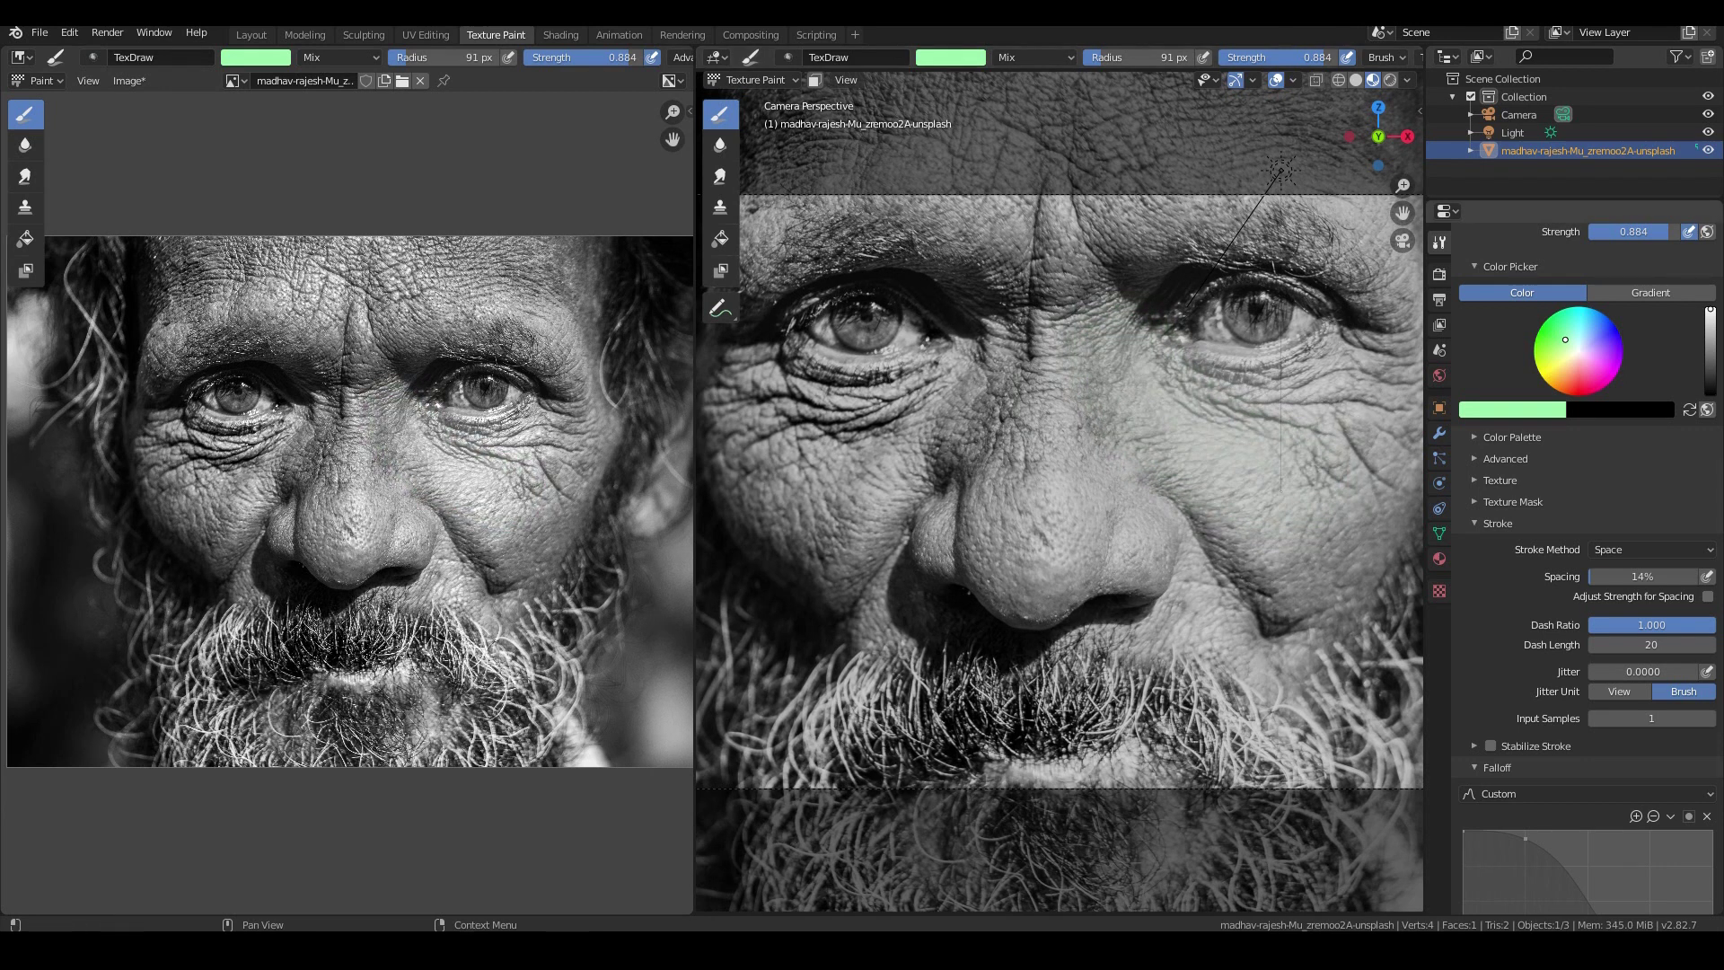
mouse_move(1069, 315)
left_mouse_down()
mouse_move(1185, 422)
mouse_move(1320, 472)
left_mouse_up()
- Set the stroke method to Anchored and place green dabs on both cheeks and between the eyes
left_click(1652, 550)
left_click(1614, 648)
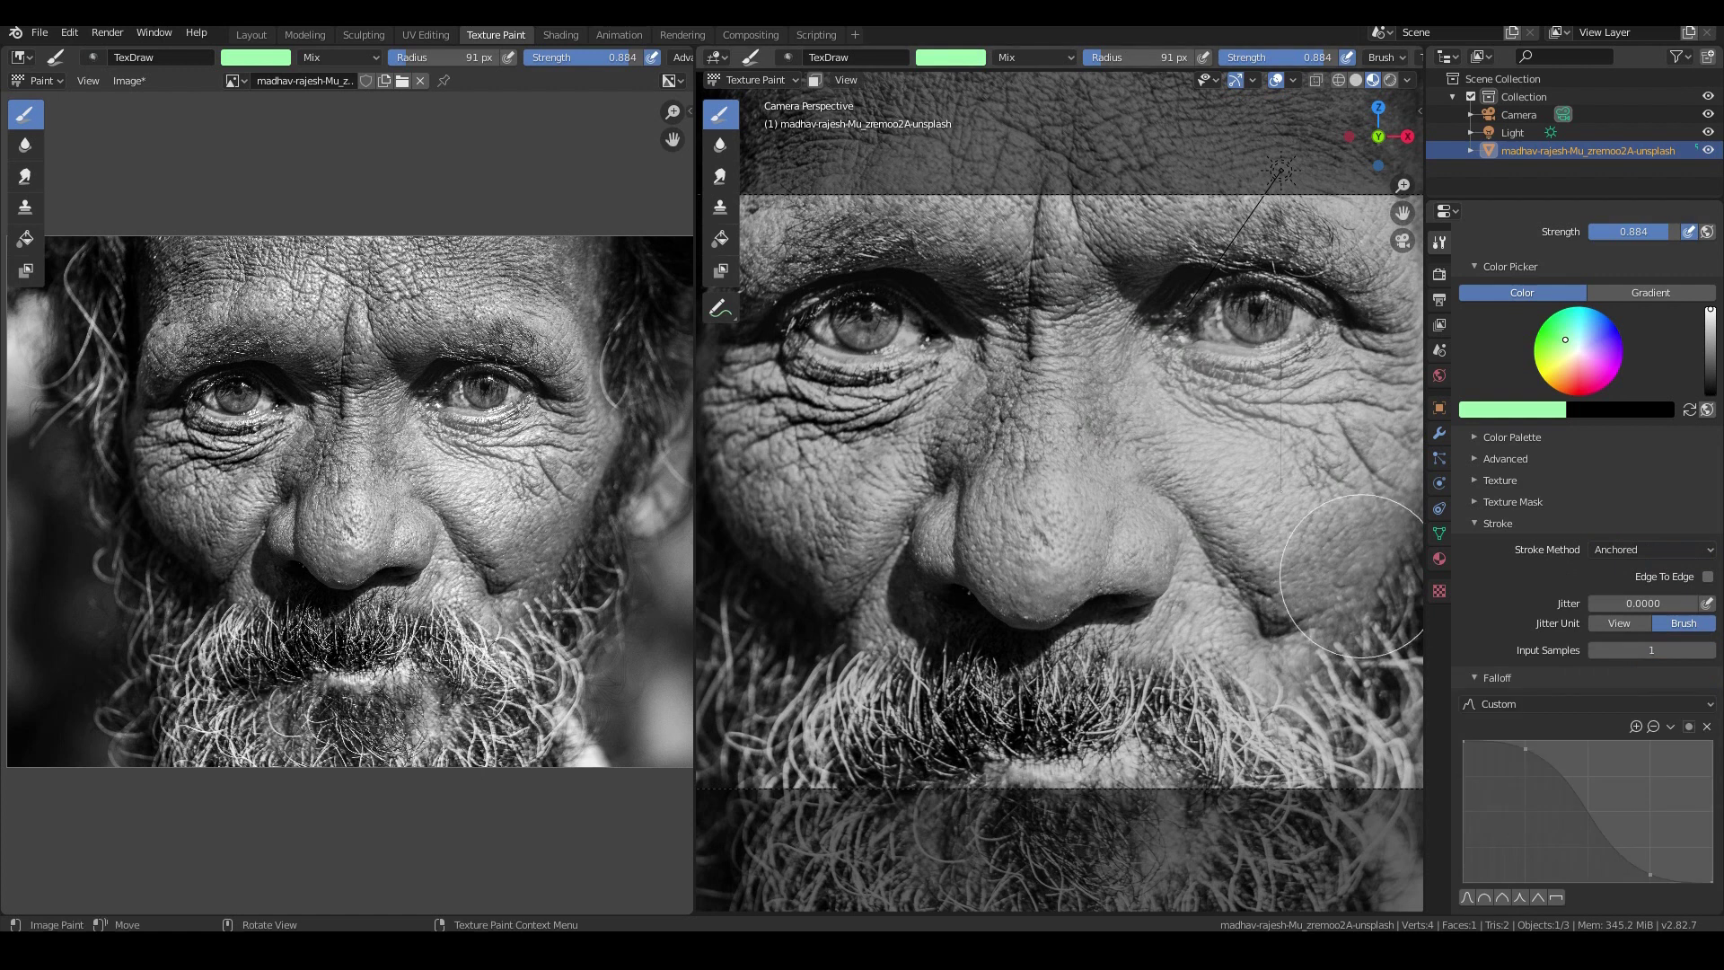
left_click_drag(1210, 456, 1275, 548)
left_click_drag(857, 467, 909, 507)
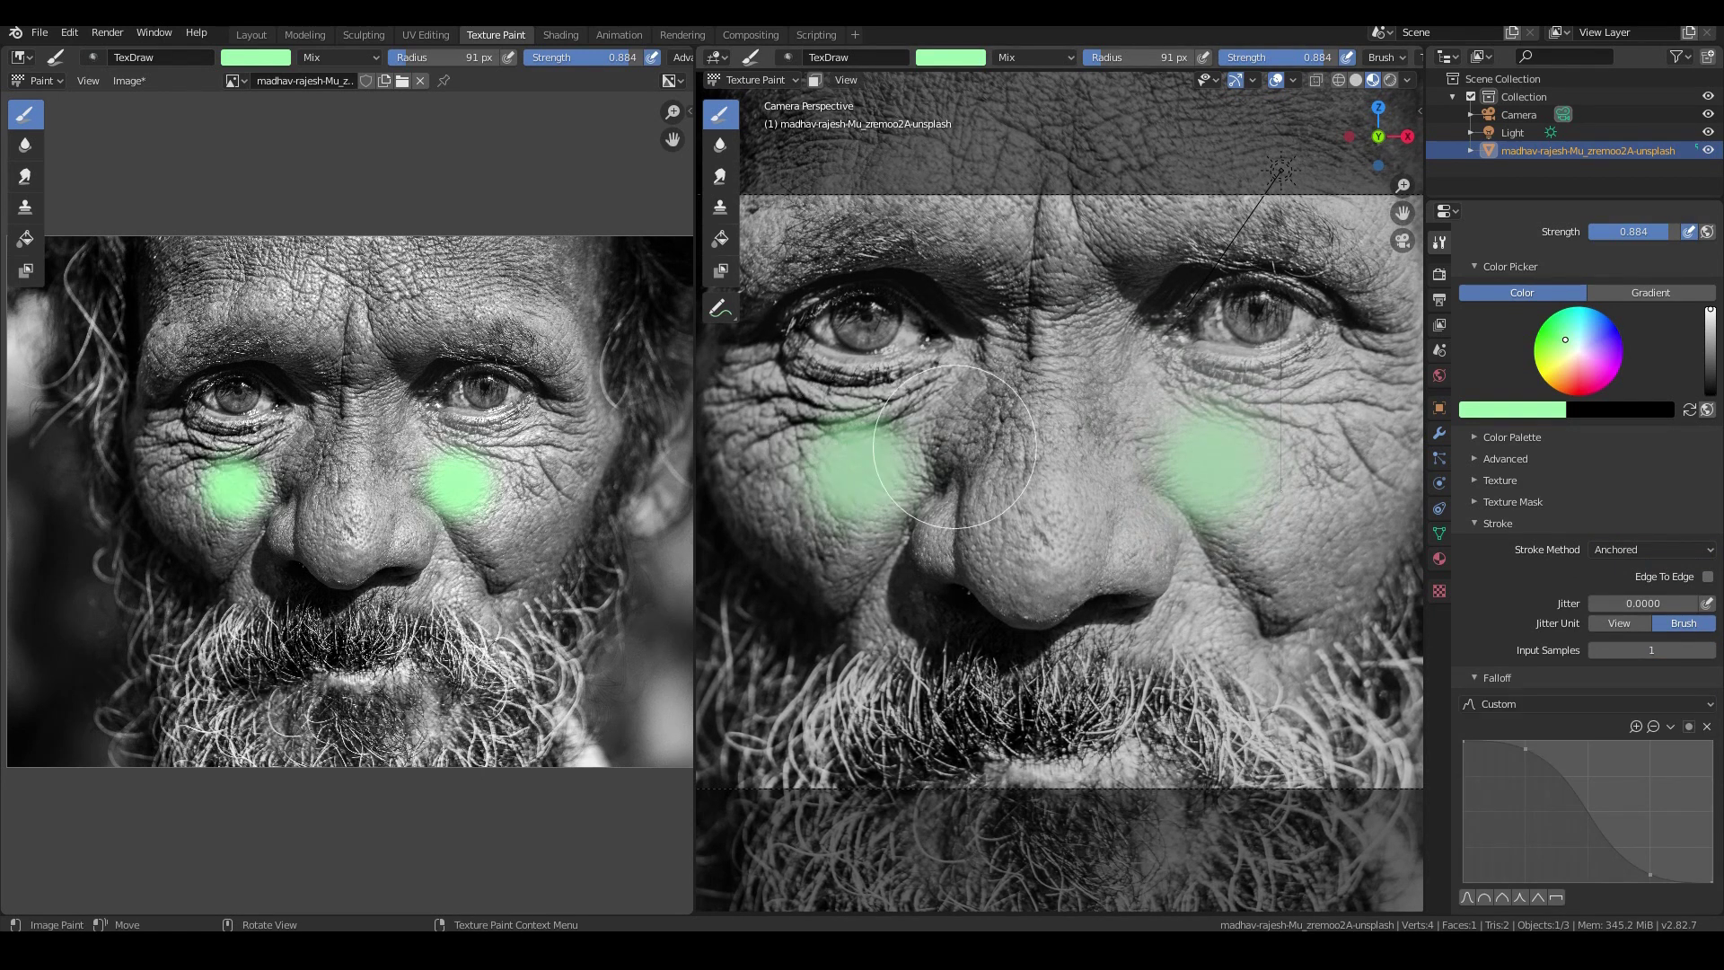
left_click_drag(993, 314, 1042, 334)
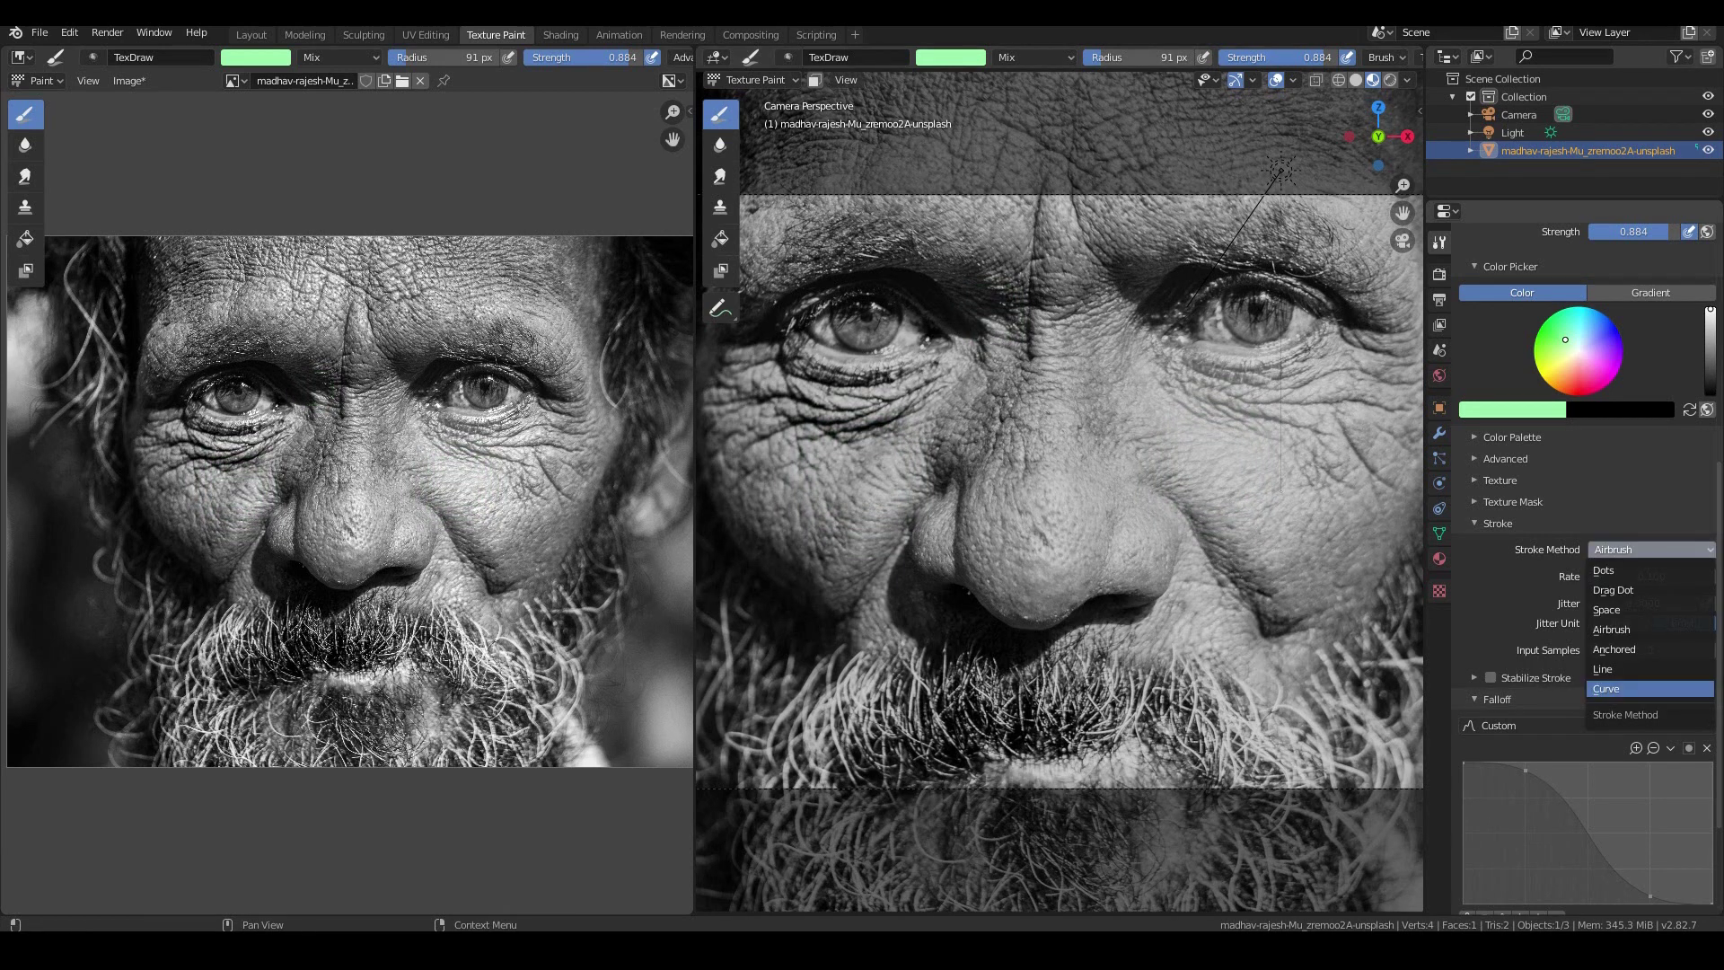
- Switch the stroke method to Line, try straight green strokes across the upper face, and undo them
left_click(1603, 669)
mouse_move(759, 429)
left_mouse_down()
mouse_move(1029, 424)
mouse_move(1025, 199)
mouse_move(1266, 260)
left_mouse_up()
key("ctrl+z")
key("ctrl+z")
key("ctrl+z")
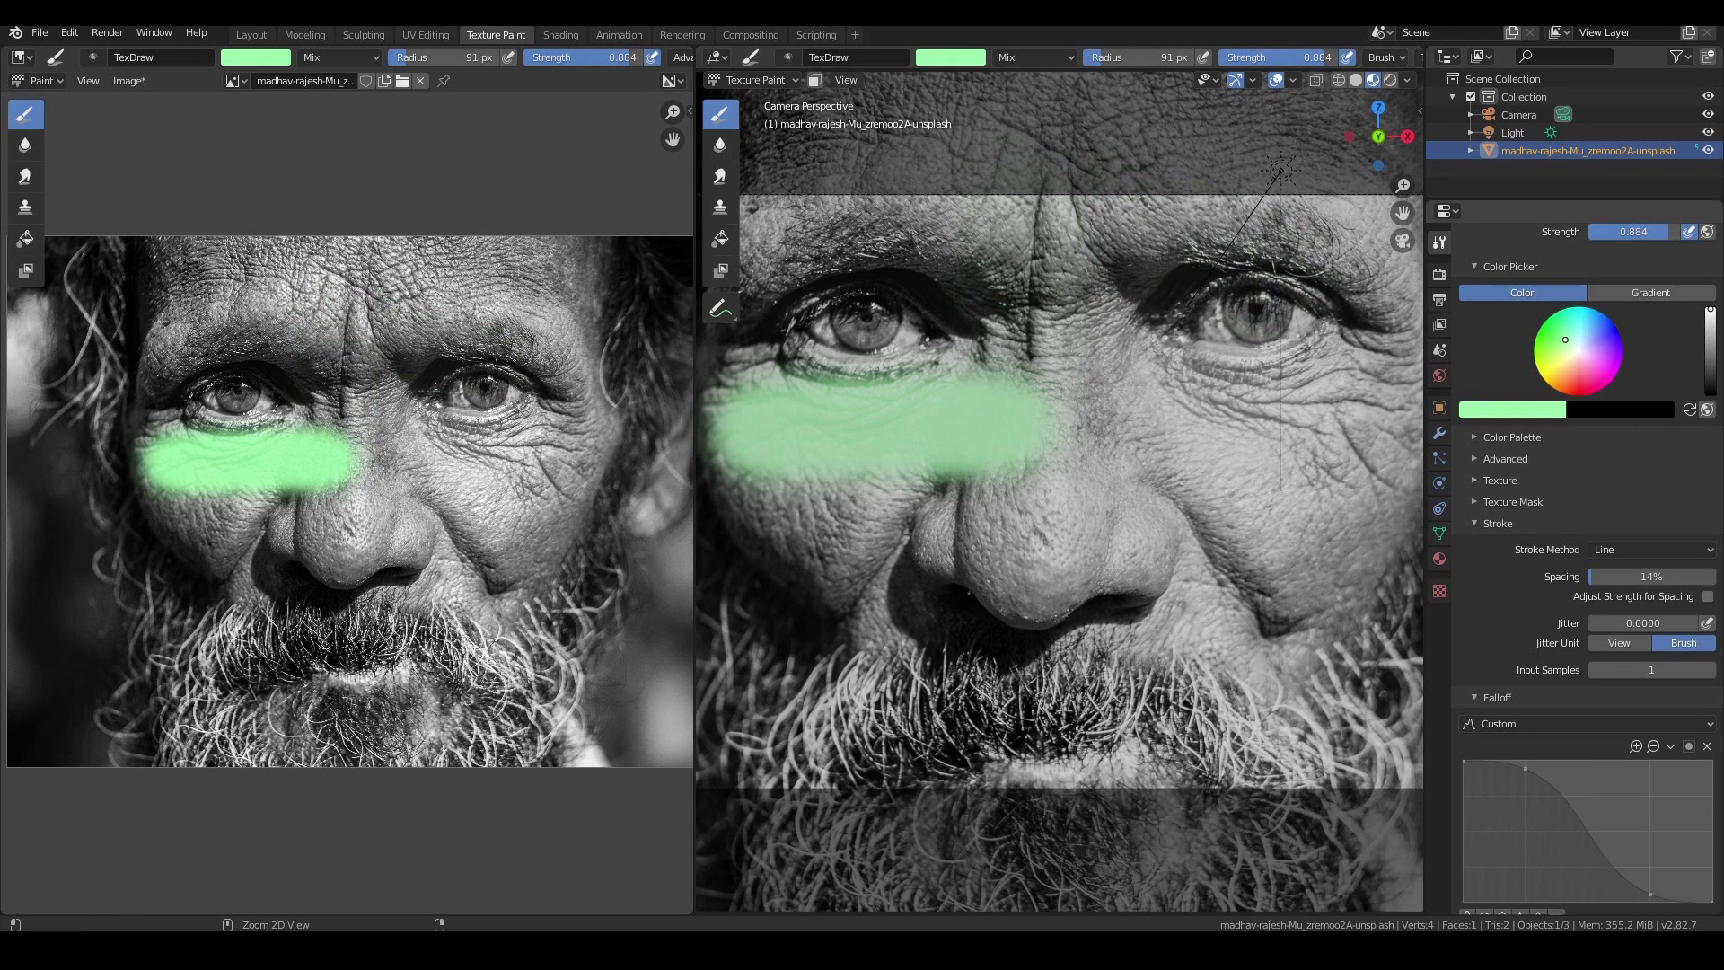
- Set the stroke method back to Space and enable Stabilize Stroke
left_click(1652, 549)
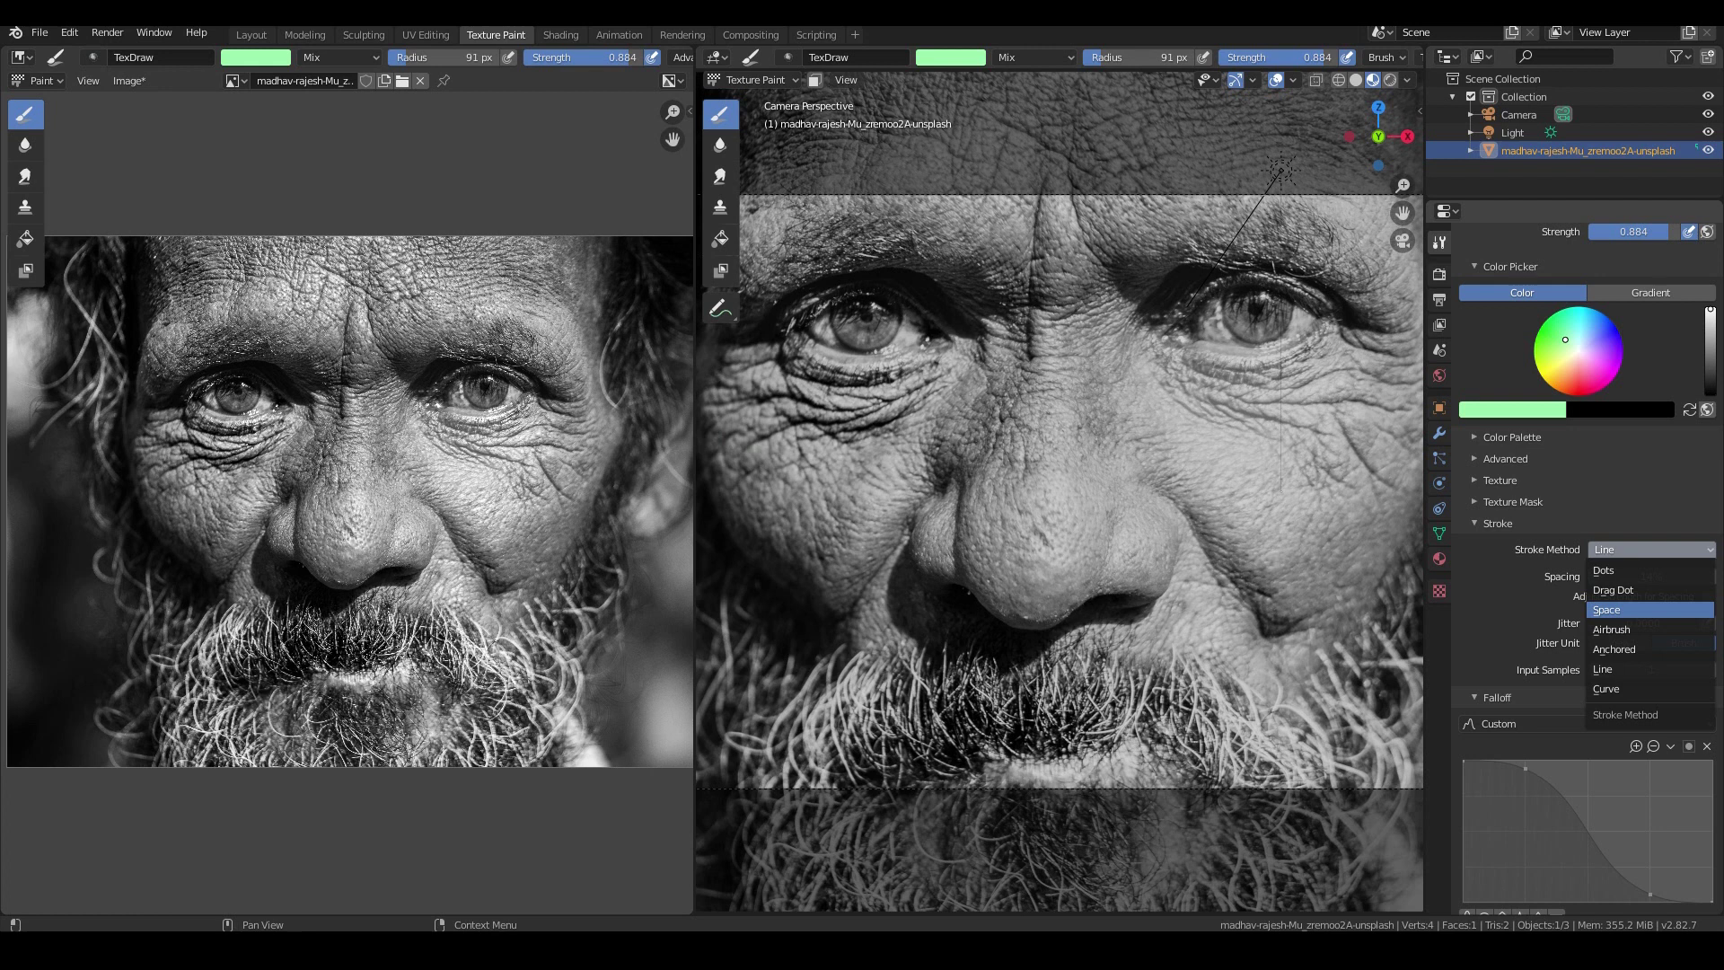
left_click(1616, 610)
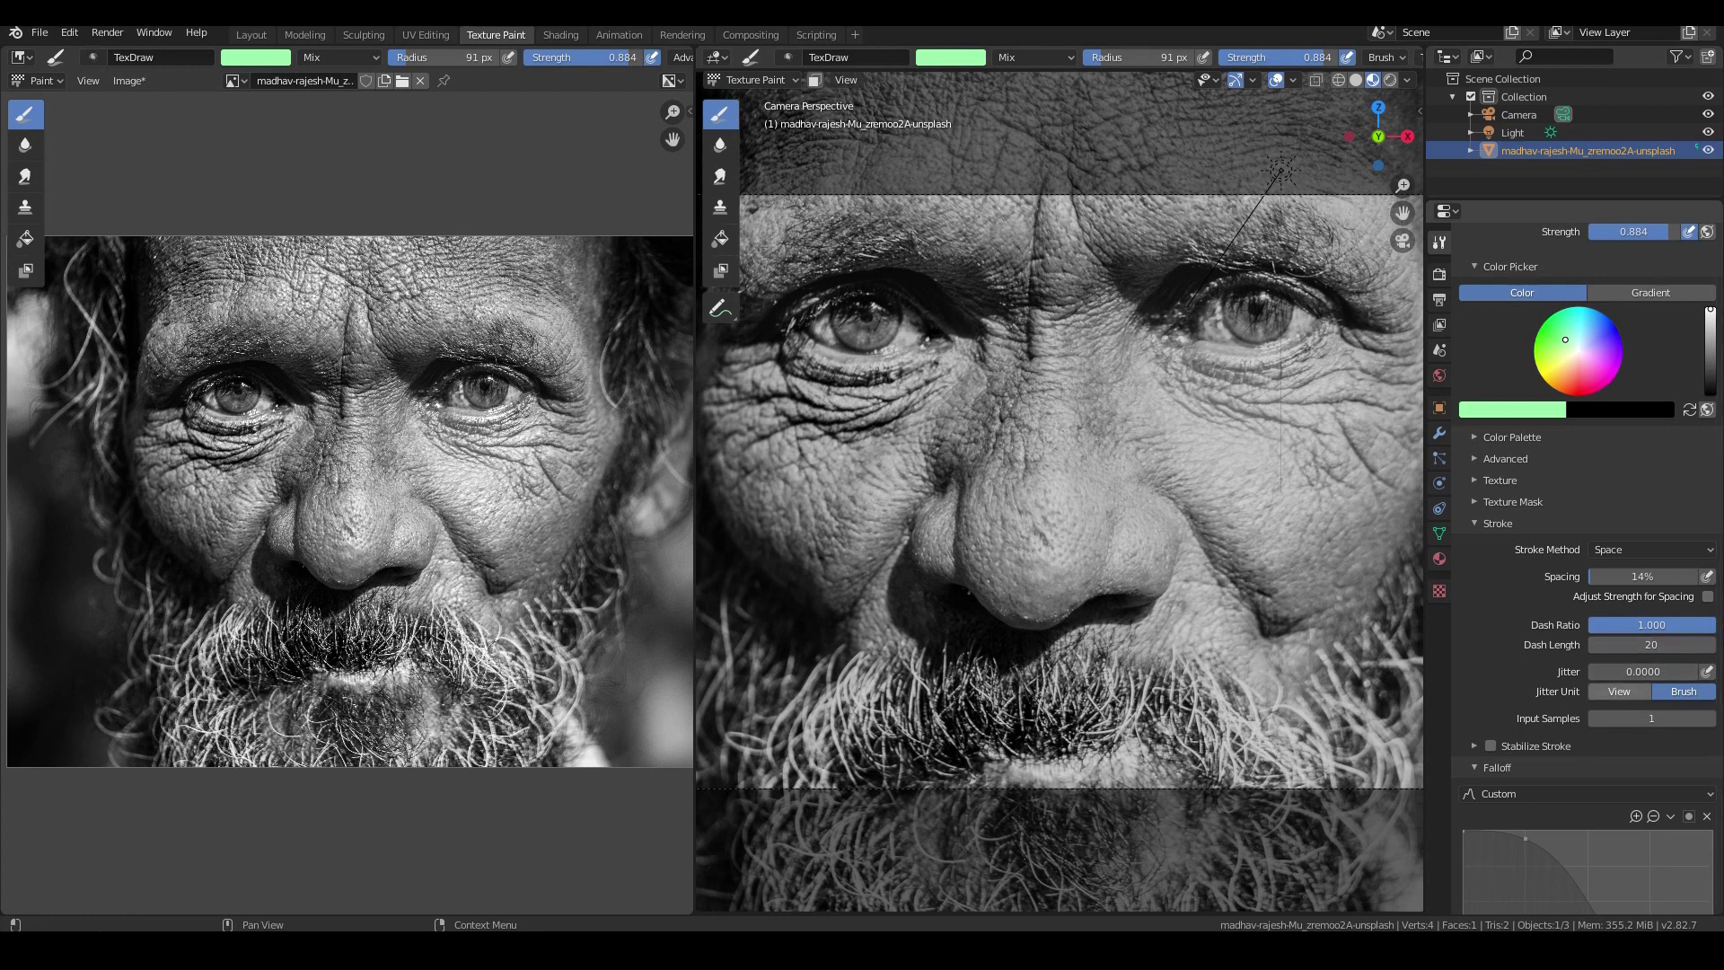
scroll(1651, 718, "down", 1)
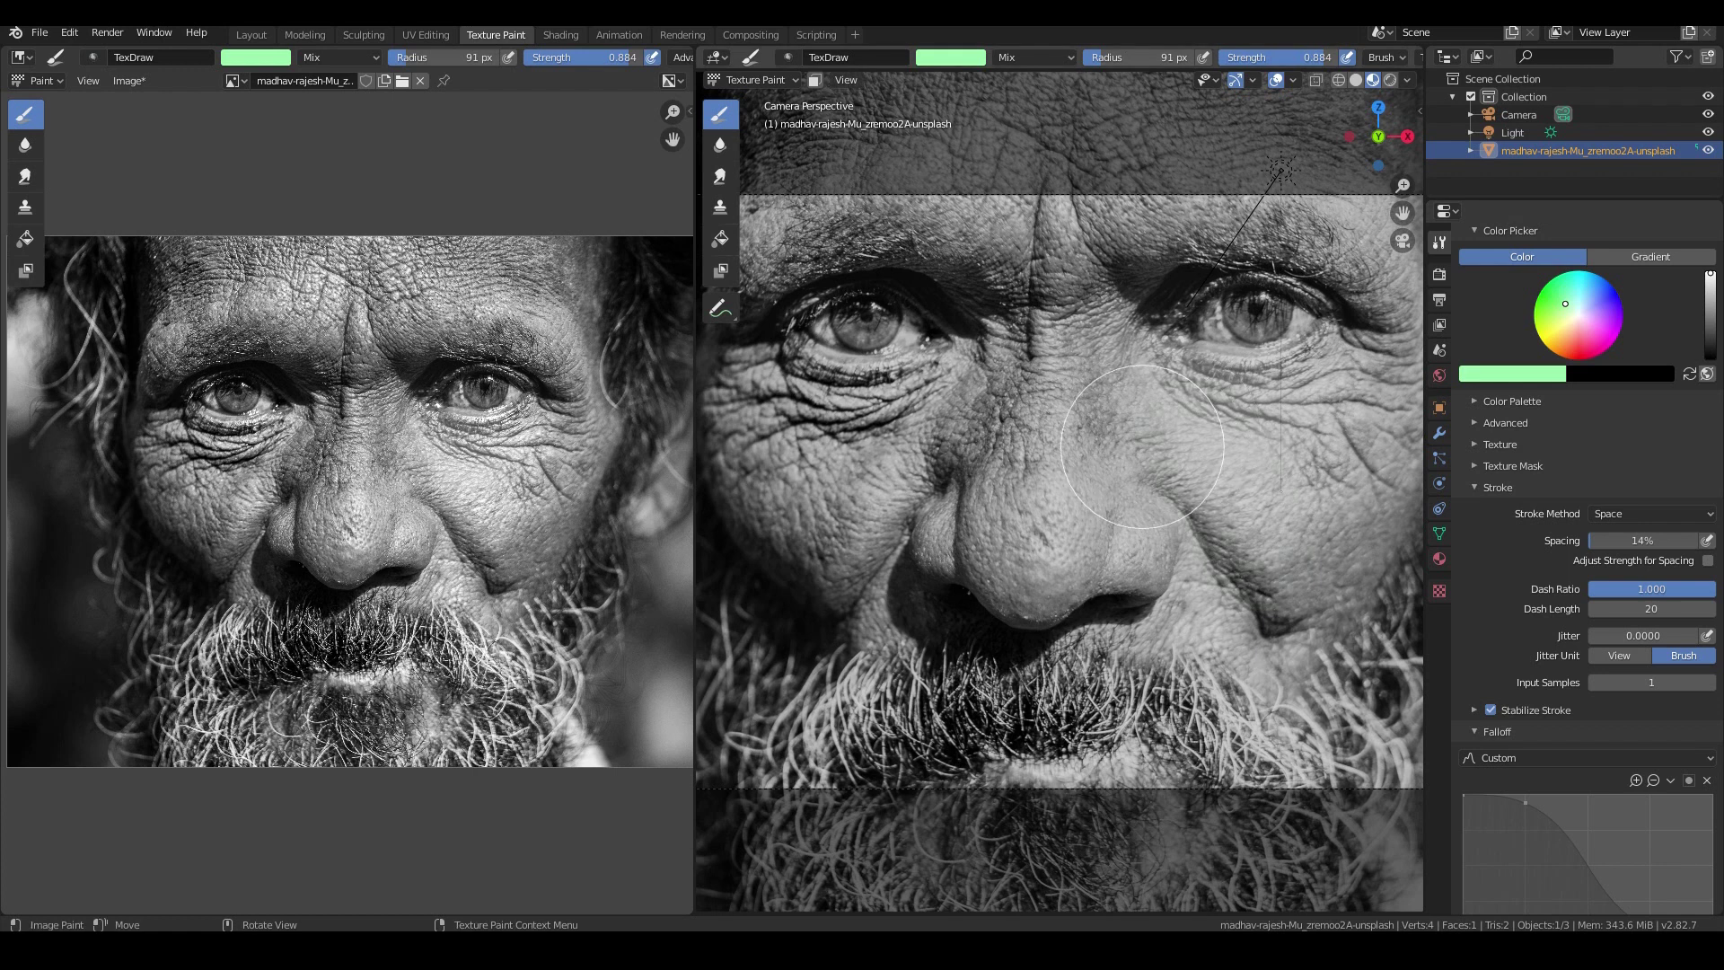
- Try long stabilized green strokes curving around the nose and mouth, undoing each one
mouse_move(1159, 447)
left_mouse_down()
mouse_move(1223, 471)
mouse_move(1323, 608)
mouse_move(1356, 736)
mouse_move(1347, 845)
left_mouse_up()
key("ctrl+z")
mouse_move(1168, 418)
left_mouse_down()
mouse_move(1329, 665)
mouse_move(1379, 876)
mouse_move(1033, 813)
mouse_move(784, 687)
mouse_move(772, 660)
mouse_move(808, 395)
mouse_move(1033, 292)
left_mouse_up()
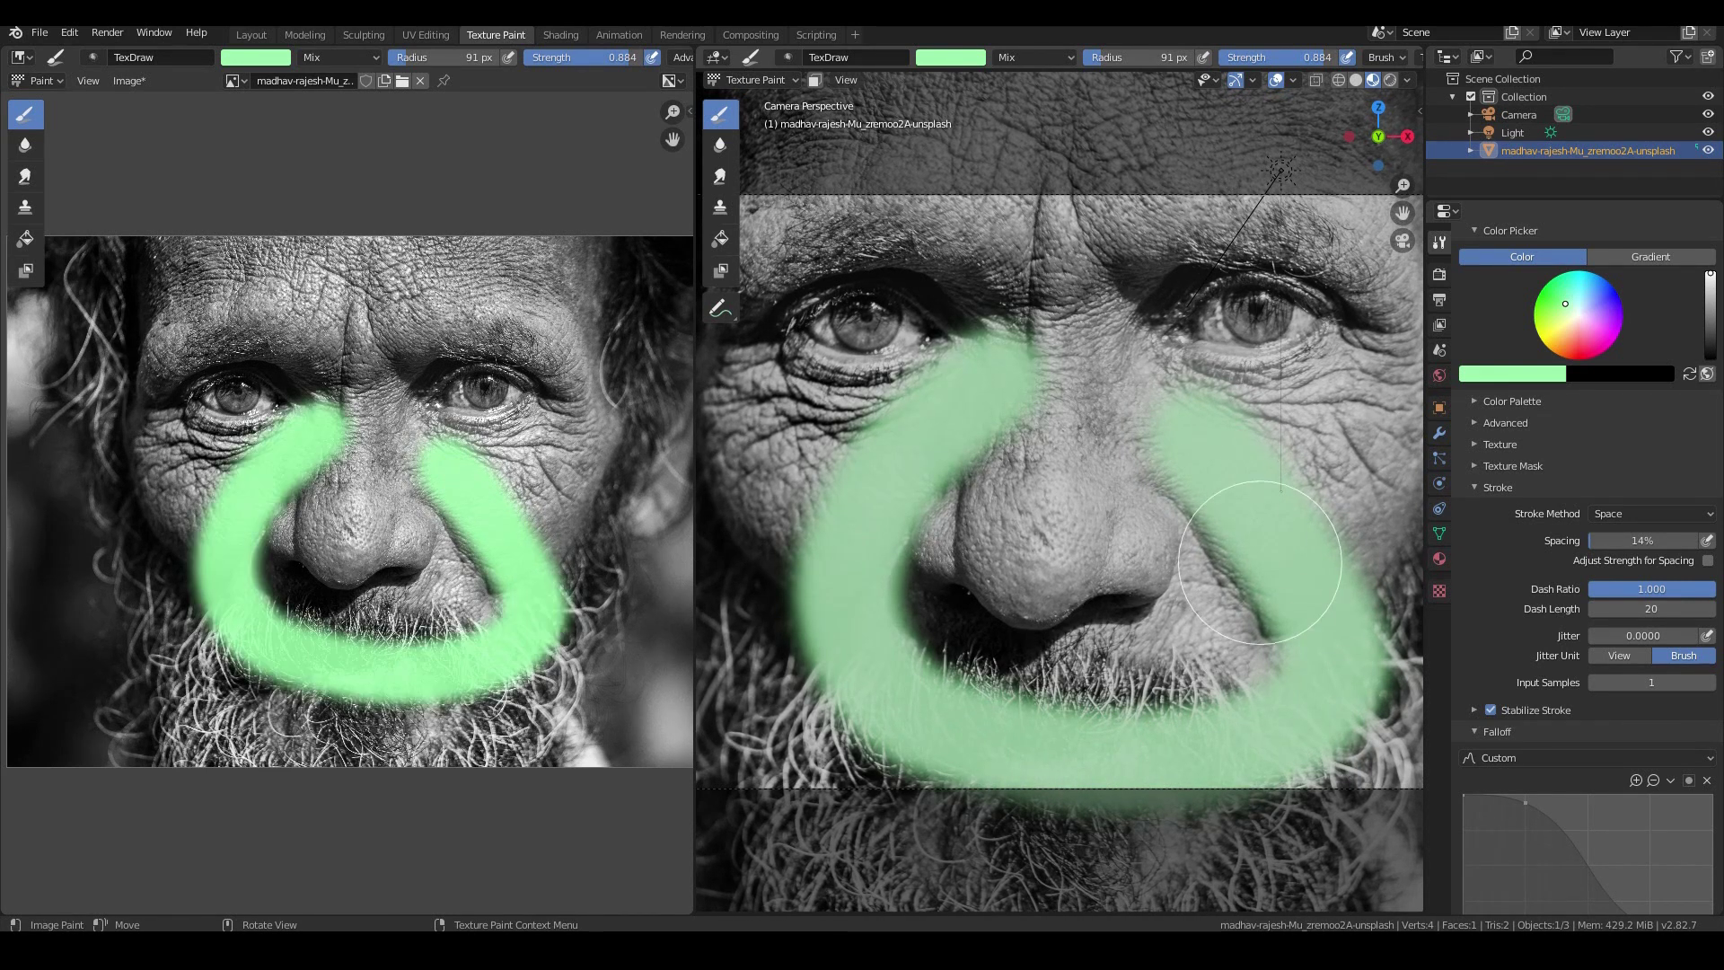
key("ctrl+z")
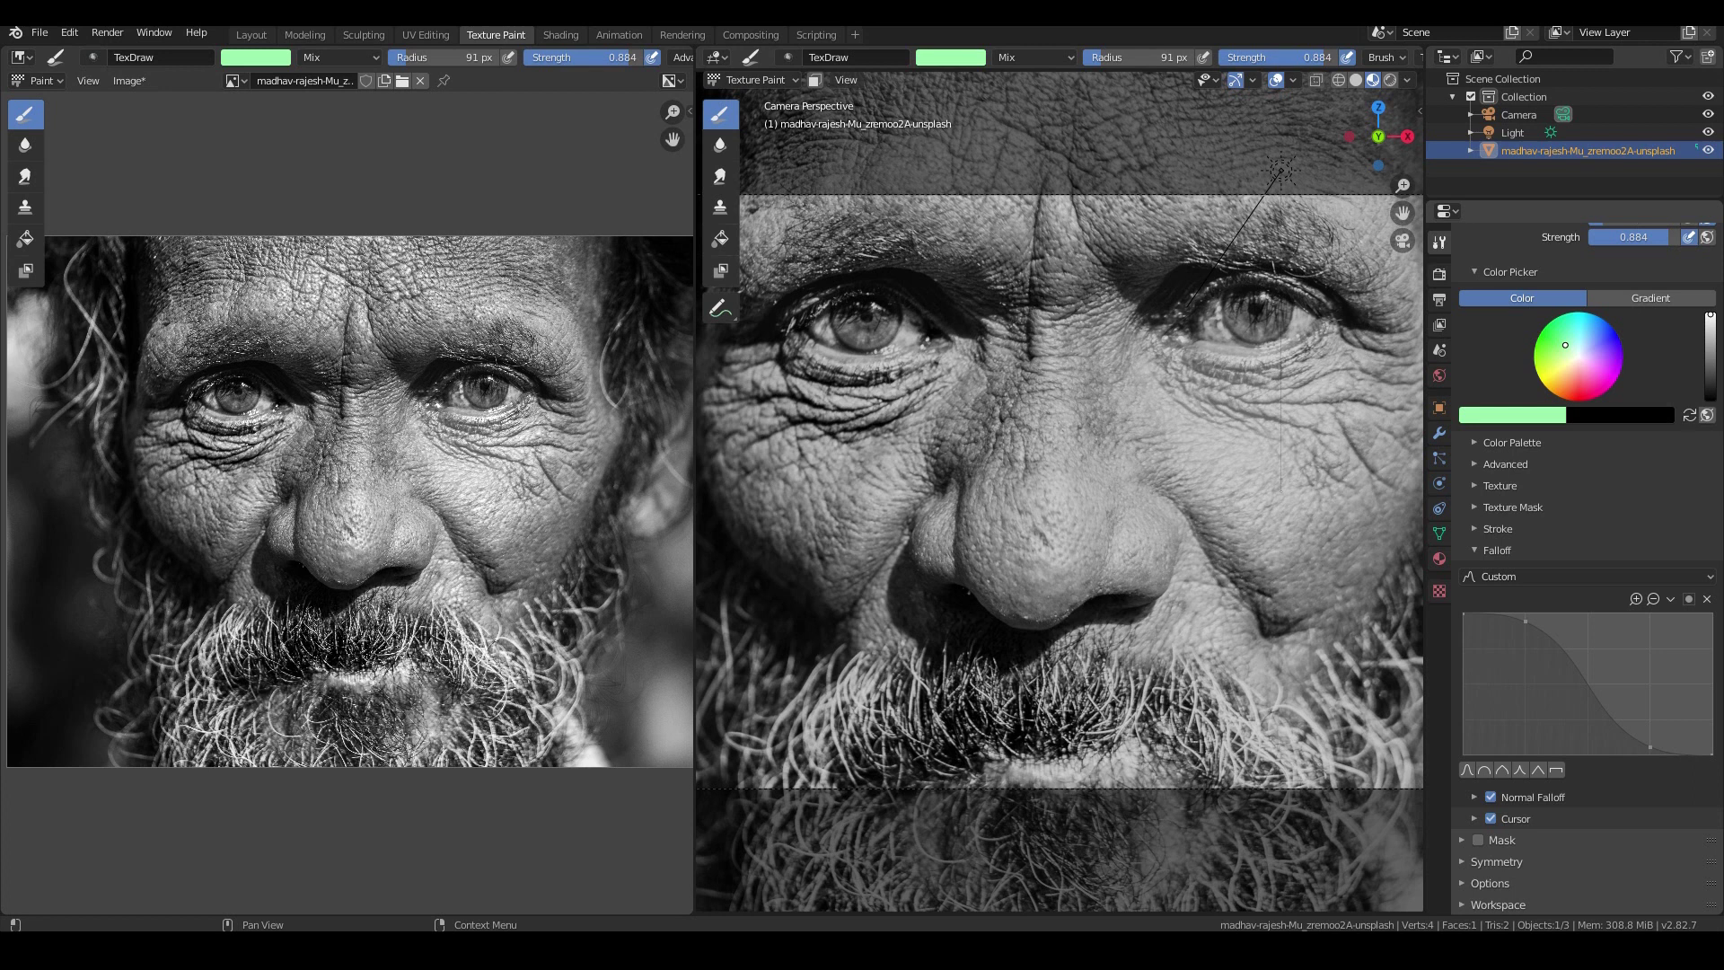
- Create a new texture for the Draw brush and name it MyTexture
left_click(1499, 485)
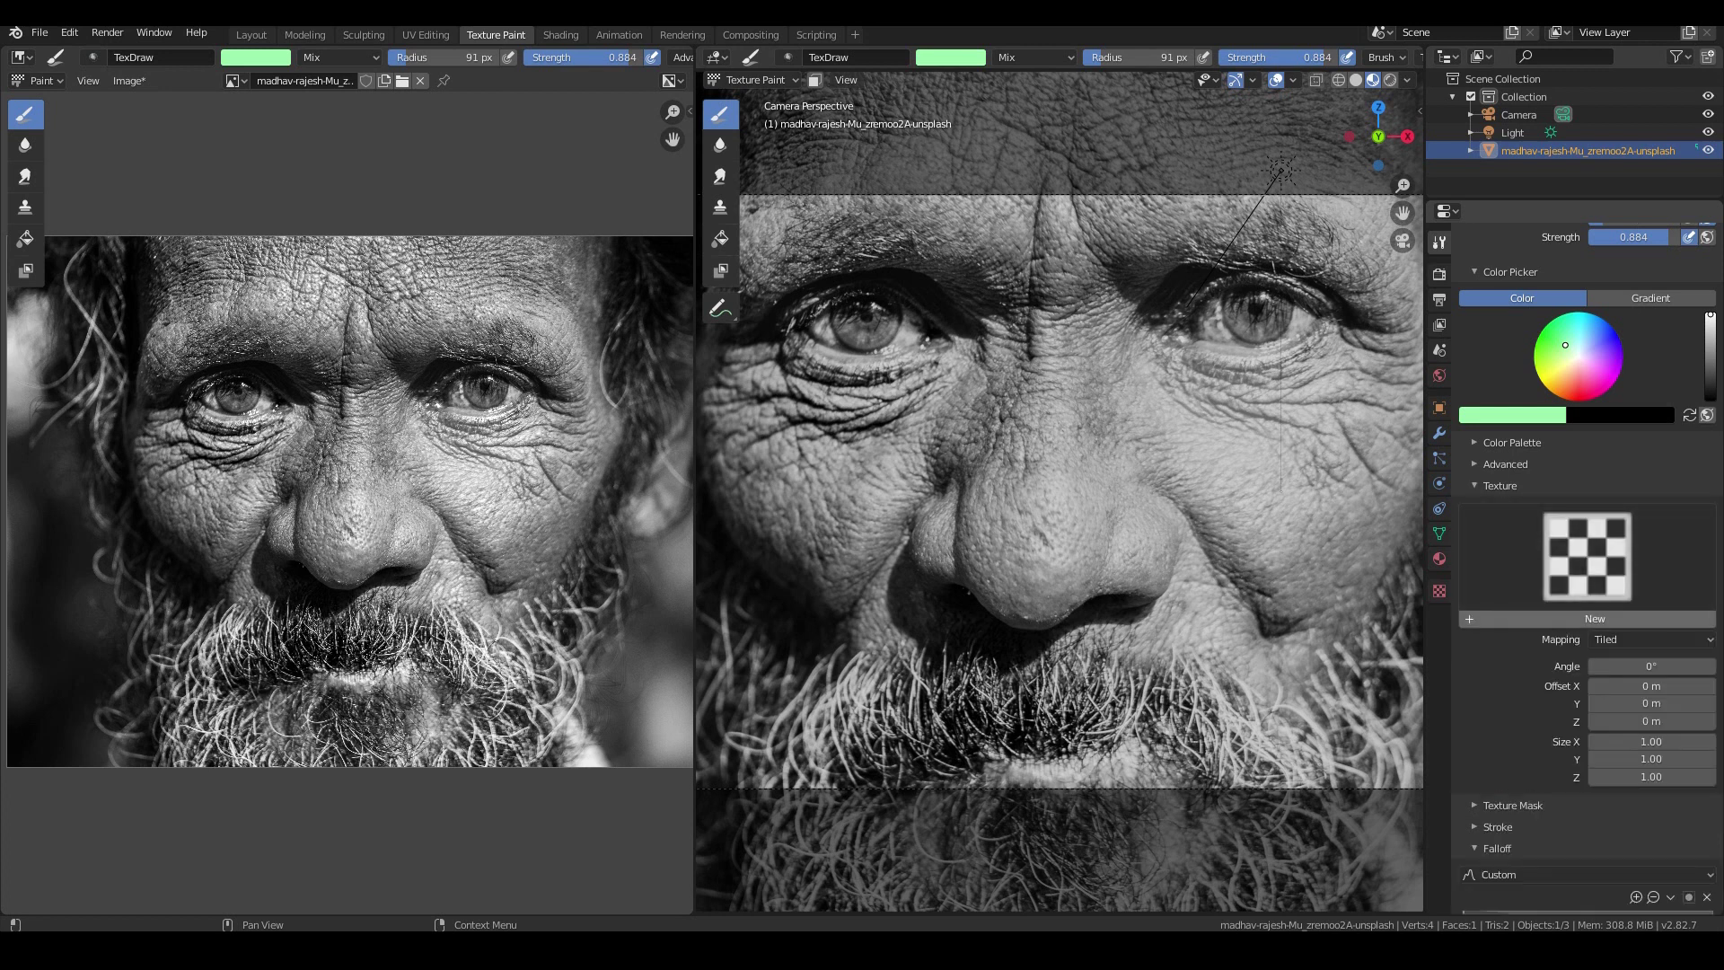
left_click(1595, 619)
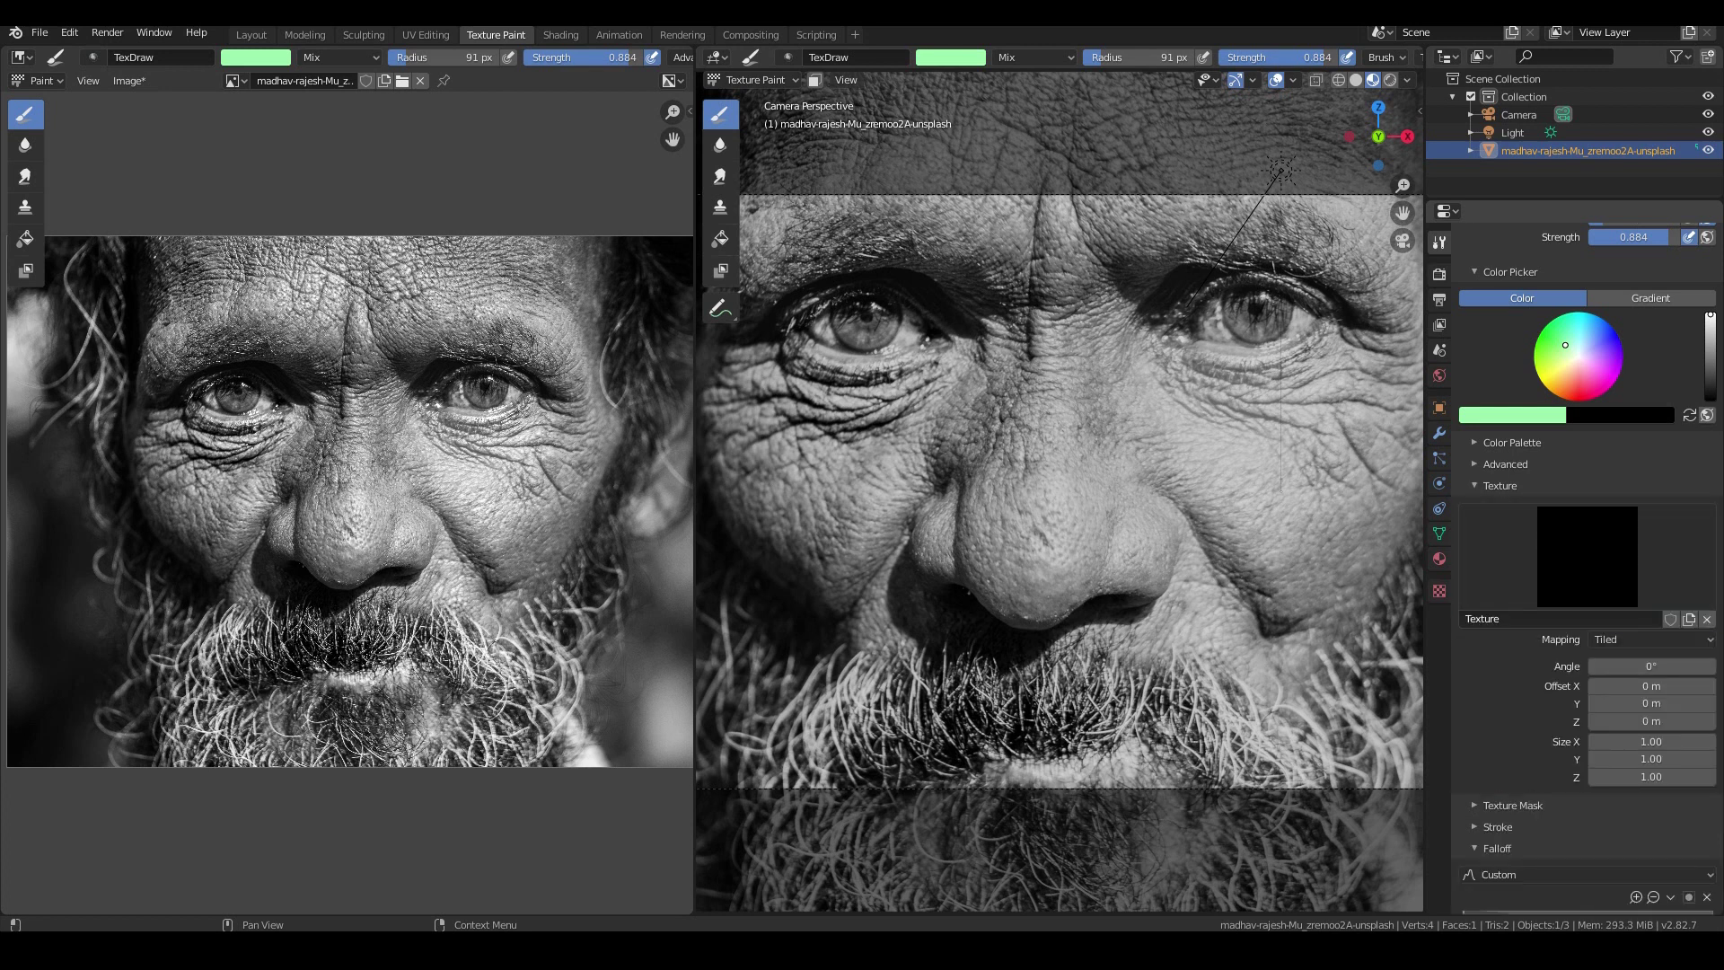
double_click(1595, 619)
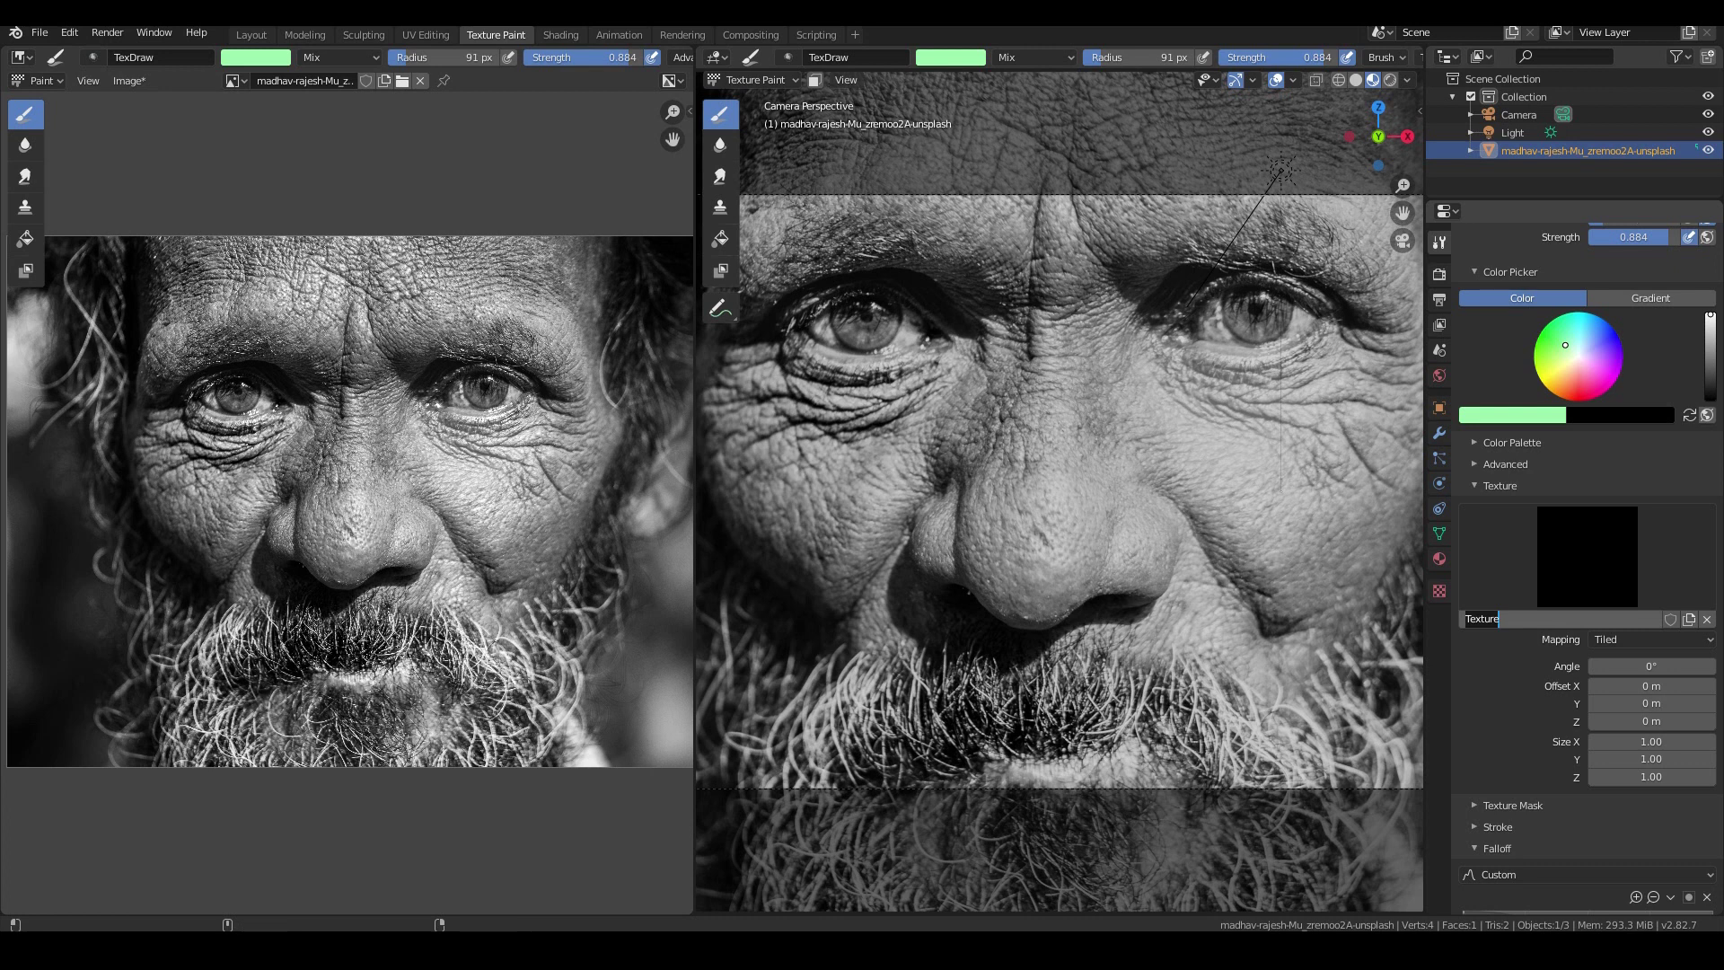
type("MyTexture")
key("Return")
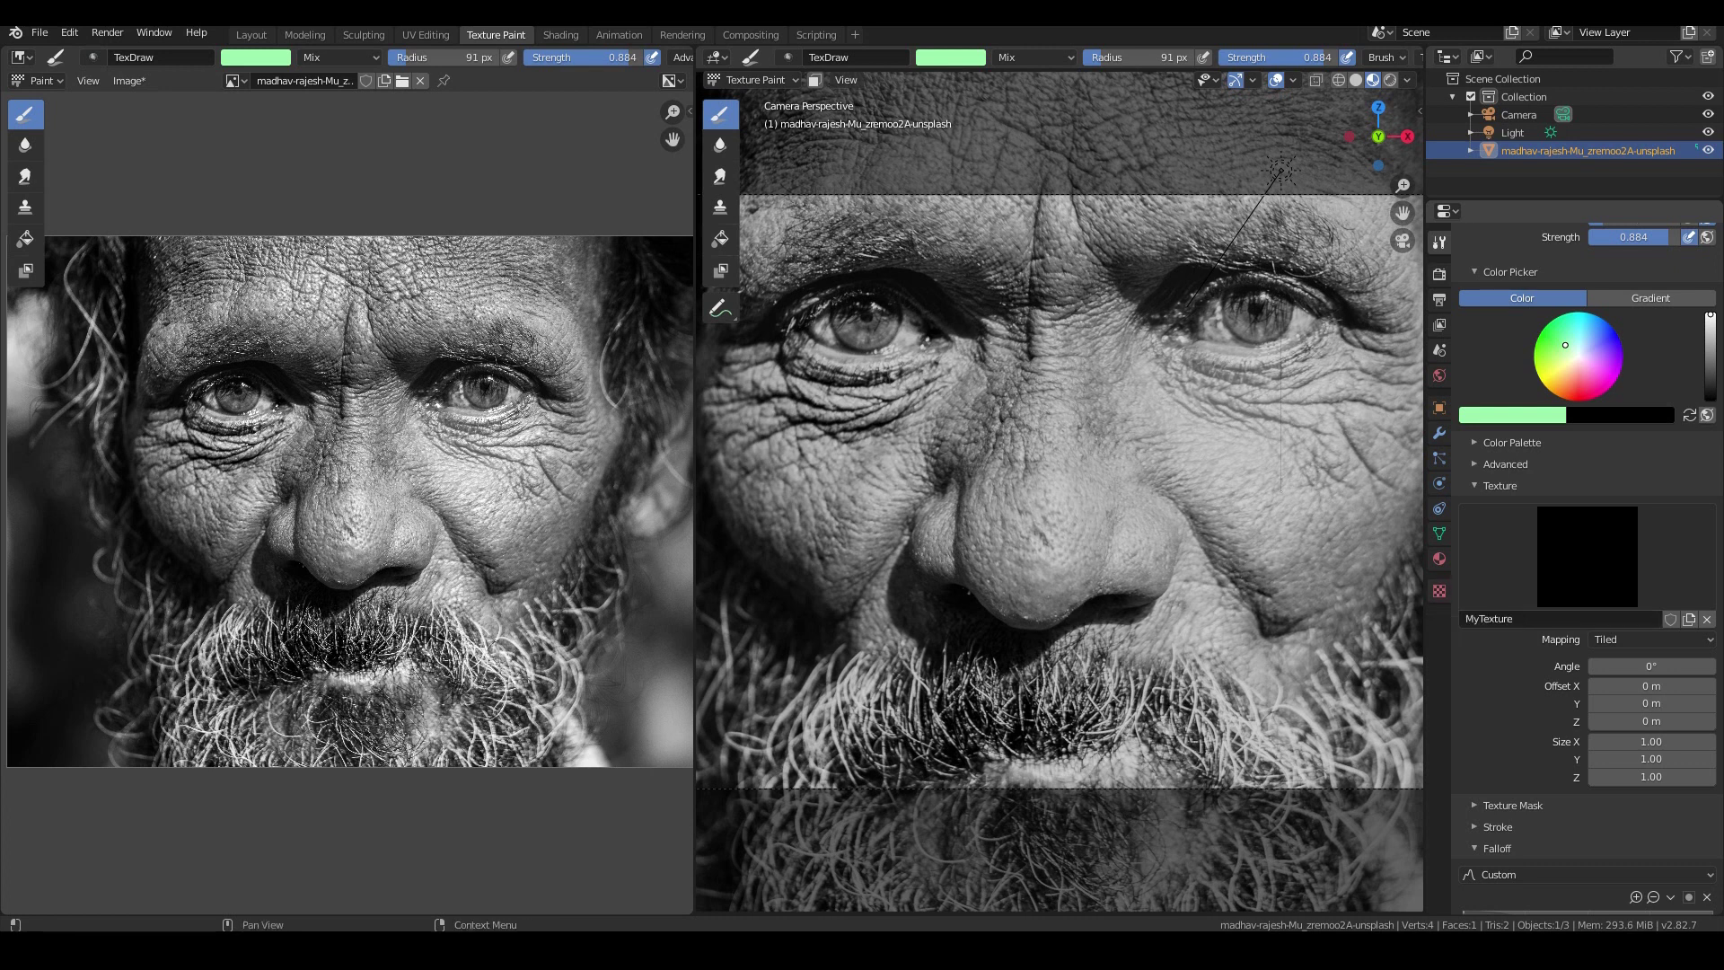
- Set MyTexture's type to Marble, test a green marbled stroke on the cheek, and undo it
left_click(1439, 591)
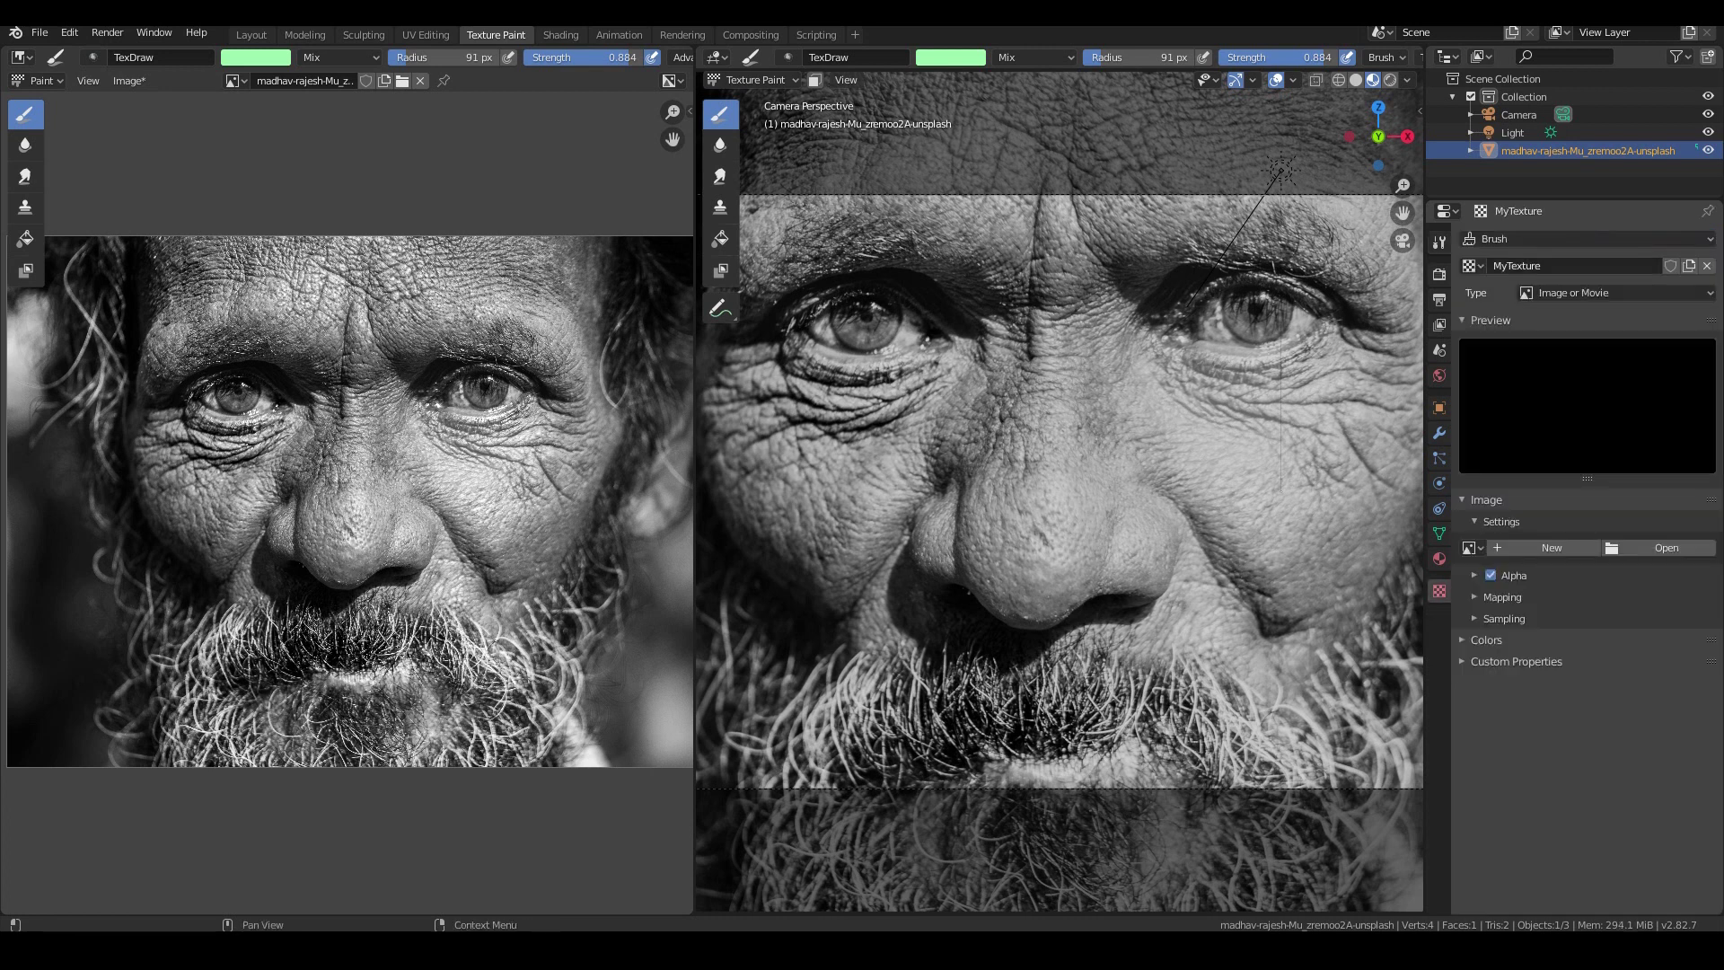
left_click(1608, 293)
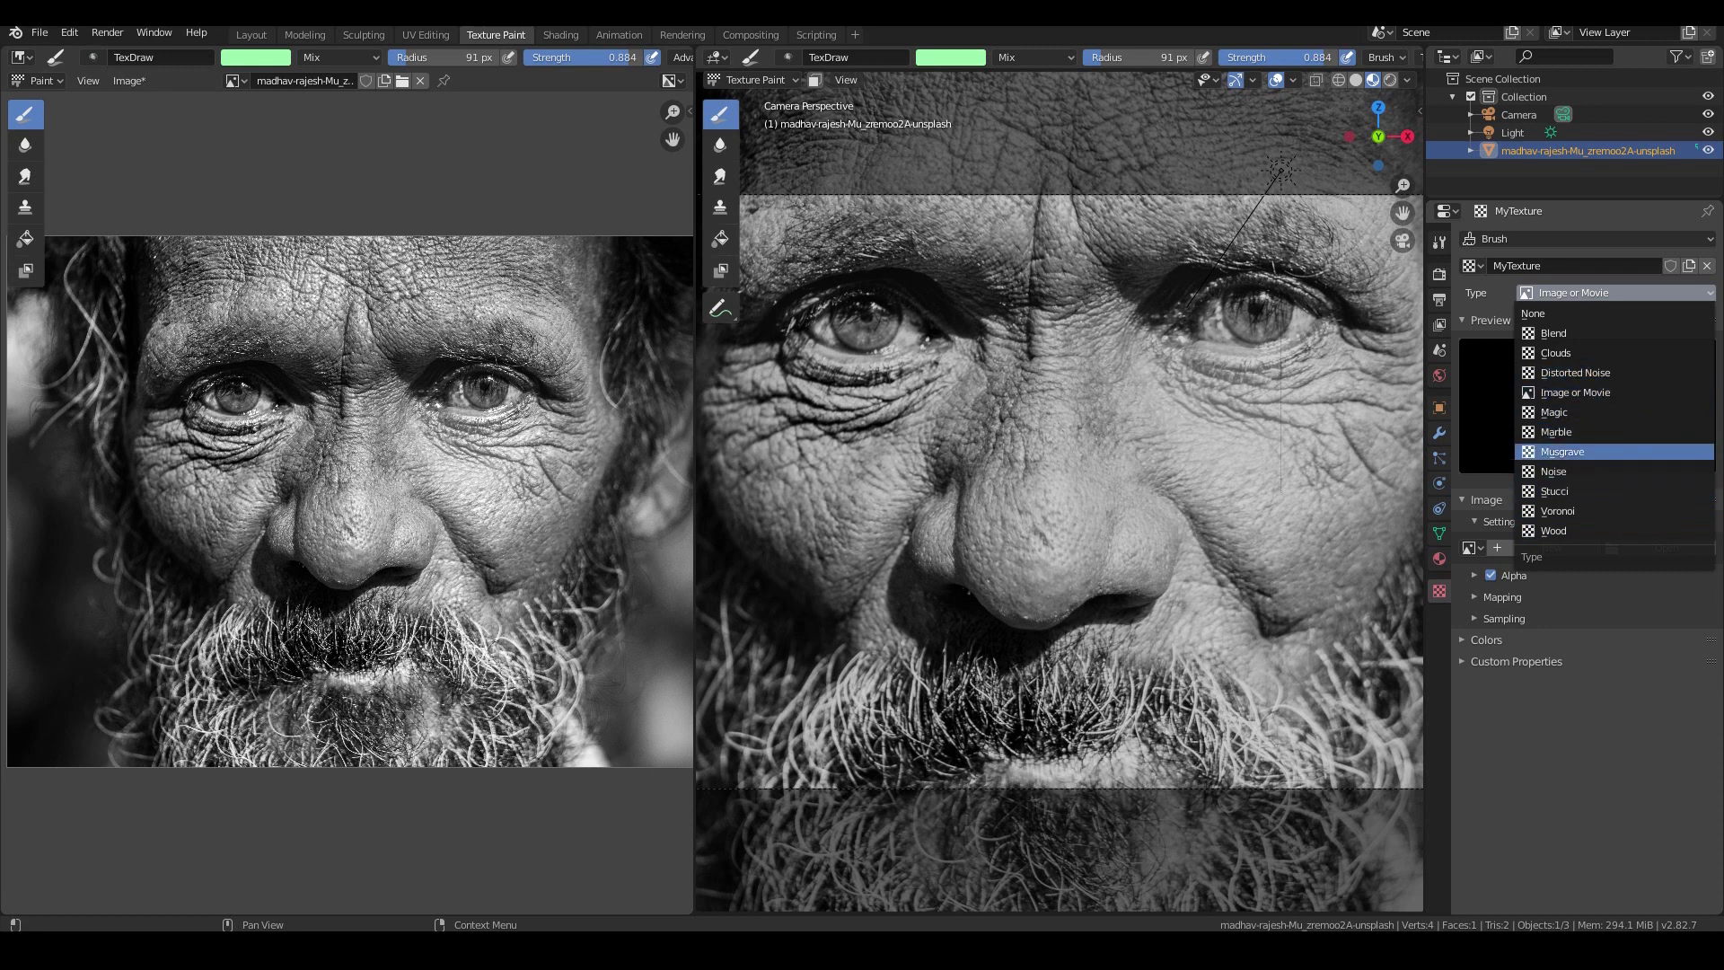
left_click(1557, 432)
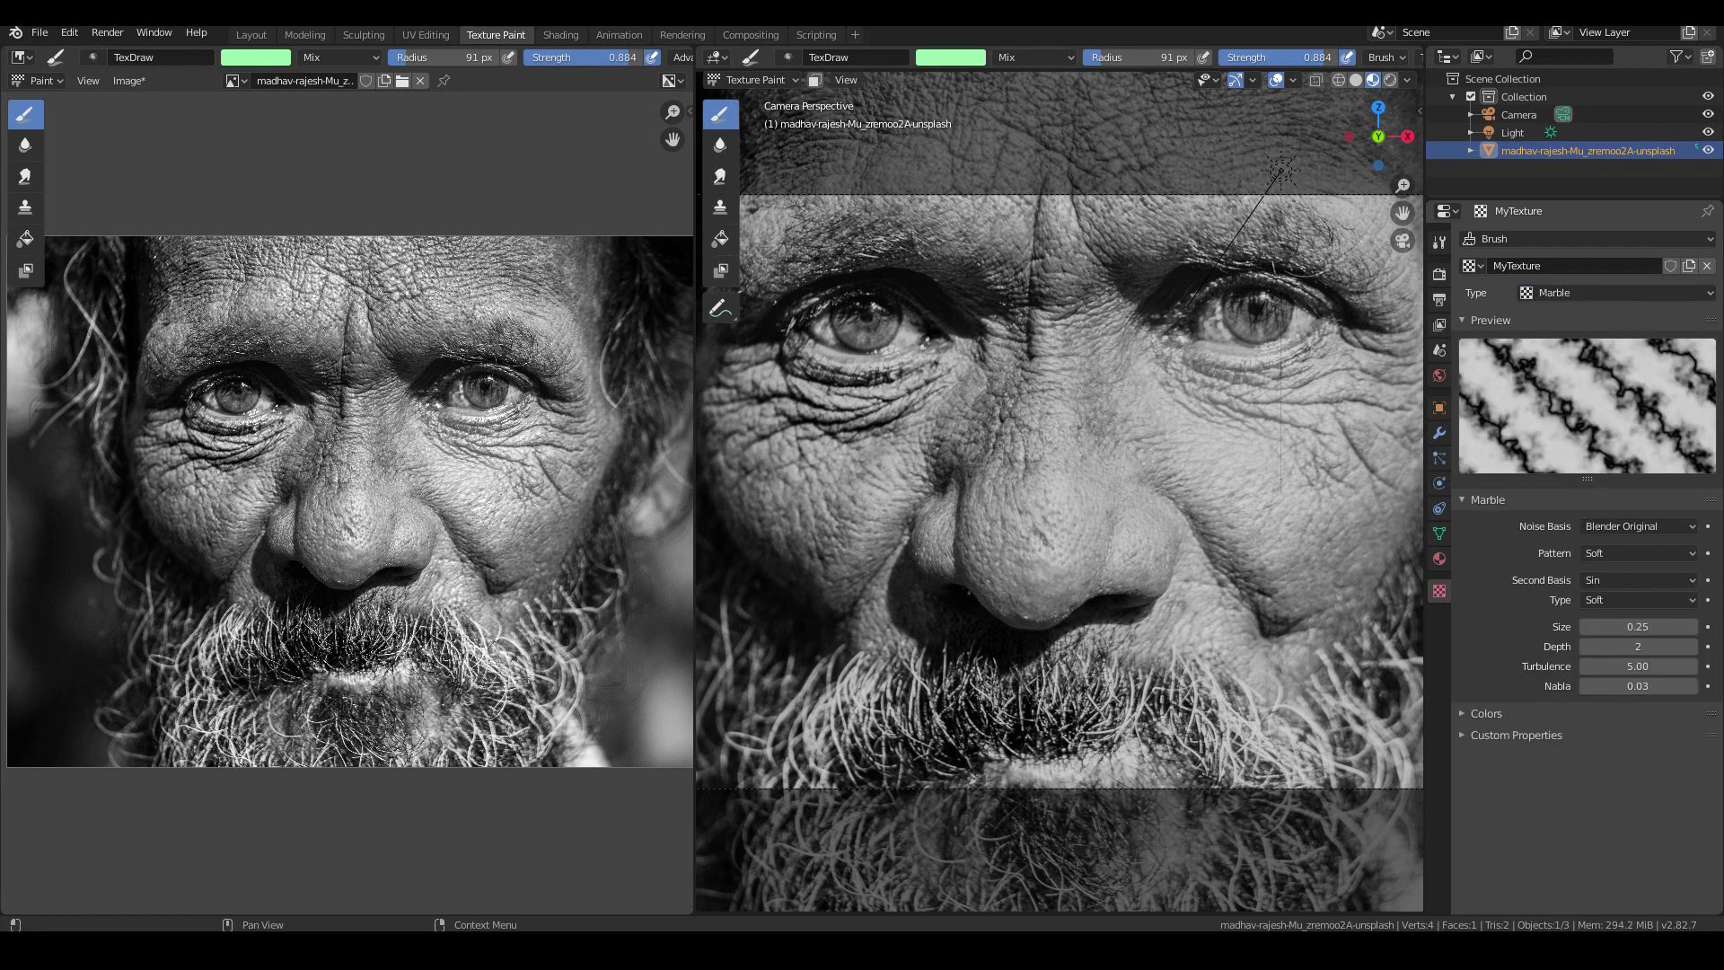
mouse_move(1168, 476)
left_mouse_down()
mouse_move(1257, 476)
mouse_move(1324, 416)
mouse_move(1374, 458)
left_mouse_up()
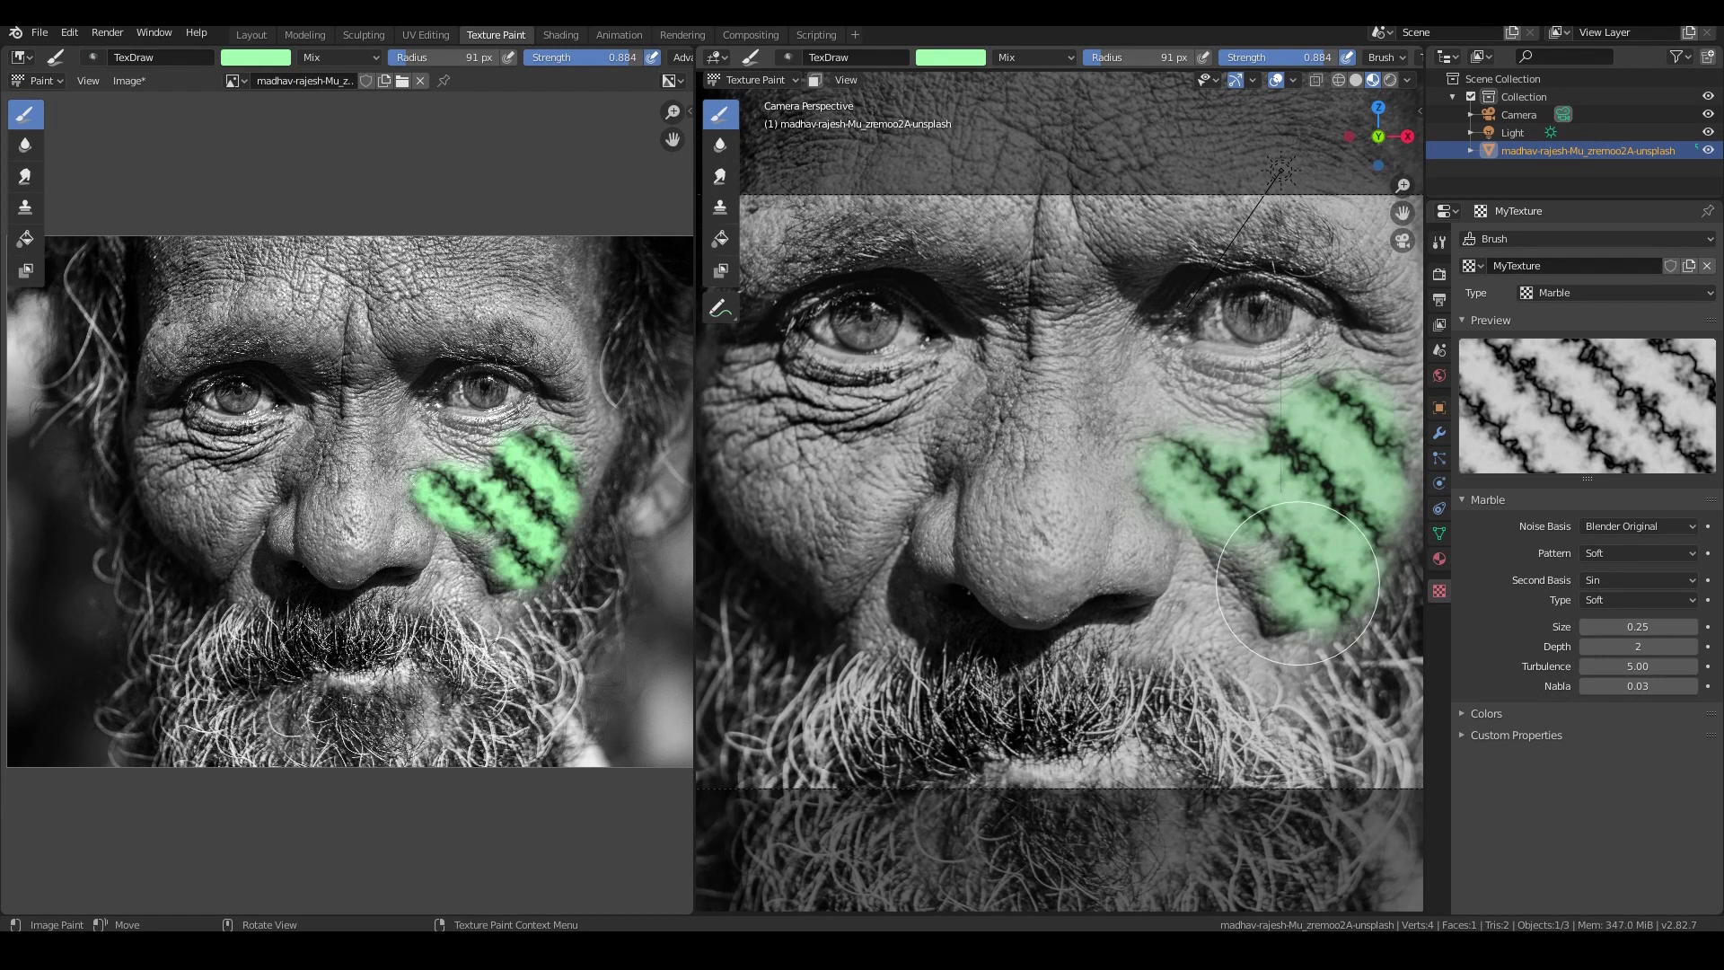
key("ctrl+z")
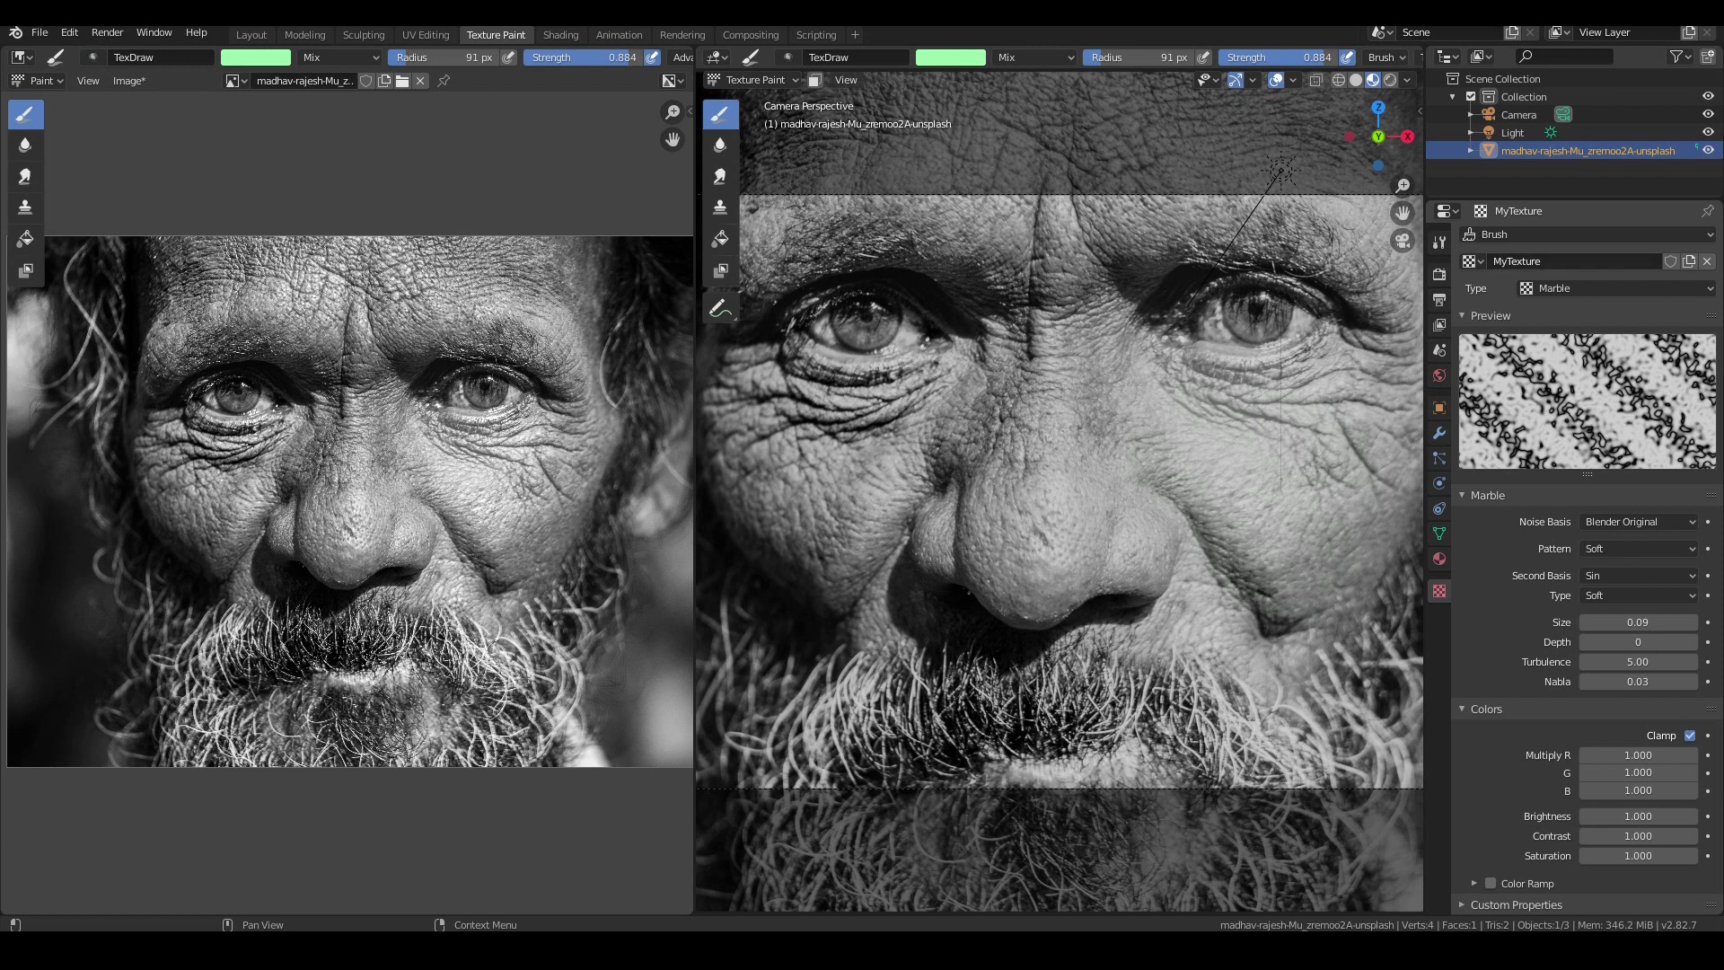
- Change the type of MyTexture to Image or Movie
left_click(1617, 289)
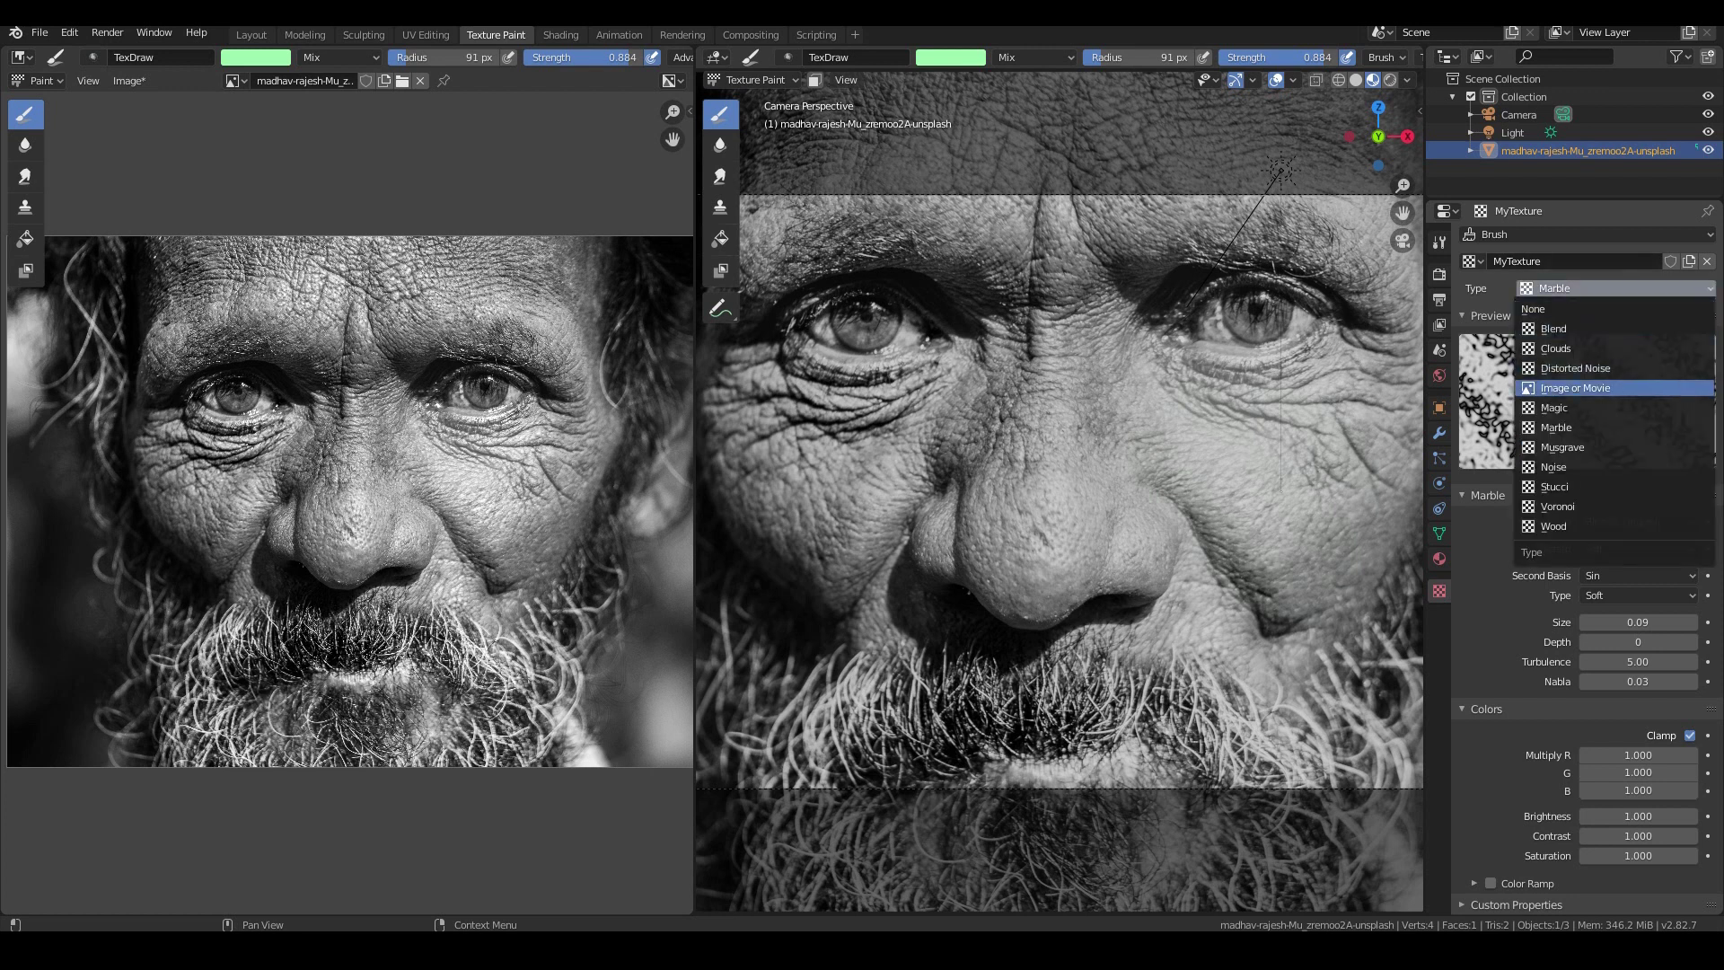
left_click(1580, 388)
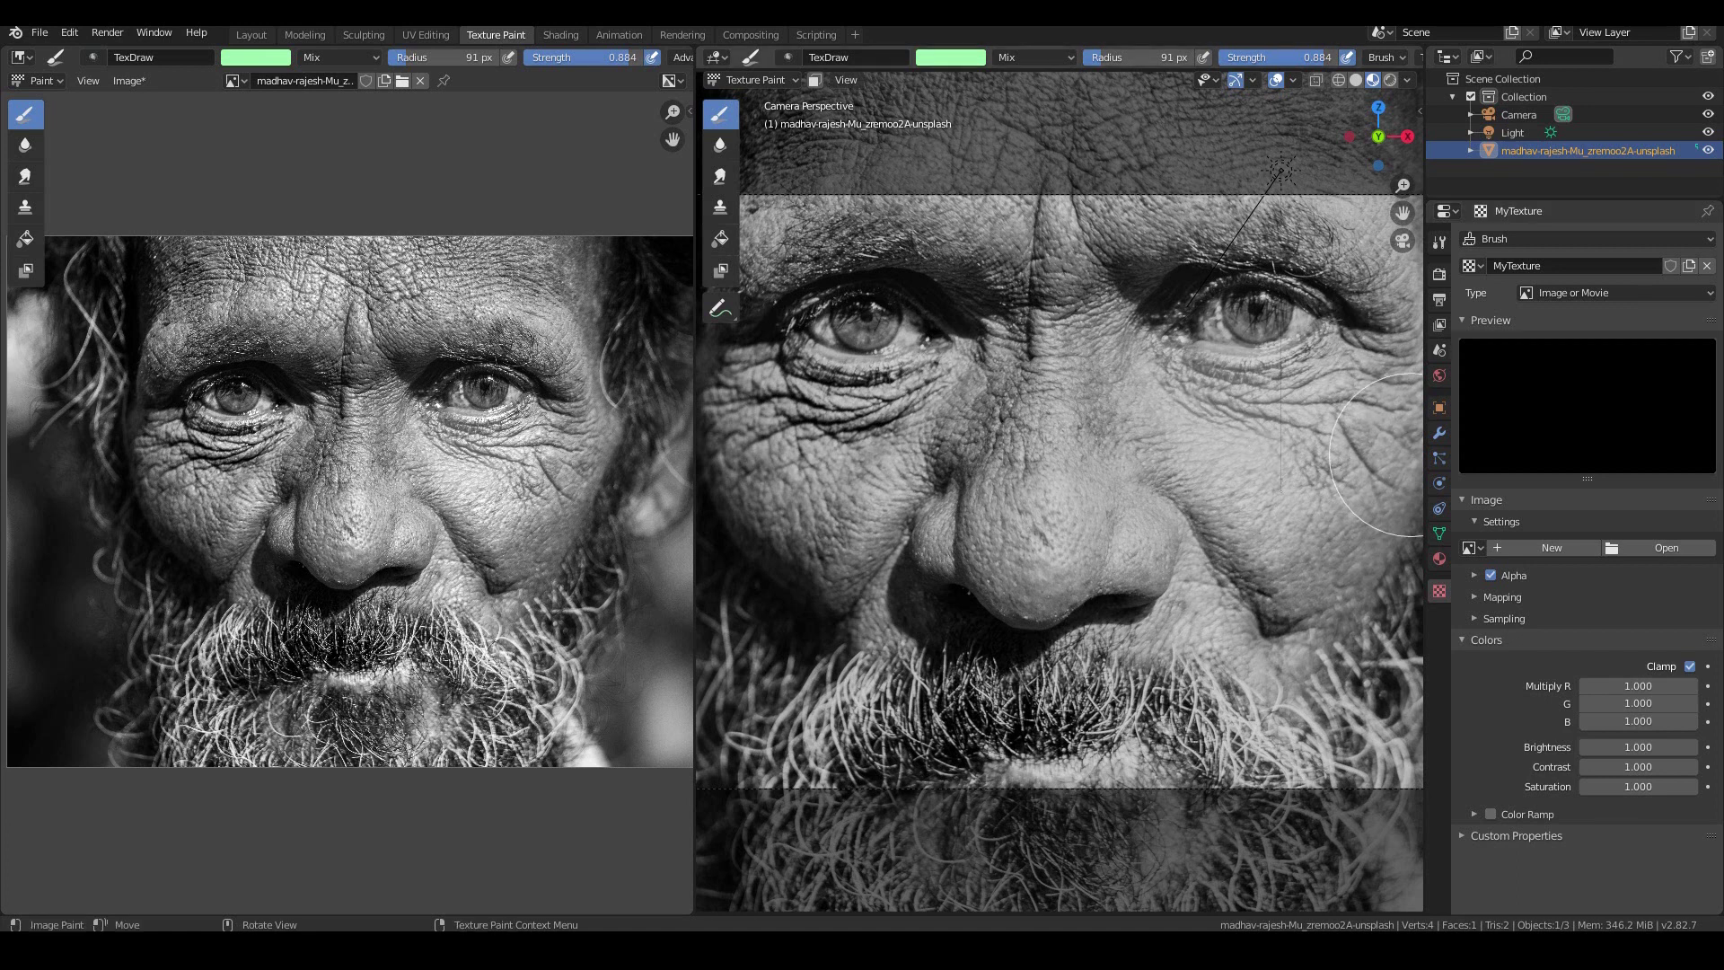
scroll(1185, 223, "down", 1)
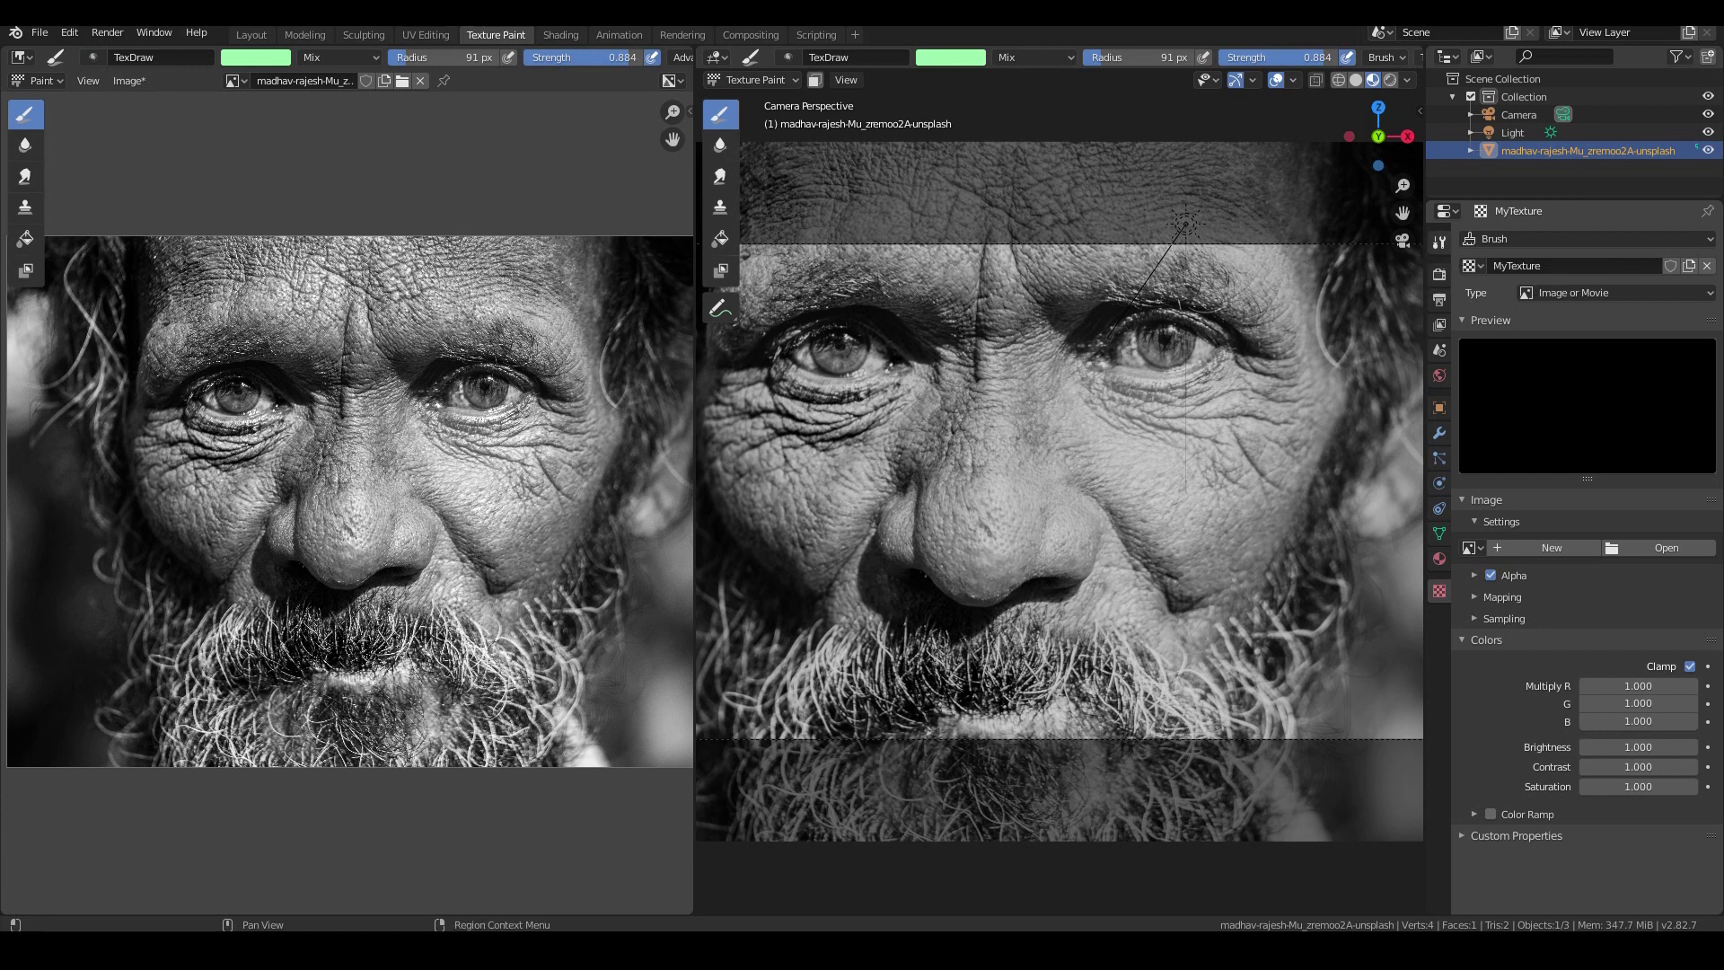
- Remove MyTexture from the Draw brush, test a green stroke on the cheek, and undo it
left_click(1439, 242)
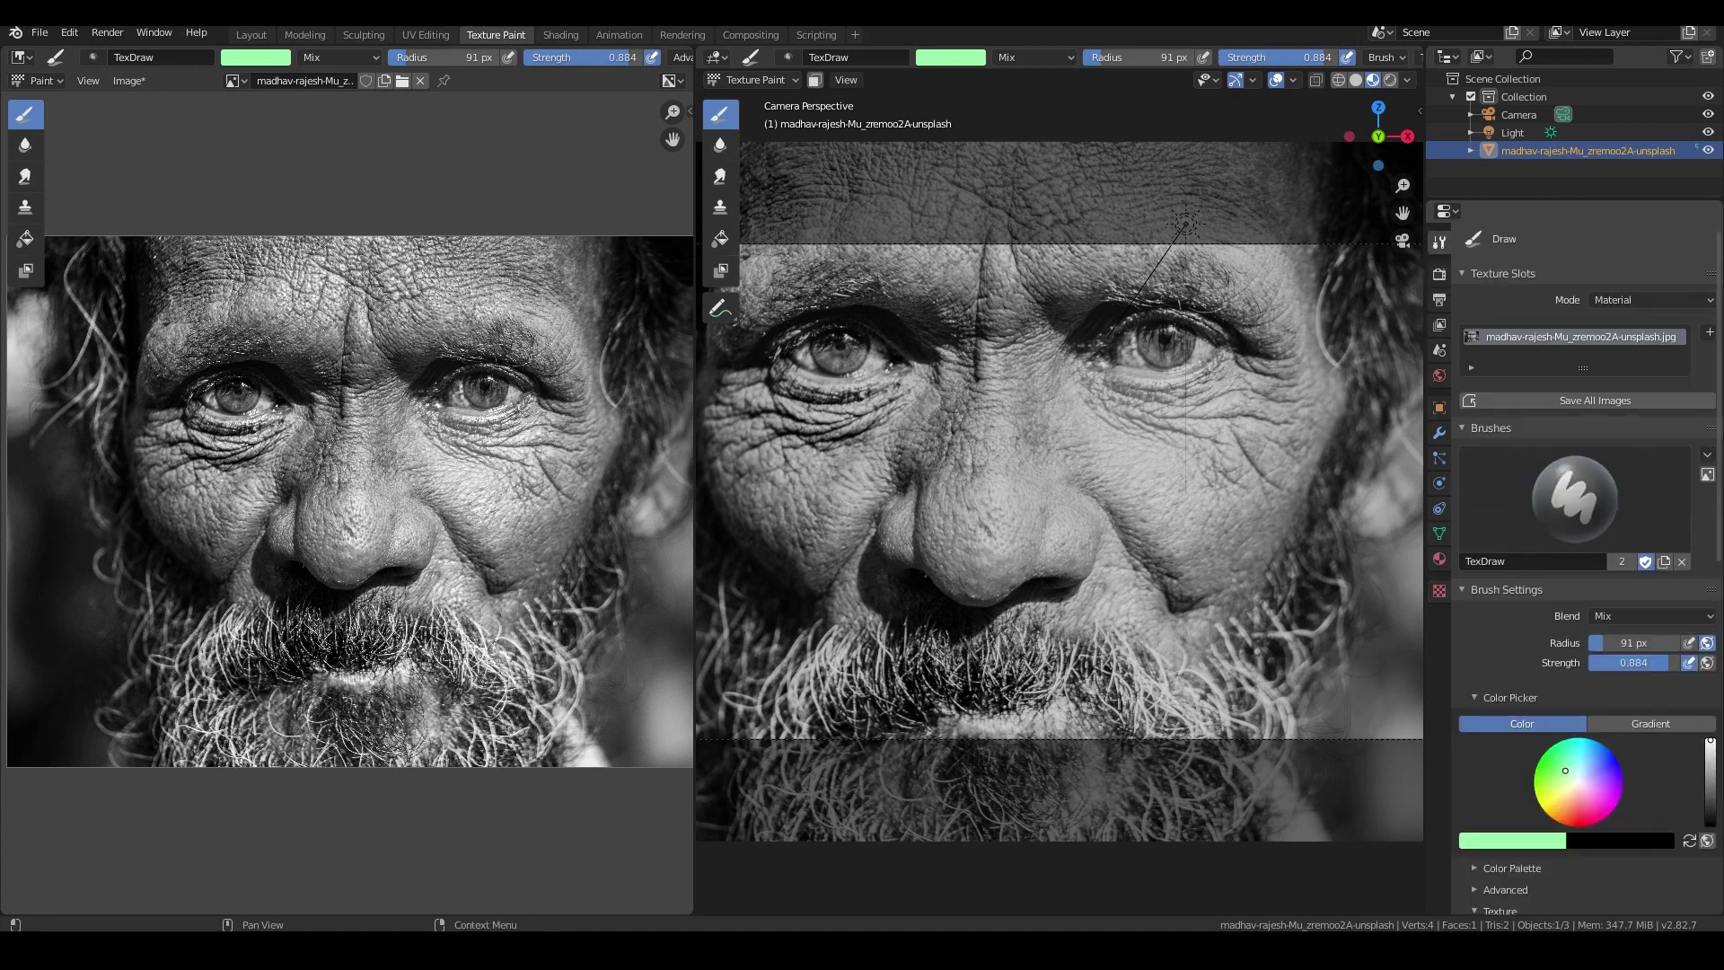
scroll(1585, 539, "down", 5)
left_click(1707, 757)
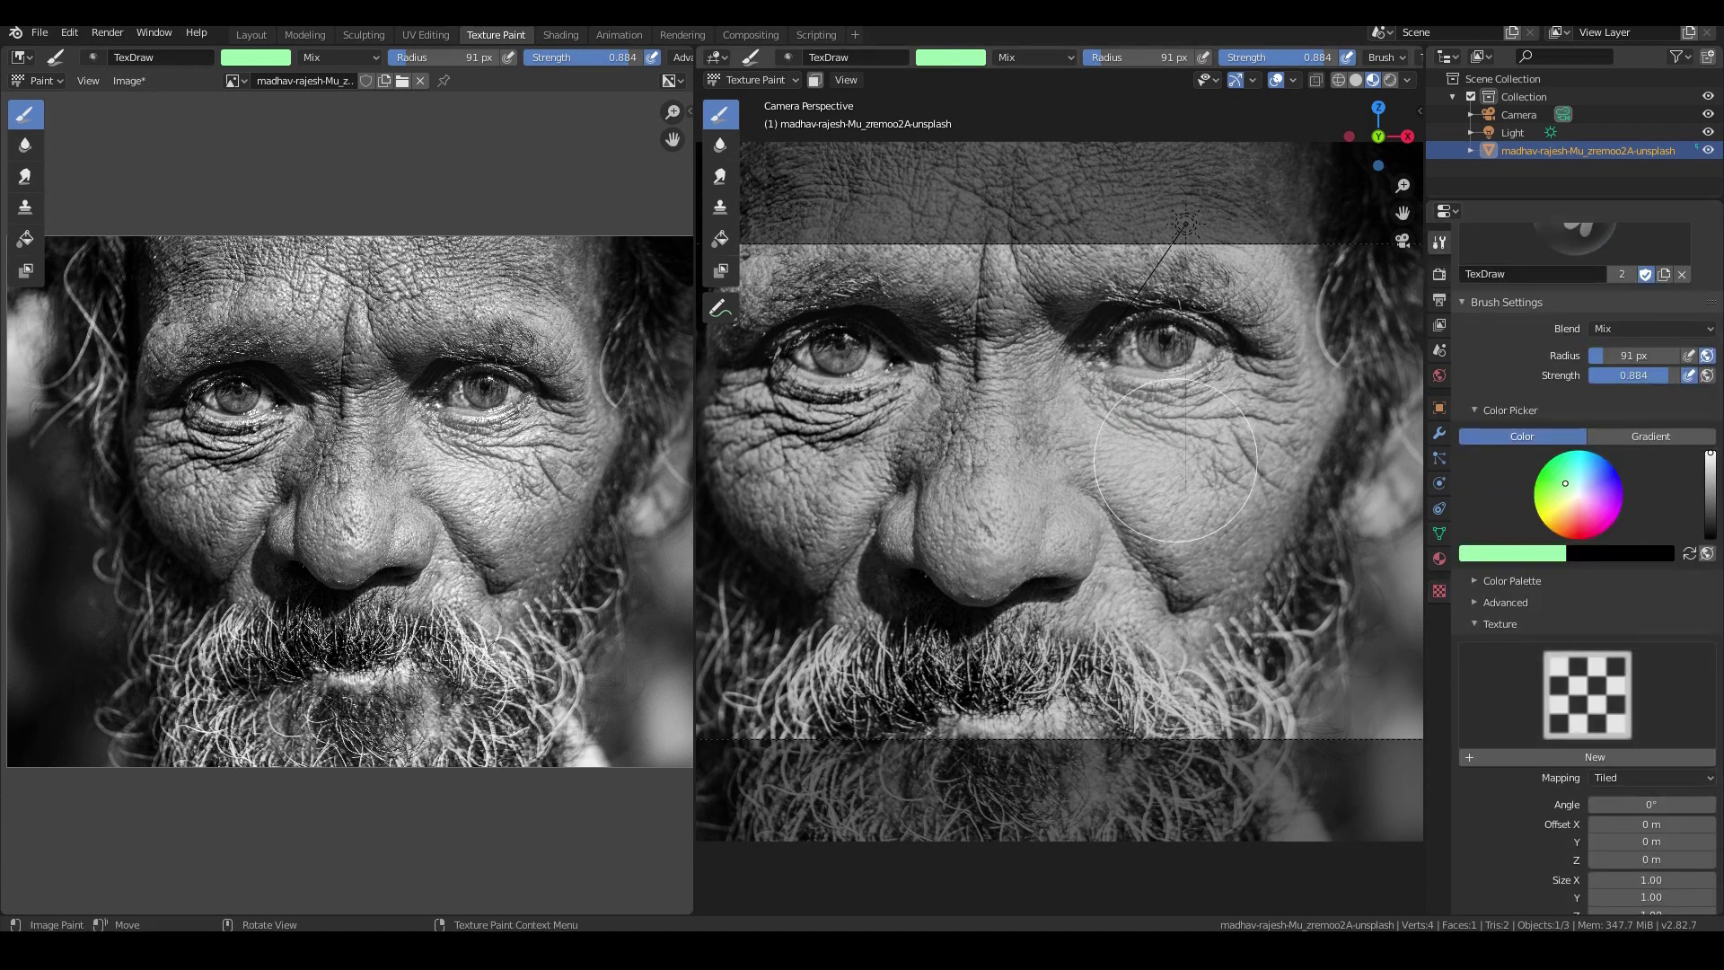
left_click_drag(1167, 422, 1257, 525)
key("ctrl+z")
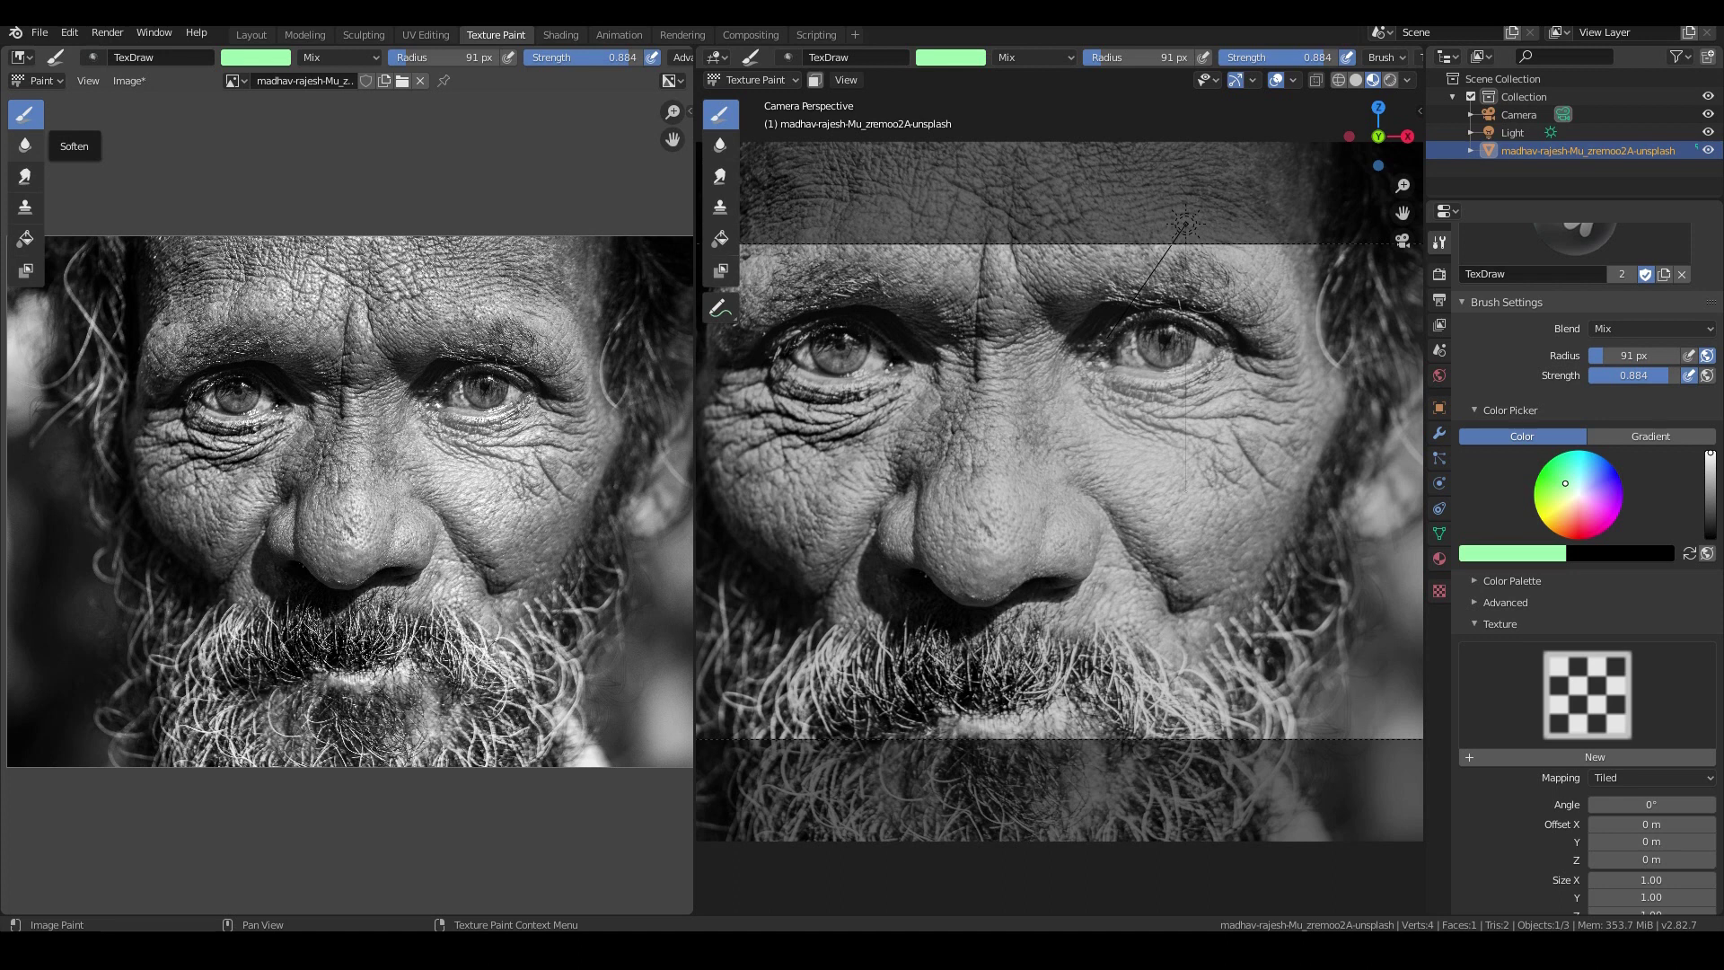
- Switch to the Soften brush and go through its brush, texture and falloff settings
left_click(25, 144)
scroll(1588, 566, "down", 3)
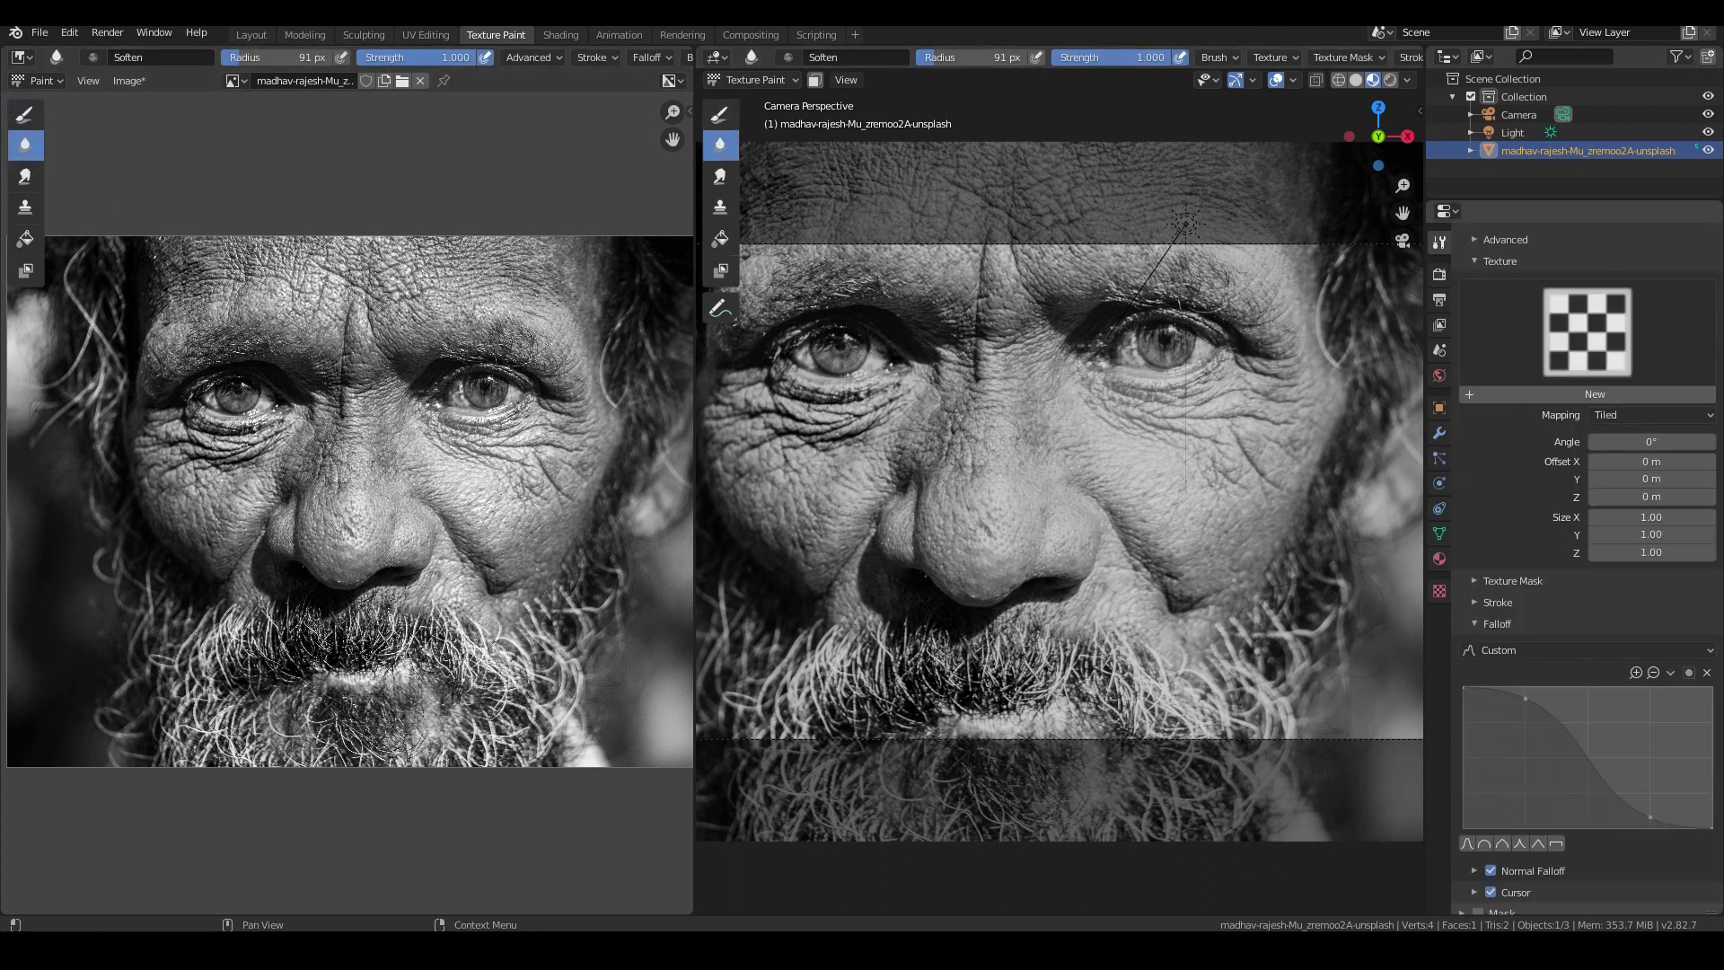
scroll(1588, 539, "up", 8)
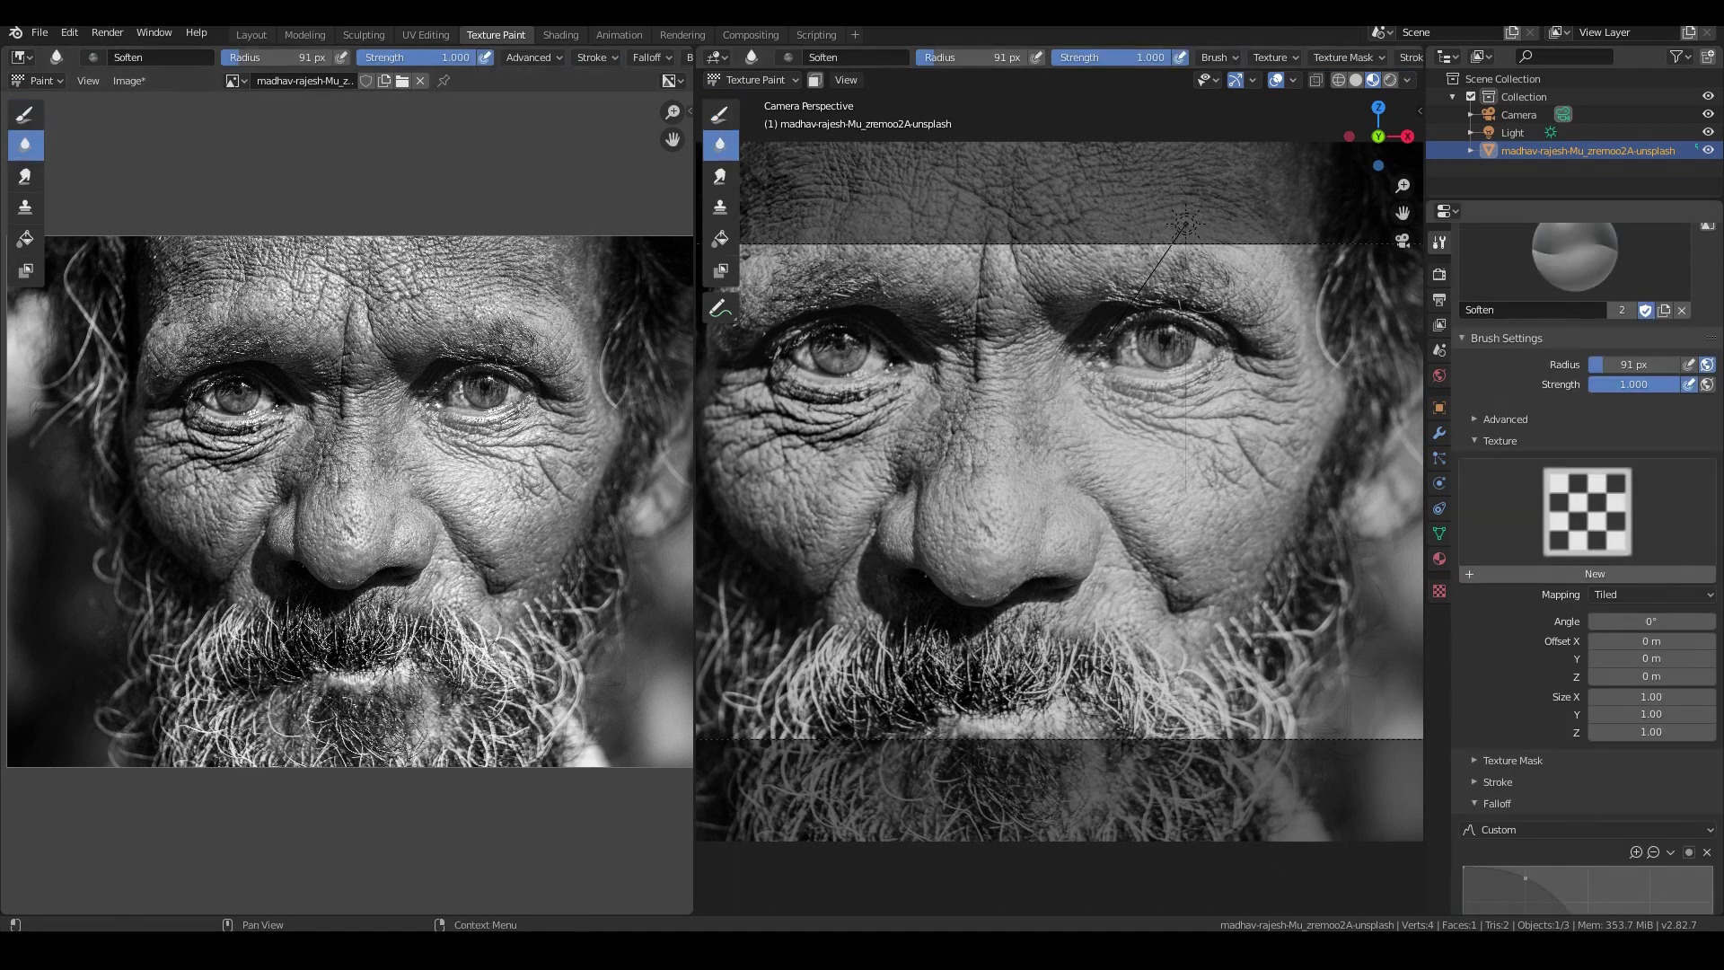
scroll(1084, 455, "up", 6)
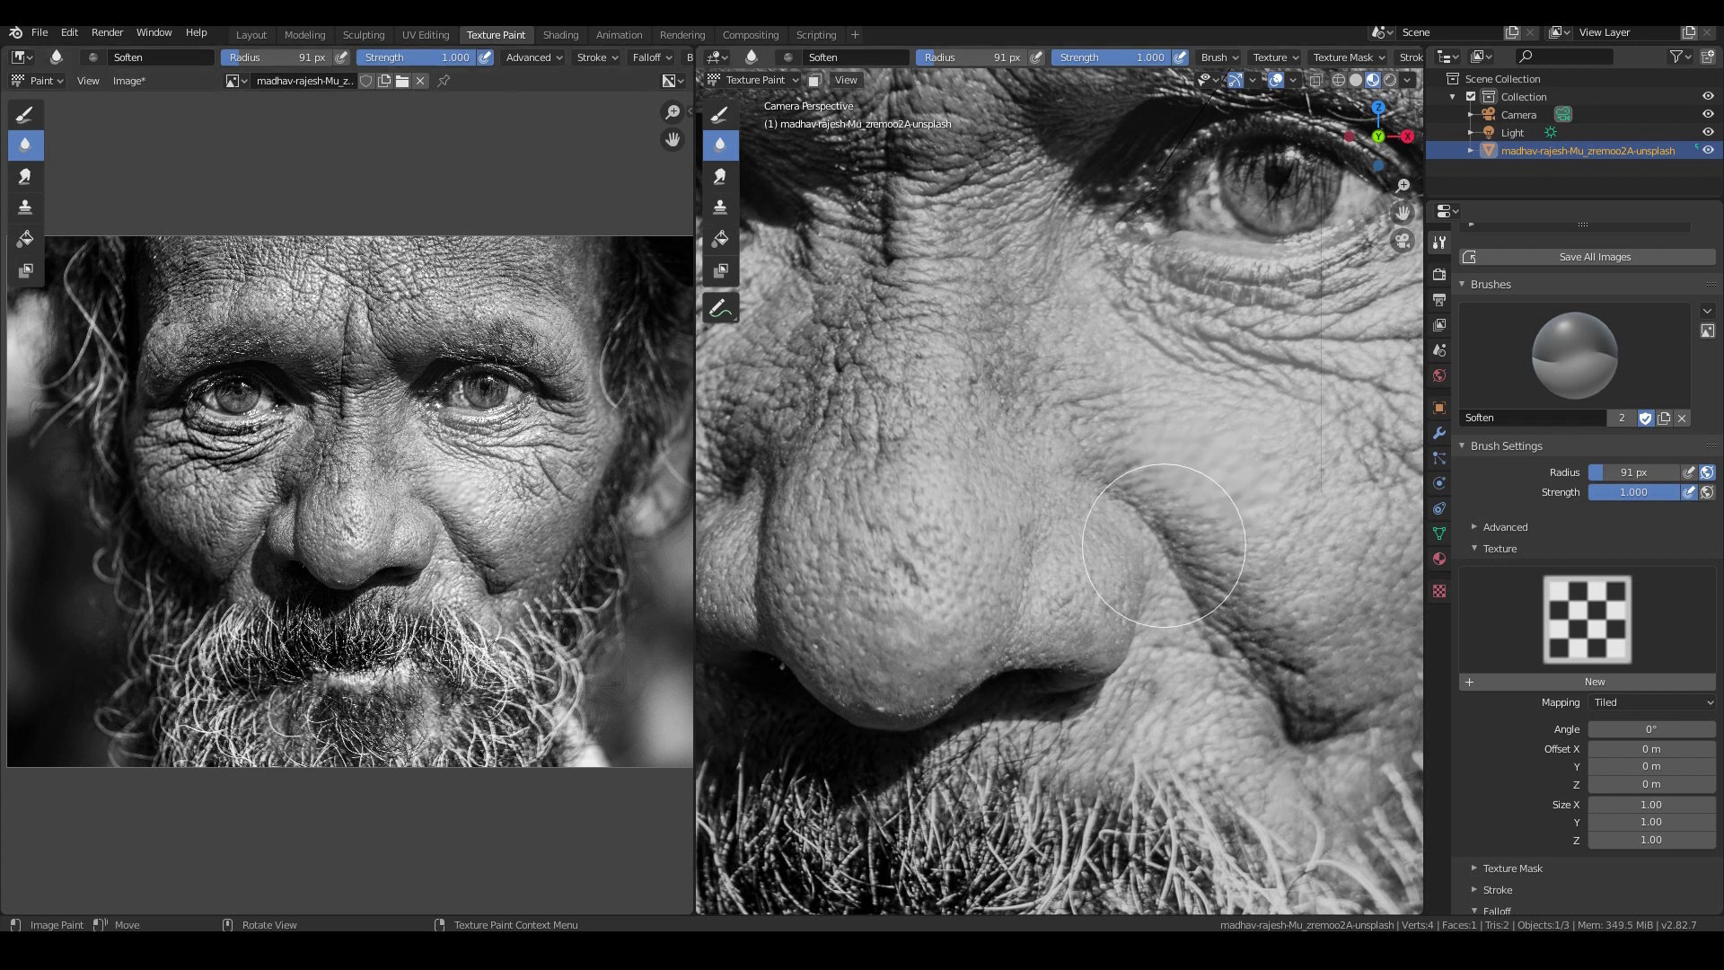
- Compare the softened skin on the nose and cheek up close and in full, and set the Soften brush's radius to 92 px
scroll(518, 434, "up", 3)
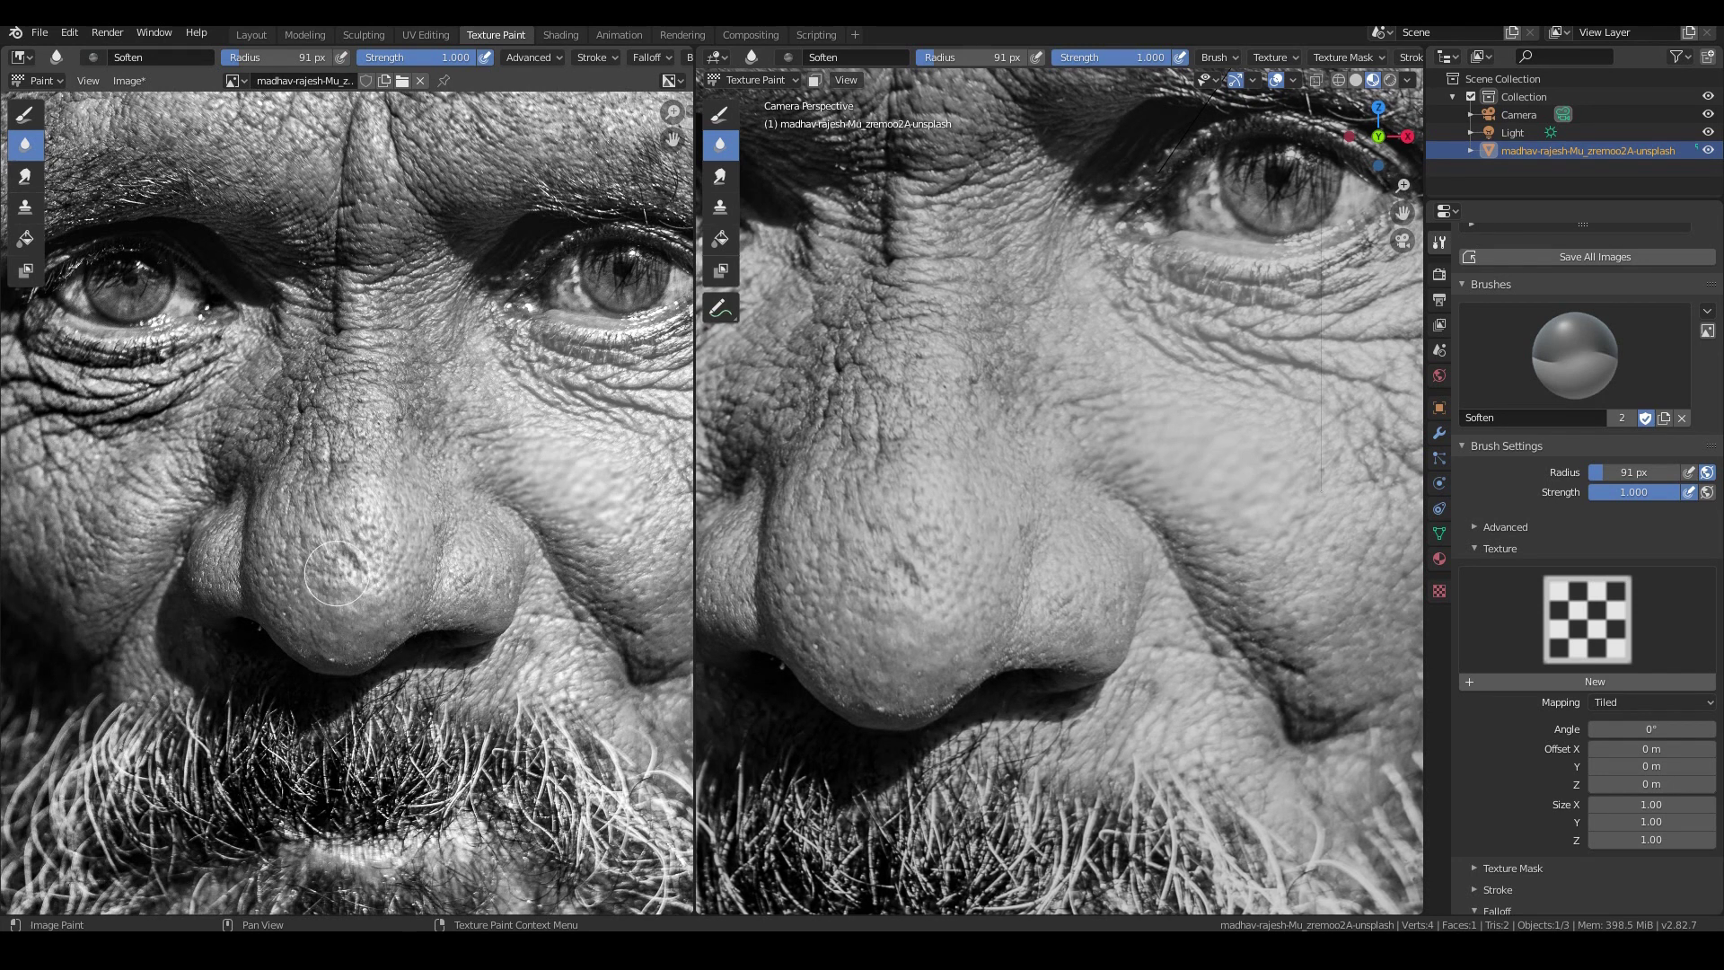
scroll(335, 573, "up", 2)
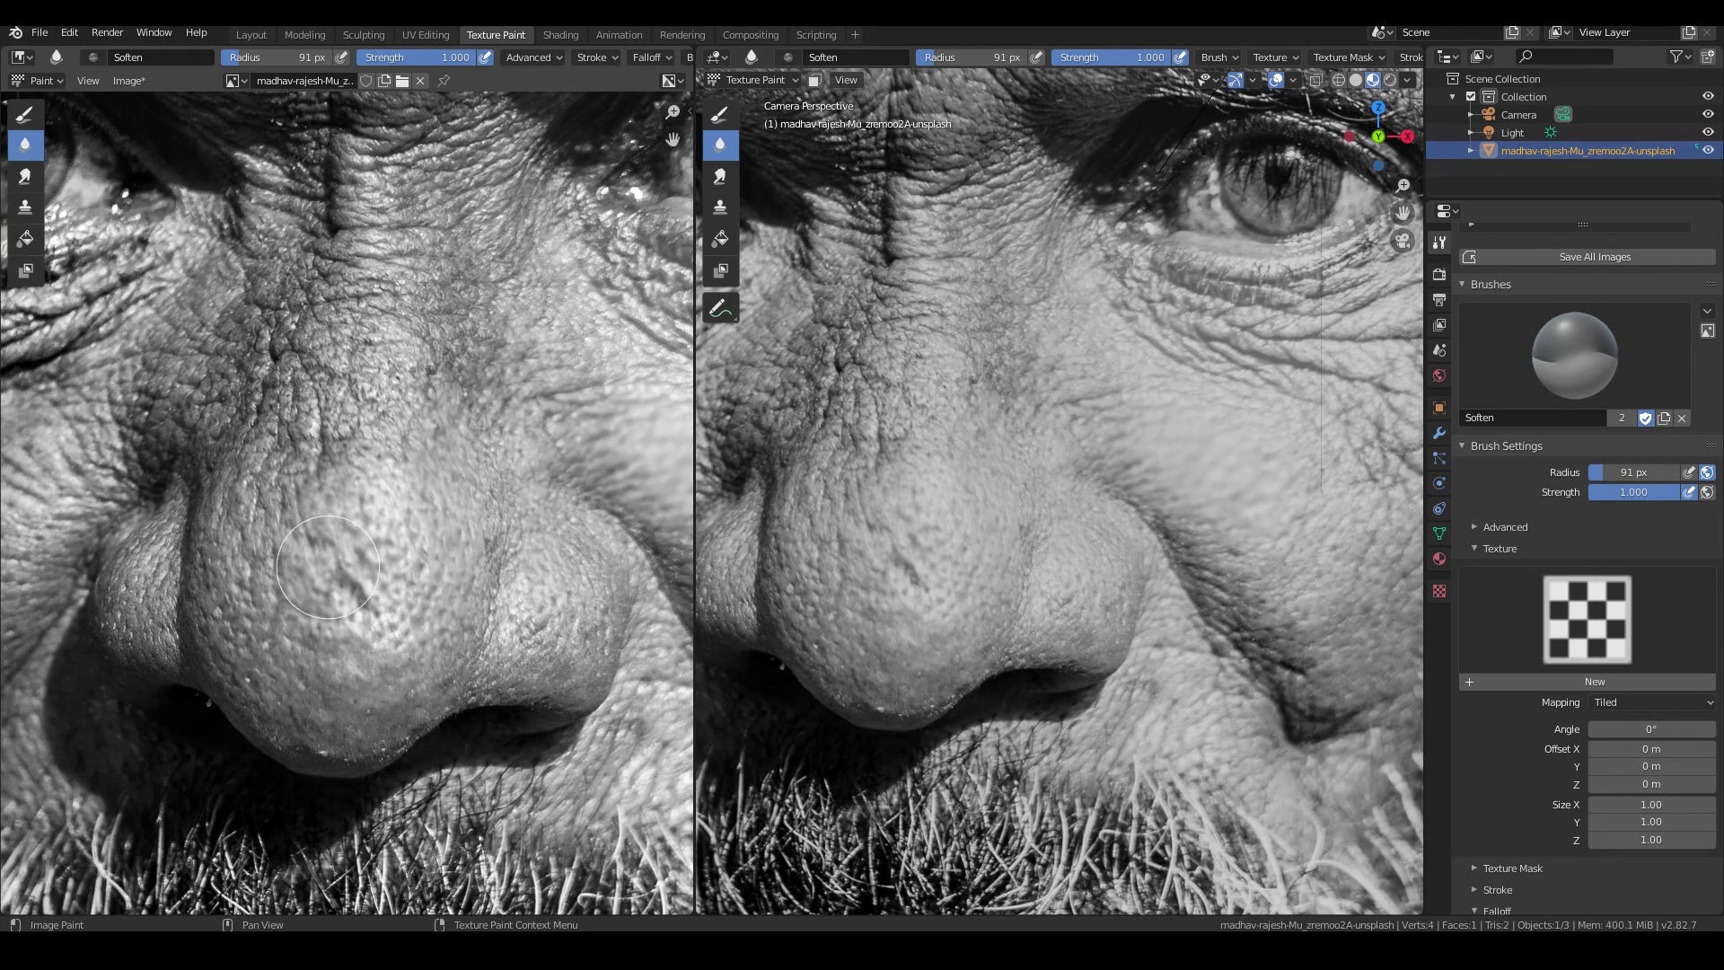
scroll(424, 523, "down", 2)
scroll(424, 523, "down", 3)
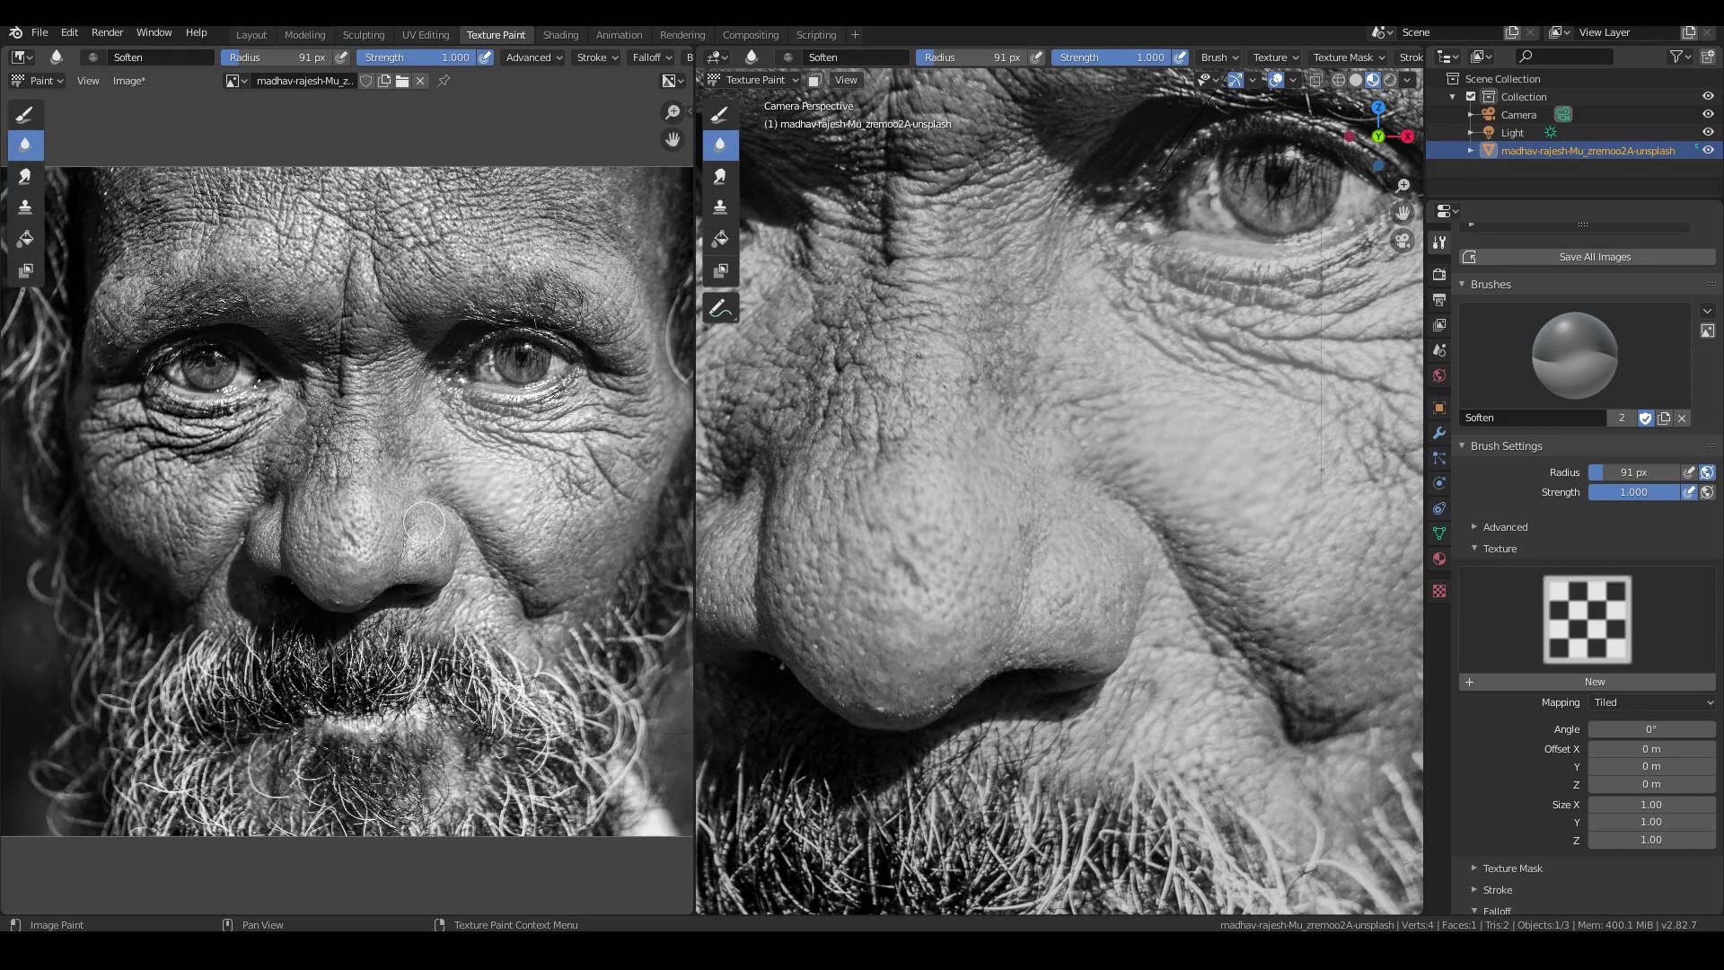
scroll(420, 508, "up", 3)
scroll(481, 579, "down", 5)
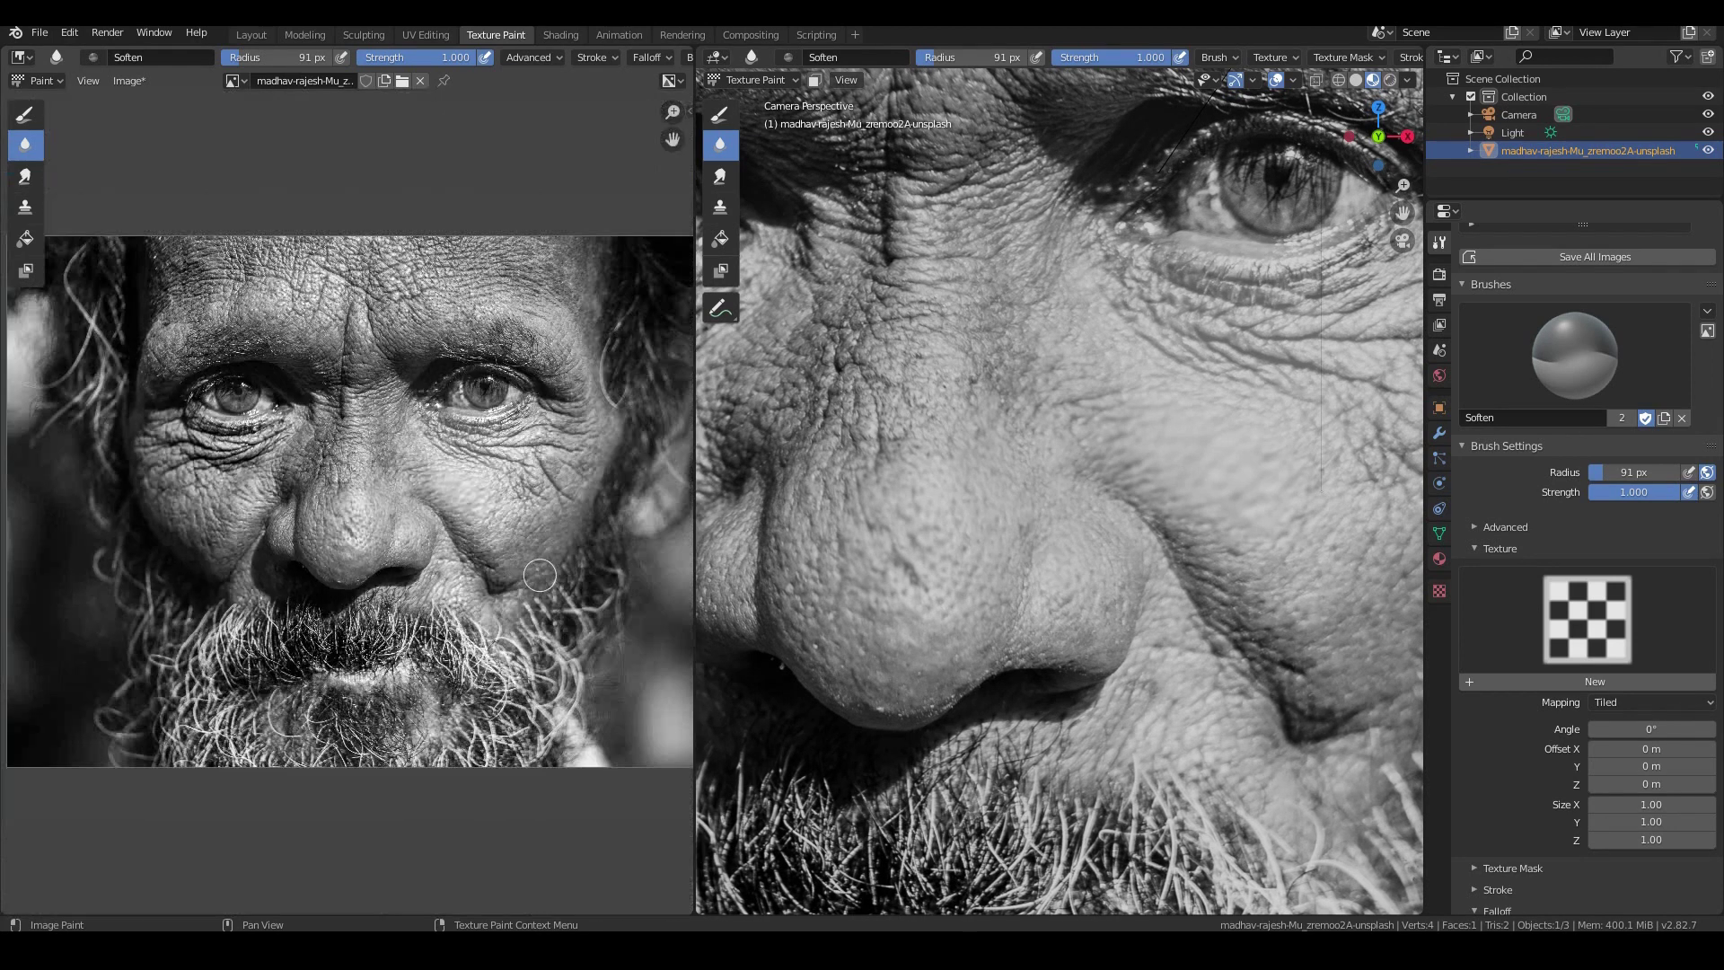
key("f")
left_click(552, 582)
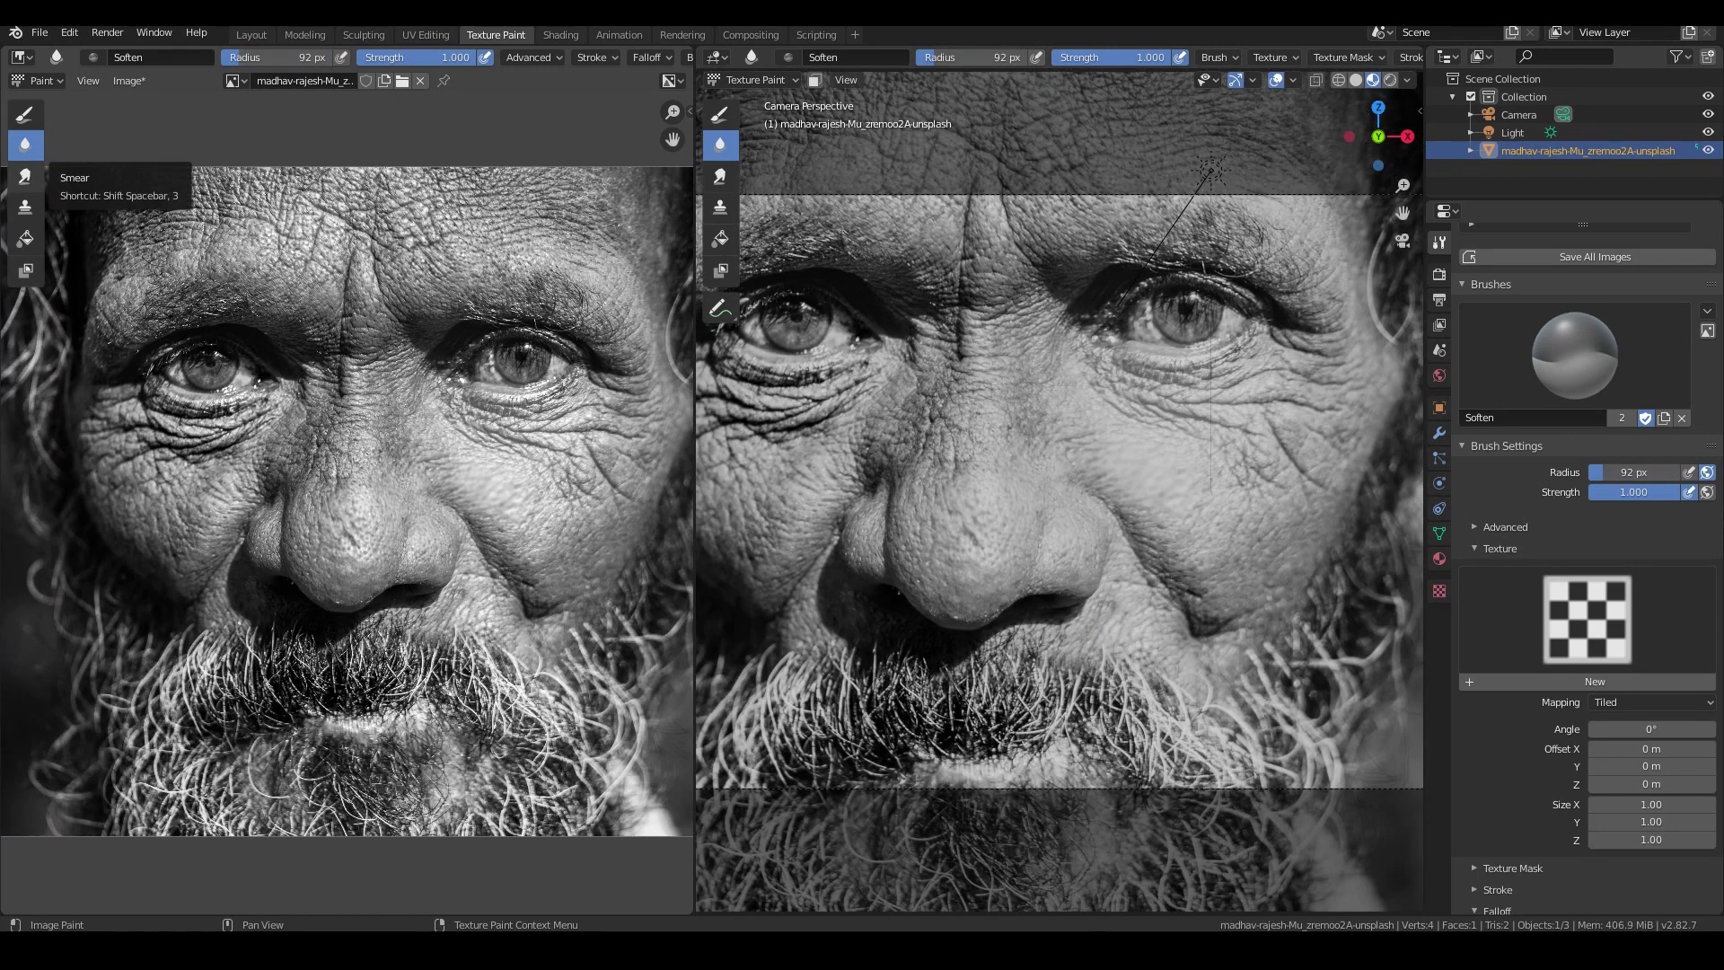
- Switch to the Smear brush, test strokes beside the eye with a radius of up to 450 px, and undo the smear
left_click(25, 176)
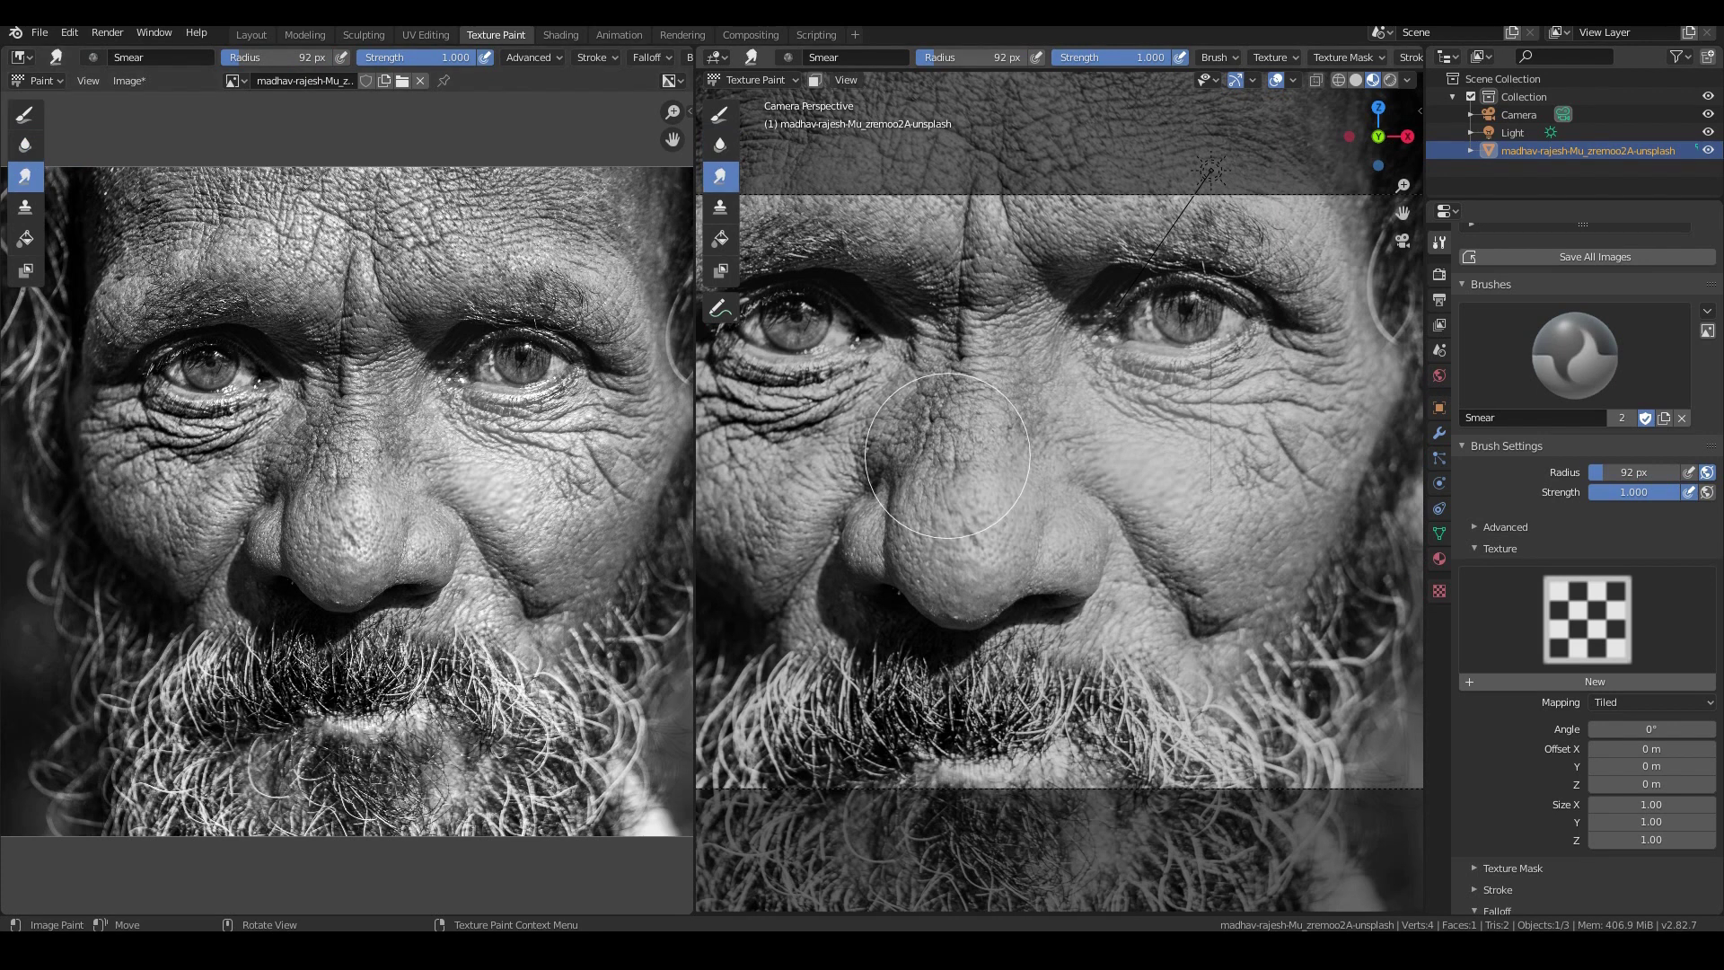
scroll(1129, 326, "up", 2)
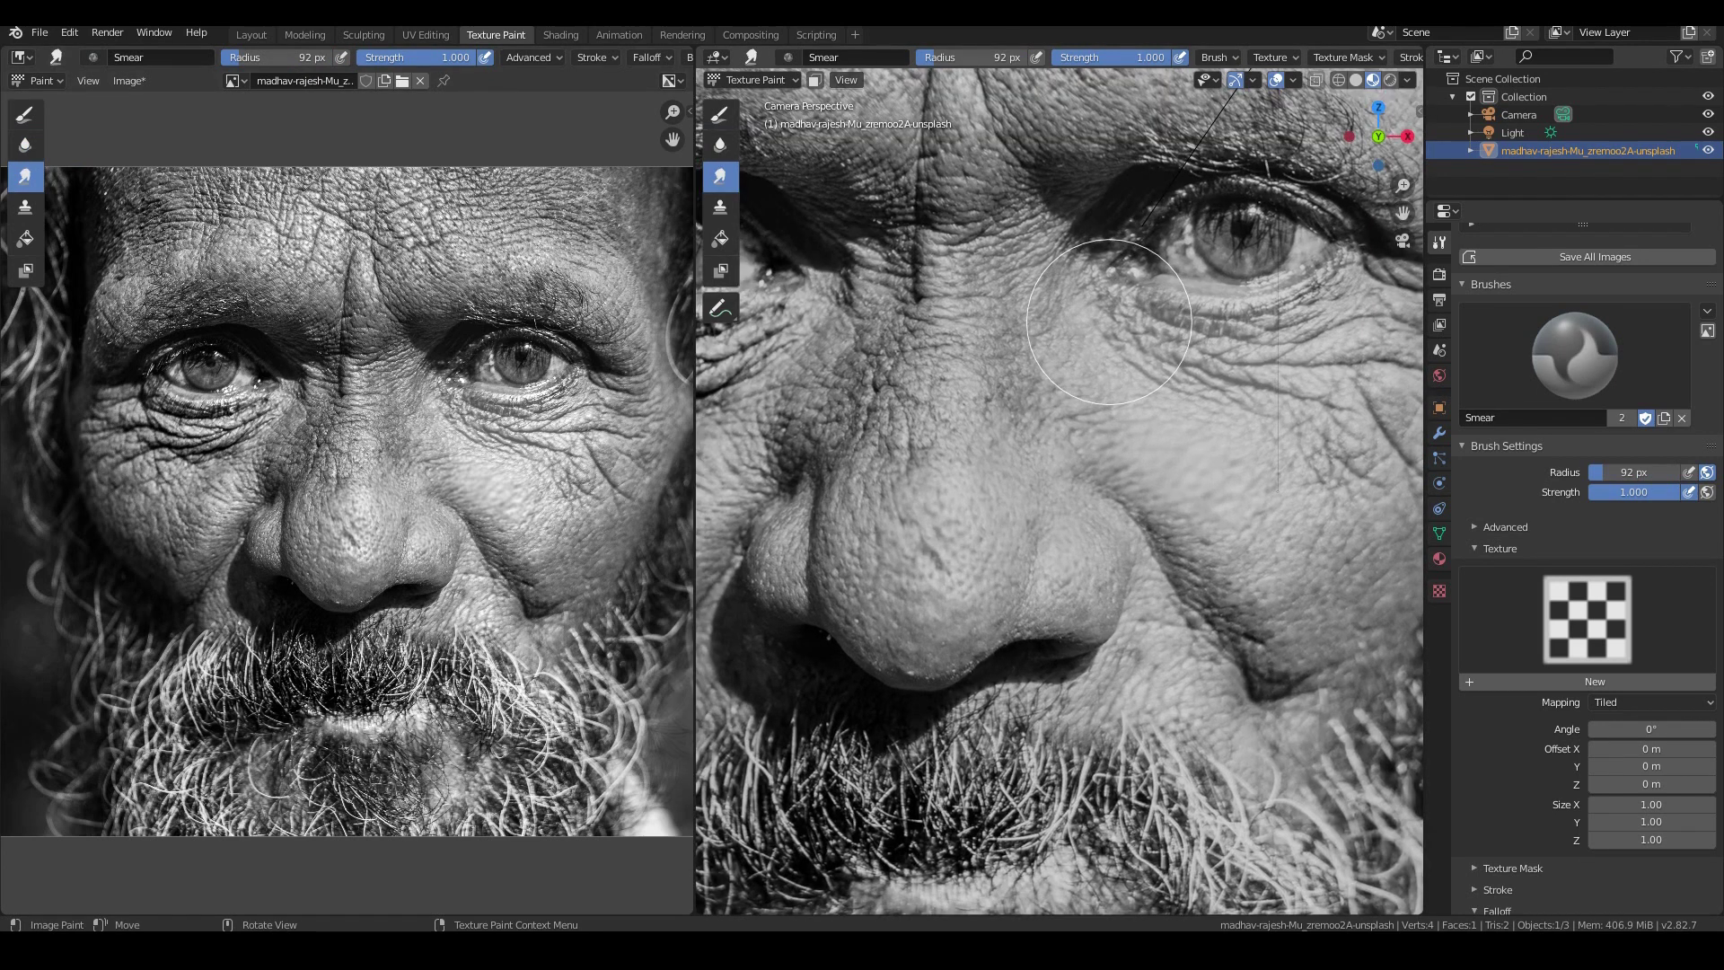
left_click_drag(1109, 321, 1123, 296)
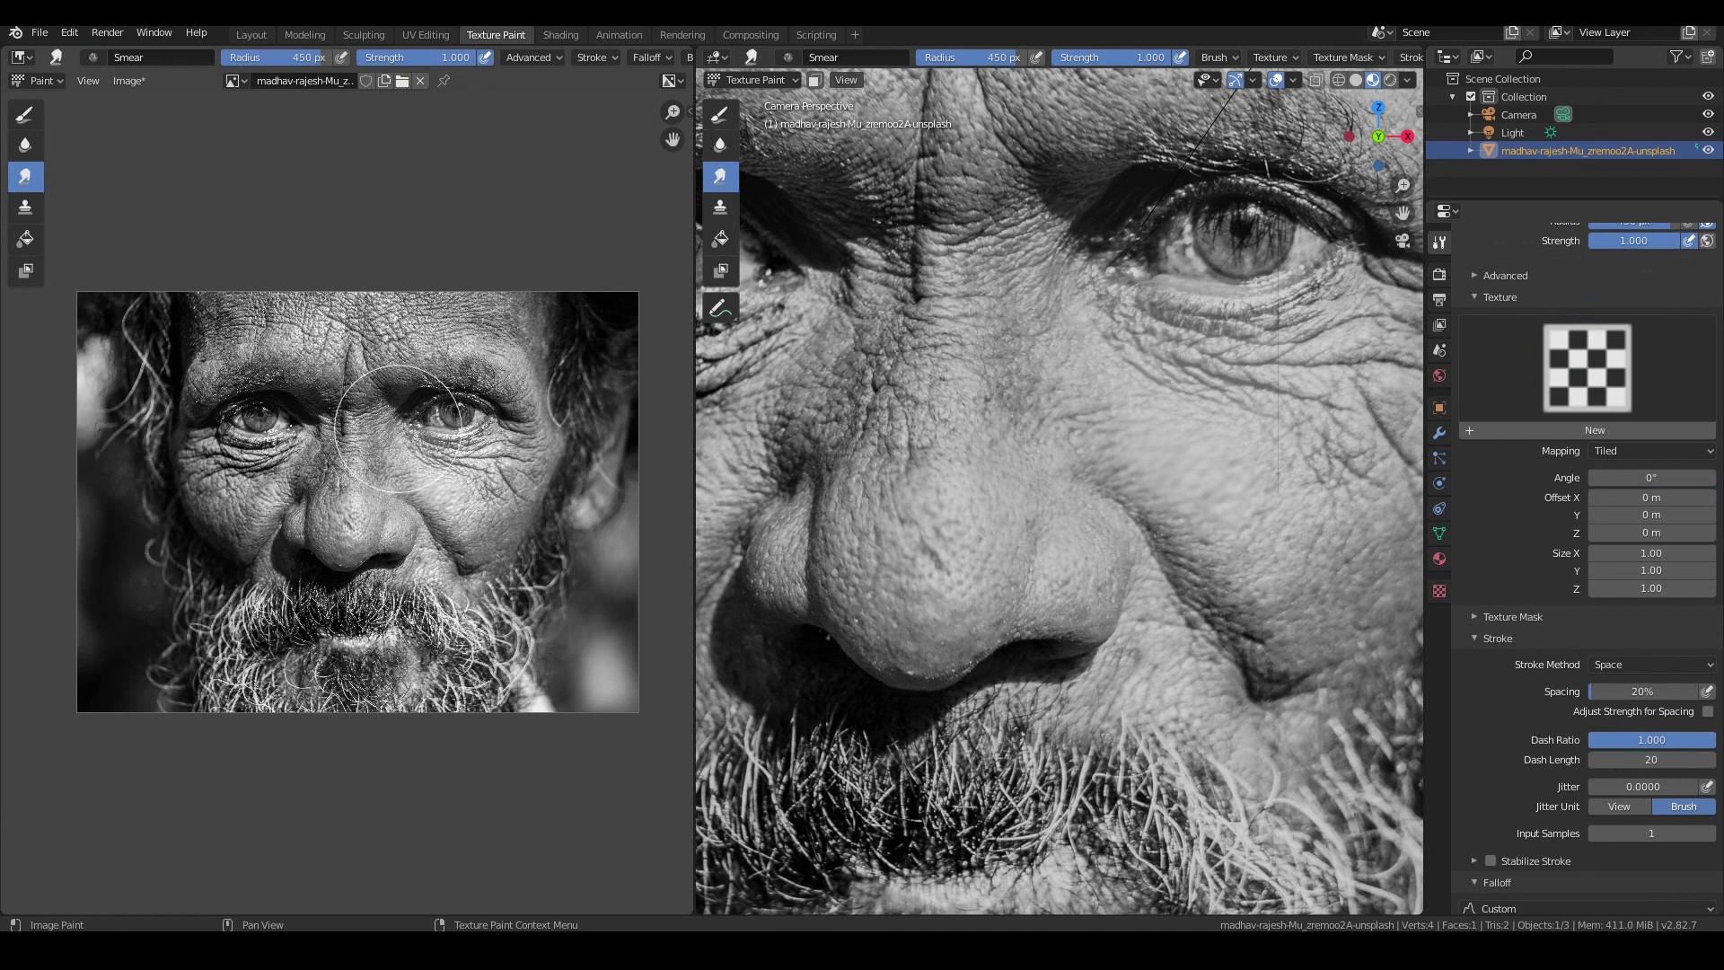
left_click_drag(400, 432, 406, 431)
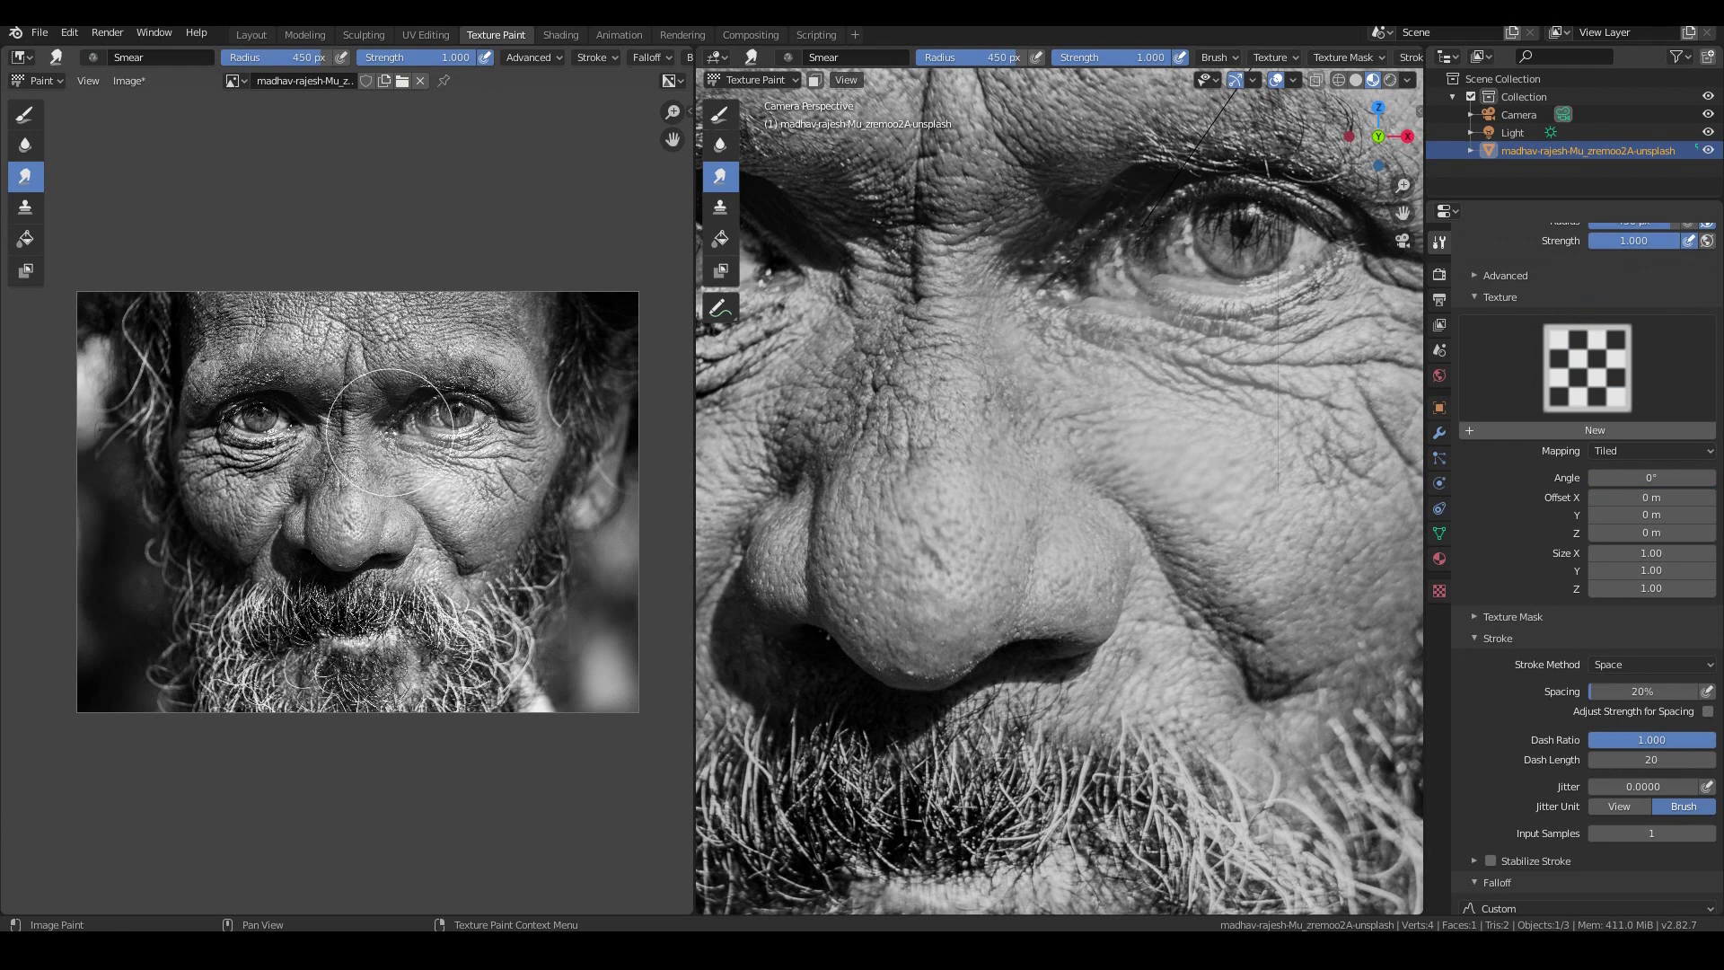
key("ctrl+z")
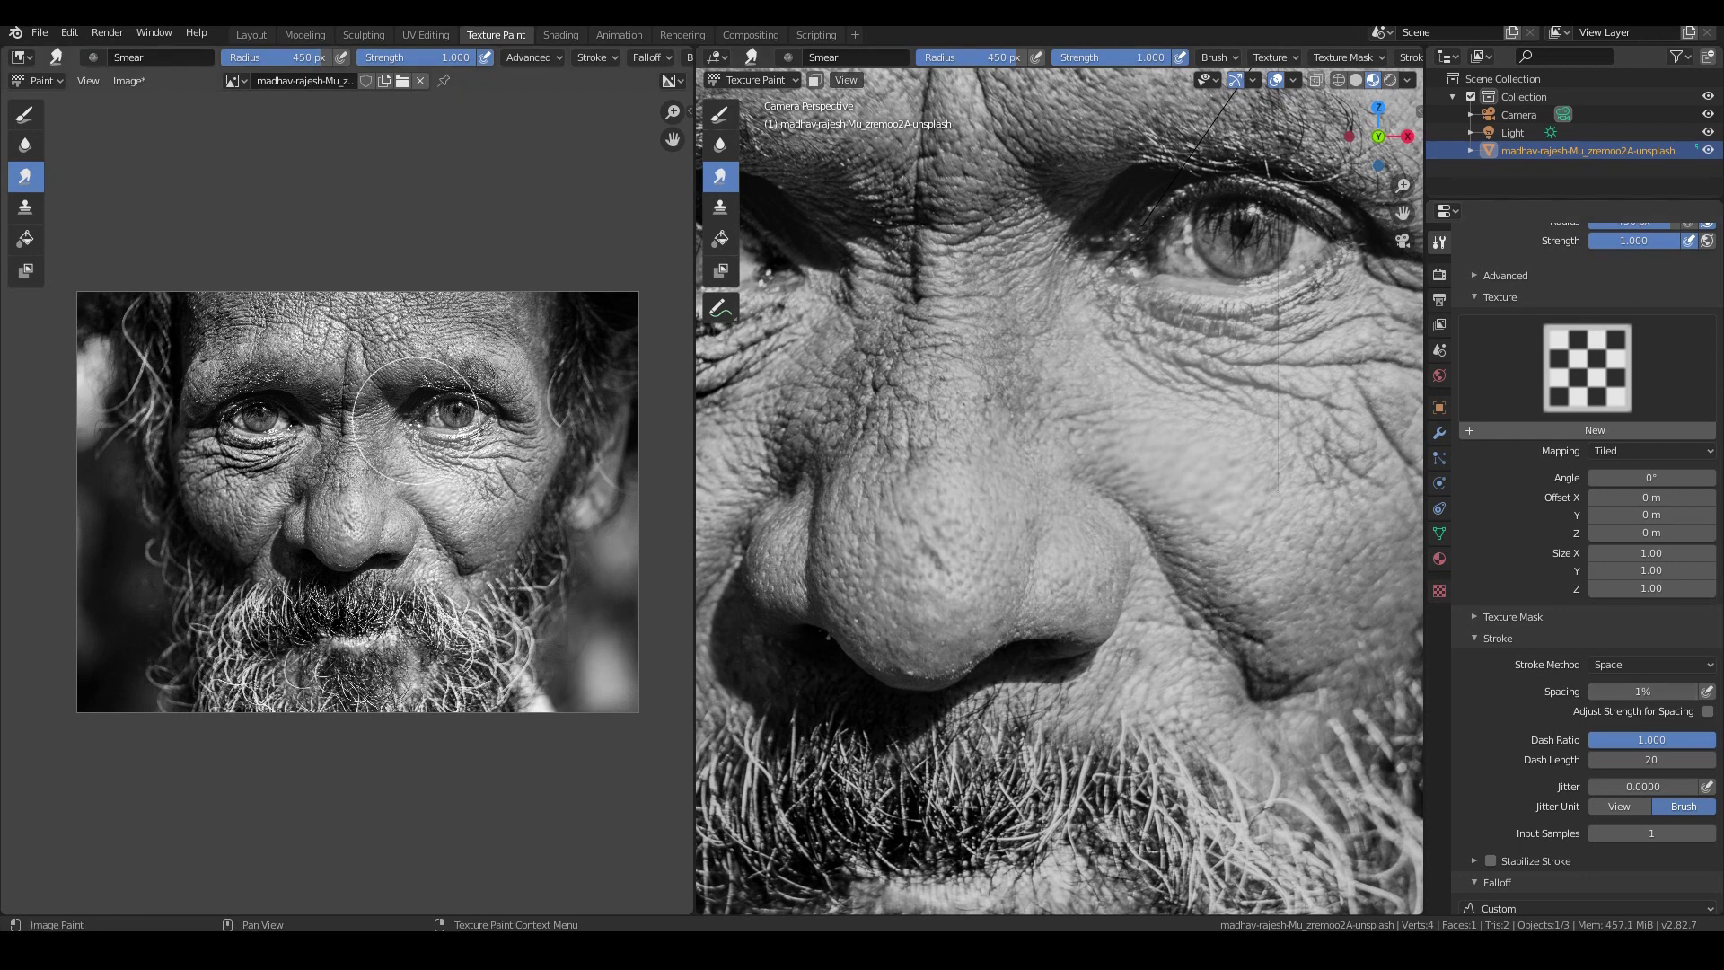
- Reduce the Smear brush's spacing to 1%, smear the eye toward the nose, and undo the stroke
left_click_drag(415, 419, 389, 429)
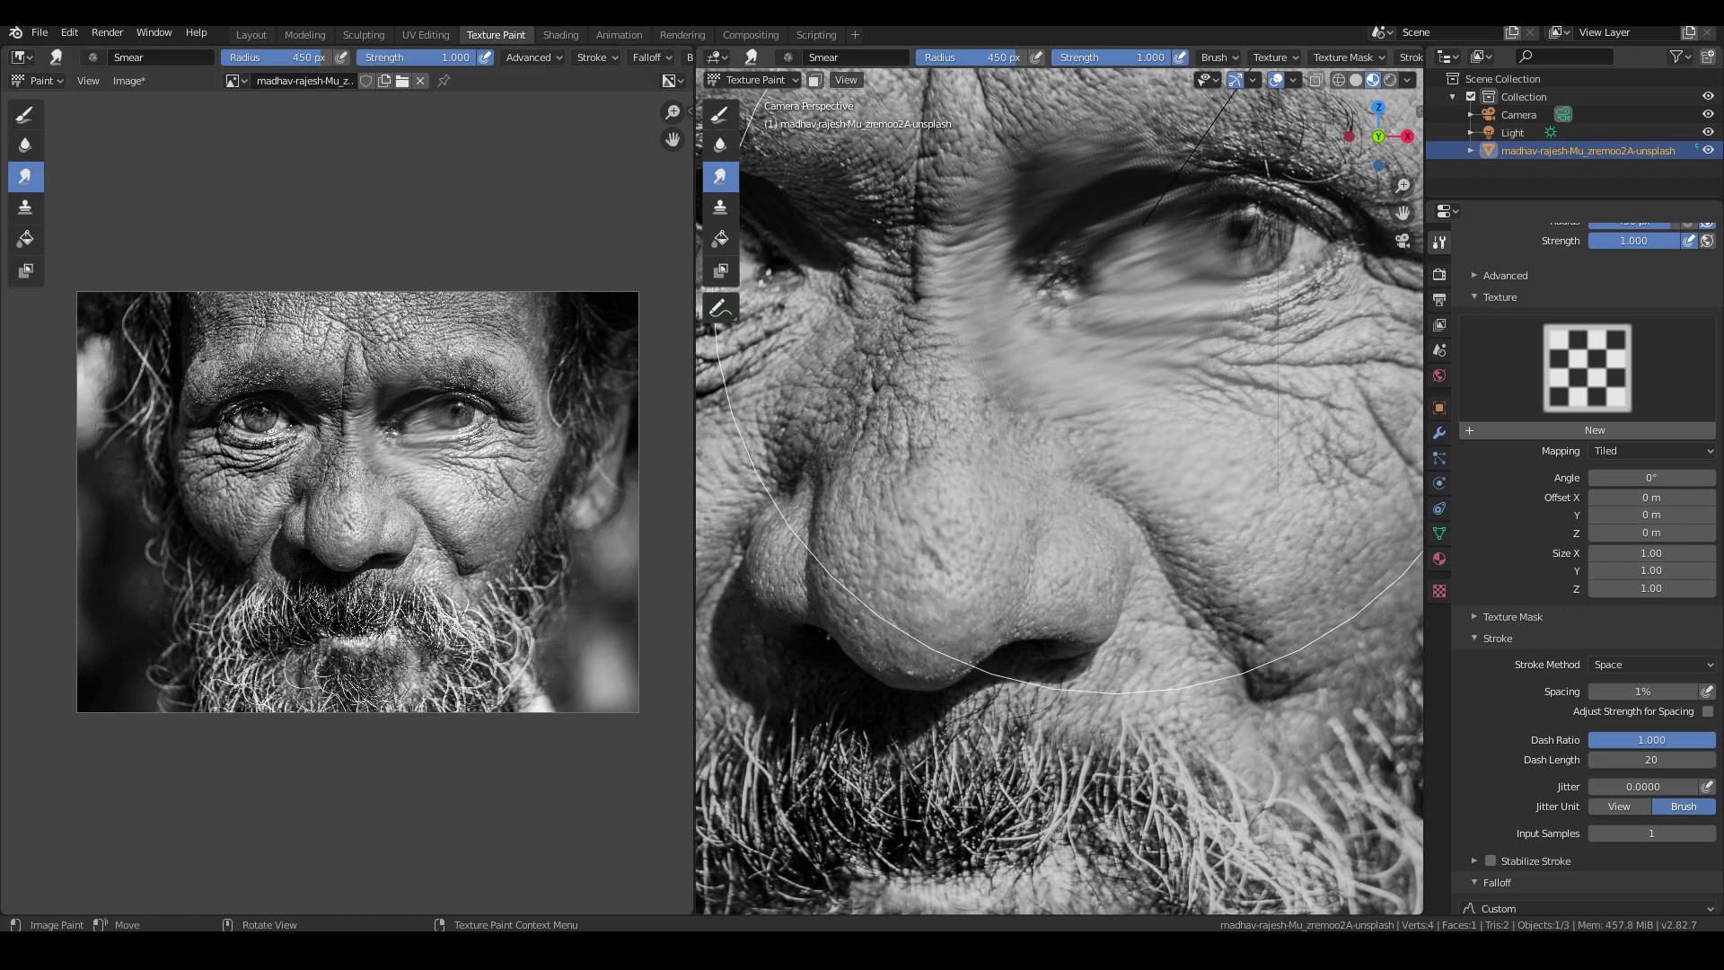
scroll(1059, 512, "down", 2)
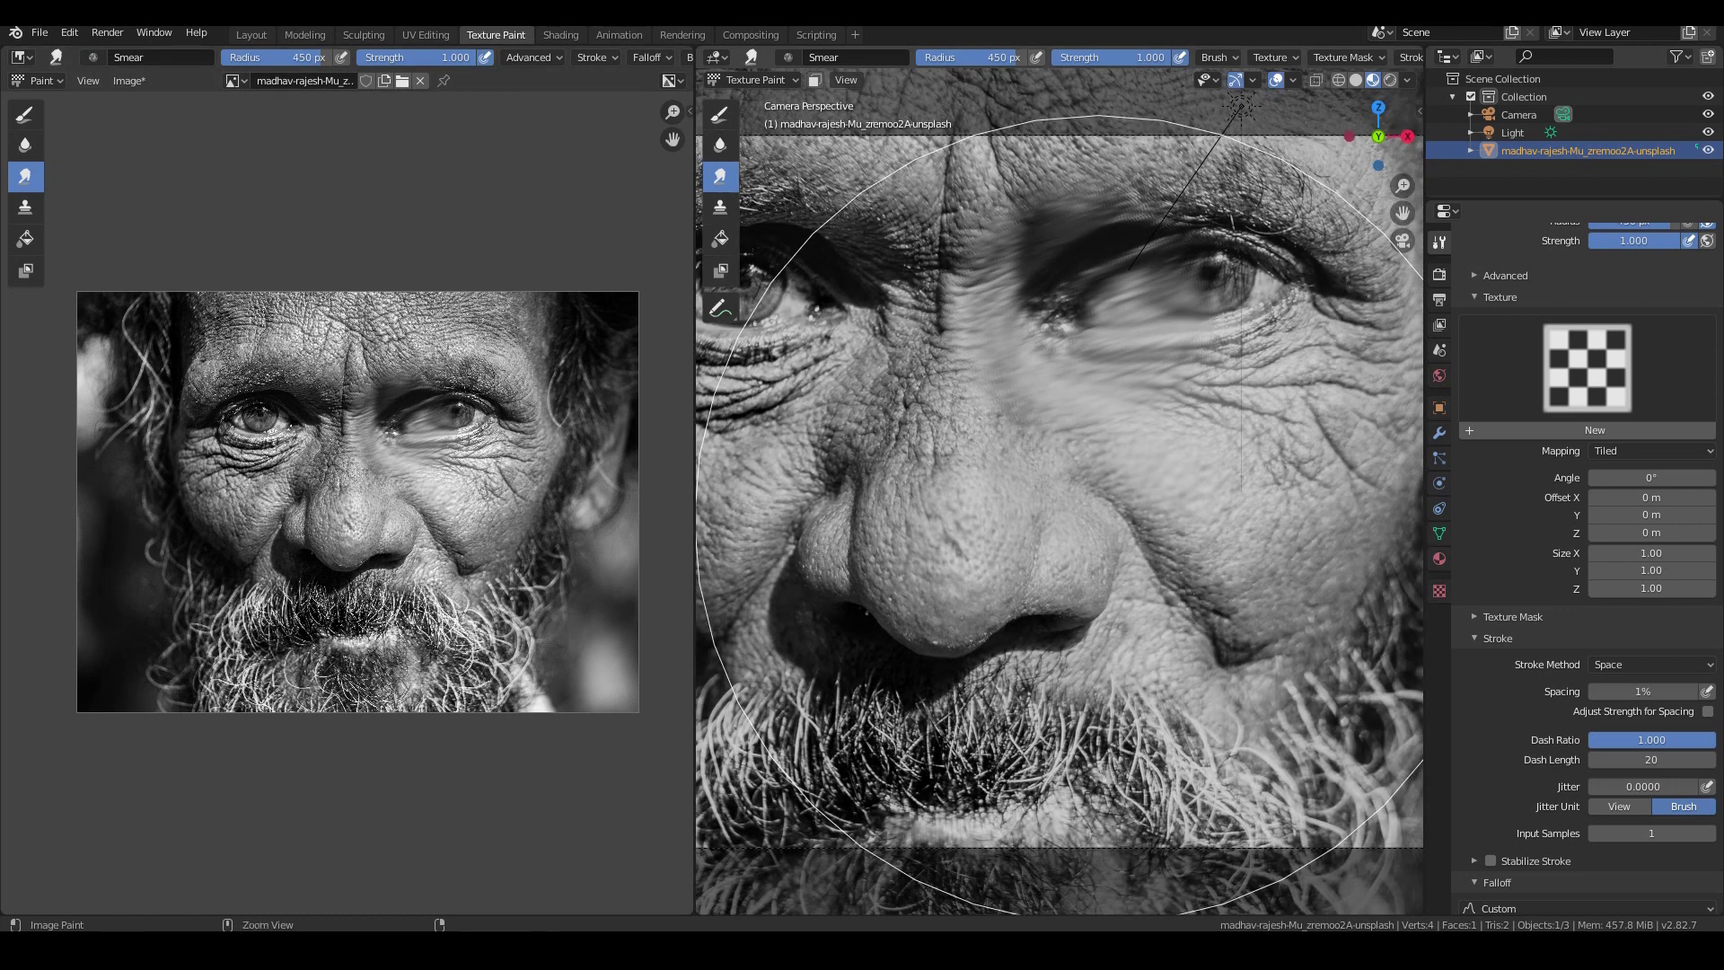
key("ctrl+z")
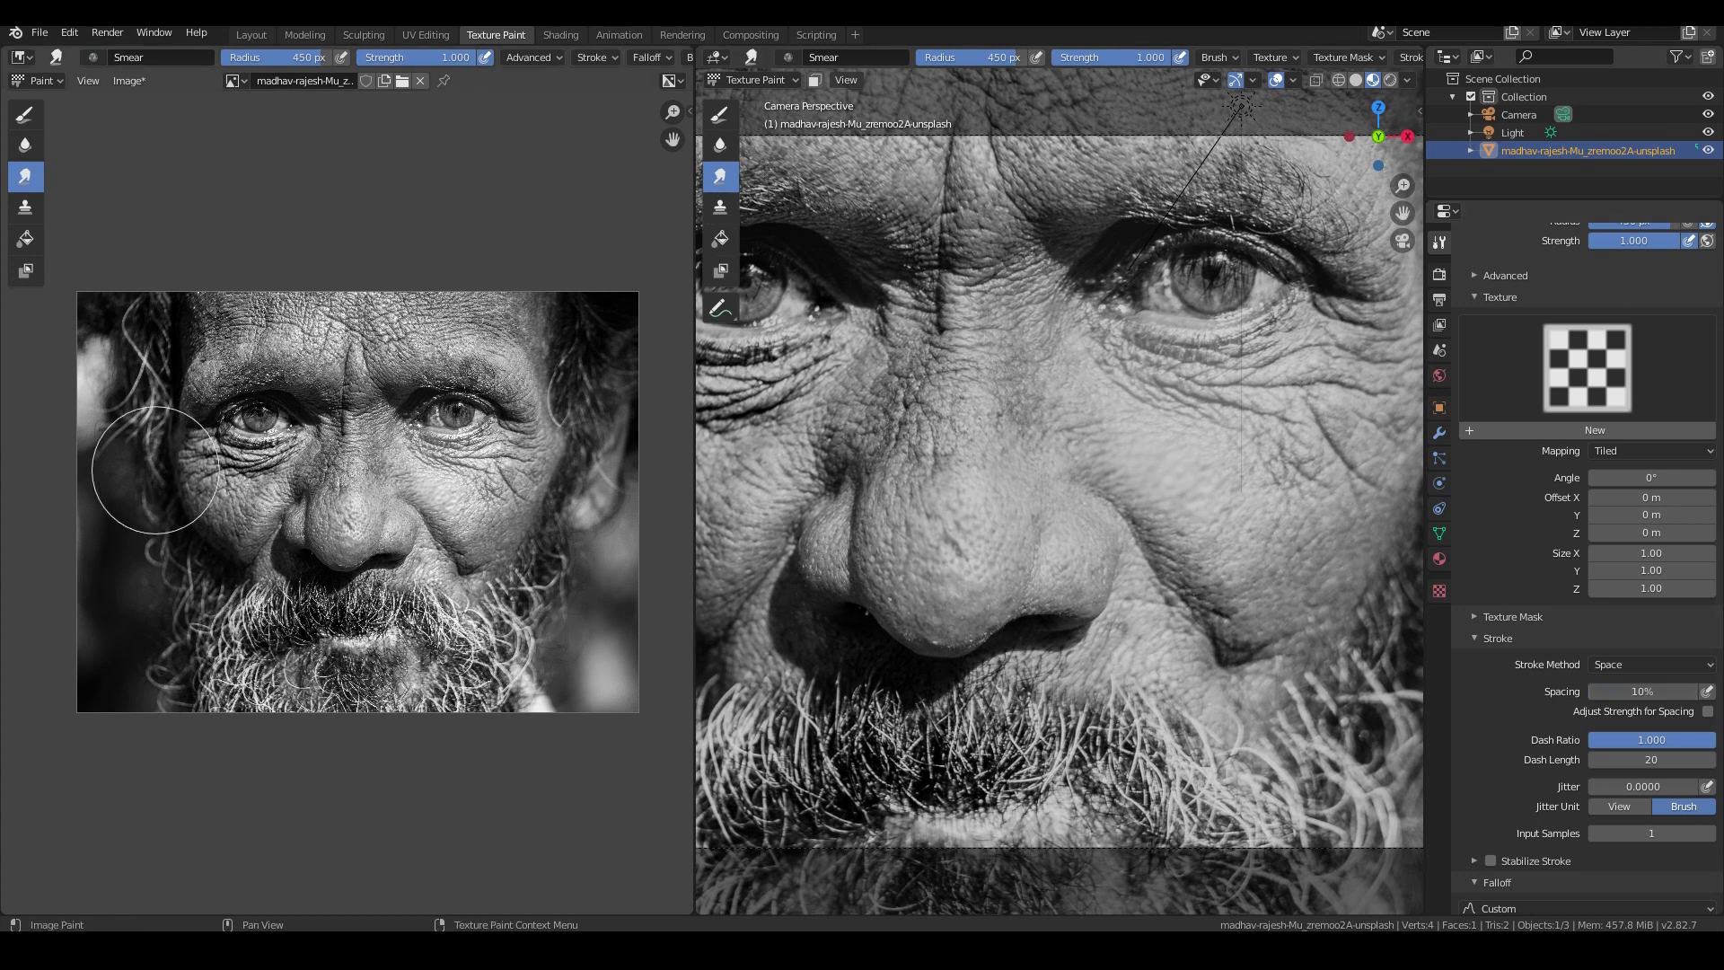
- Switch to the Clone brush, sample the outer cheek near the beard, and clone it onto the nearby cheek with a 66 px radius
scroll(143, 449, "up", 2)
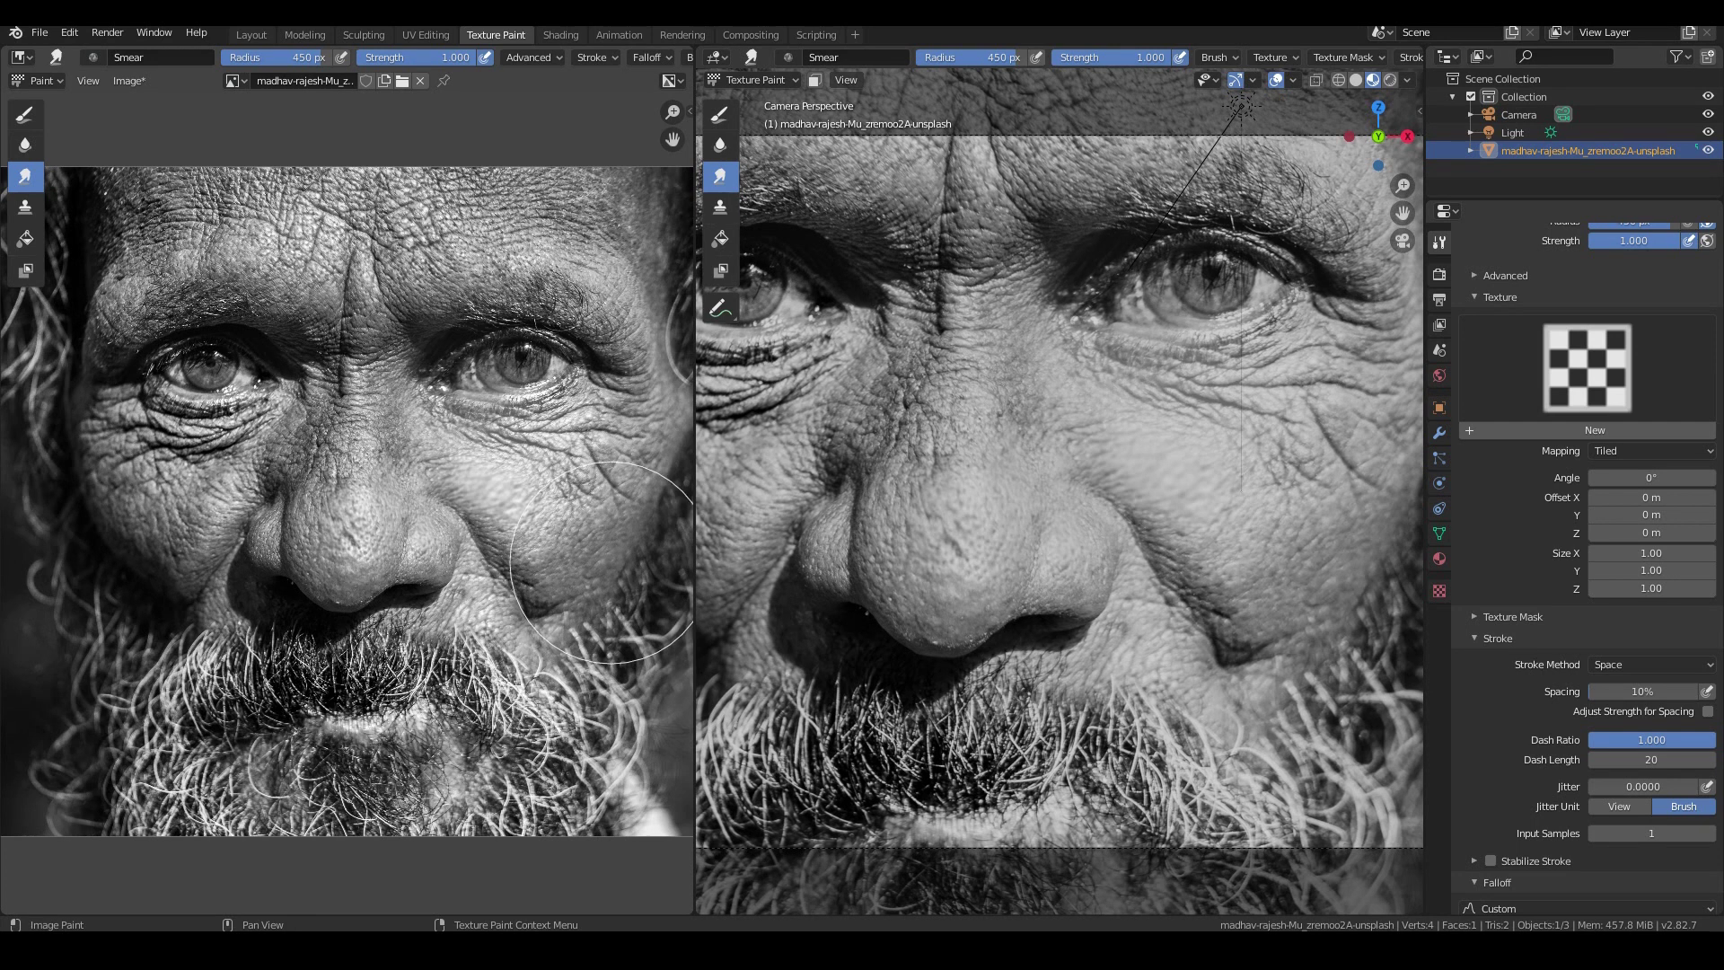
left_click(26, 207)
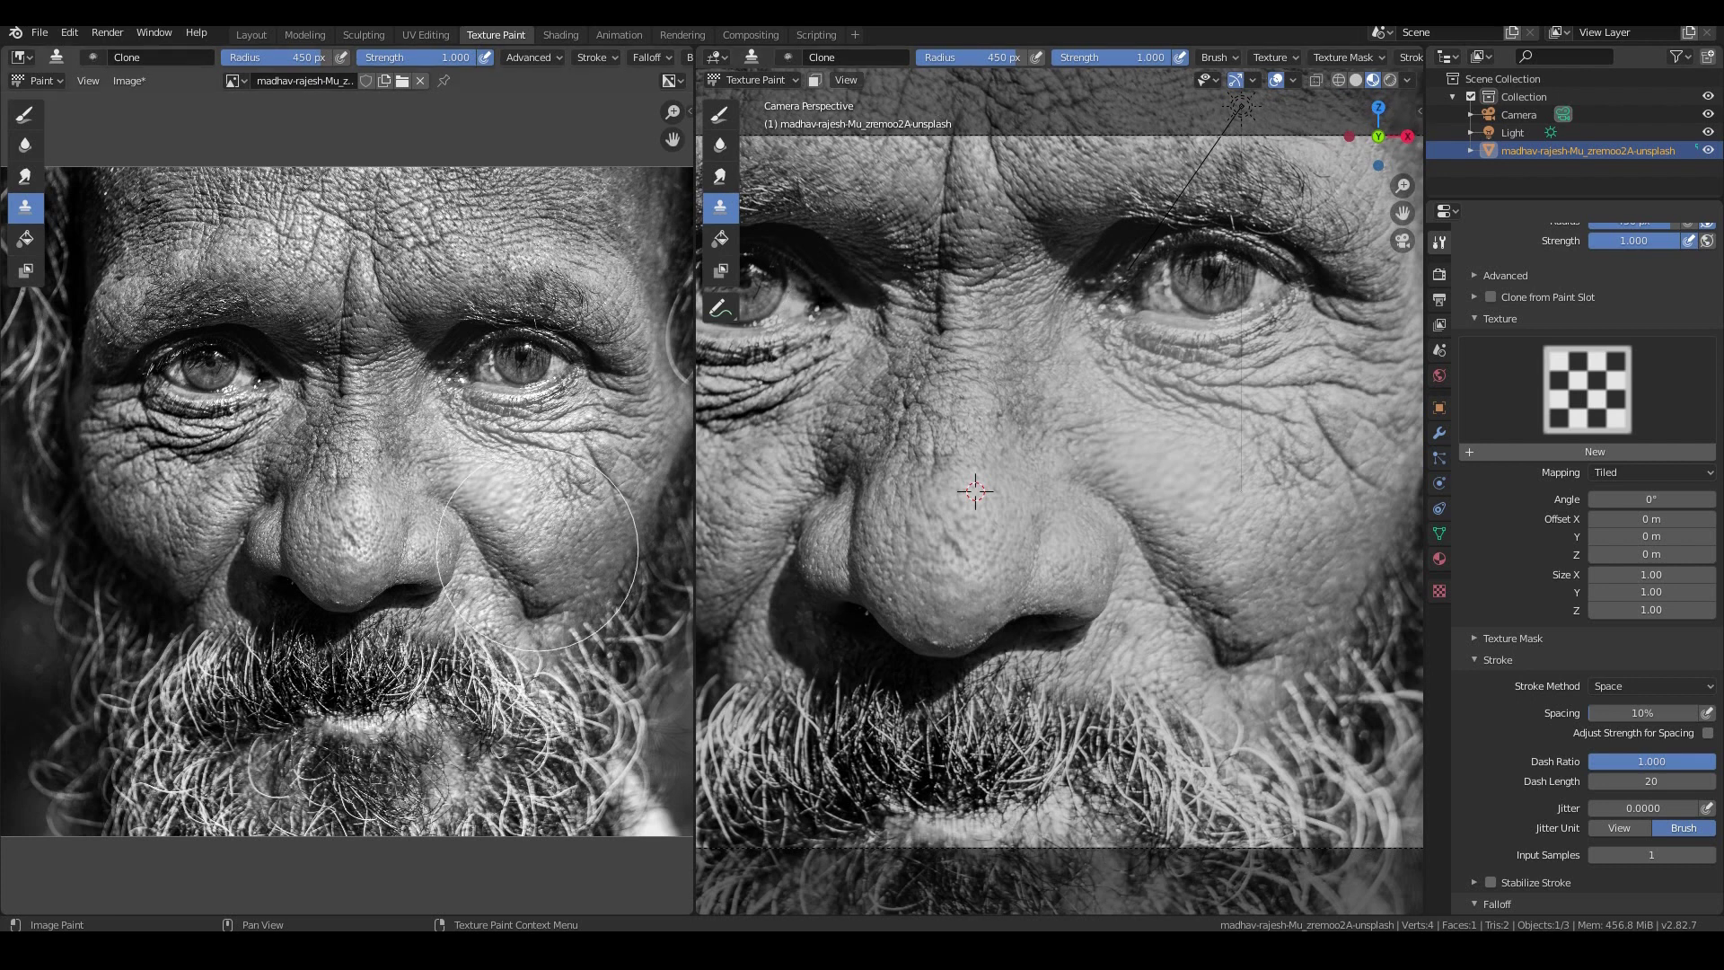
scroll(537, 550, "up", 5)
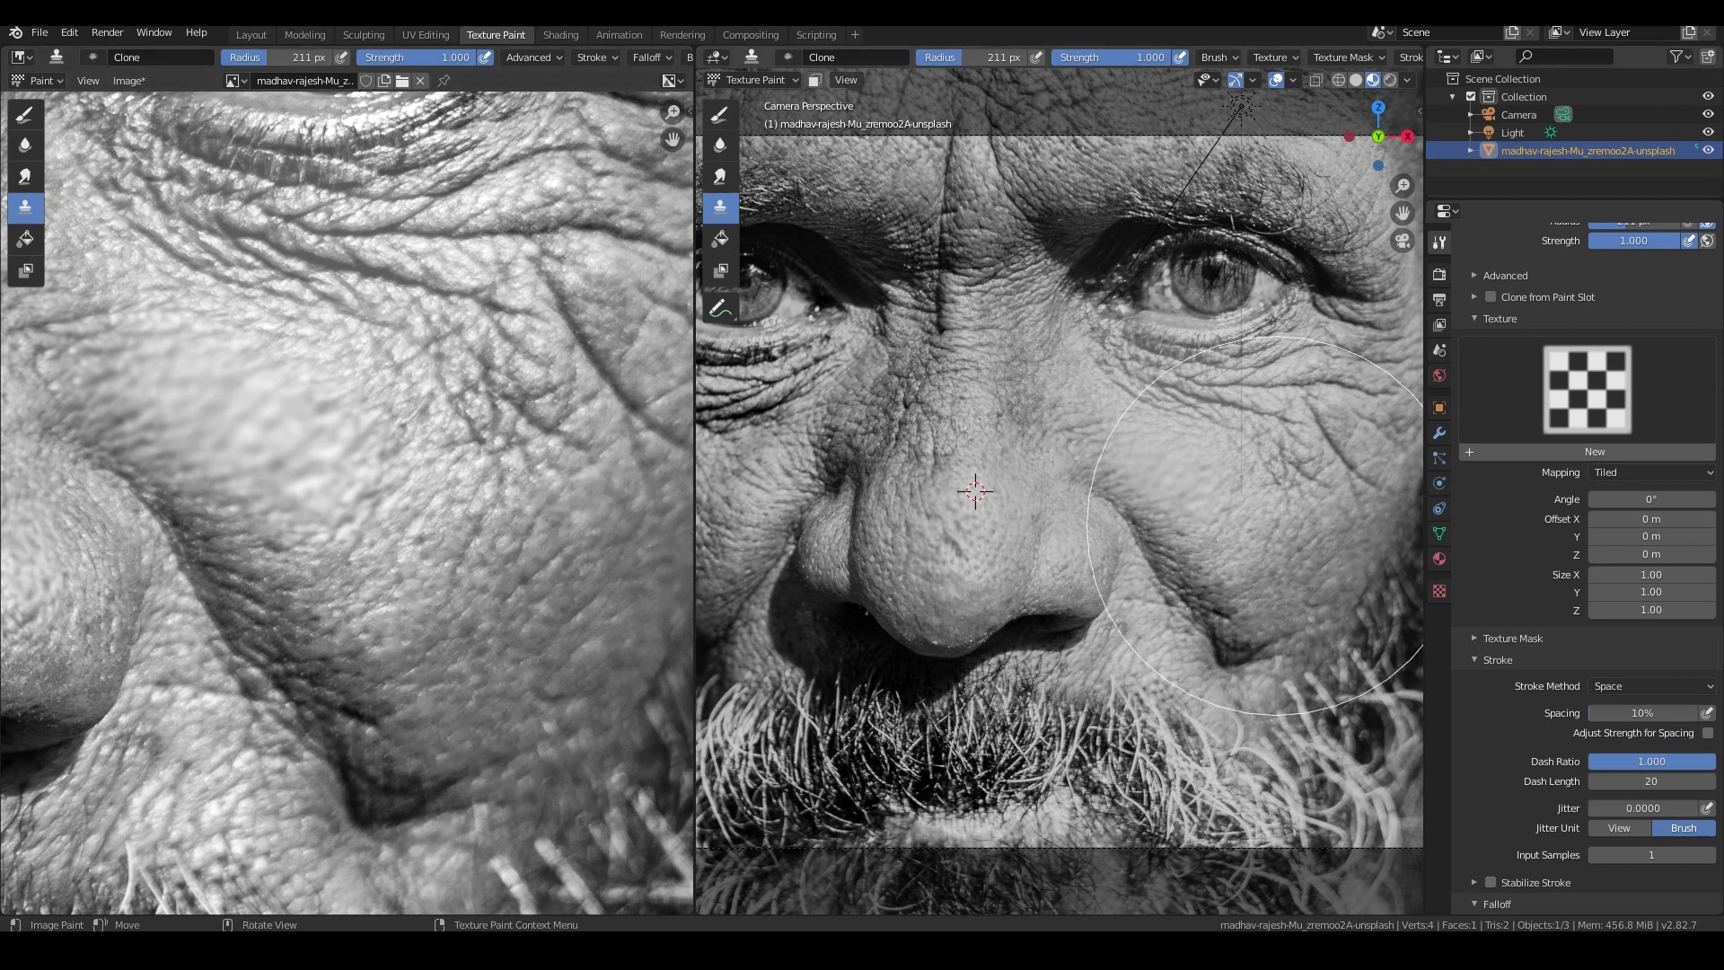
mouse_move(1246, 502)
middle_mouse_down("shift")
mouse_move(1140, 502)
mouse_move(1067, 536)
middle_mouse_up("shift")
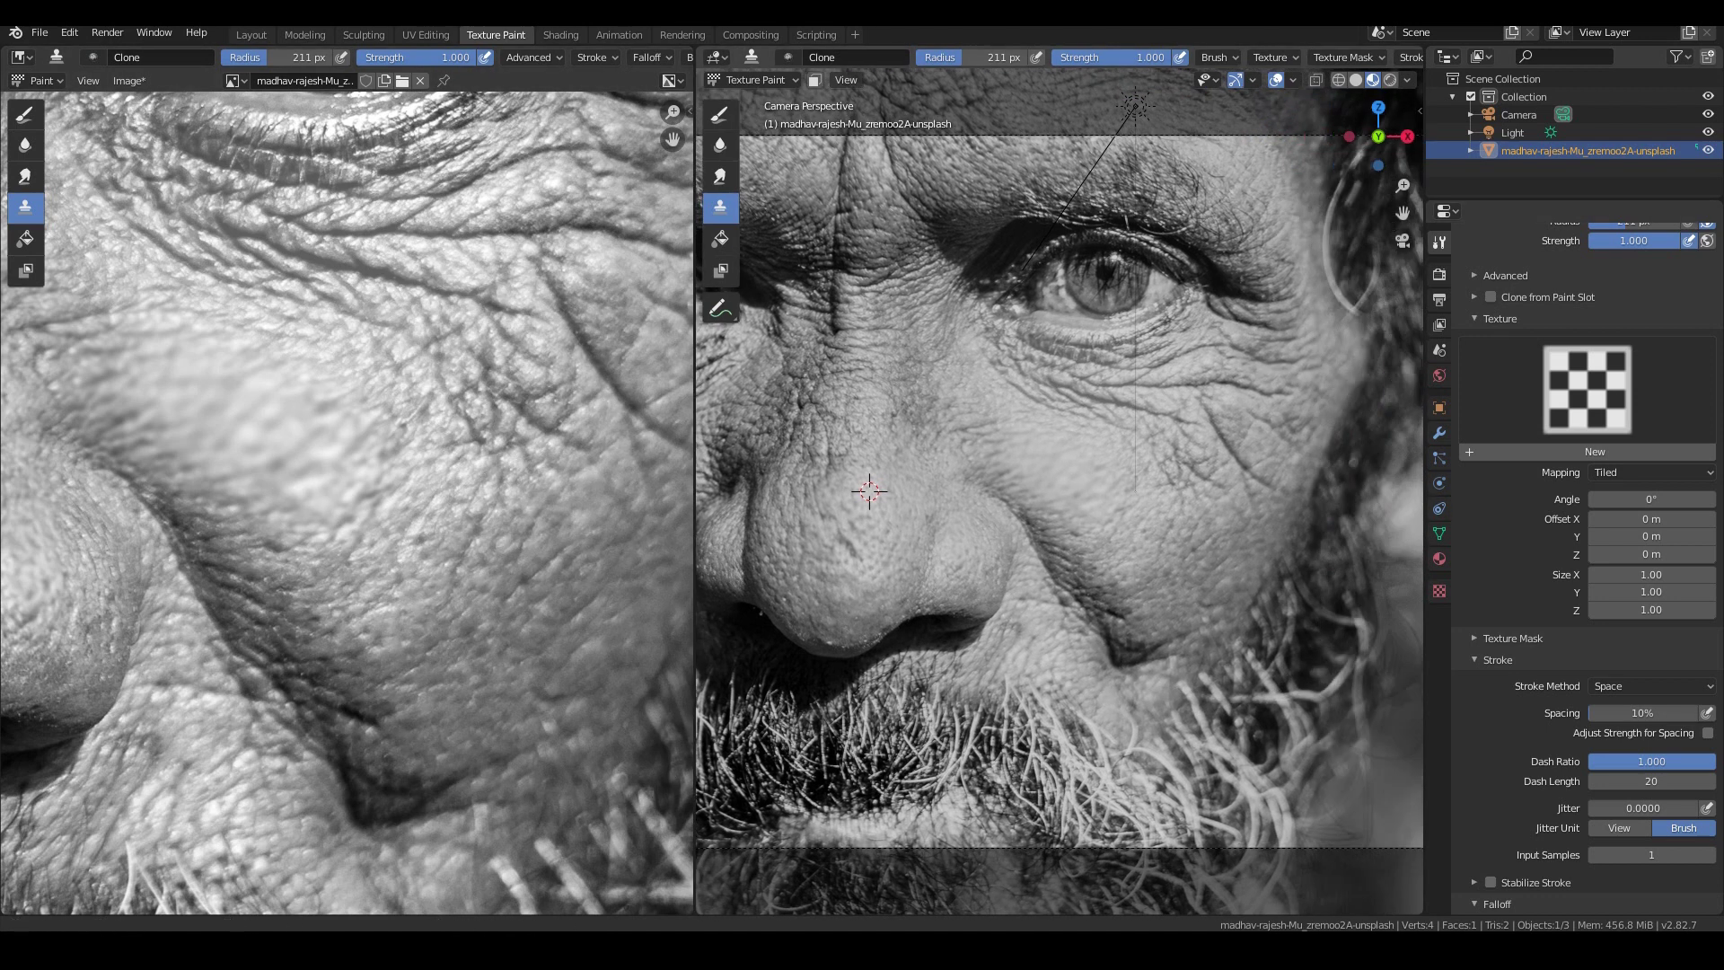
scroll(1197, 568, "up", 4)
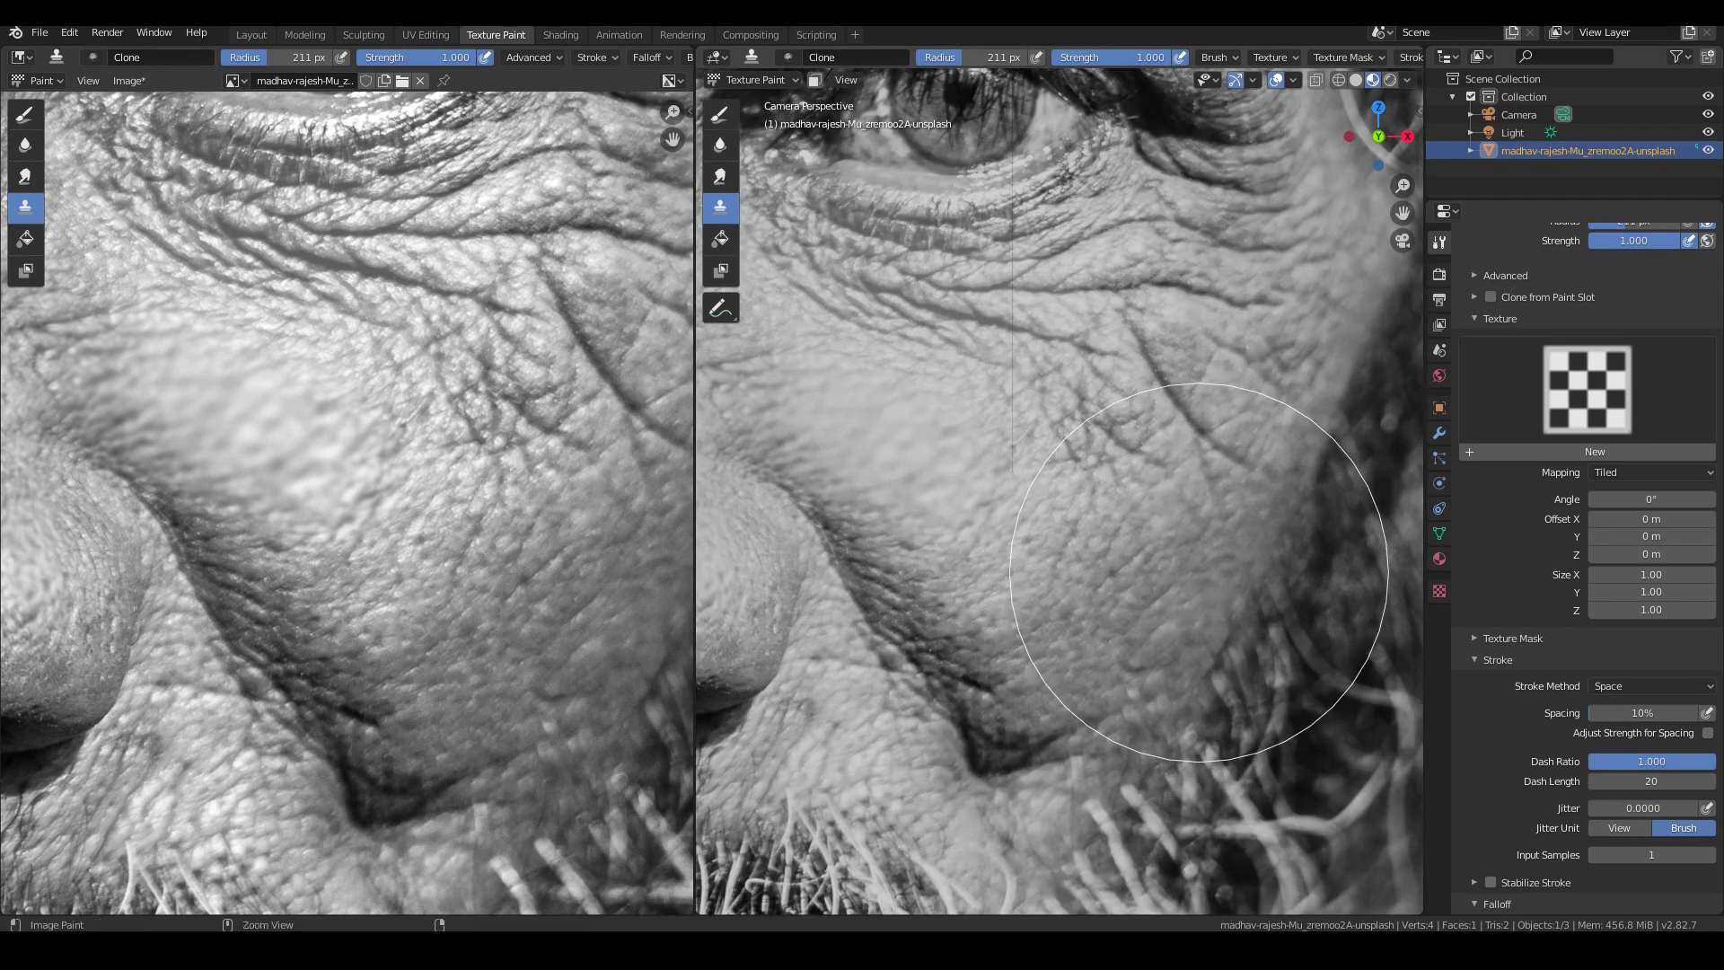
left_click(1199, 572, "ctrl")
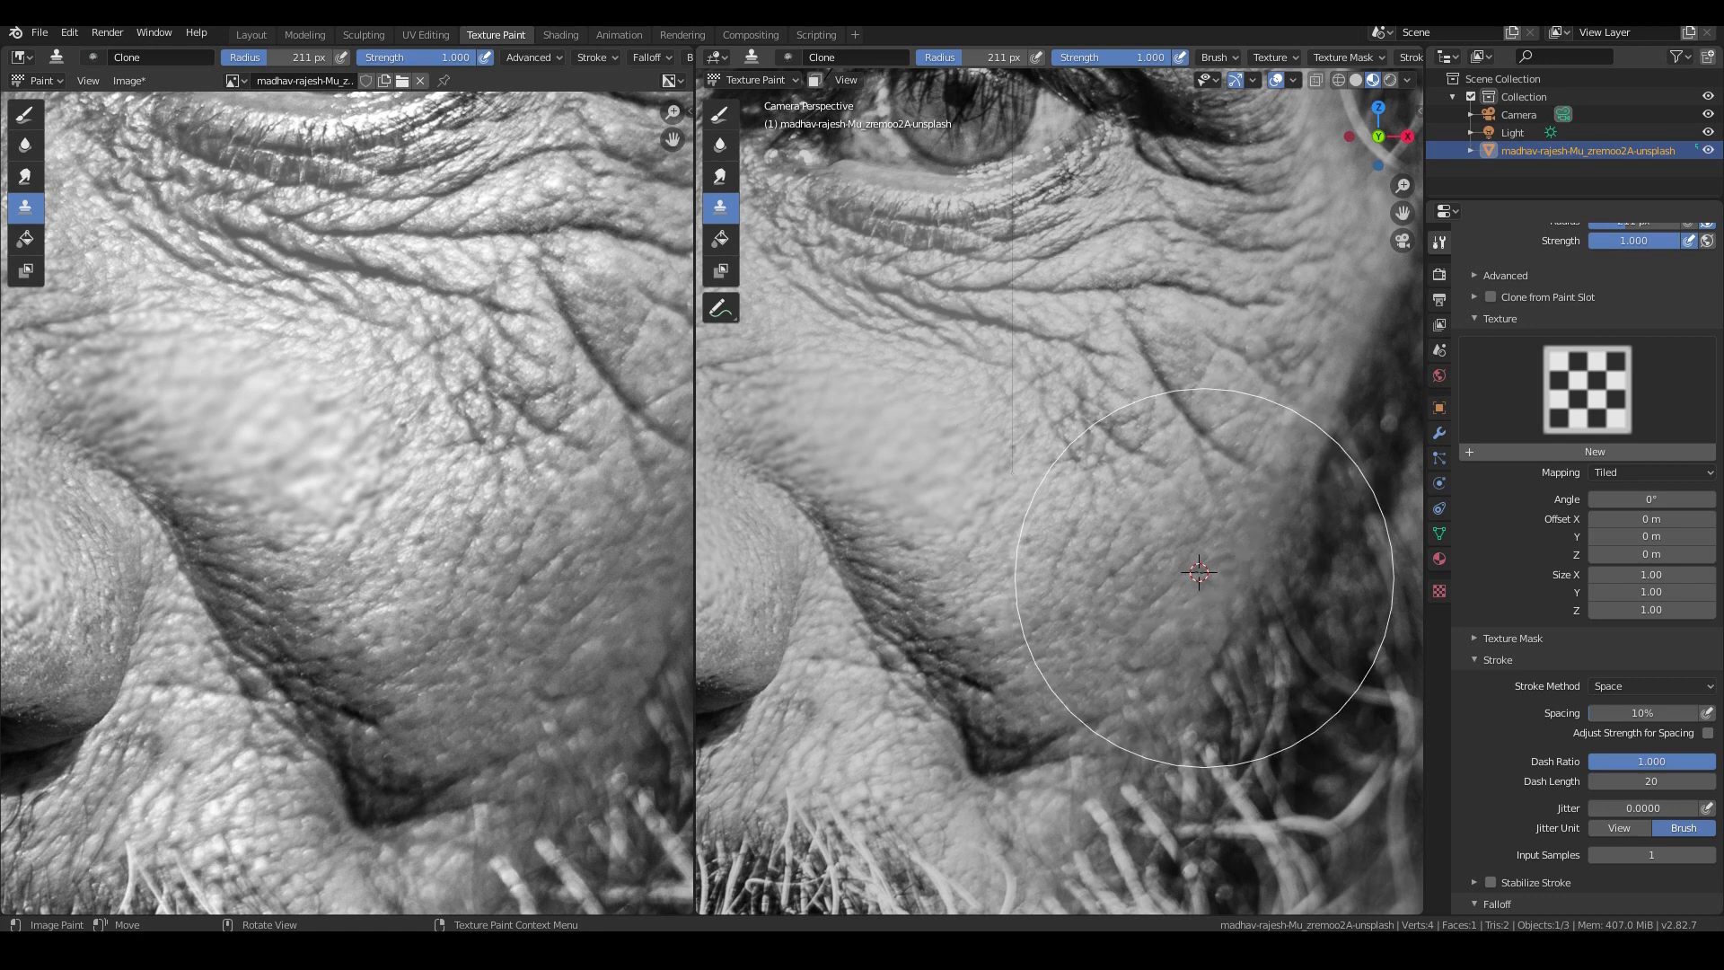
key("f")
left_click(1074, 545)
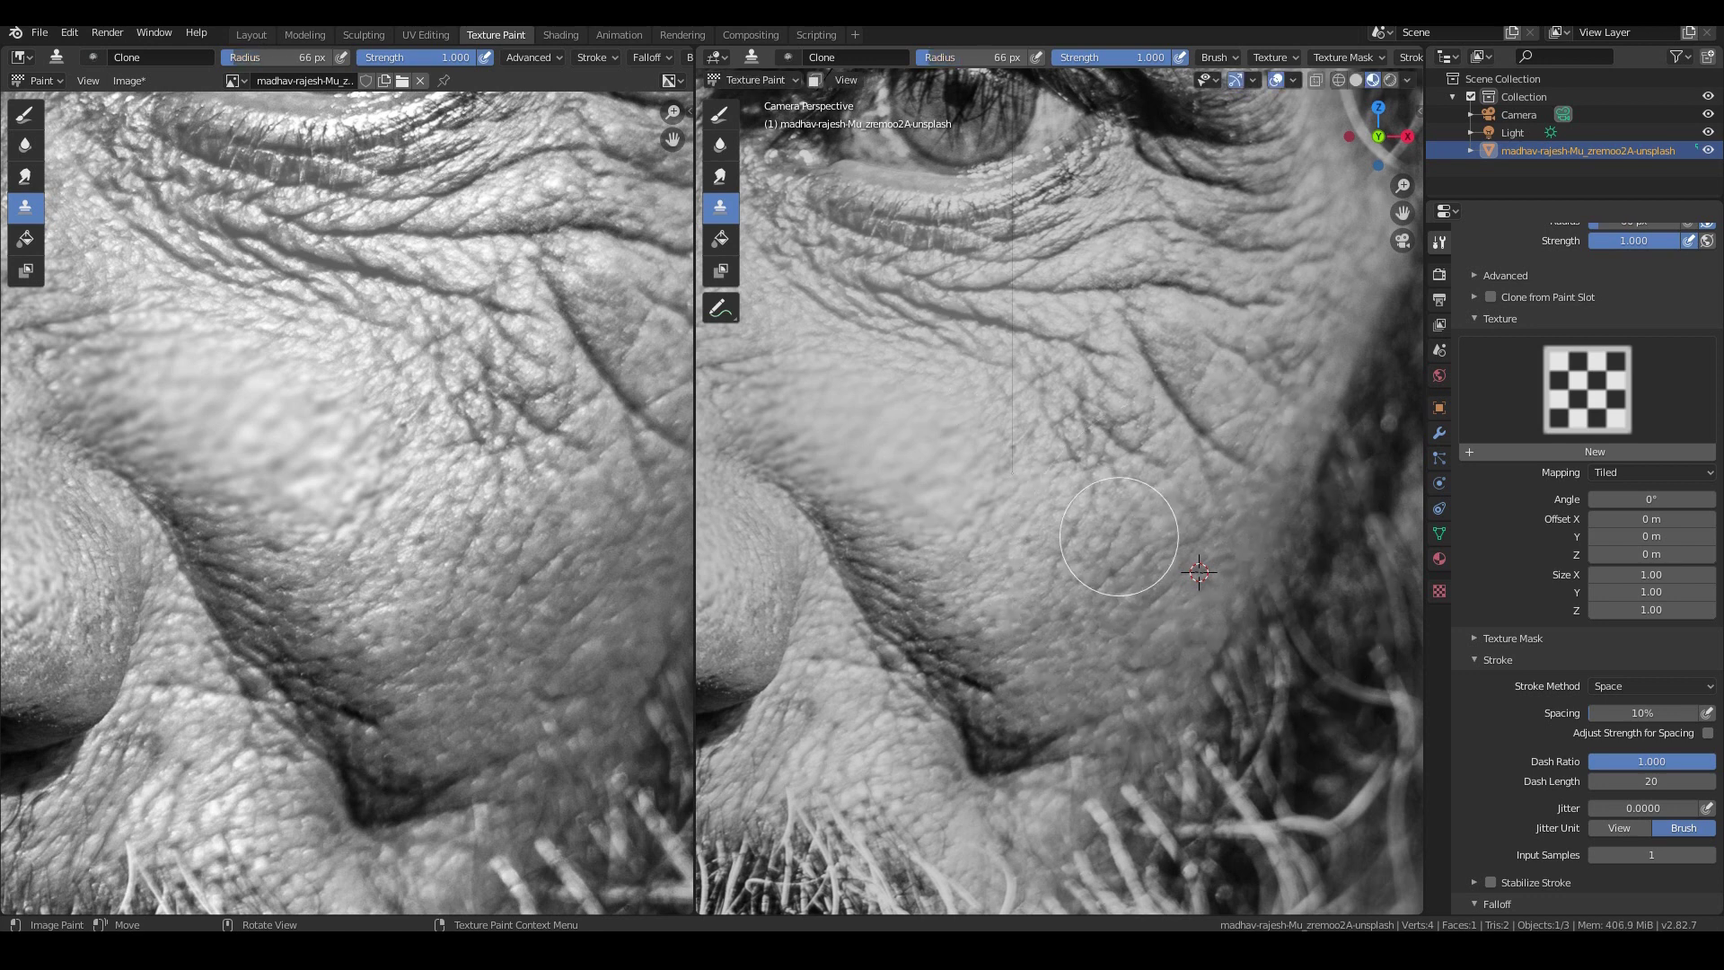
mouse_move(1119, 537)
left_mouse_down()
mouse_move(1097, 550)
mouse_move(1155, 558)
mouse_move(1186, 531)
mouse_move(1120, 529)
mouse_move(1205, 569)
mouse_move(1176, 584)
left_mouse_up()
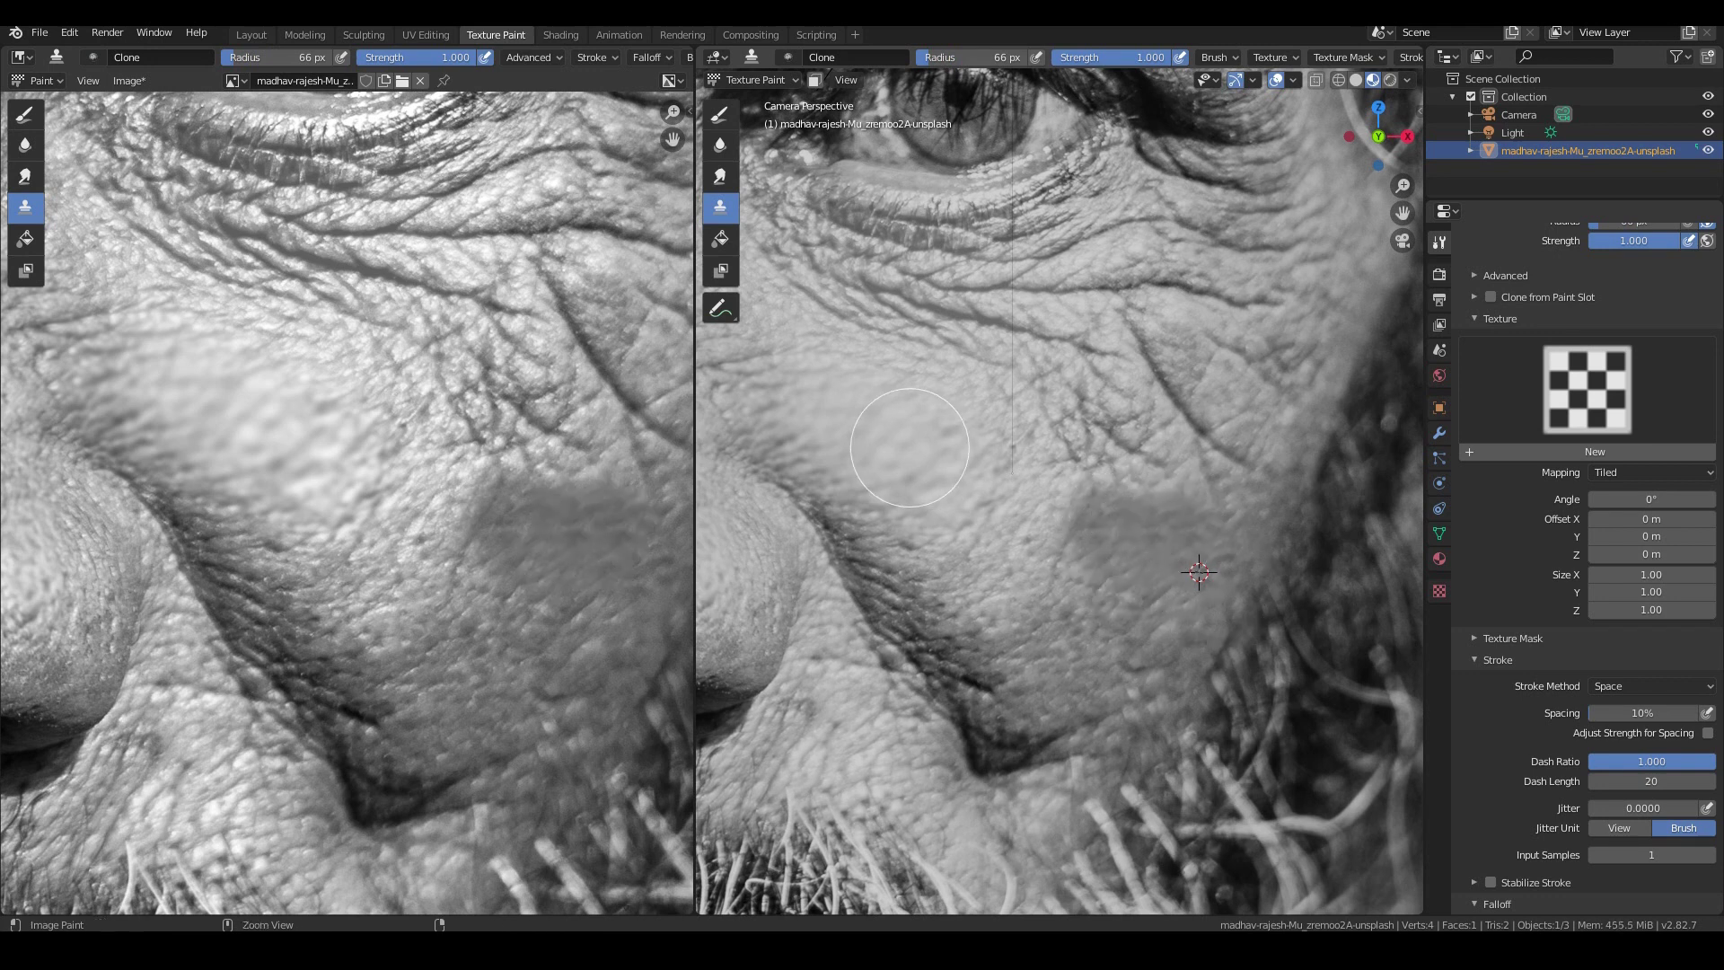
- Sample the smooth bright skin beside the nose and clone it across the middle of the cheek
left_click(875, 440, "ctrl")
mouse_move(1001, 472)
left_mouse_down()
mouse_move(986, 418)
mouse_move(995, 511)
left_mouse_up()
left_click(908, 439, "ctrl")
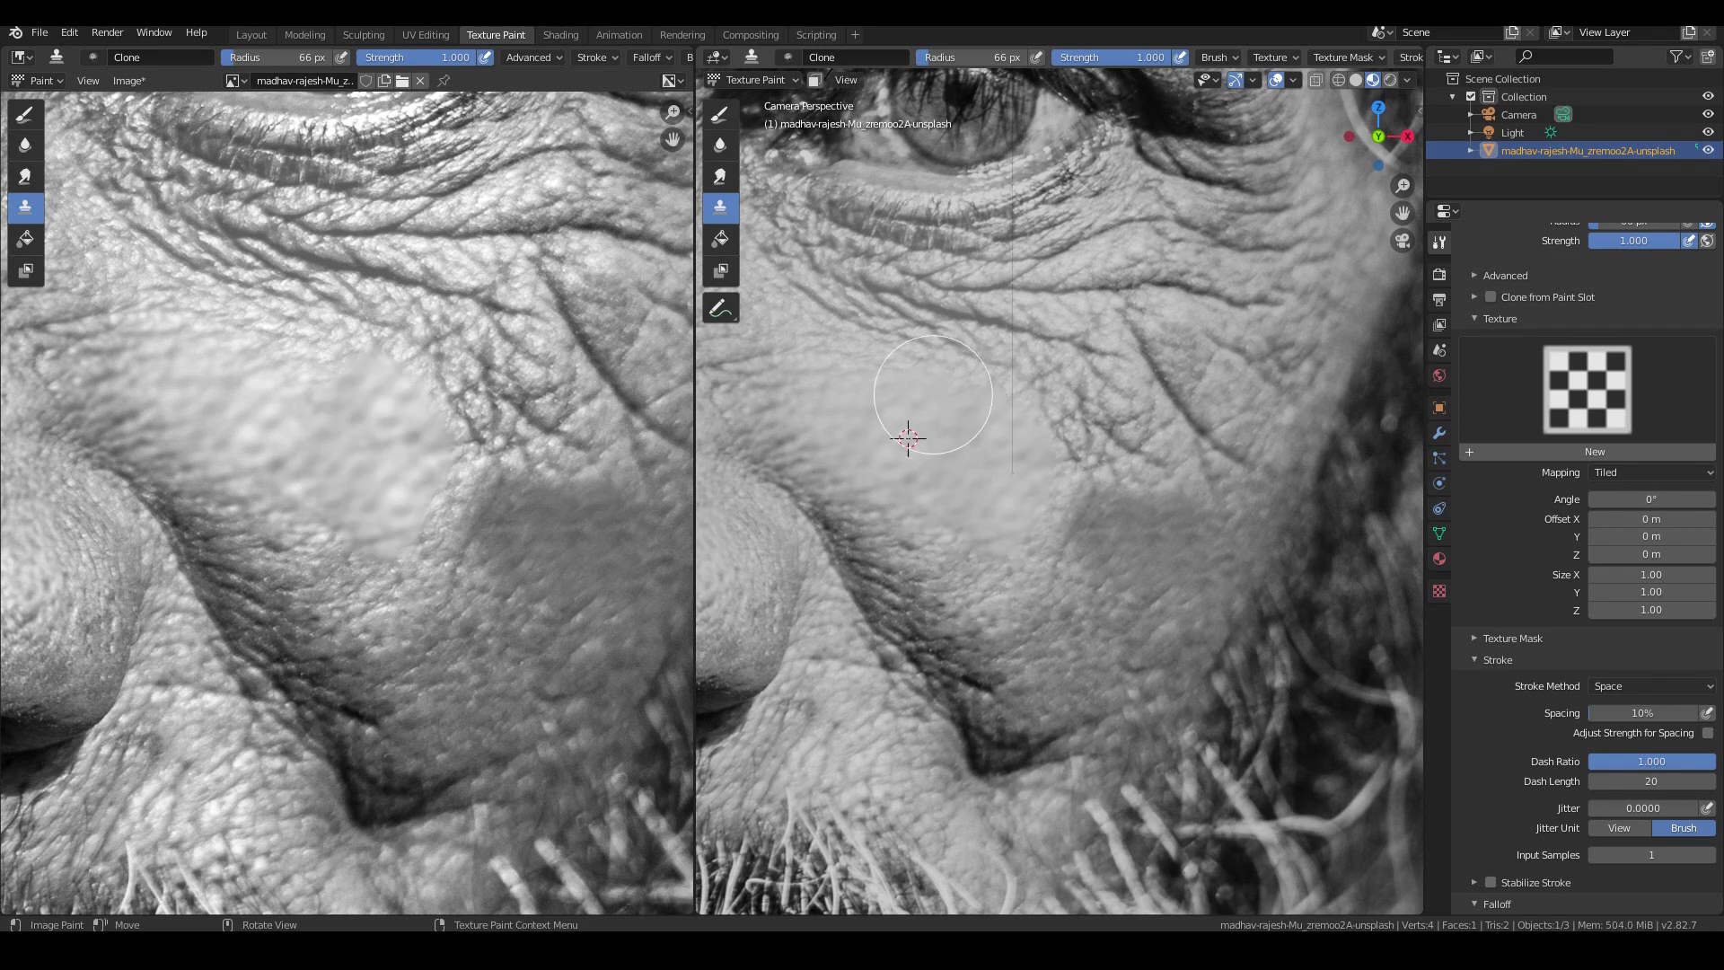
mouse_move(933, 396)
left_mouse_down()
mouse_move(1045, 390)
mouse_move(1109, 431)
mouse_move(1100, 453)
mouse_move(1069, 413)
mouse_move(1087, 377)
mouse_move(1007, 392)
mouse_move(1039, 442)
mouse_move(1032, 500)
left_mouse_up()
- Resample the smoothed cheek skin and clone it over the remaining wrinkles on the cheek and just below the eye
left_click(997, 409, "ctrl")
scroll(1064, 544, "down", 5)
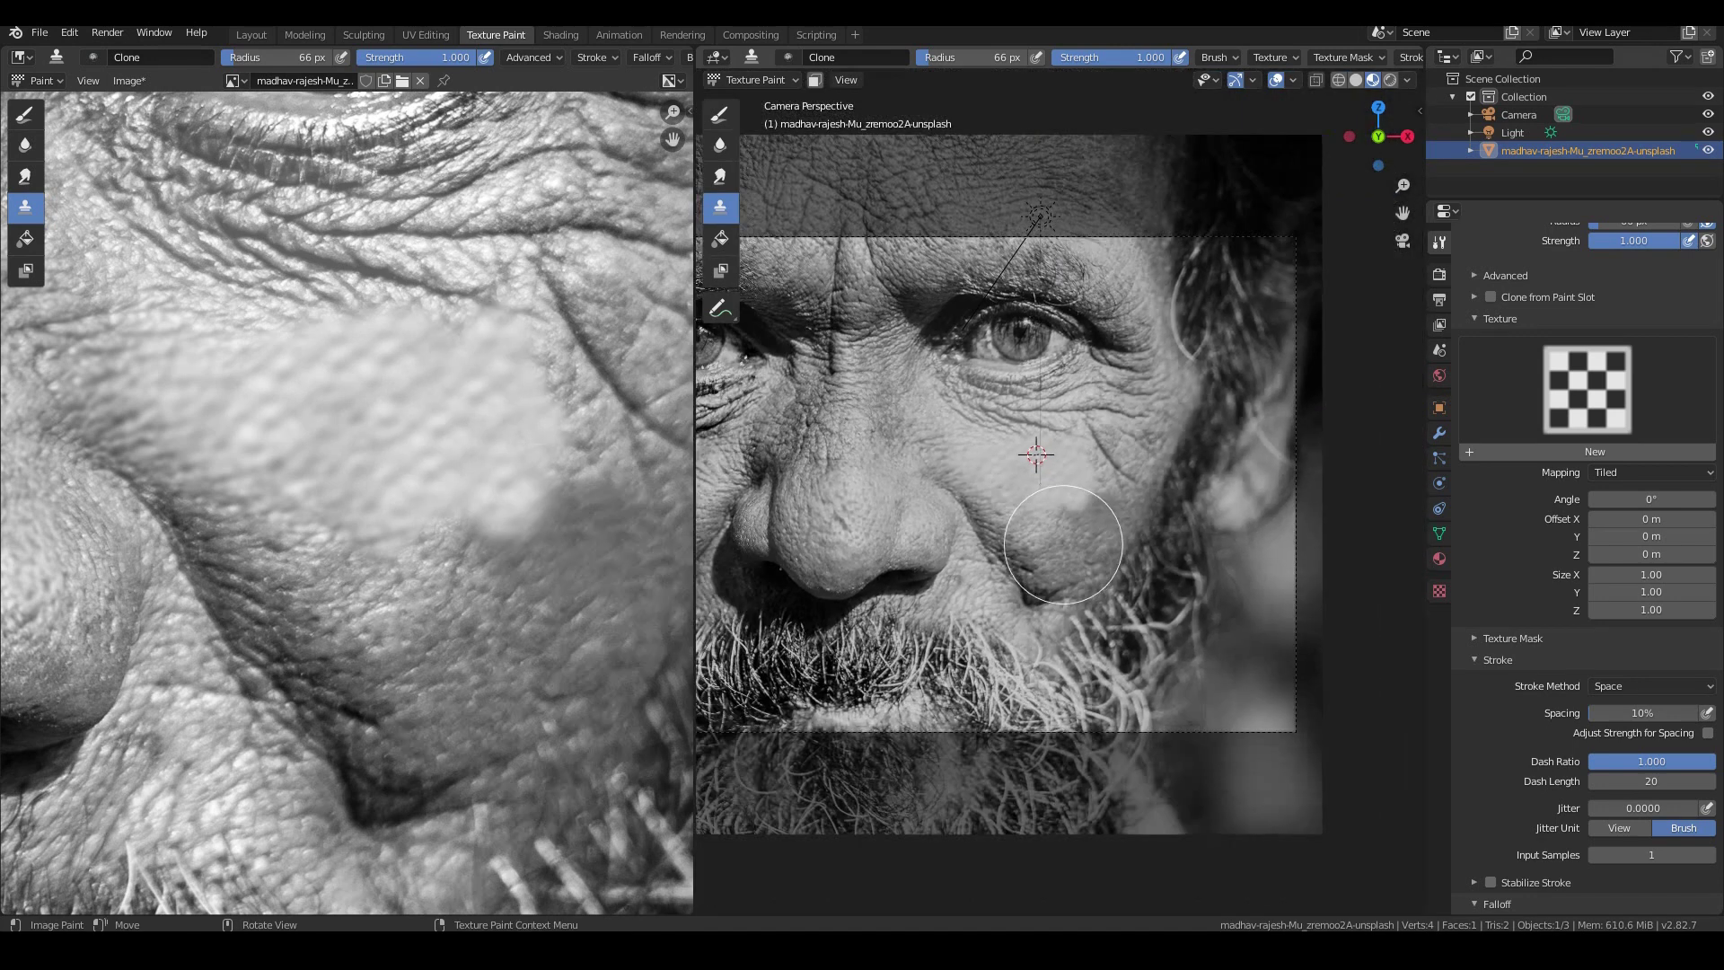
scroll(1063, 544, "up", 5)
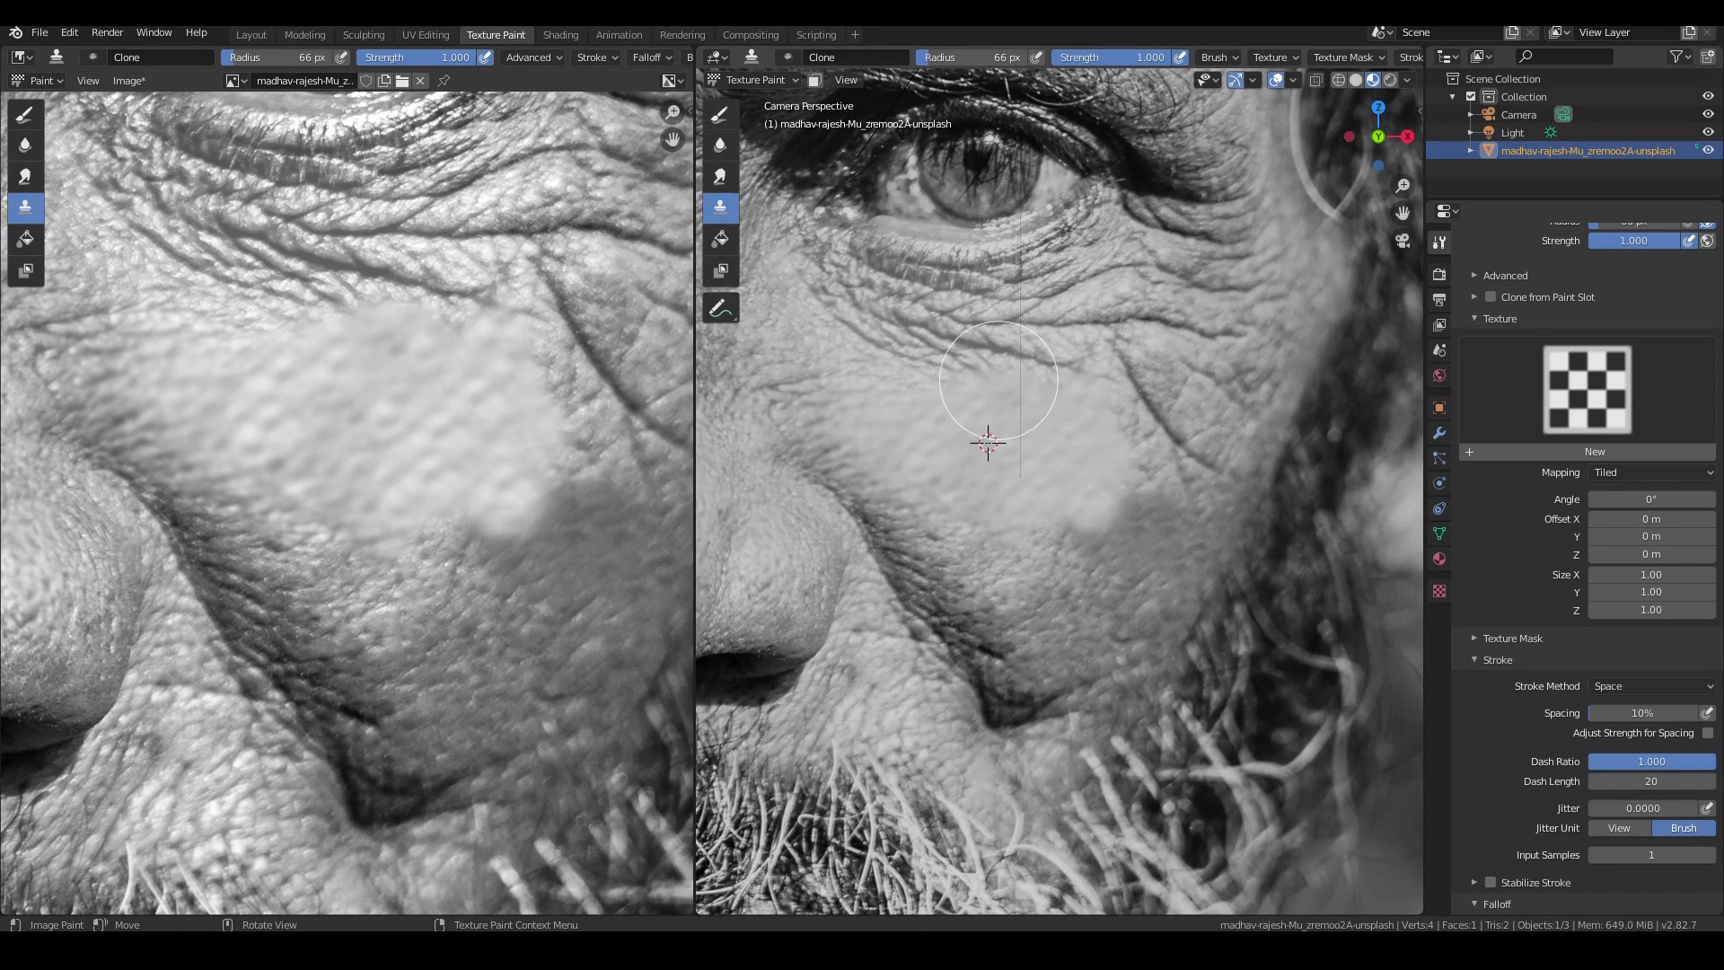
mouse_move(998, 380)
left_mouse_down()
mouse_move(975, 373)
mouse_move(1006, 363)
mouse_move(863, 384)
left_mouse_up()
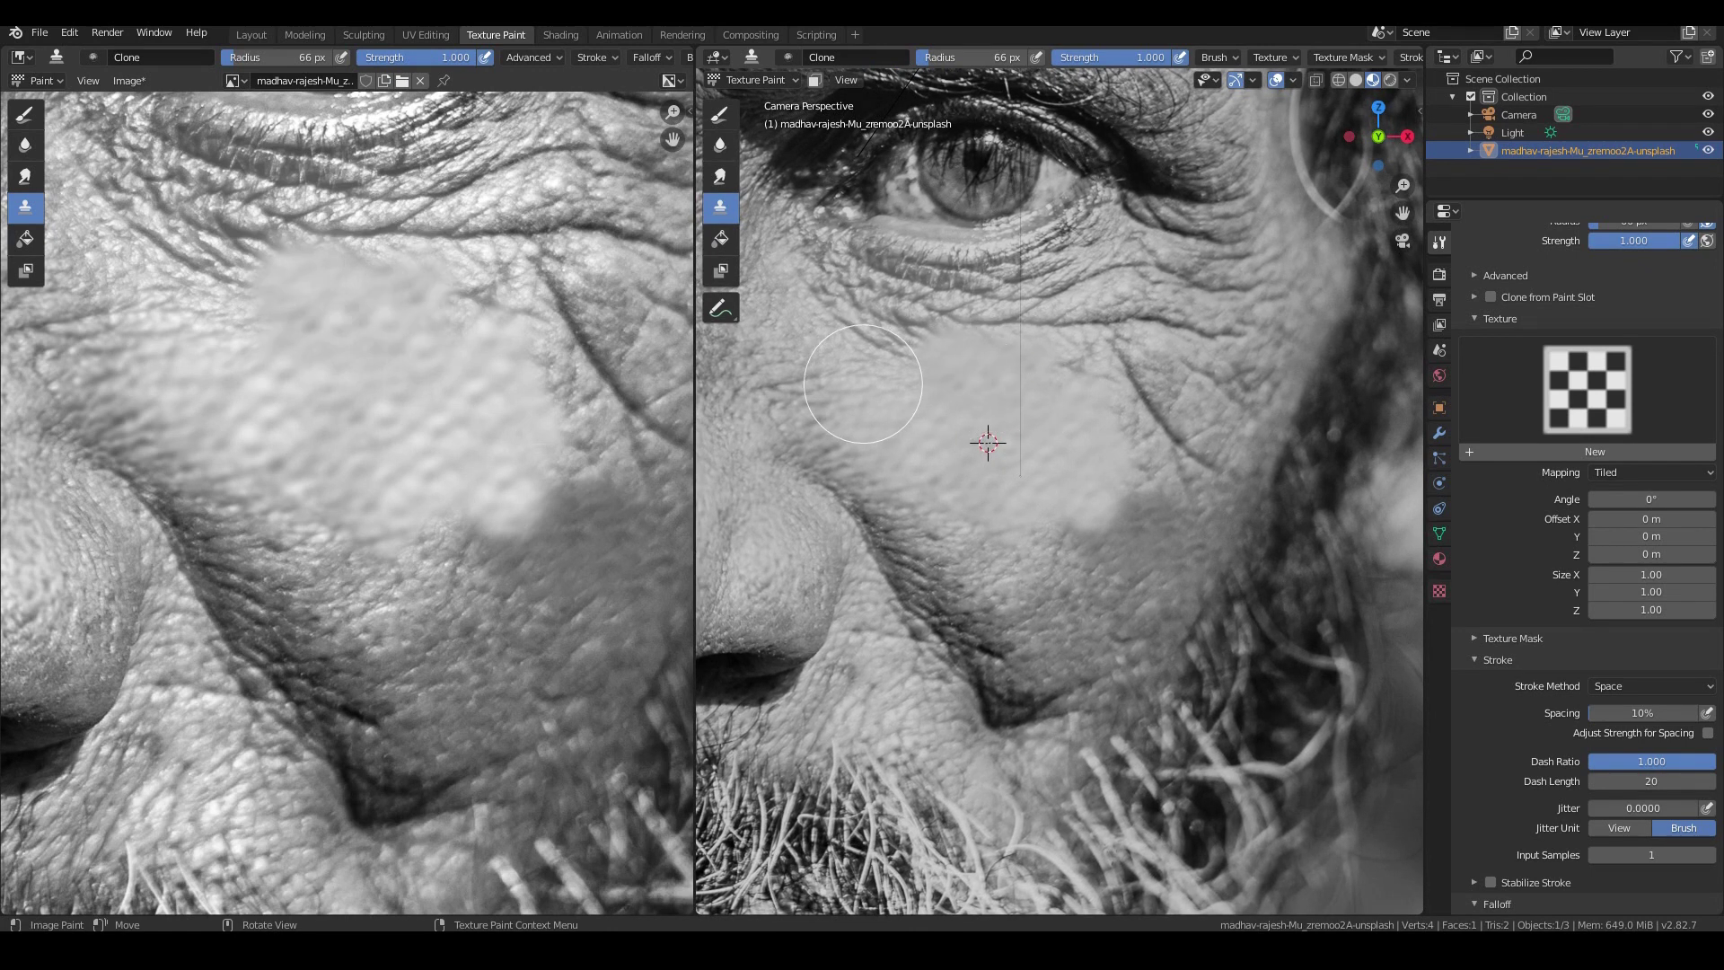
scroll(875, 454, "up", 2)
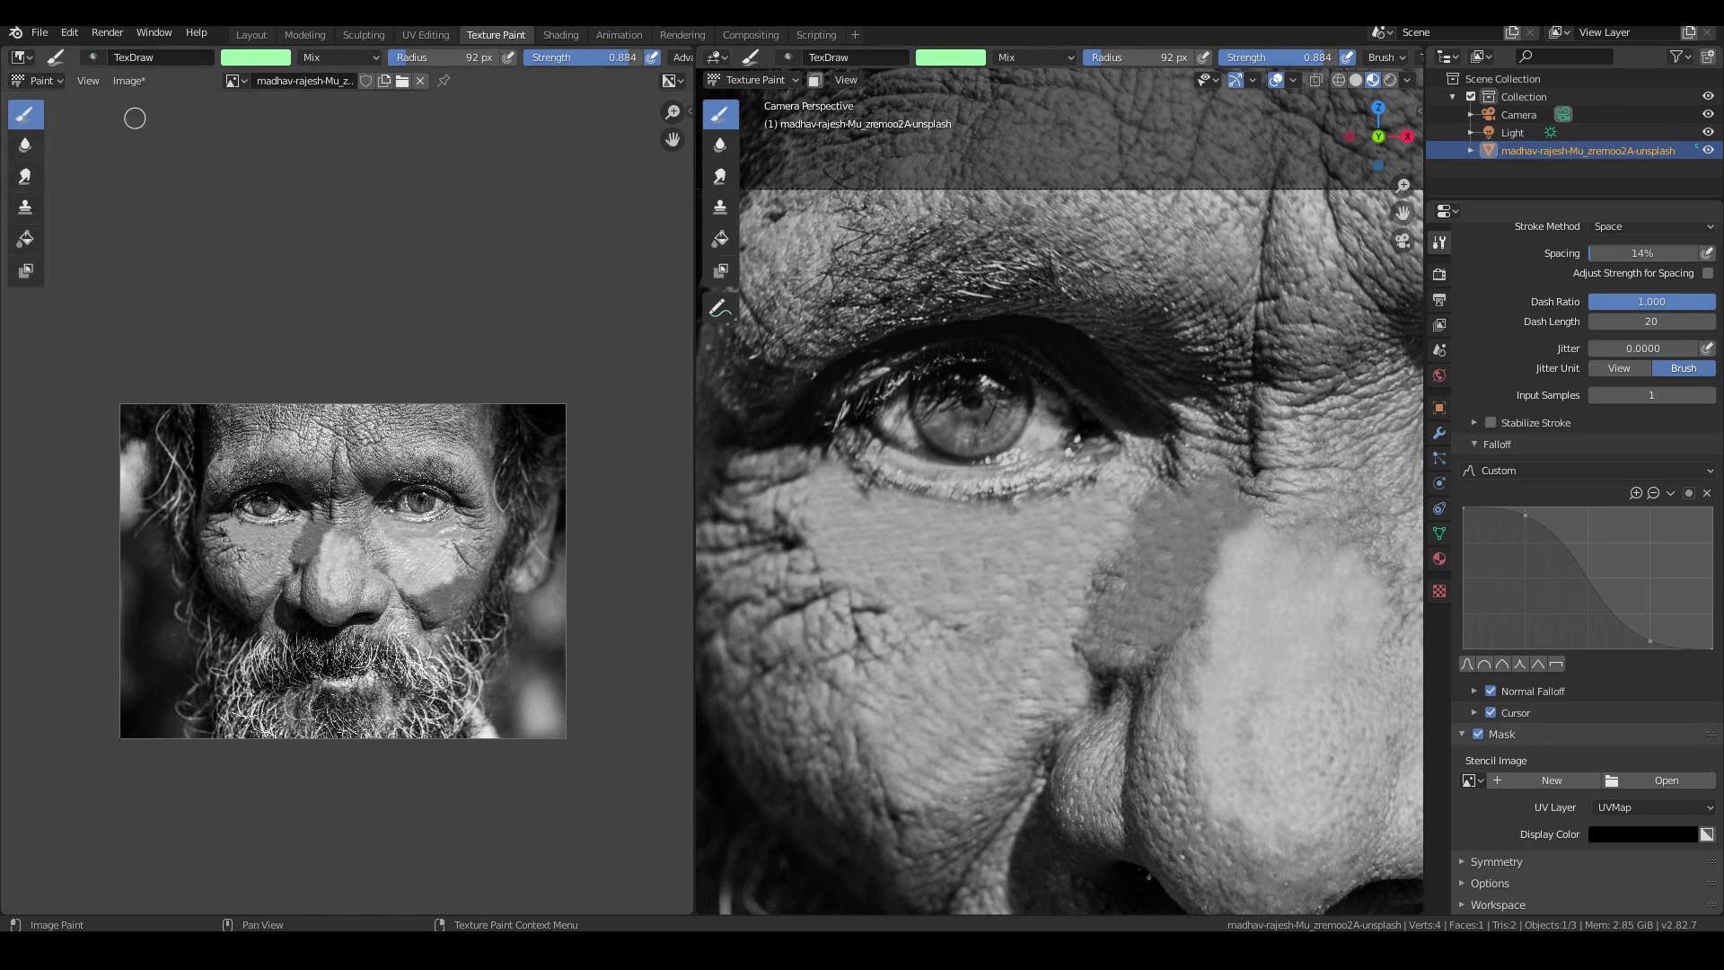
- Set the Draw brush's colour to a pale warm yellow, test a stroke over the iris, and undo it
left_click(256, 57)
left_click_drag(277, 124, 285, 154)
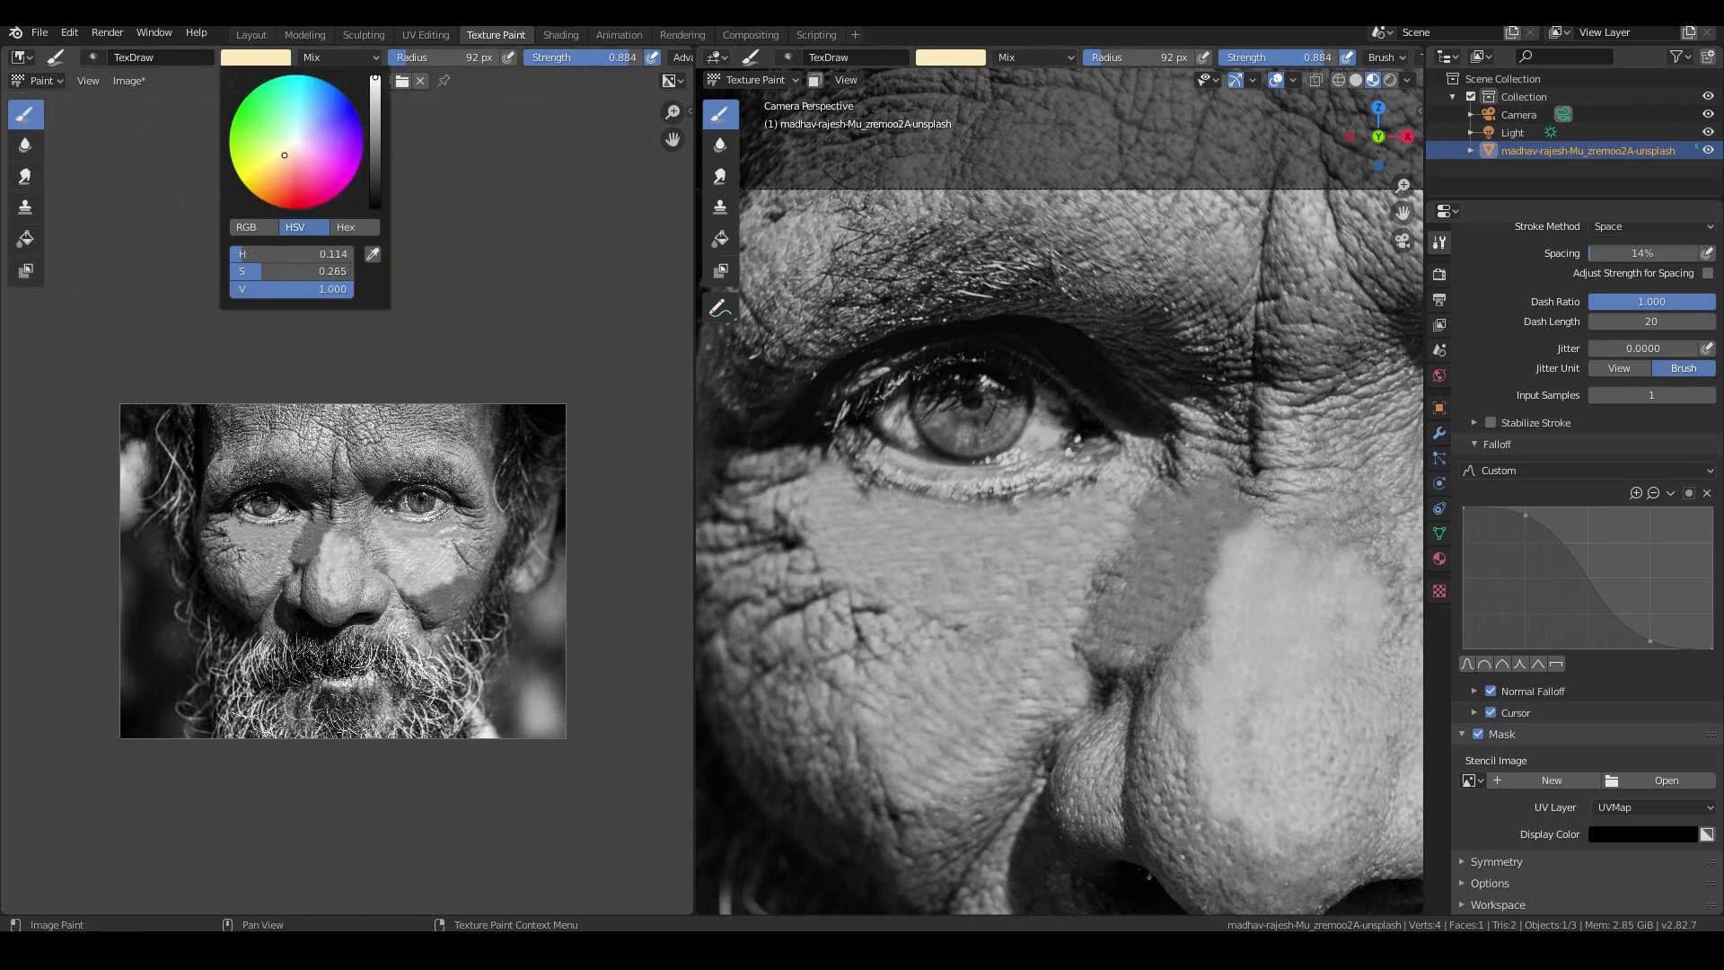
scroll(1158, 548, "up", 5)
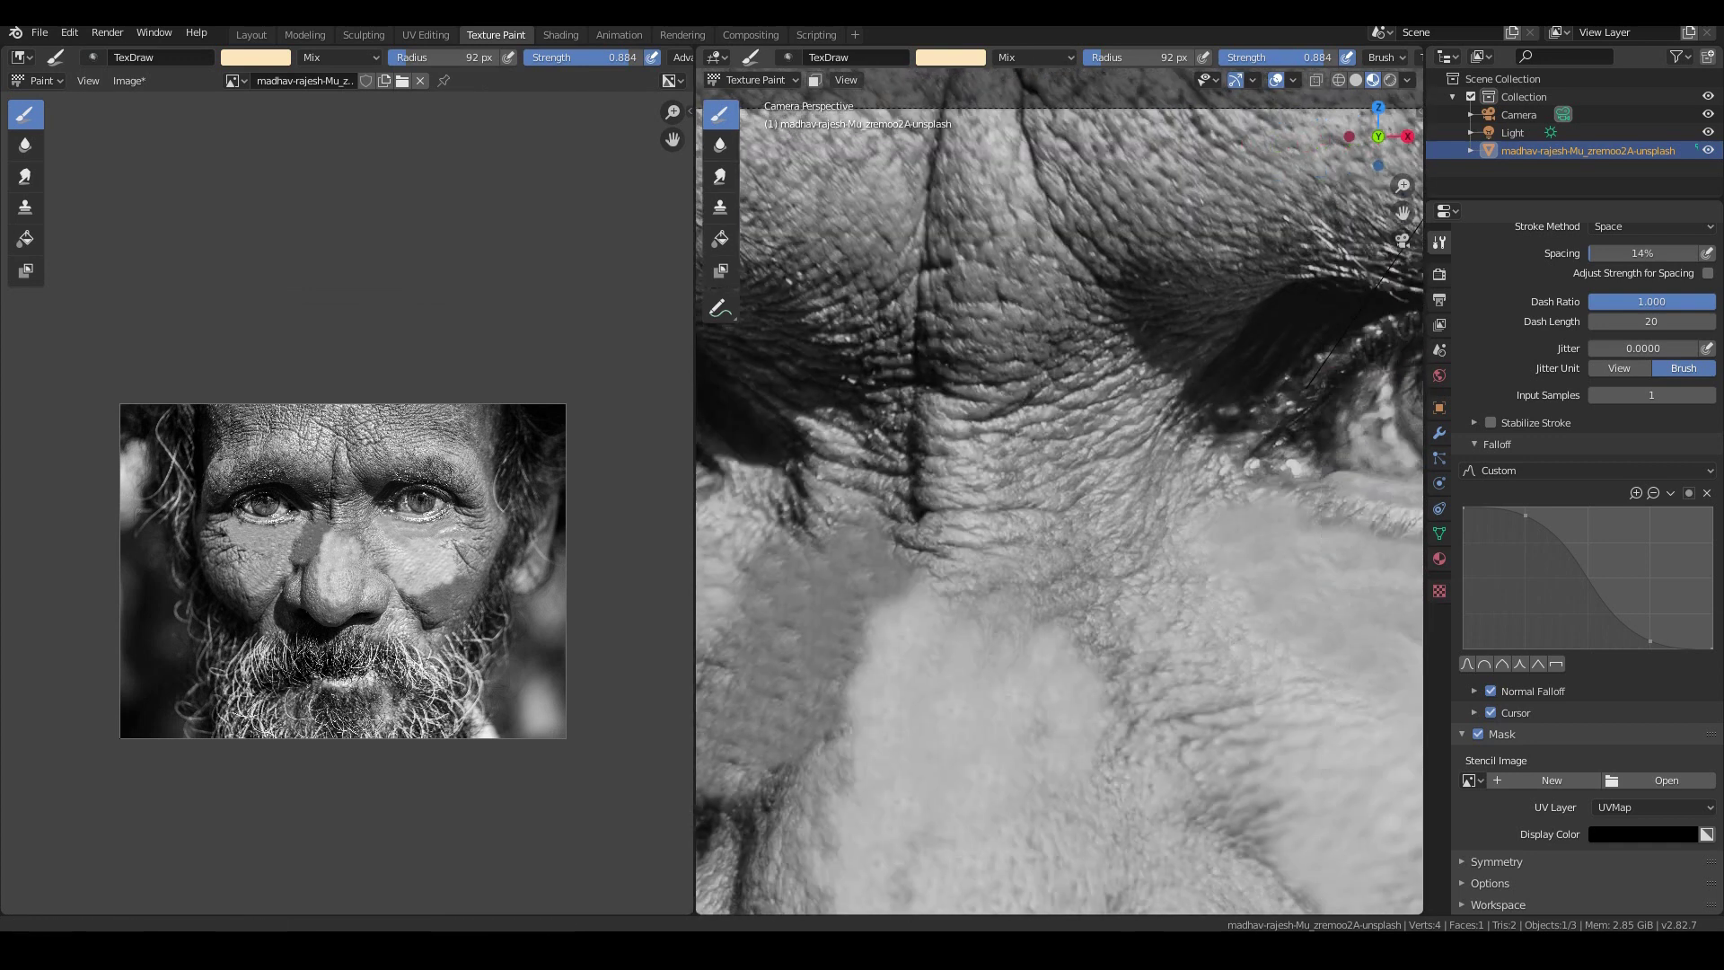
middle_click_drag(1222, 530, 1033, 553, "shift")
middle_click_drag(1342, 523, 1186, 543, "shift")
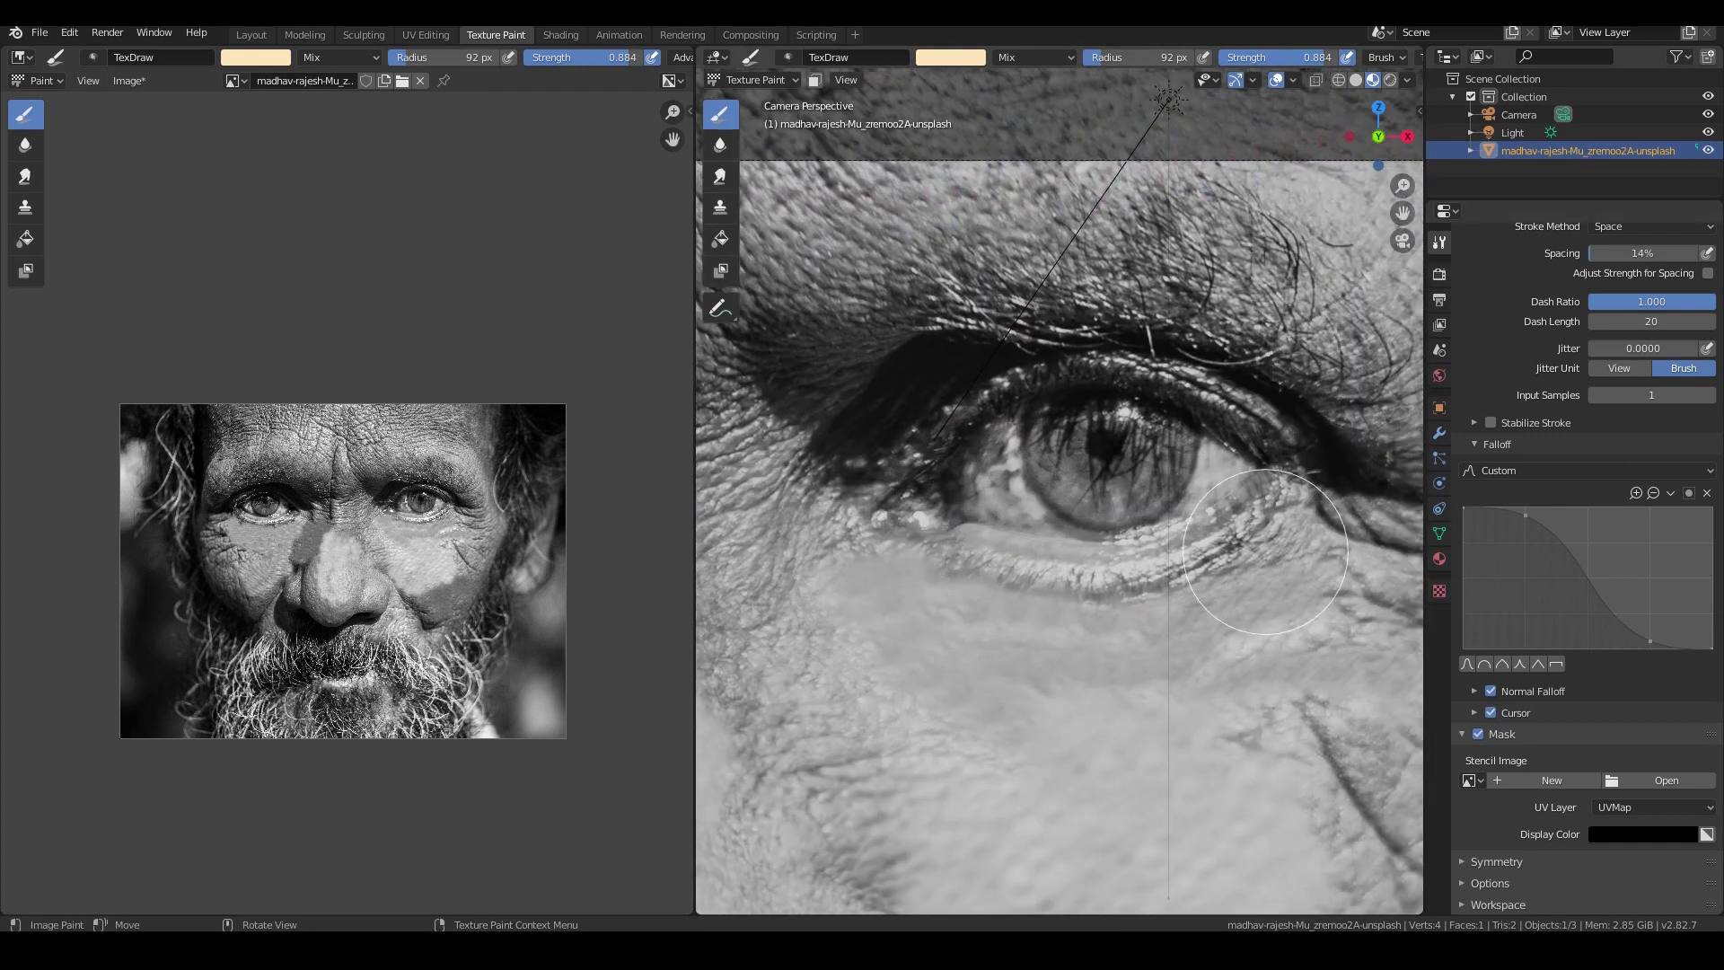
scroll(1241, 516, "up", 1)
left_click_drag(1168, 437, 1123, 444)
key("ctrl+z")
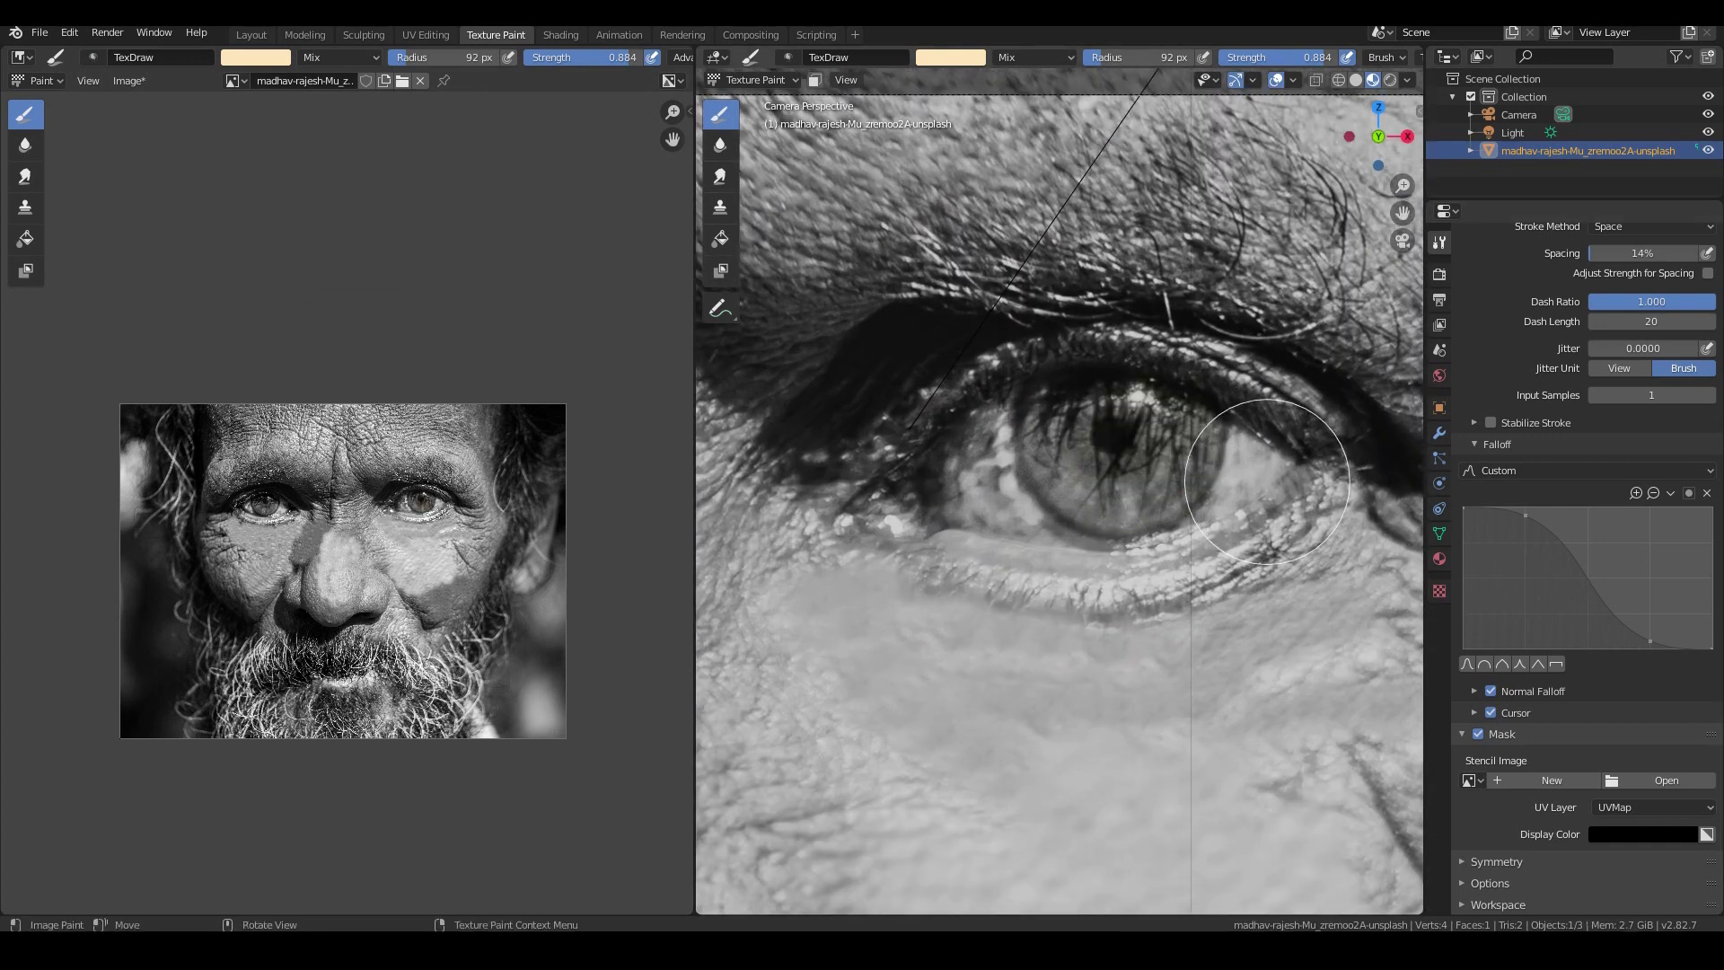
- Lower the Draw brush's strength to 0.180 and tint the iris of the eye with the pale yellow
left_click_drag(1329, 57, 1239, 57)
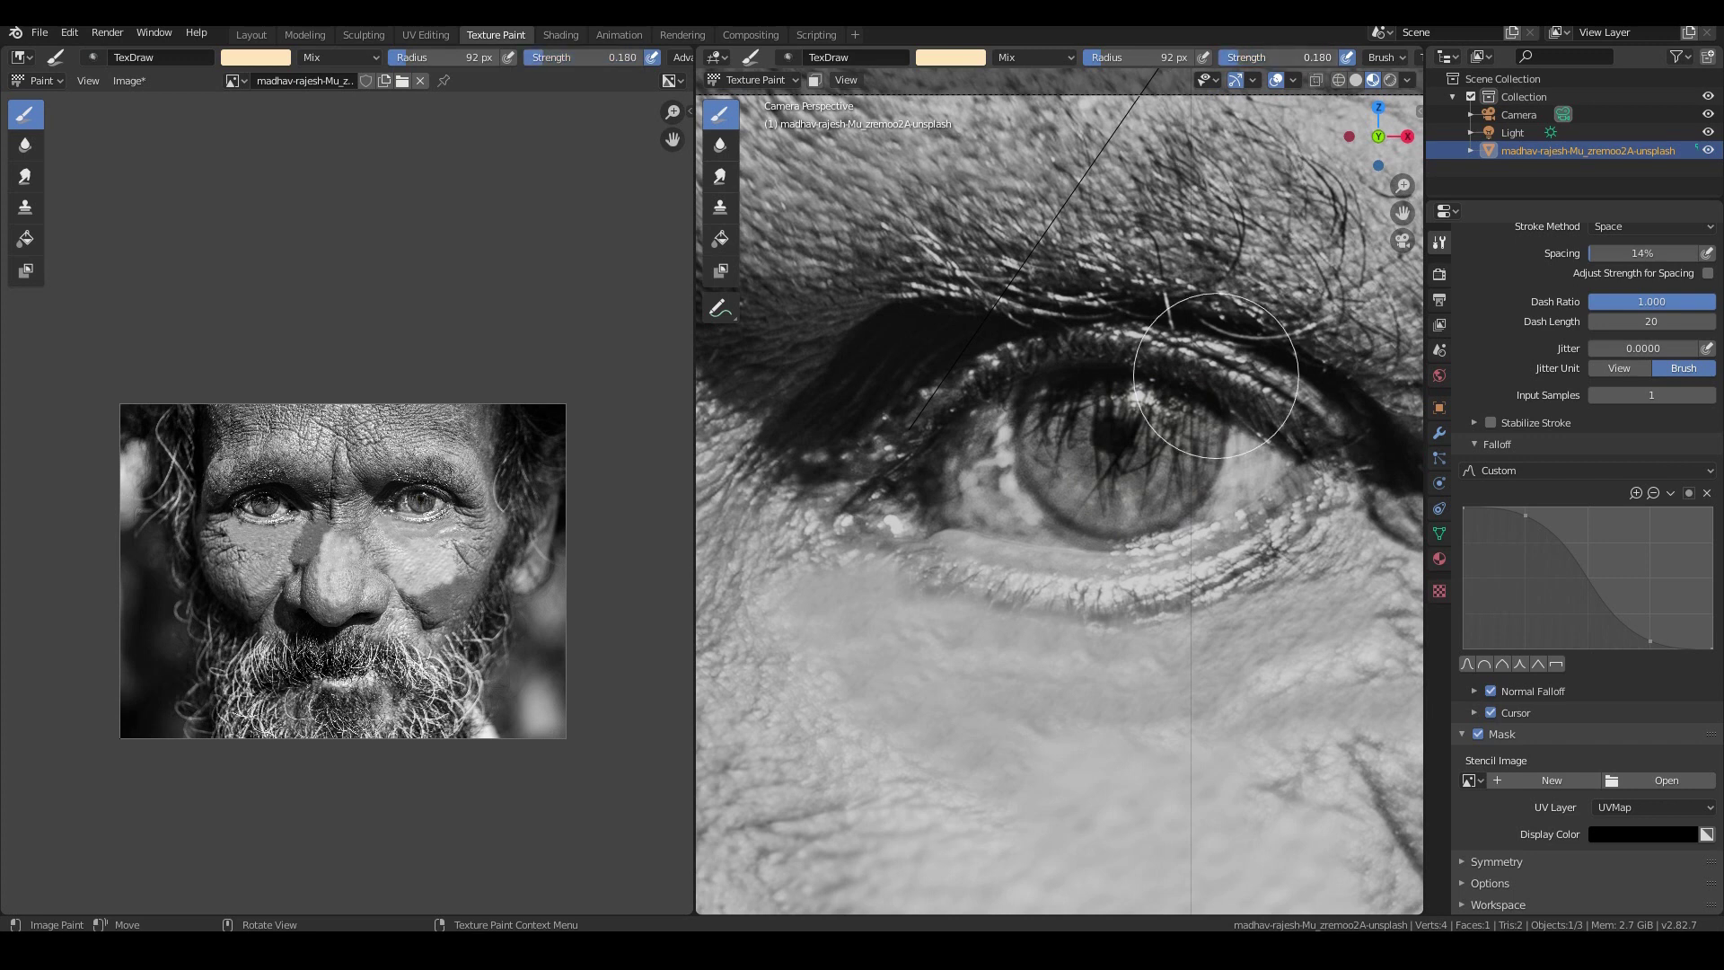
scroll(1206, 415, "up", 1)
mouse_move(1206, 415)
left_mouse_down()
mouse_move(1132, 458)
mouse_move(1051, 409)
mouse_move(1114, 476)
mouse_move(1095, 416)
left_mouse_up()
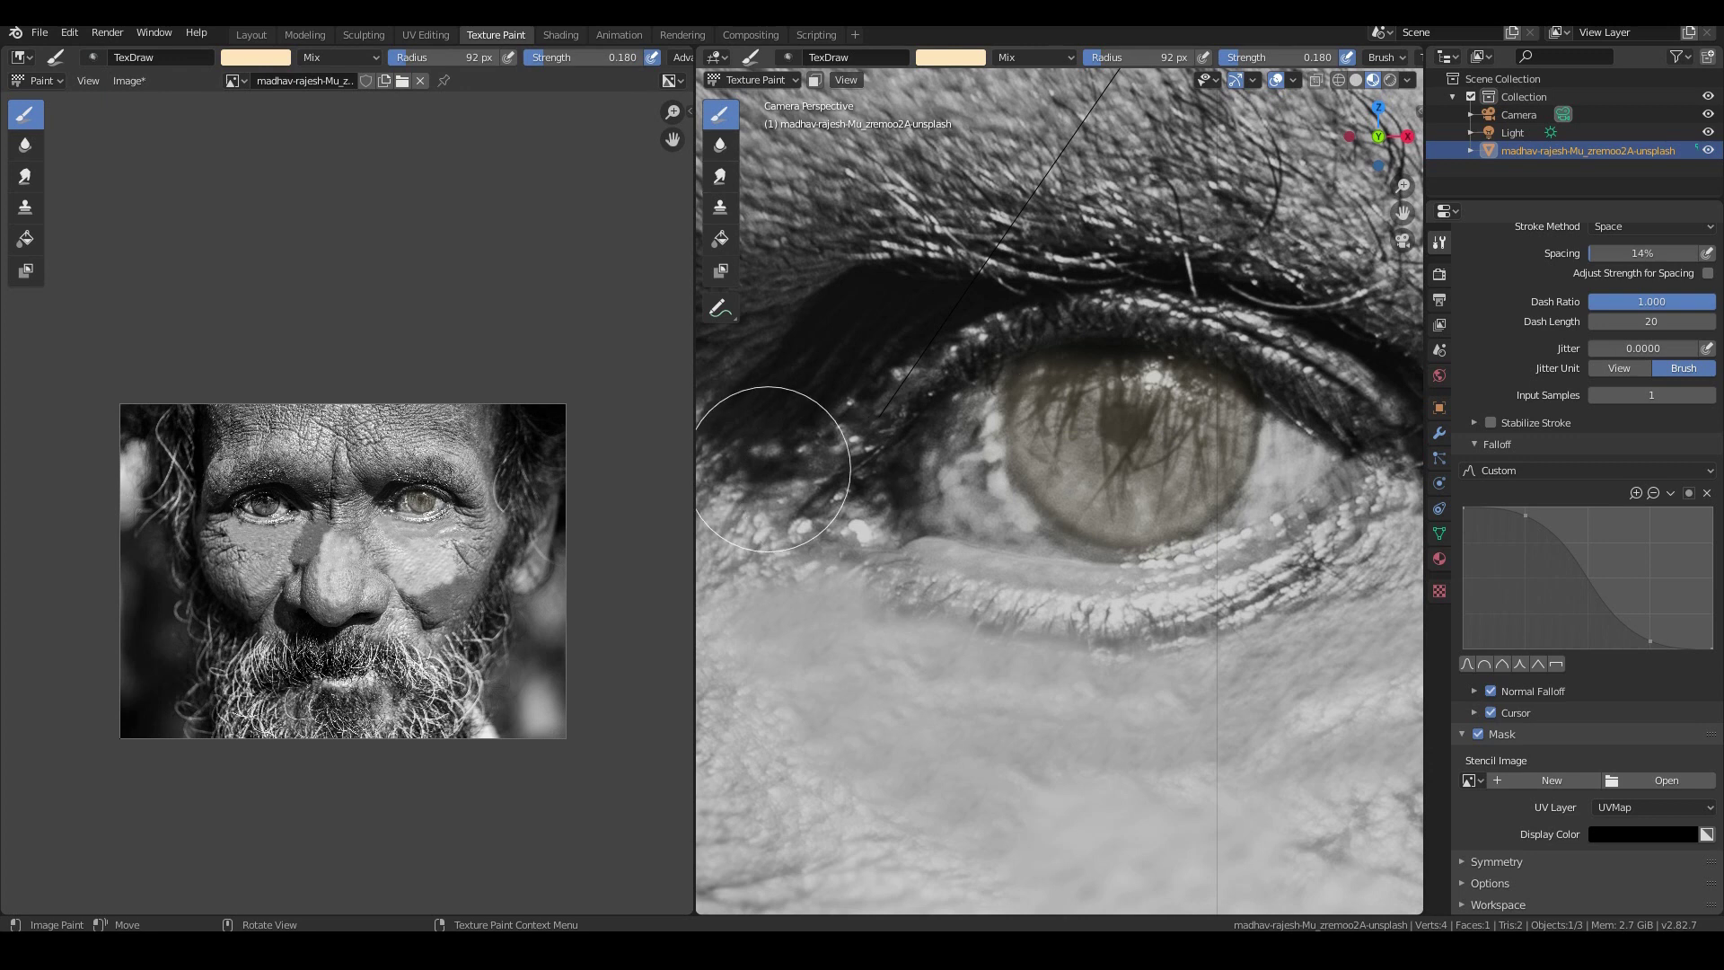
- Tint the iris of the other eye with the same pale yellow brush
middle_click_drag(839, 473, 1384, 558, "shift")
scroll(925, 562, "down", 4)
middle_click_drag(916, 562, 1374, 539, "shift")
scroll(1374, 539, "up", 2)
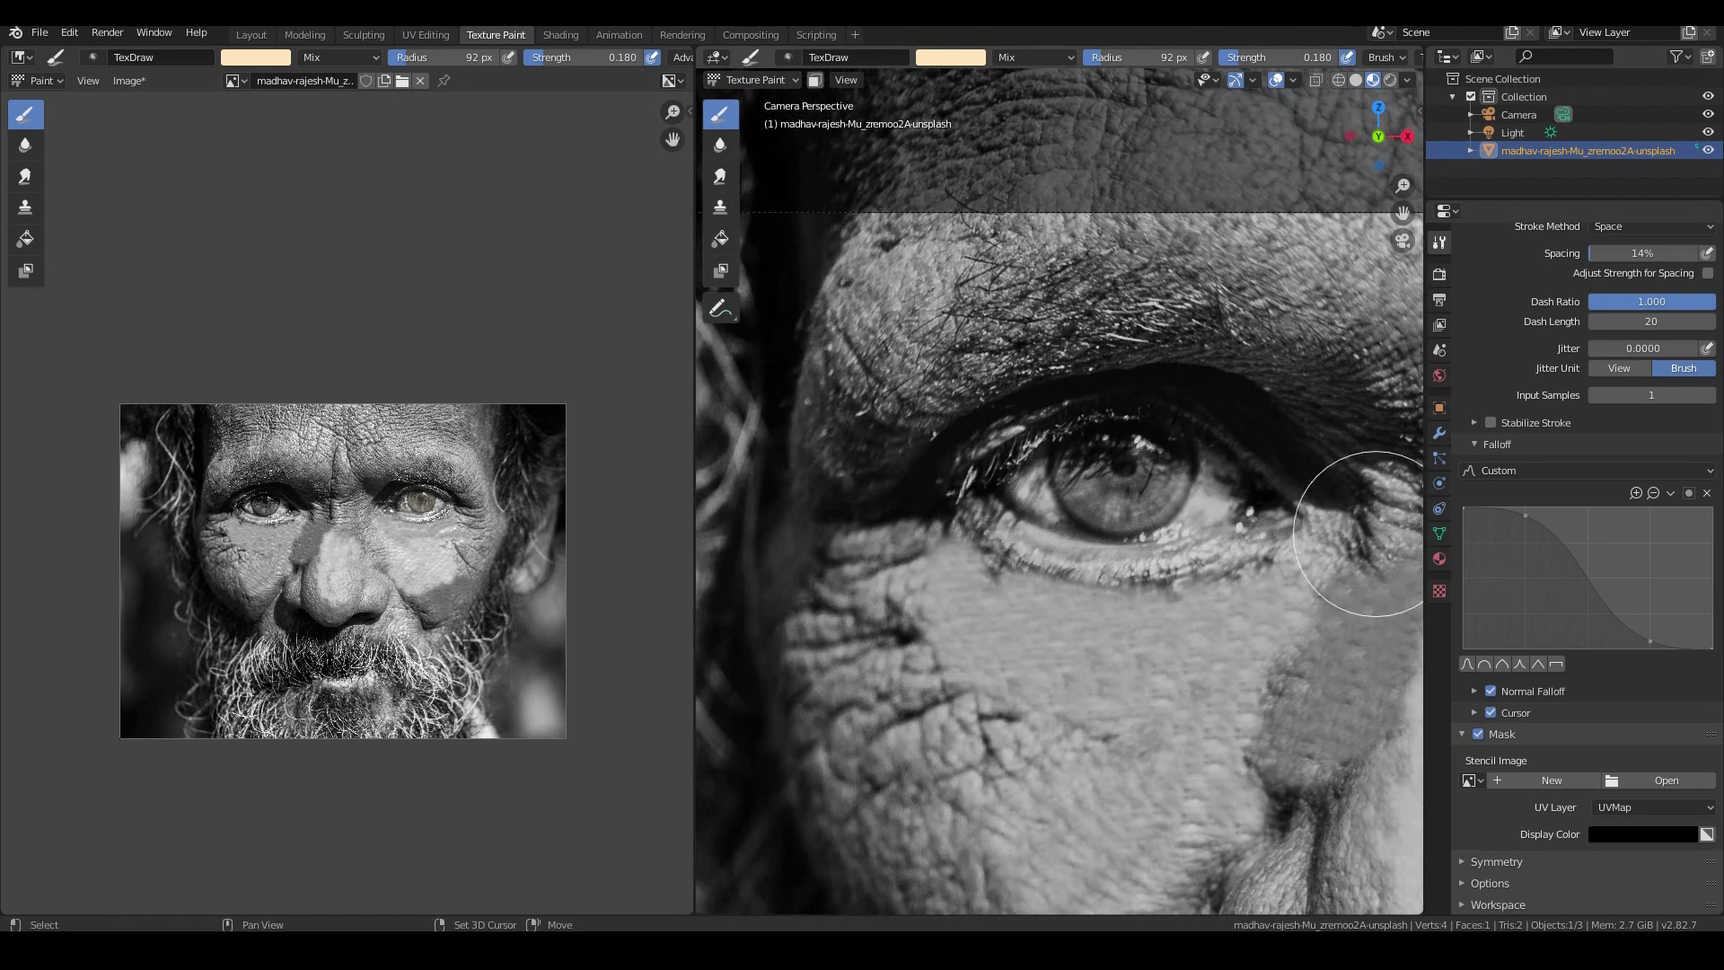
mouse_move(1184, 550)
left_mouse_down()
mouse_move(1122, 476)
mouse_move(1109, 413)
mouse_move(1158, 431)
mouse_move(1135, 490)
left_mouse_up()
- Check the tinted eyes on the portrait plane at an angle and up close in the front view
middle_click_drag(1171, 512, 1154, 511)
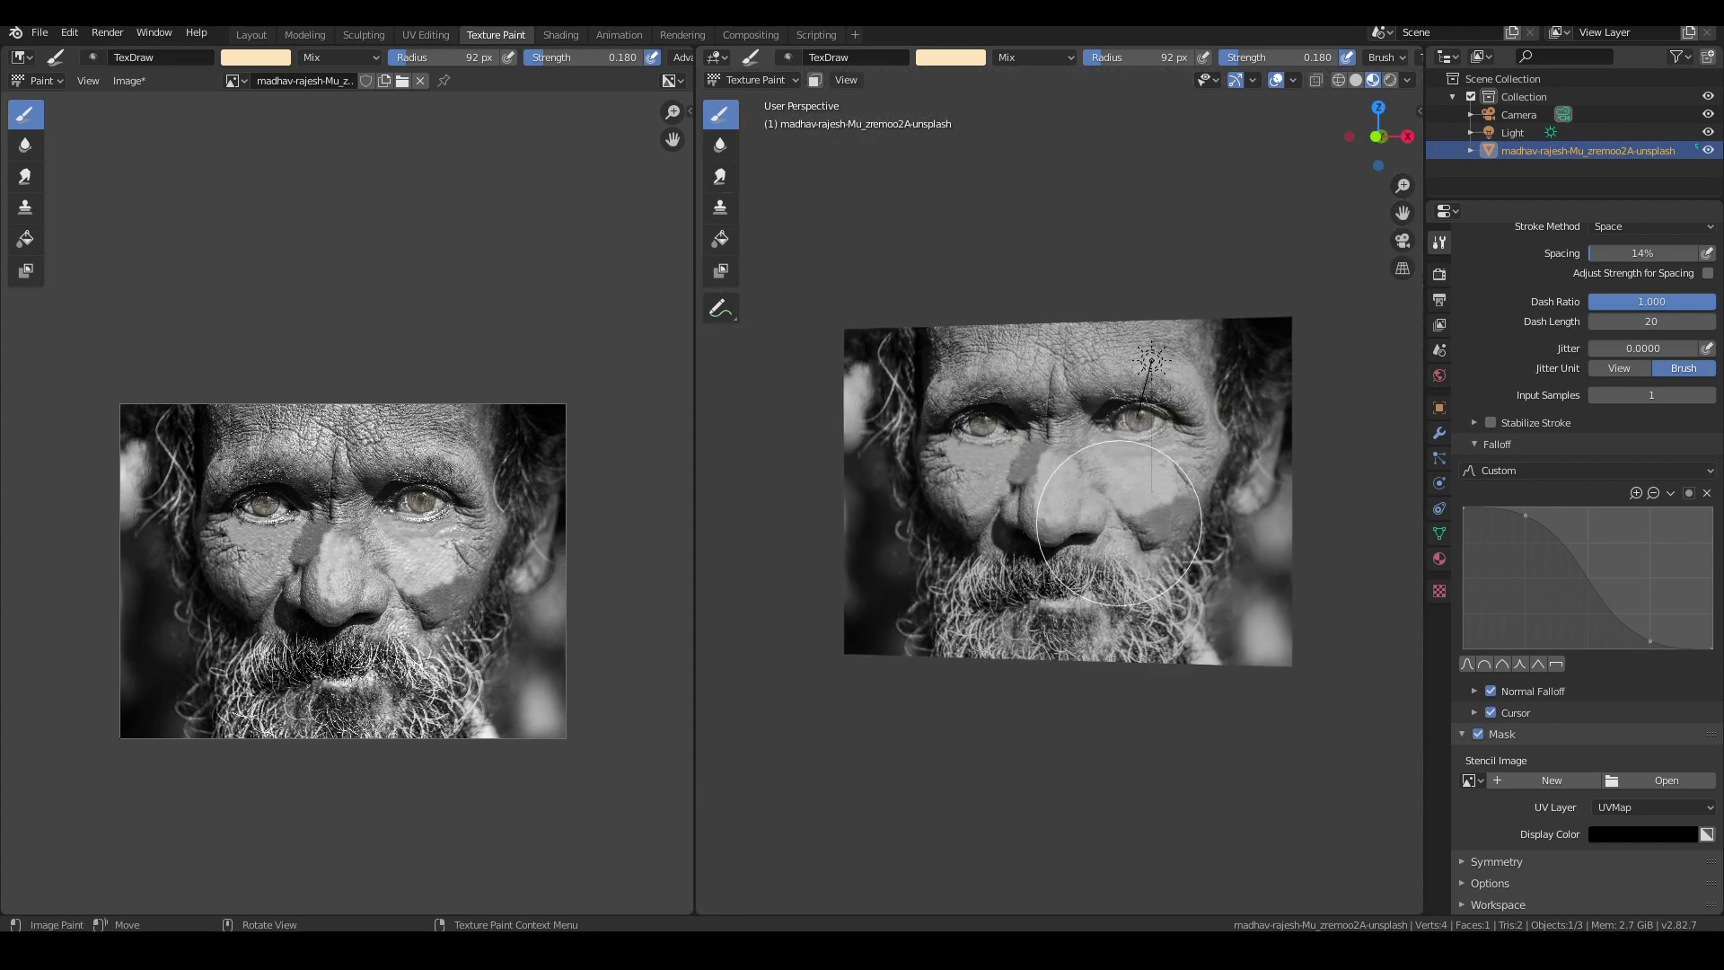
key("KP_1")
scroll(1119, 524, "up", 9)
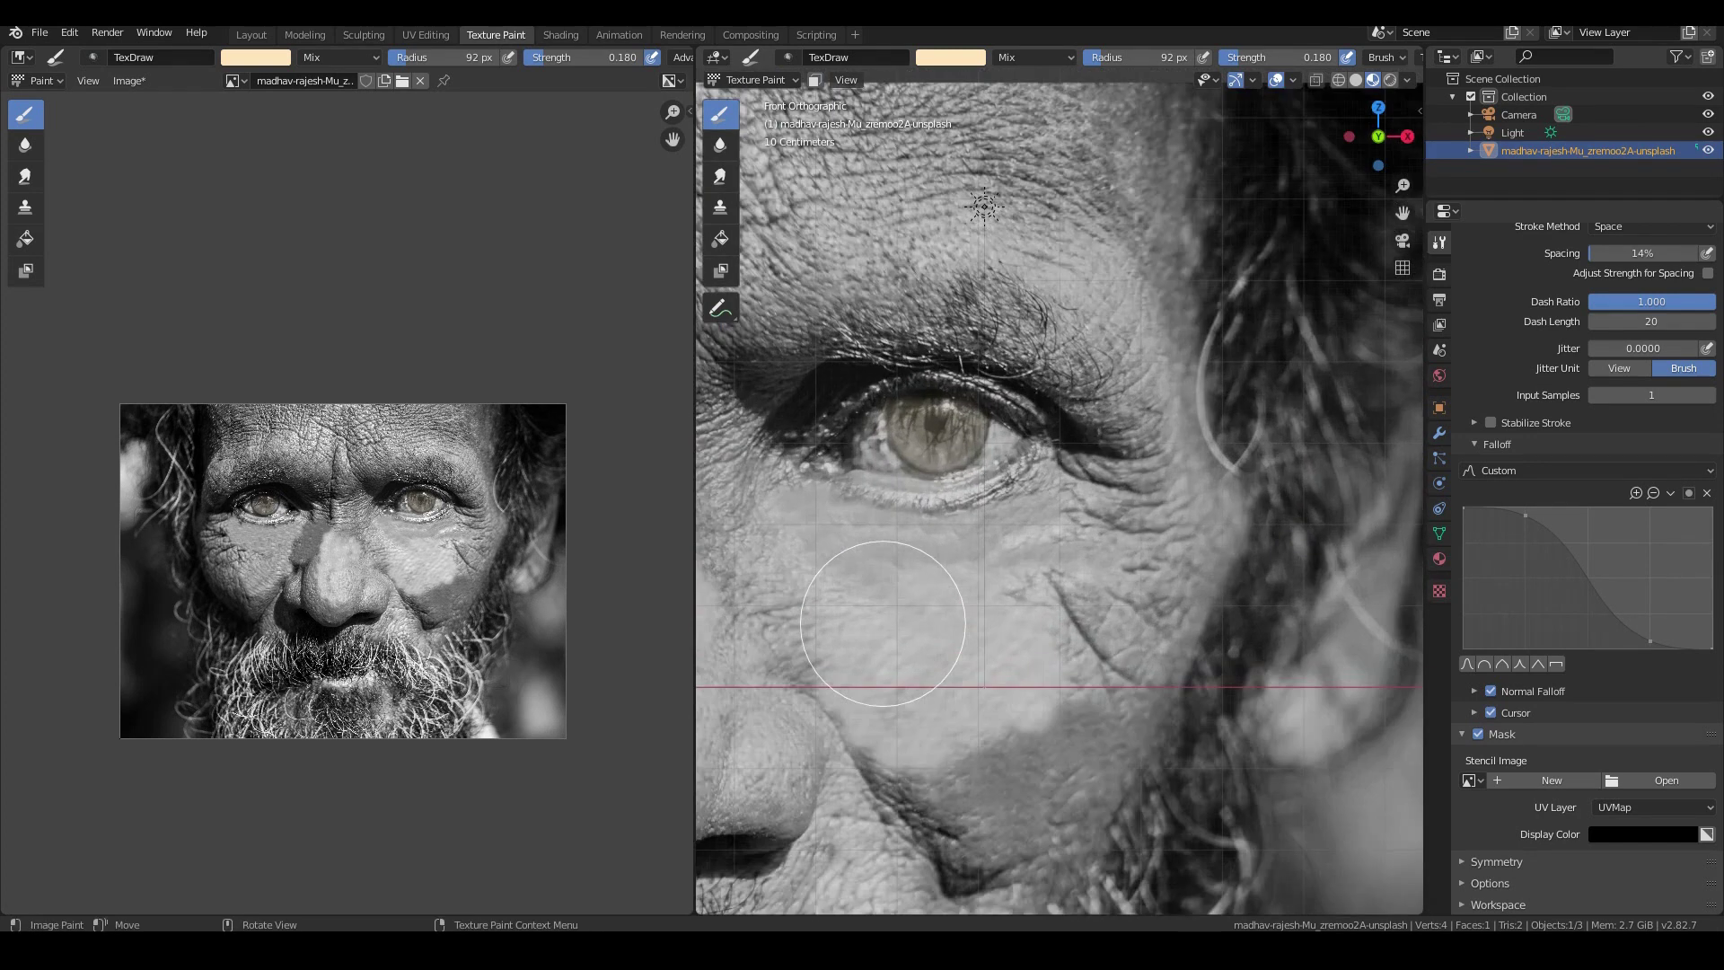
- Set the Draw brush's colour to a near-white with a faint green tint and raise its strength to 0.499
left_click(950, 57)
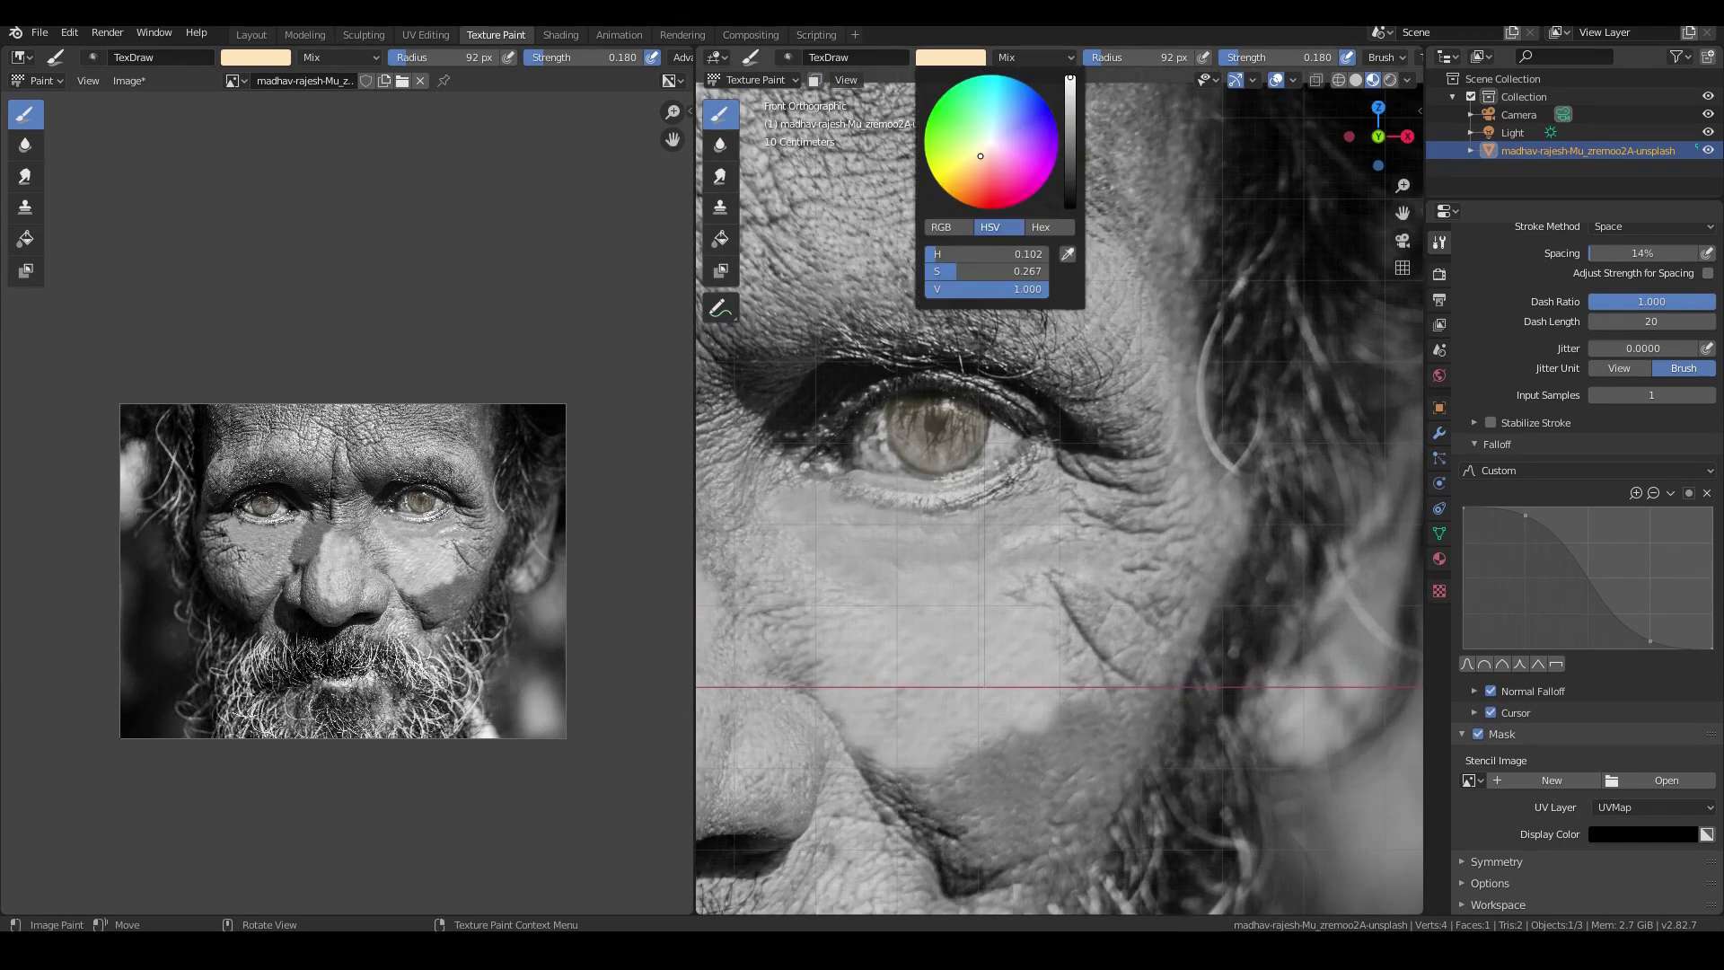
left_click_drag(981, 156, 994, 141)
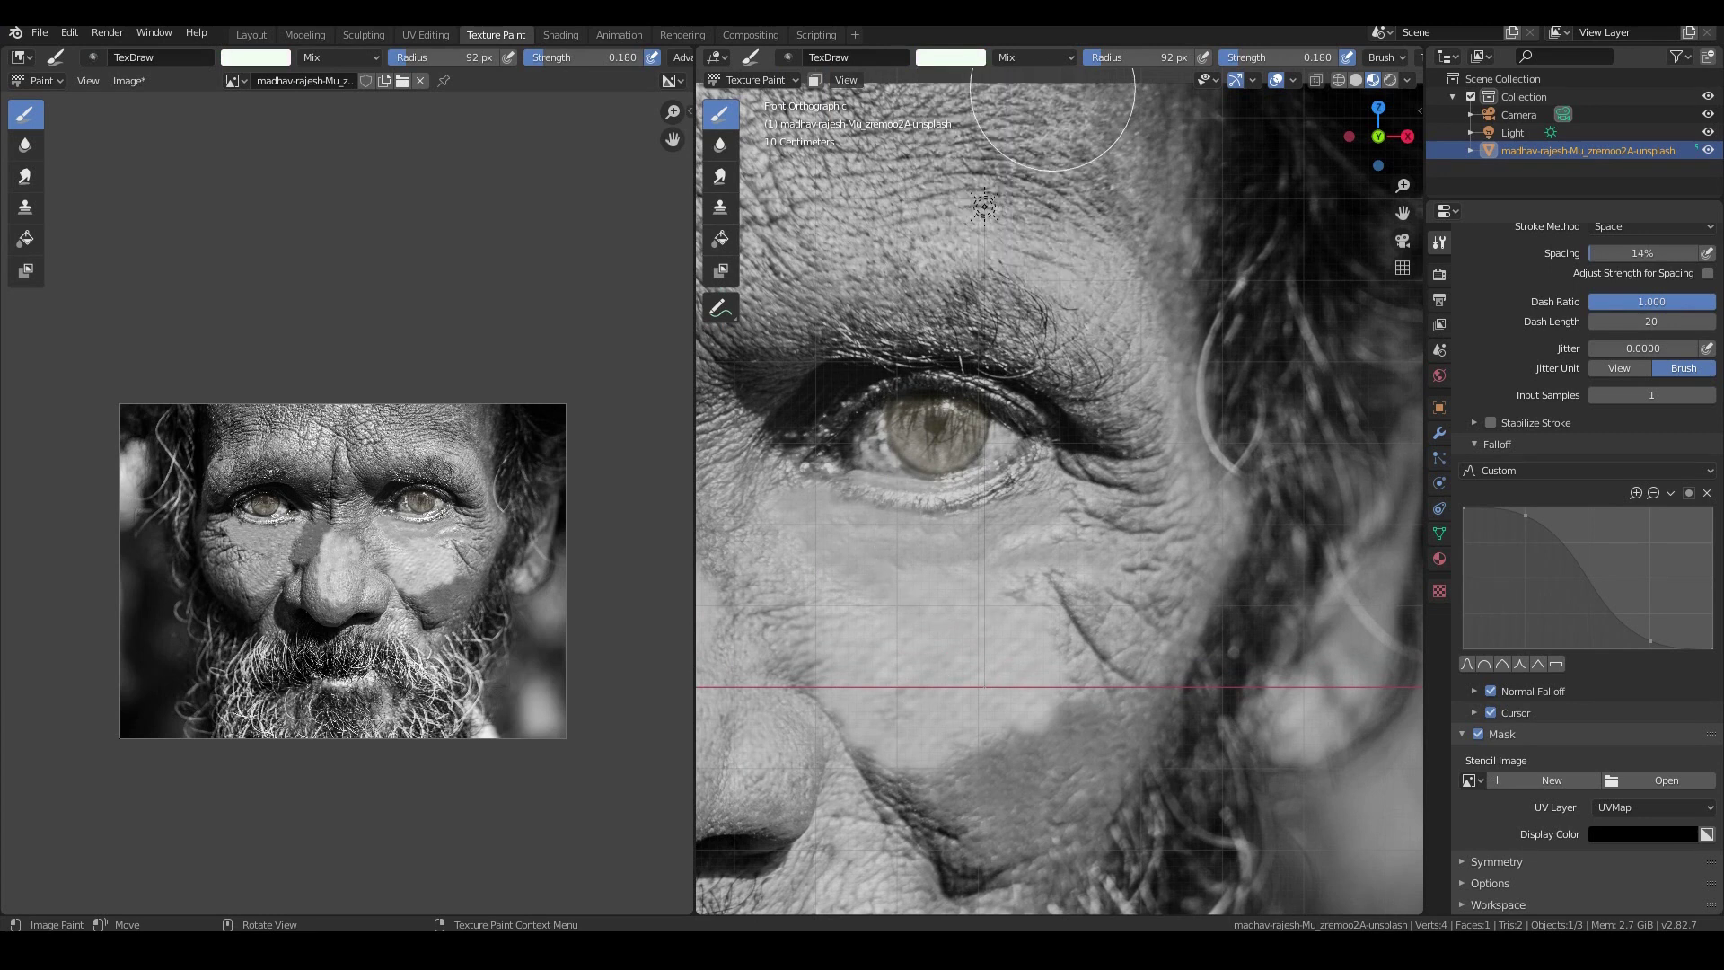
left_click_drag(1282, 56, 1290, 57)
- Set the brush to 17 px radius and 0.773 strength, and paint a short slanted highlight beside the pupil on the upper iris
middle_click_drag(798, 679, 880, 707, "shift")
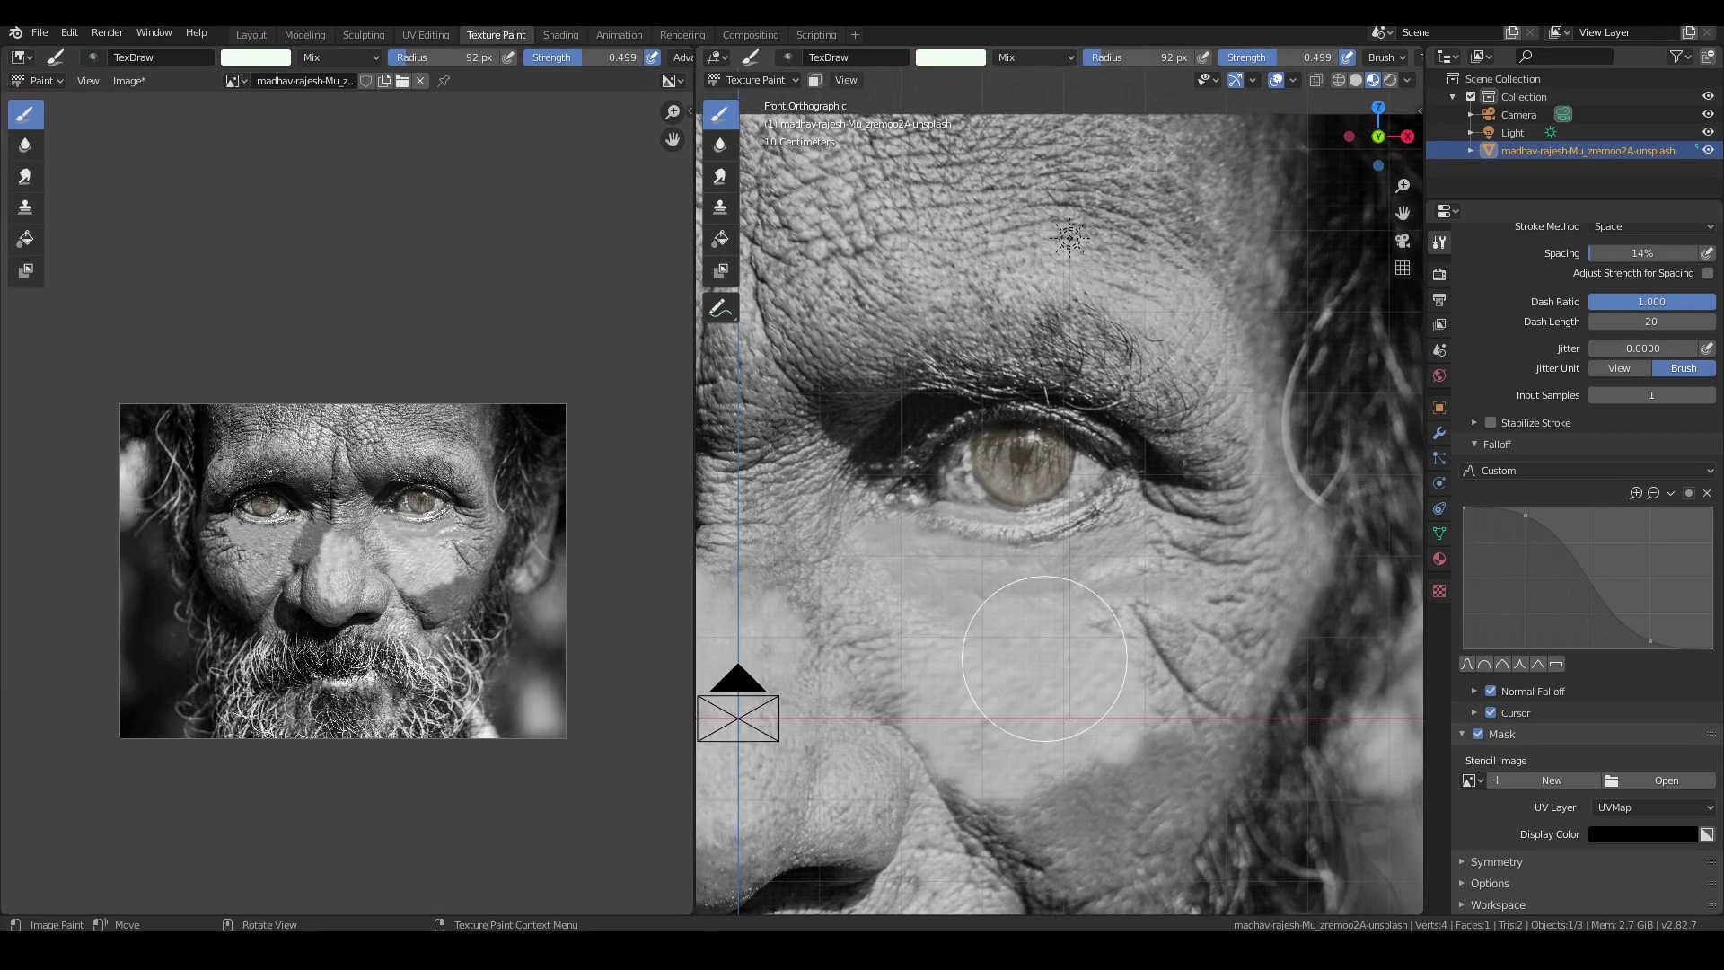
scroll(1043, 662, "up", 5)
key("f")
left_click(1046, 649)
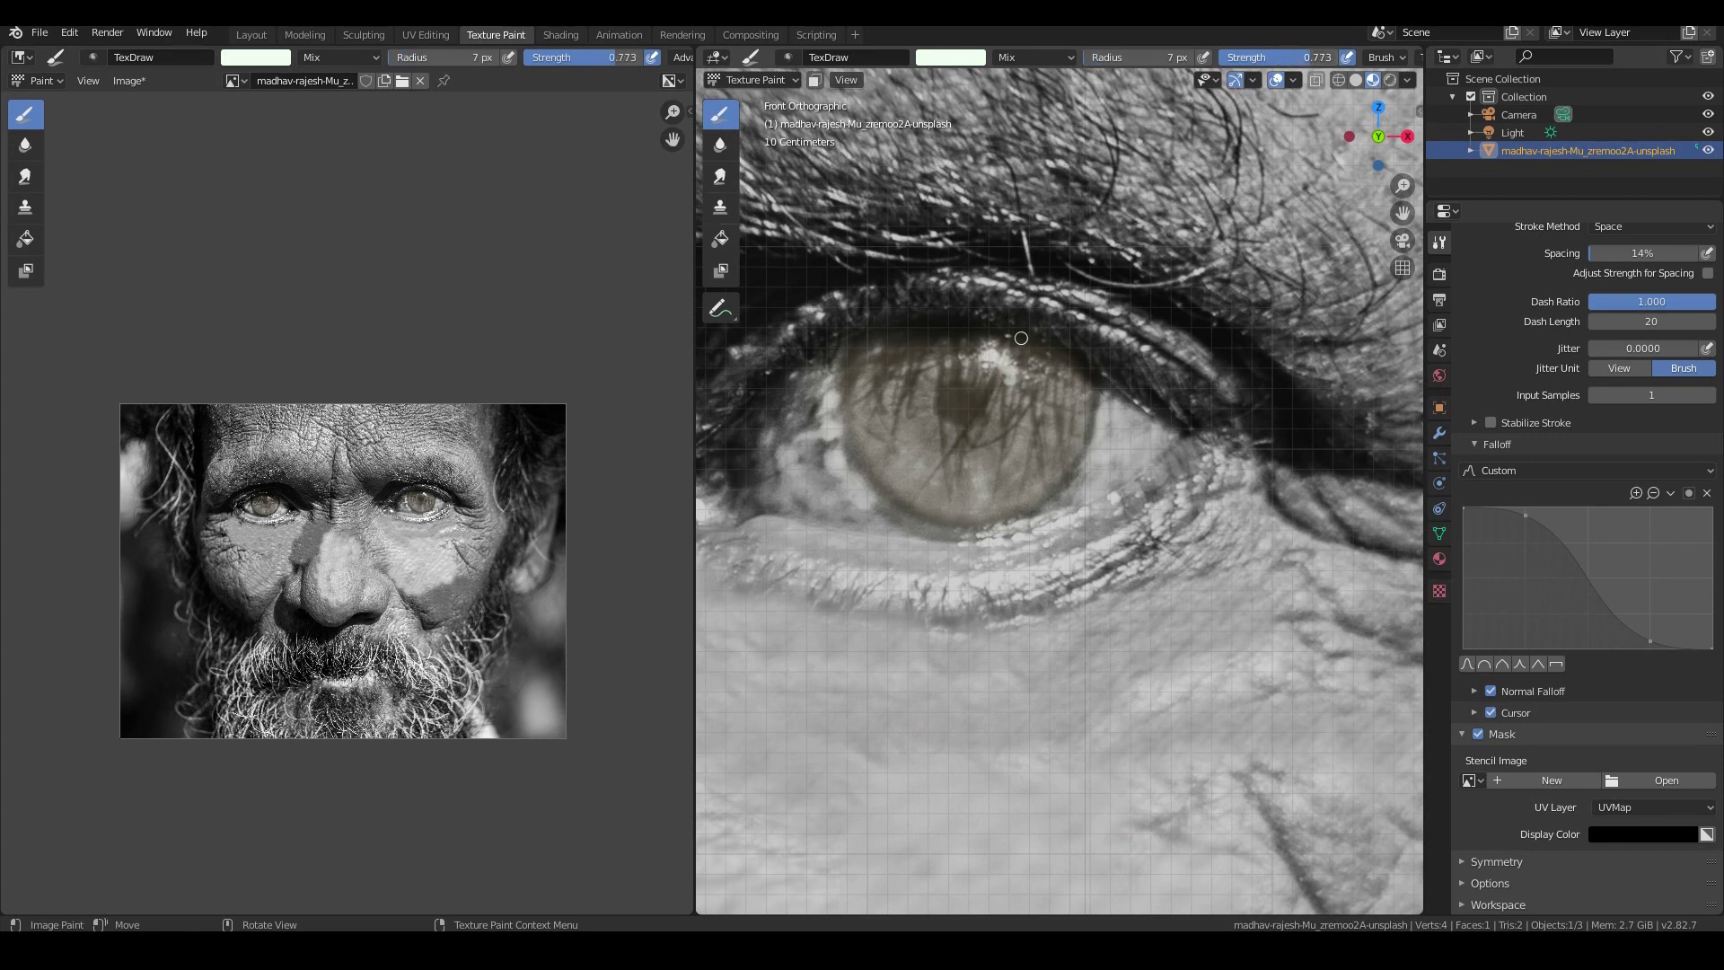
key("f")
left_click(1012, 369)
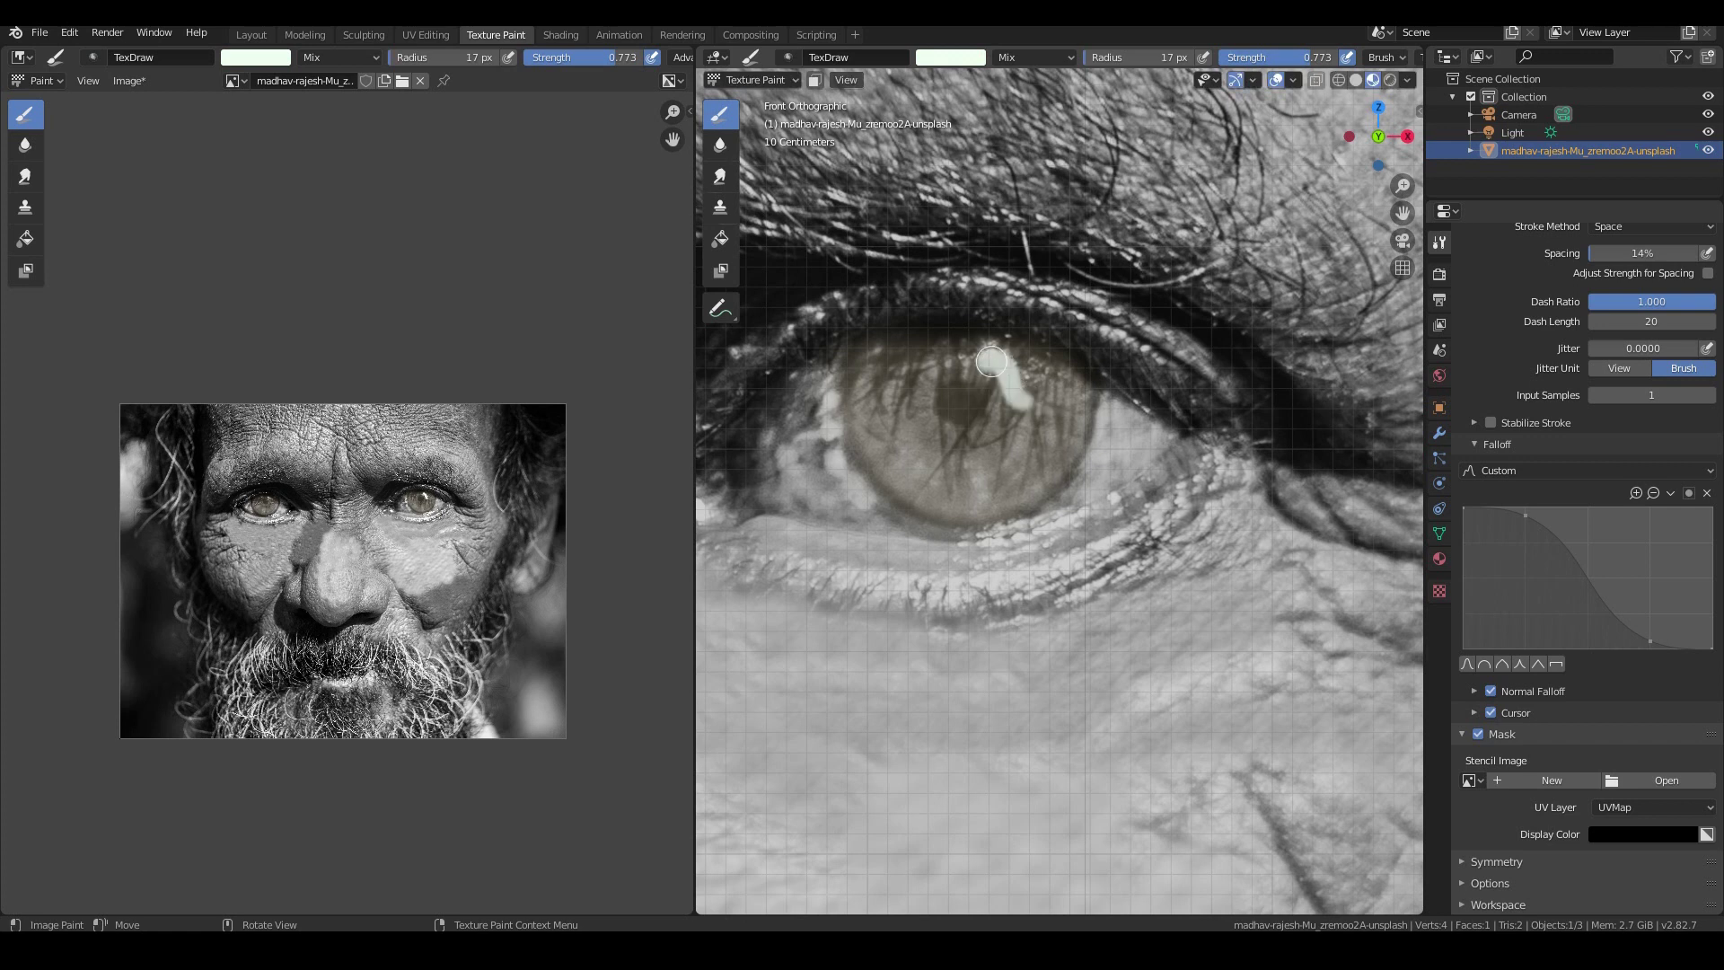
- Paint a matching near-white highlight on the upper iris of the other eye
scroll(1053, 440, "down", 6)
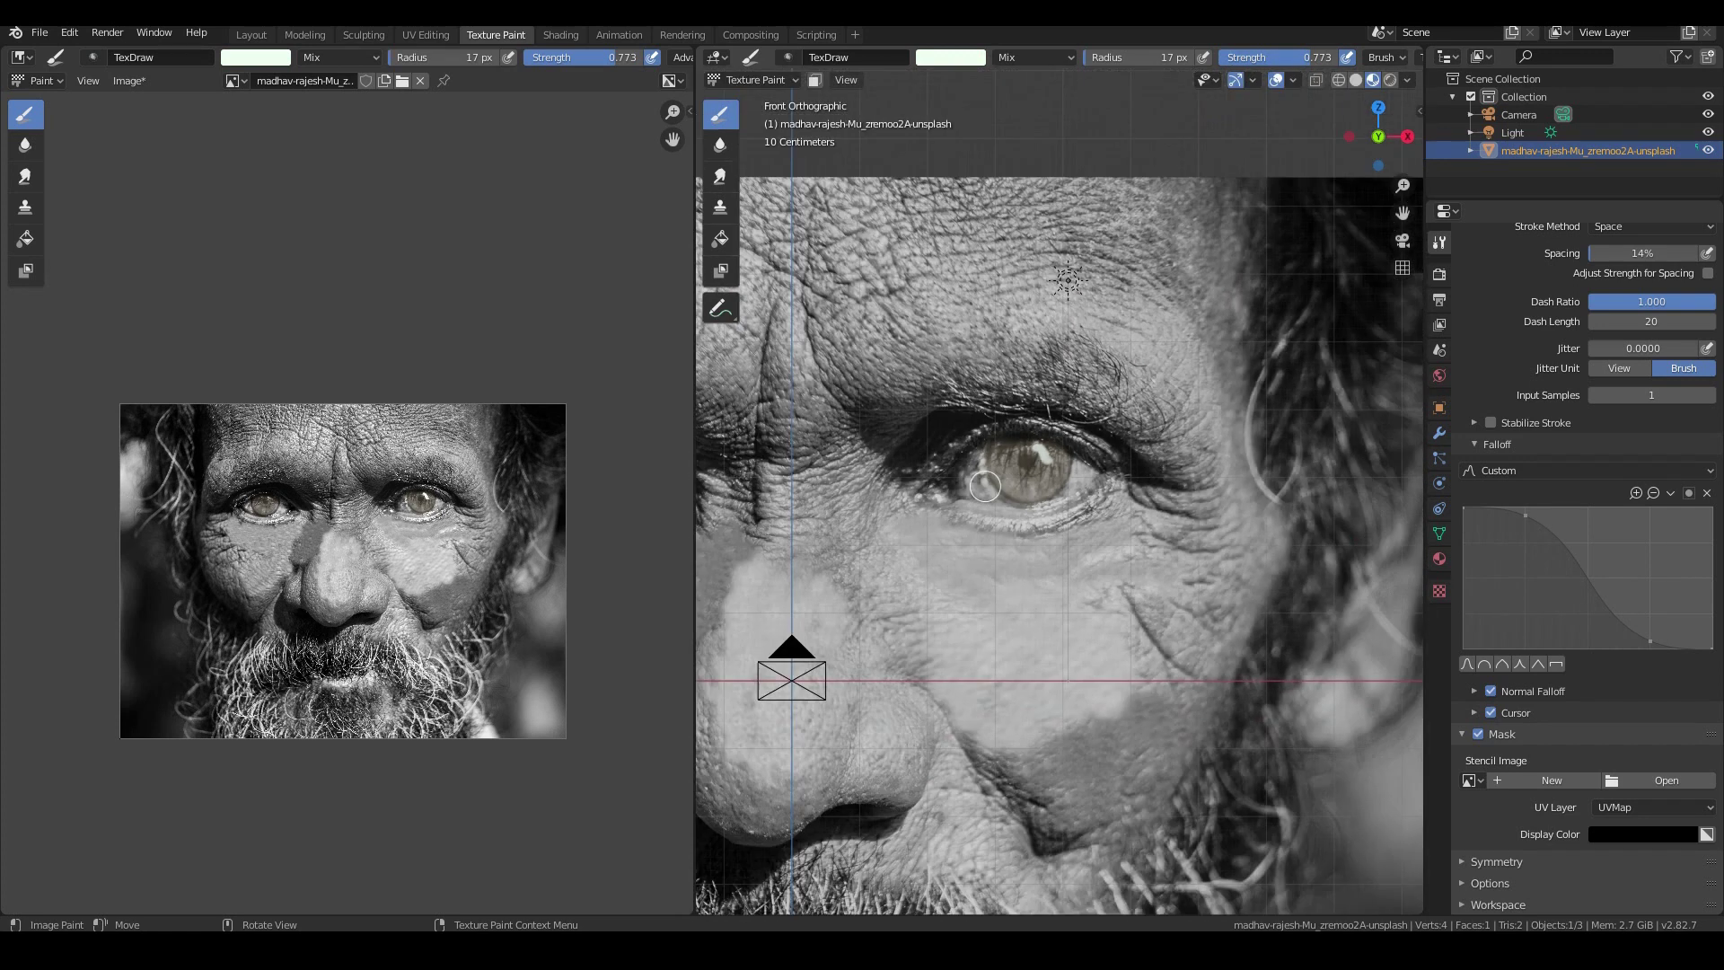
scroll(1004, 493, "up", 3)
middle_click_drag(1004, 493, 1508, 498, "shift")
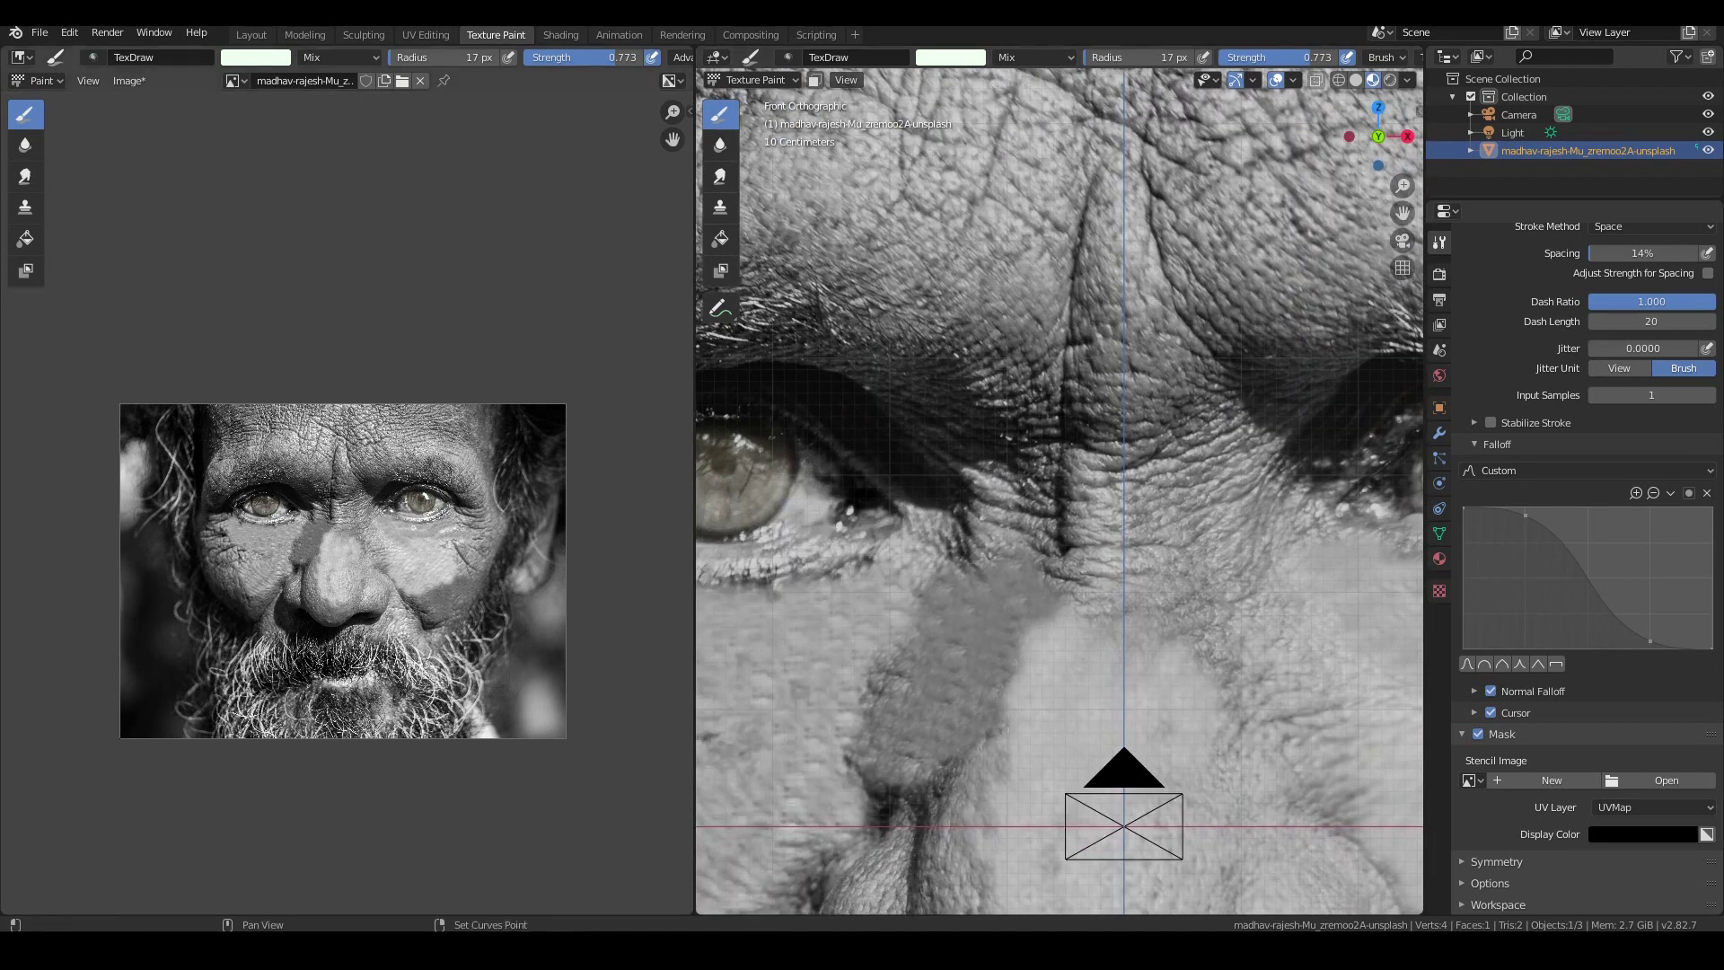
middle_click_drag(729, 497, 855, 509, "shift")
scroll(855, 508, "up", 1)
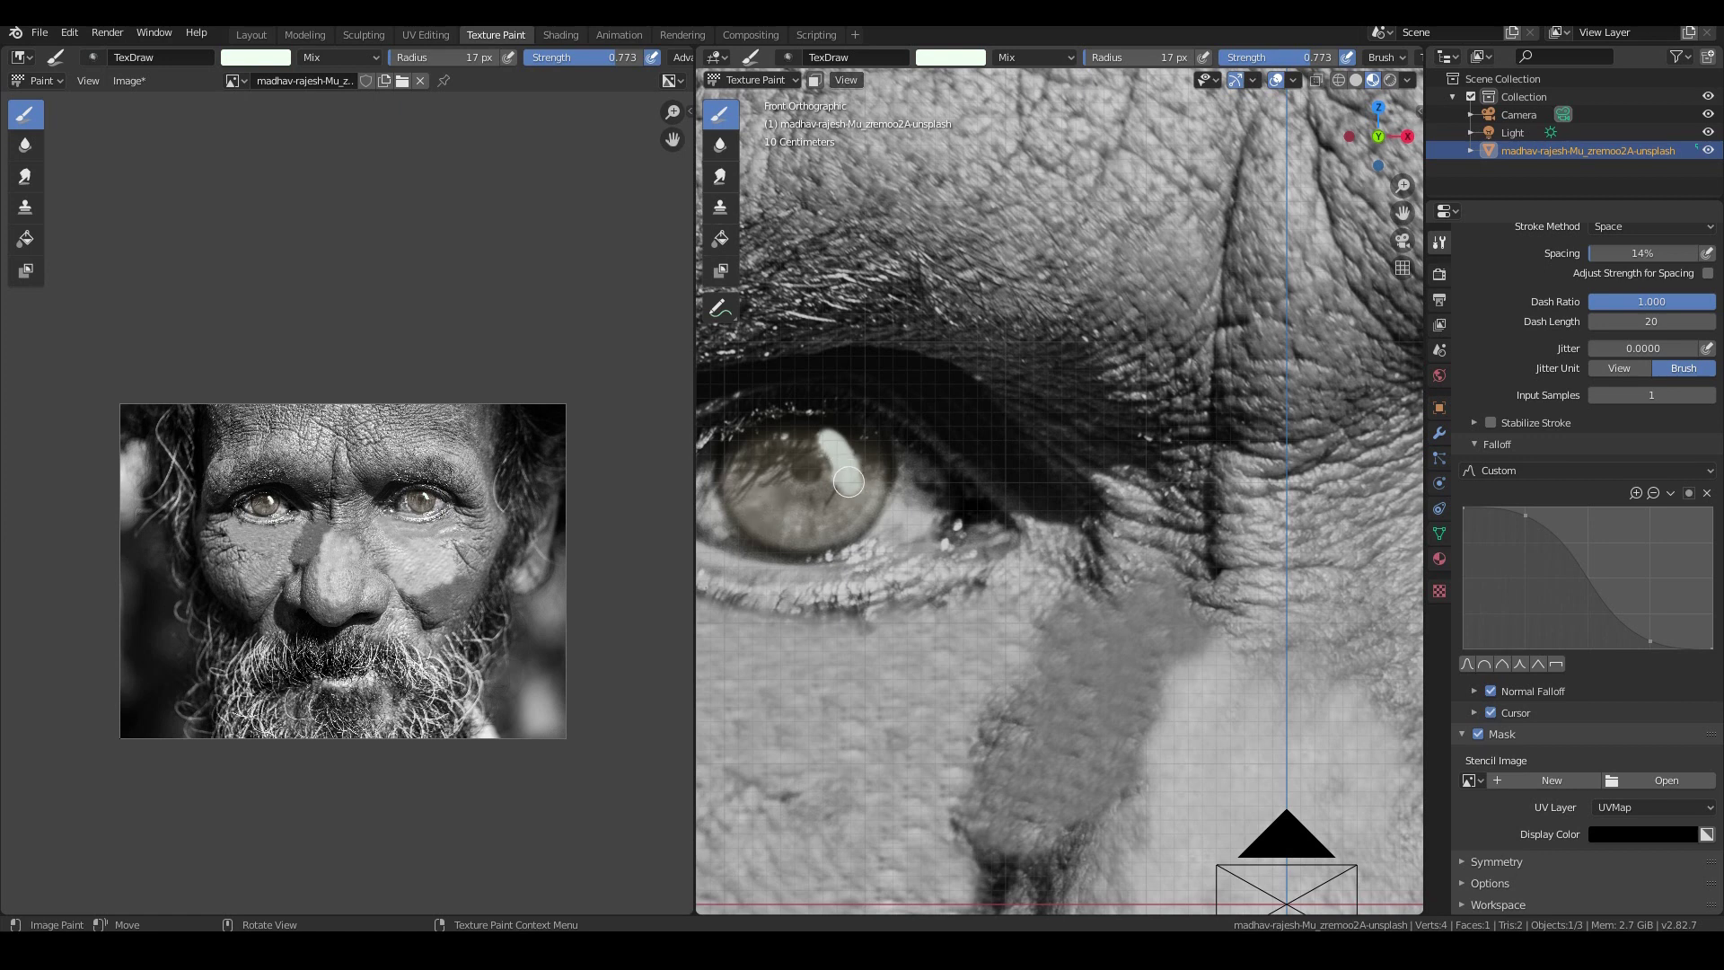
- Paint a second, smaller near-white highlight on the lower iris of the eye highlighted first
scroll(806, 560, "down", 1)
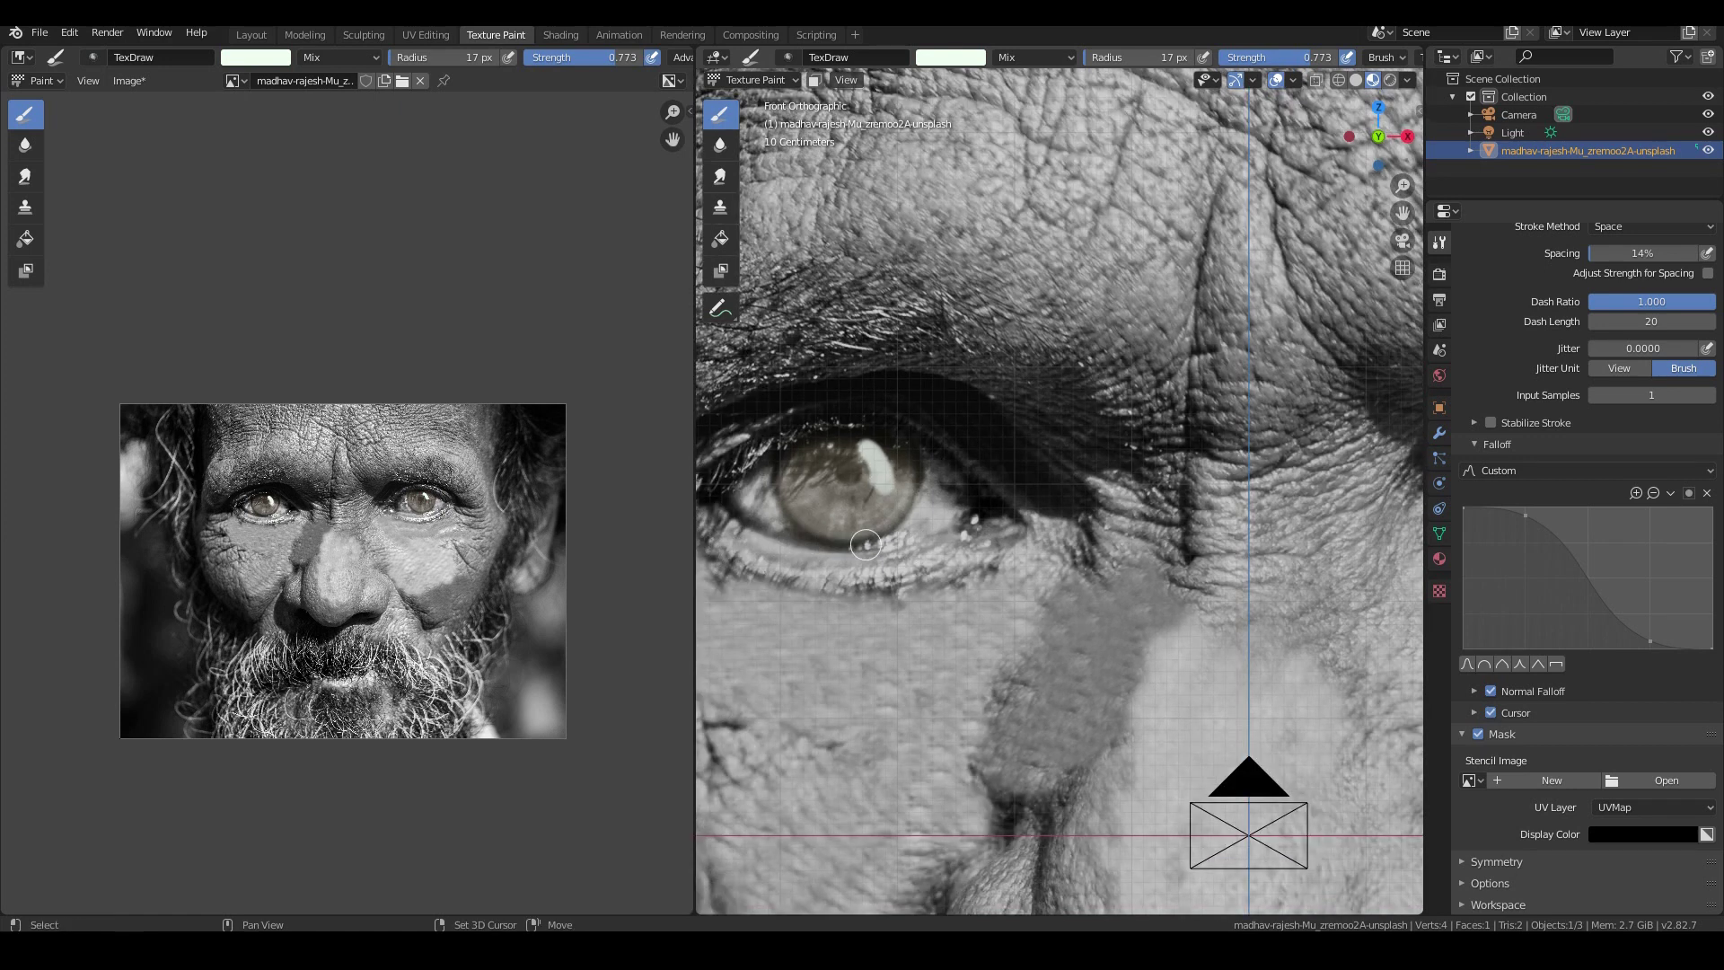
middle_click_drag(866, 544, 289, 600, "shift")
scroll(998, 570, "up", 2)
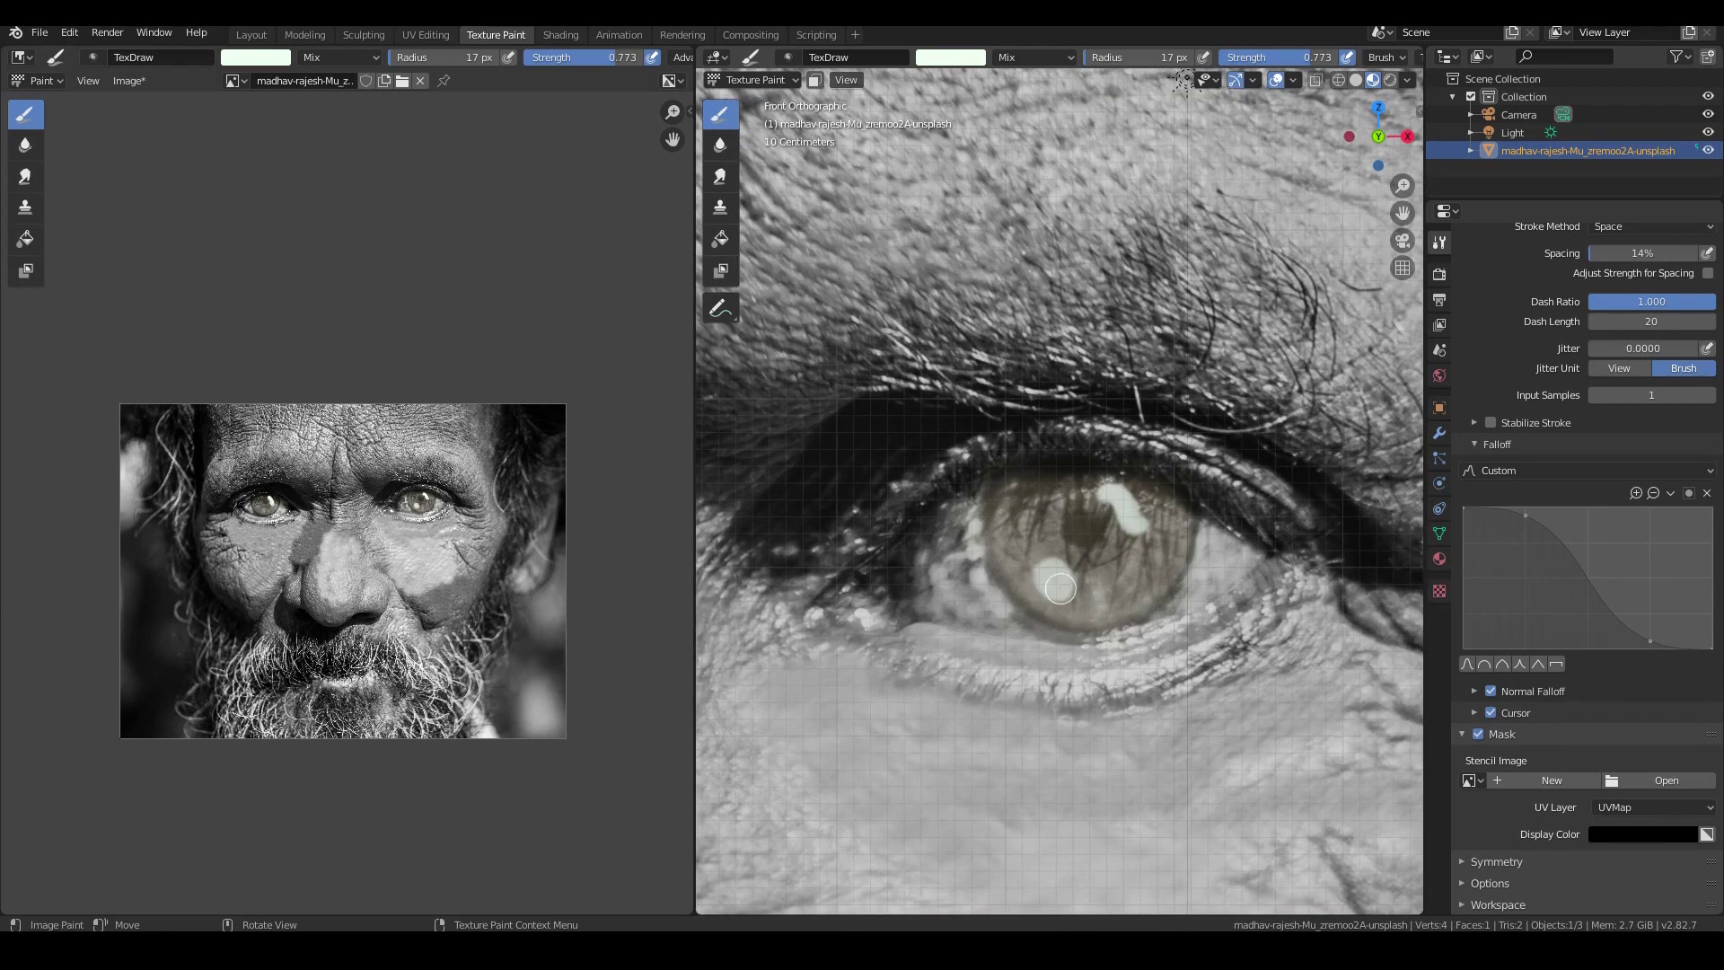
left_click_drag(1081, 591, 1048, 586)
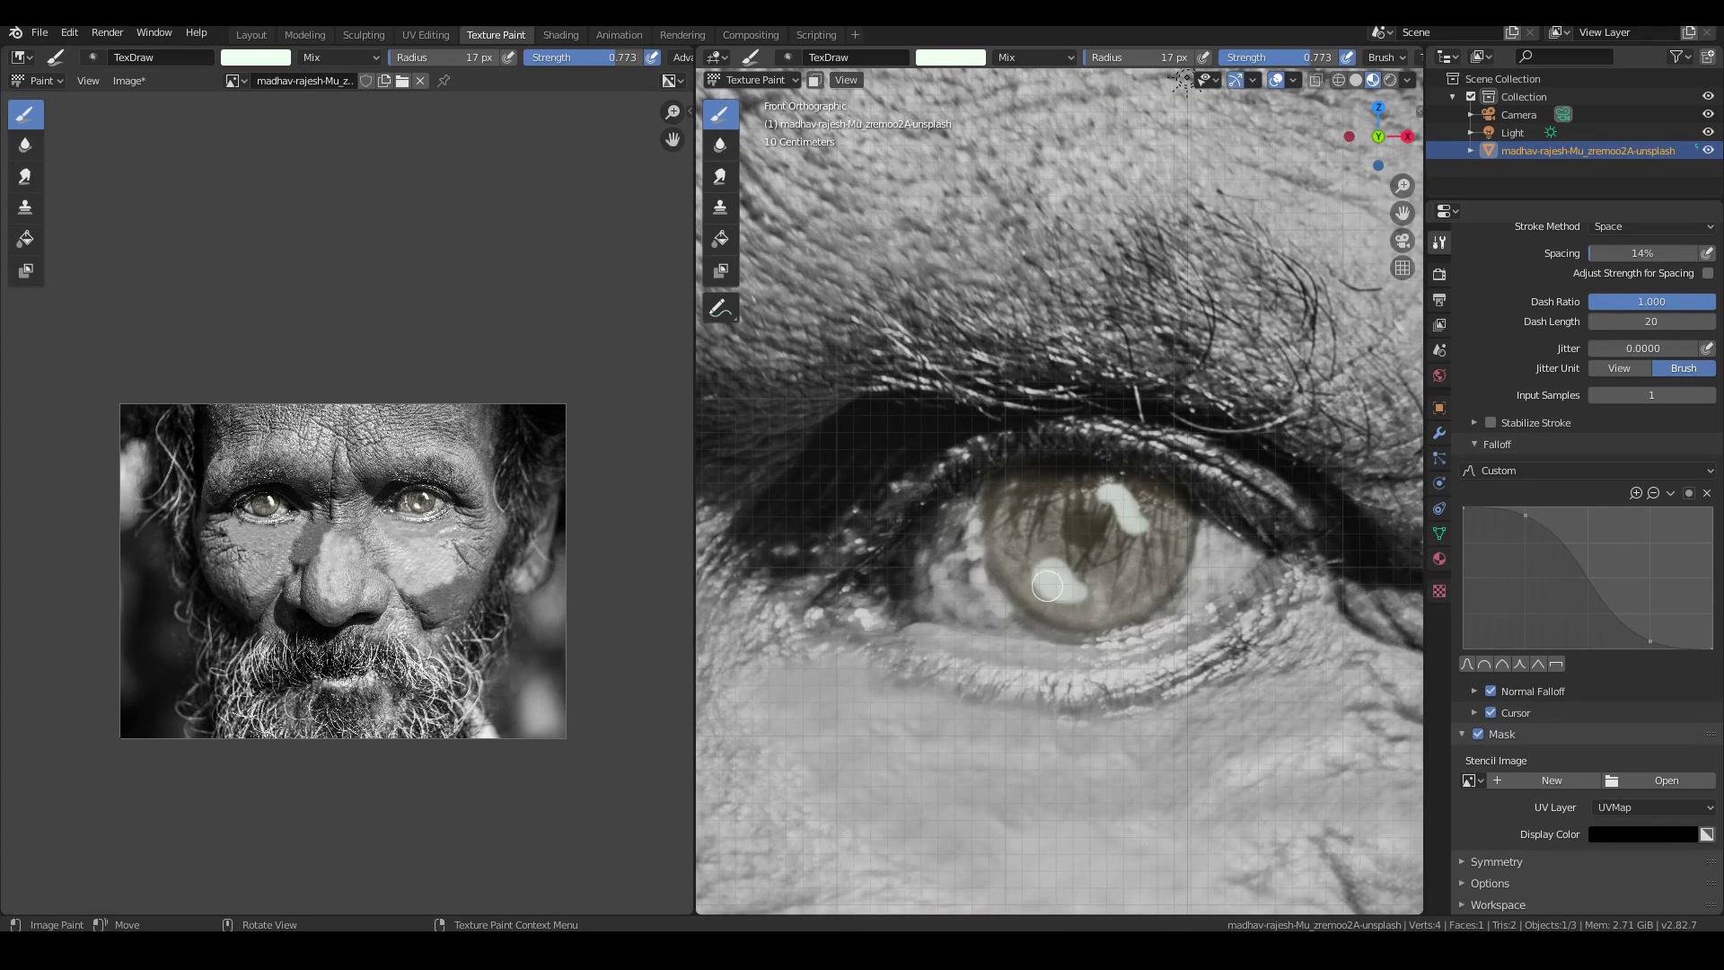
- Add a second near-white highlight to the lower iris of the opposite eye
scroll(1025, 622, "down", 3)
middle_click_drag(764, 622, 1482, 609, "shift")
scroll(341, 504, "up", 2)
scroll(1085, 545, "up", 2)
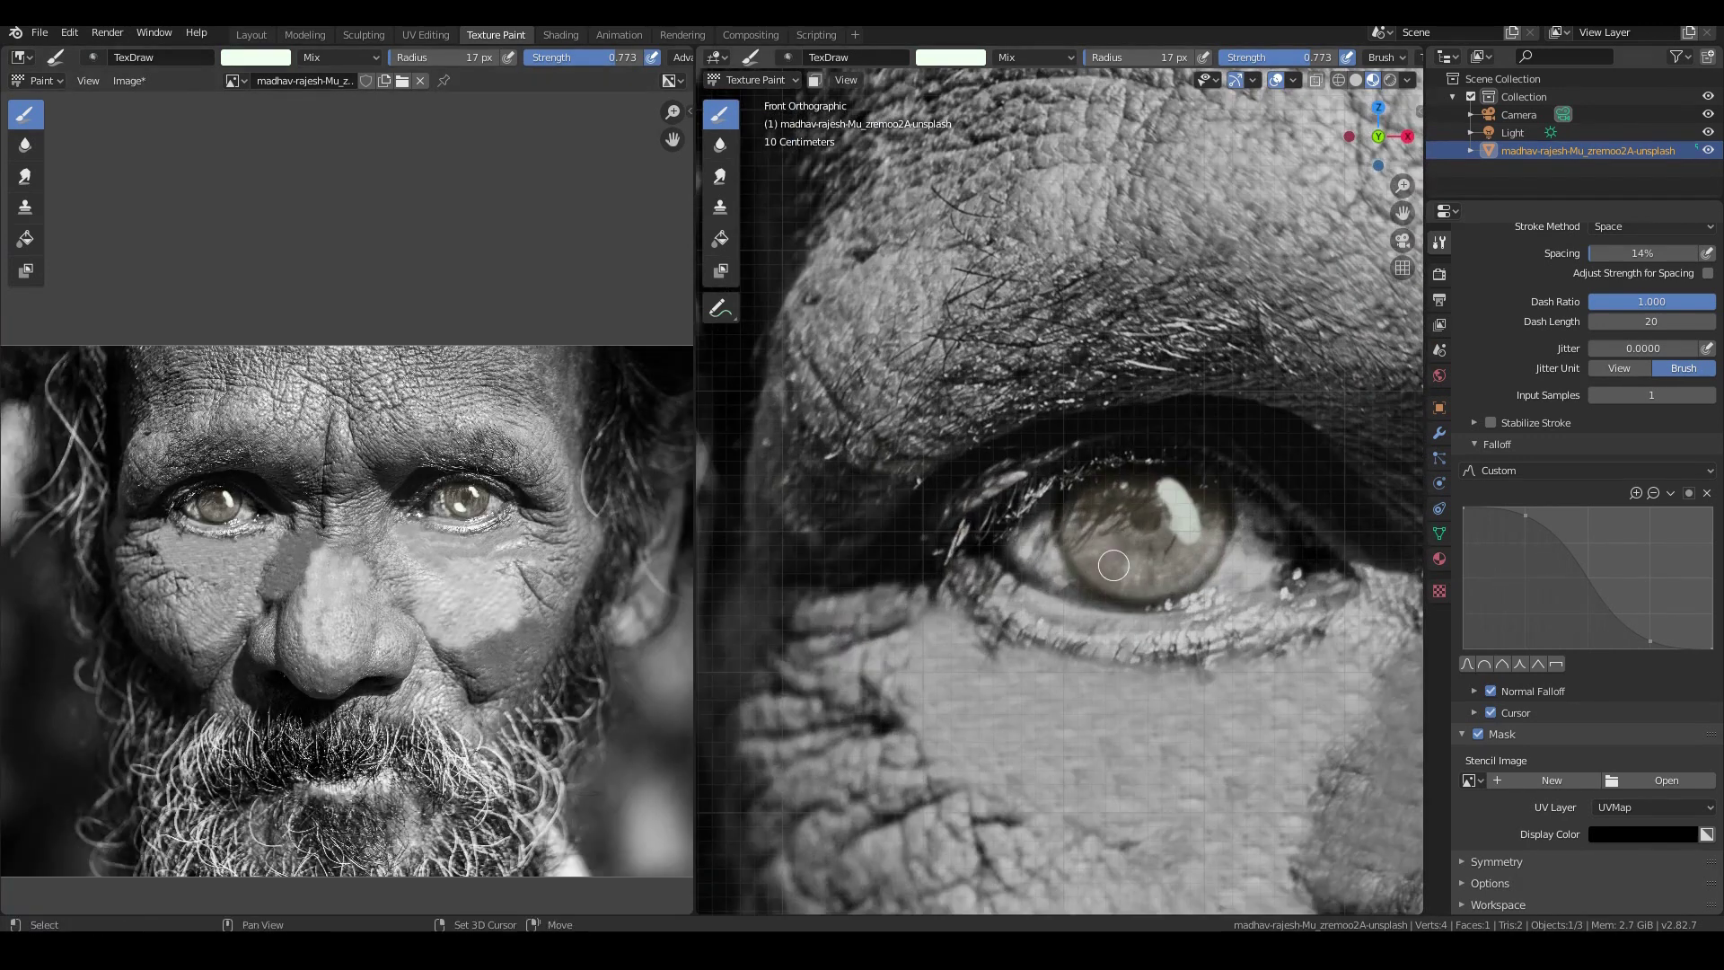
left_click_drag(1091, 542, 1126, 568)
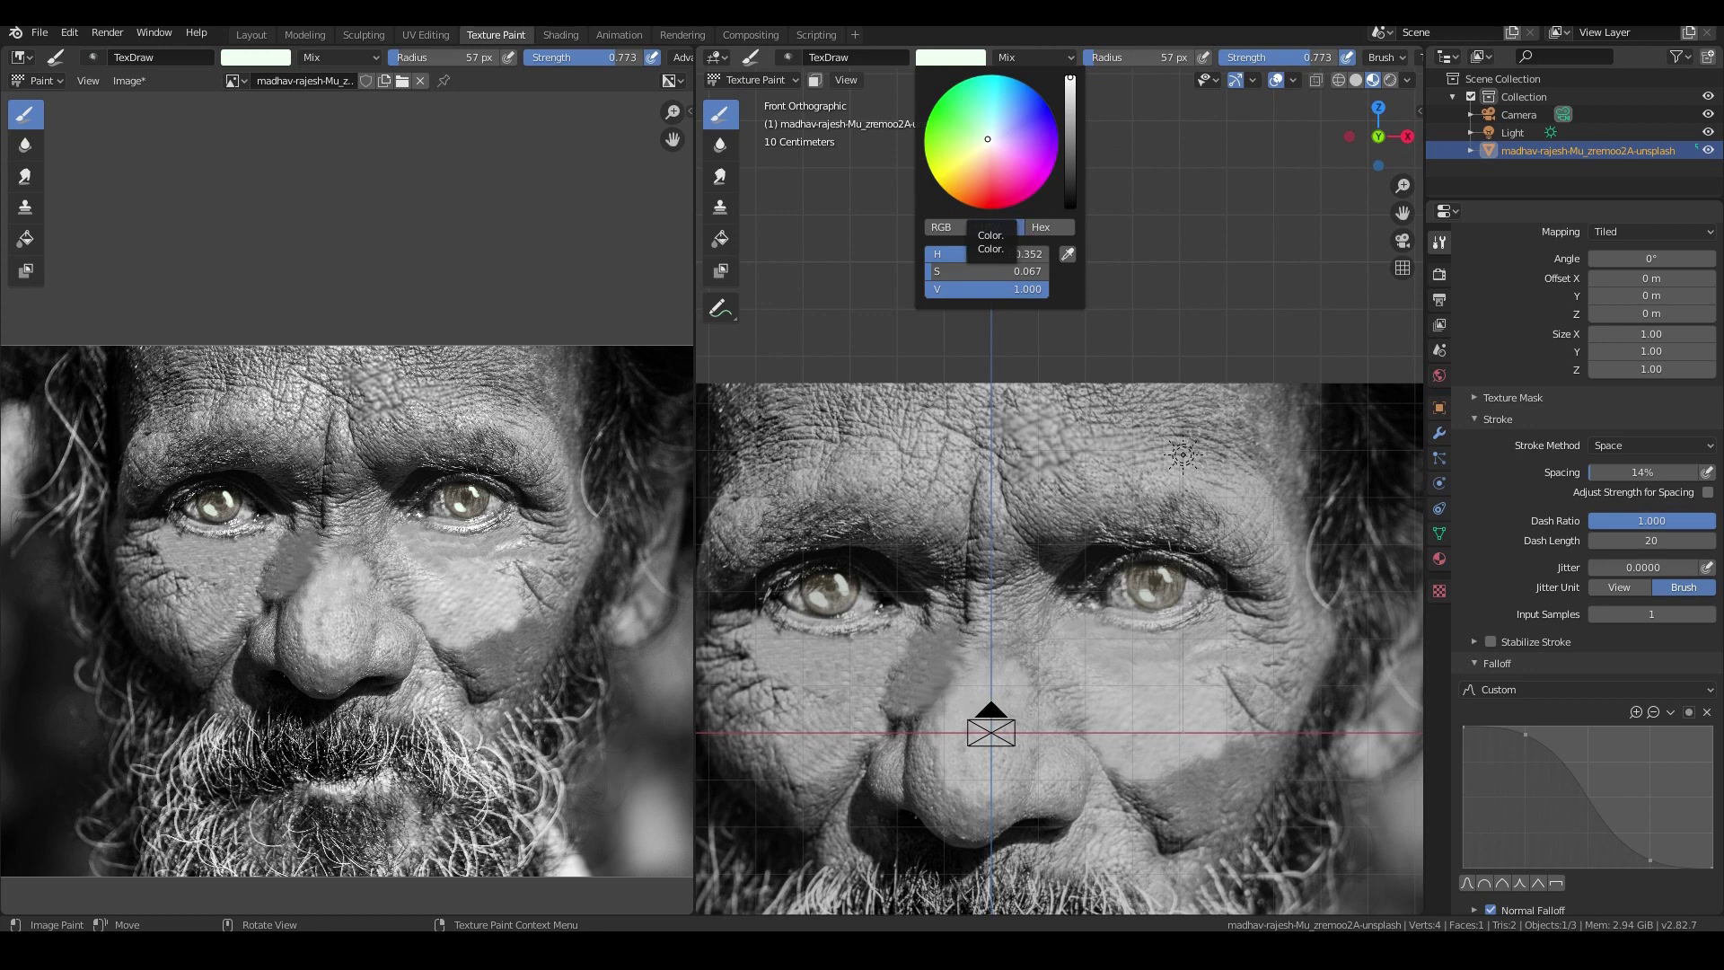
- Tint the skin under one eye pale green with a 57 px brush at 0.084 strength, undoing the stronger test stroke first
left_click_drag(988, 140, 991, 124)
left_click_drag(1082, 658, 1231, 658)
key("ctrl+z")
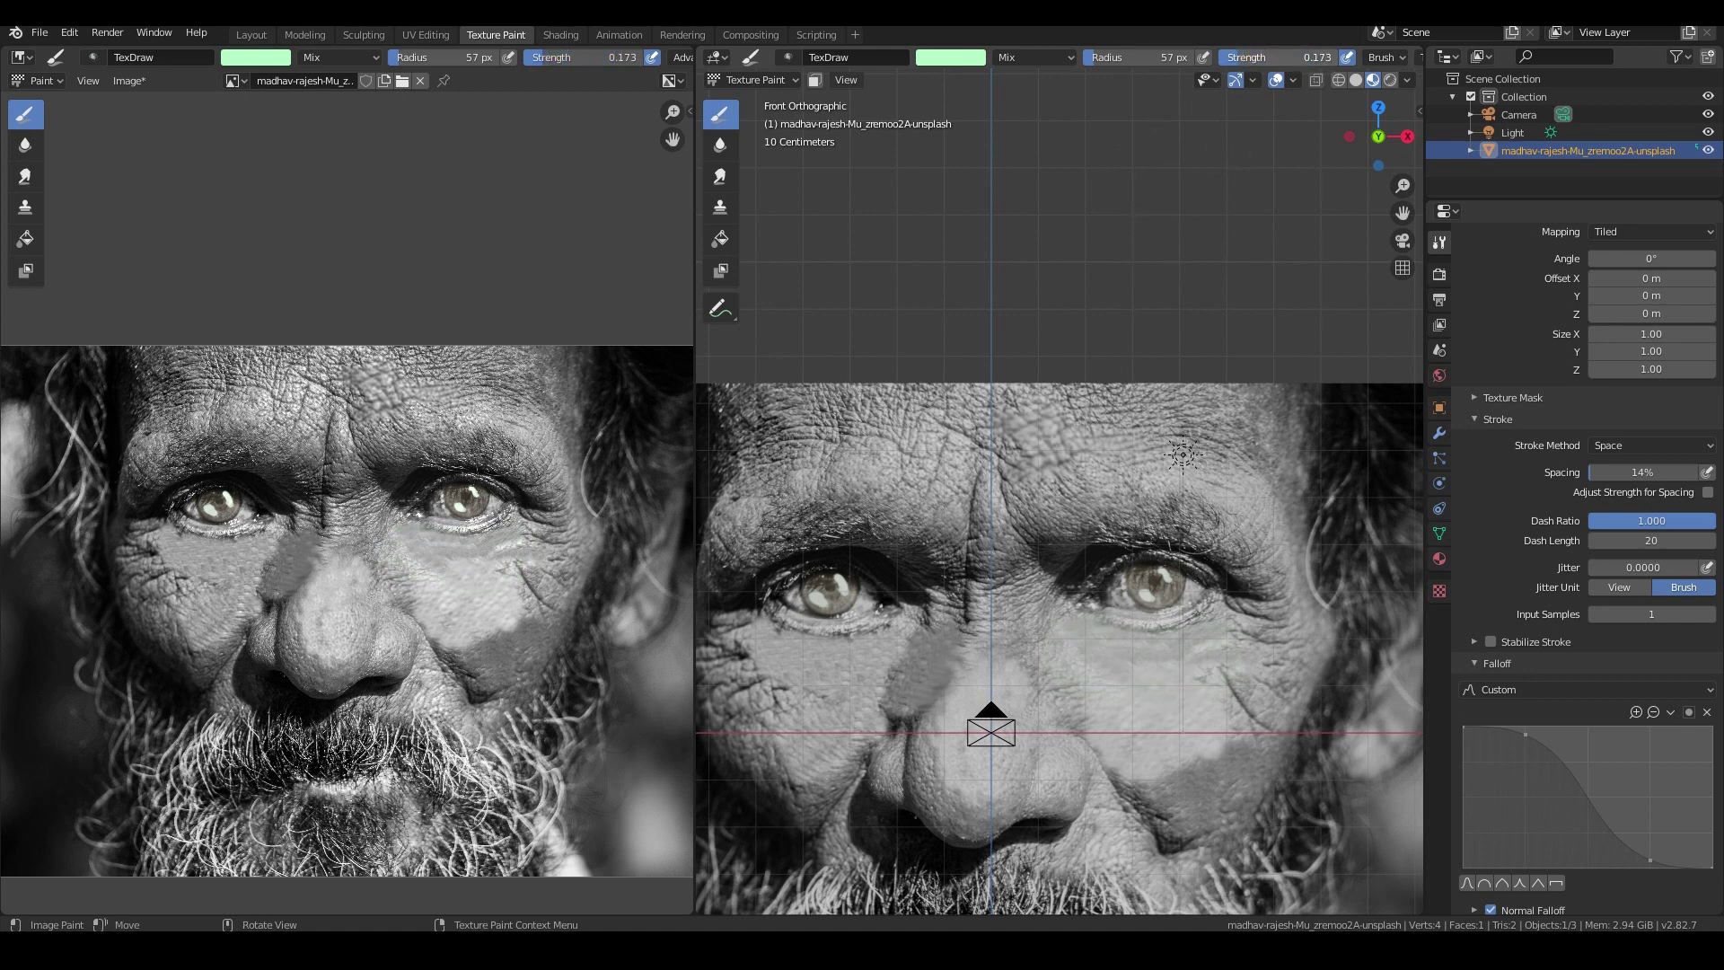
scroll(1208, 402, "up", 2)
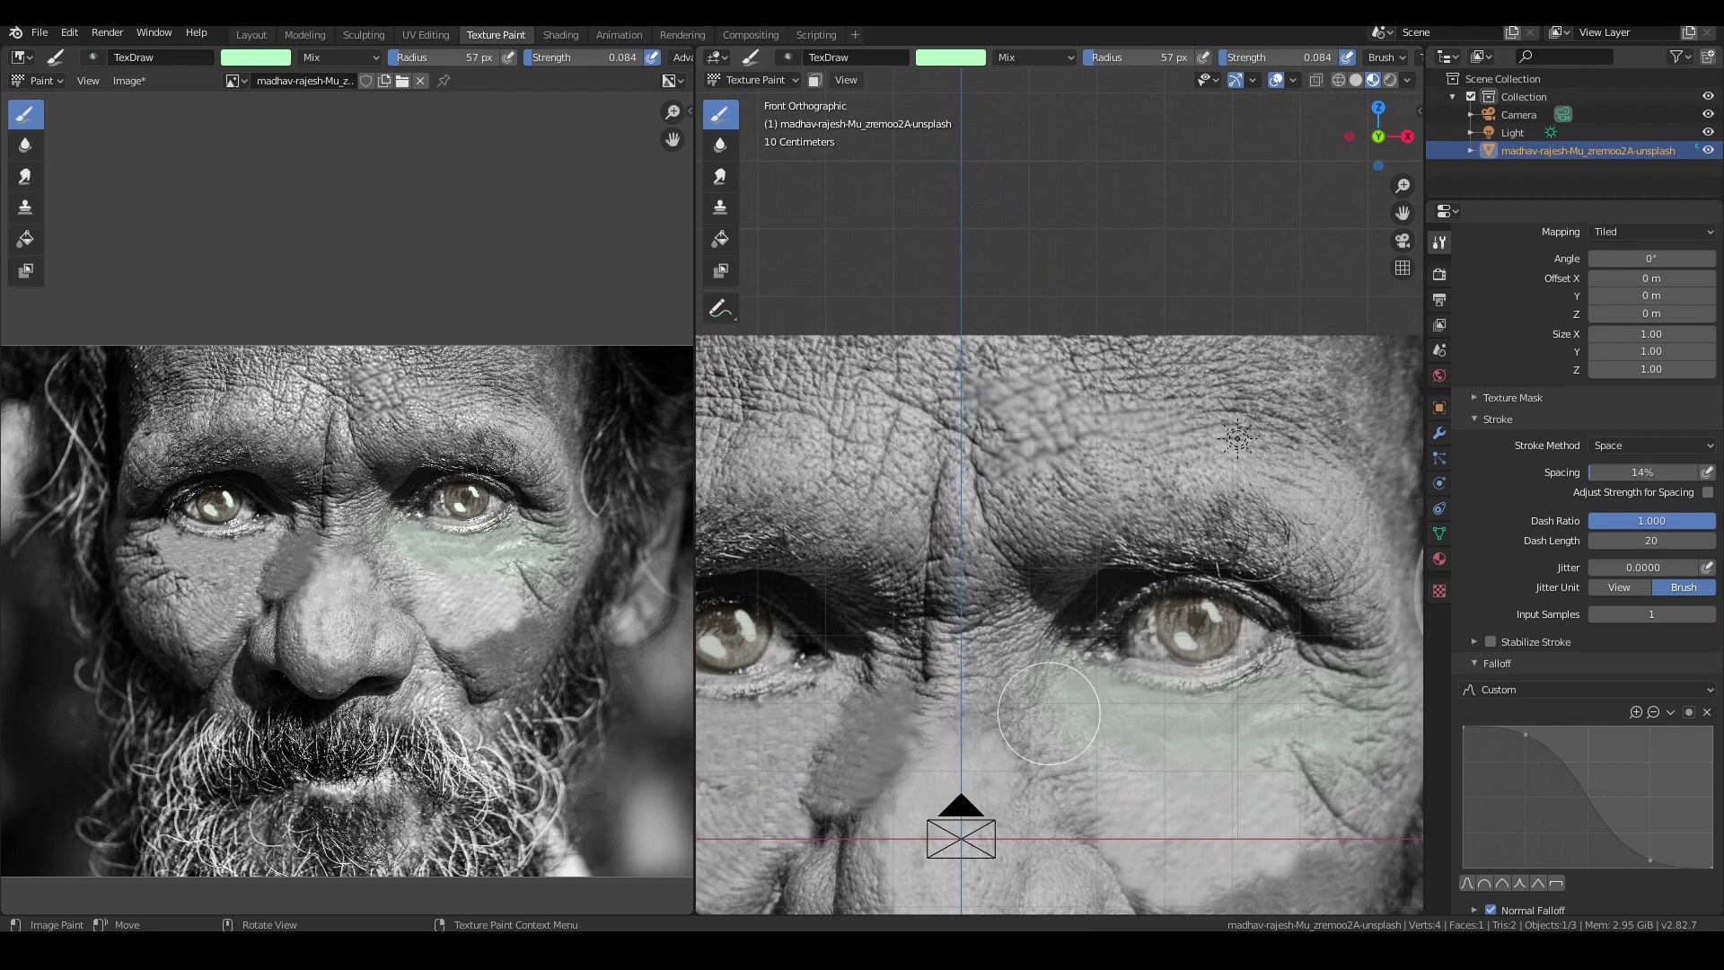
- Change the brush colour to a soft orange and tint the skin under both eyes
left_click(950, 57)
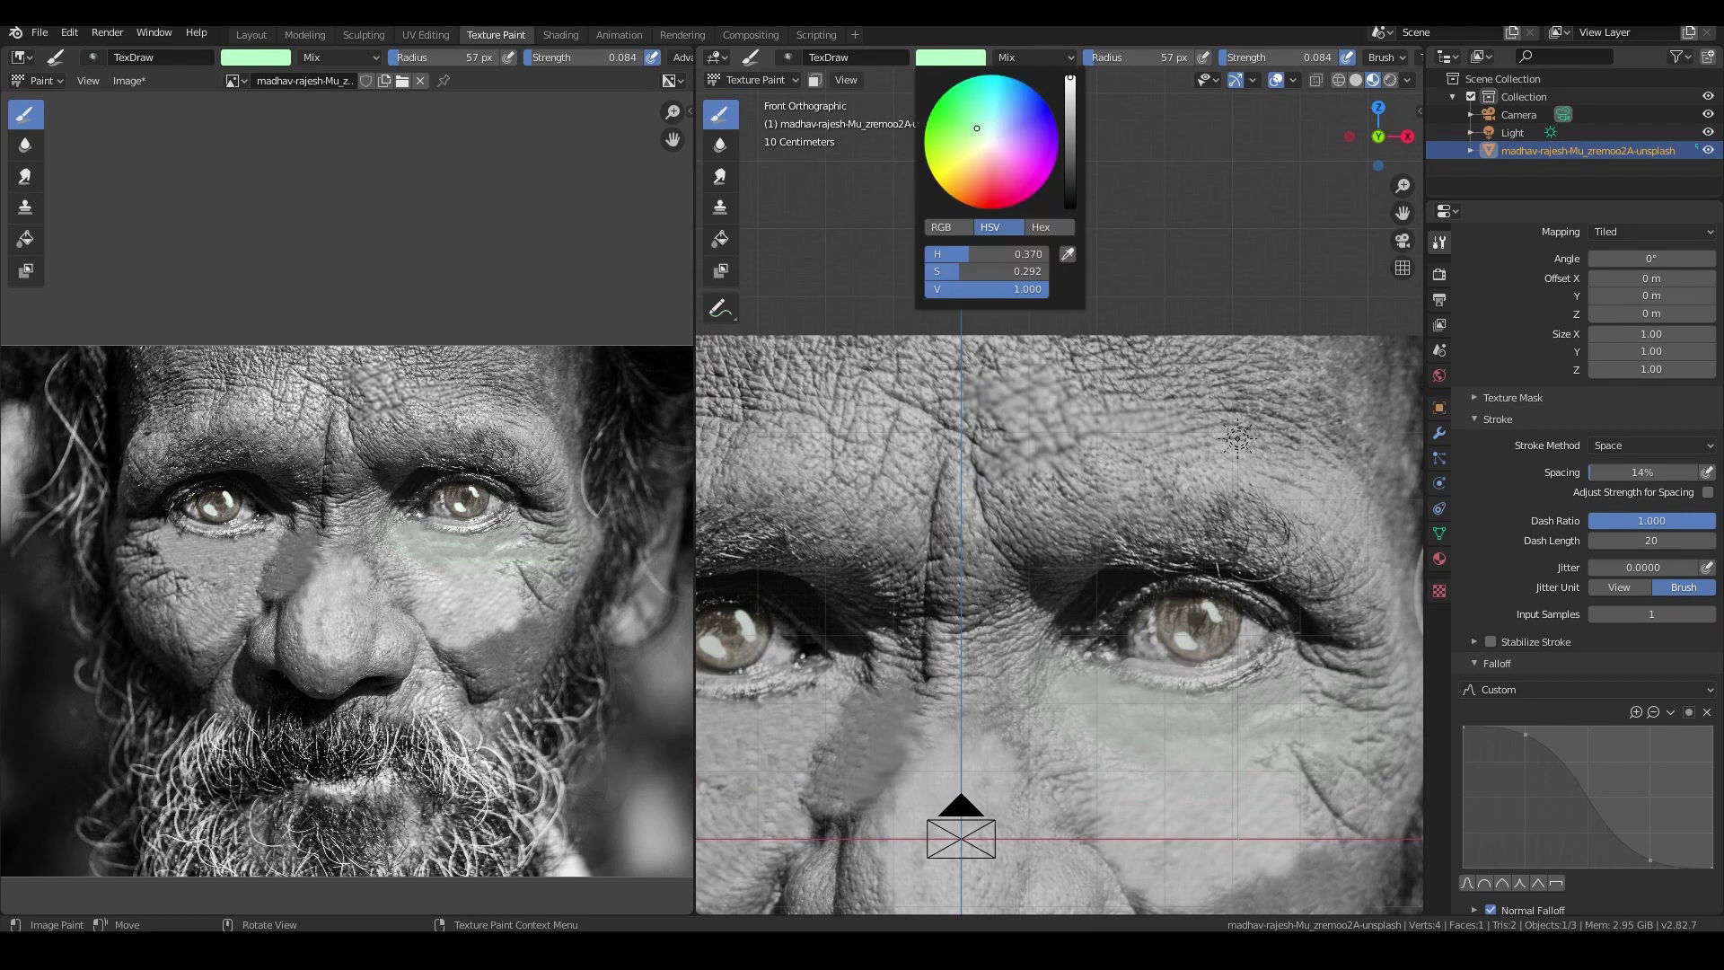
left_click(988, 157)
left_click_drag(987, 156, 978, 181)
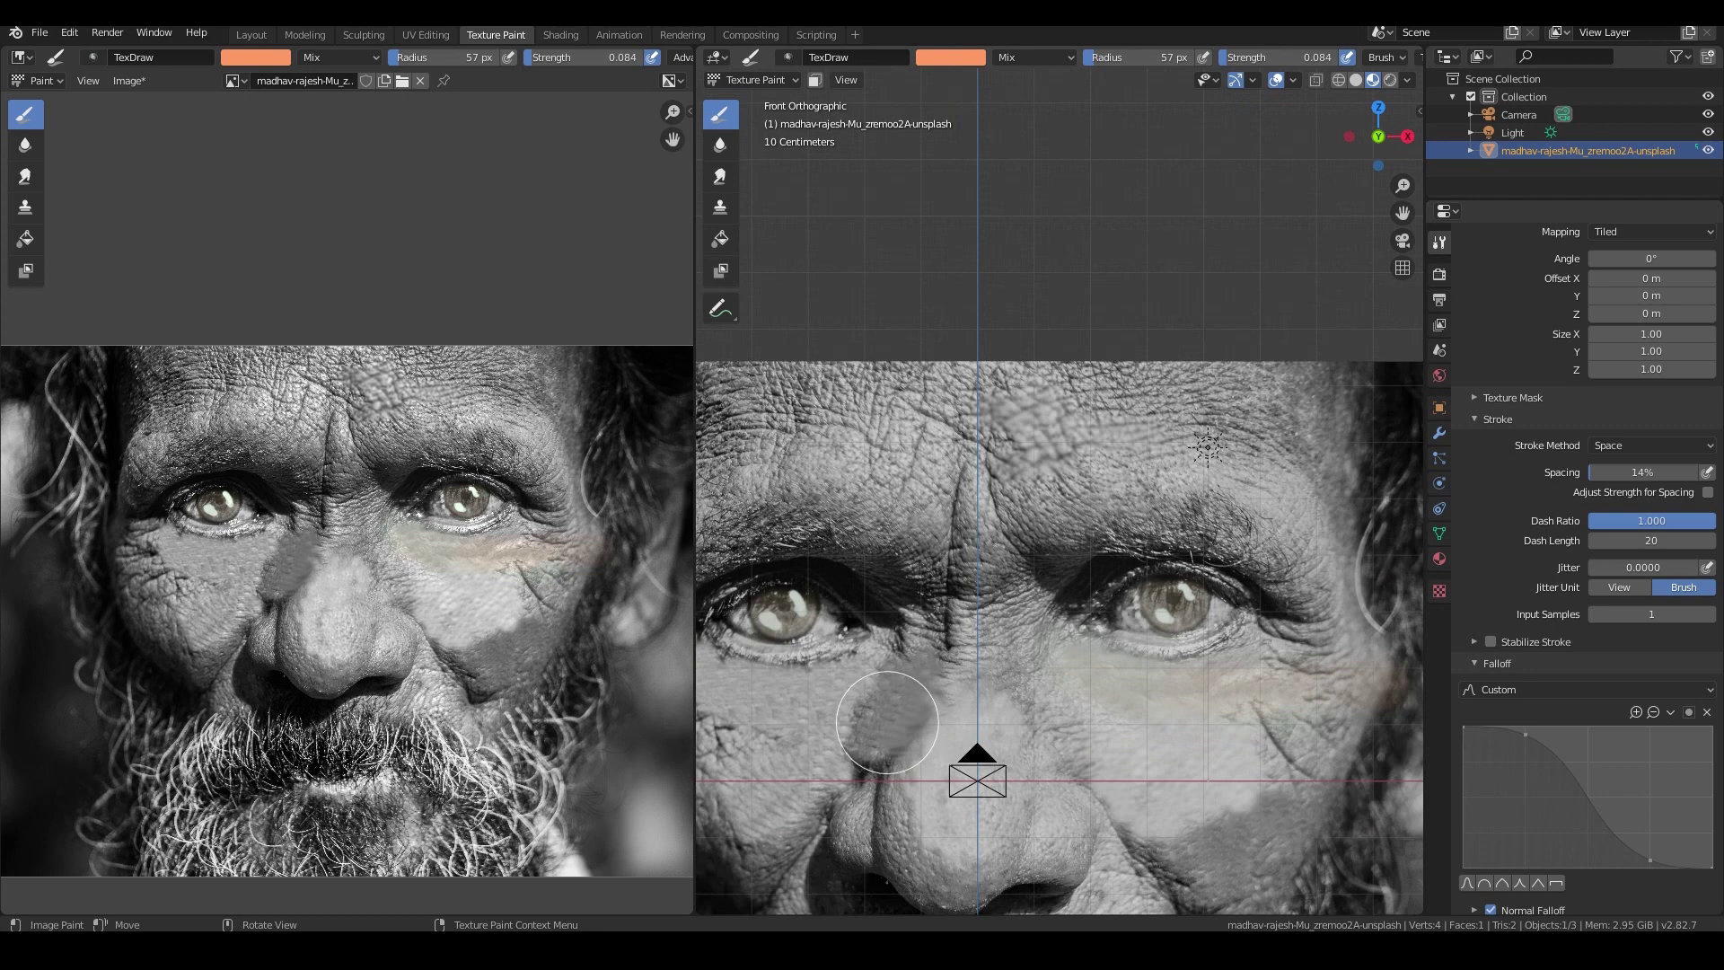
scroll(895, 731, "down", 1)
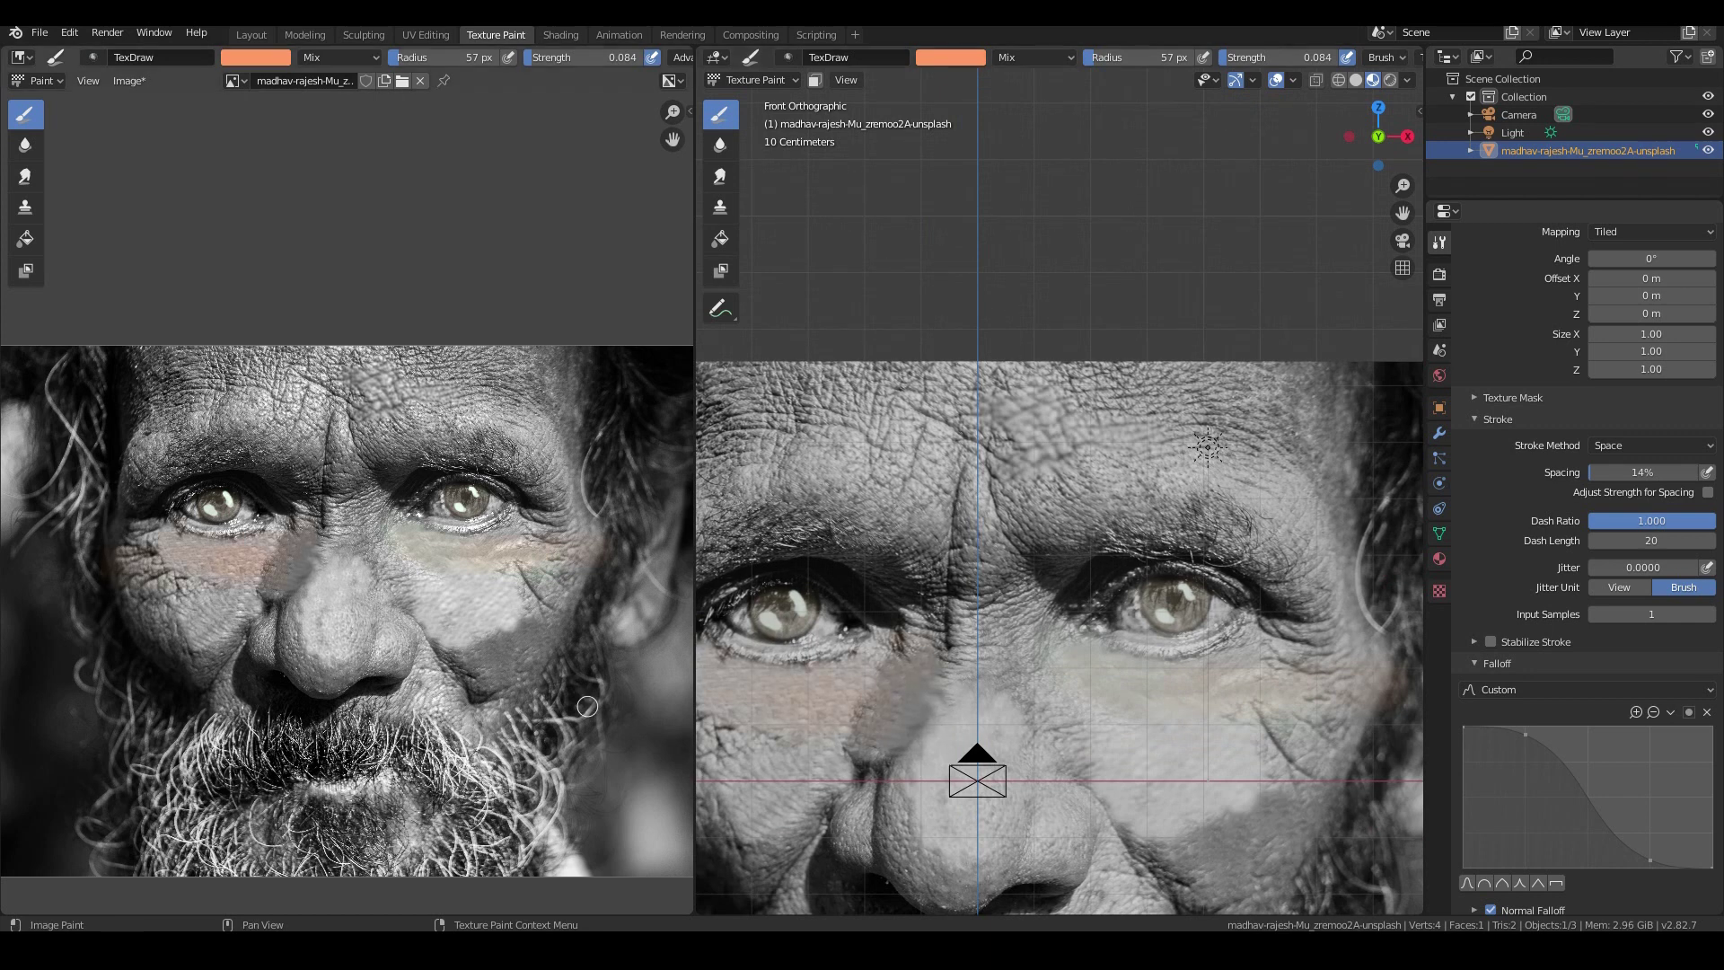
- Tint both eyebrows and the skin around them with the soft orange brush
mouse_move(1055, 539)
left_mouse_down()
mouse_move(1342, 537)
mouse_move(1303, 575)
mouse_move(1375, 609)
mouse_move(1350, 627)
mouse_move(1003, 529)
mouse_move(1075, 529)
left_mouse_up()
middle_click_drag(1006, 557, 1265, 557, "shift")
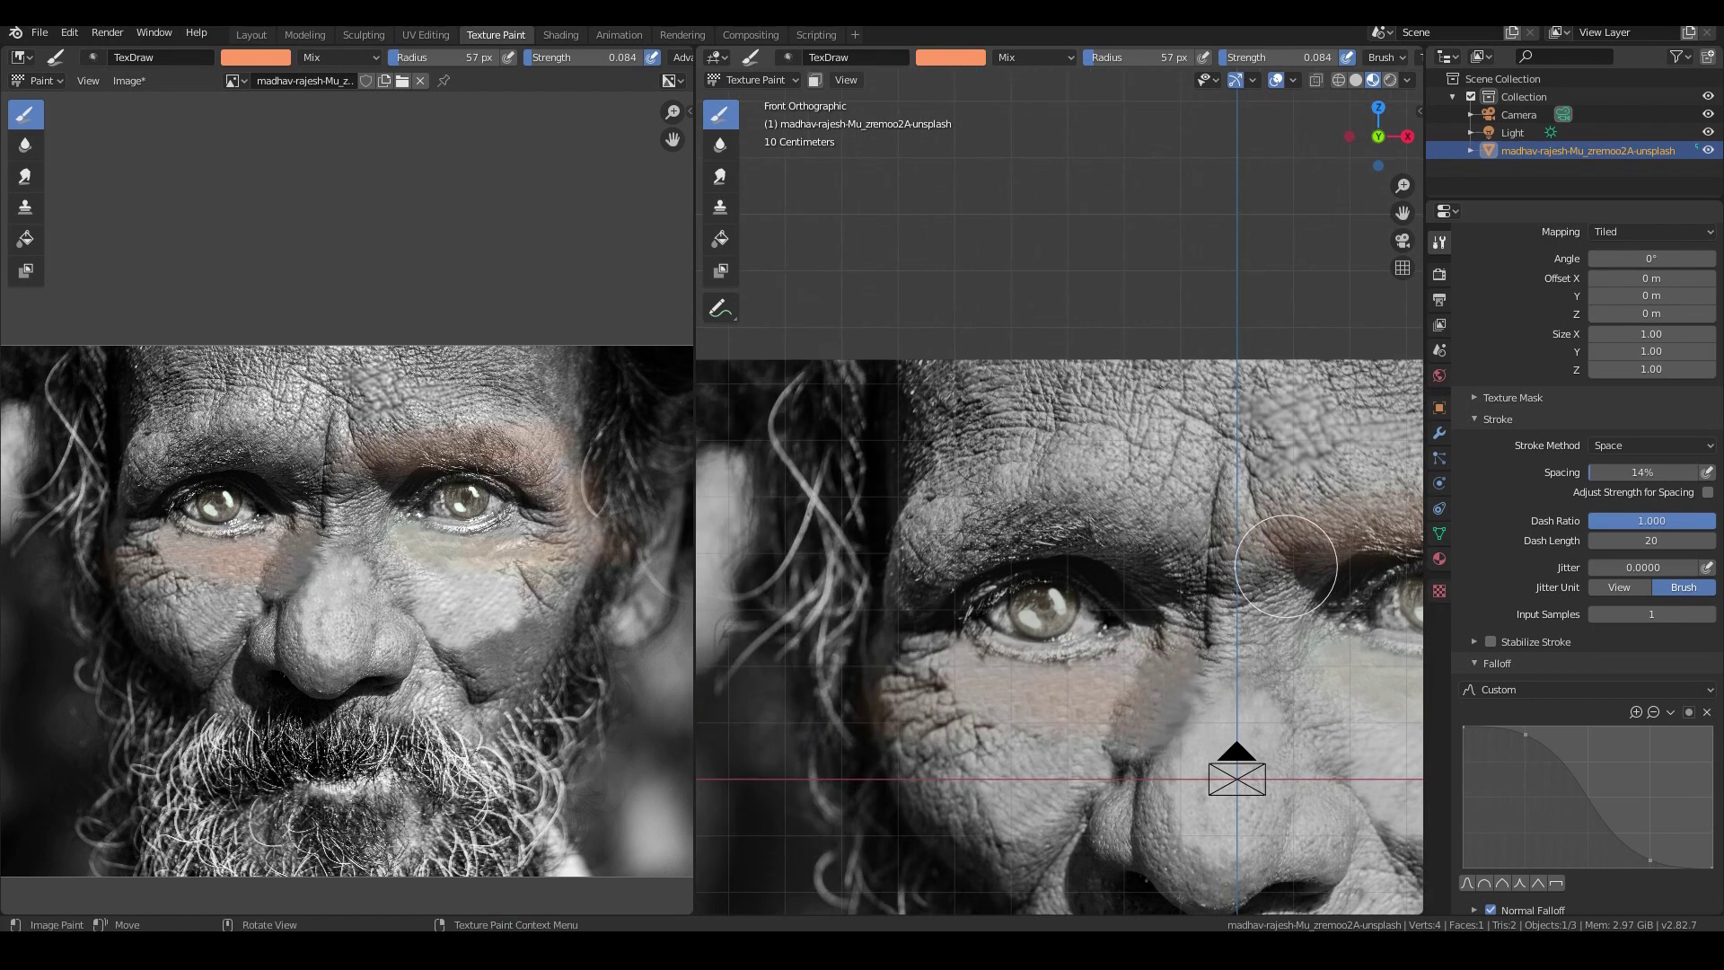
mouse_move(1225, 528)
left_mouse_down()
mouse_move(935, 528)
mouse_move(1136, 516)
mouse_move(867, 667)
left_mouse_up()
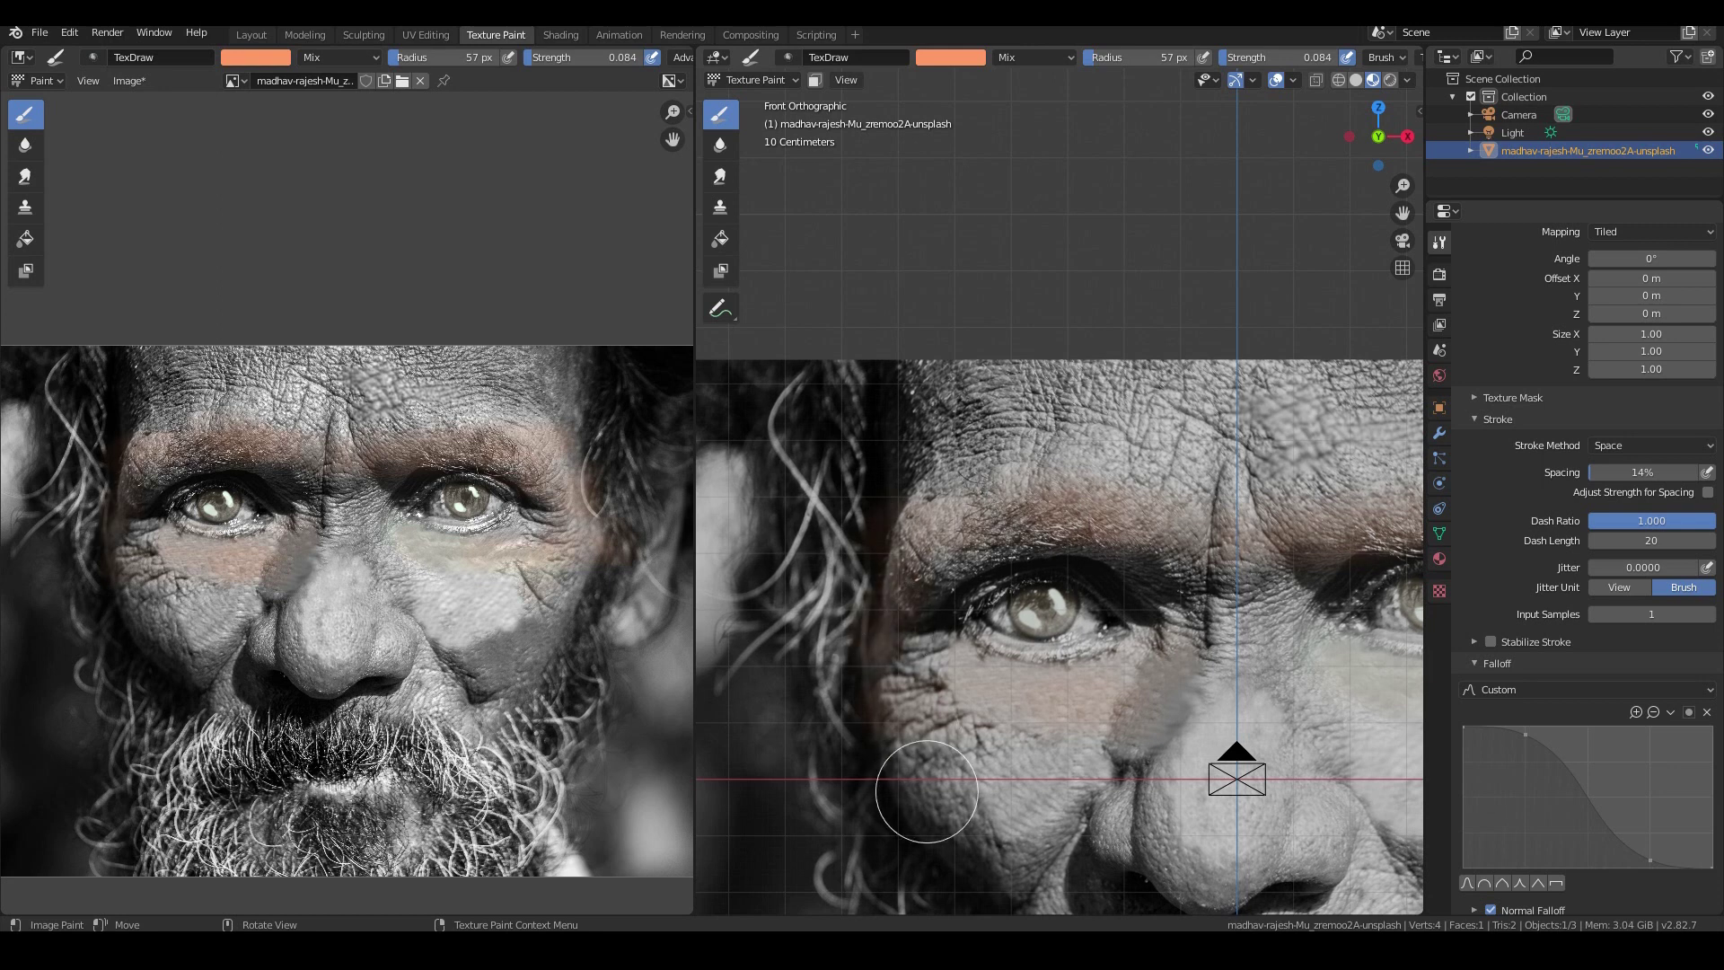
- Tint the nose, both cheeks and the forehead with the same soft orange brush
left_click_drag(1186, 591, 1176, 594)
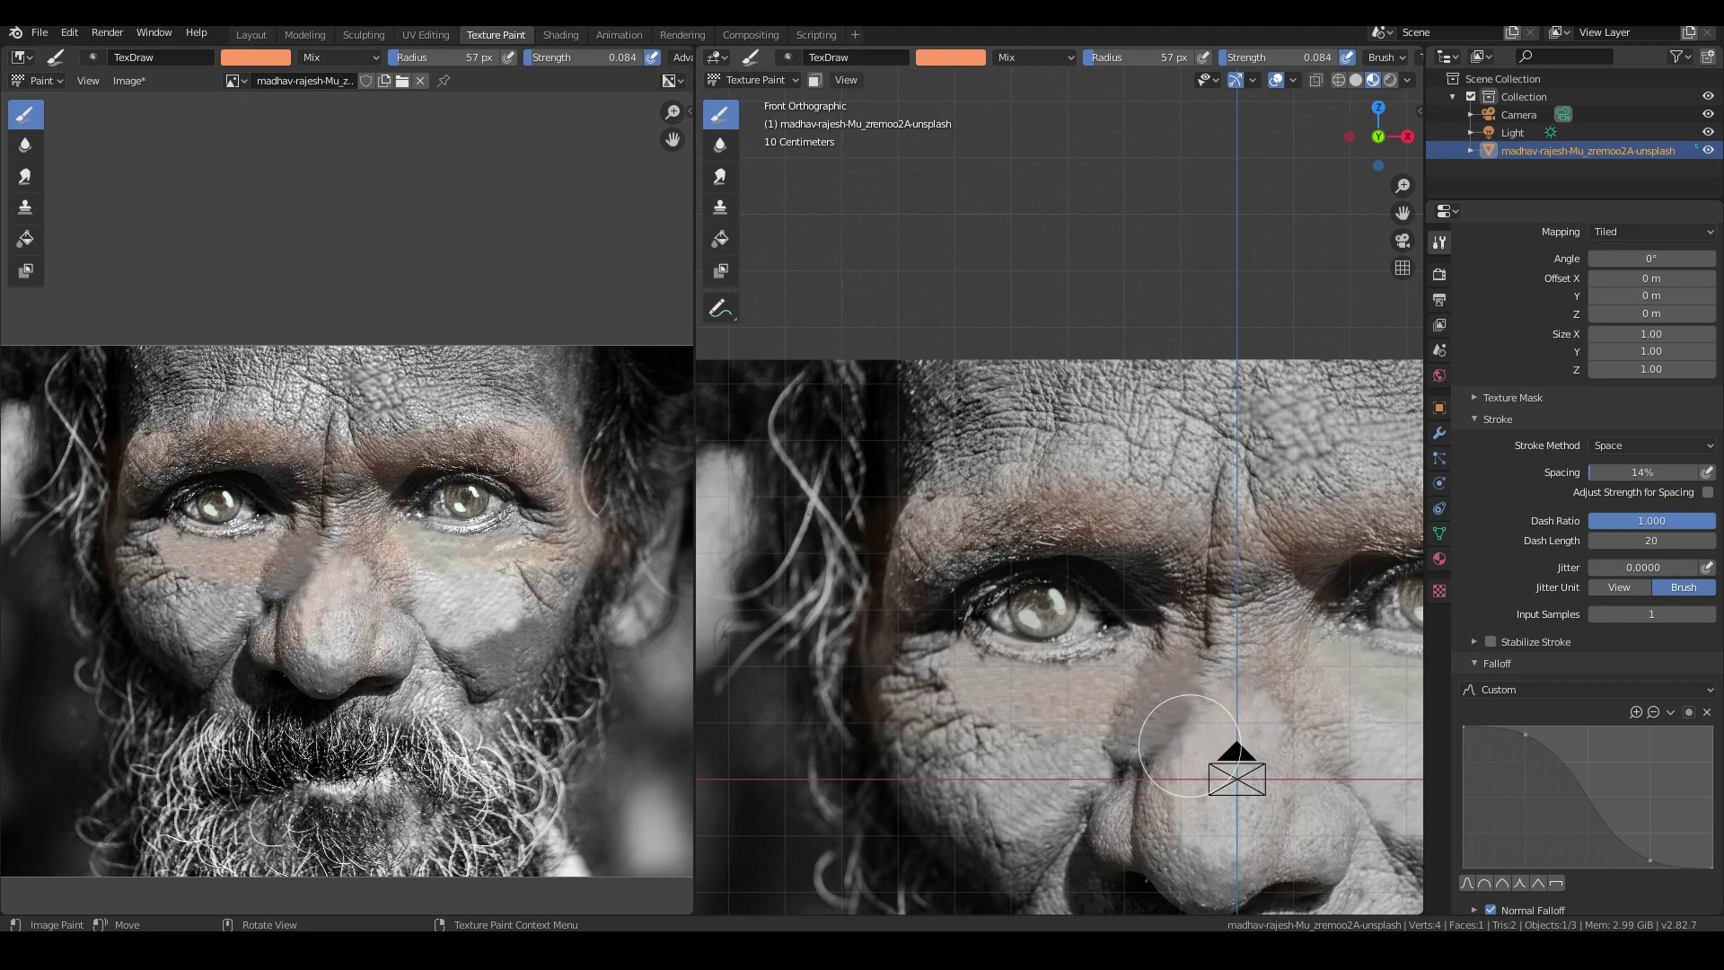
scroll(1032, 818, "down", 4)
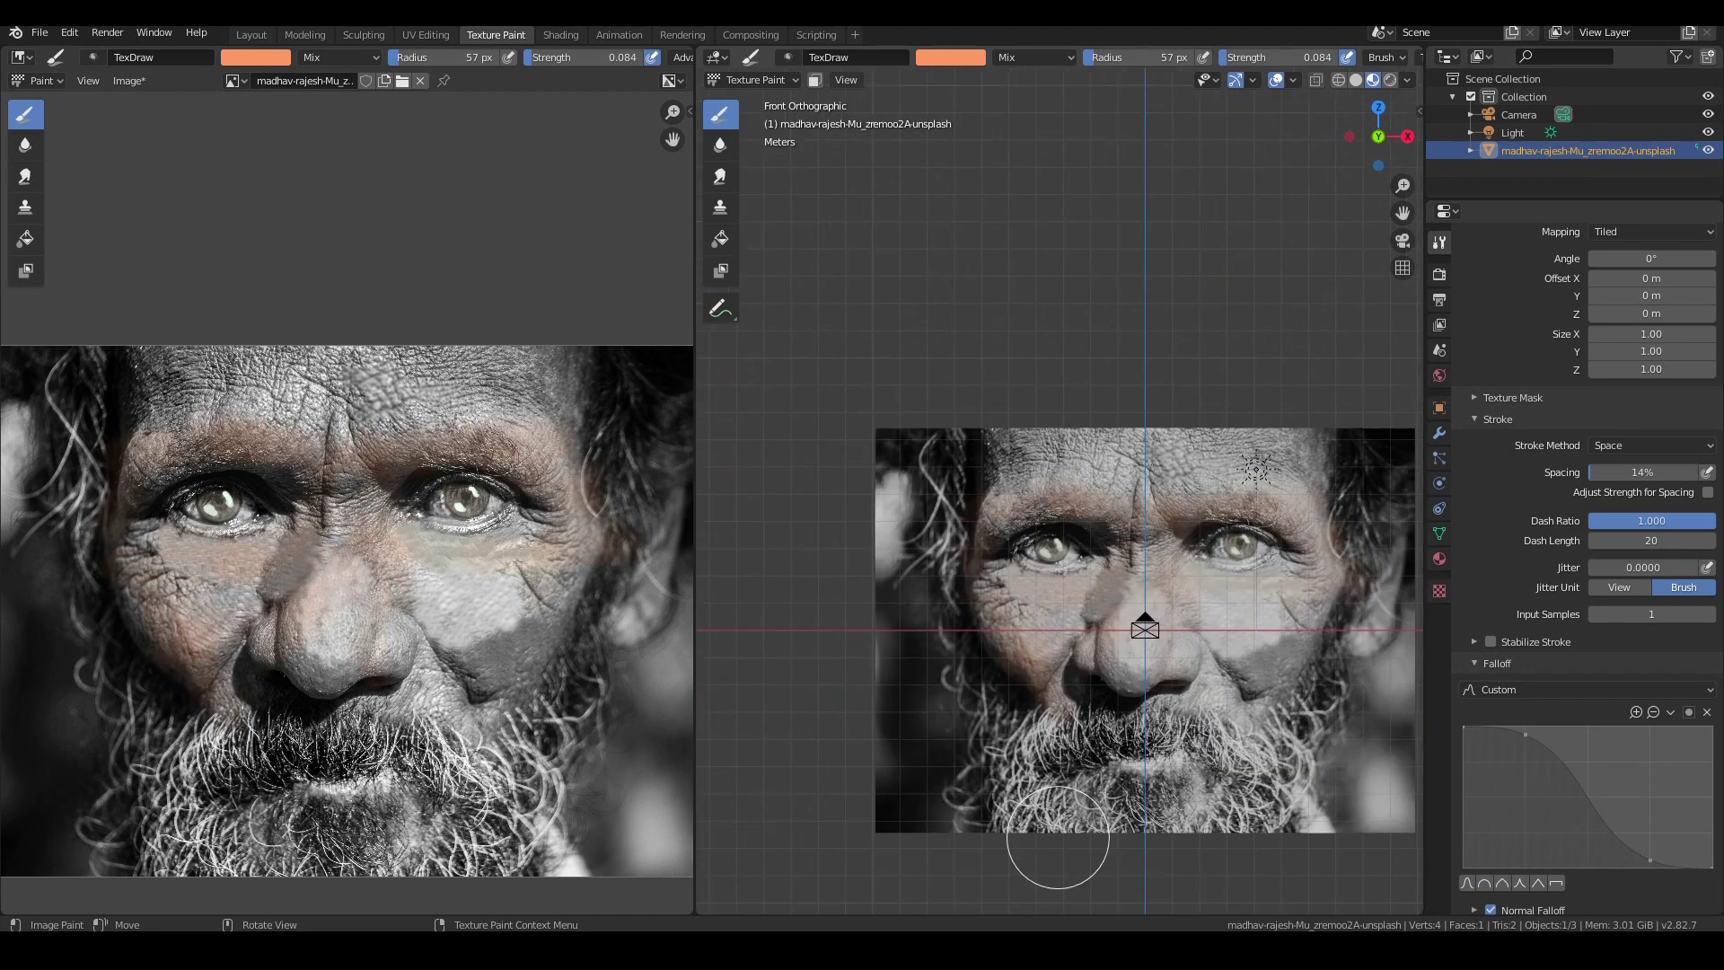
scroll(1058, 839, "up", 2)
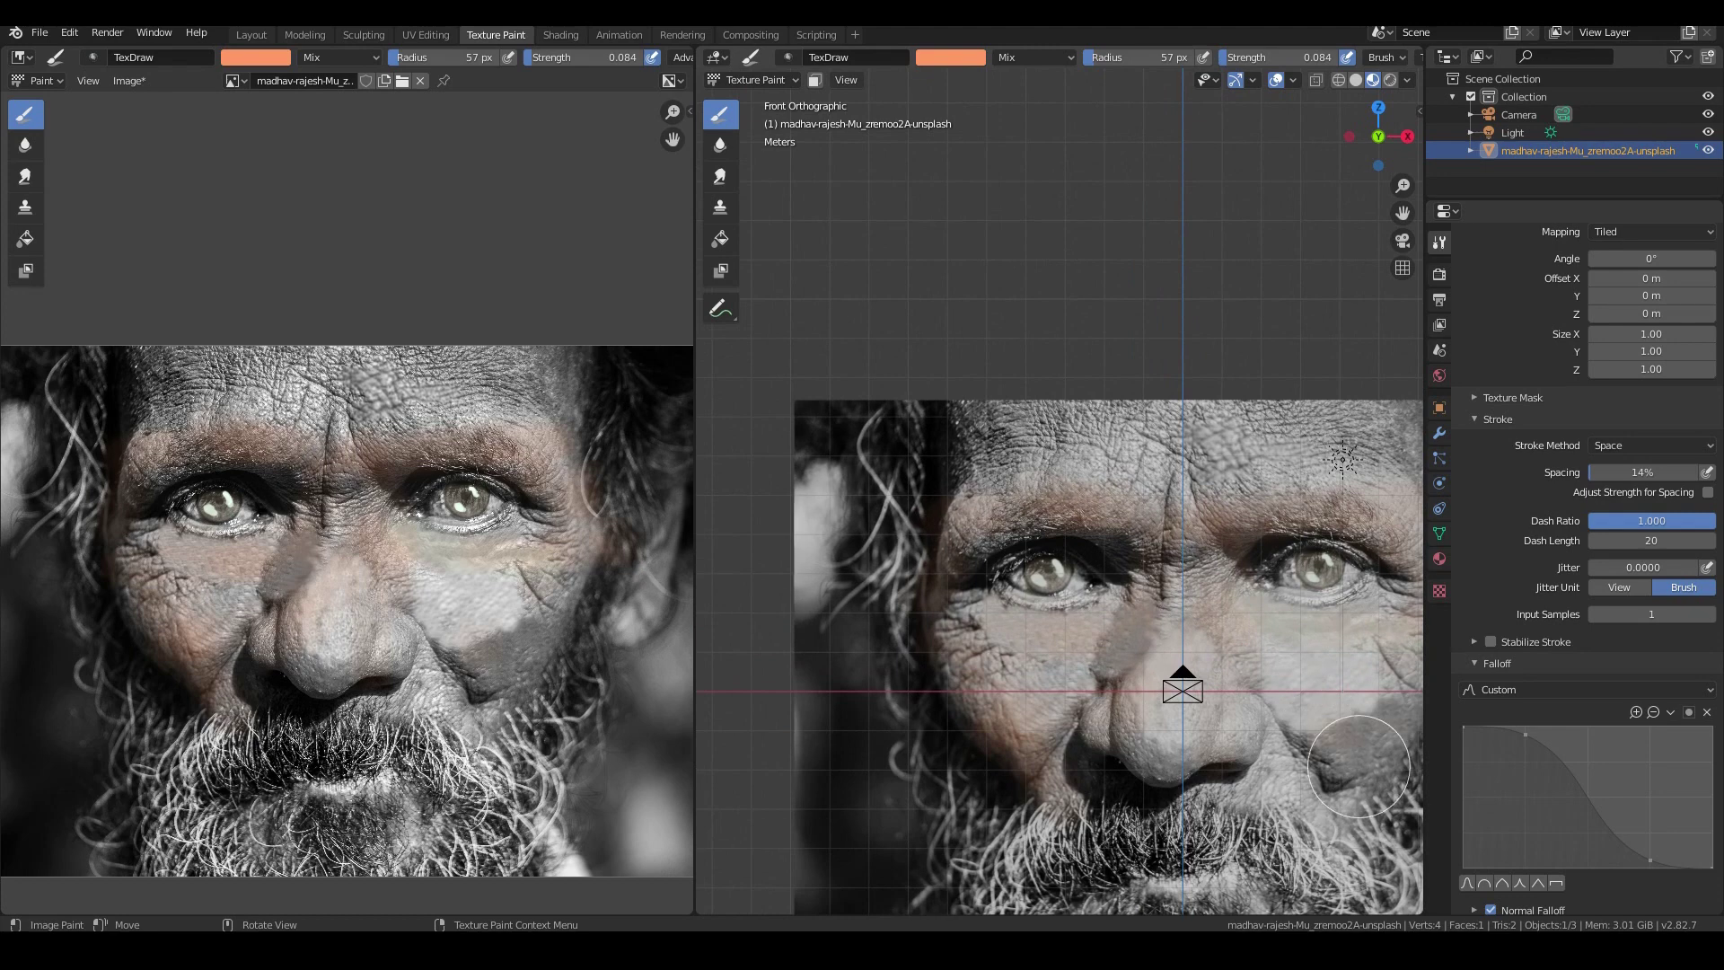
scroll(1366, 693, "down", 2)
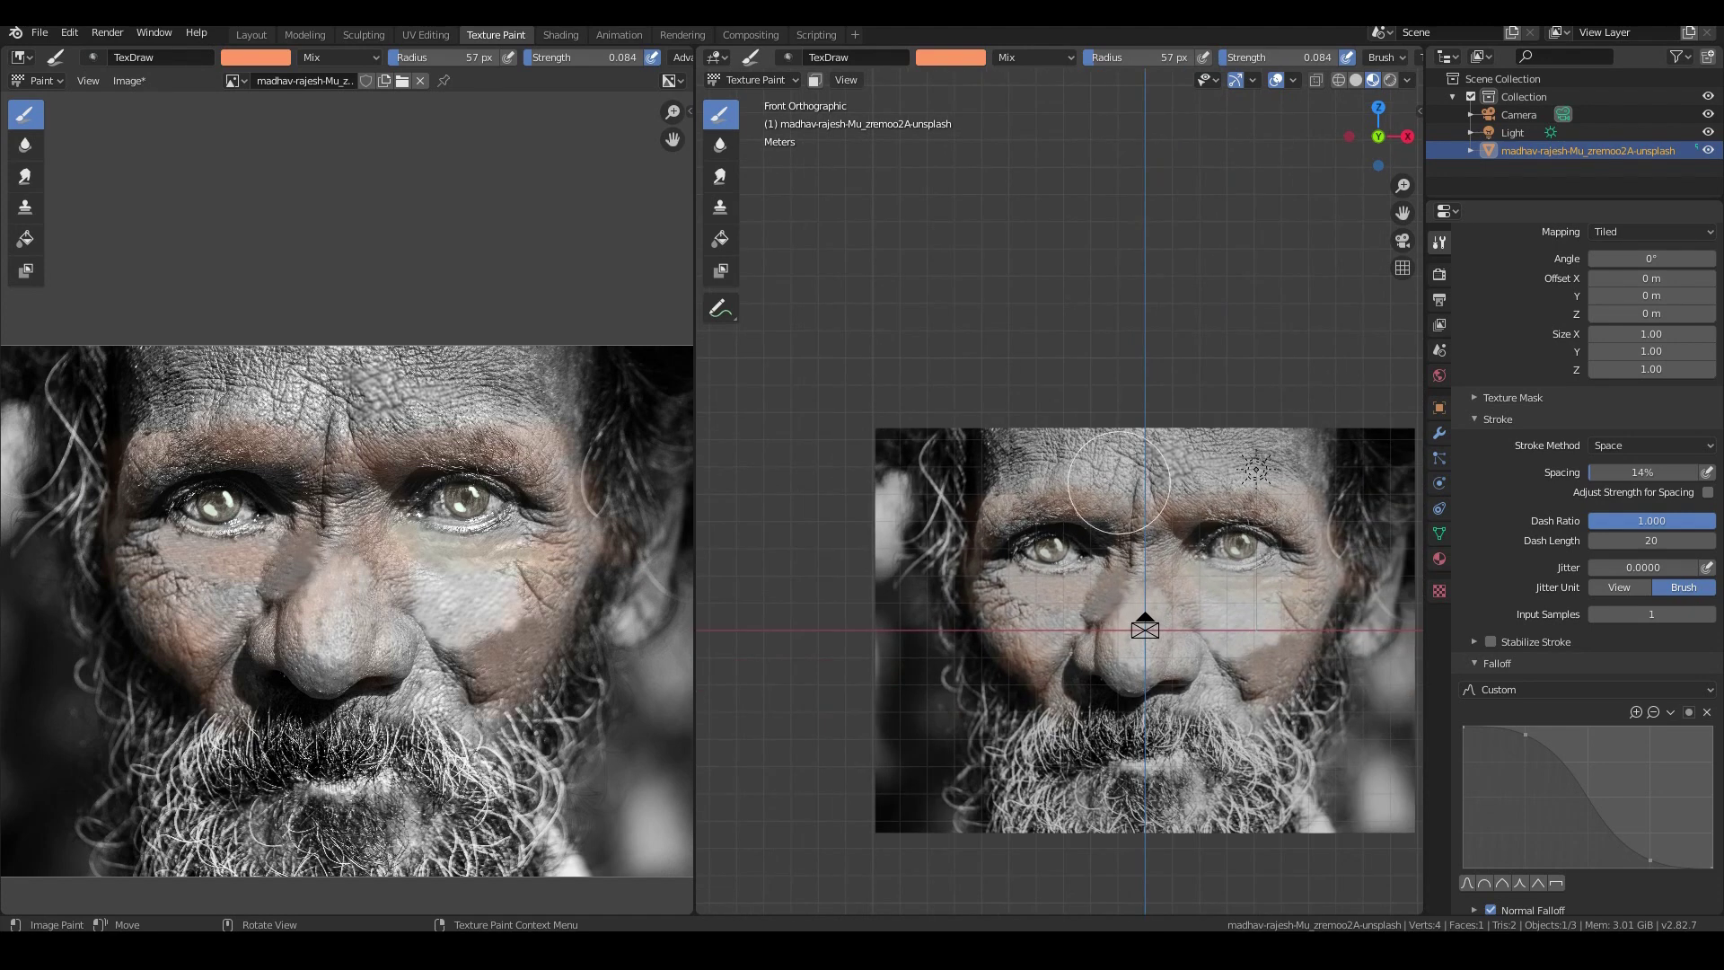
- Render the painted portrait, inspect the result up close and return to the main Blender window
key("F12")
scroll(862, 488, "up", 1)
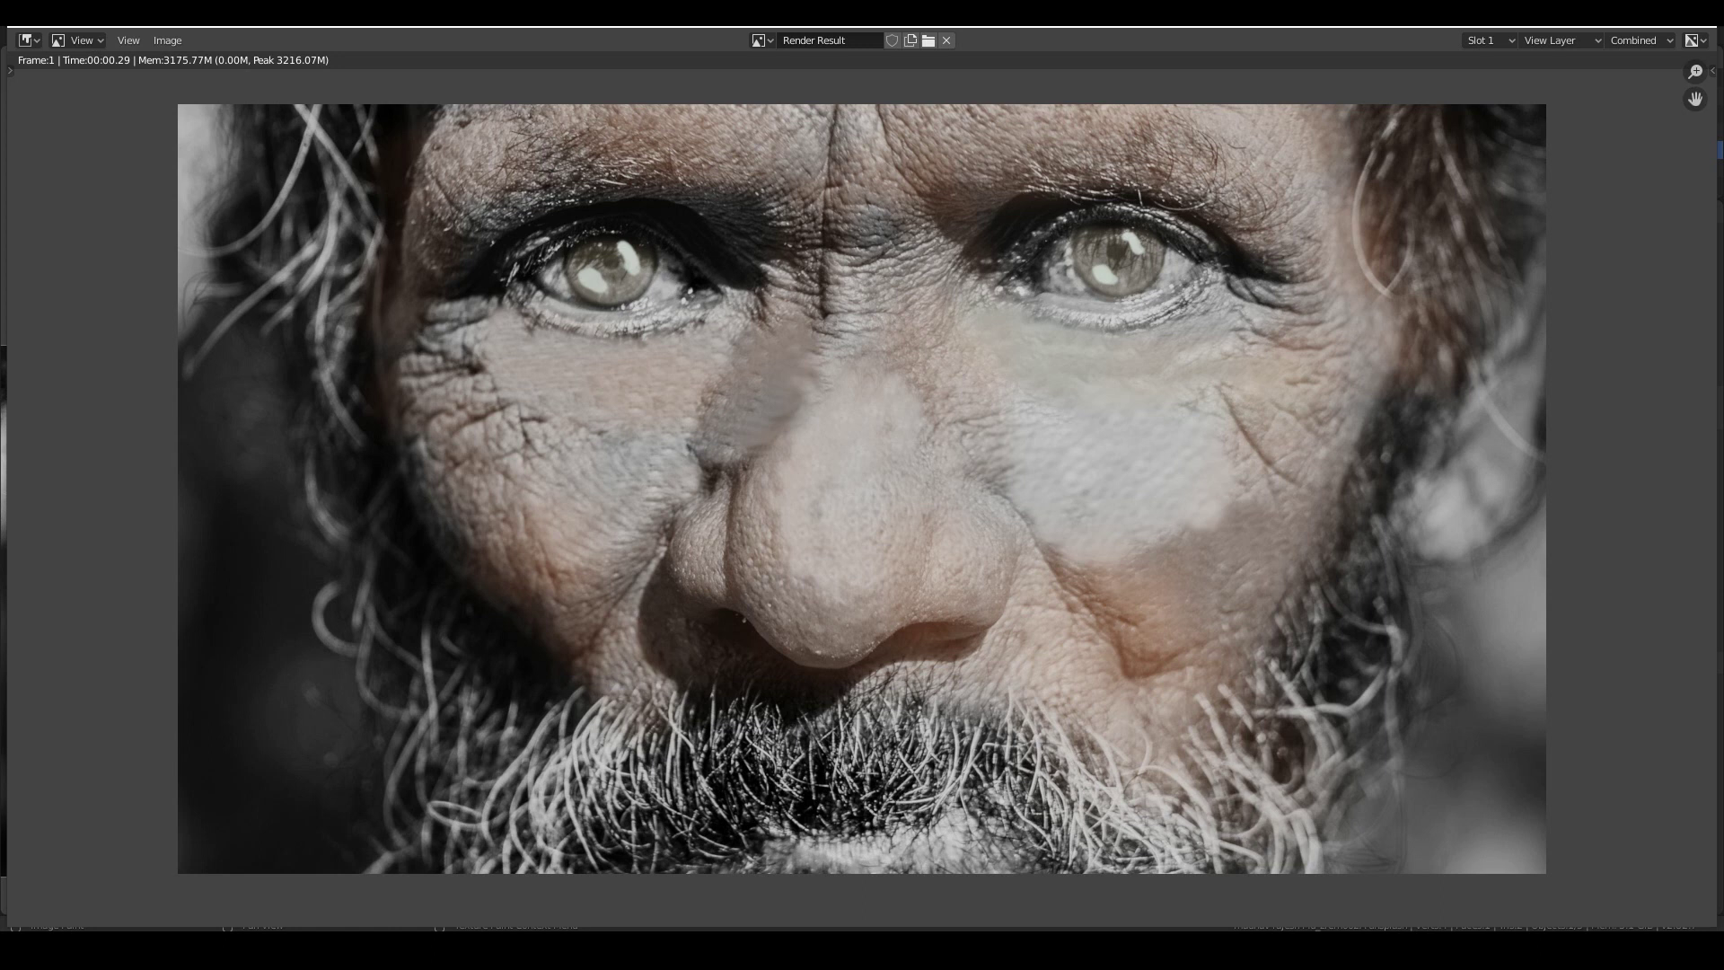
mouse_move(814, 952)
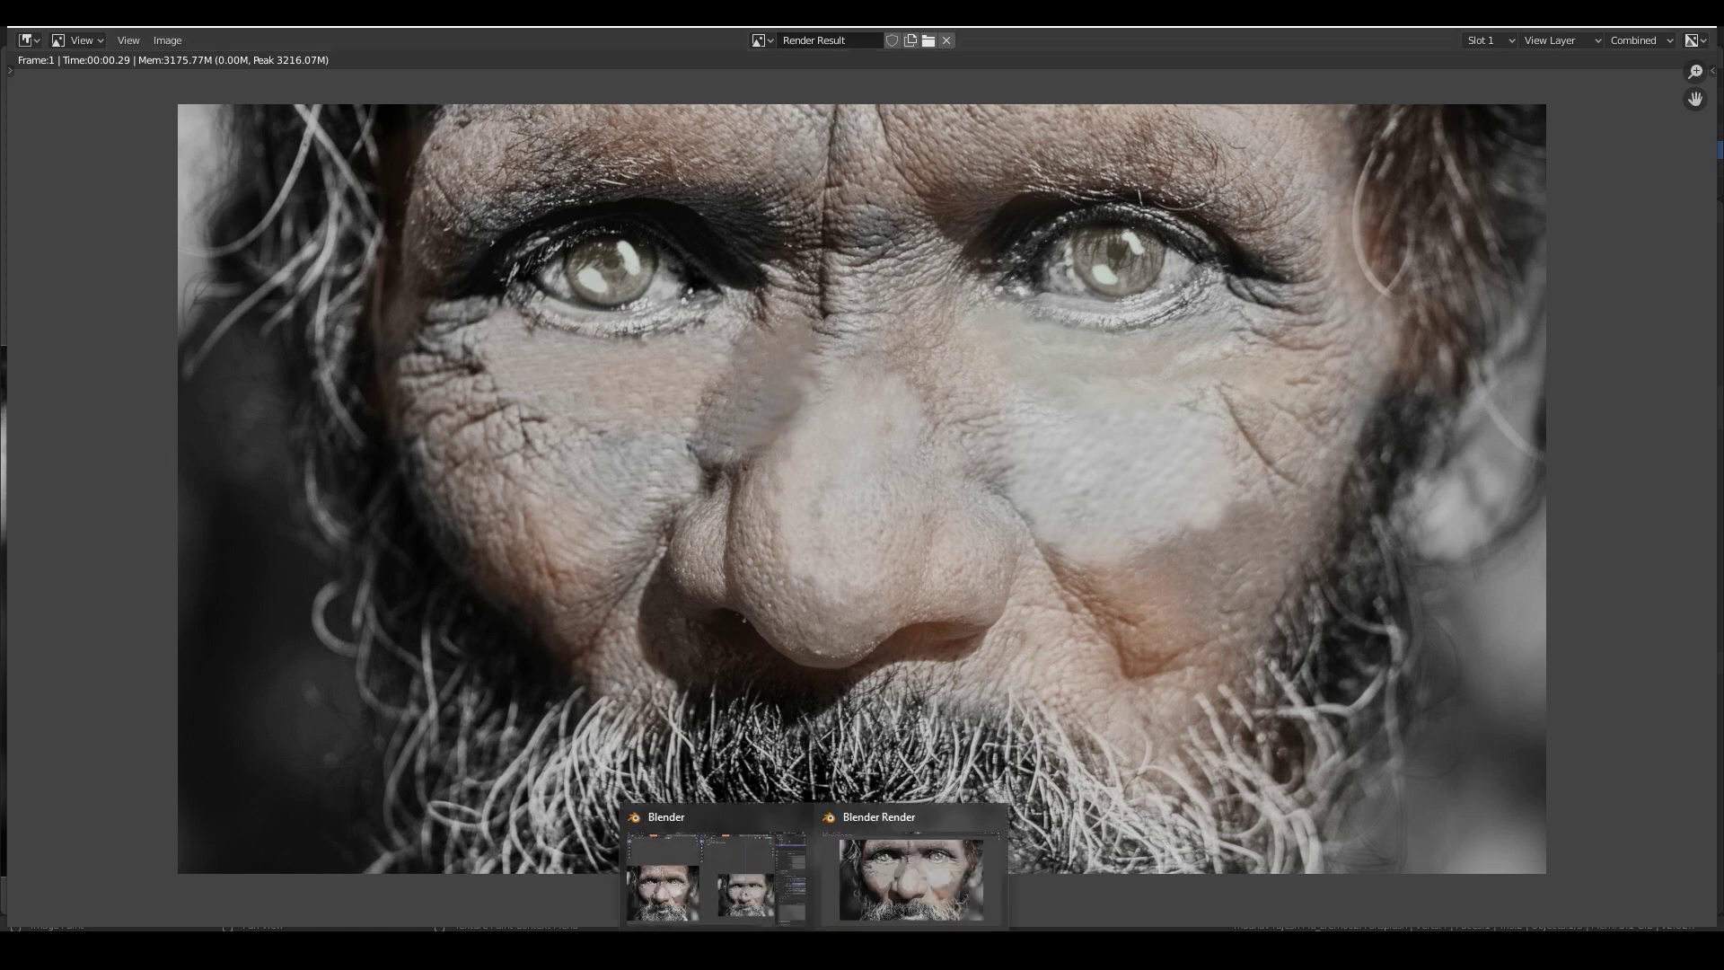
left_click(716, 875)
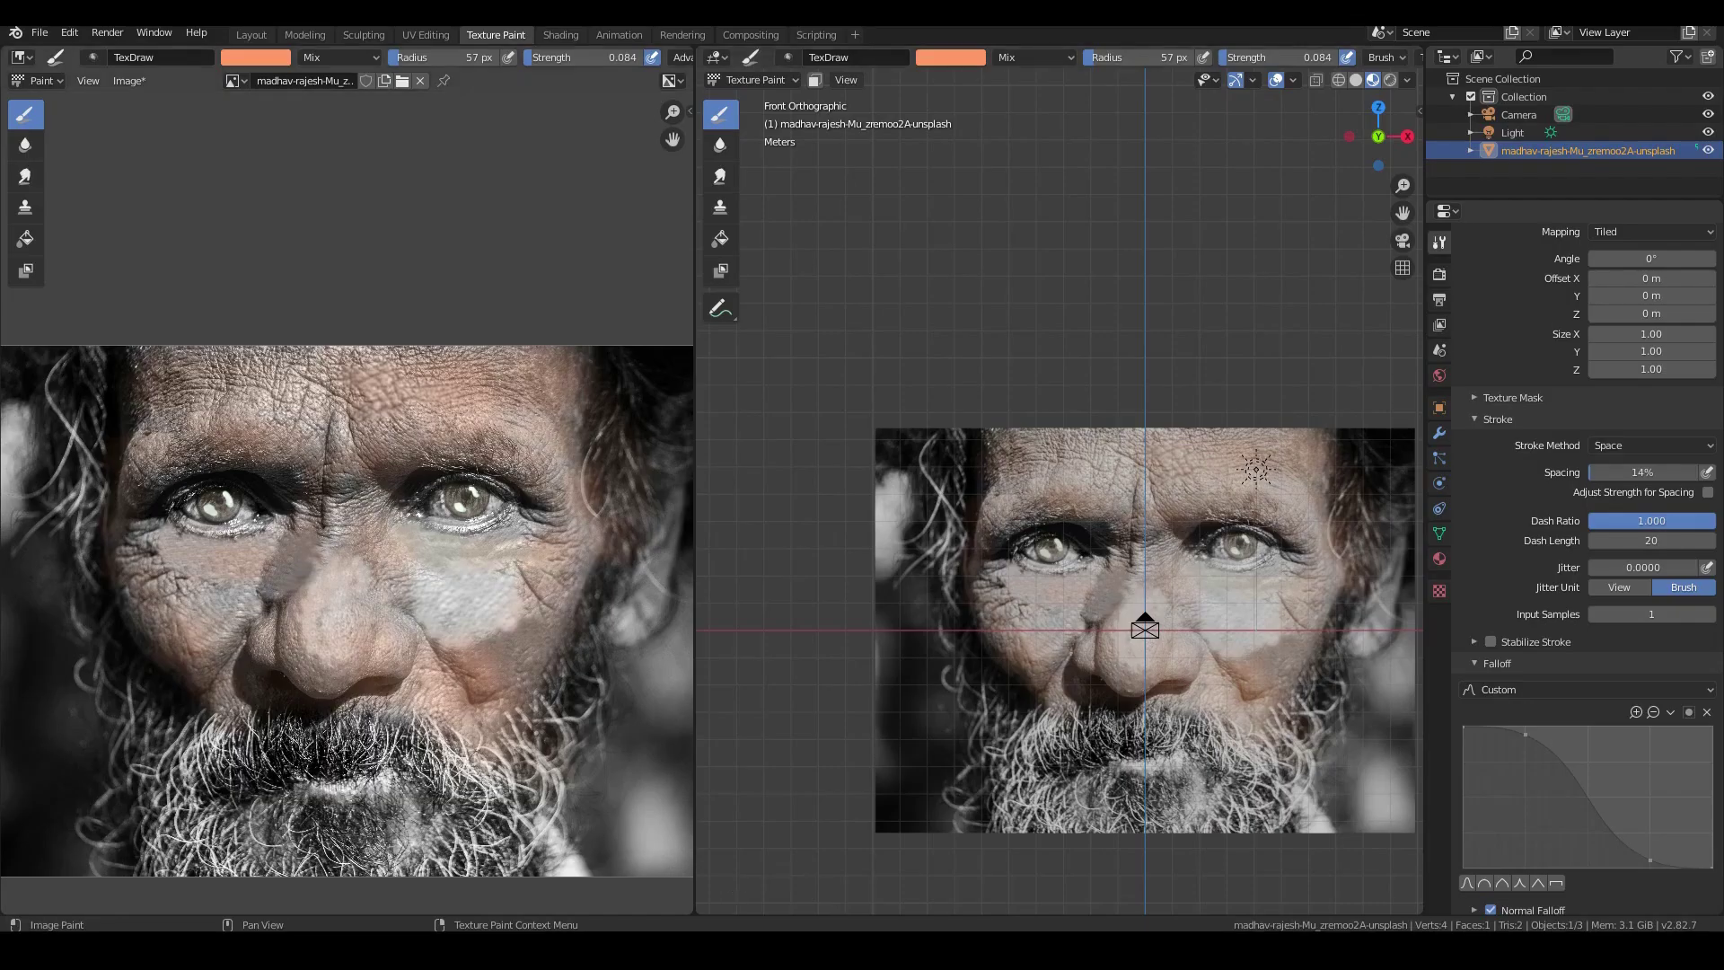
- Enable compositing nodes for the scene and spread the Render Layers and Composite nodes apart
left_click(750, 34)
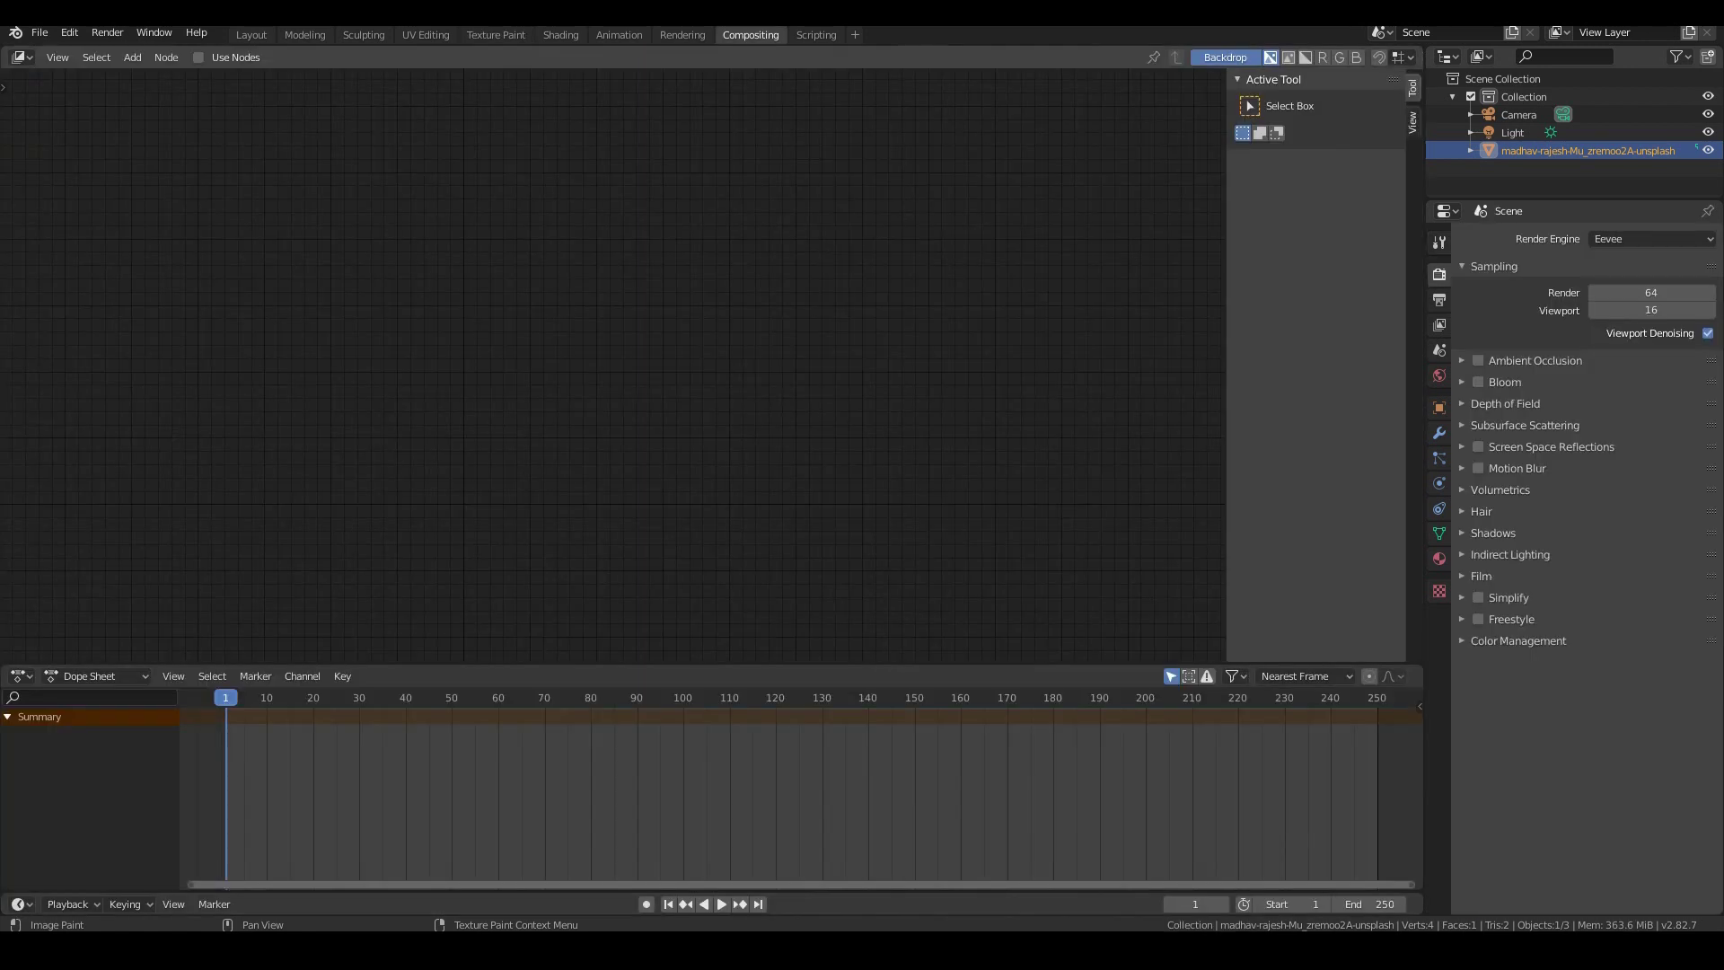
left_click(199, 58)
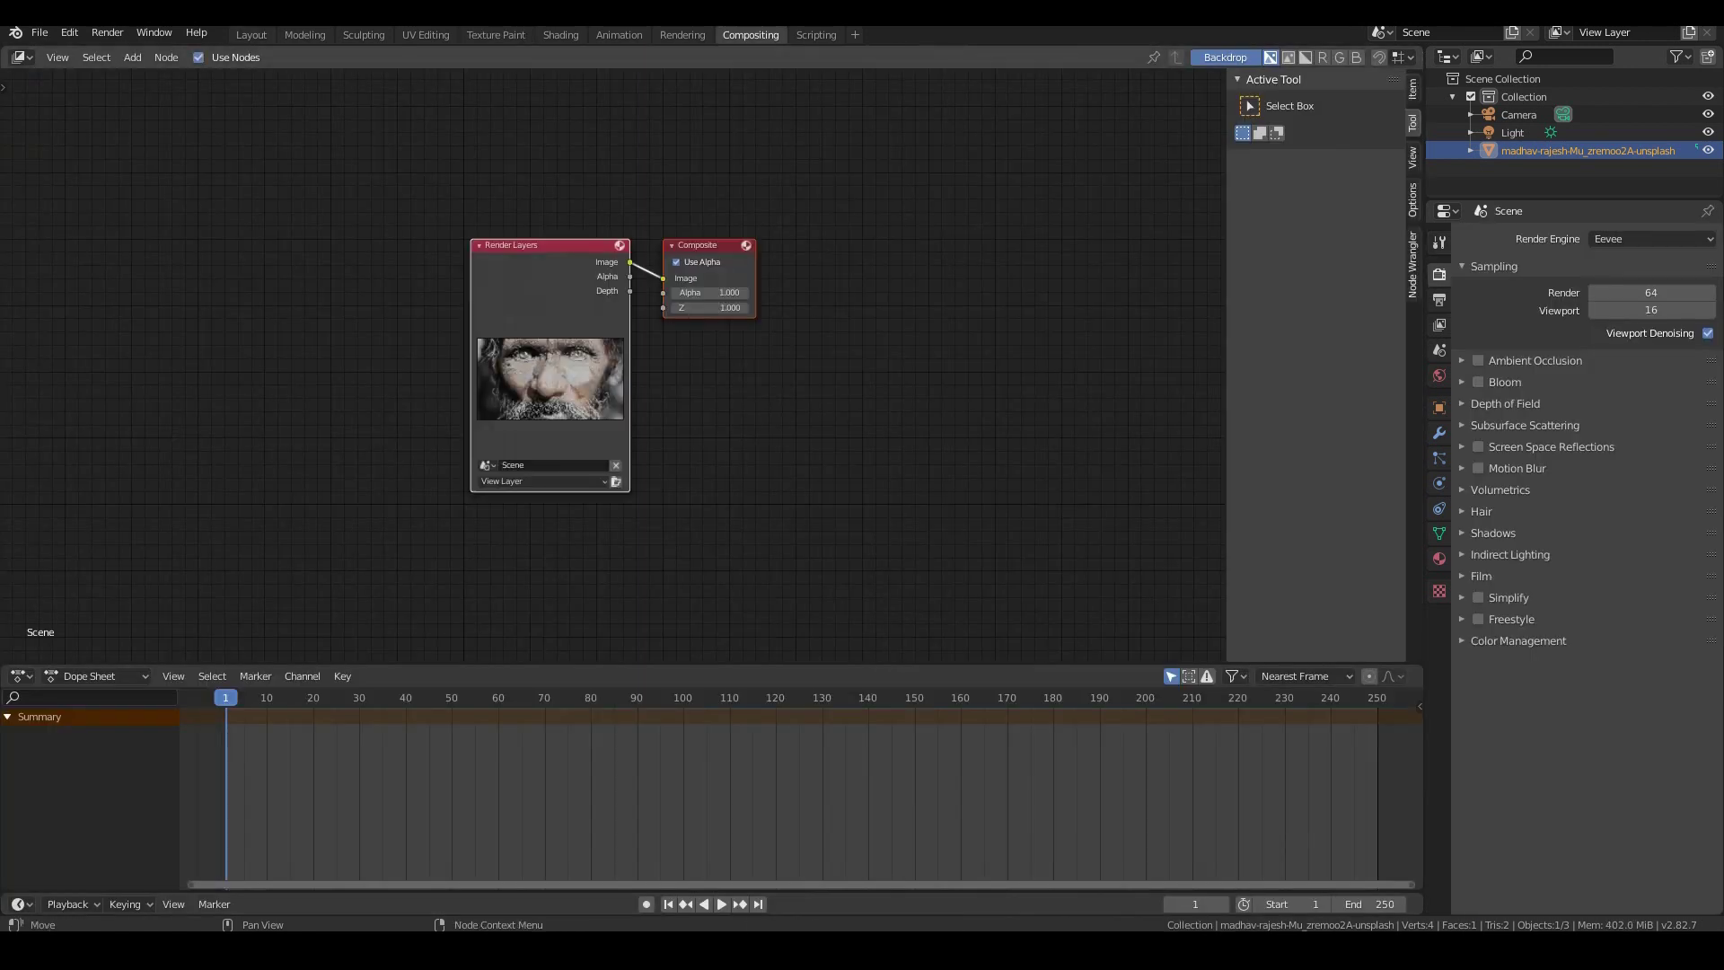
left_click_drag(706, 245, 1069, 245)
left_click_drag(538, 245, 408, 237)
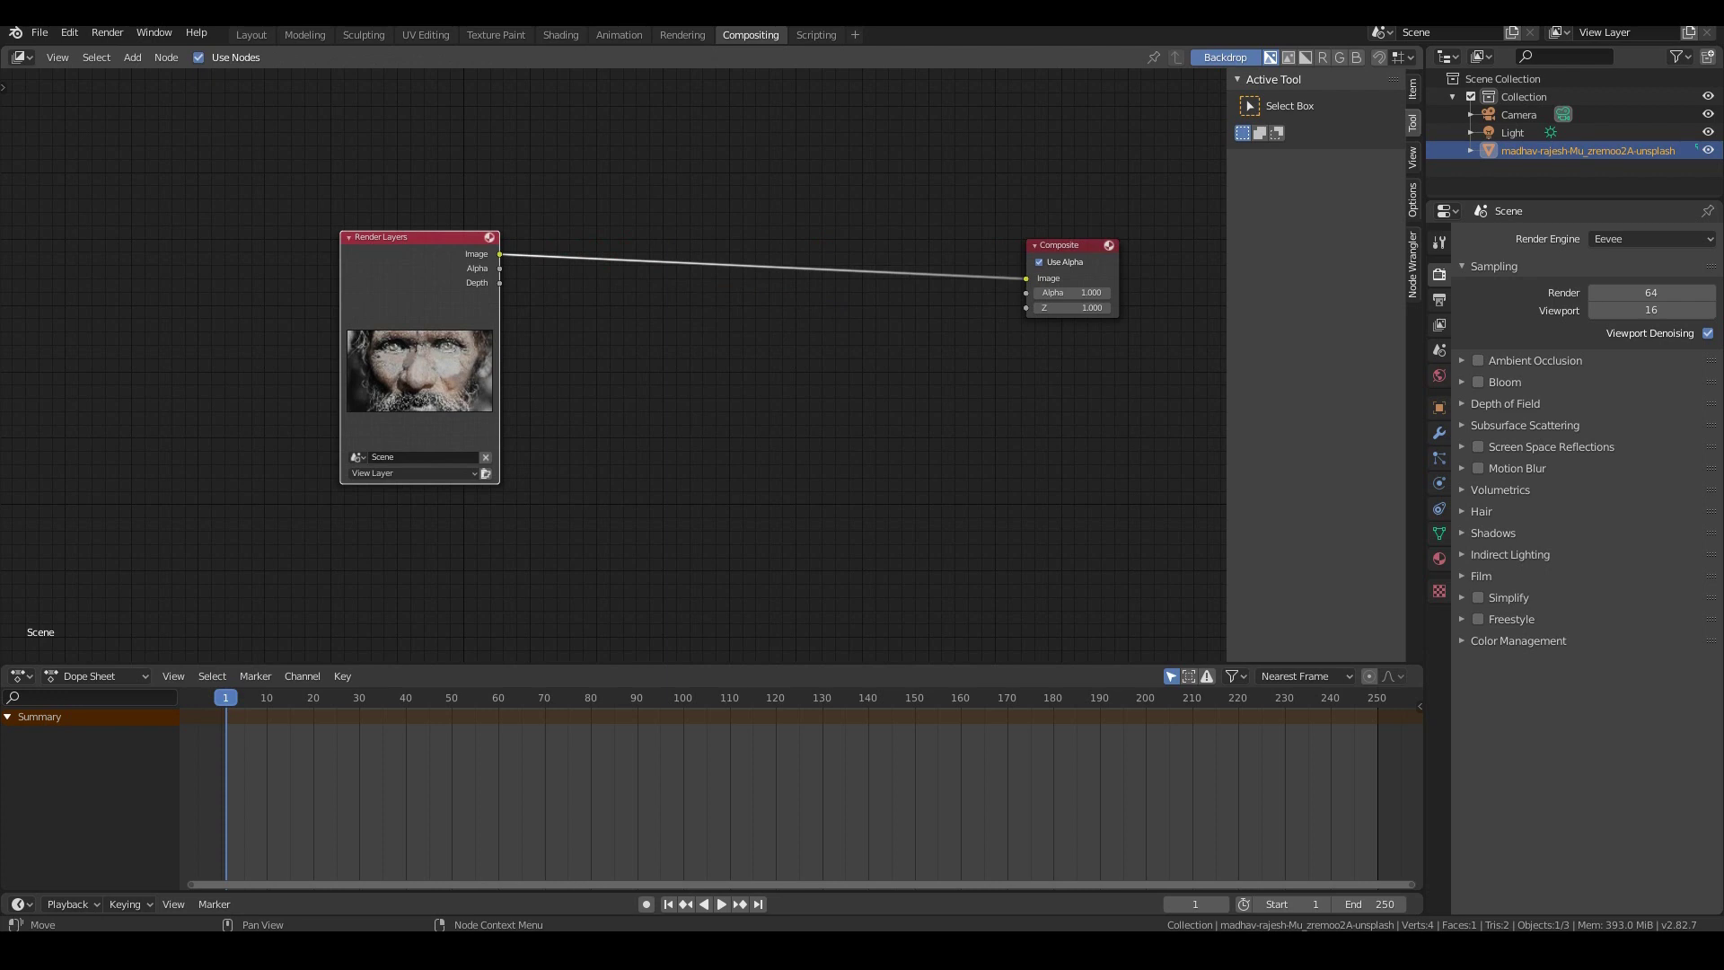
- Insert a Color Balance node on the link between Render Layers and Composite
key("shift+a")
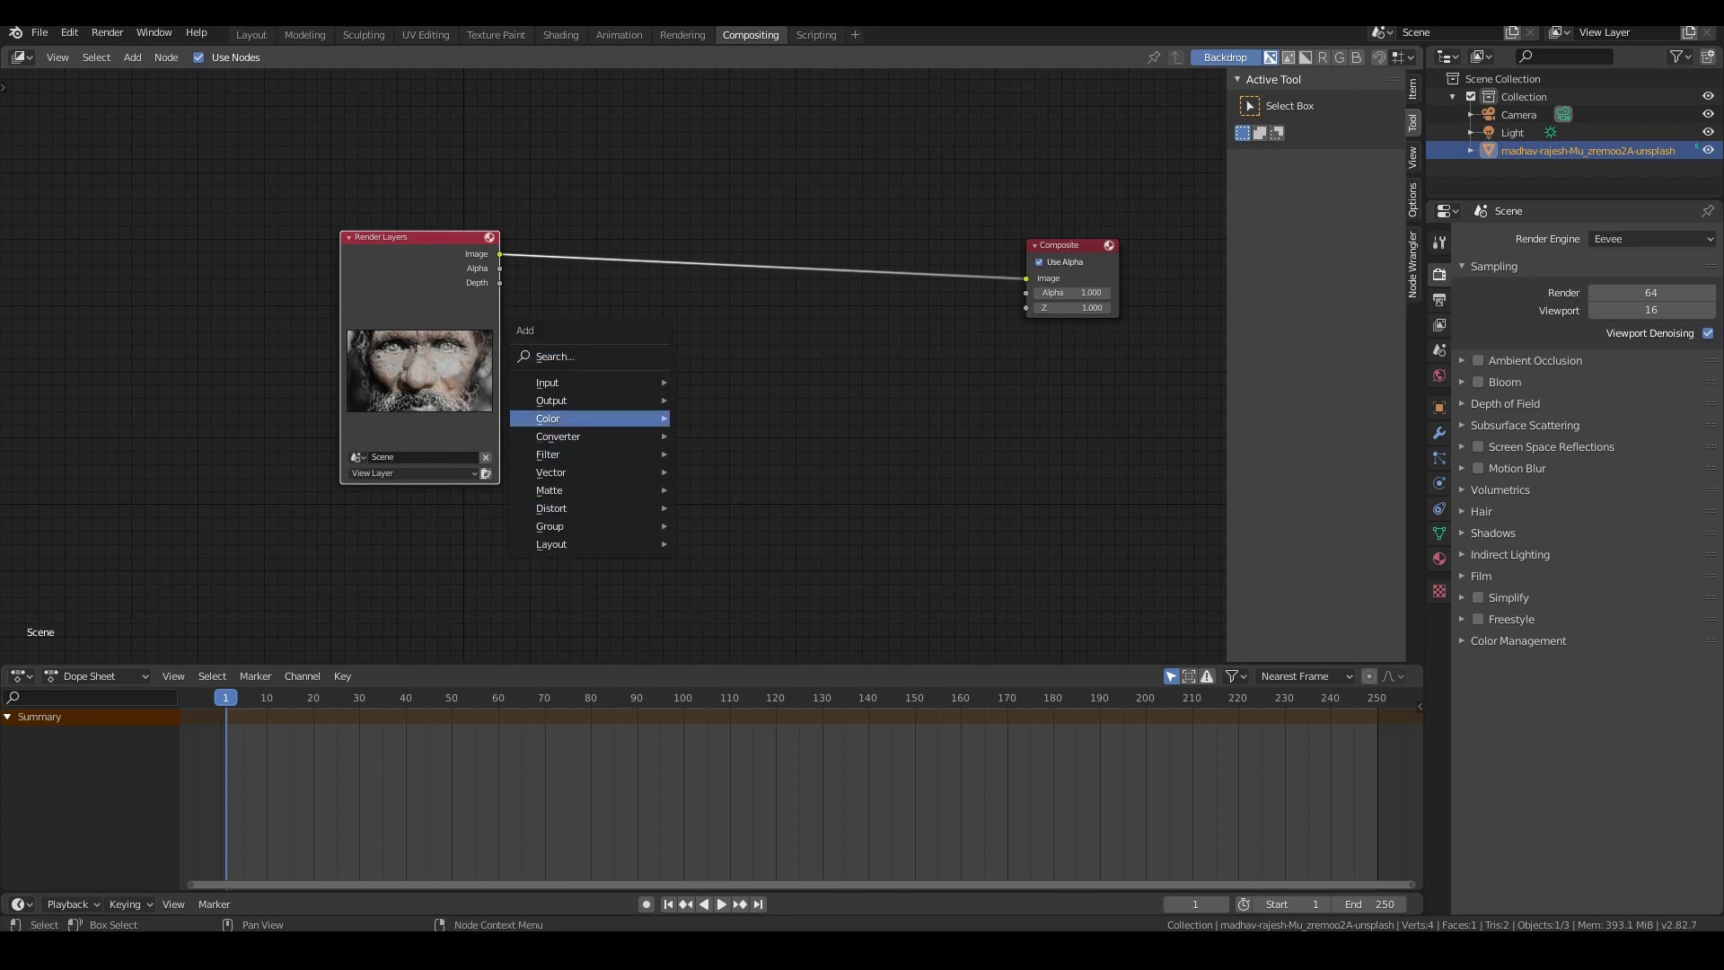
mouse_move(619, 419)
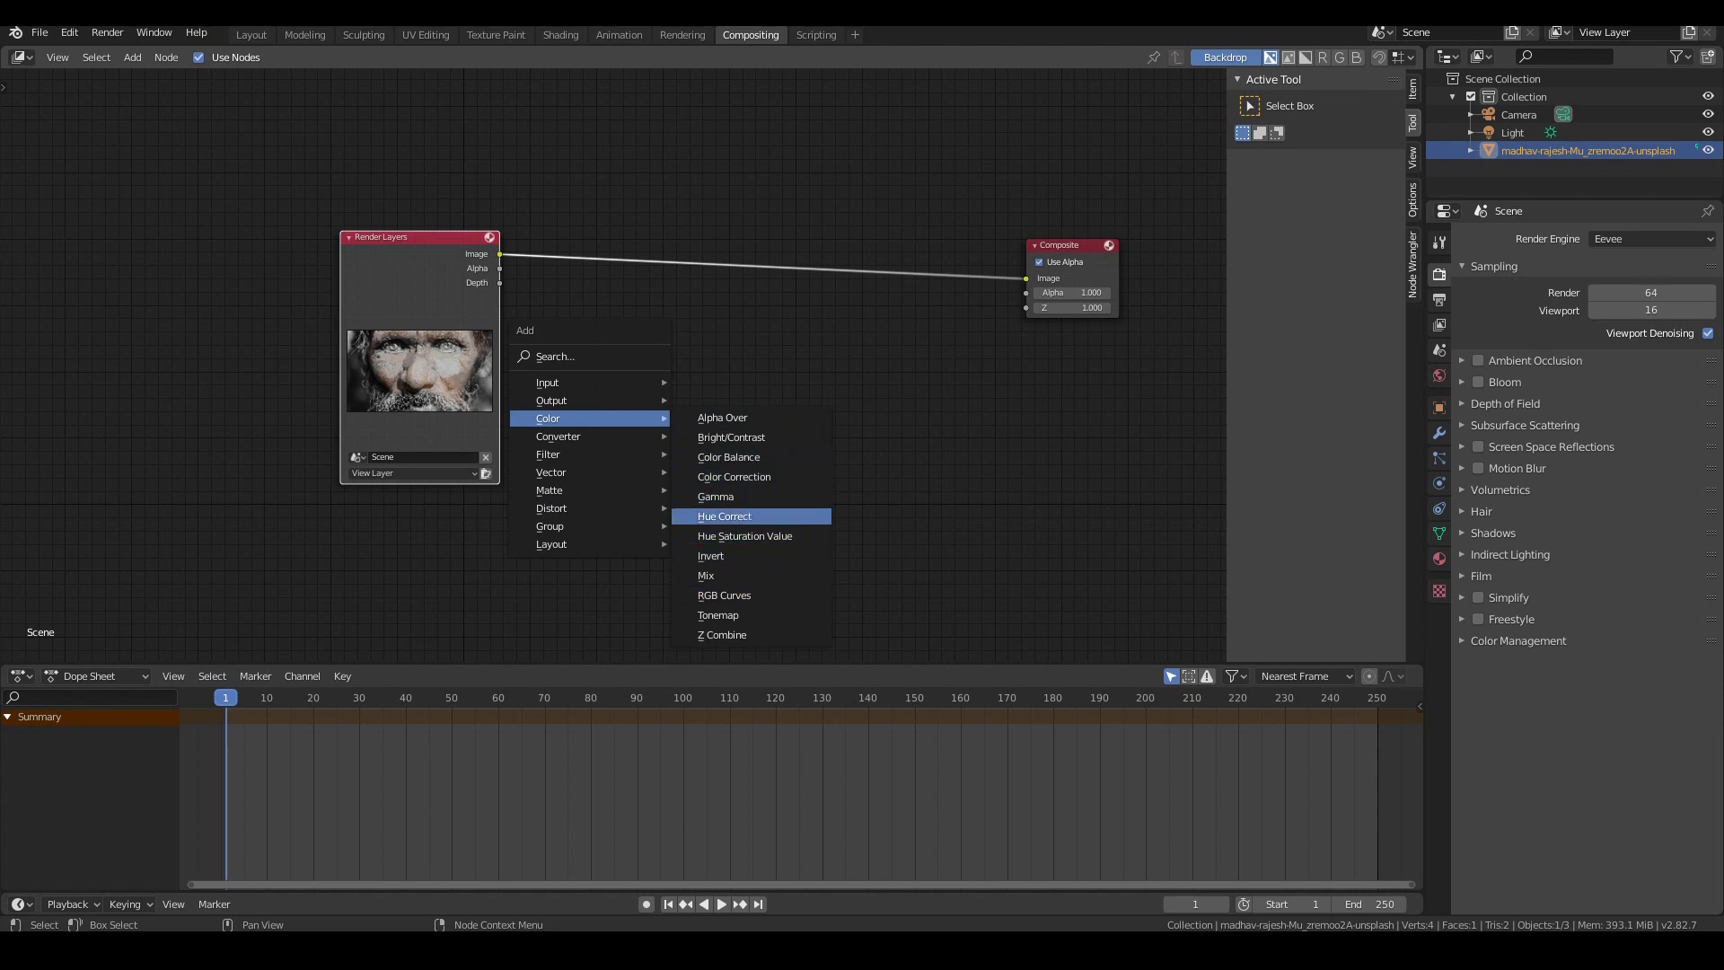
left_click(728, 457)
left_click(709, 314)
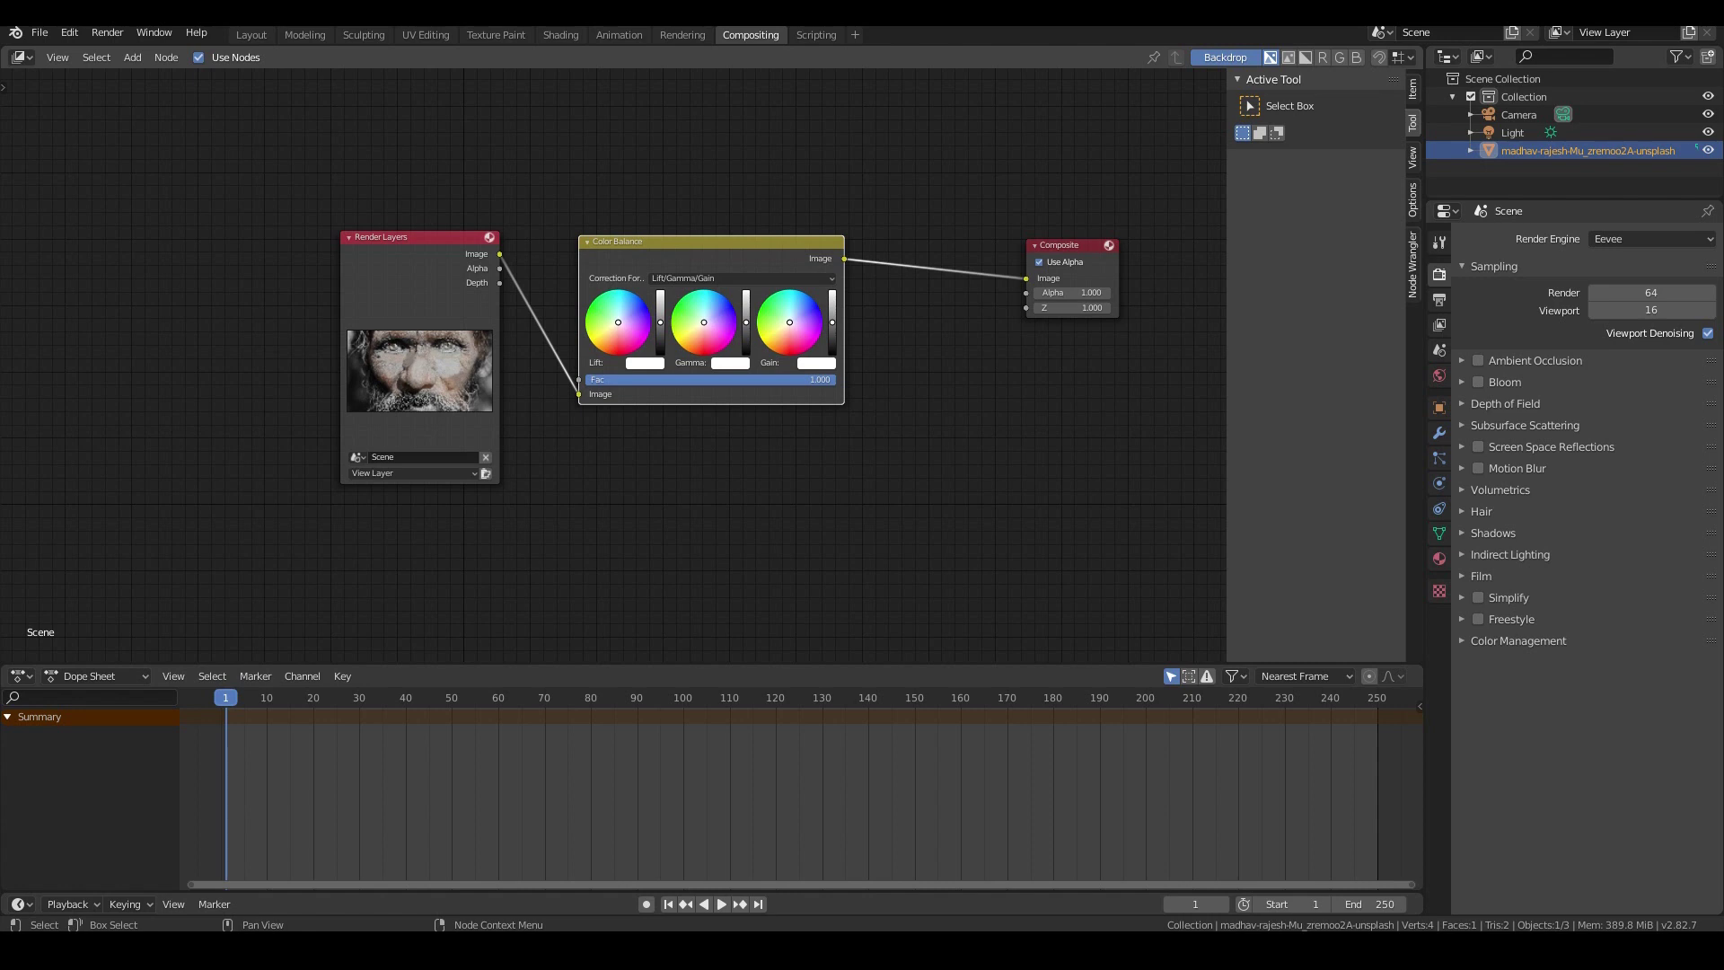
- Add a Viewer output node below the Composite node
key("shift+a")
mouse_move(898, 375)
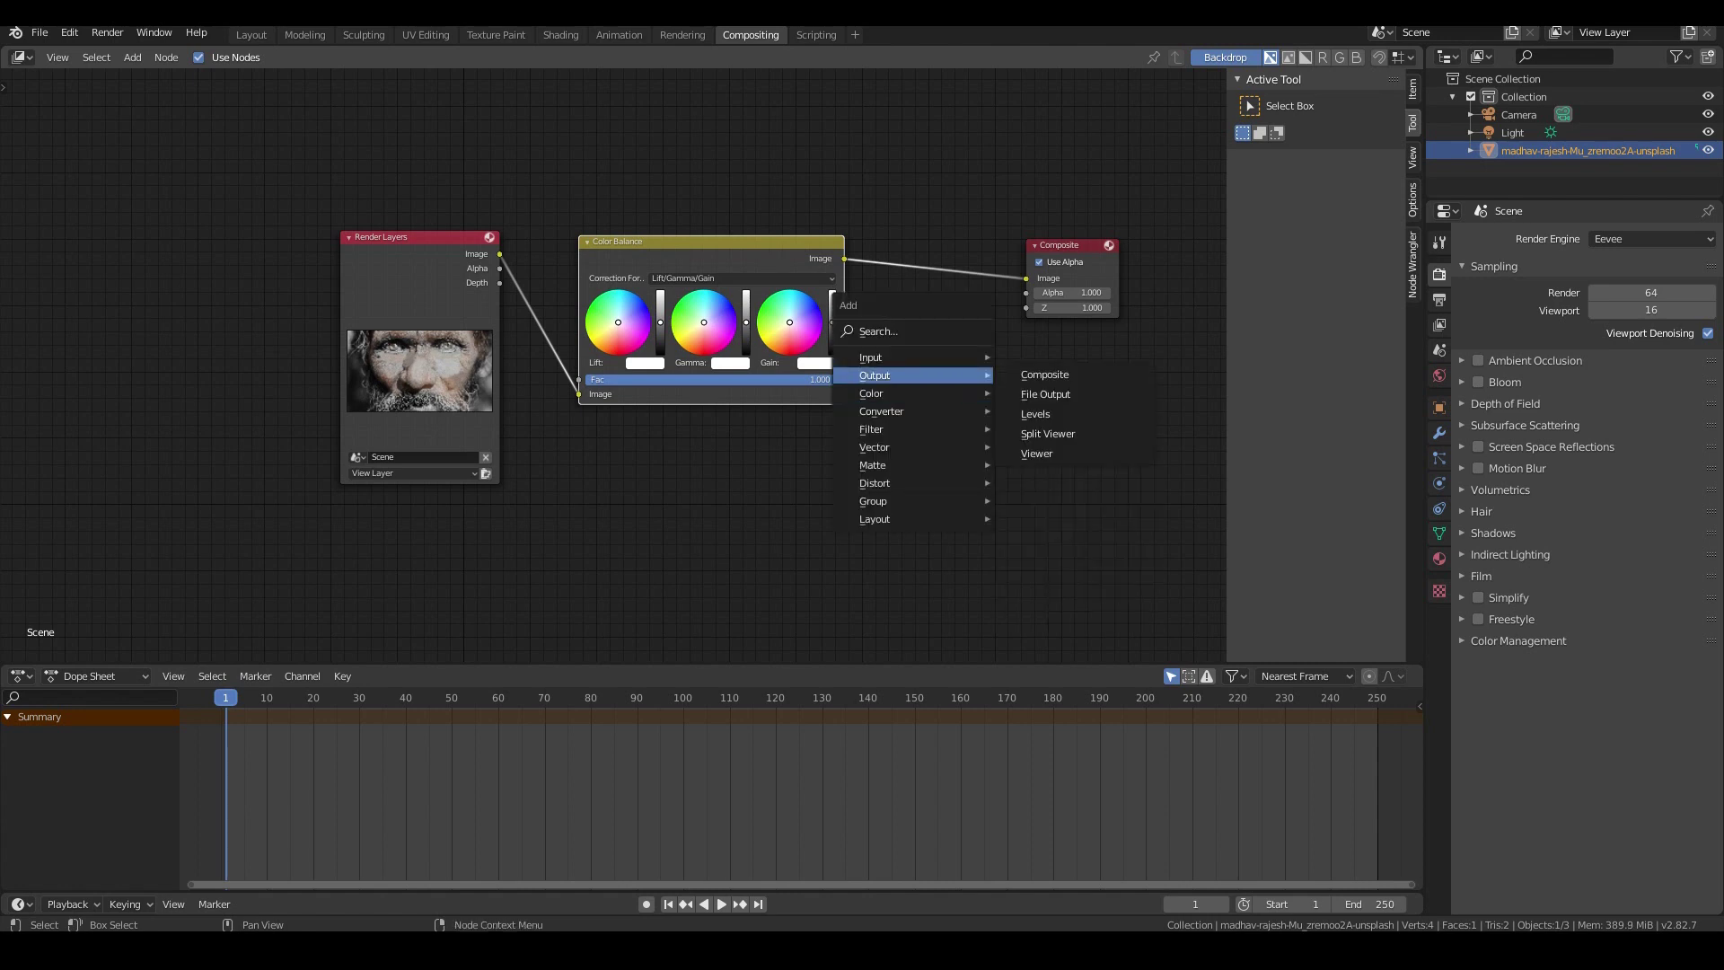
left_click(1039, 454)
left_click(1033, 347)
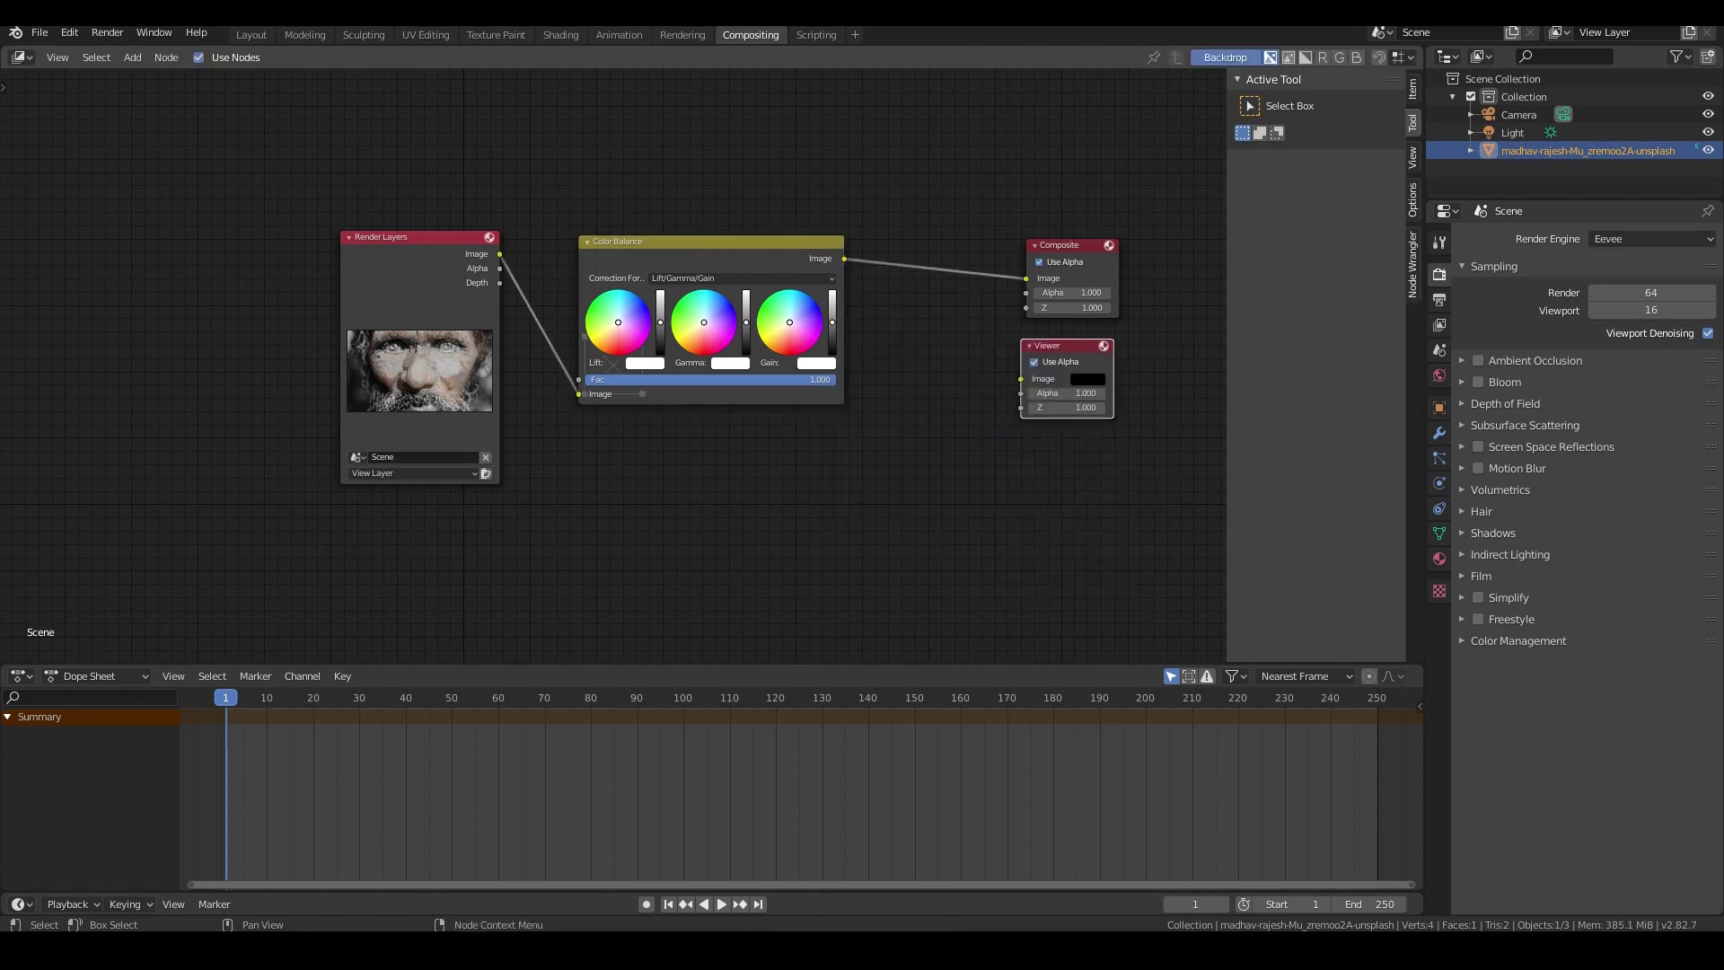
- Link the Color Balance image to the Viewer with a smaller backdrop, and space the Render Layers and Color Balance nodes further apart
left_click_drag(843, 259, 1021, 379)
key("v")
key("v")
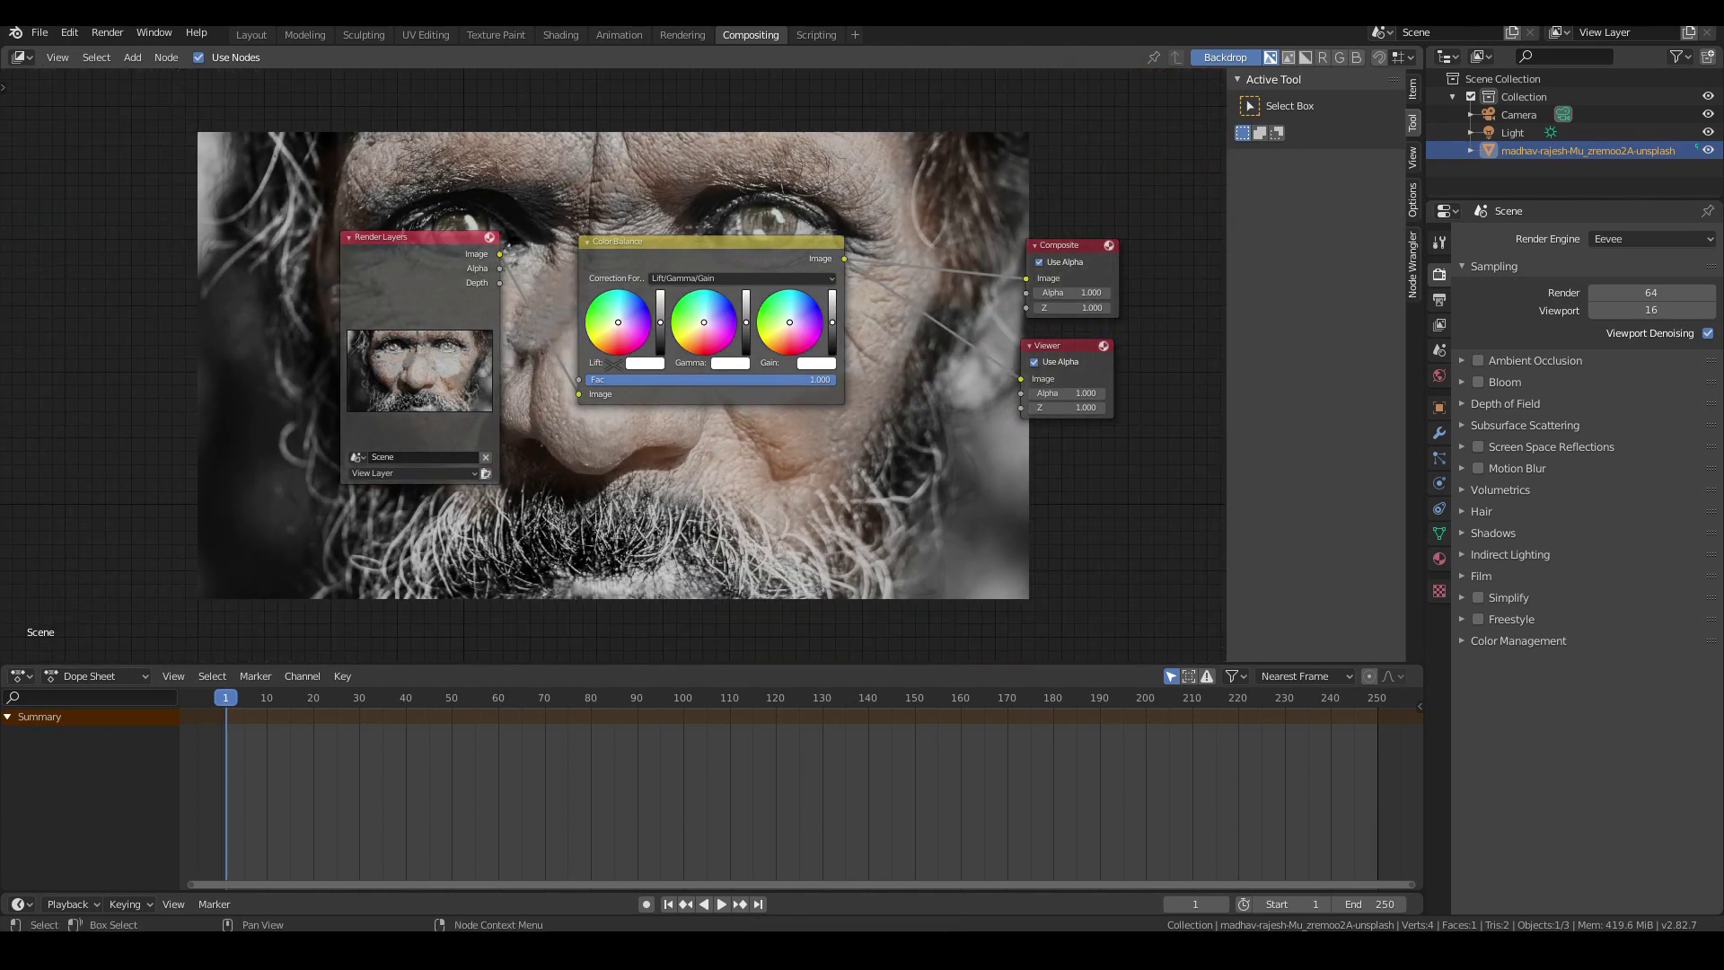
left_click_drag(710, 241, 784, 348)
left_click_drag(419, 237, 284, 315)
- Tint the Color Balance lift towards warm orange, the gamma slightly towards cyan-blue and the gain slightly towards a warm tone
scroll(641, 370, "up", 5)
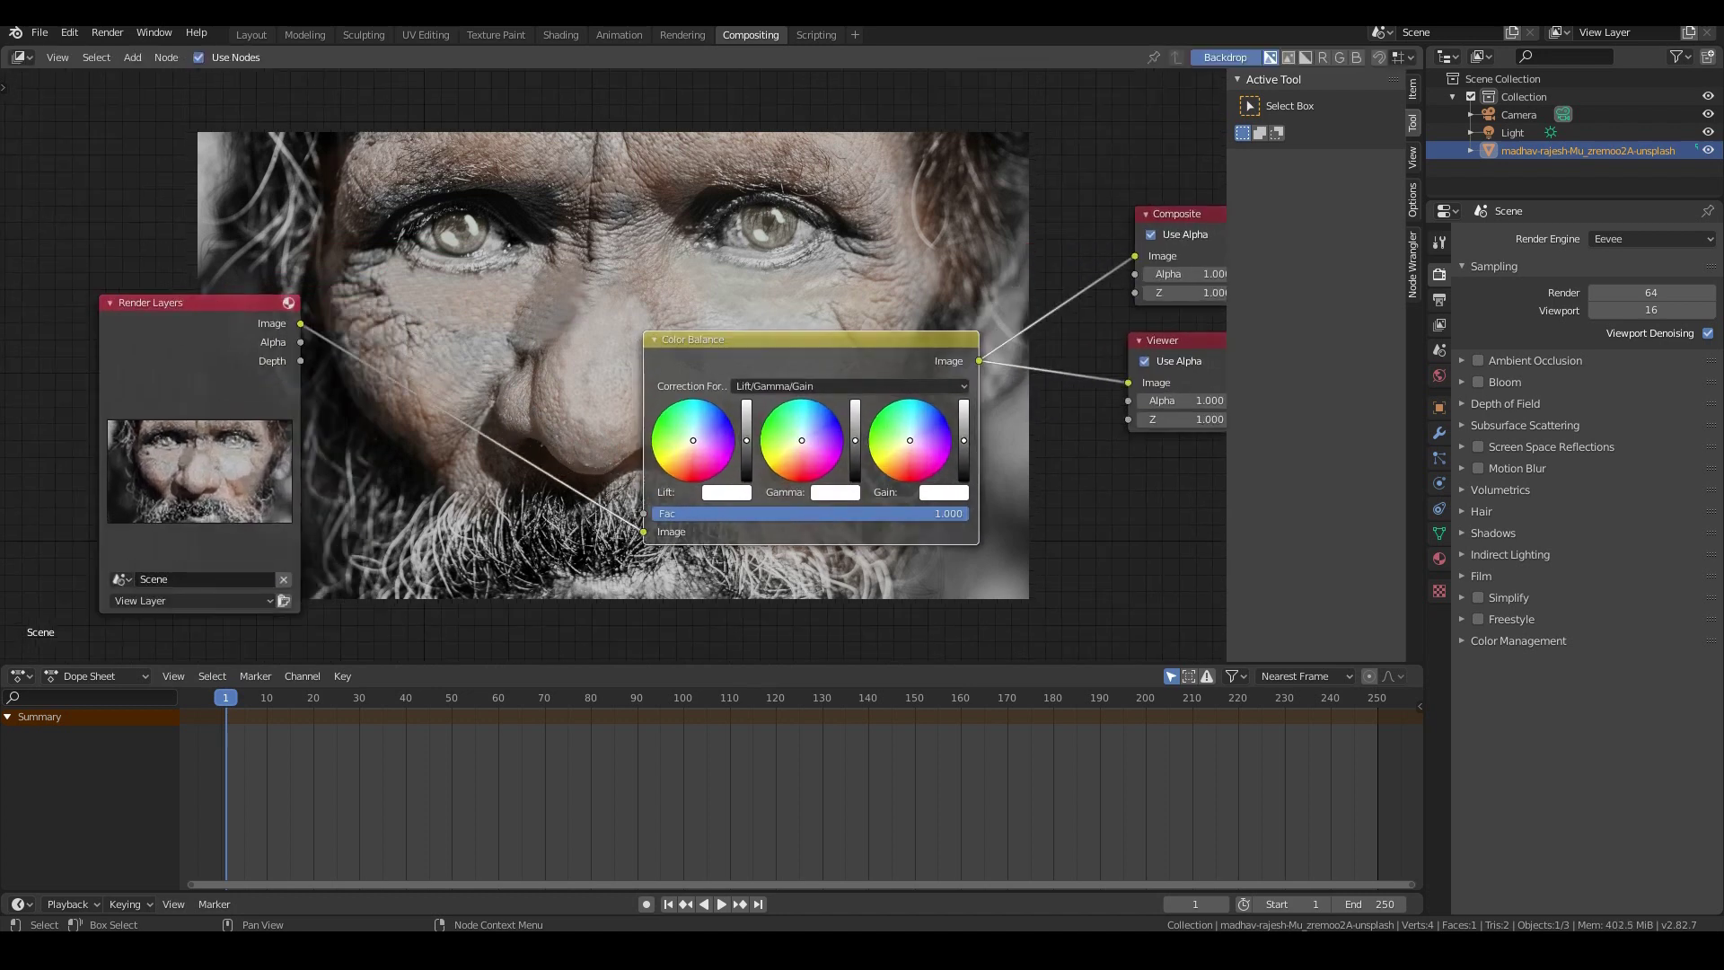
left_click_drag(752, 495, 745, 502)
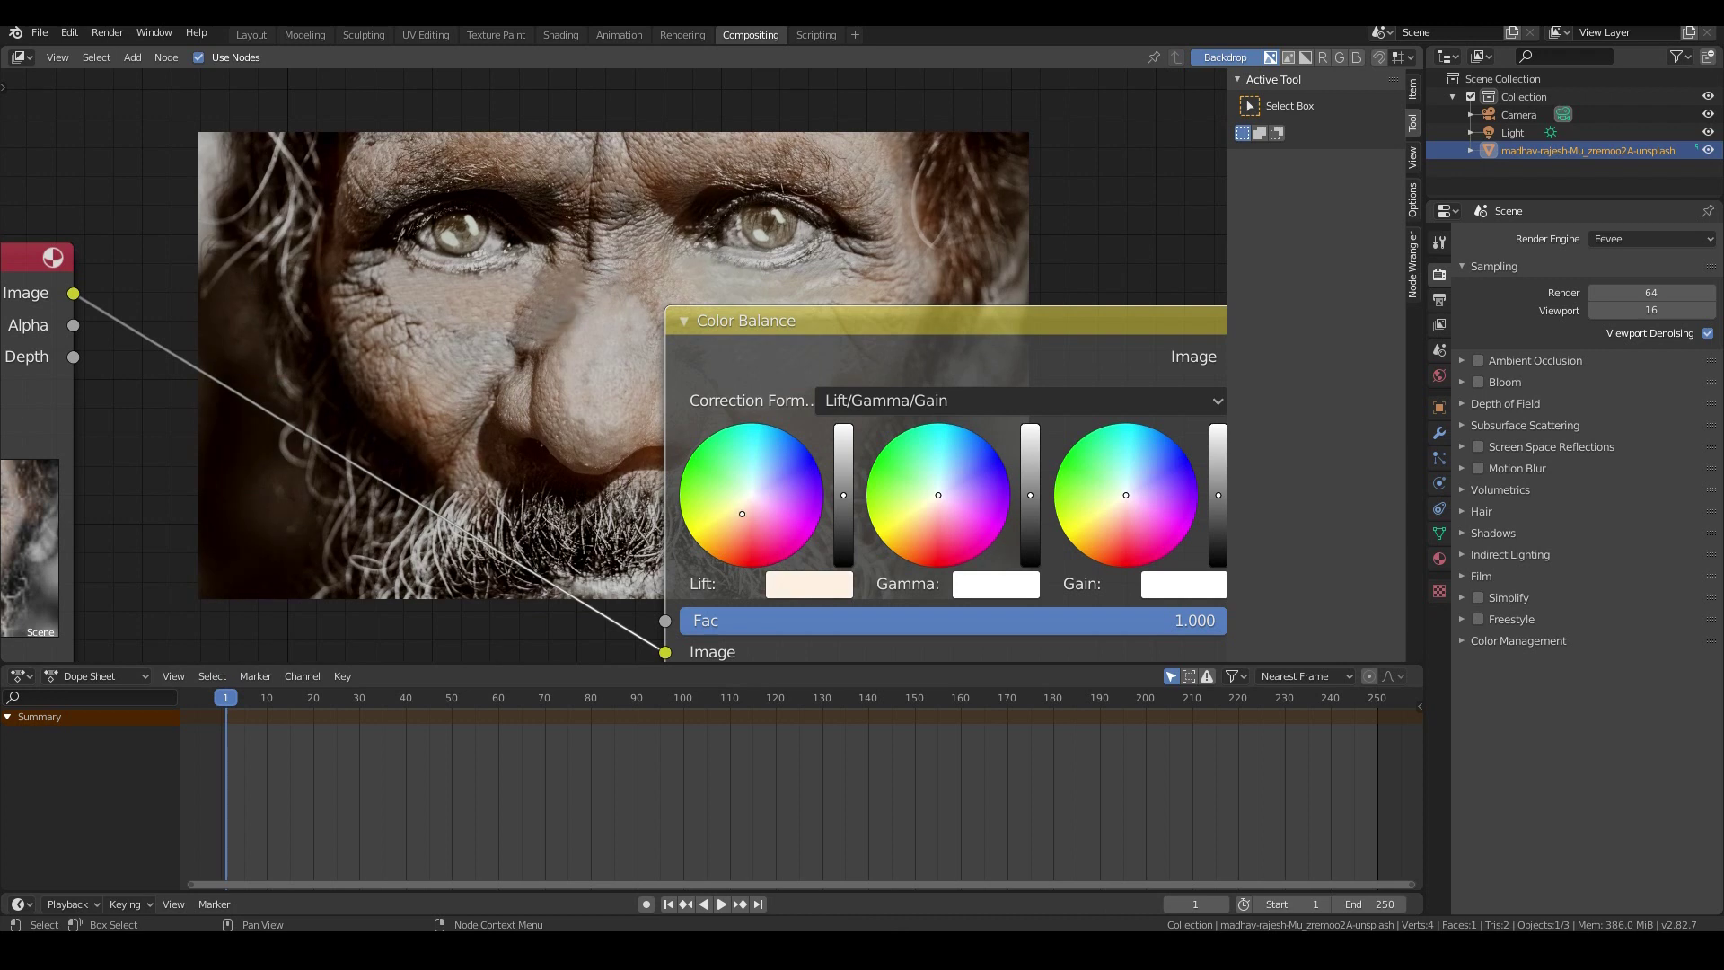
left_click_drag(939, 495, 951, 477)
scroll(950, 477, "down", 2)
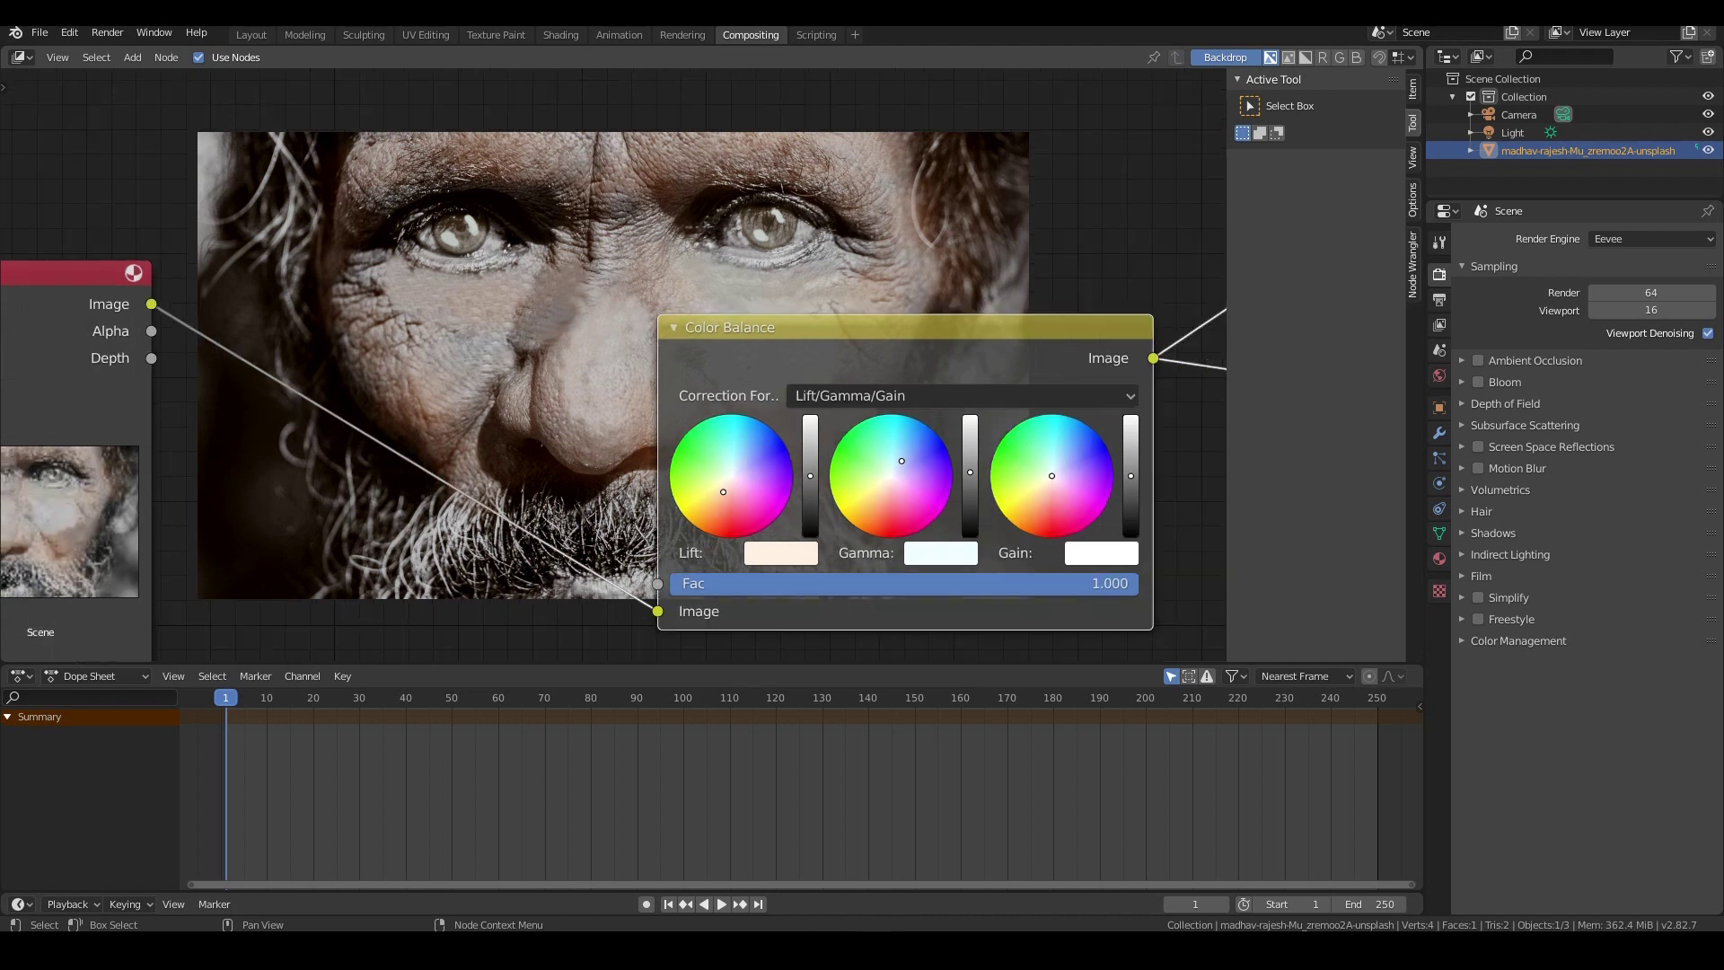
middle_click_drag(950, 477, 768, 478)
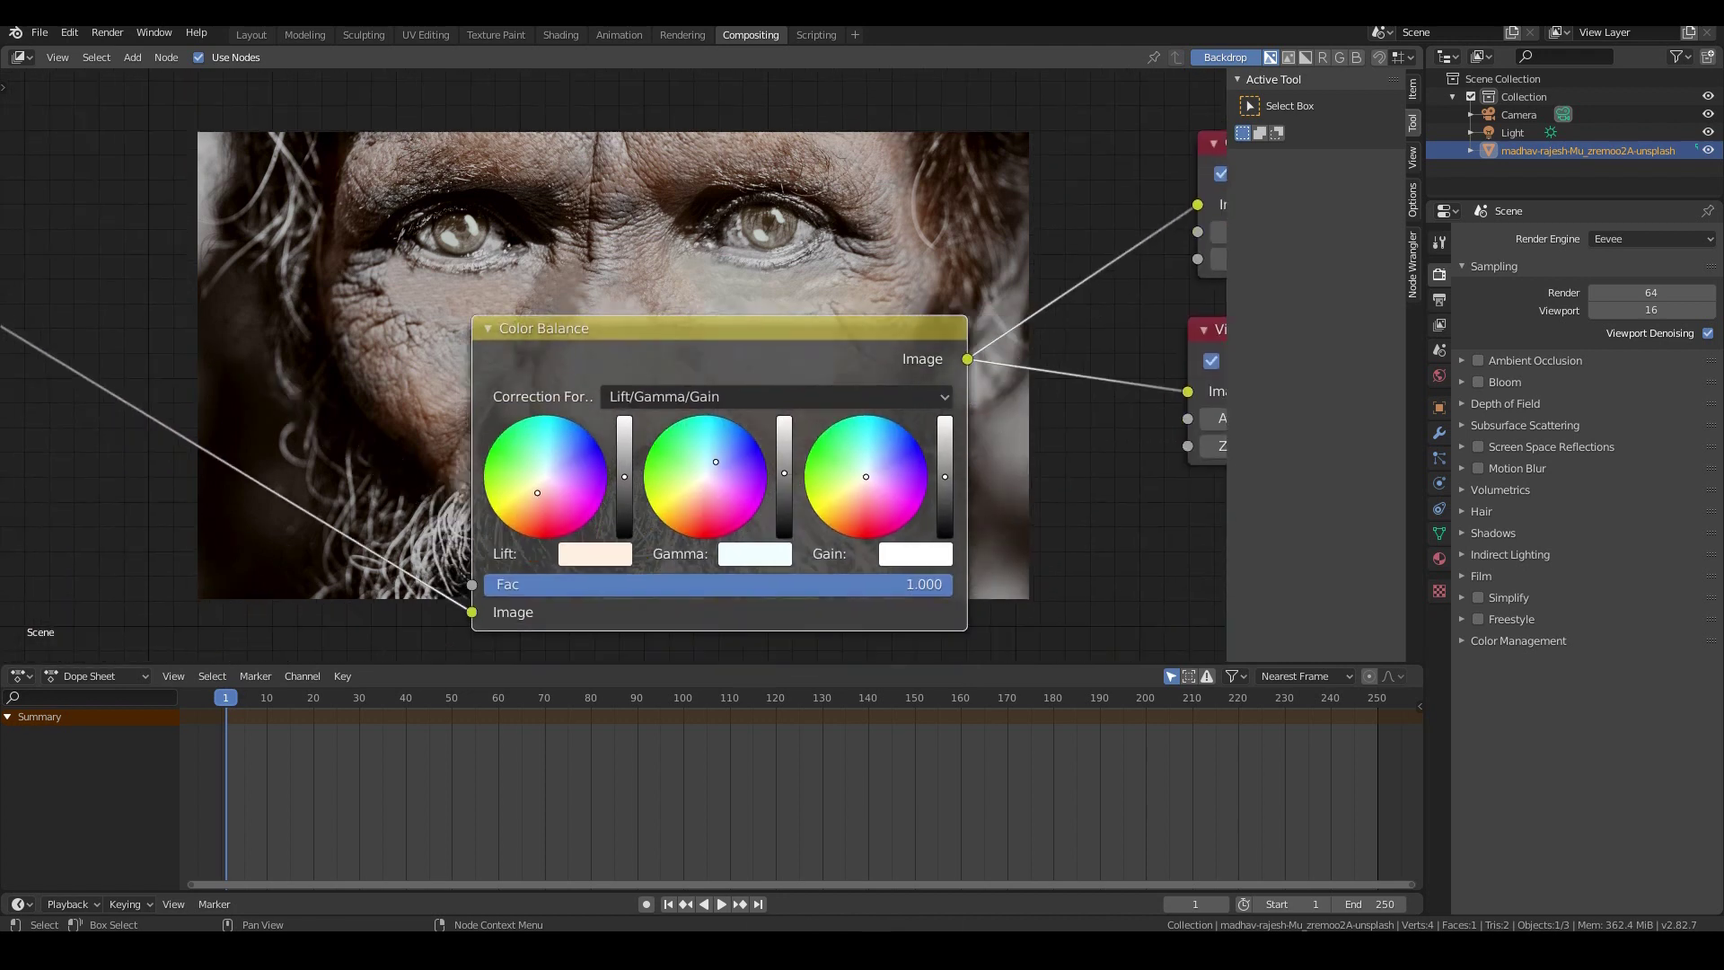
left_click_drag(866, 477, 856, 484)
left_click(859, 490)
- Move the Render Layers and Color Balance nodes together away from the output nodes to make room for more nodes
scroll(603, 372, "down", 10)
middle_click_drag(603, 373, 0, 109)
middle_click_drag(161, 137, 185, 143)
key("Home")
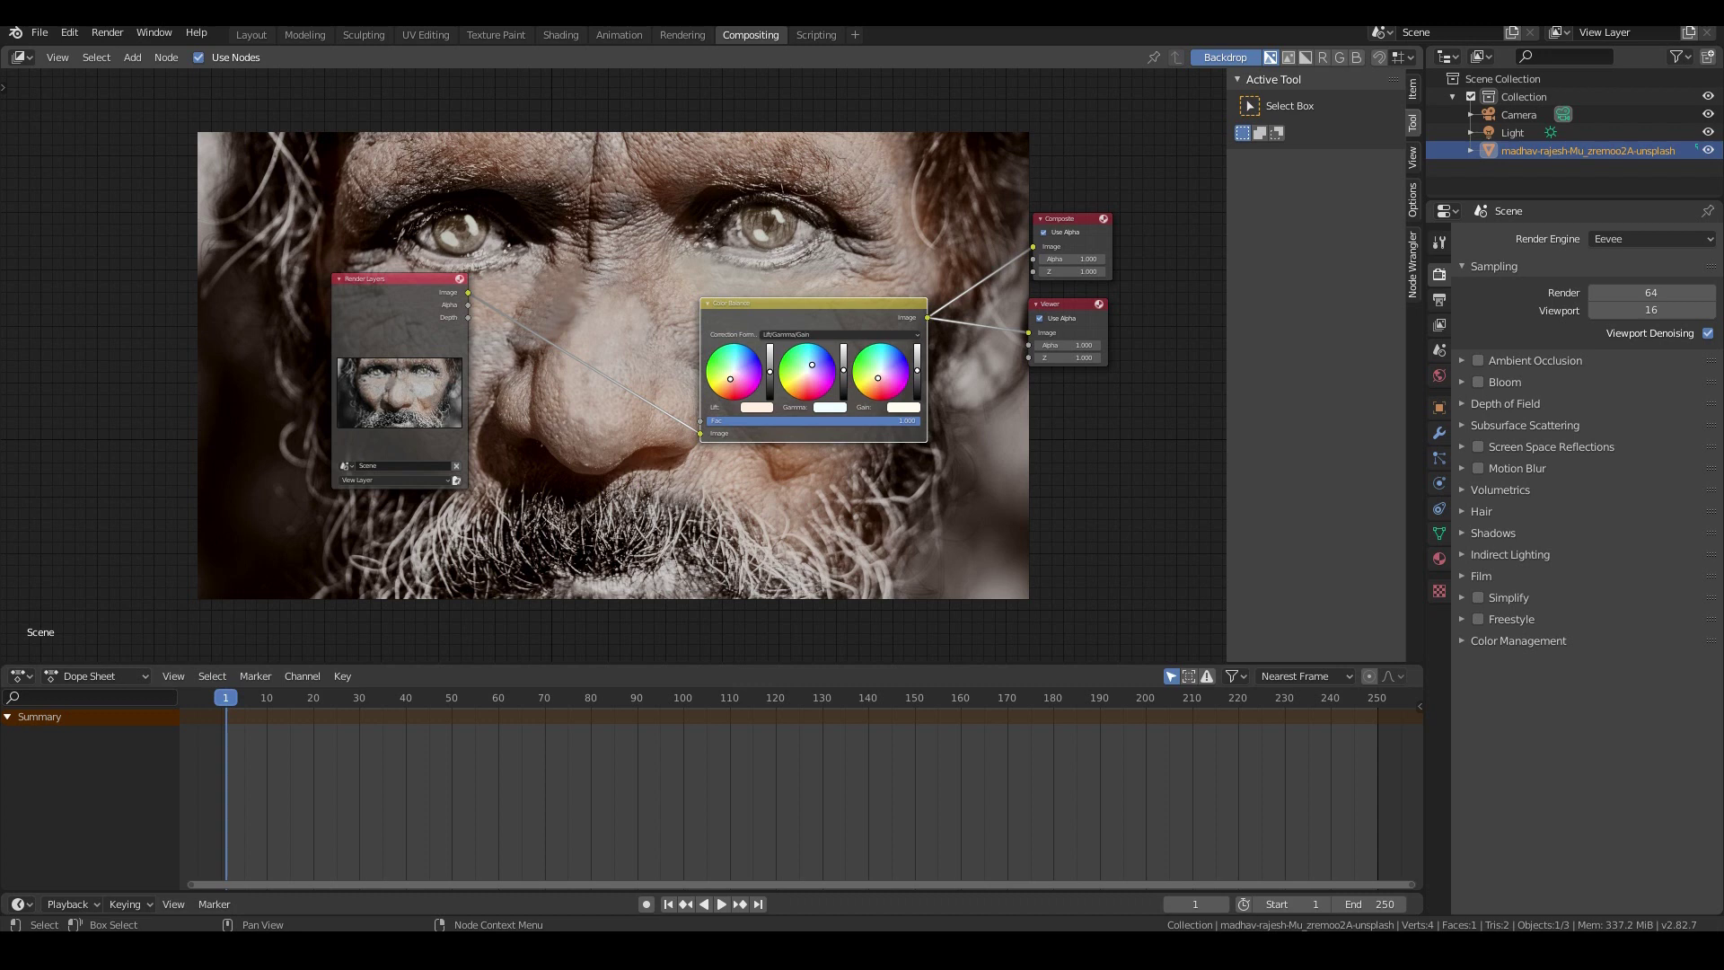
scroll(612, 365, "down", 7)
middle_click_drag(613, 365, 486, 366)
scroll(612, 364, "up", 3)
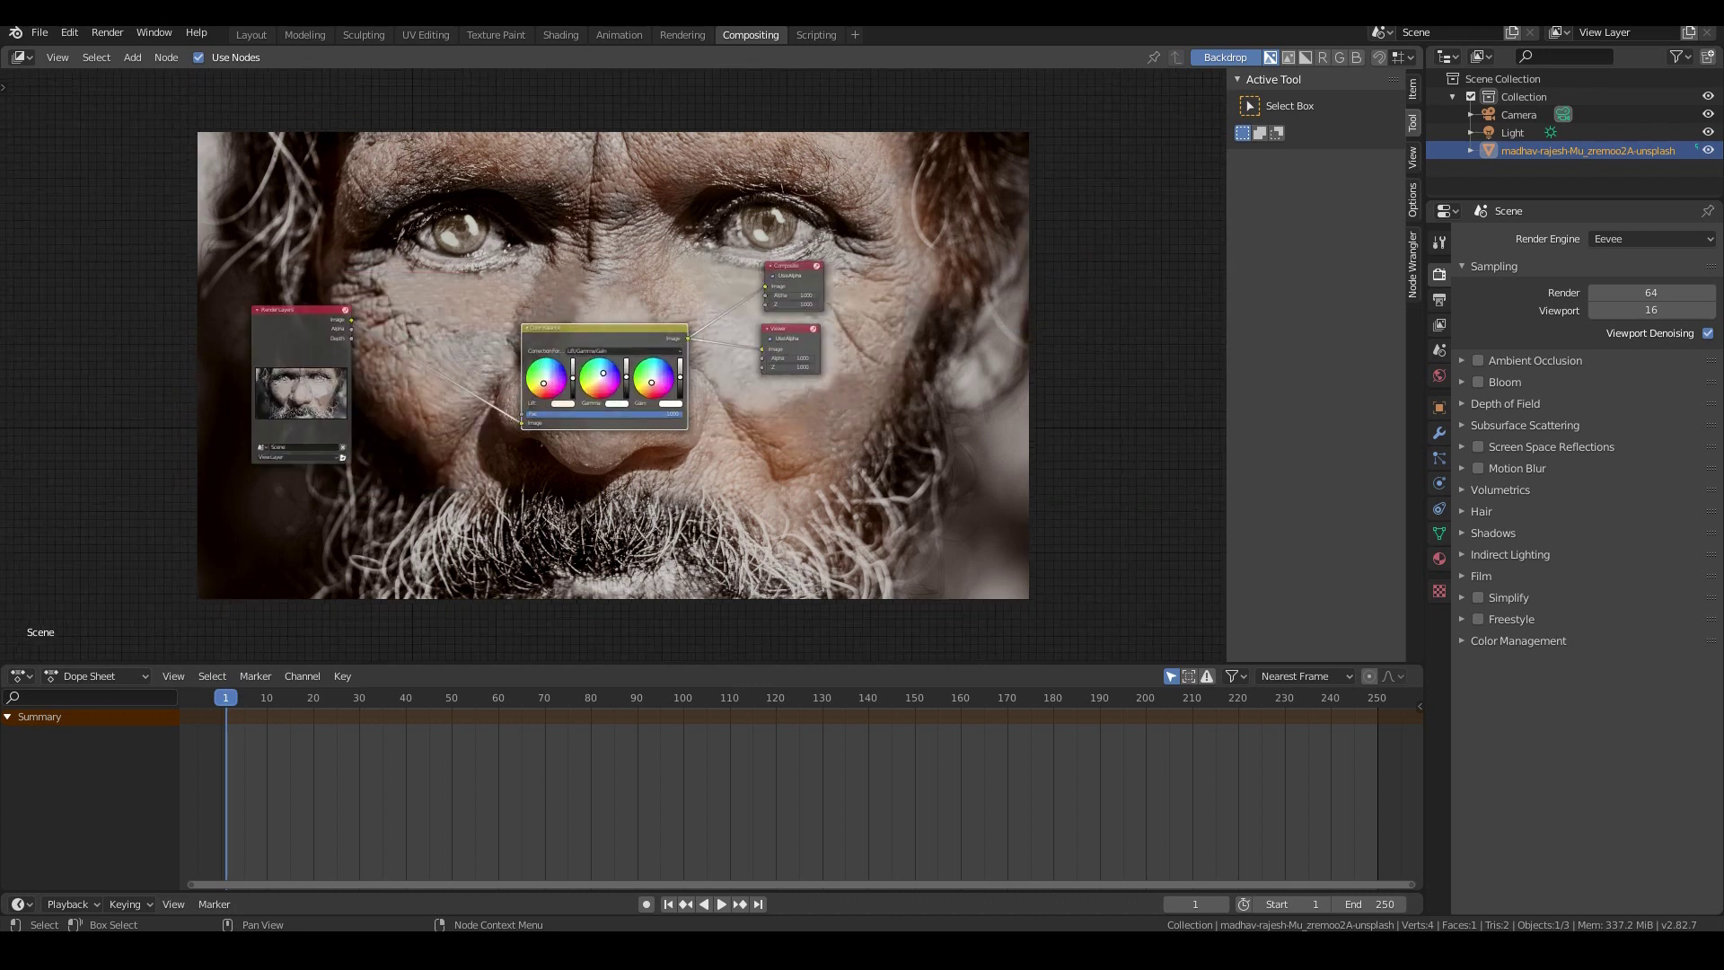
key("b")
left_click_drag(210, 269, 734, 408)
key("g")
left_click(500, 424)
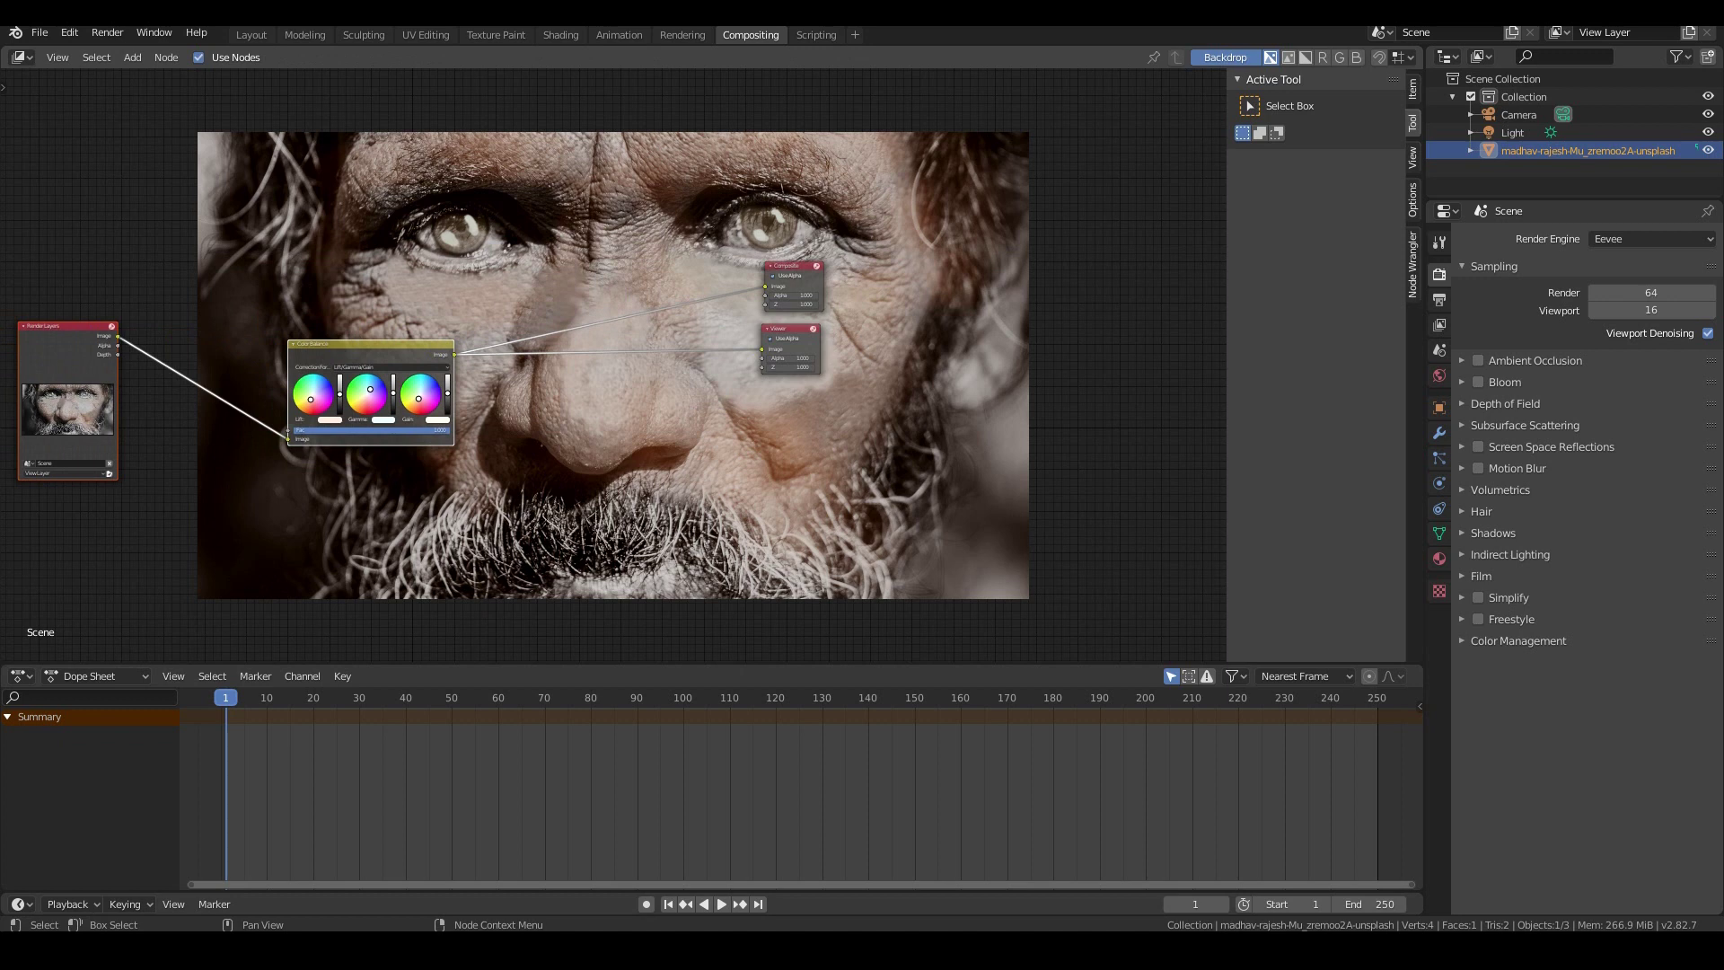
- Add a Blur filter node in the free space above the Mix node
key("shift+a")
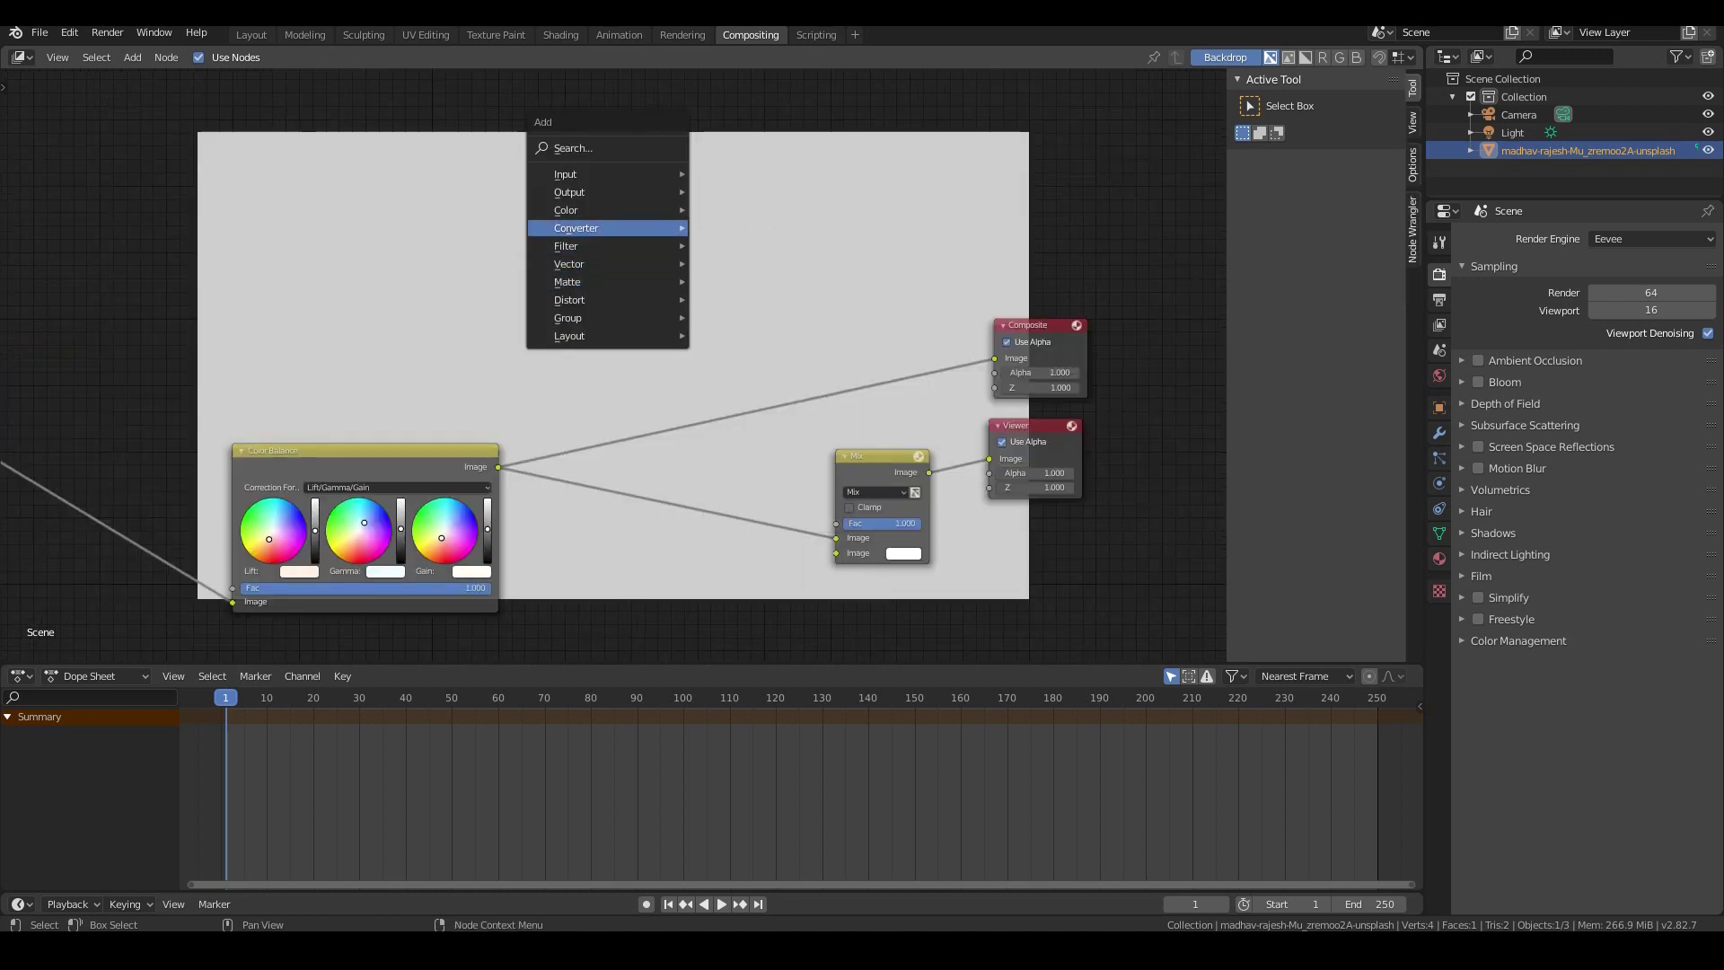
mouse_move(566, 245)
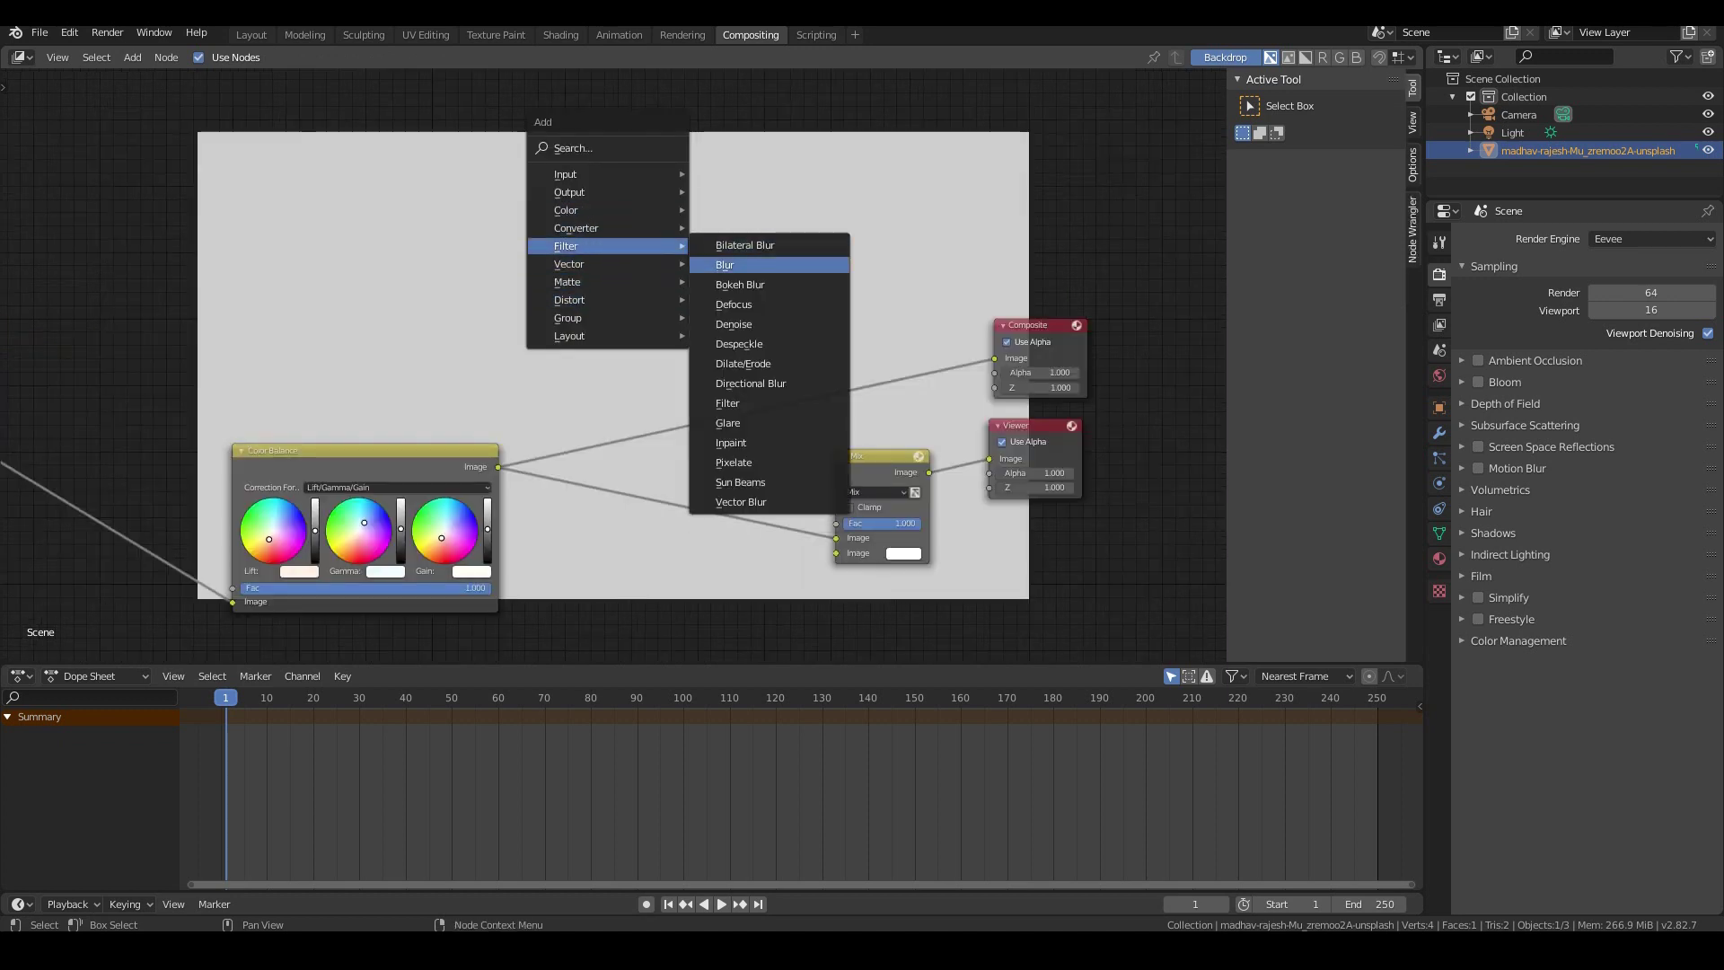
left_click(718, 265)
left_click(610, 254)
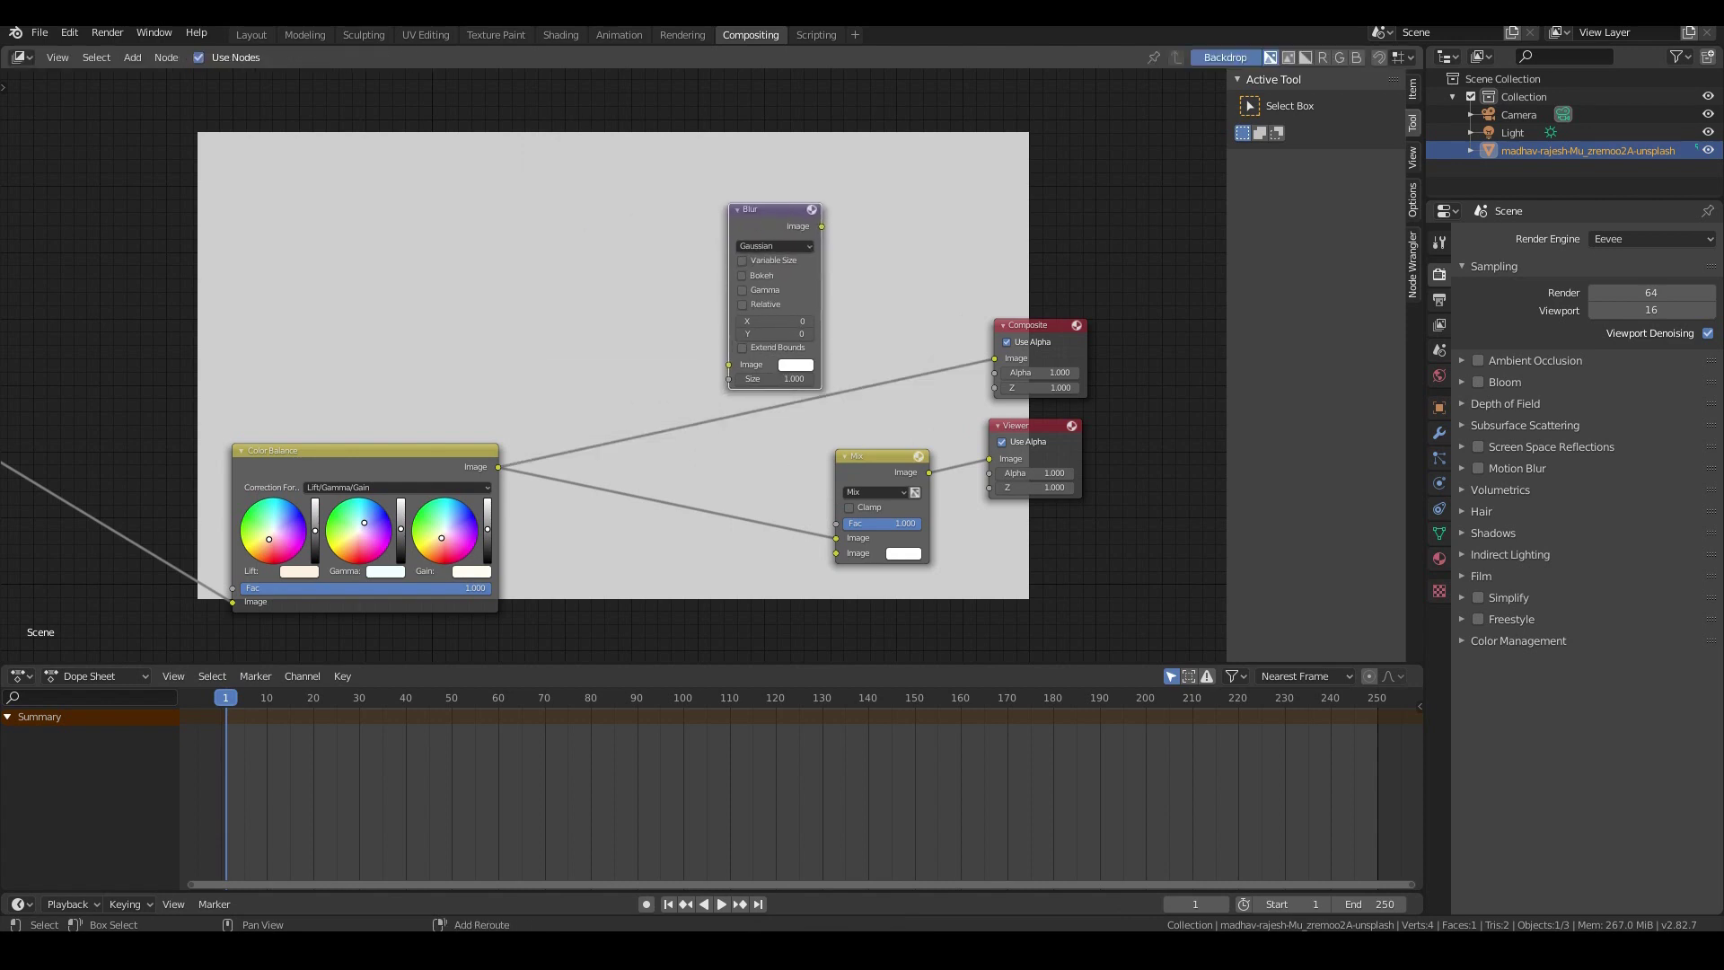
- Add a Lens Distortion node beside the Blur node and set its Distort value to 1
key("shift+a")
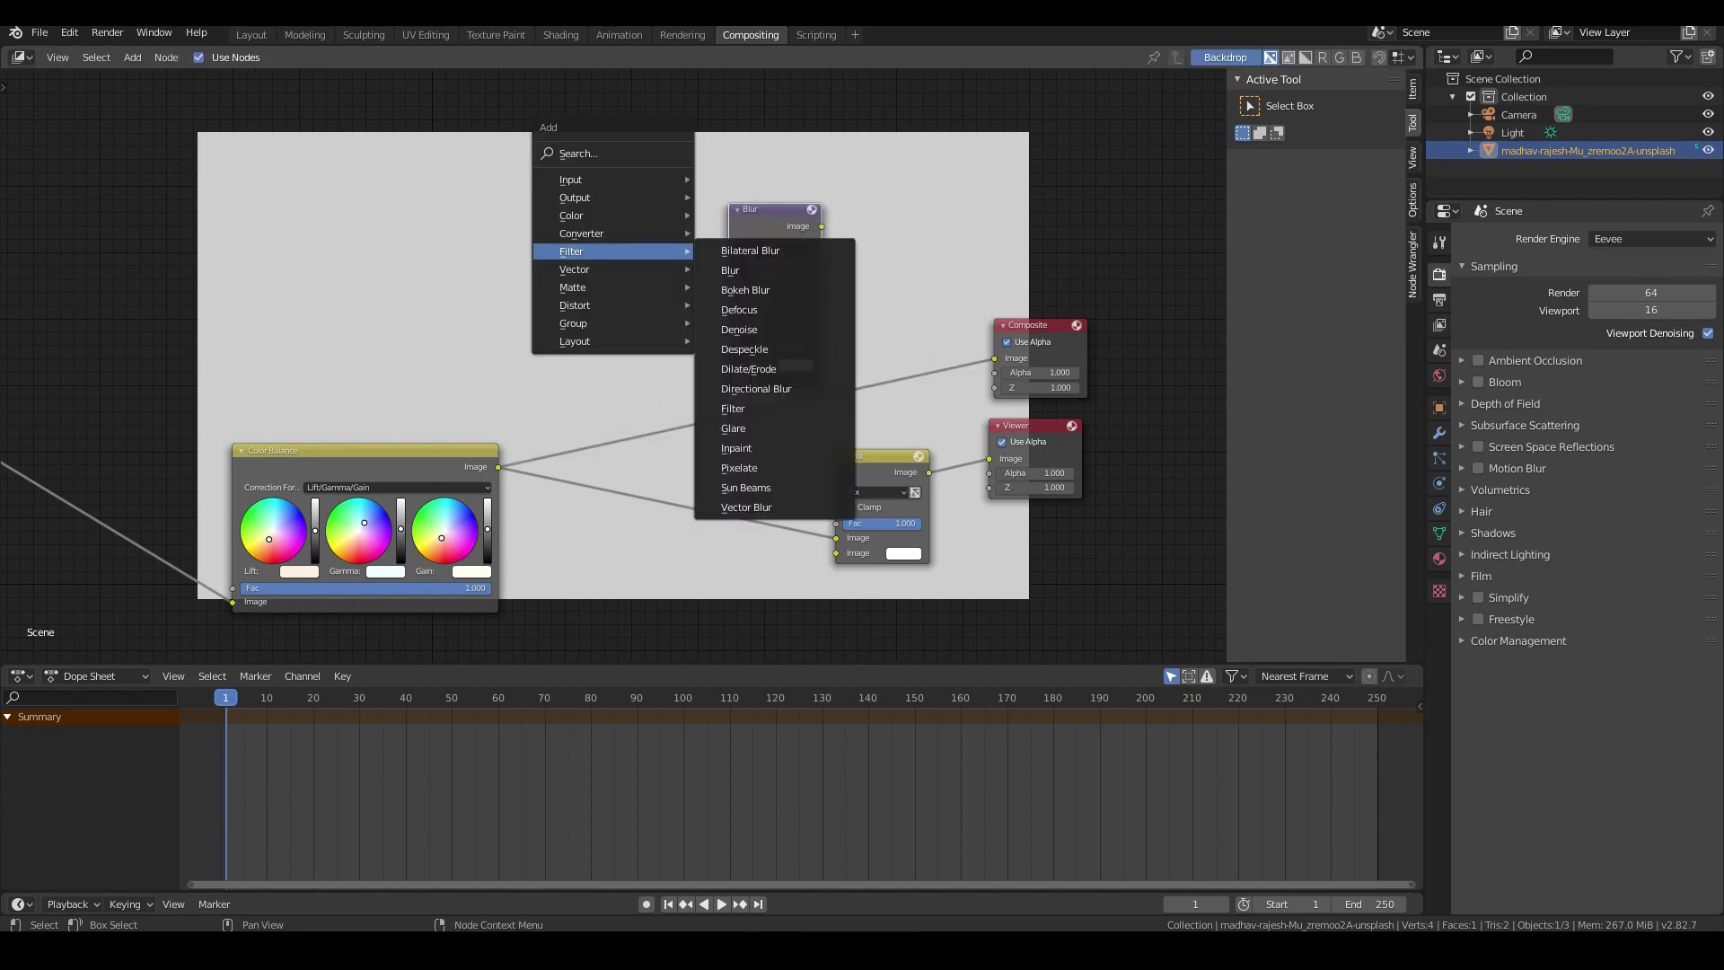
mouse_move(574, 305)
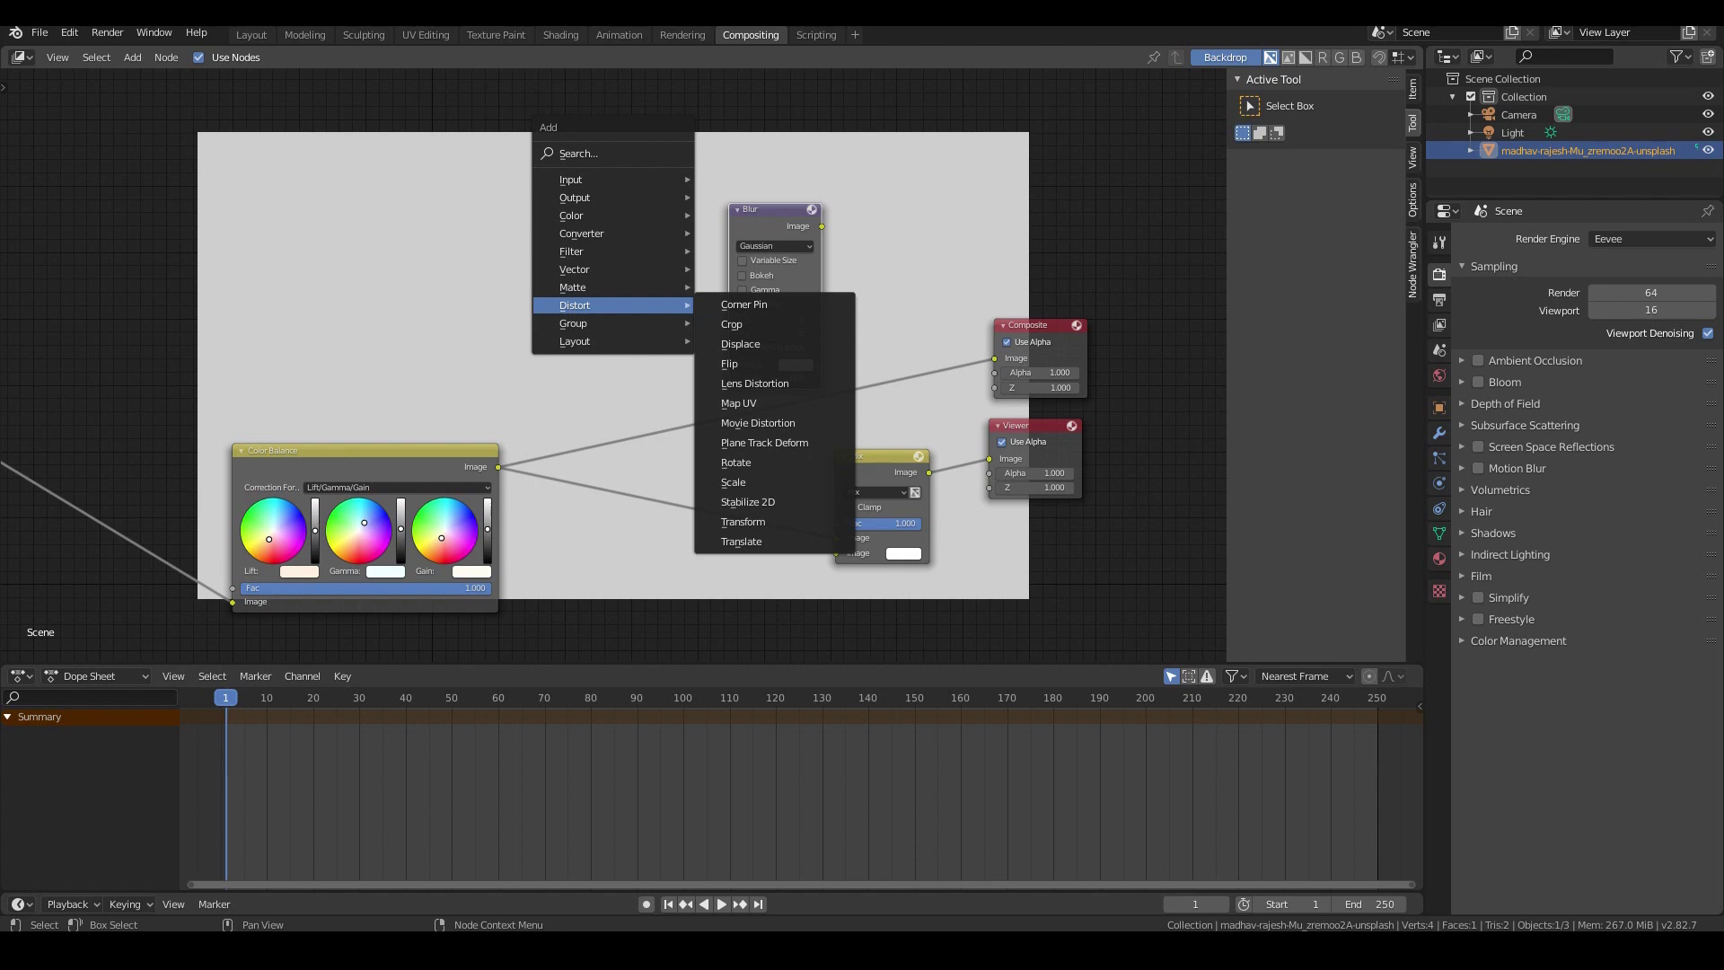
left_click(754, 383)
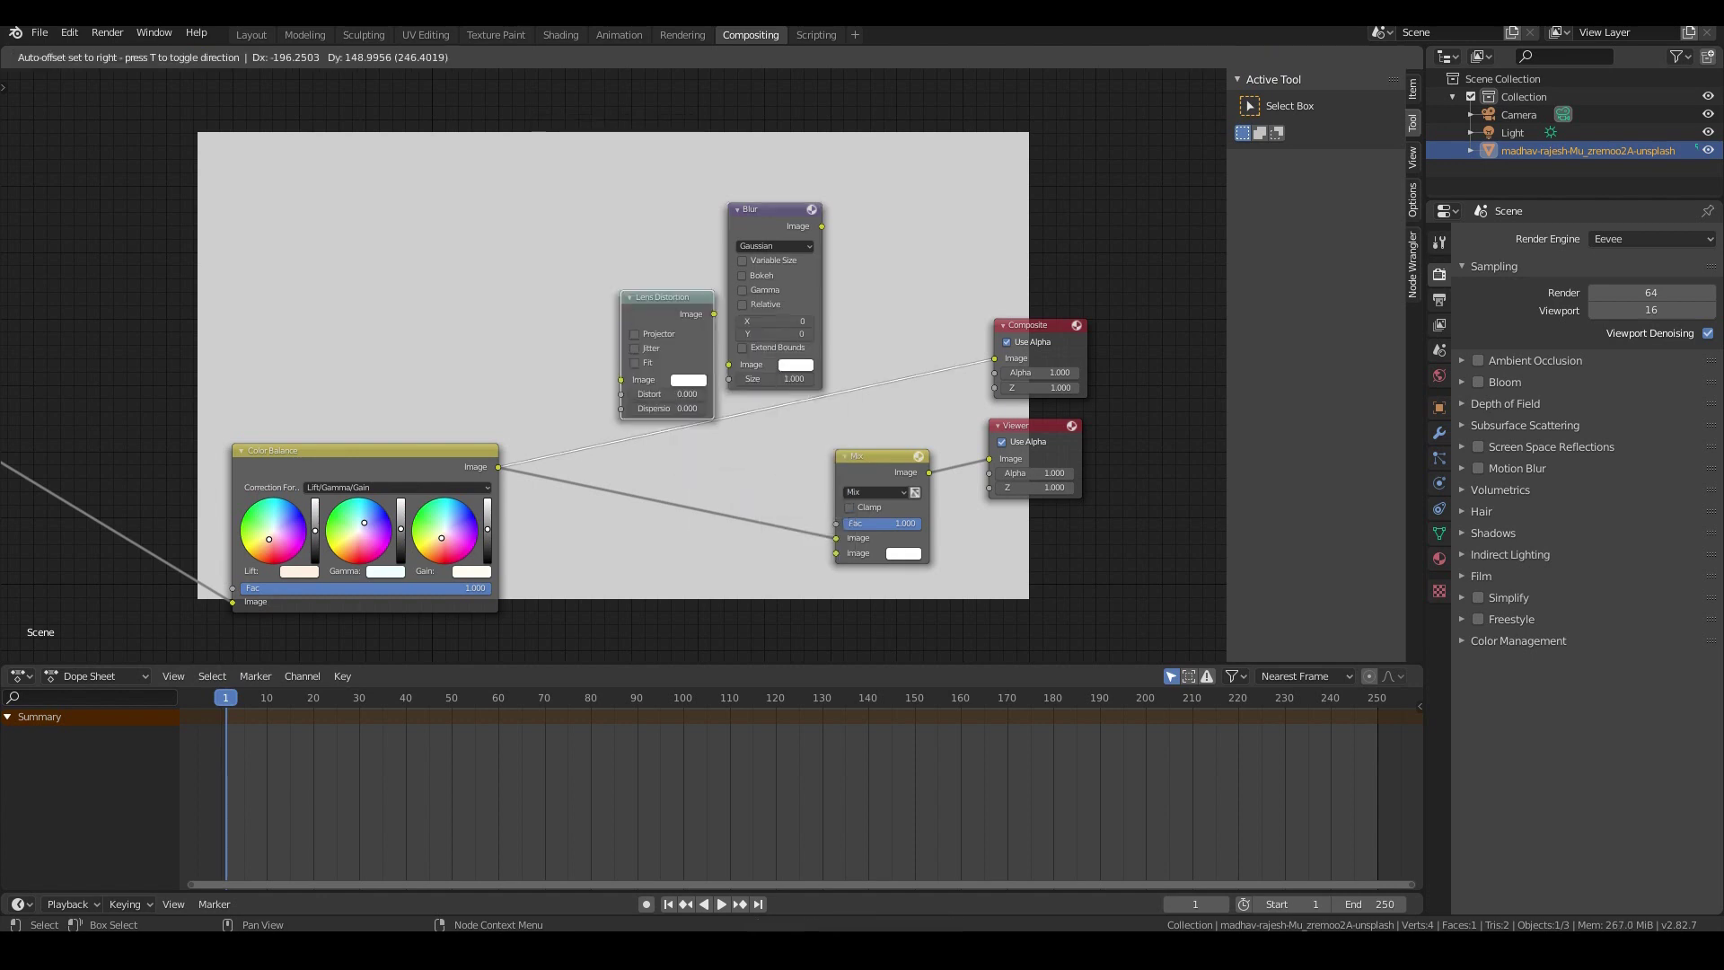
left_click(653, 370)
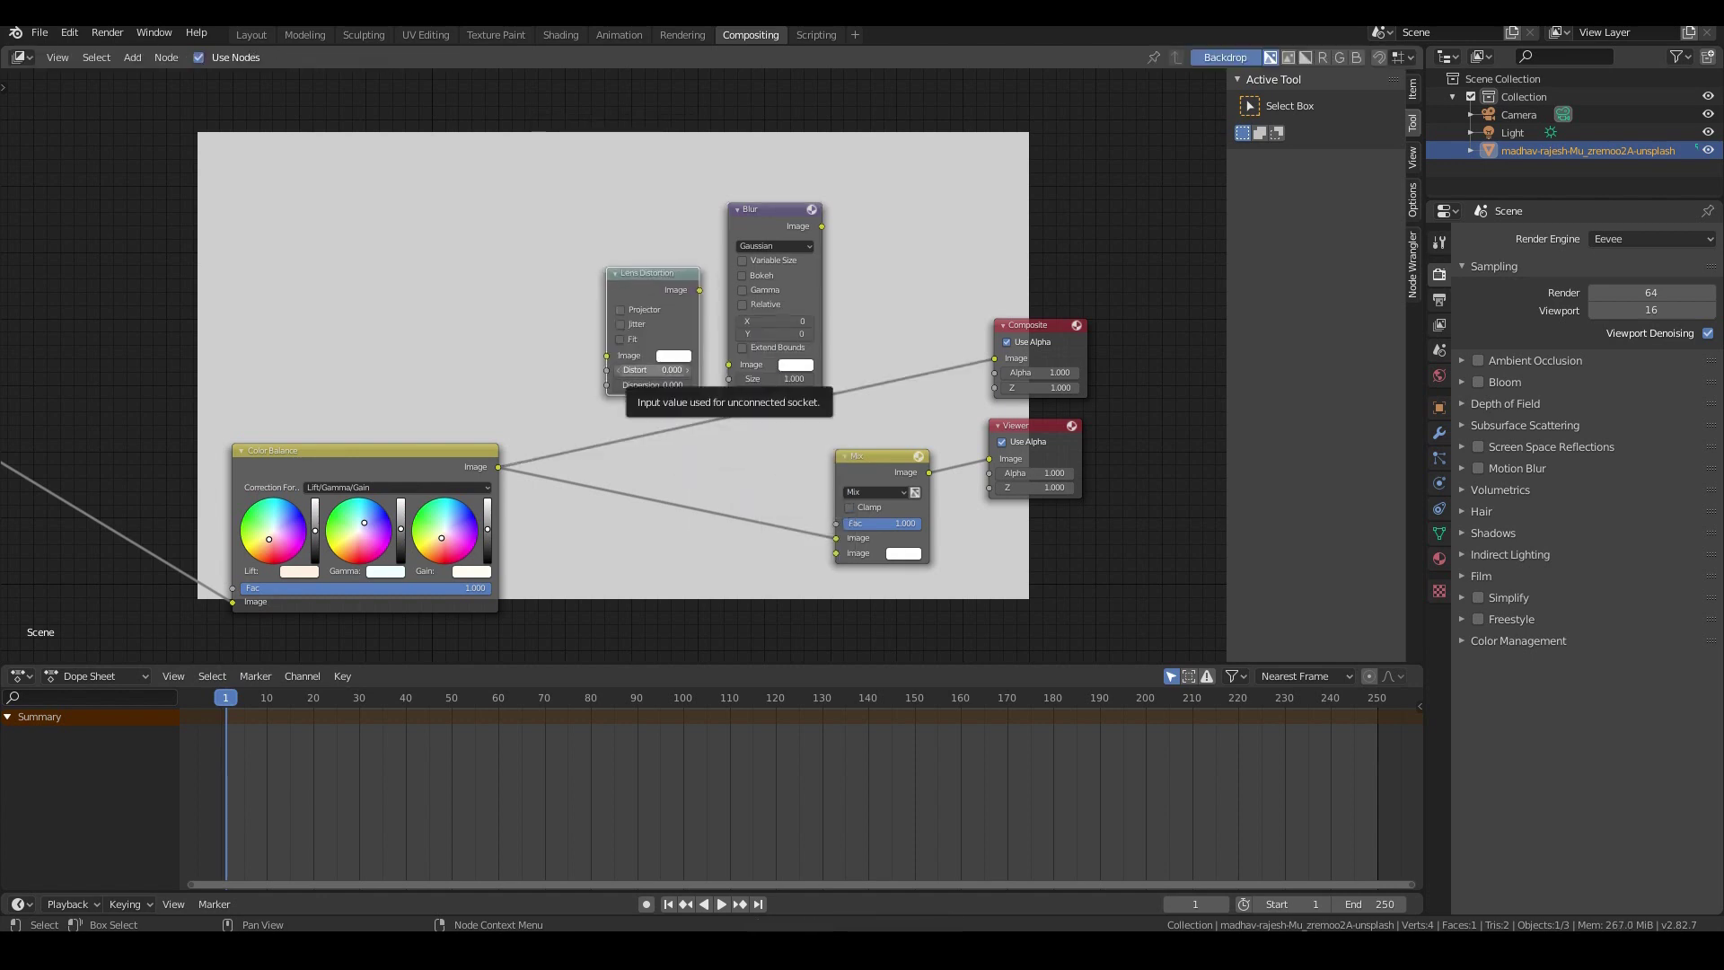
left_click(654, 370)
type("1")
key("Return")
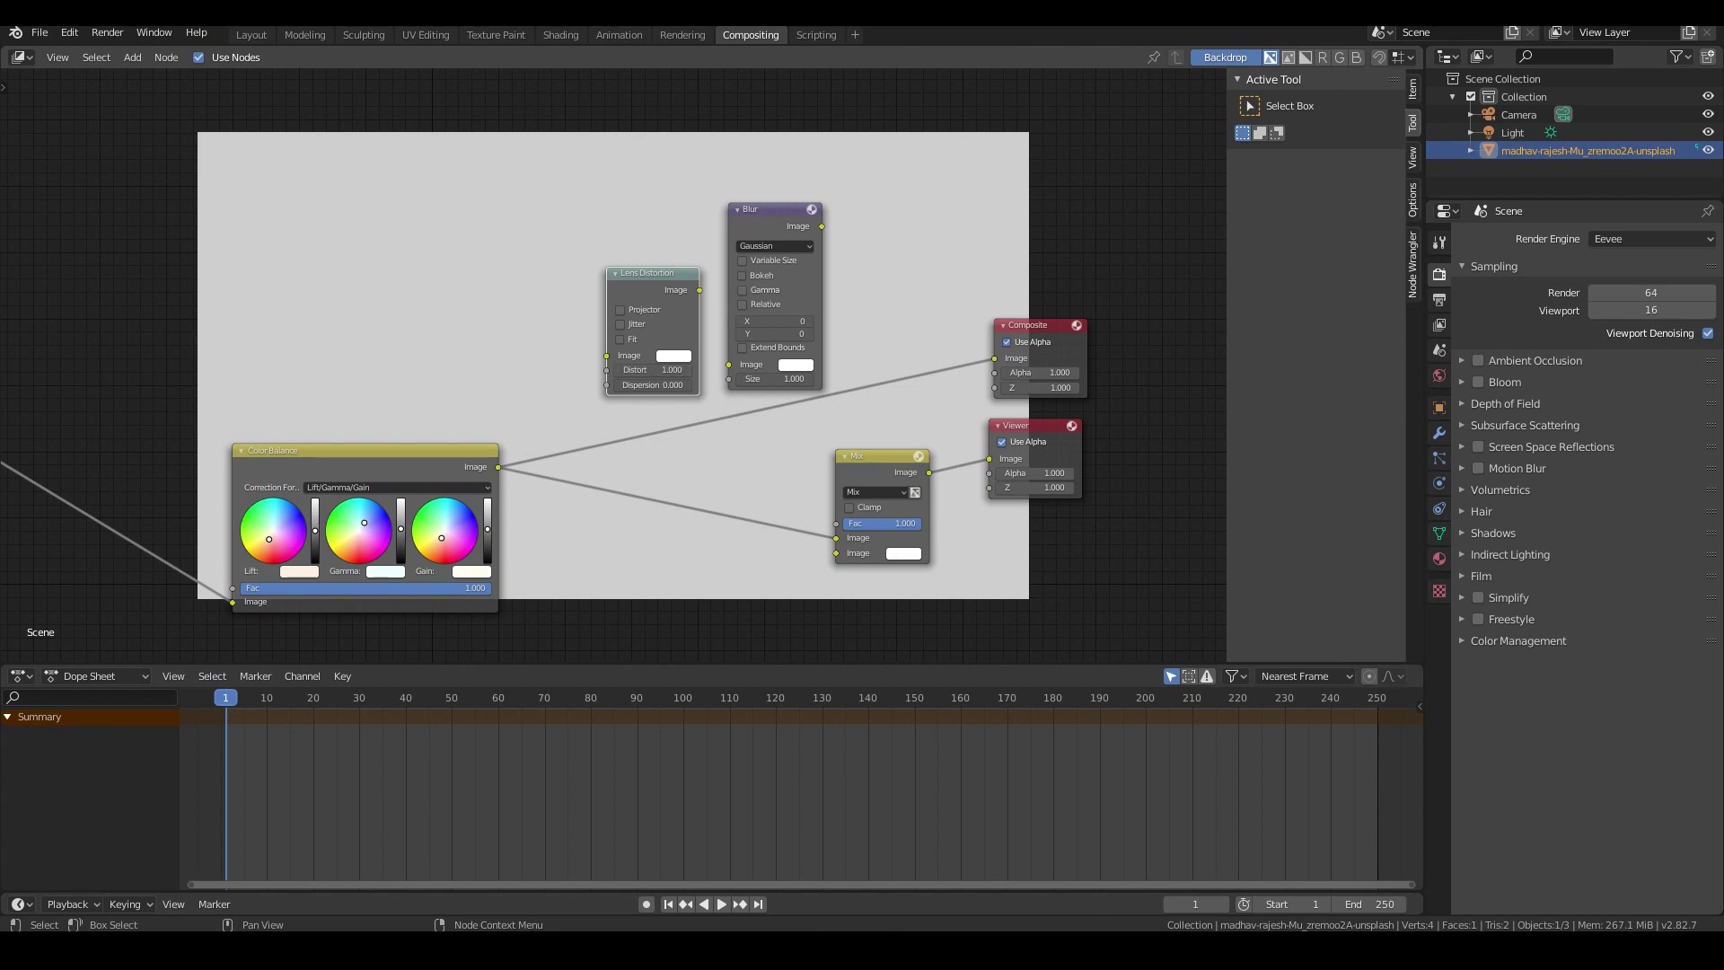
- Connect the Lens Distortion image output to the Blur image input and set the blur type to Fast Gaussian
left_click_drag(700, 290, 728, 365)
left_click(775, 246)
left_click(777, 335)
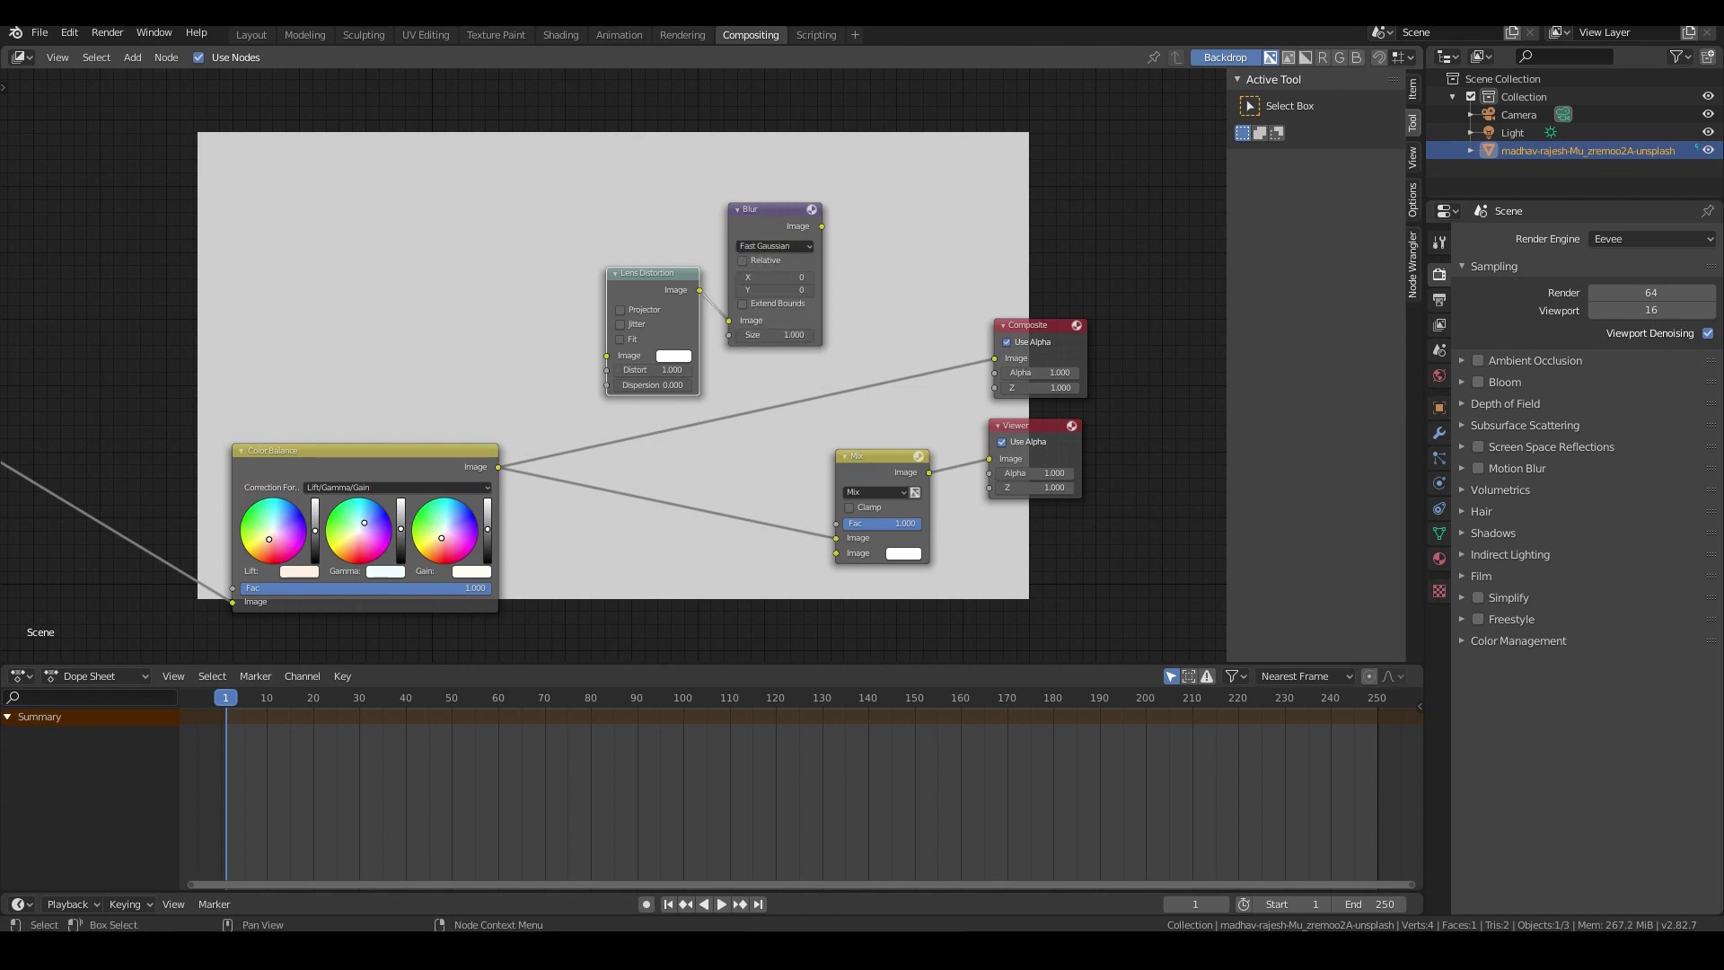
- Move the Lens Distortion and Blur nodes together to sit closer to the Color Balance node
key("a")
key("a")
key("b")
left_click_drag(629, 193, 790, 364)
key("g")
left_click(698, 371)
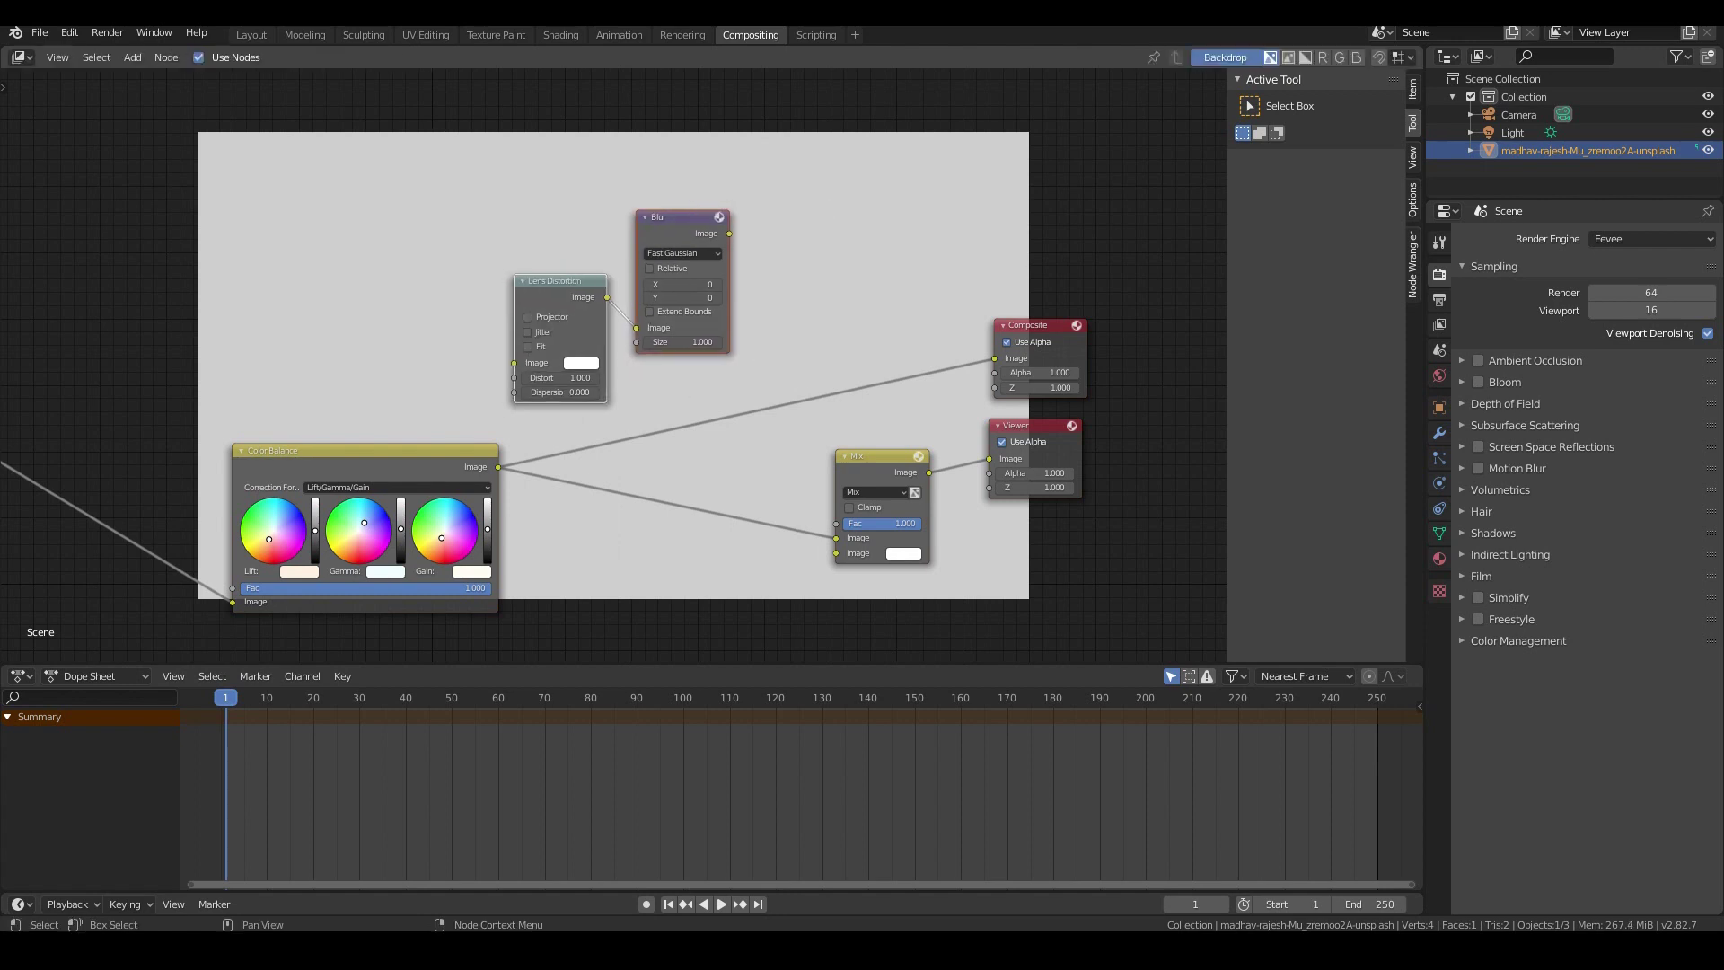
- Set the Blur X and Y sizes to 250 and connect its output to the Mix node's second image input
left_click(683, 284)
left_click(683, 297)
type("250")
key("Return")
left_click_drag(729, 233, 732, 234)
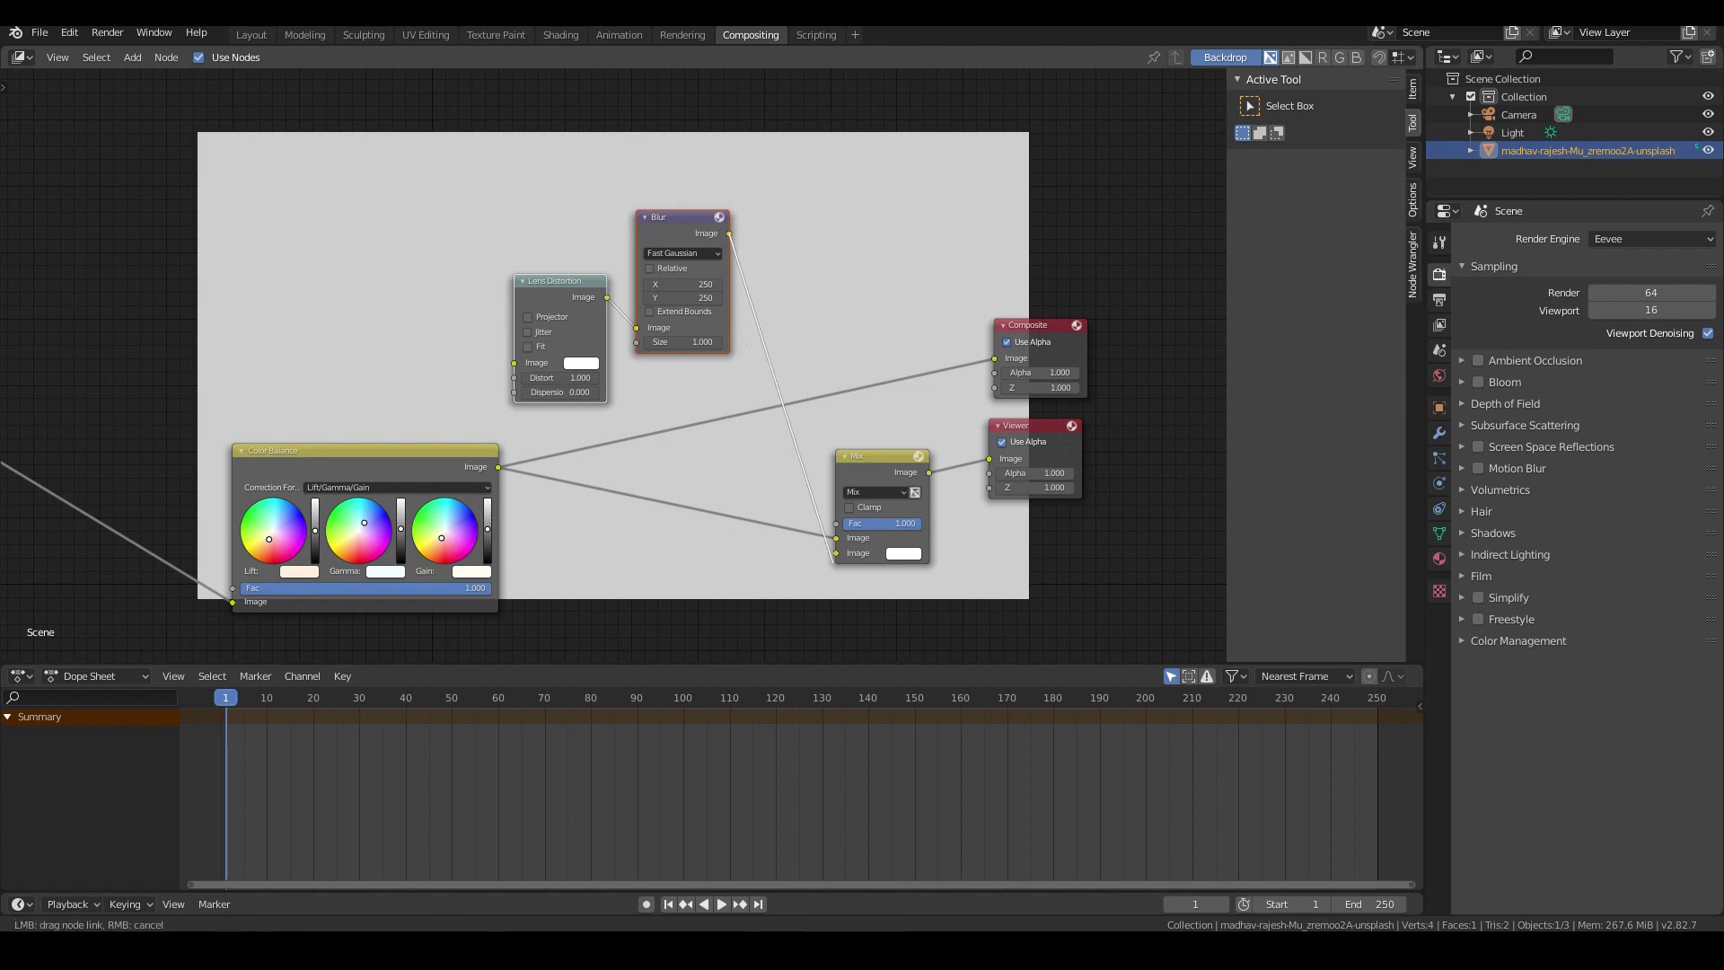
left_click_drag(833, 563, 836, 553)
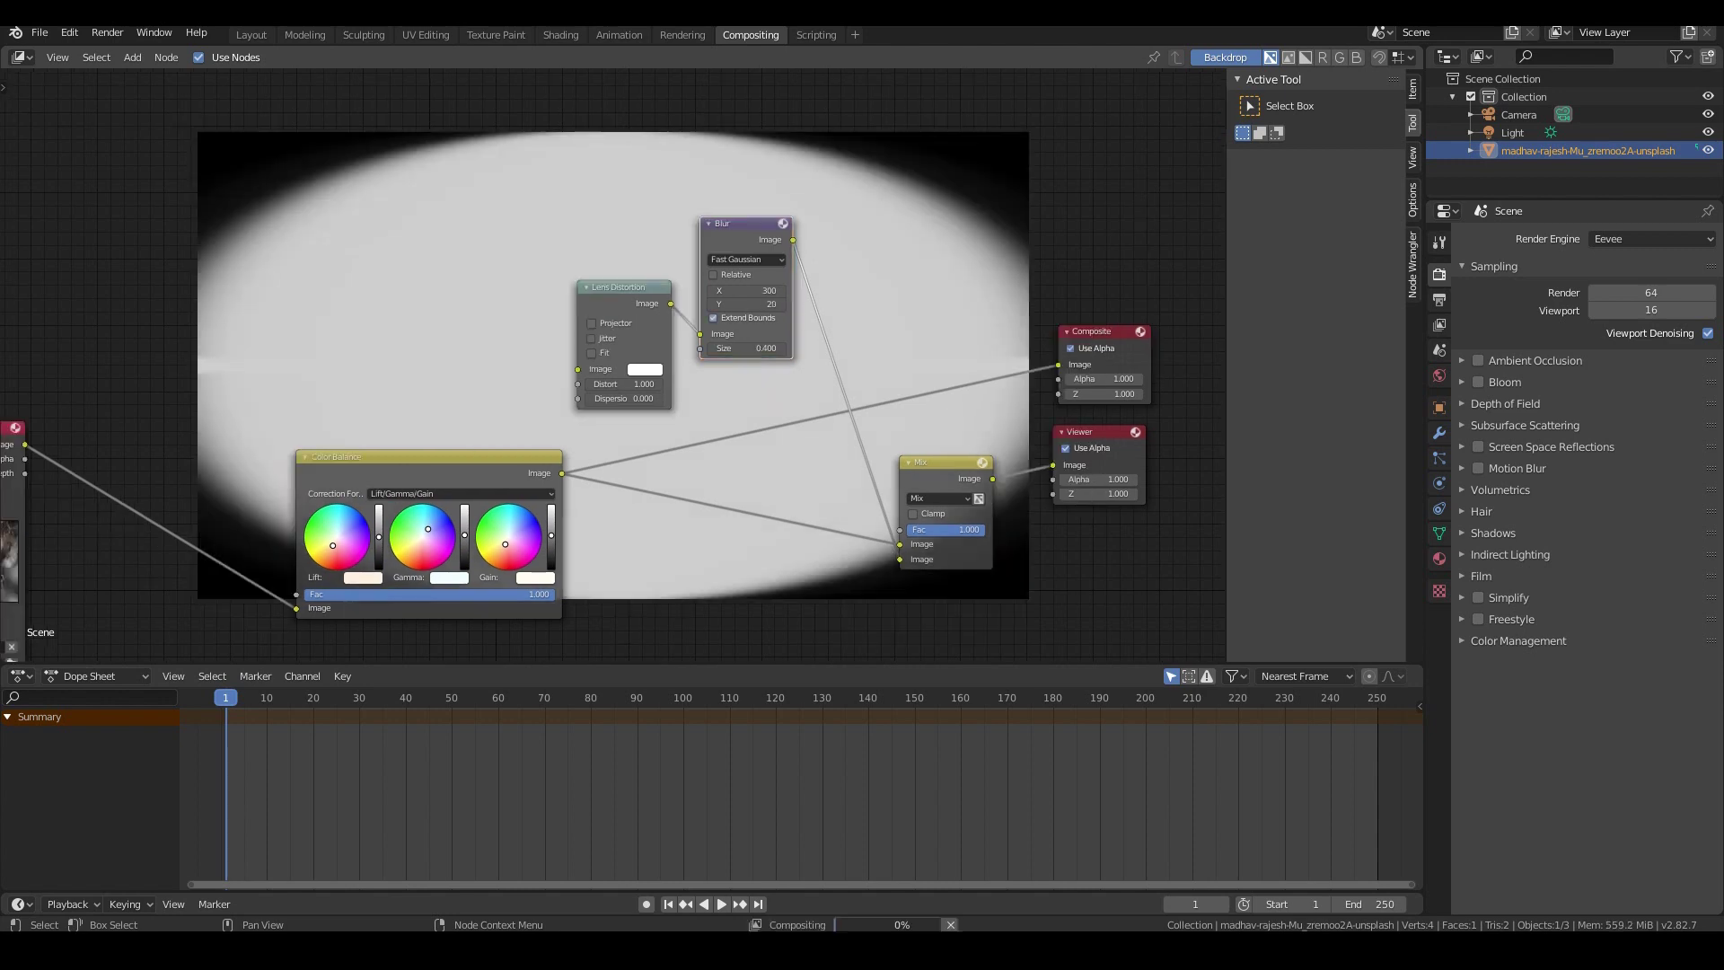
- Set the Blur Y size to 300 and move the Blur node right beside the Lens Distortion node
left_click(747, 304)
type("20")
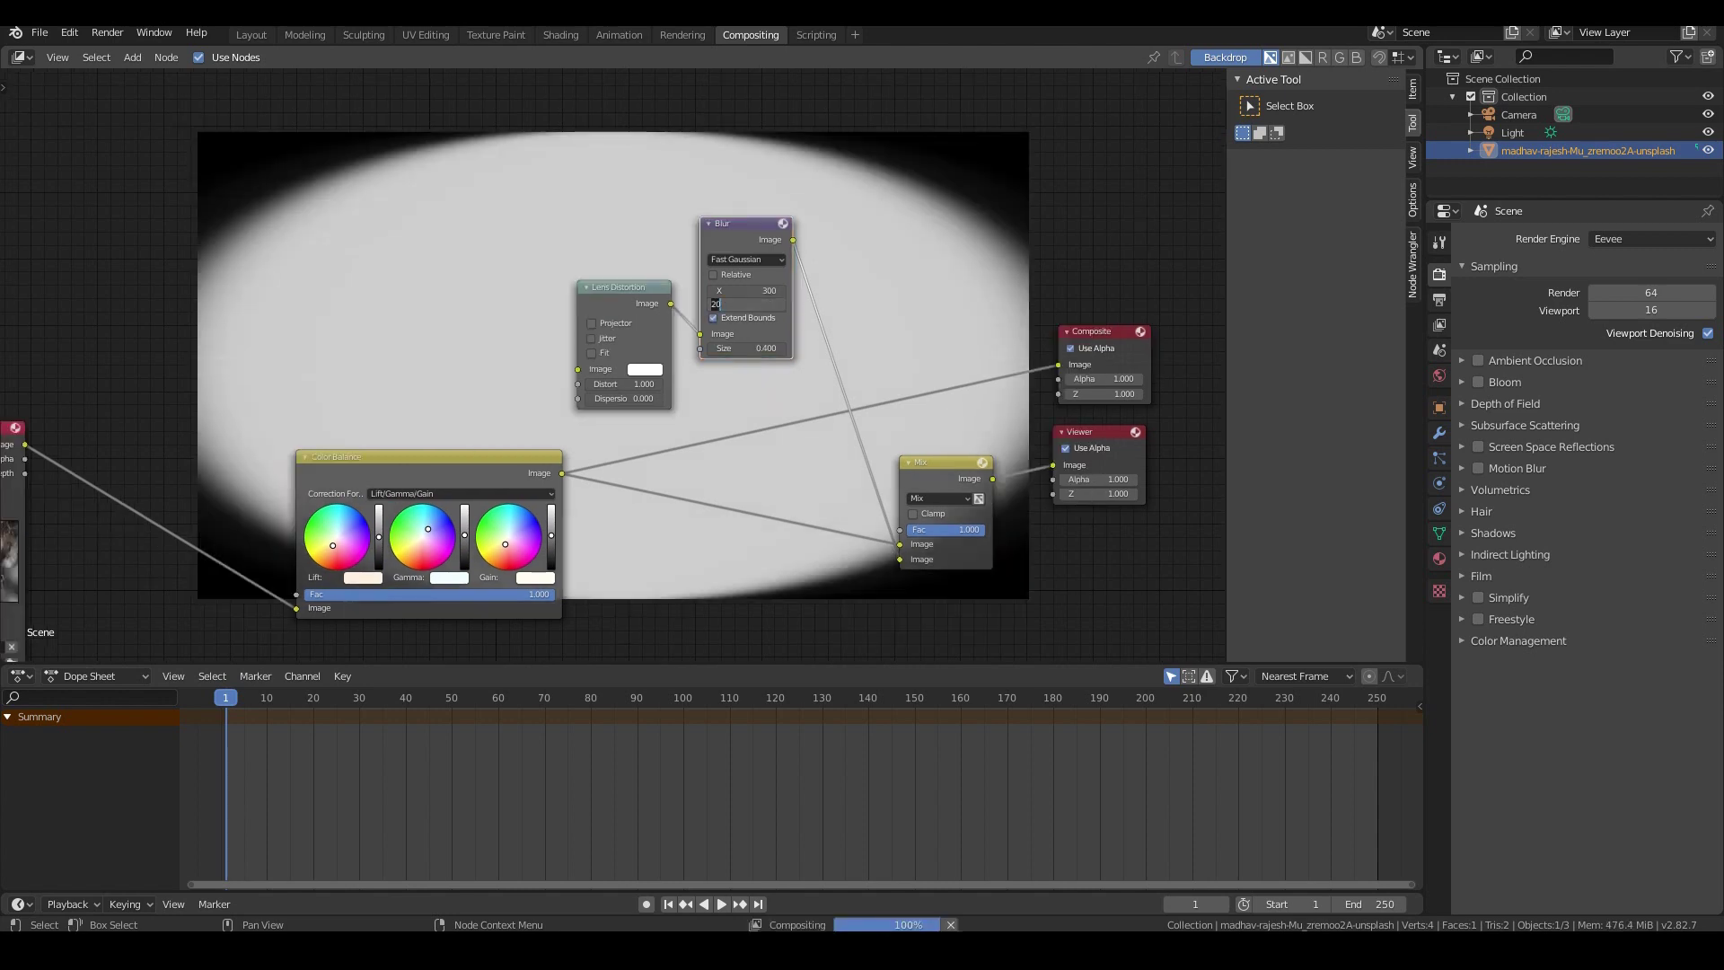
key("BackSpace")
key("BackSpace")
type("300")
key("Return")
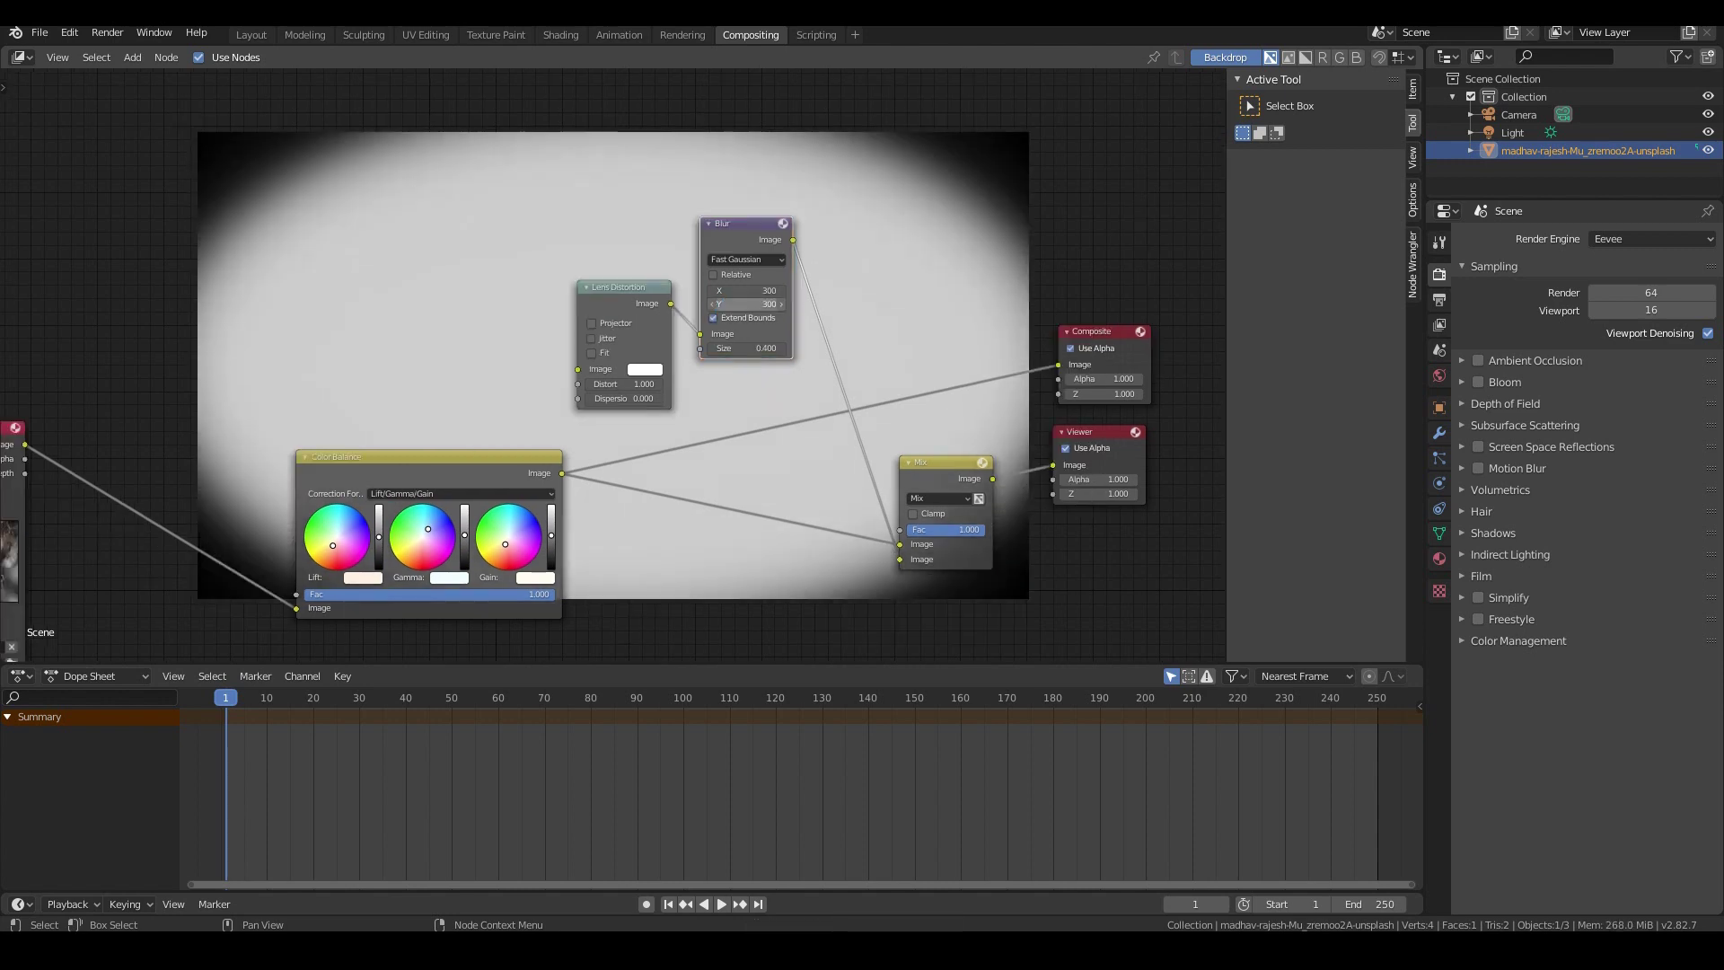
key("g")
key("Return")
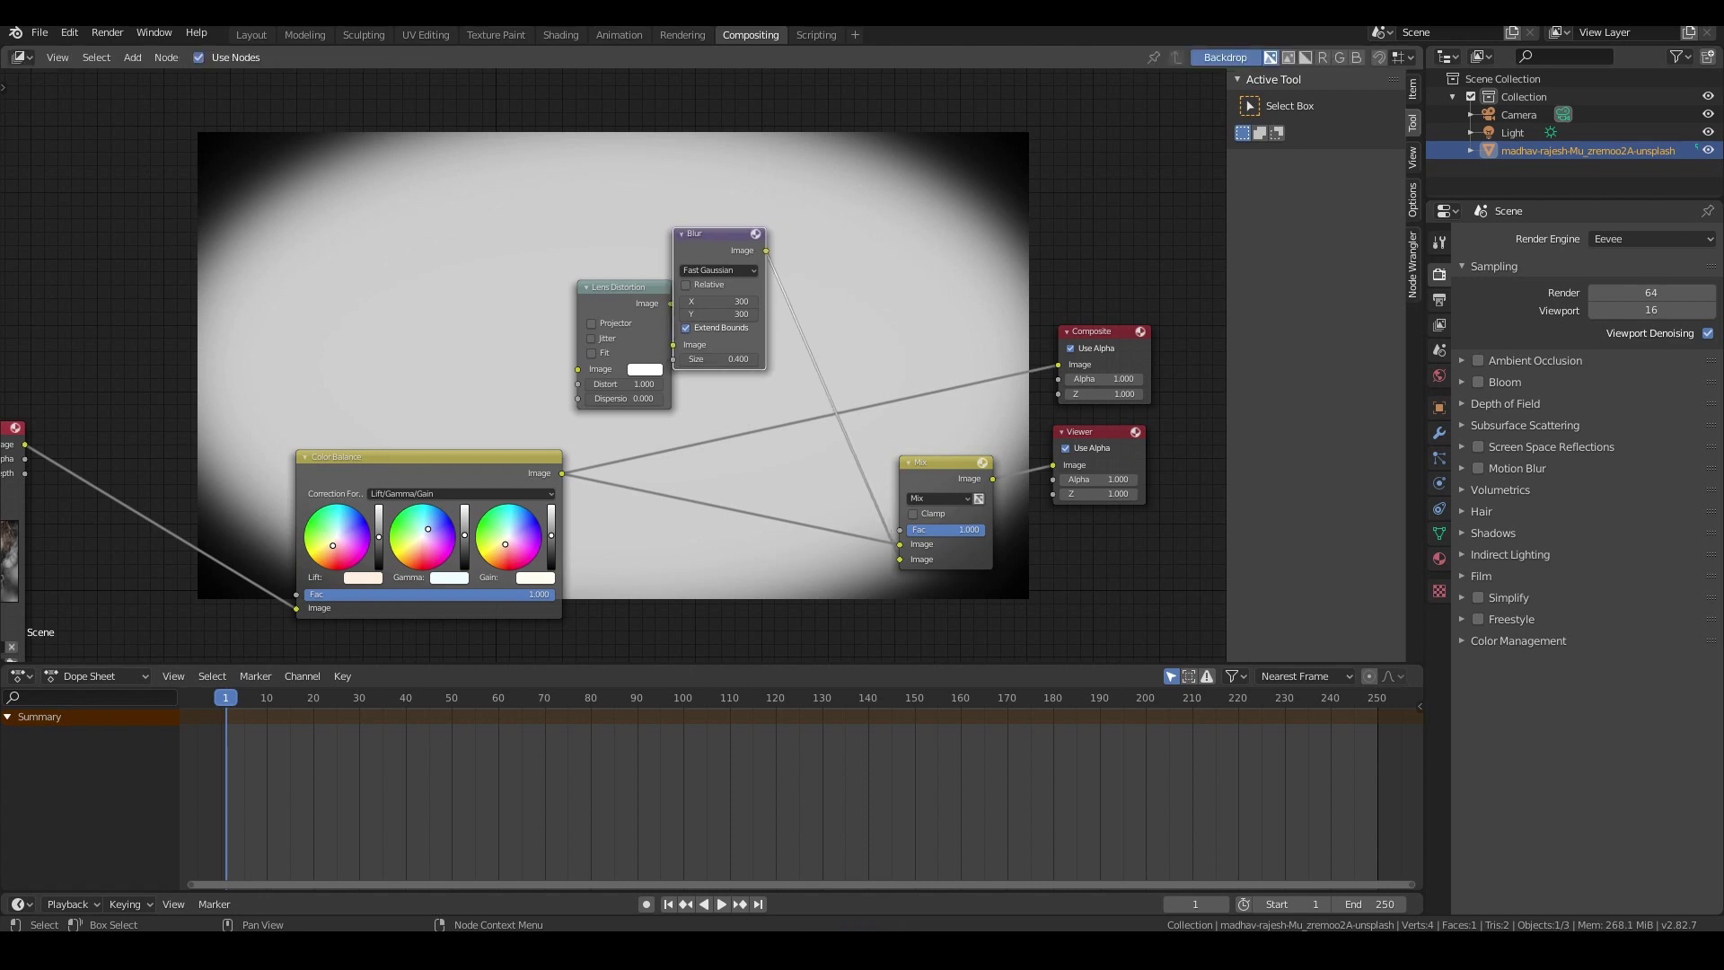
- Set the Mix node's blending mode to Multiply and its factor to about 0.767
left_click(938, 498)
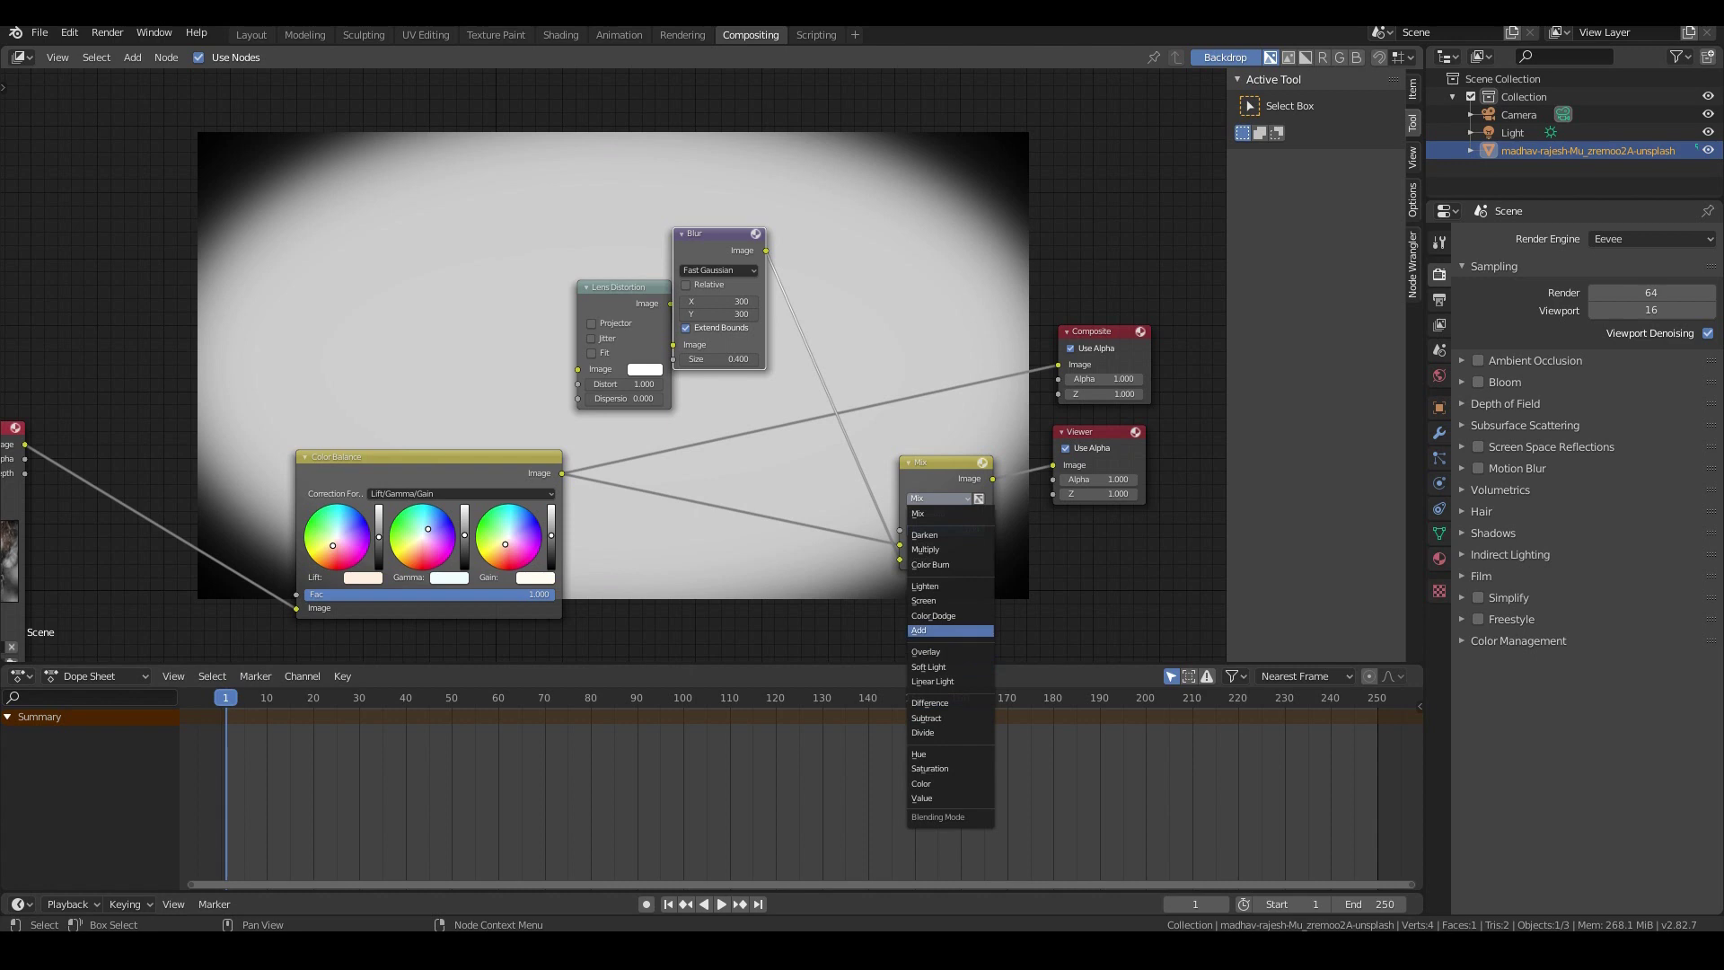
left_click(930, 549)
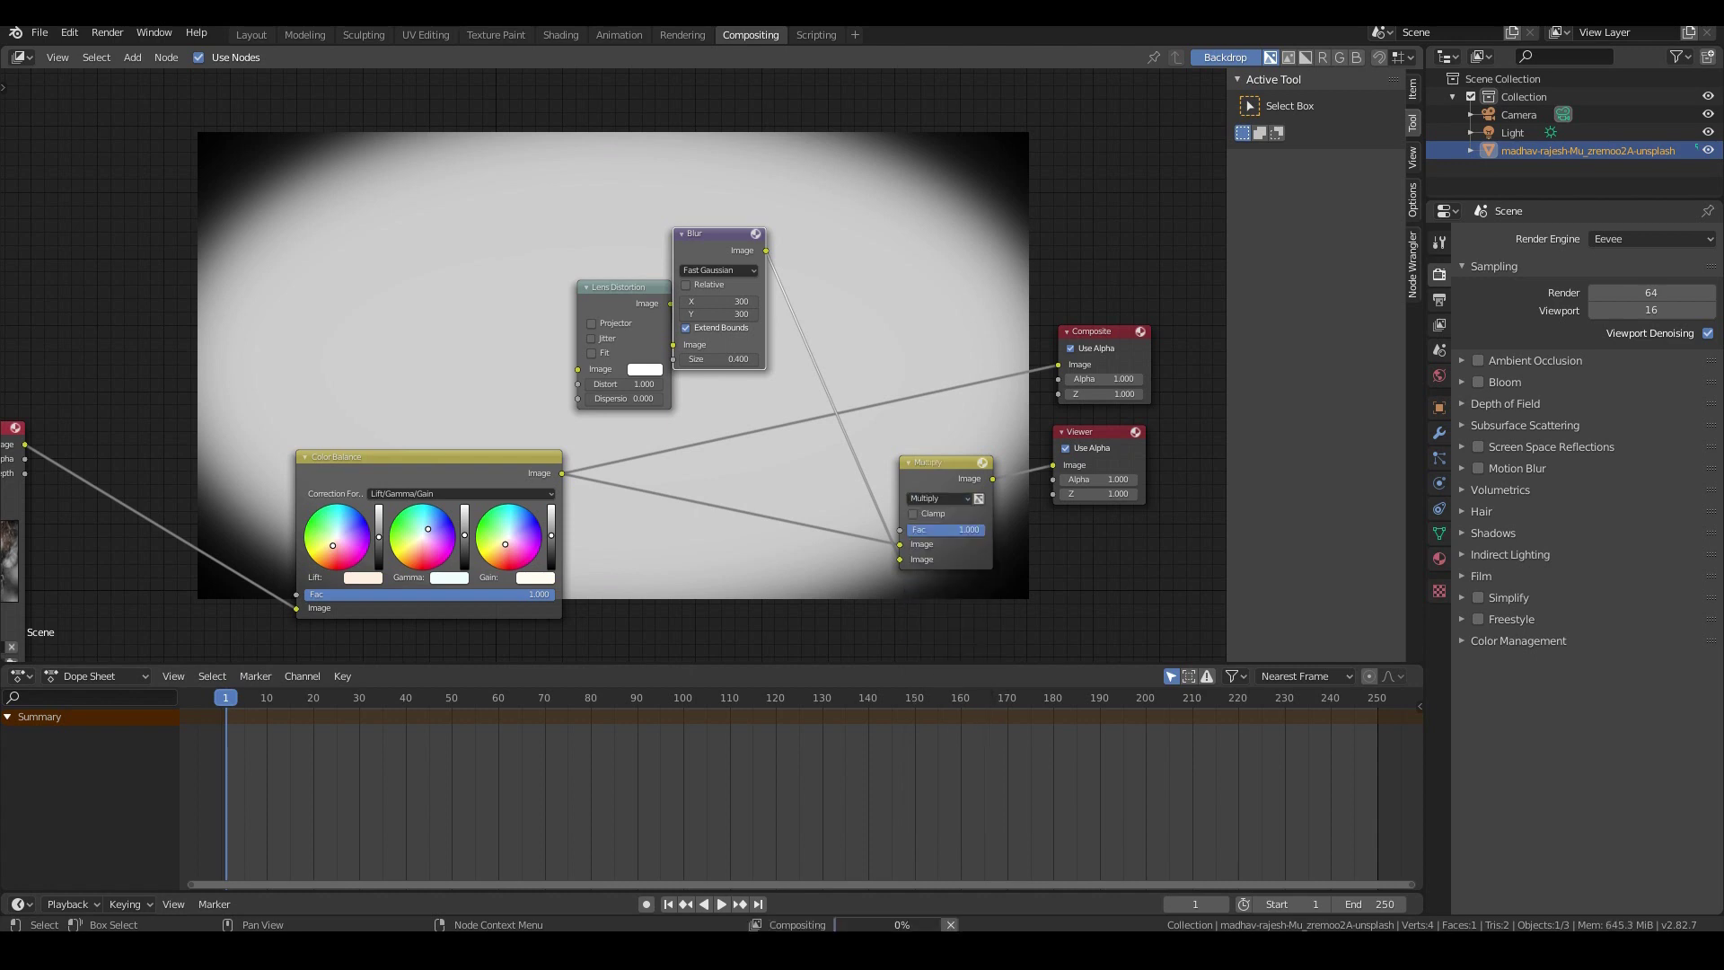
scroll(614, 366, "down", 2)
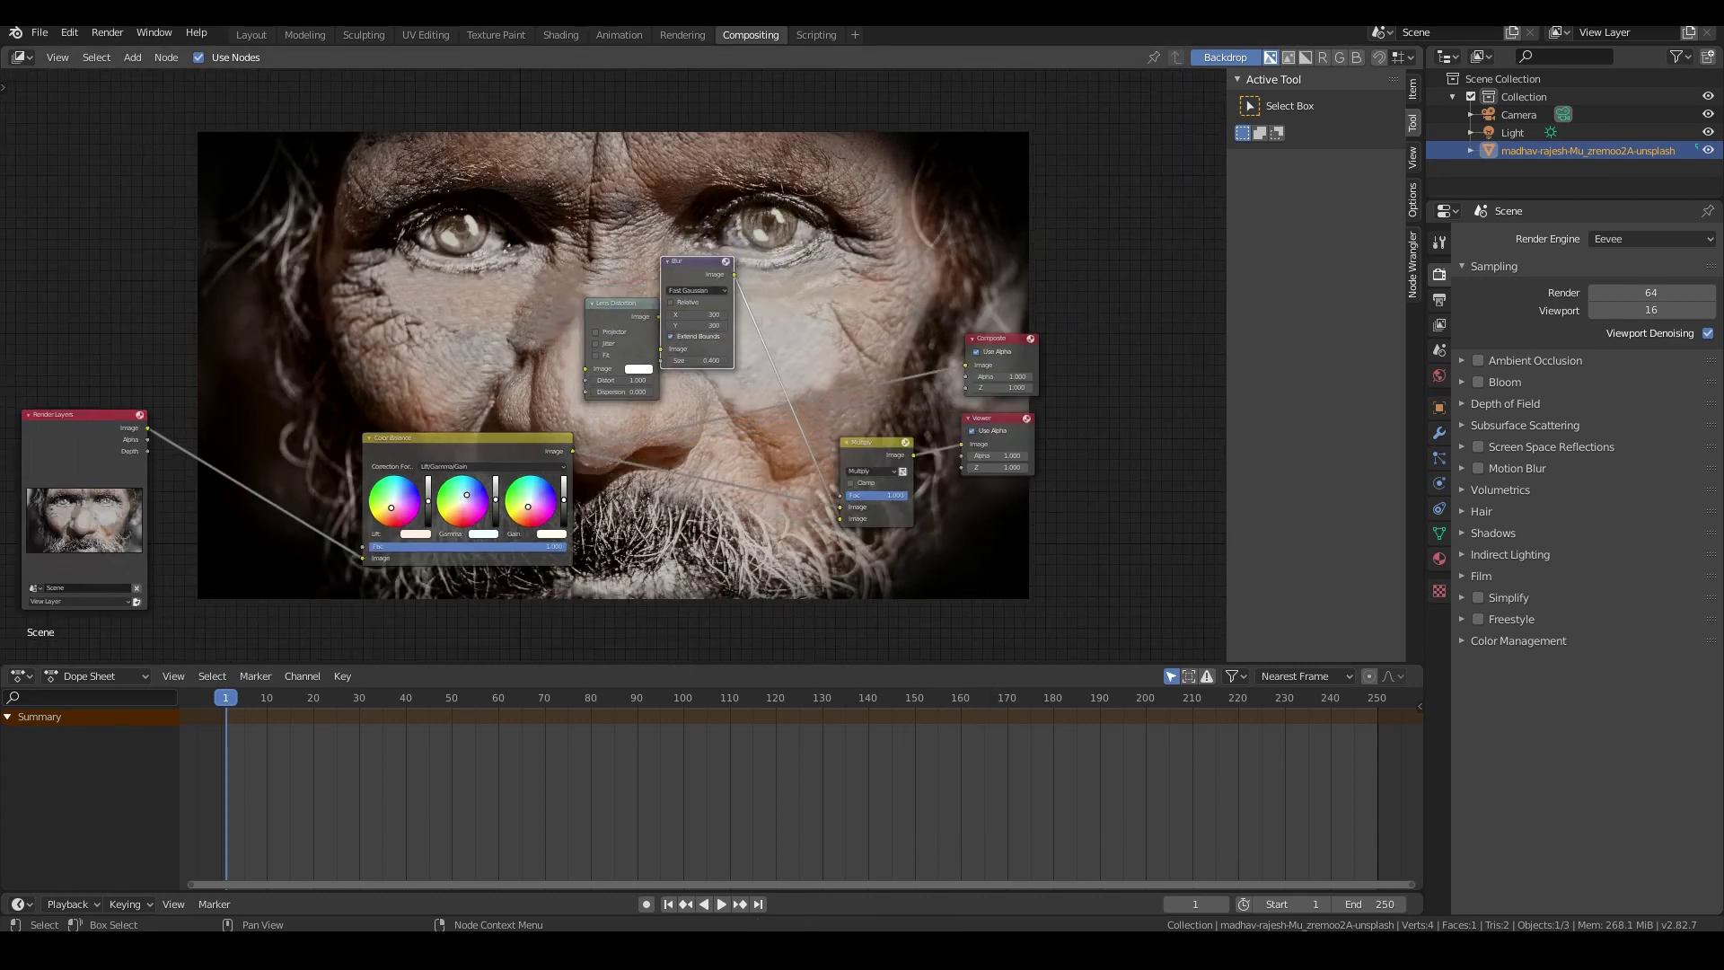
scroll(614, 370, "up", 1)
left_click_drag(974, 529, 930, 529)
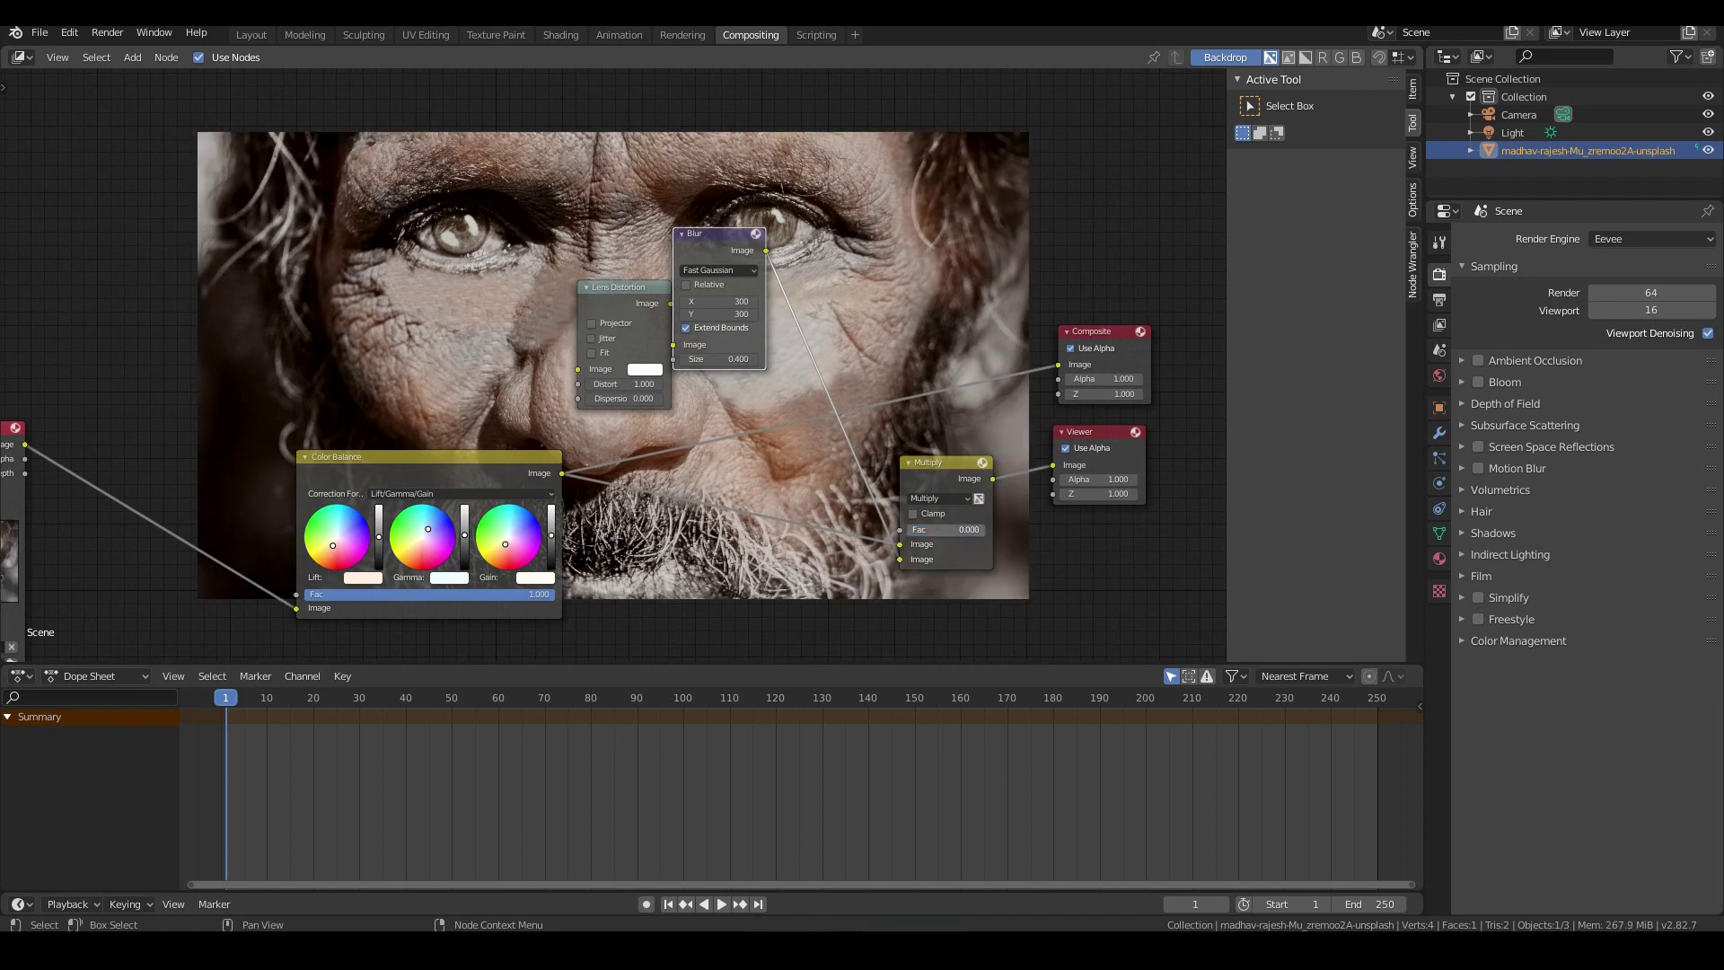
left_click_drag(925, 529, 982, 529)
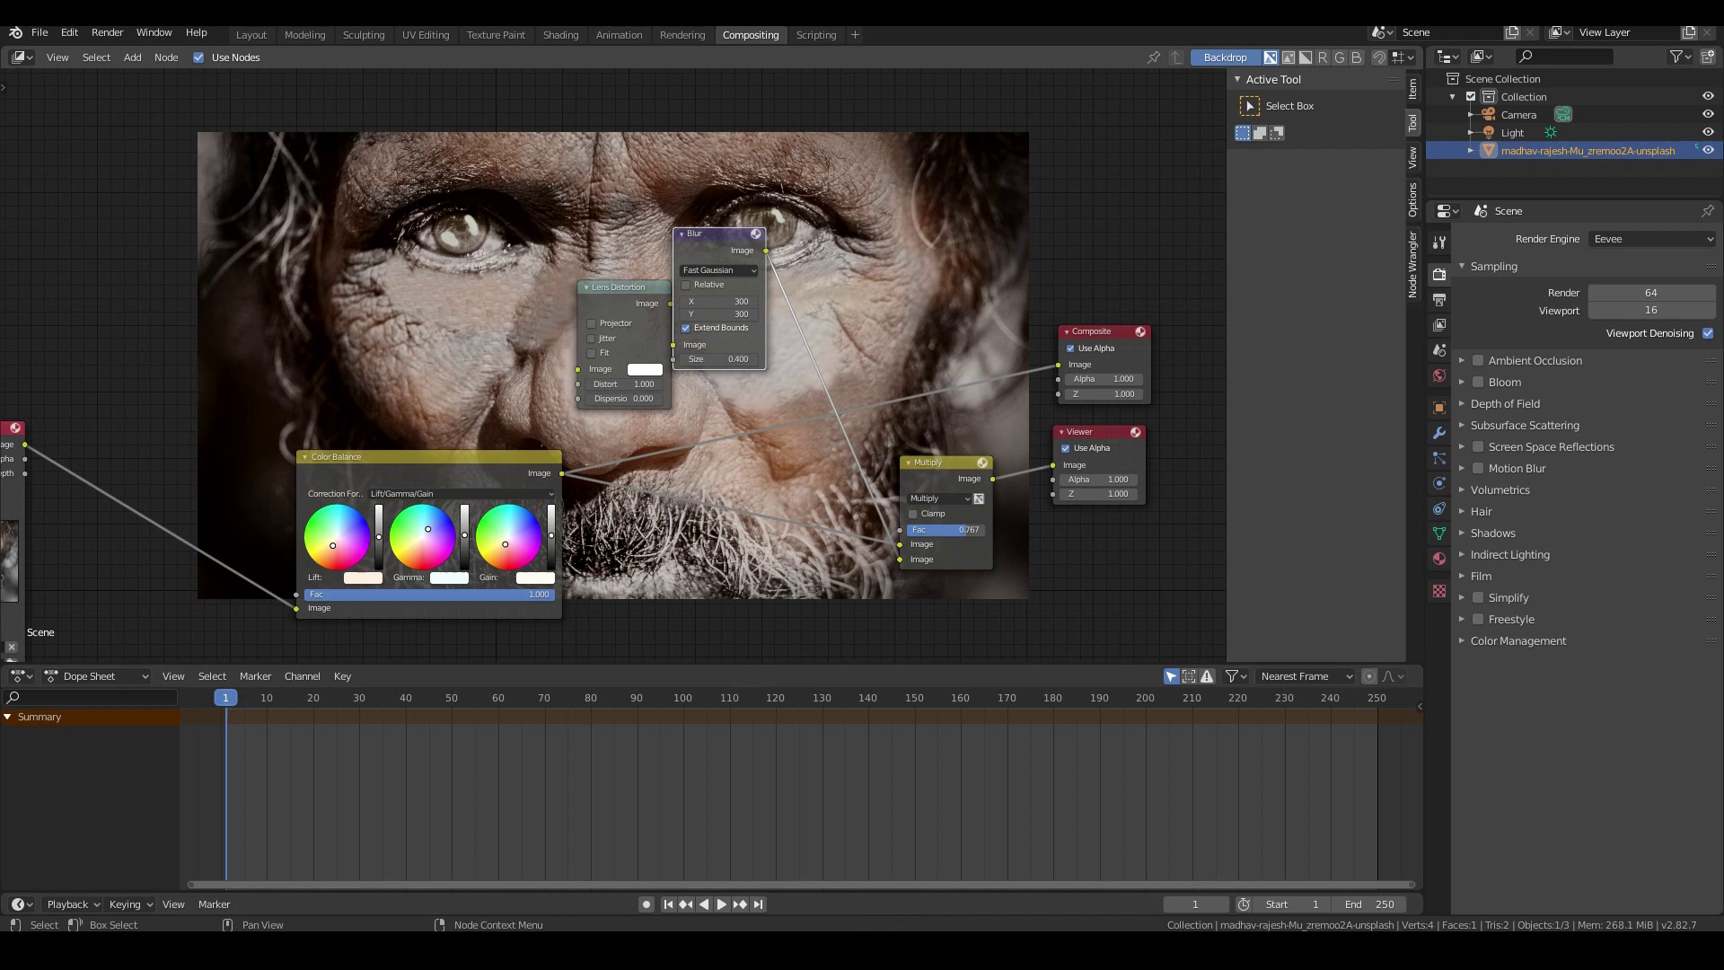
- Insert a Color Correction node on the link between the Multiply and Viewer nodes
scroll(613, 367, "down", 3)
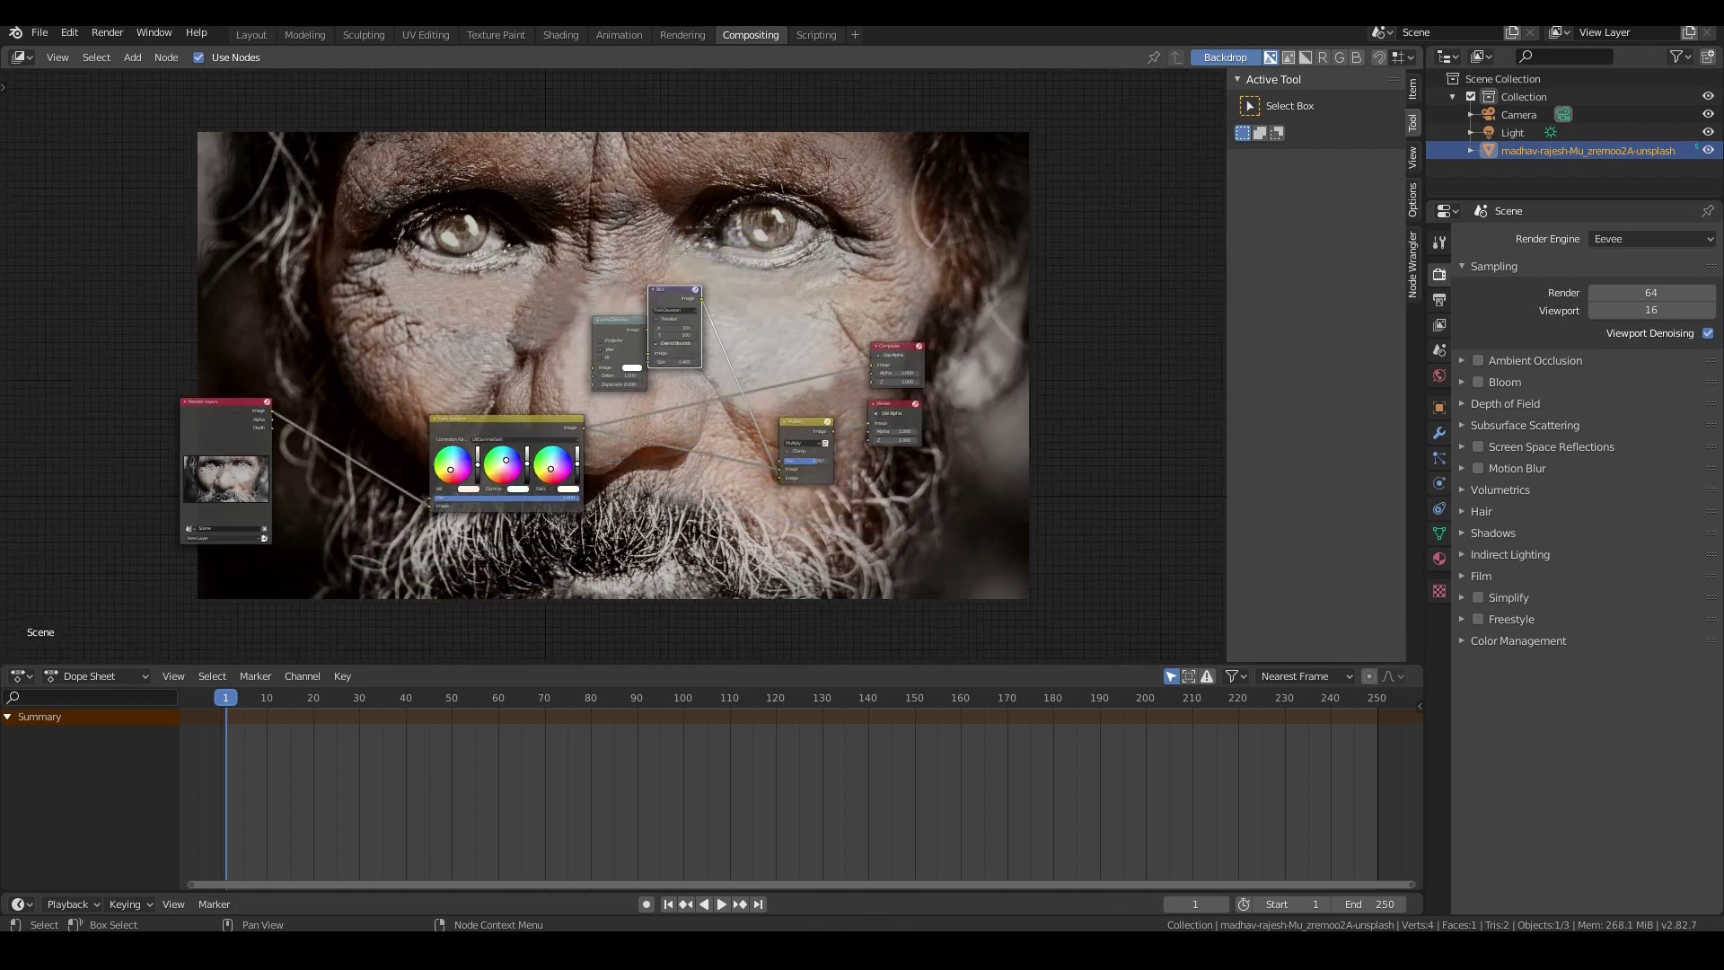
key("shift+a")
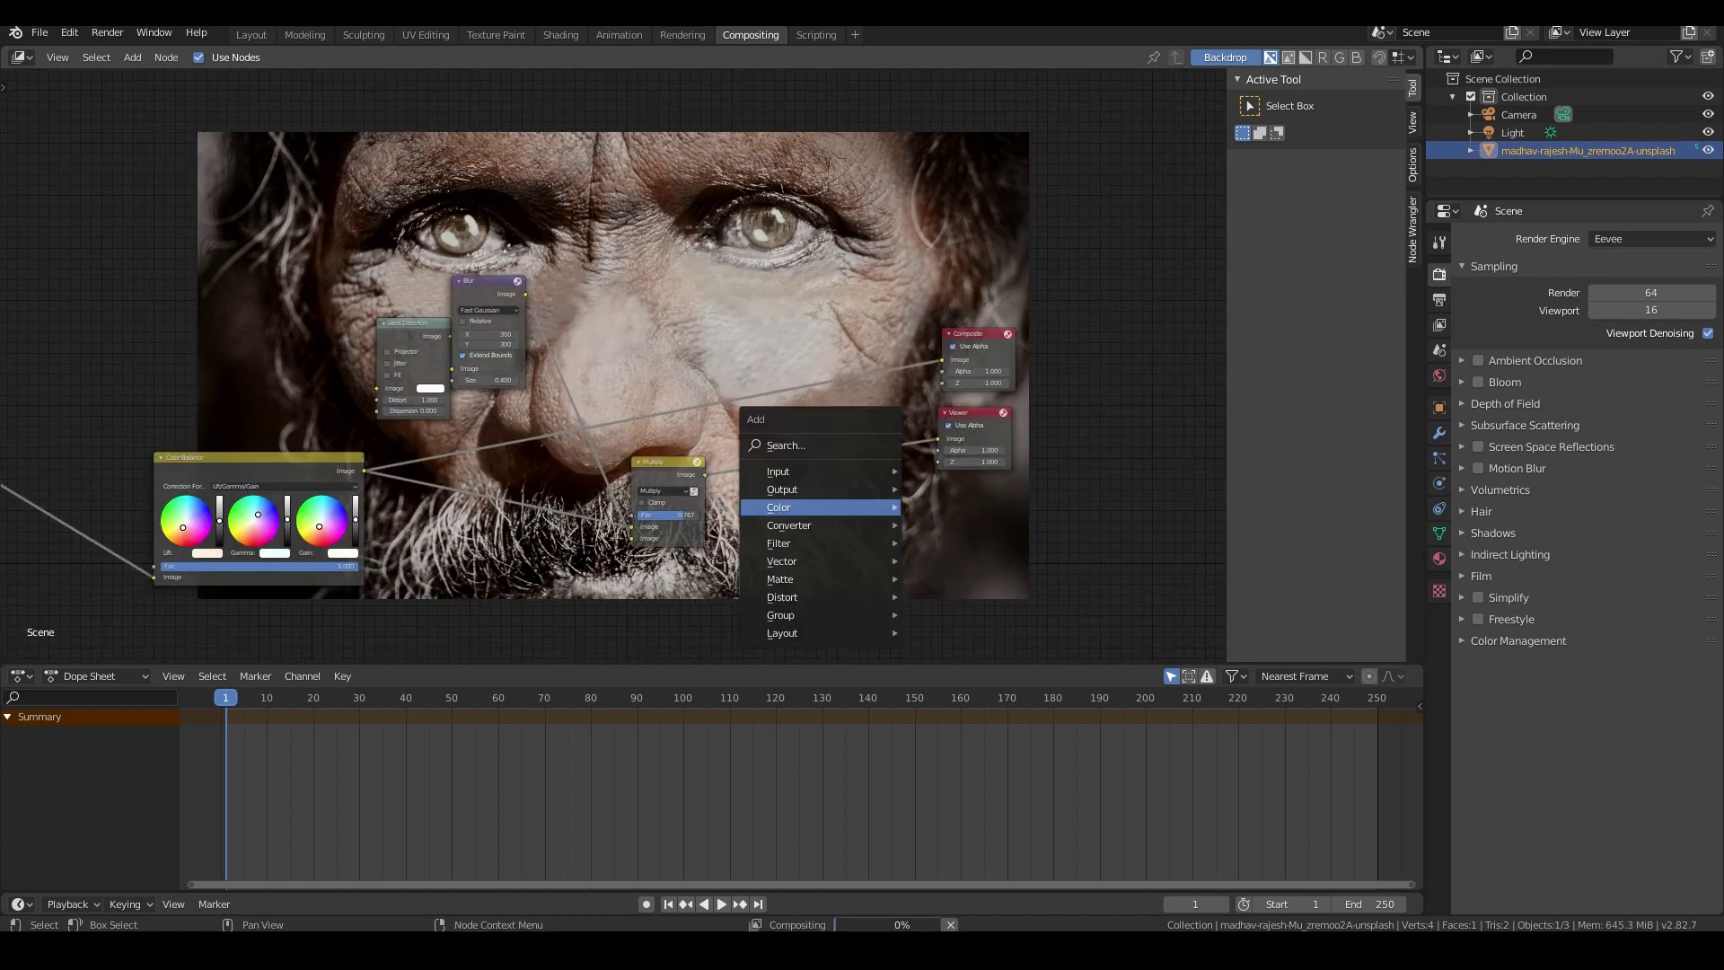
mouse_move(819, 507)
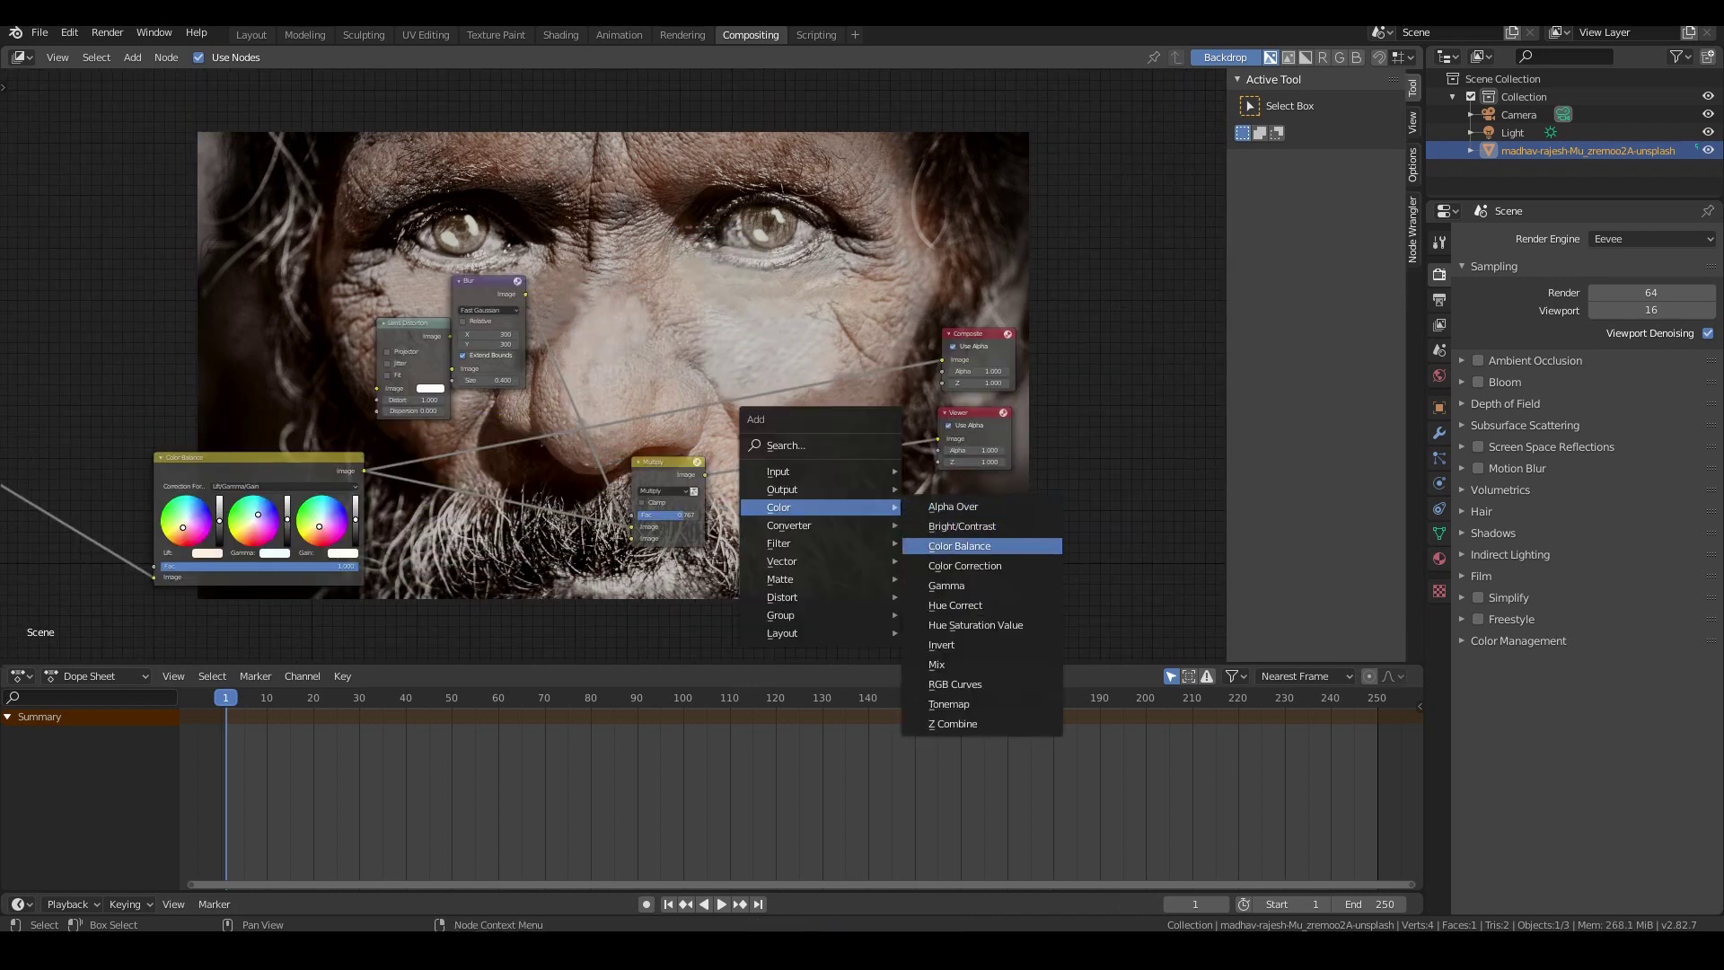
left_click(965, 565)
left_click(925, 562)
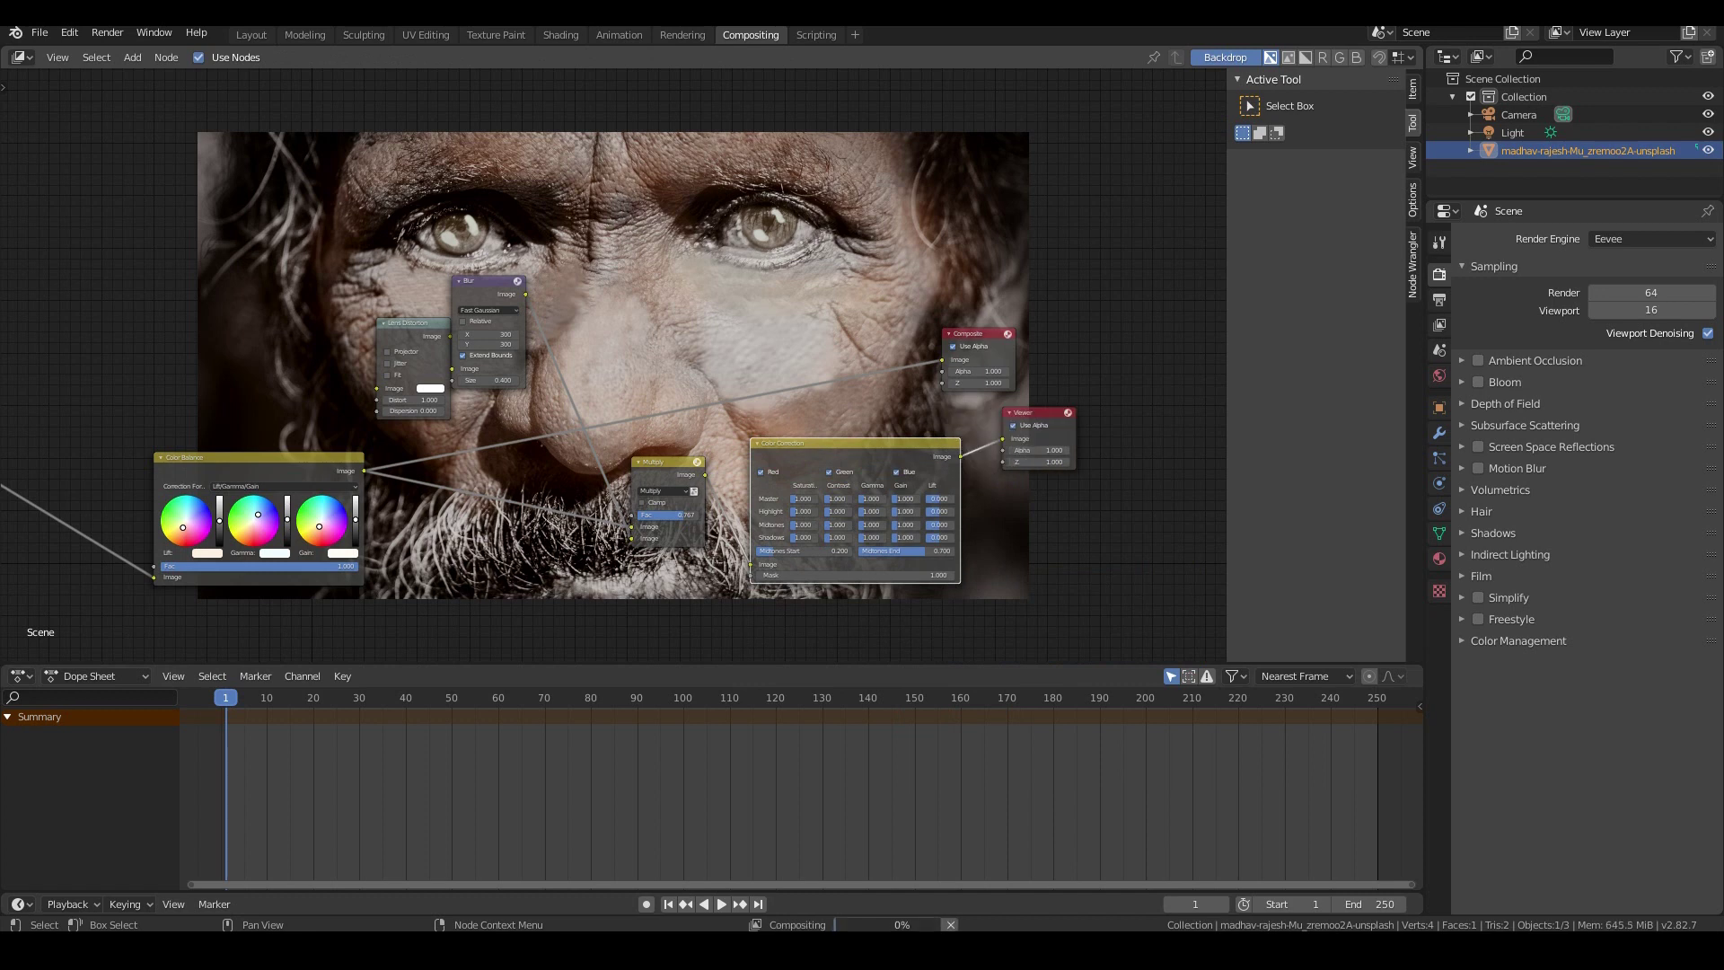
- Raise the Color Correction node's master gain to about 2.193
scroll(925, 561, "up", 2)
middle_click_drag(925, 561, 867, 468)
scroll(866, 468, "up", 2)
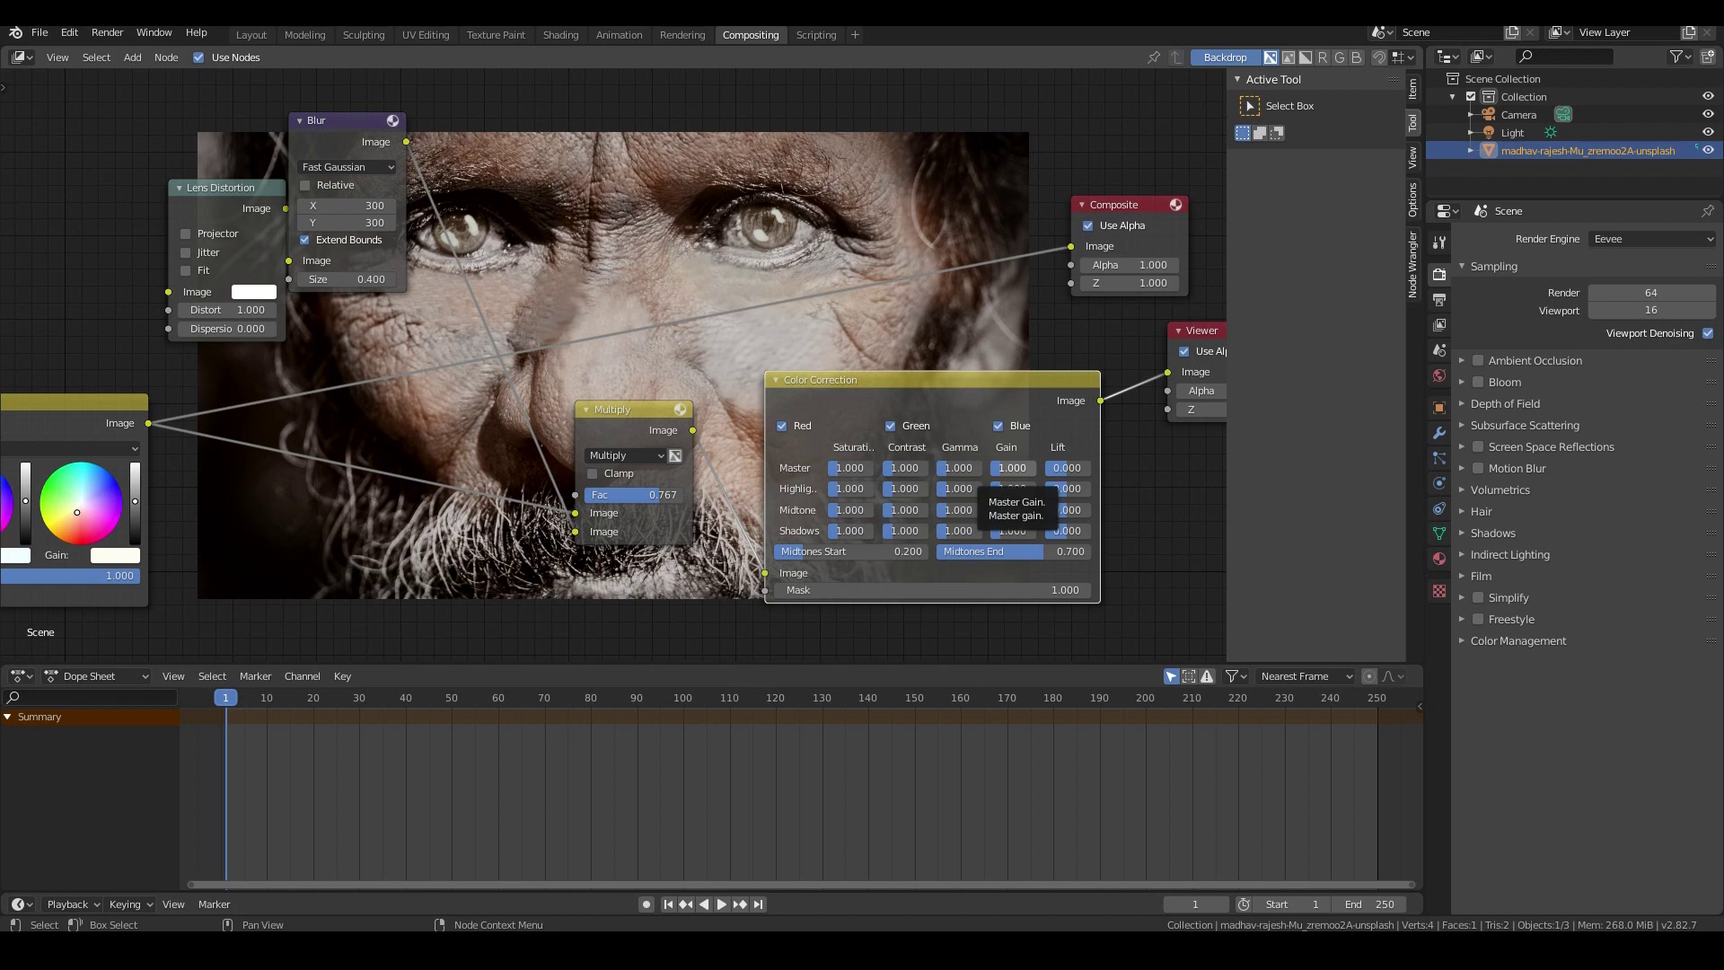
left_click_drag(1012, 468, 1056, 468)
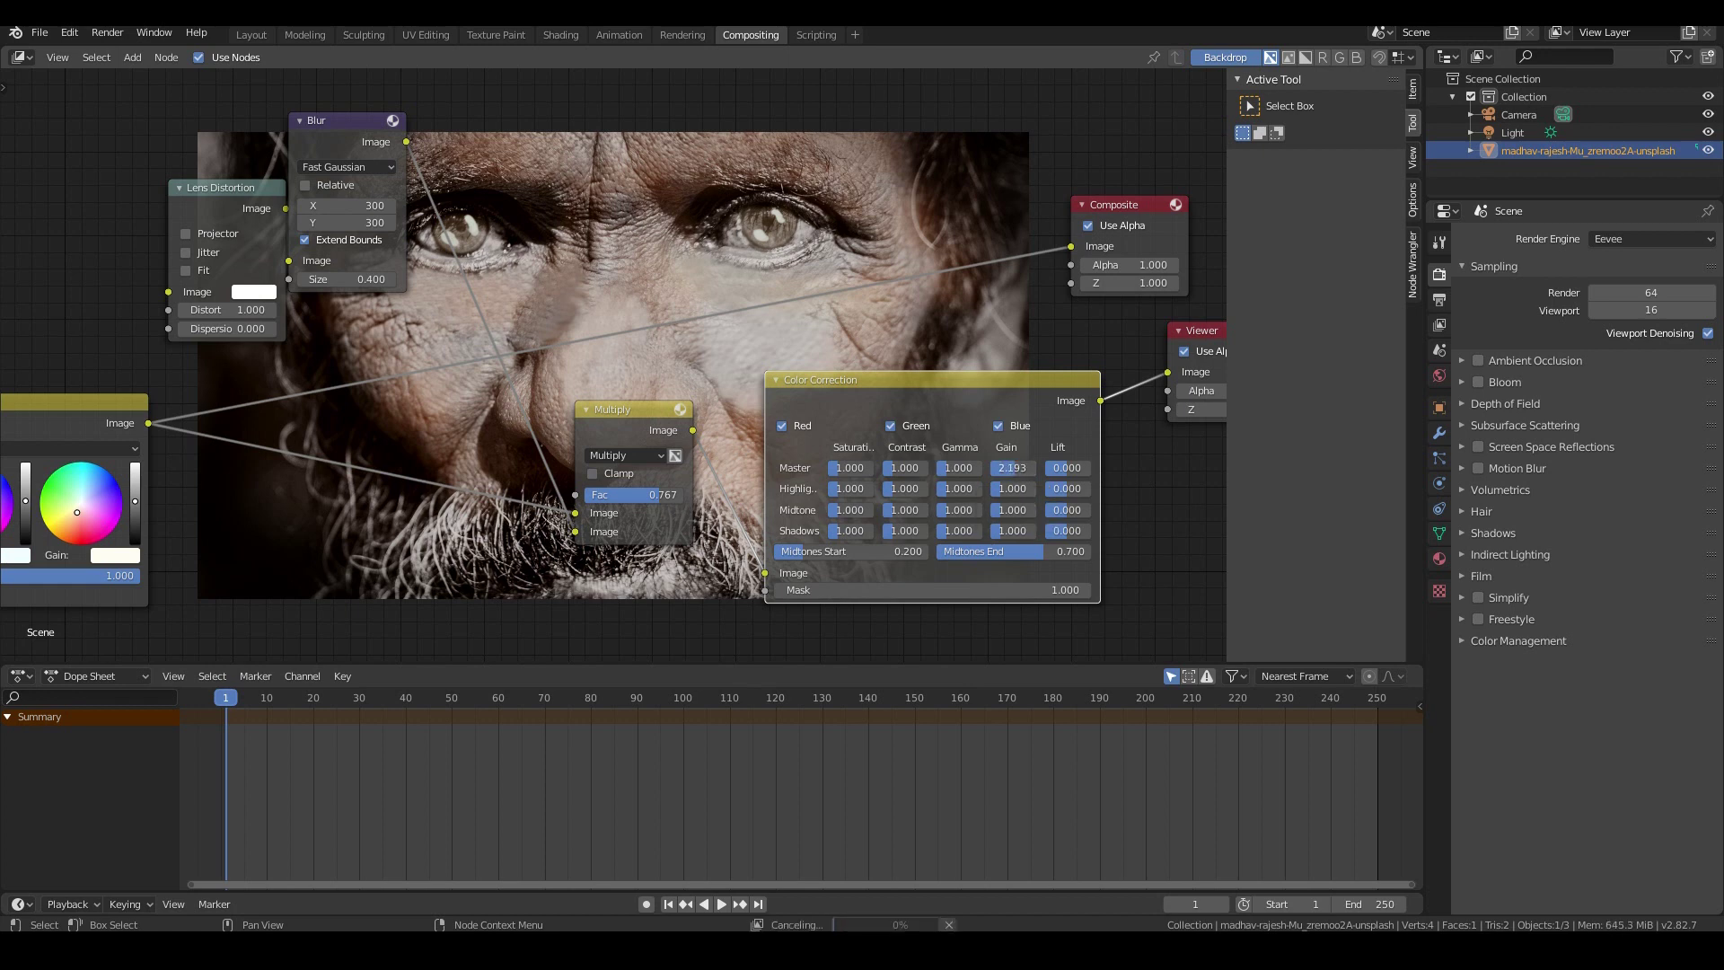
left_click_drag(692, 430, 819, 344)
- Insert a Hue Saturation Value node on the link between the Color Correction and Viewer nodes
scroll(614, 366, "down", 5)
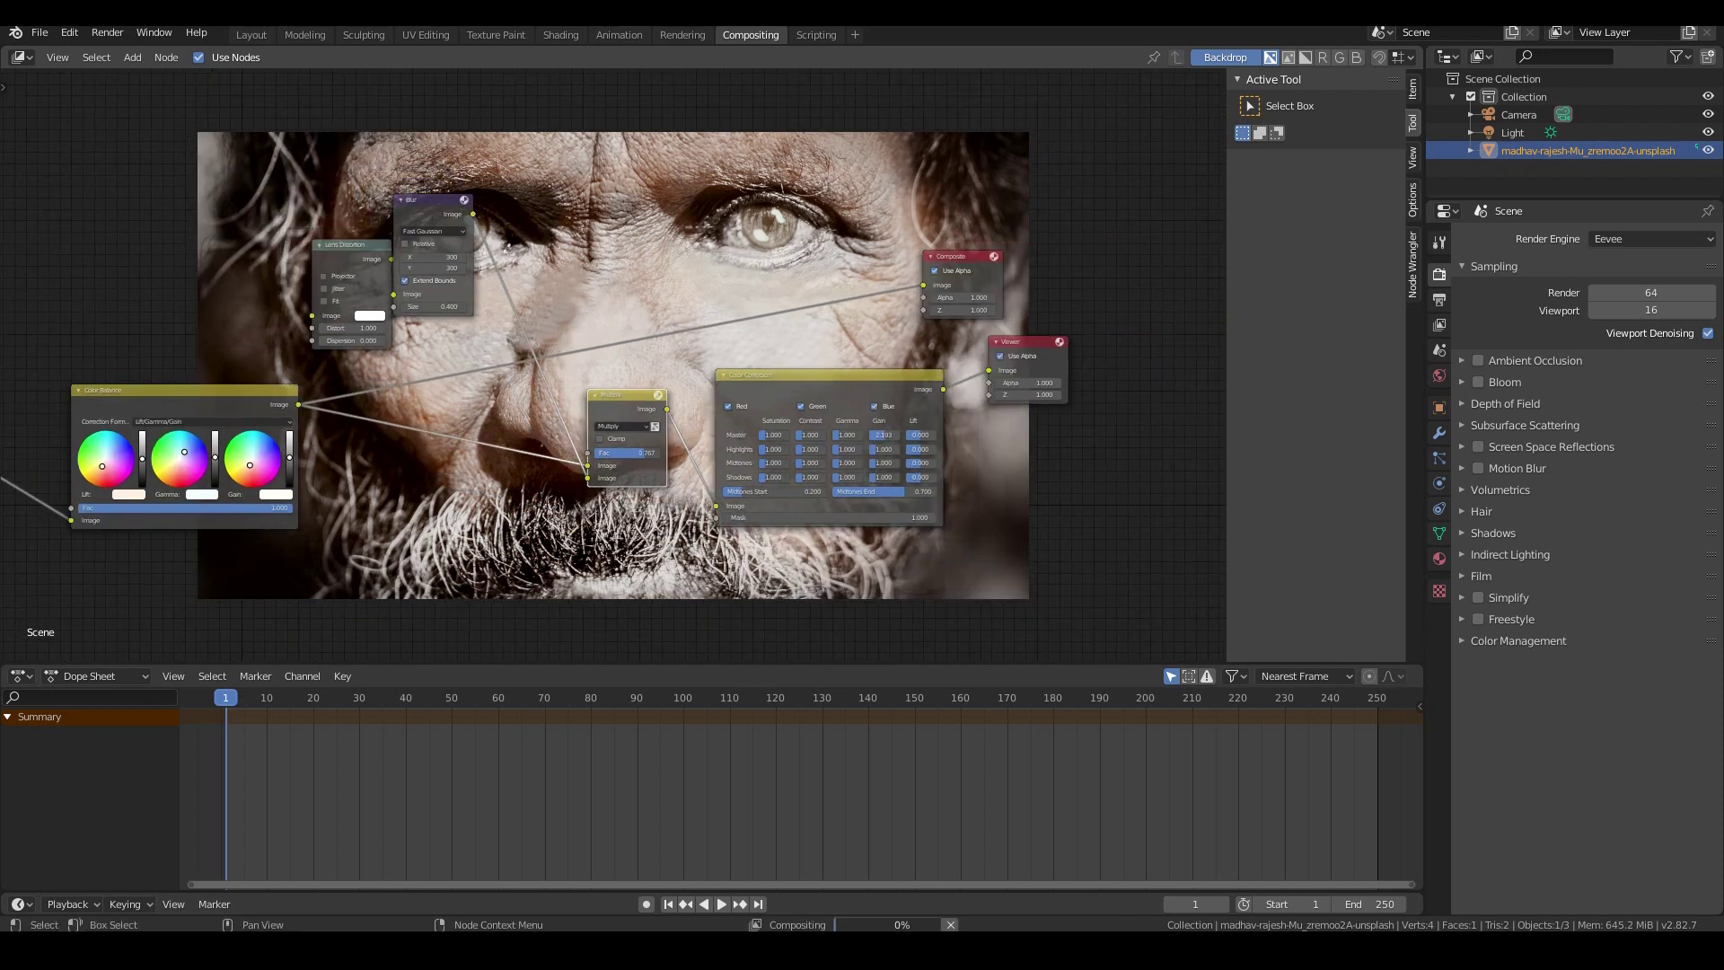
scroll(614, 366, "down", 1)
key("shift+a")
mouse_move(1013, 432)
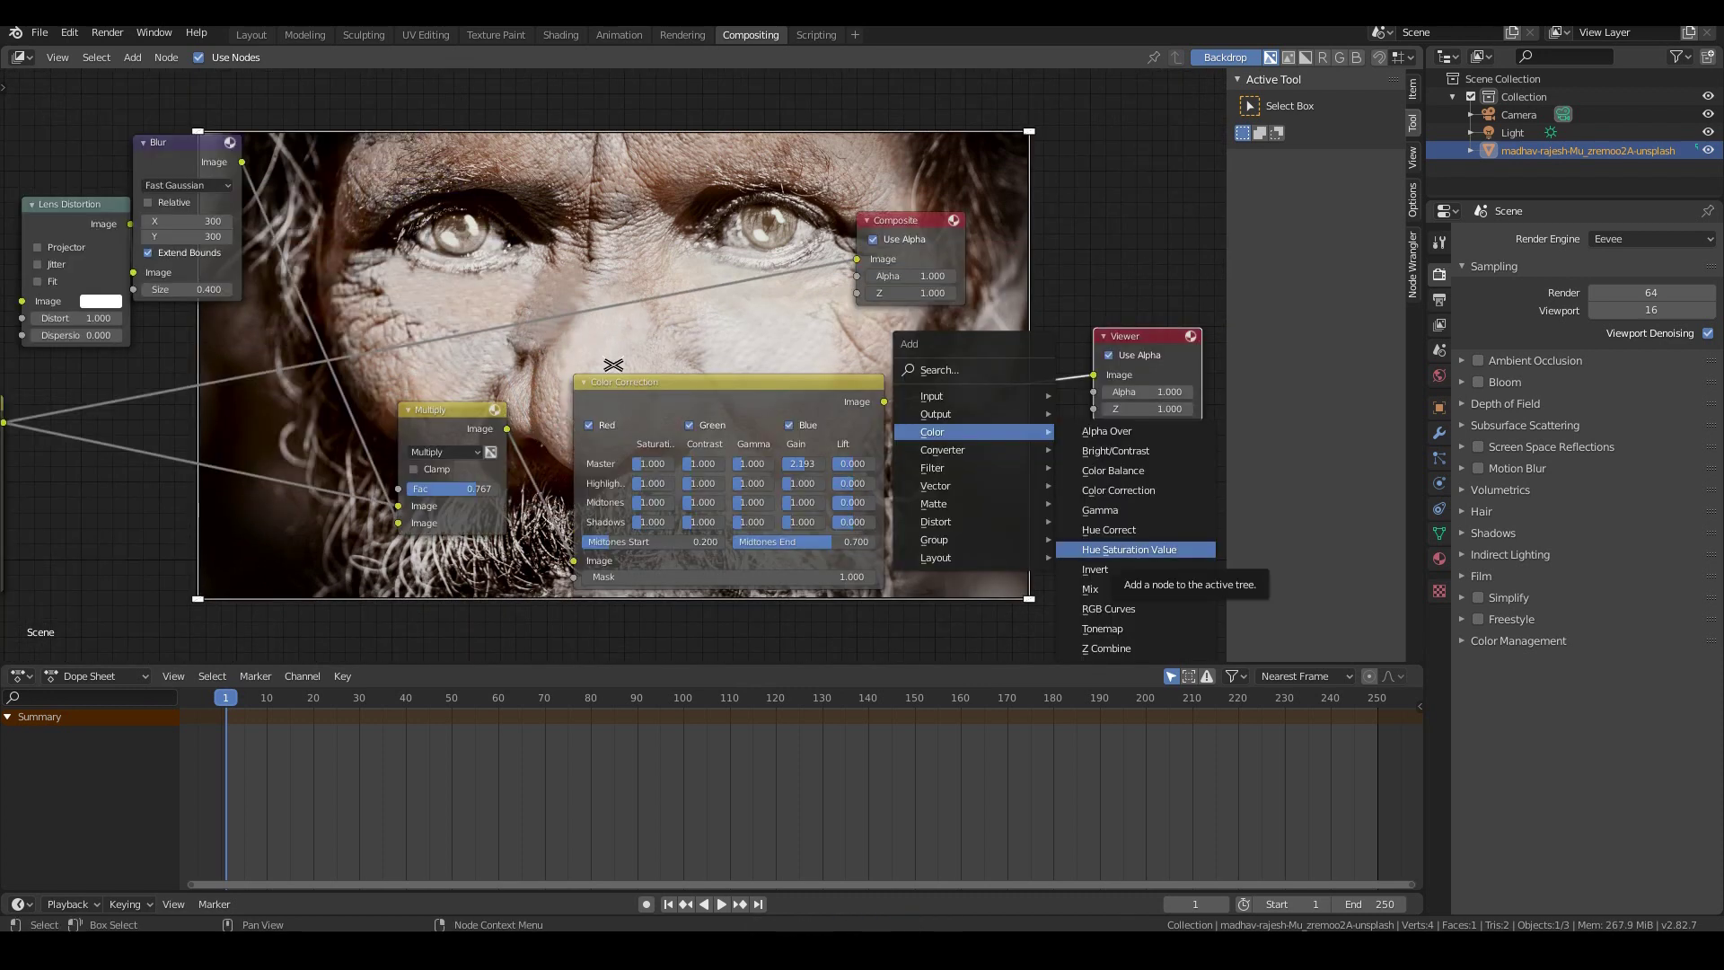
left_click(1129, 549)
left_click(1001, 395)
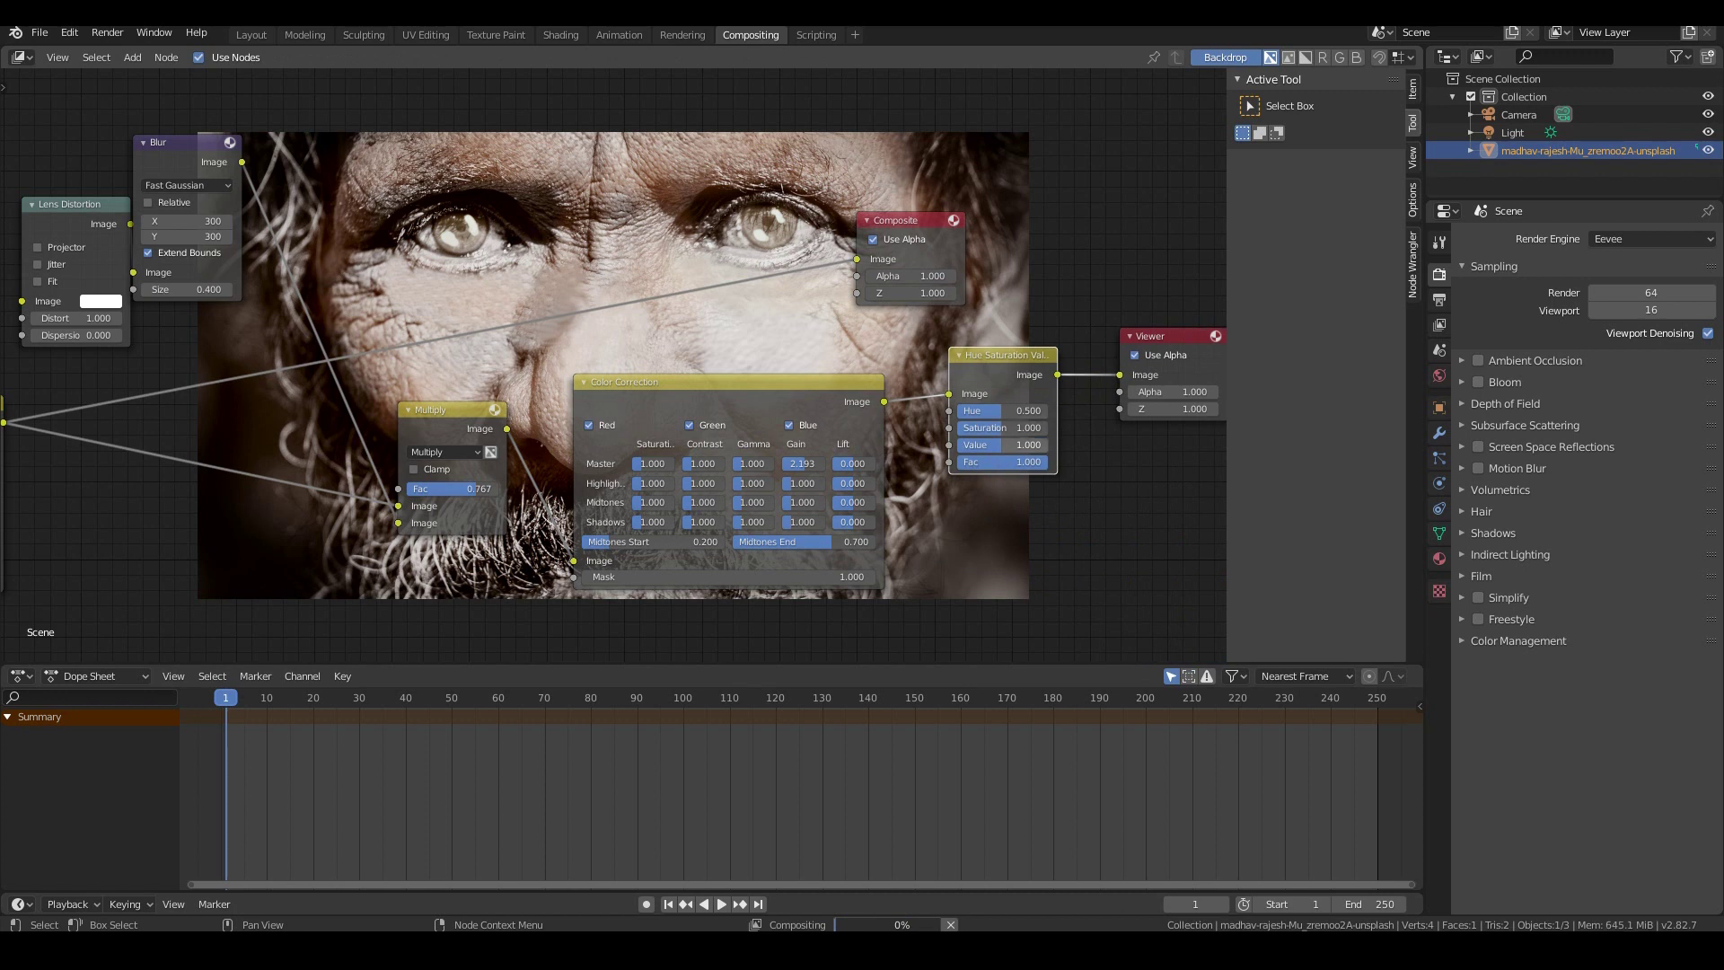
- Set the Hue Saturation Value node's saturation to 1.2 and its value to 1.1
left_click(1003, 428)
type("1.0")
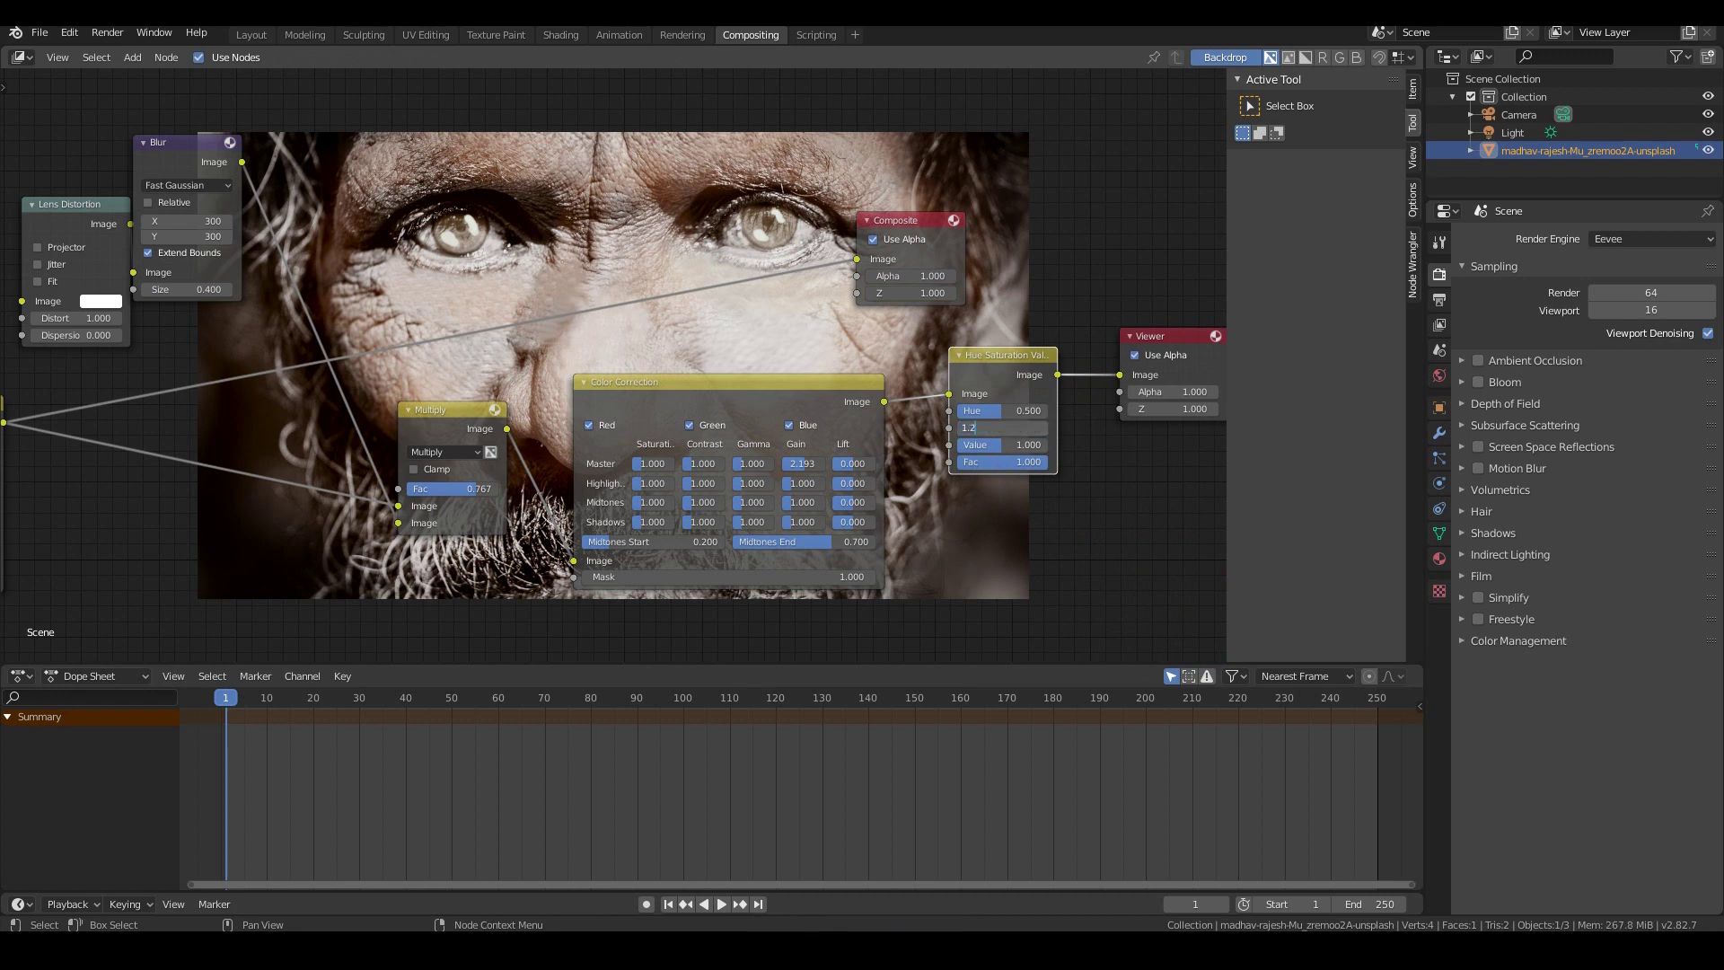
key("Return")
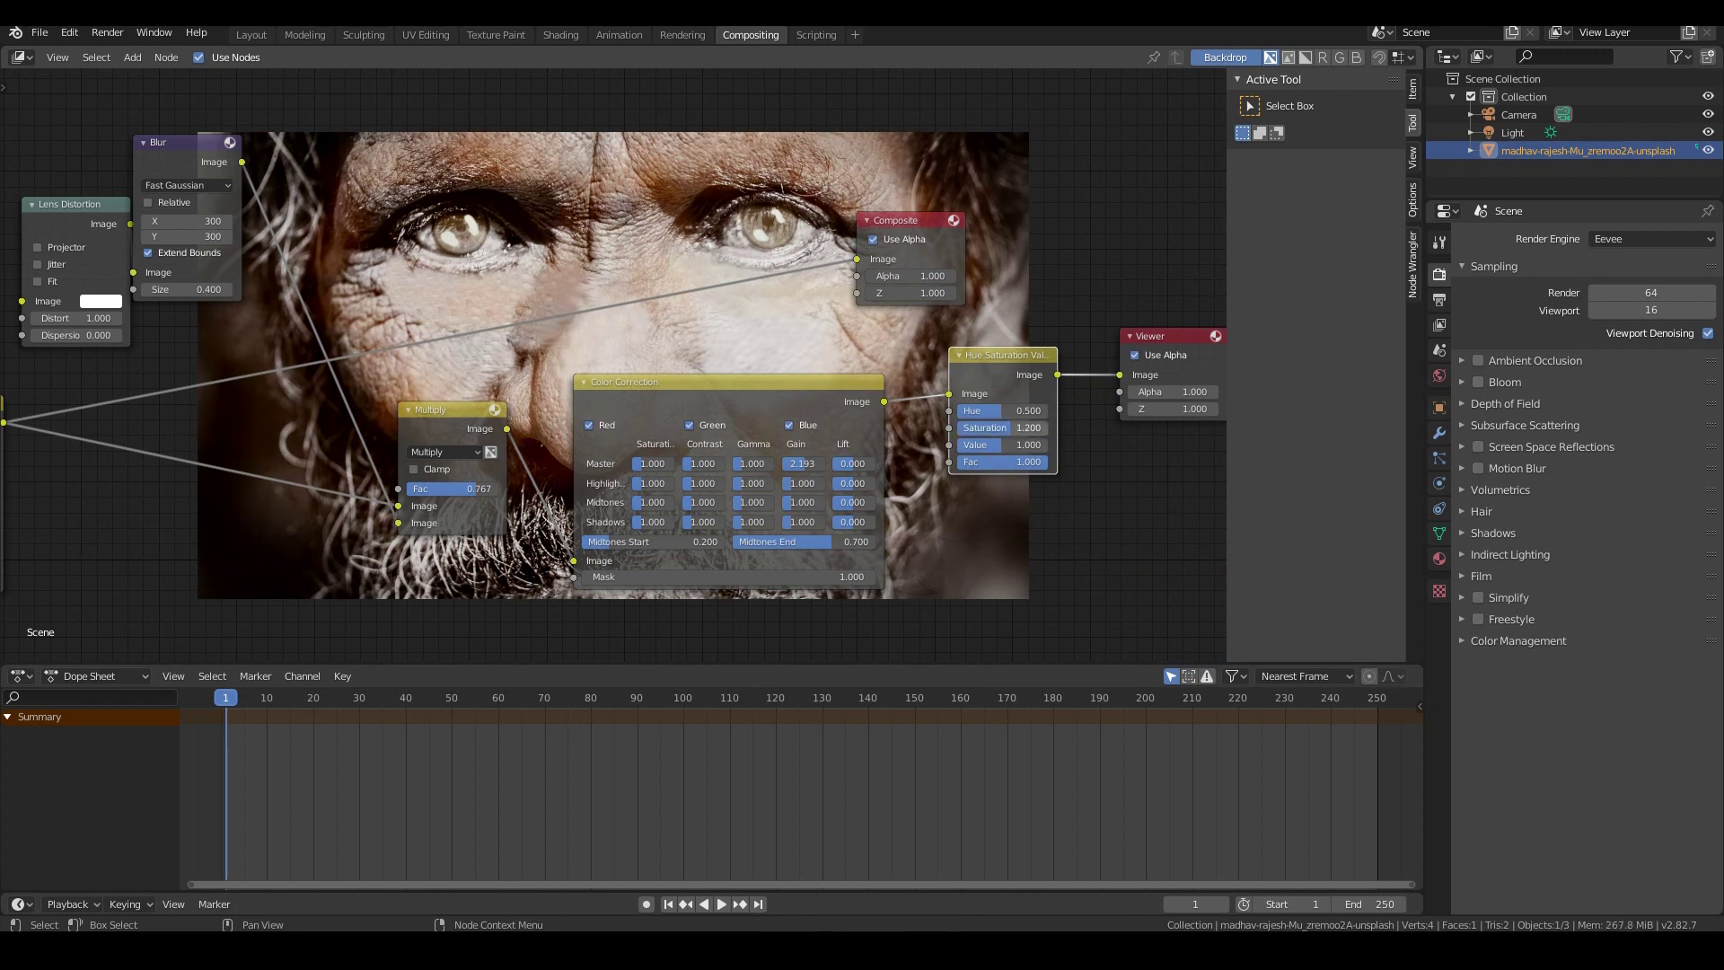
left_click(1002, 444)
type("1.1")
key("Return")
middle_click_drag(898, 449, 941, 398)
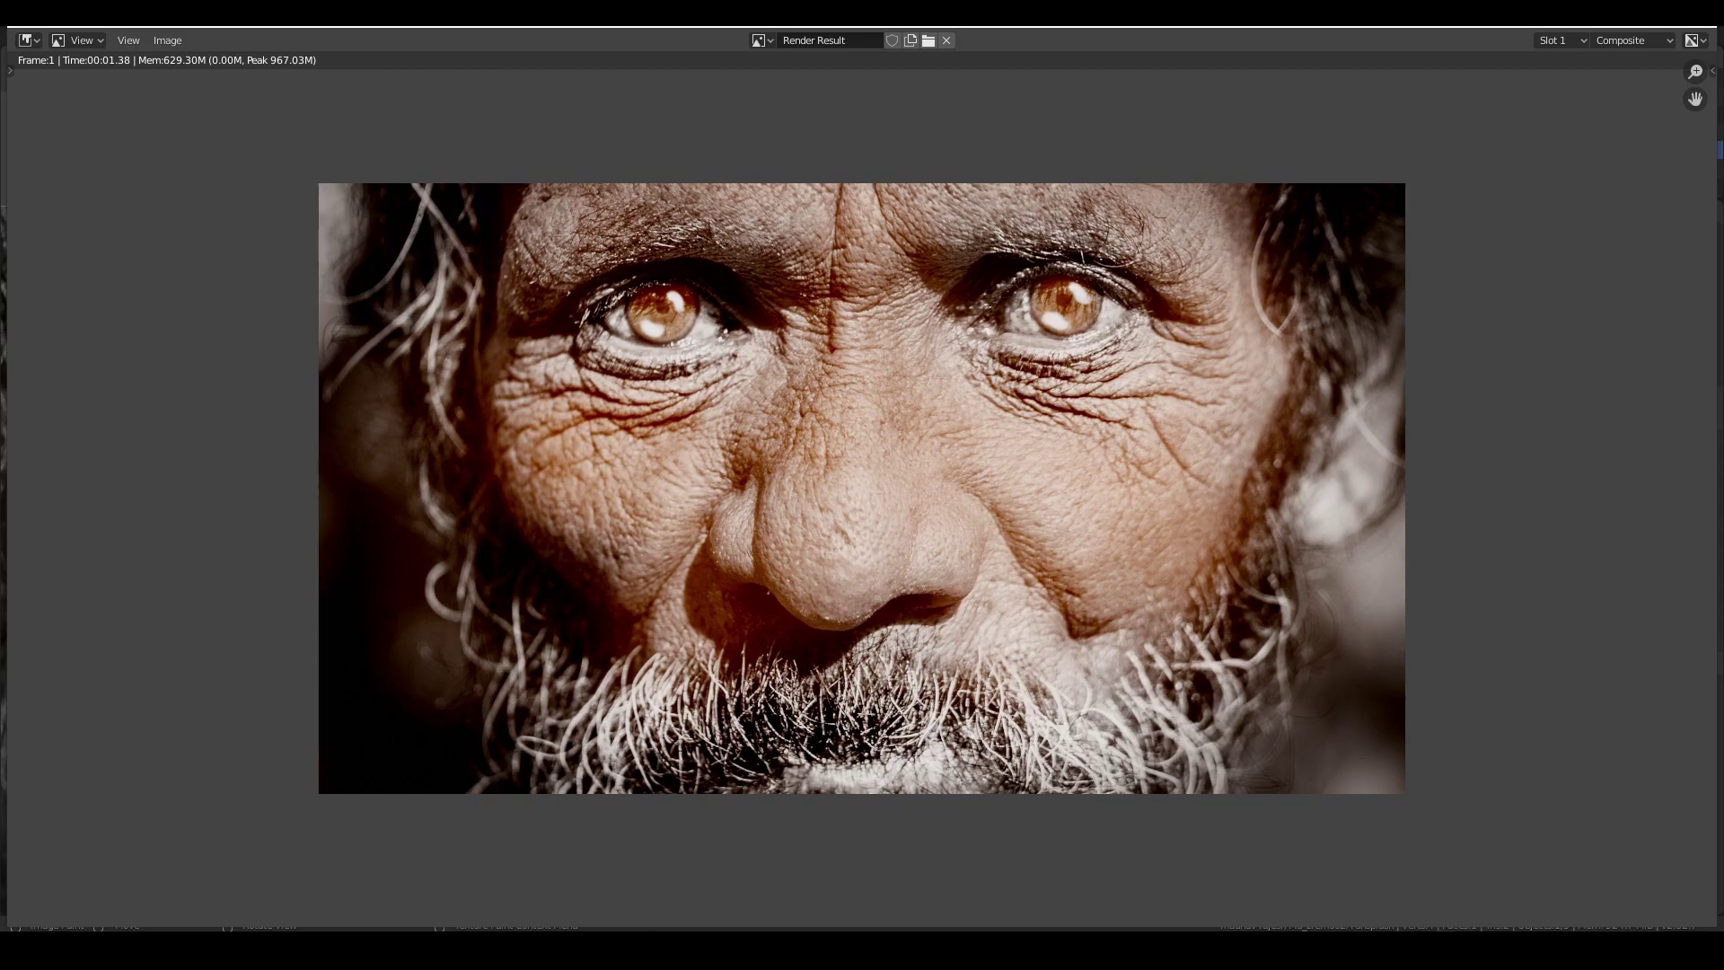